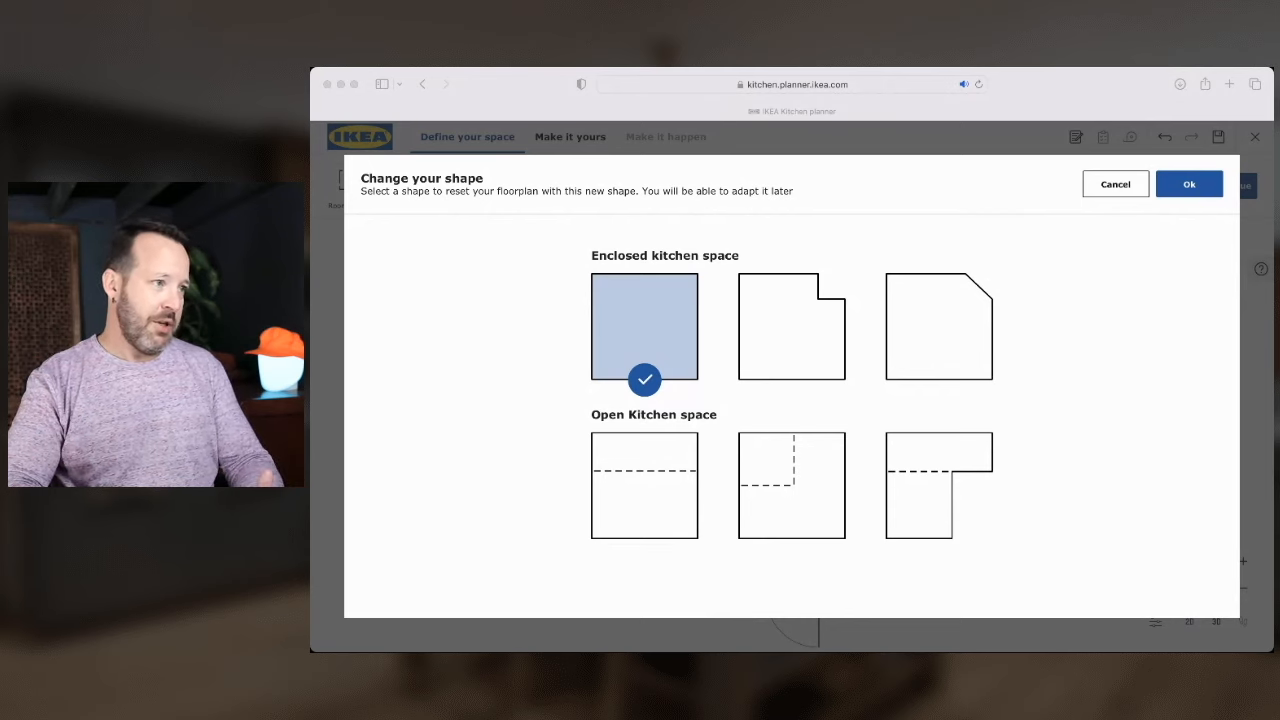
Choose the enclosed kitchen shape with the notched upper-right corner and set the ceiling height to 96 inches
click(815, 362)
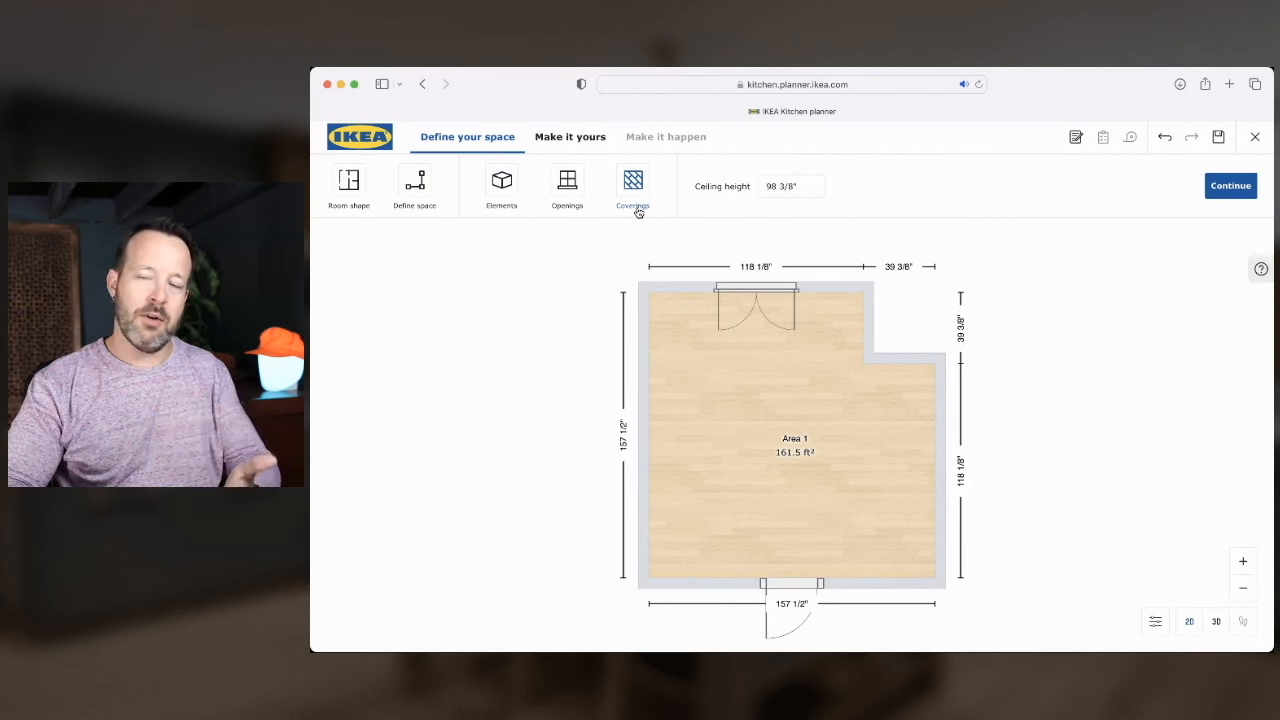
click(809, 186)
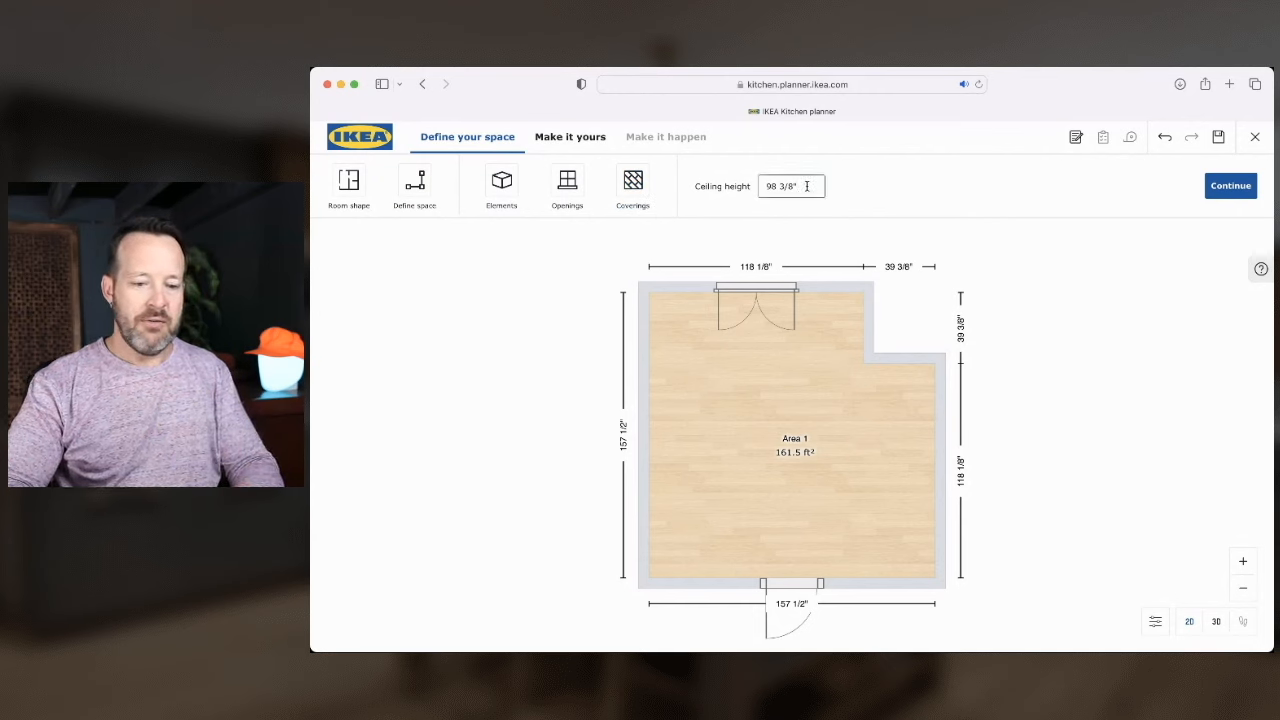
drag(809, 186, 752, 186)
text(96)
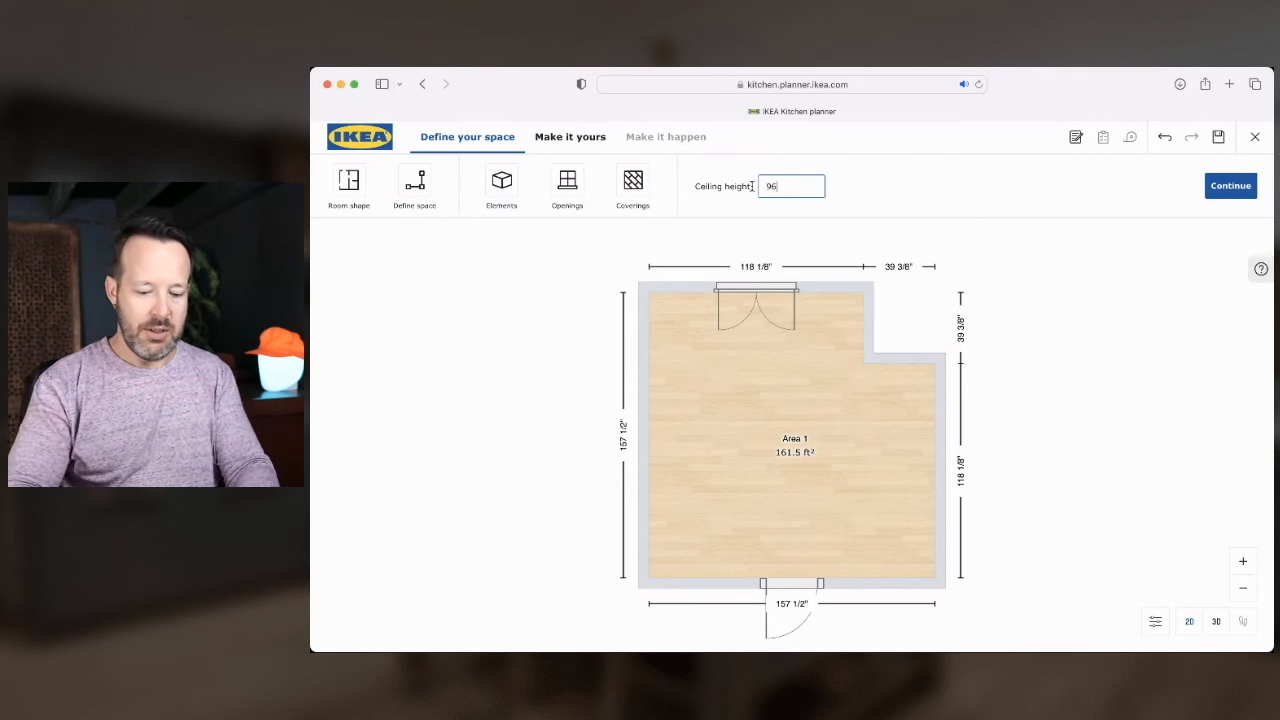
text(")
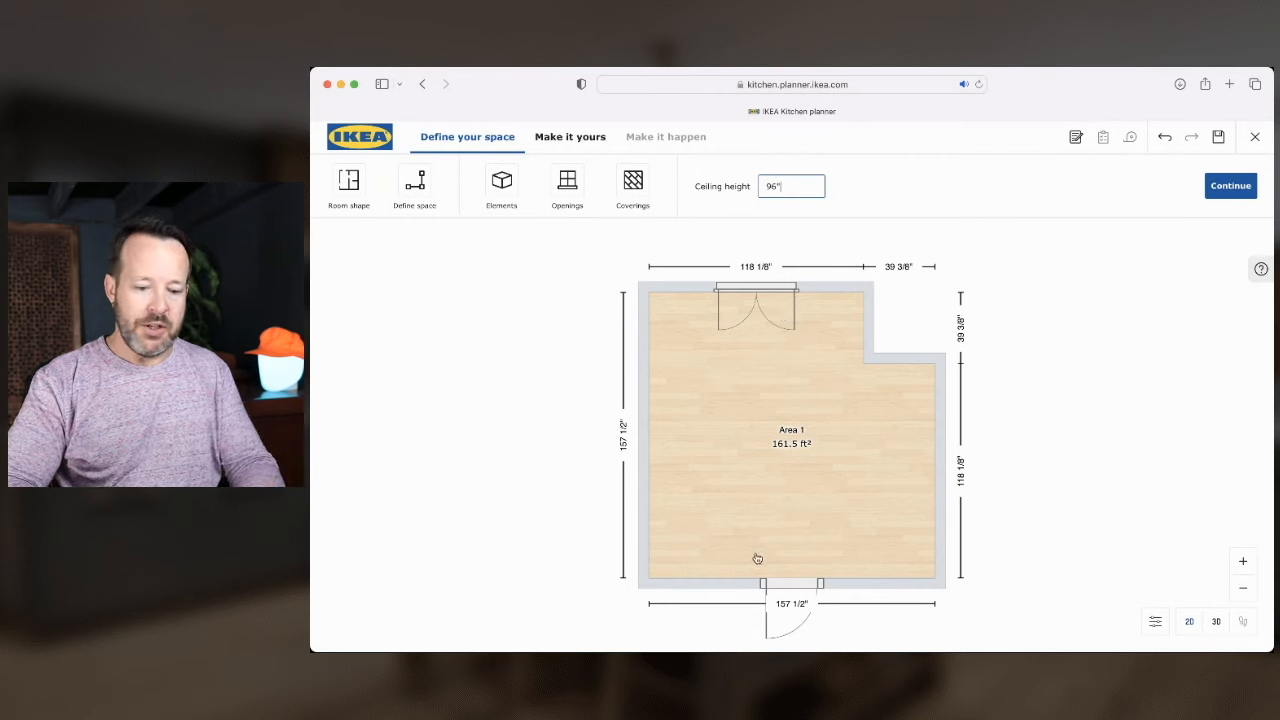
Move the double window to the left wall, opening outward, about 39 1/2 inches from the upper corner
click(760, 290)
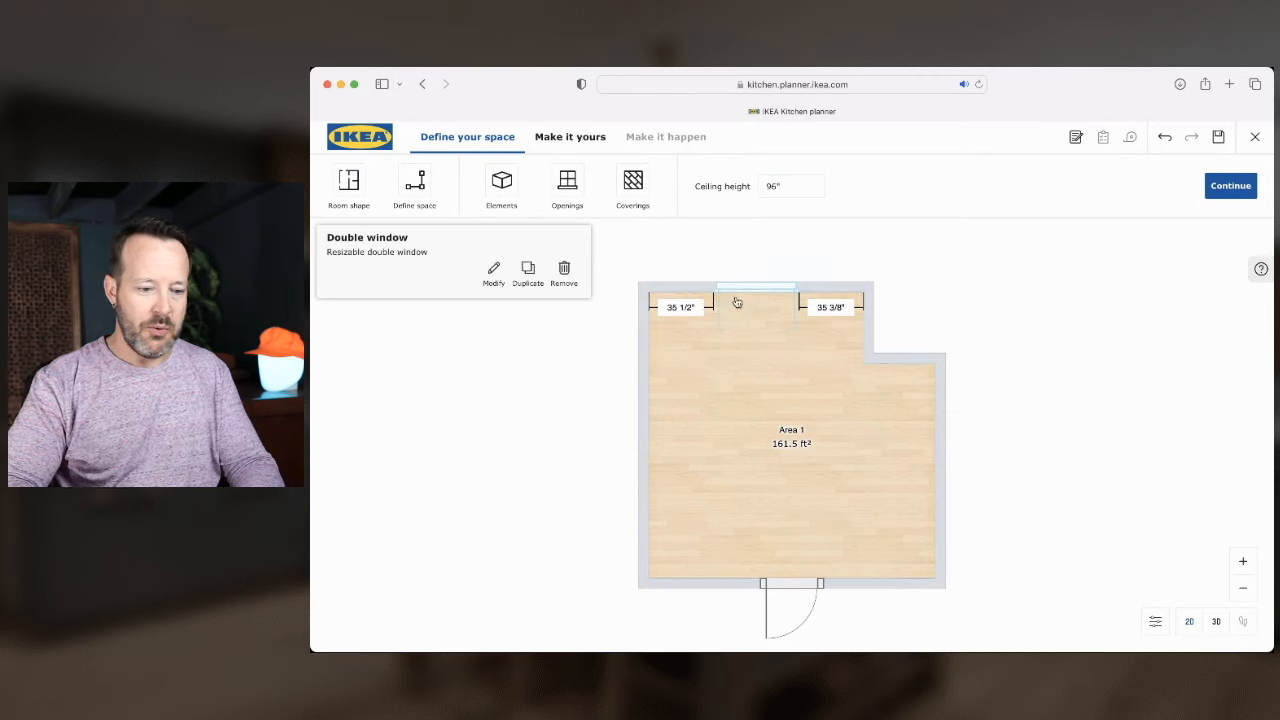
drag(745, 291, 651, 397)
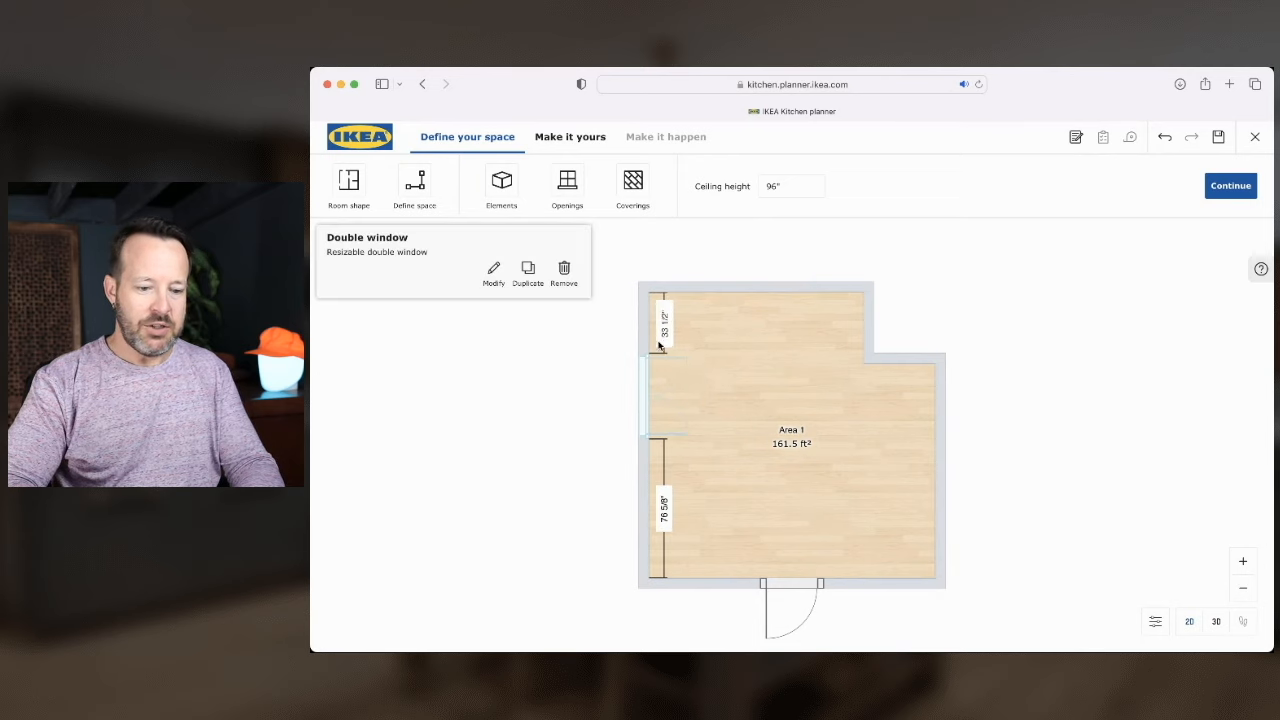
mouse_move(651, 378)
mouse_down()
mouse_move(640, 422)
mouse_move(640, 392)
mouse_up()
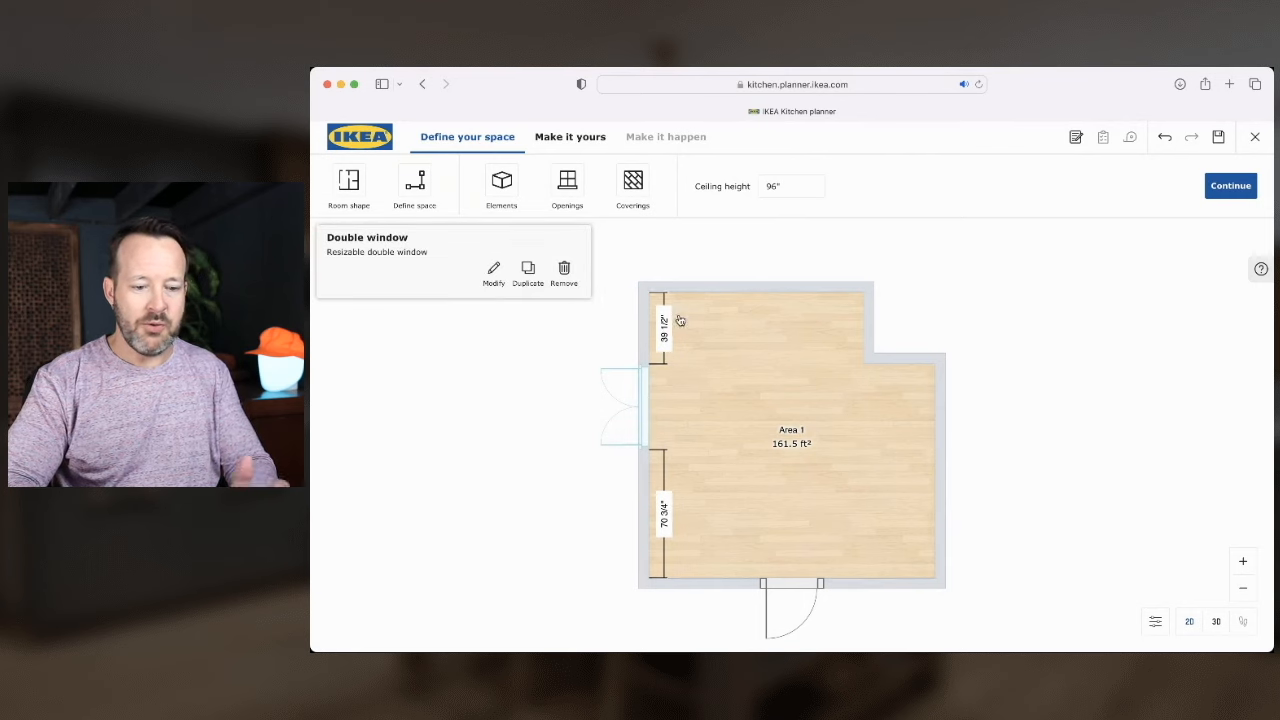
Set the left wall's length to 180 inches, applied above, and reopen its length for editing
click(643, 488)
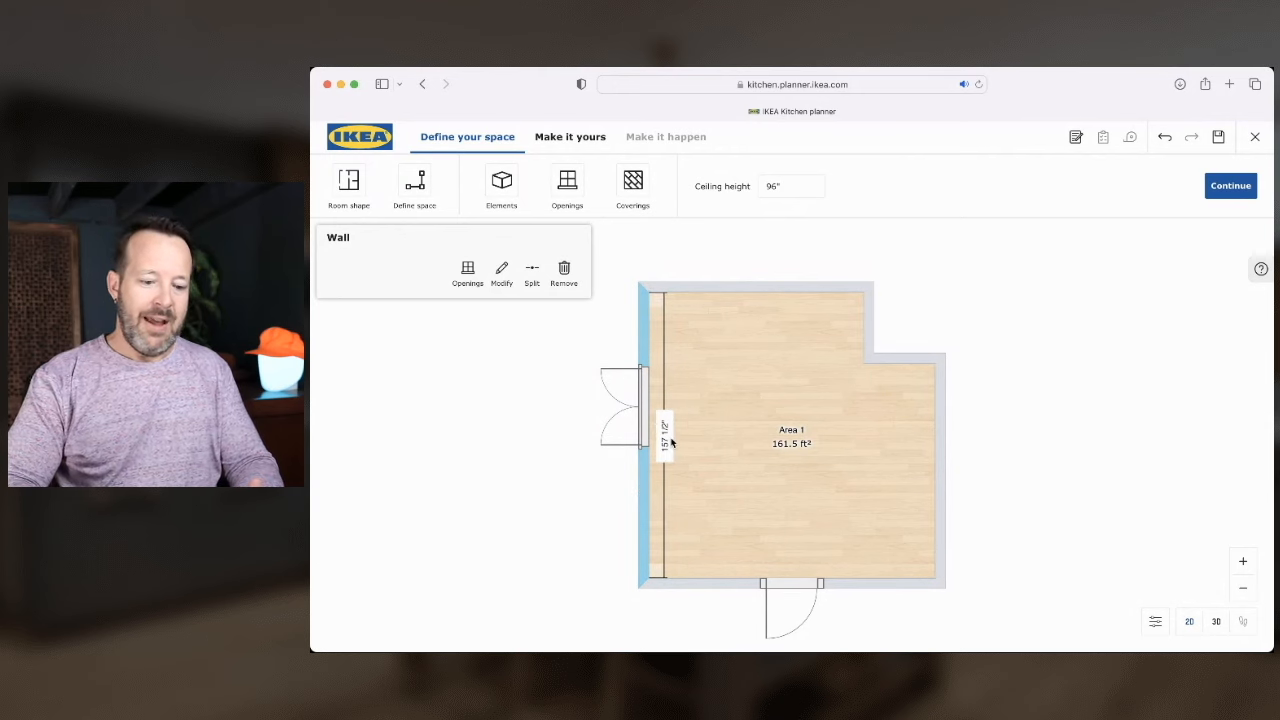
click(664, 452)
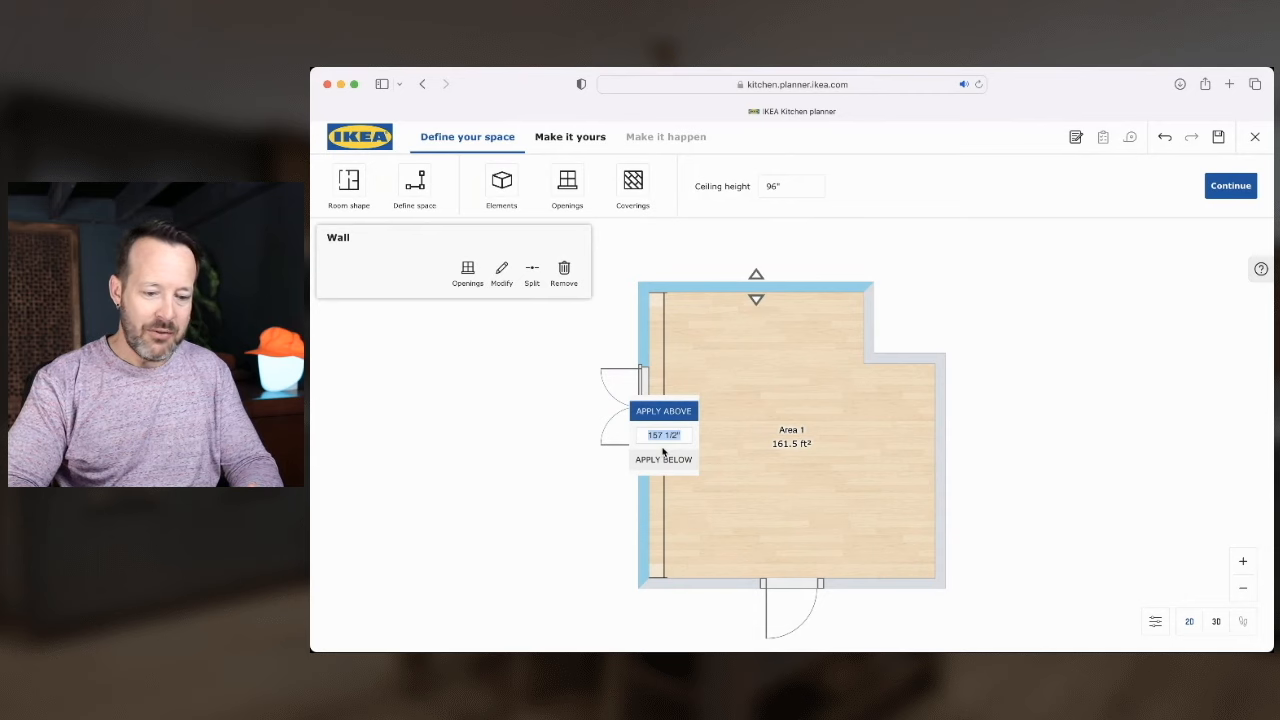
text(18)
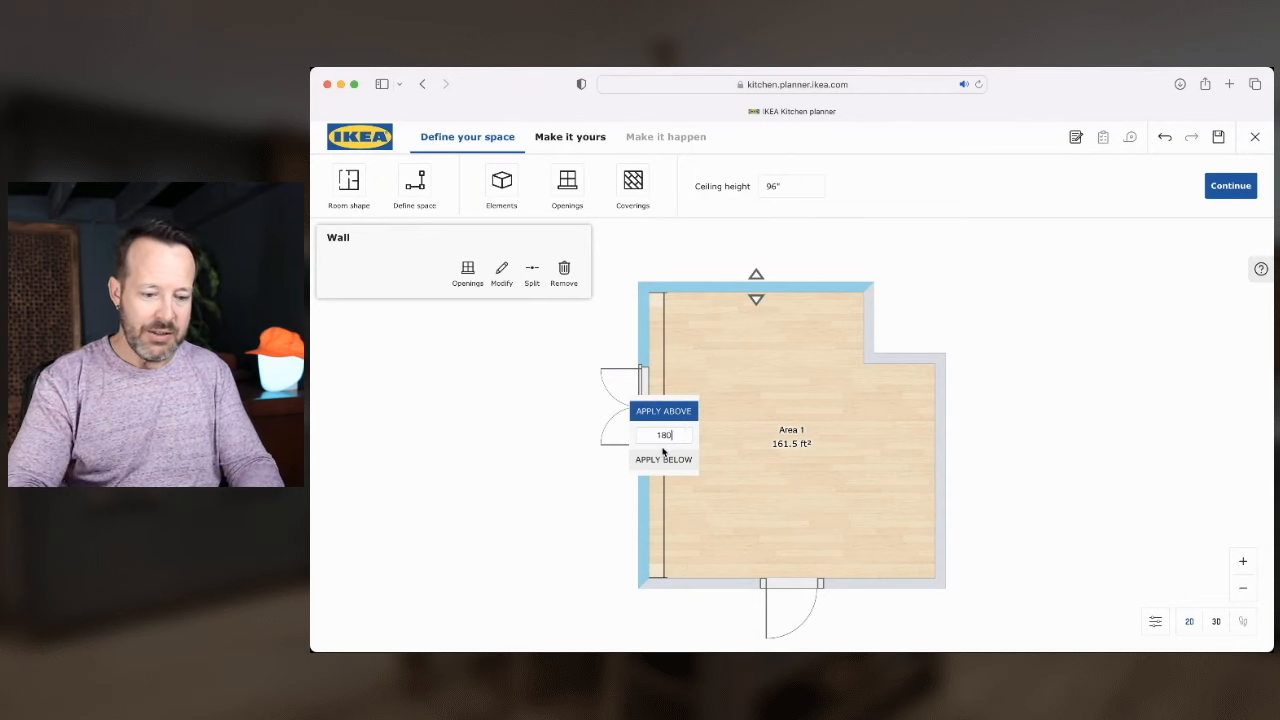
text(0)
key(Return)
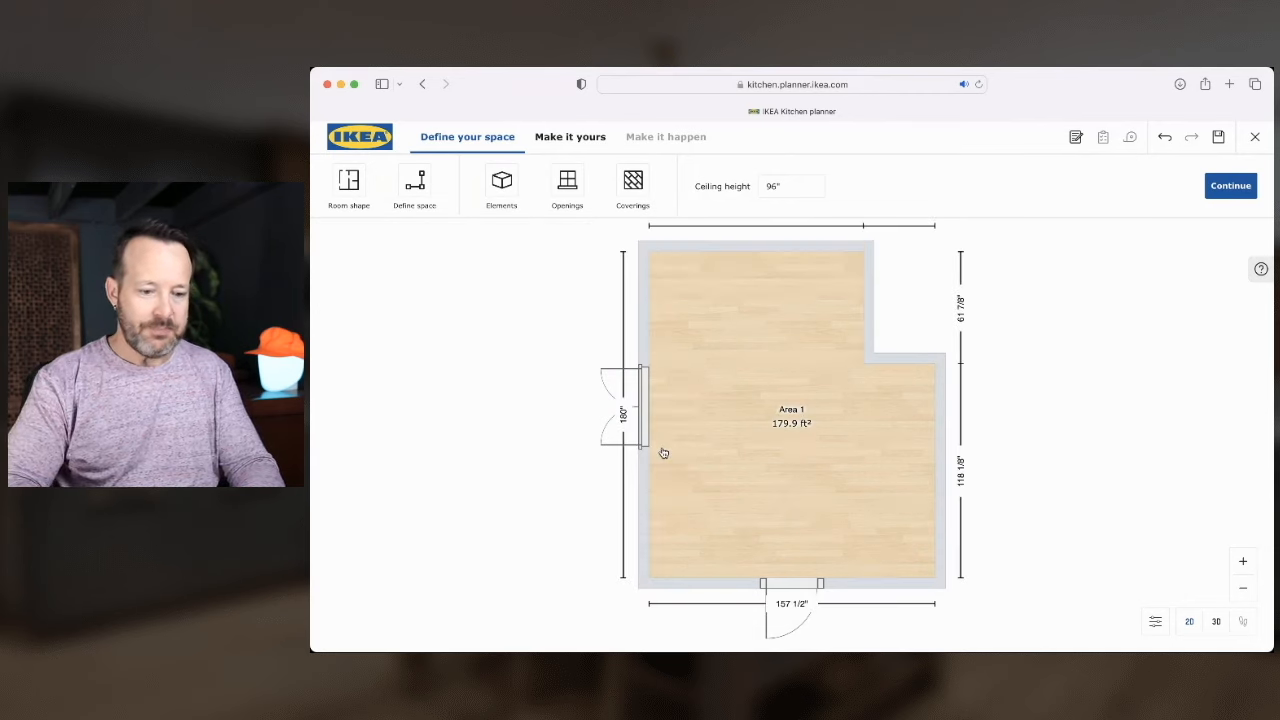
click(646, 323)
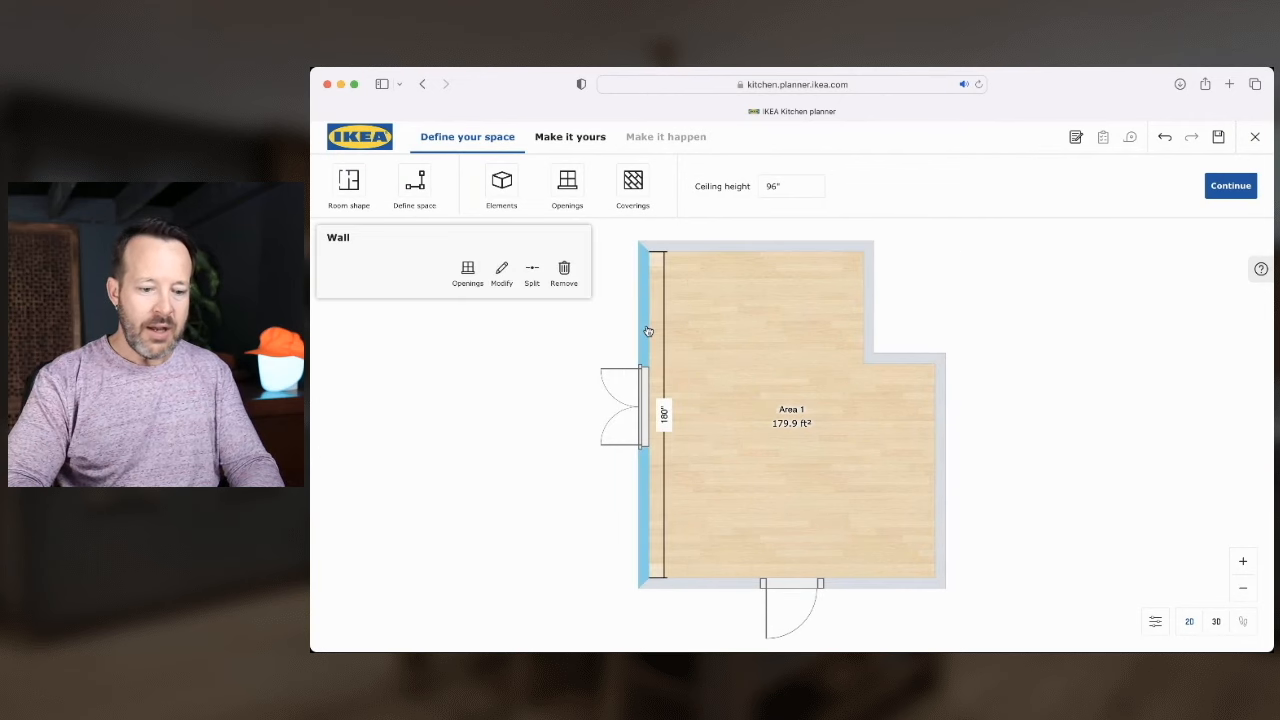
click(669, 416)
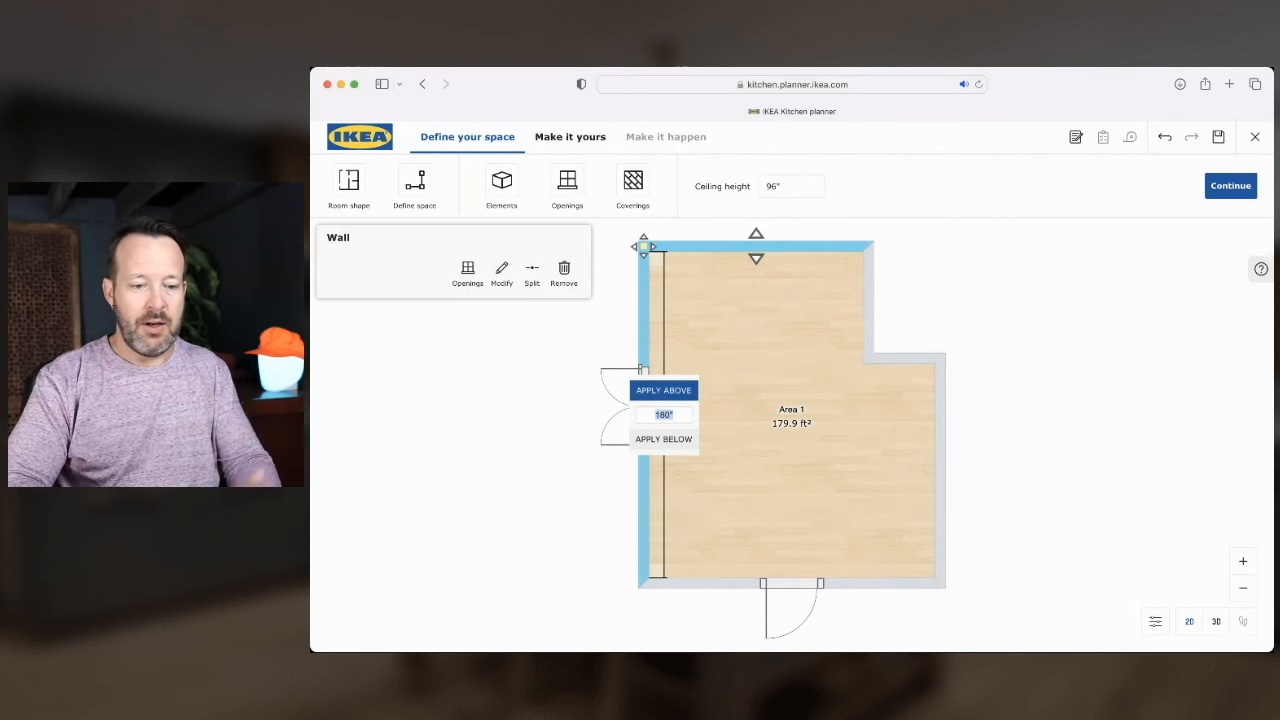
Set the uppermost wall's length to 120 inches, applying the change to its right end
click(738, 246)
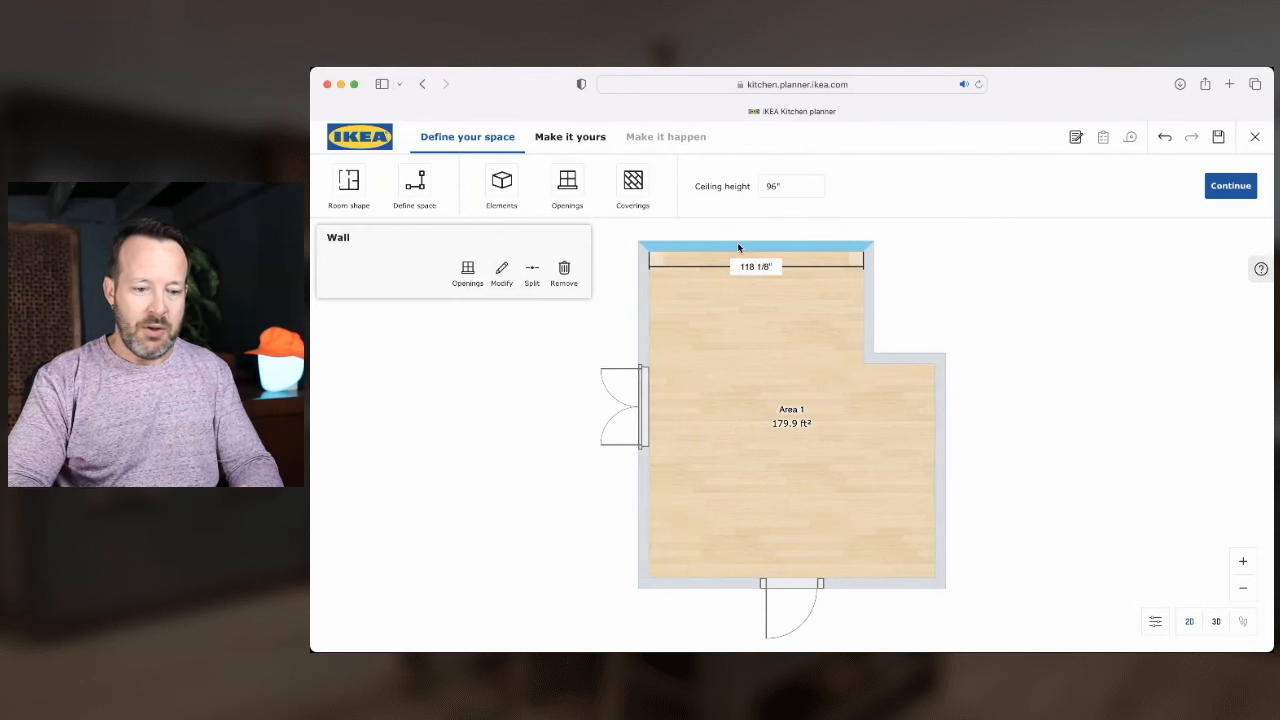
click(753, 267)
text(12)
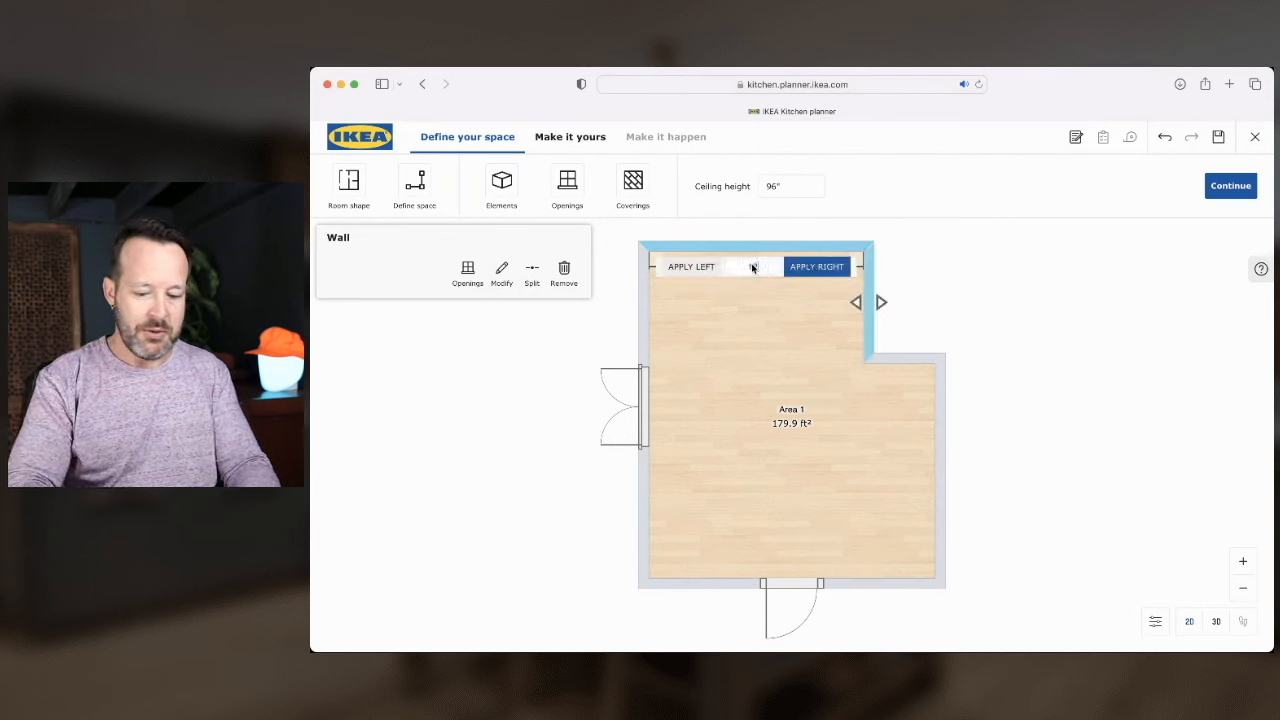
text(0)
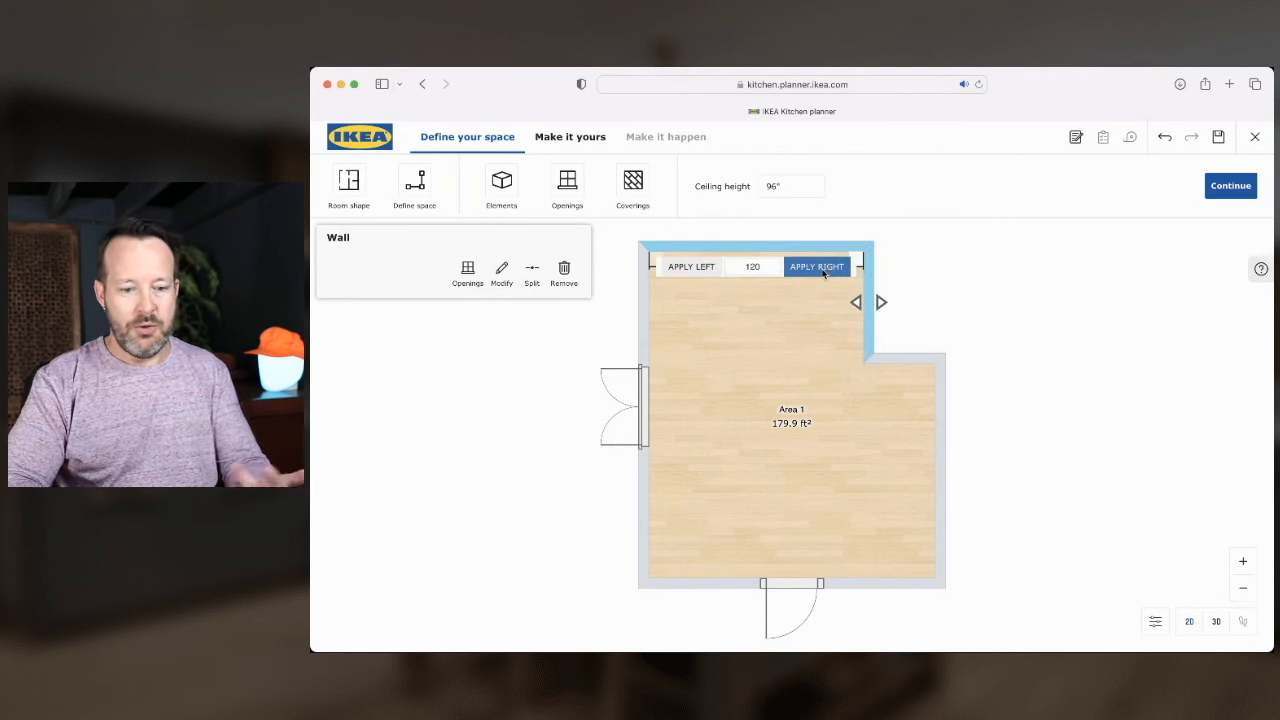
click(818, 267)
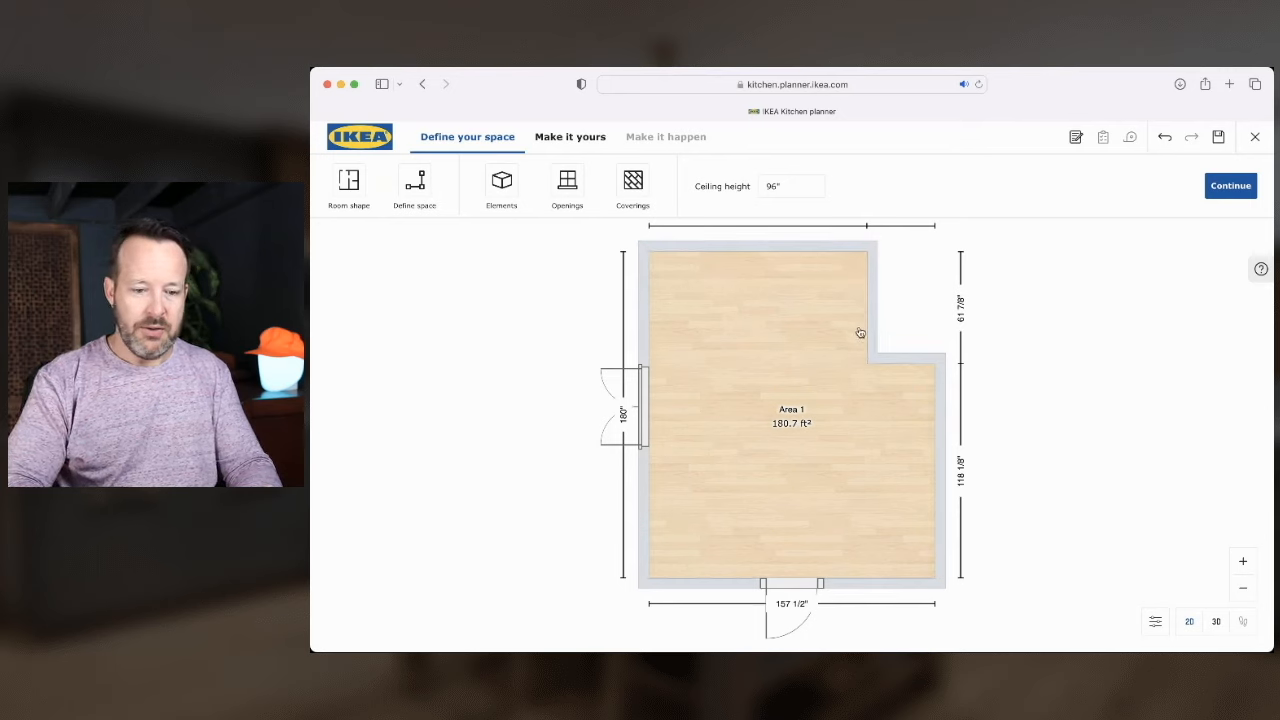
Set the short horizontal wall of the notch to 48 inches, applying the change to the right
click(908, 360)
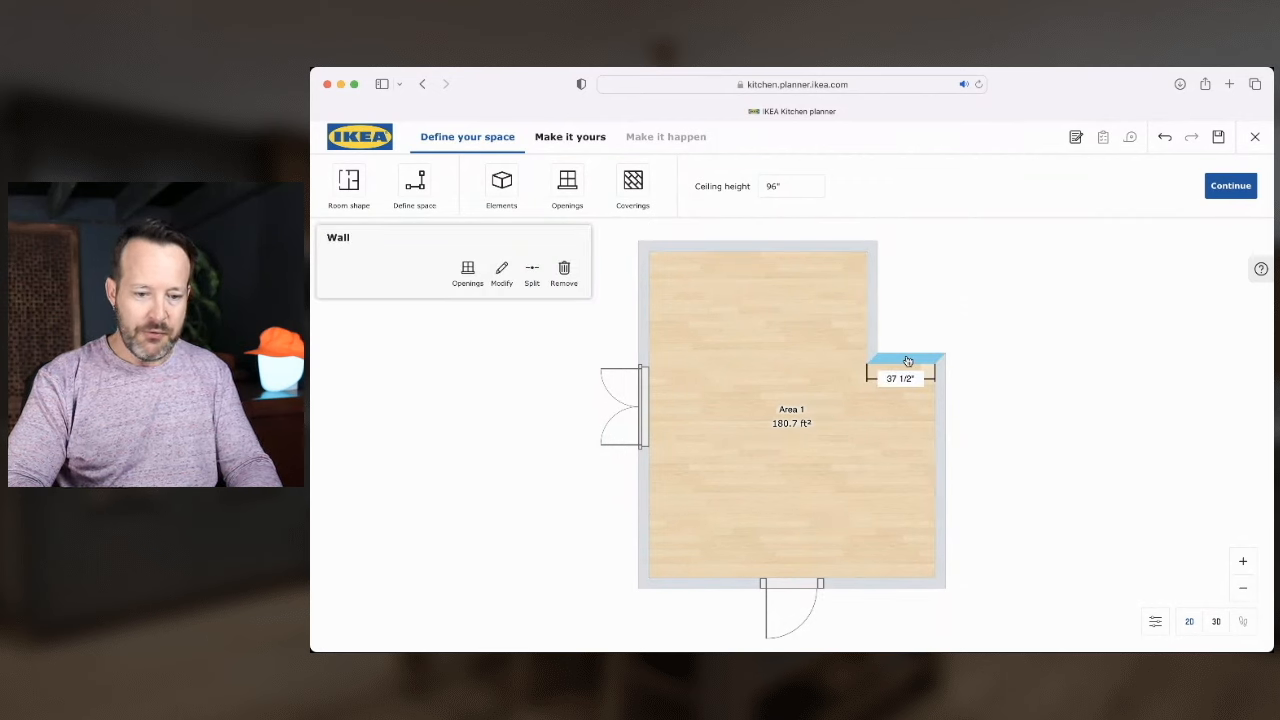
click(902, 379)
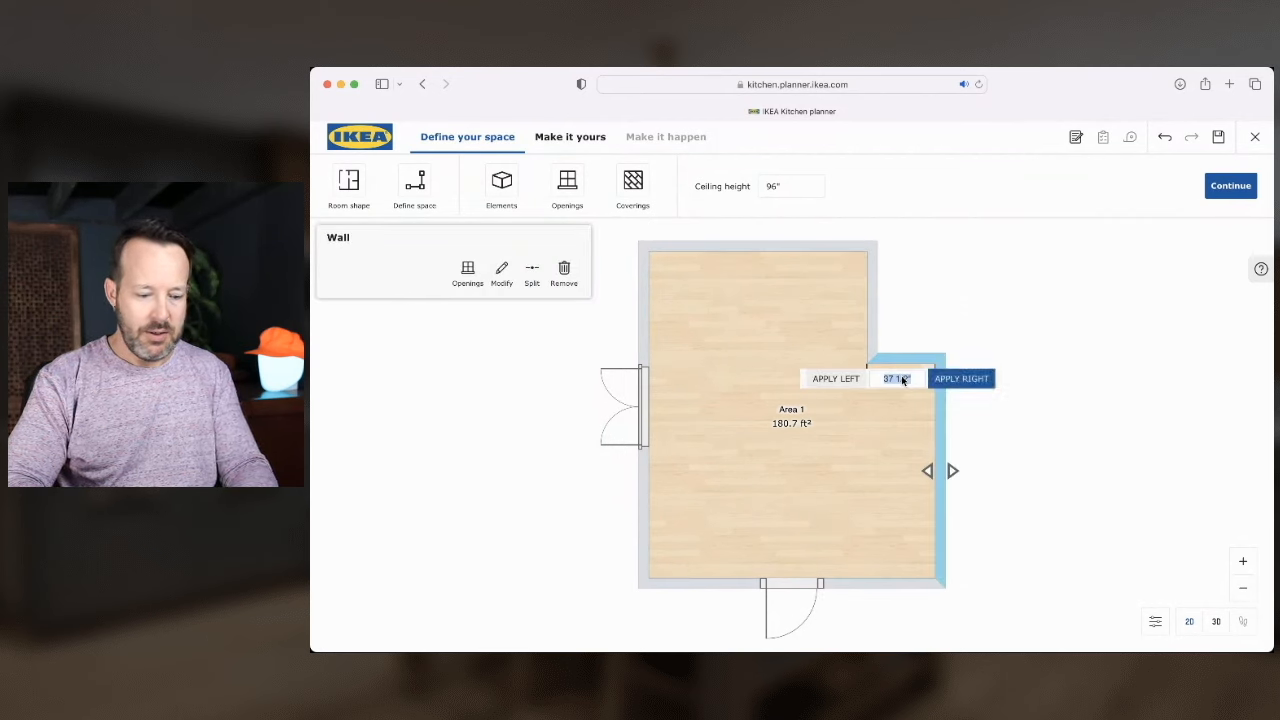
text(48)
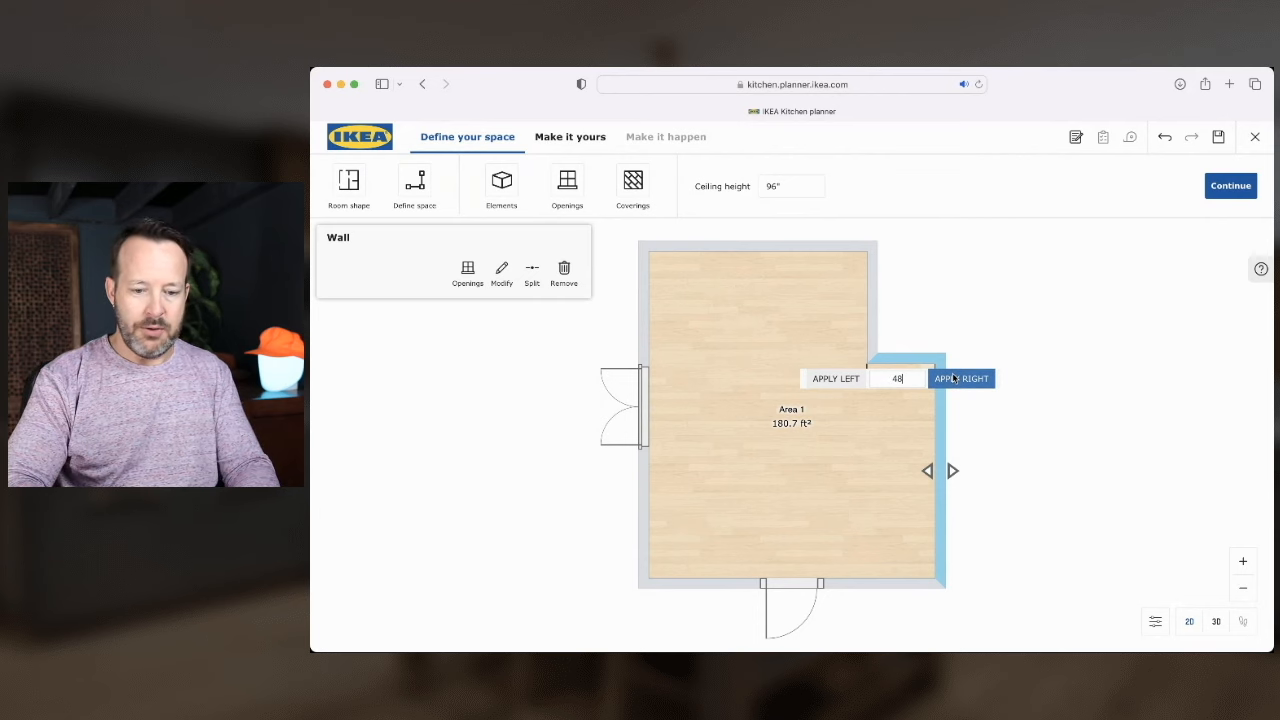
click(952, 378)
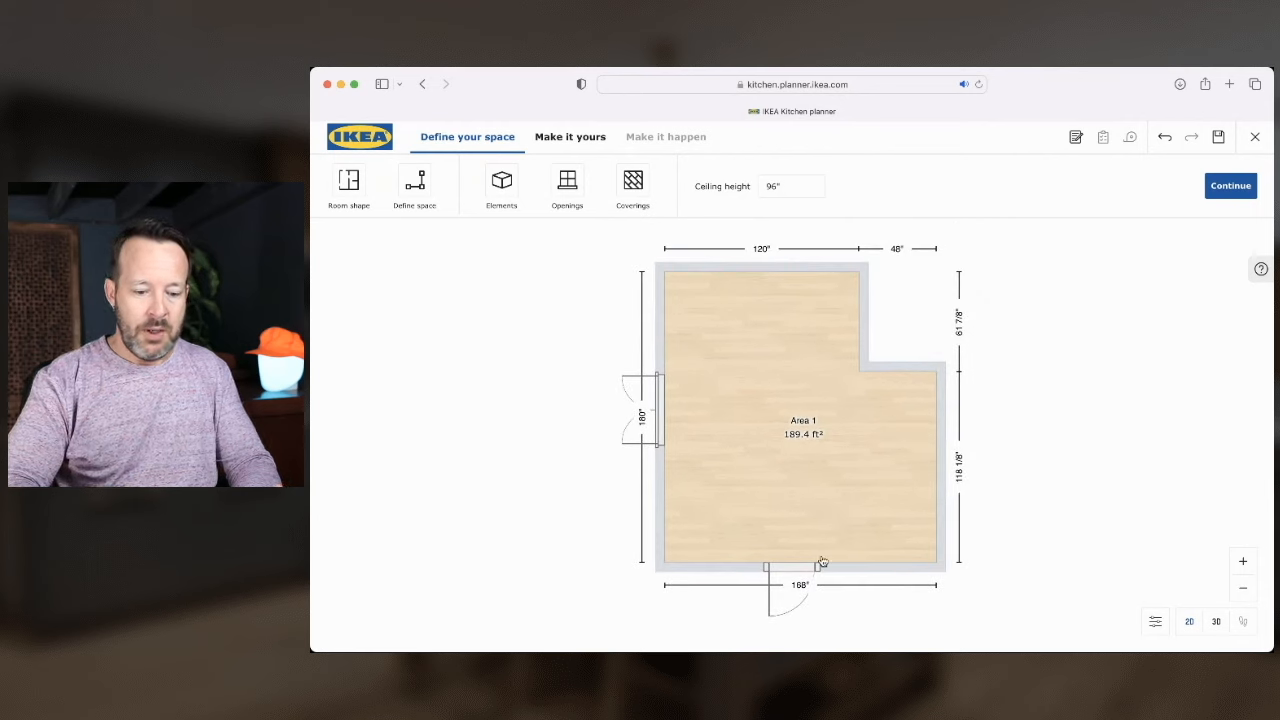
Move the simple door to the right wall, about 37 3/8 inches from its upper corner, and place a duplicate on the notch's short horizontal wall
drag(797, 574, 951, 468)
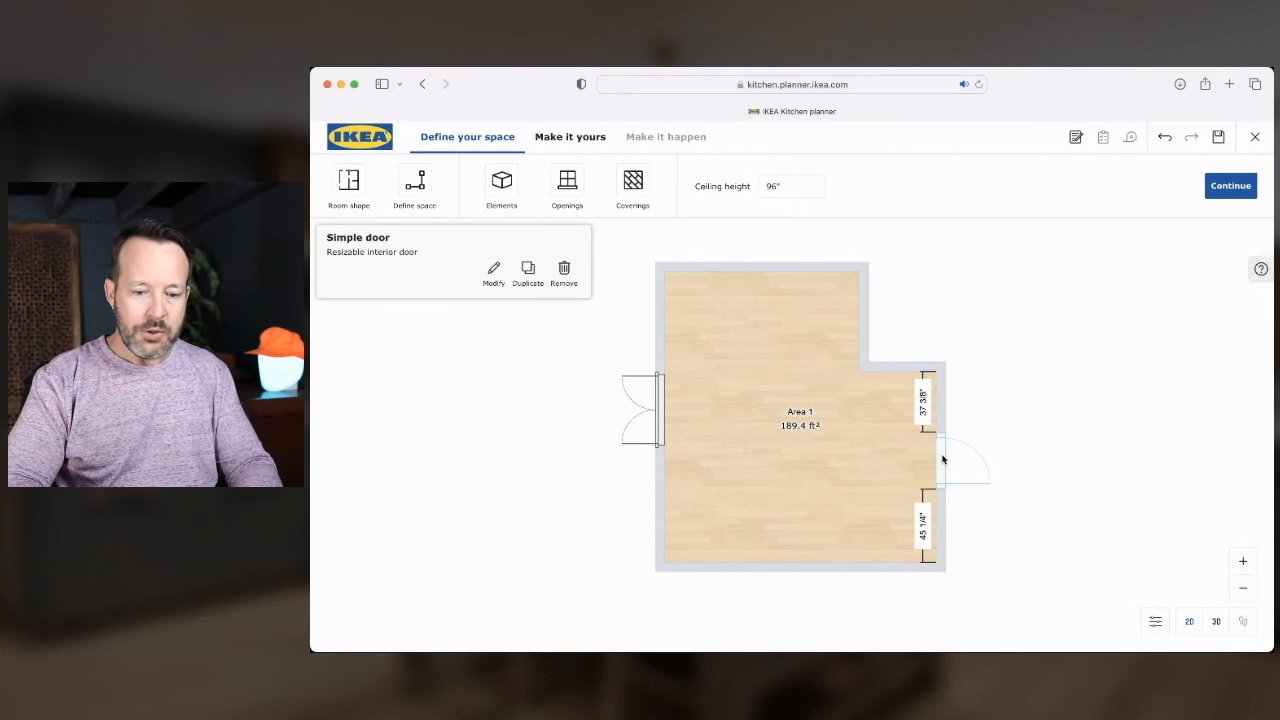
click(528, 270)
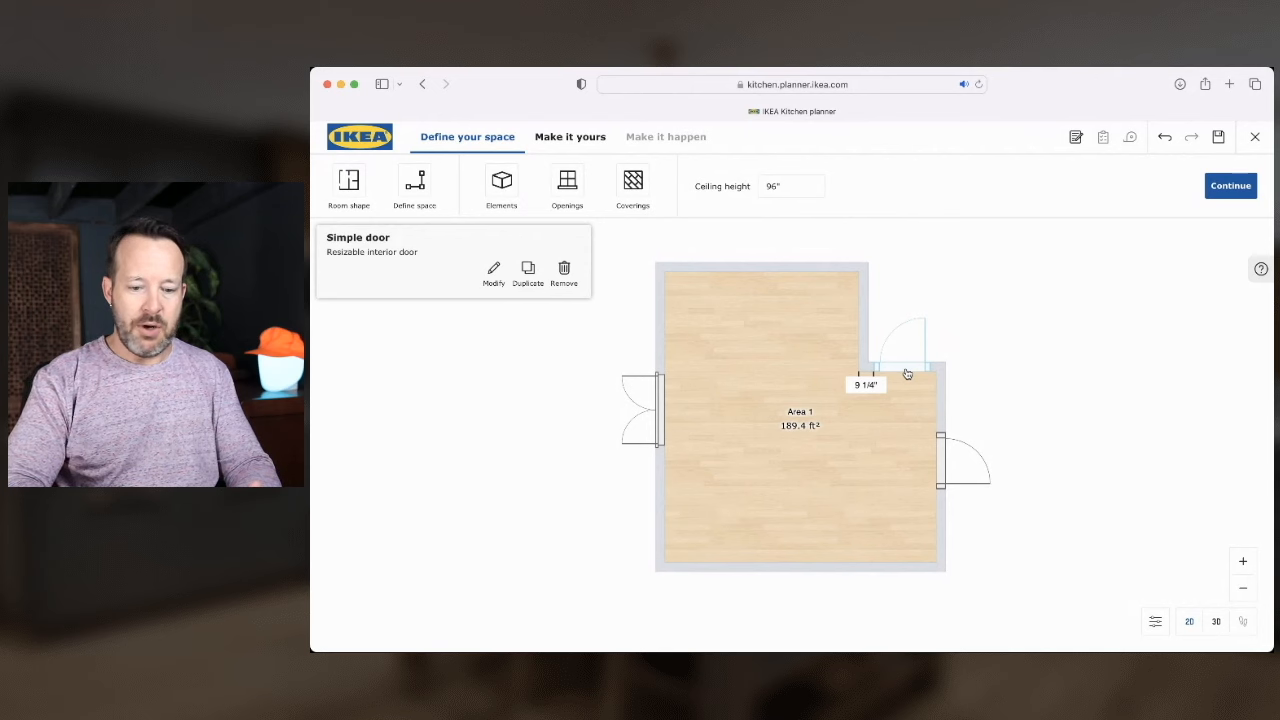
Resize the duplicated door on the notch's short wall to 32 inches wide and 80 inches high
click(492, 280)
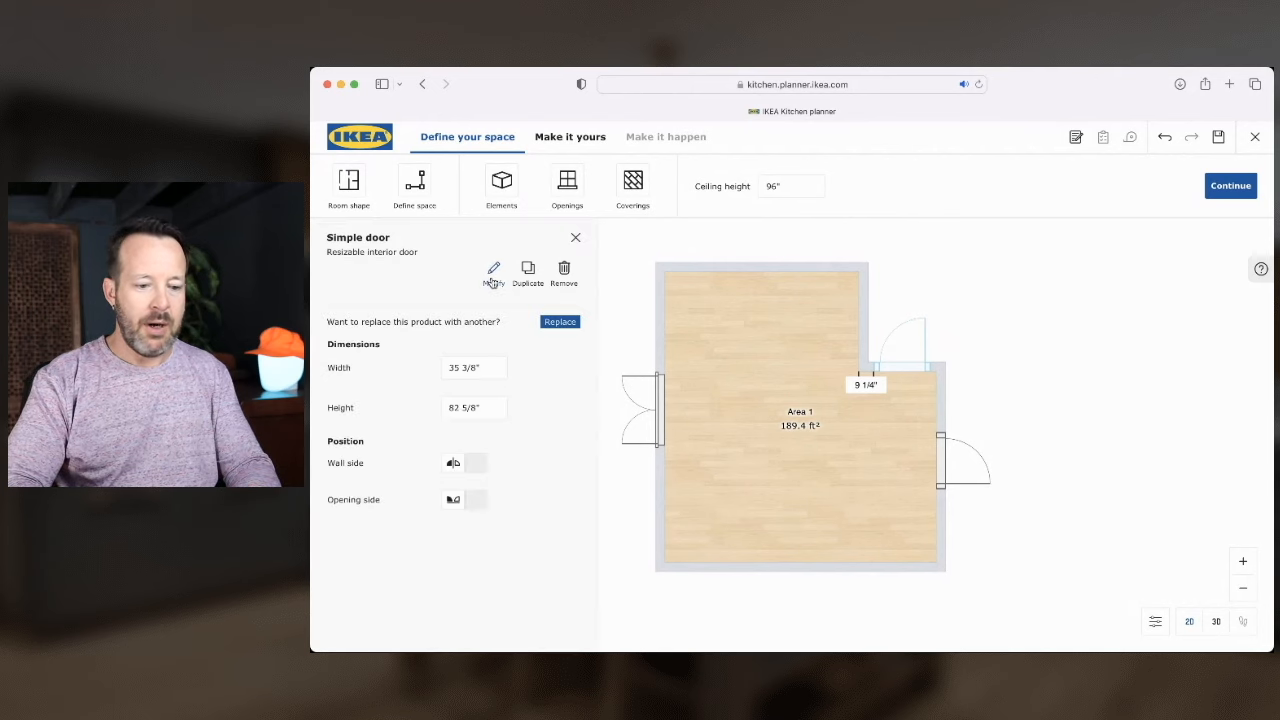
click(487, 407)
drag(487, 407, 447, 406)
text(80)
click(488, 367)
drag(488, 366, 449, 368)
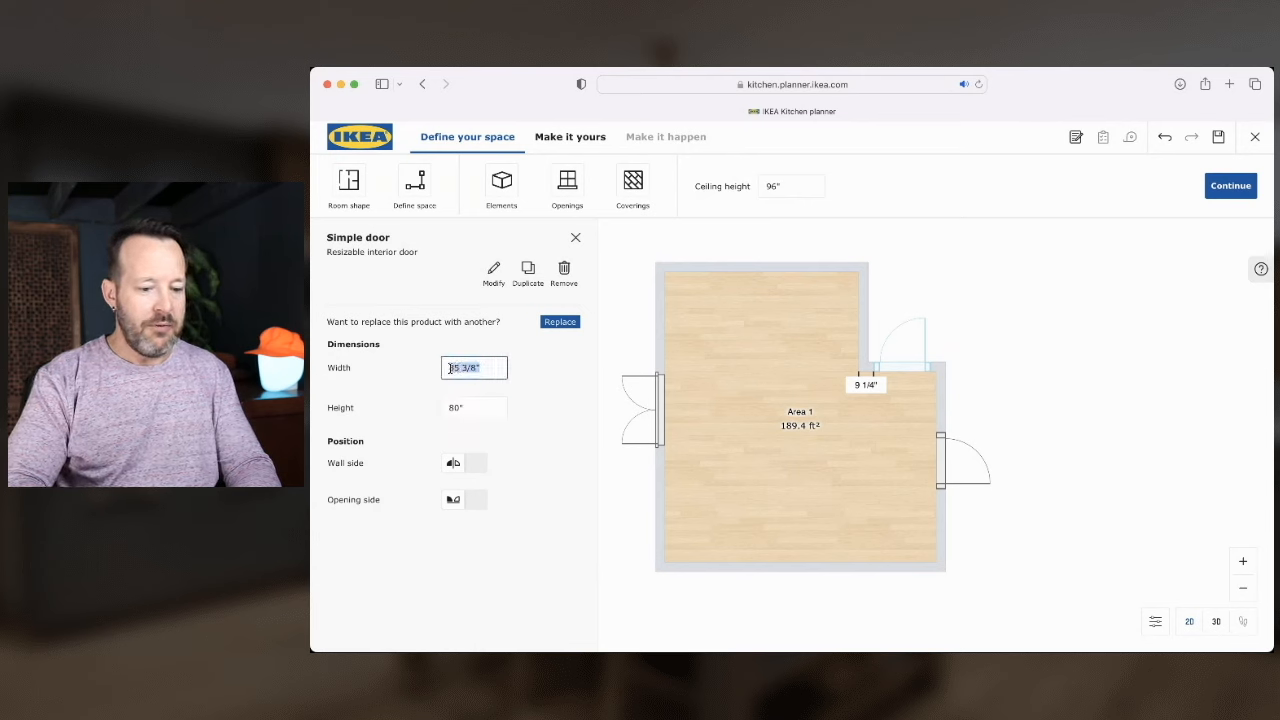
text(32)
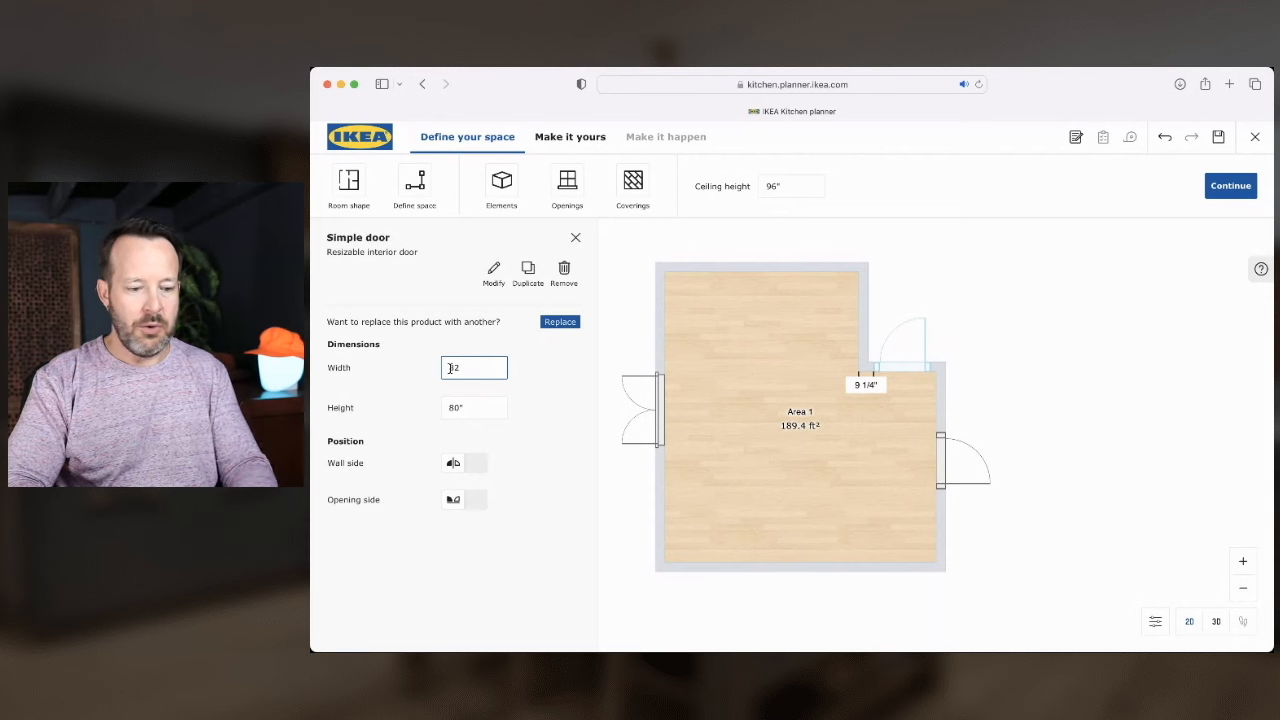
key(Return)
click(789, 426)
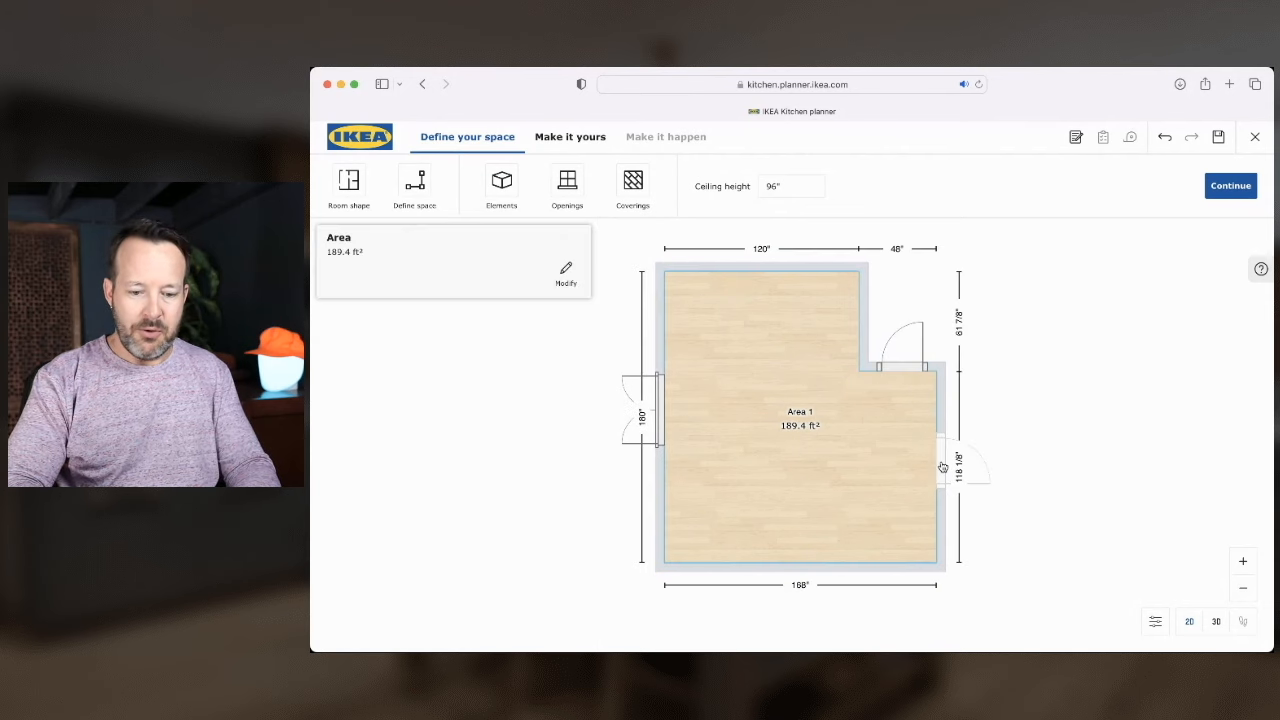
Resize the simple door on the right wall to 36 inches wide and 80 inches high
click(943, 466)
click(493, 270)
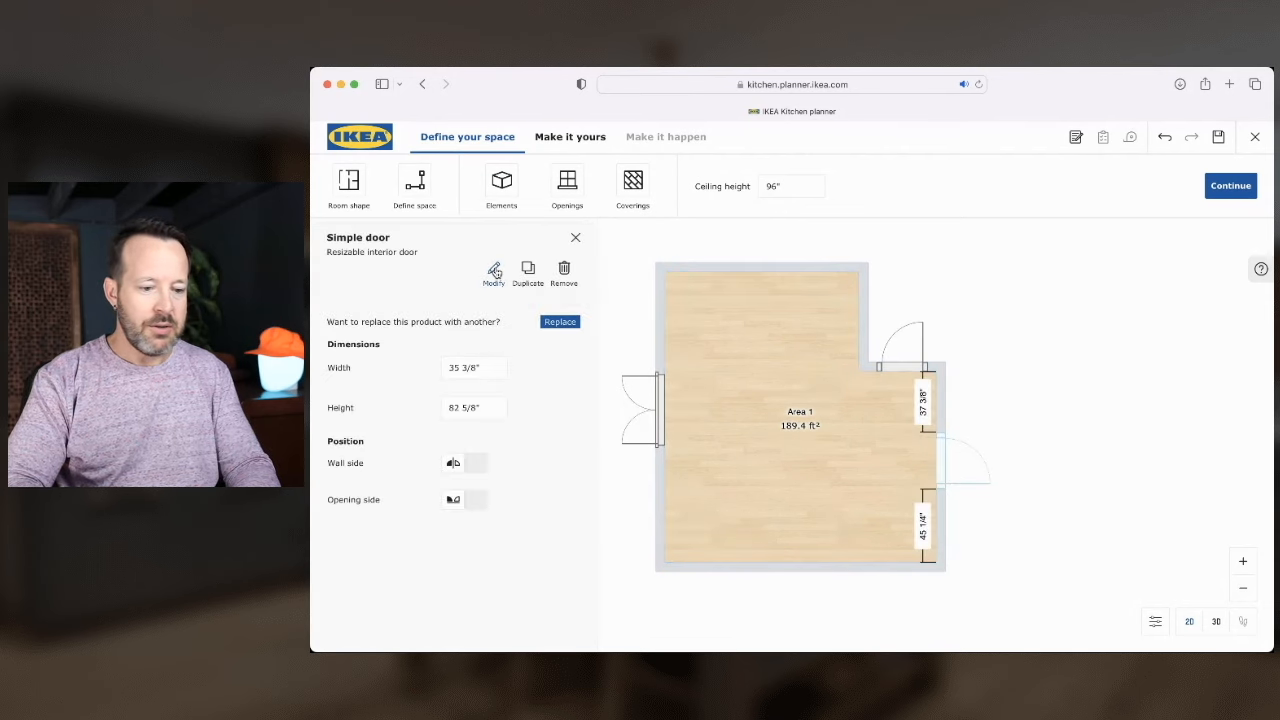
drag(479, 369, 459, 368)
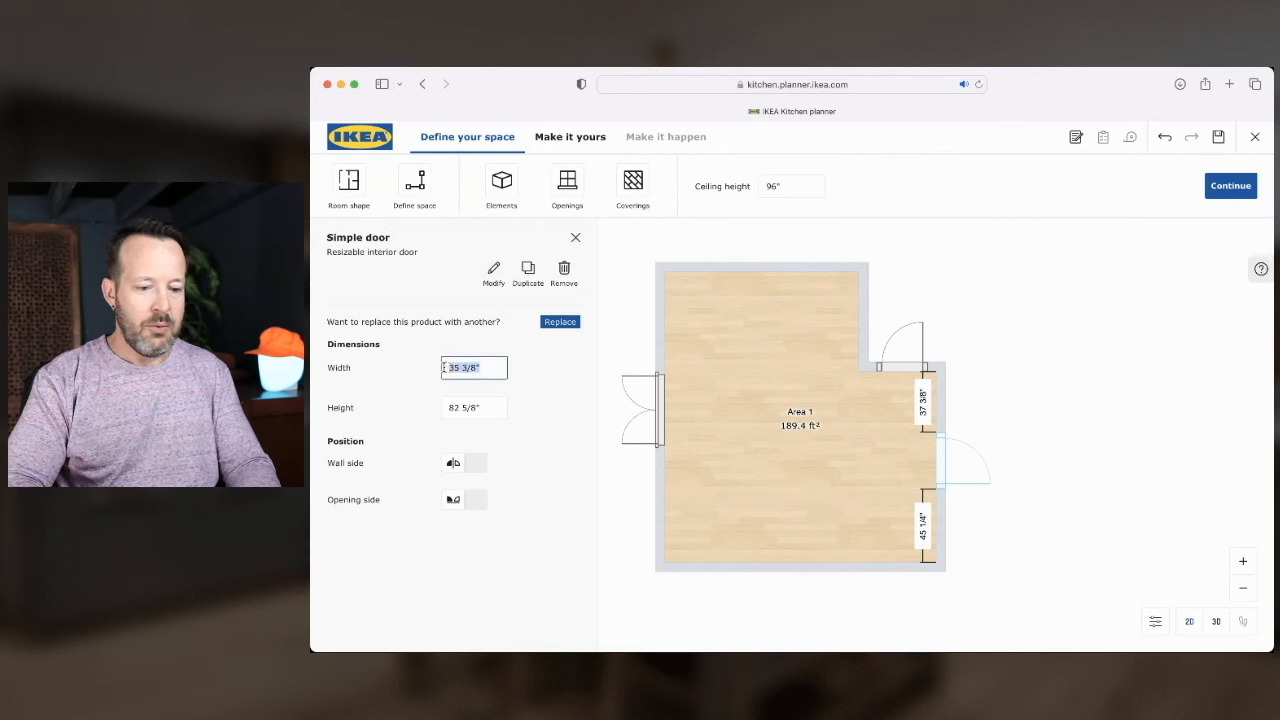
text(36)
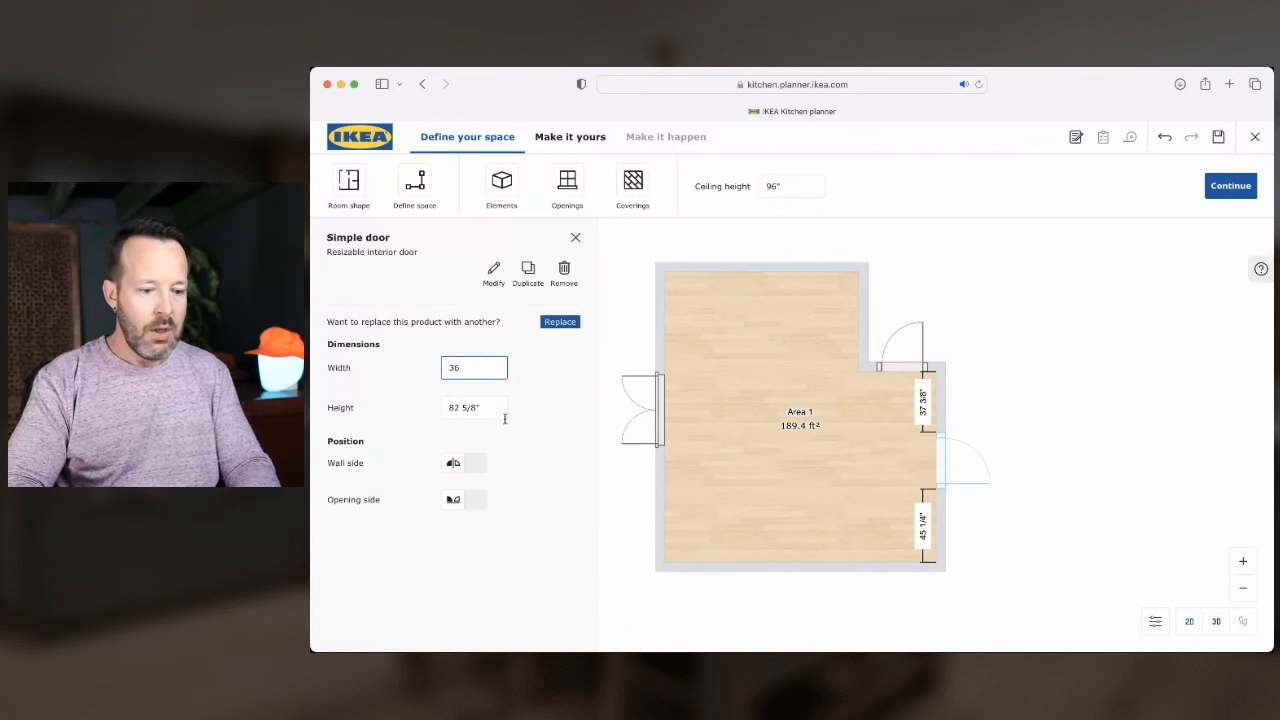
drag(496, 407, 432, 403)
text(80)
key(Return)
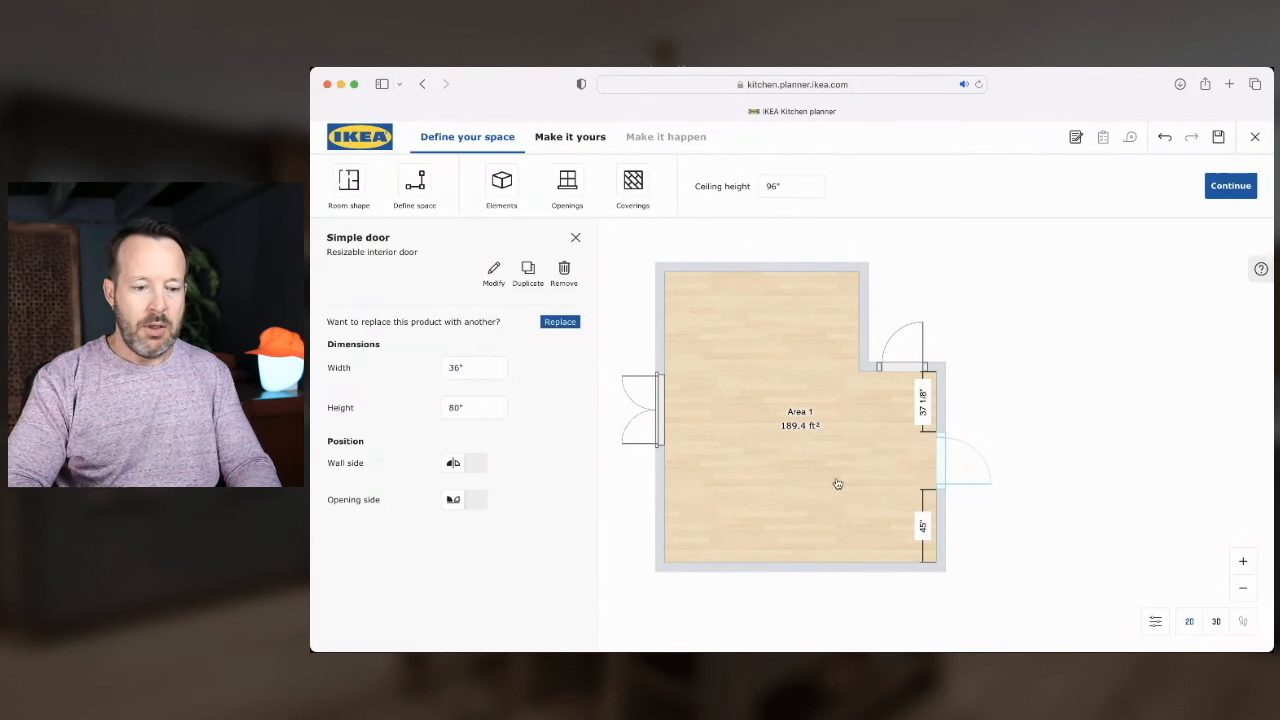
click(575, 237)
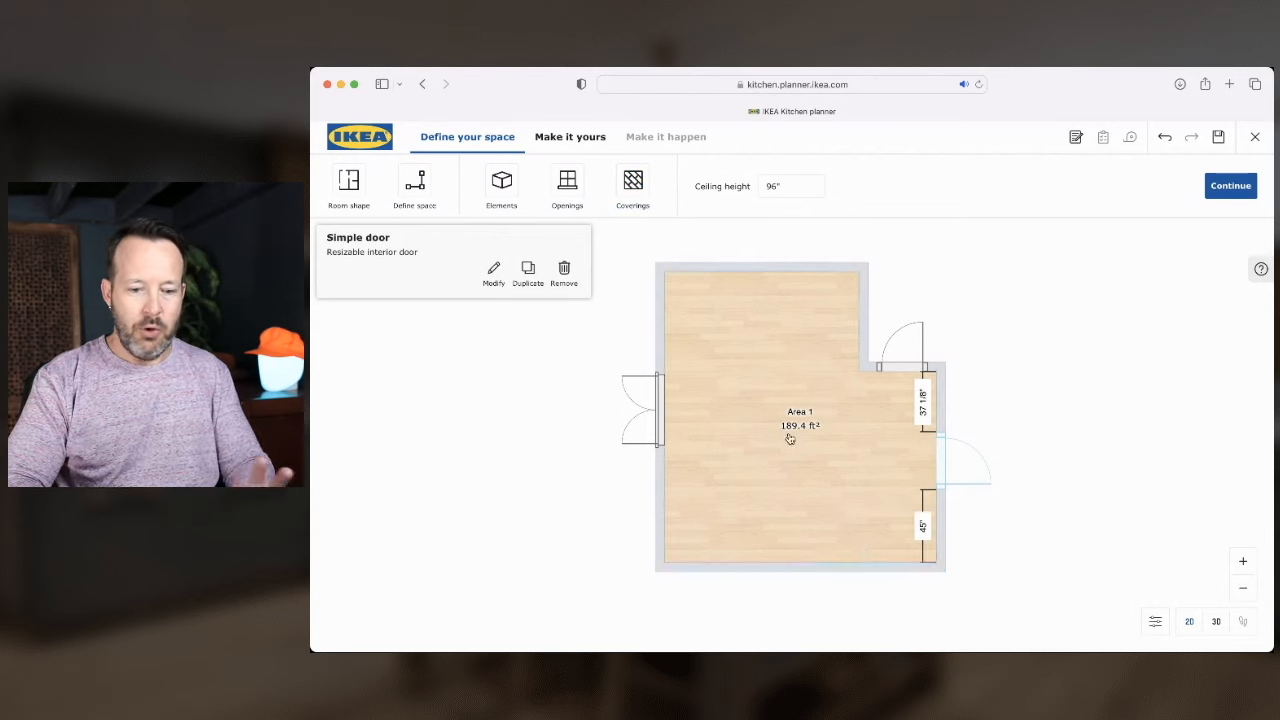
Add an interior wall about 37 1/8 inches long, running up from the bottom wall in line with the notch's vertical wall
click(415, 186)
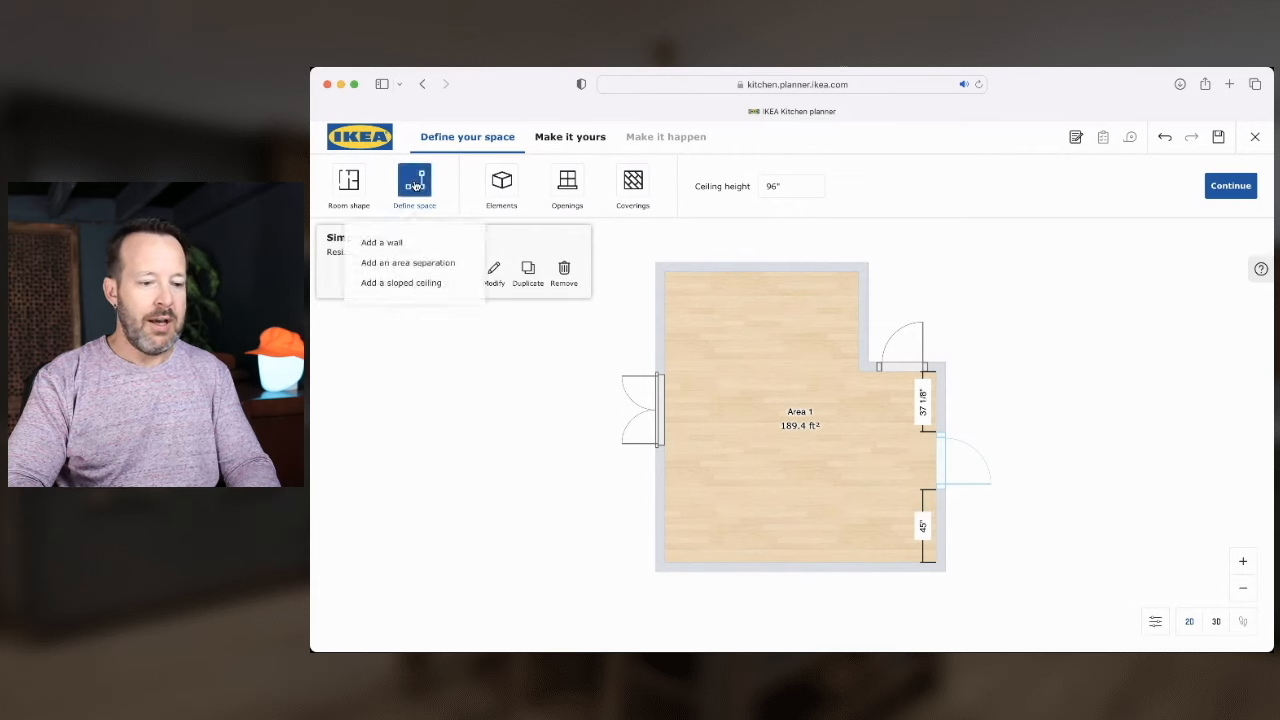
click(386, 246)
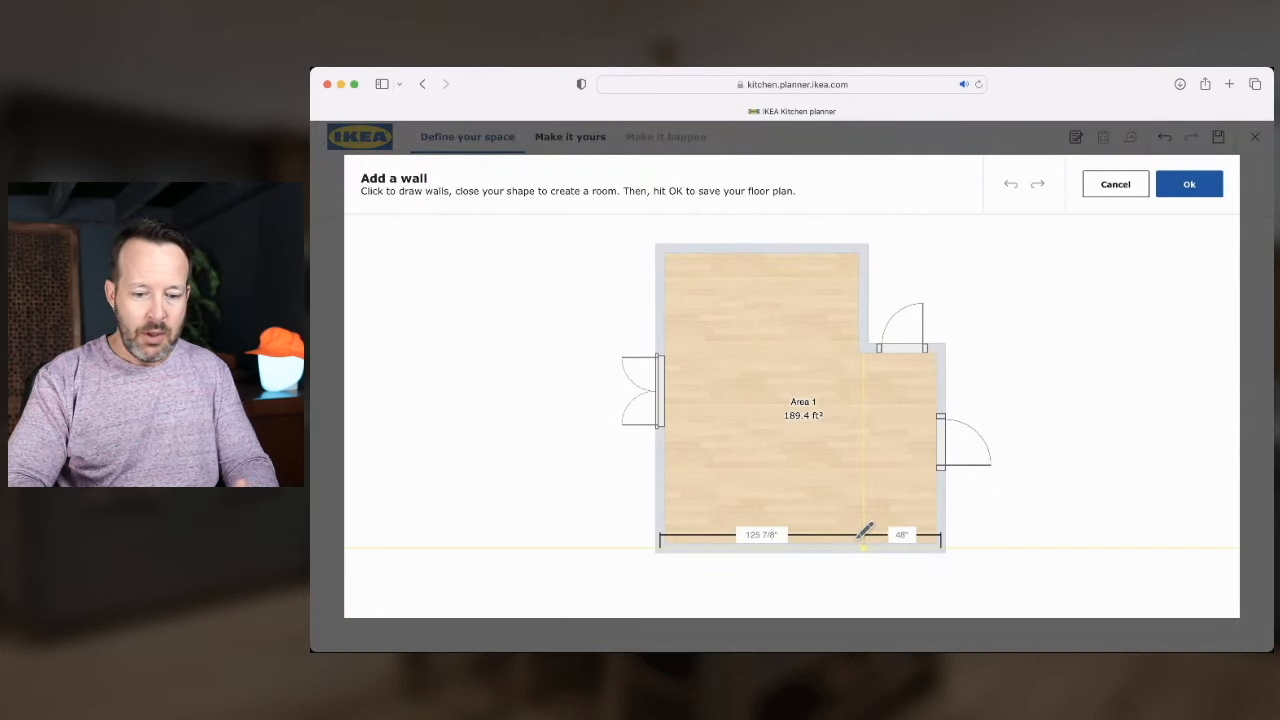
click(862, 540)
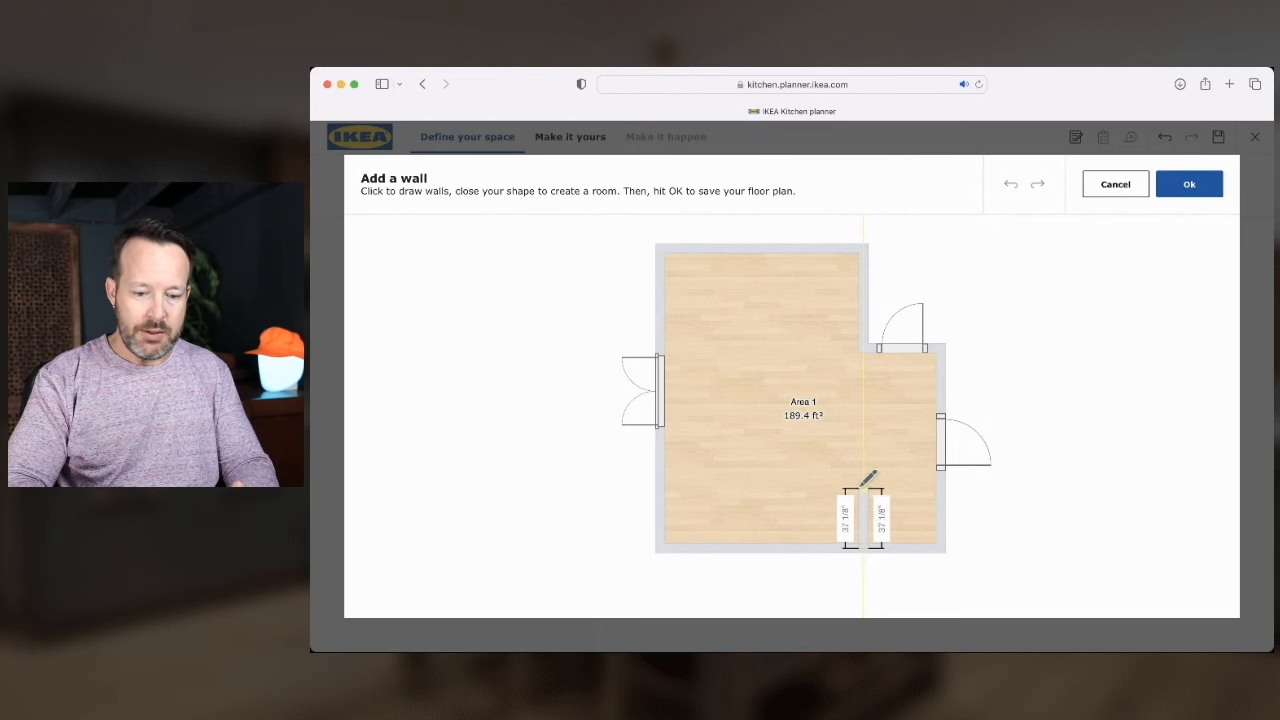
click(863, 486)
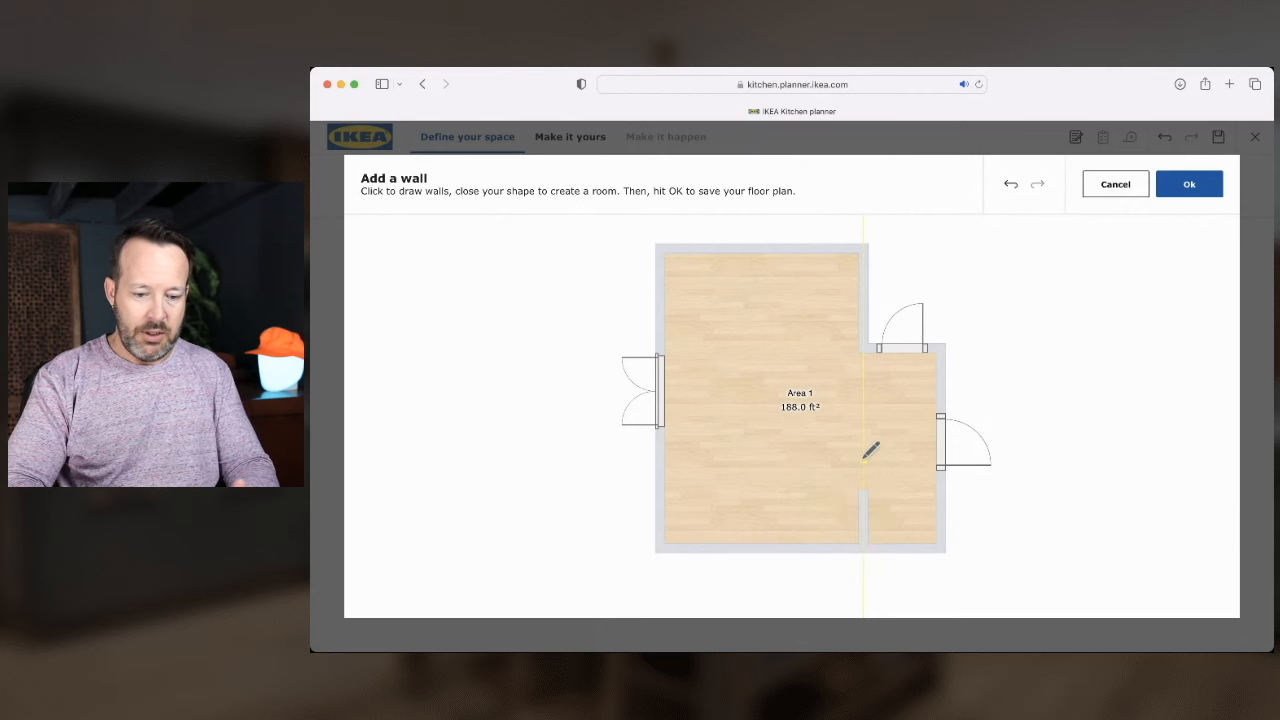
click(1186, 191)
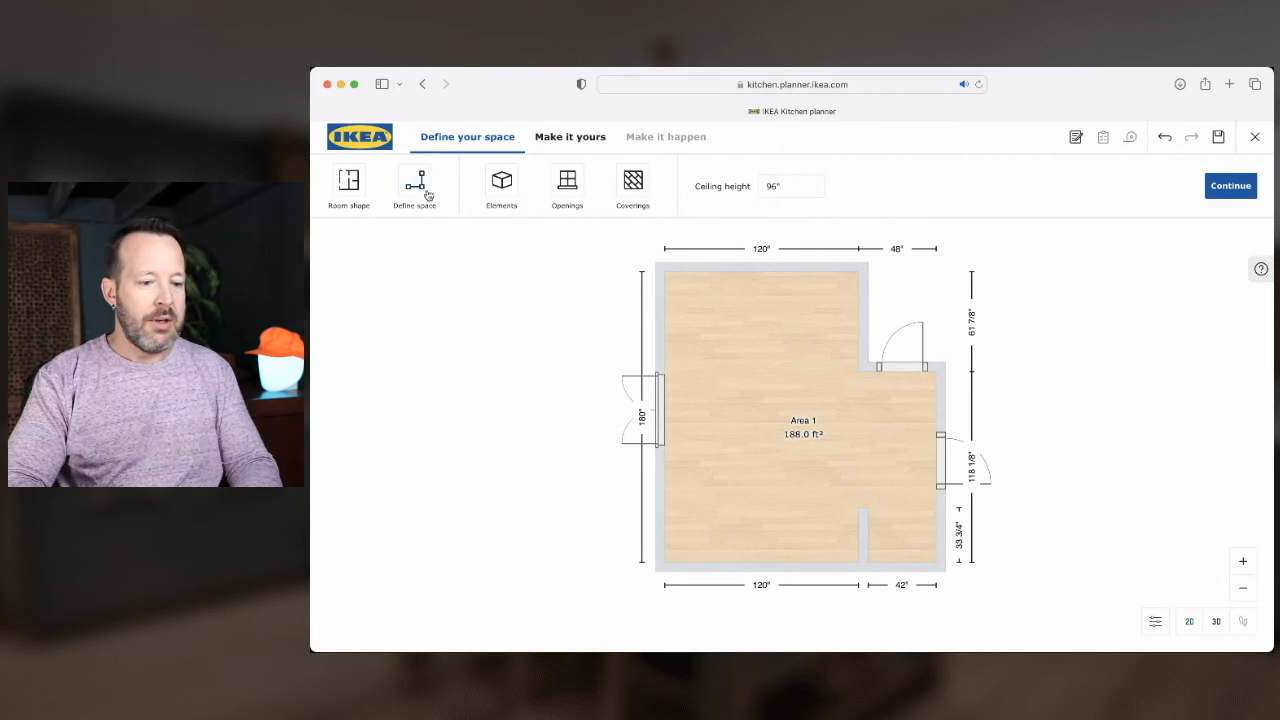
Add a box object from the structure elements and place it in the room's upper-left corner
click(502, 185)
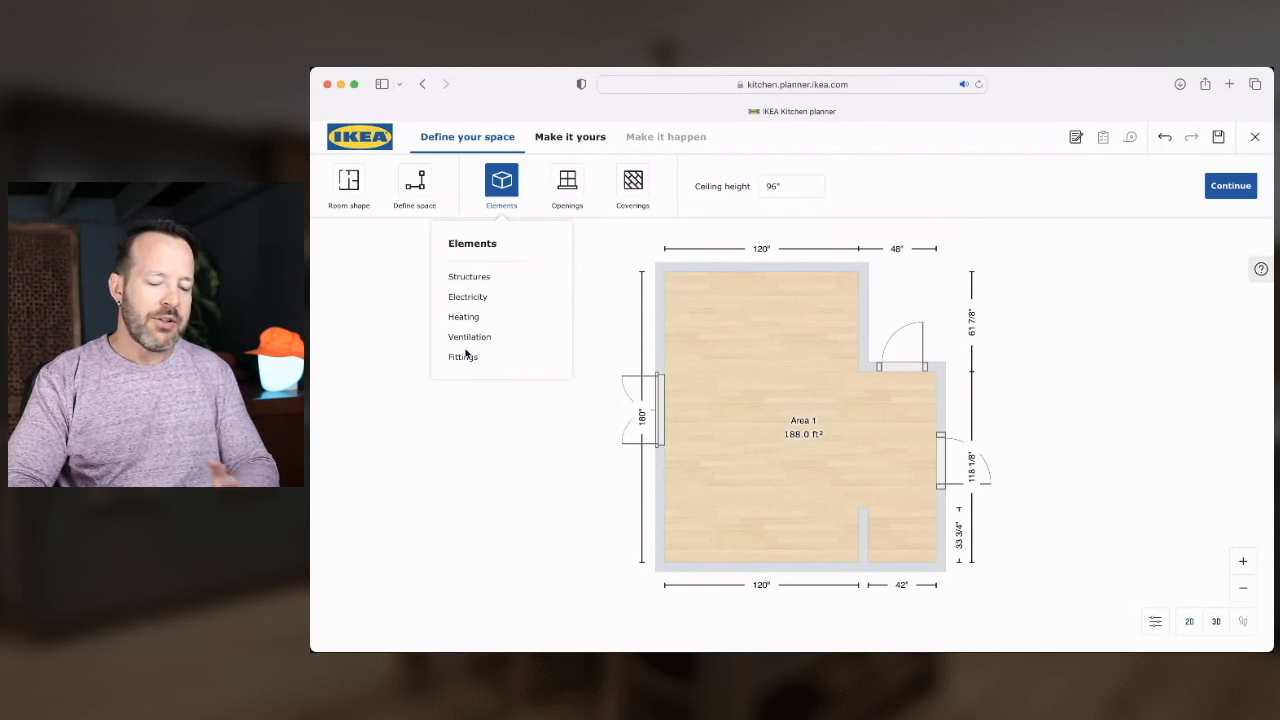
click(477, 280)
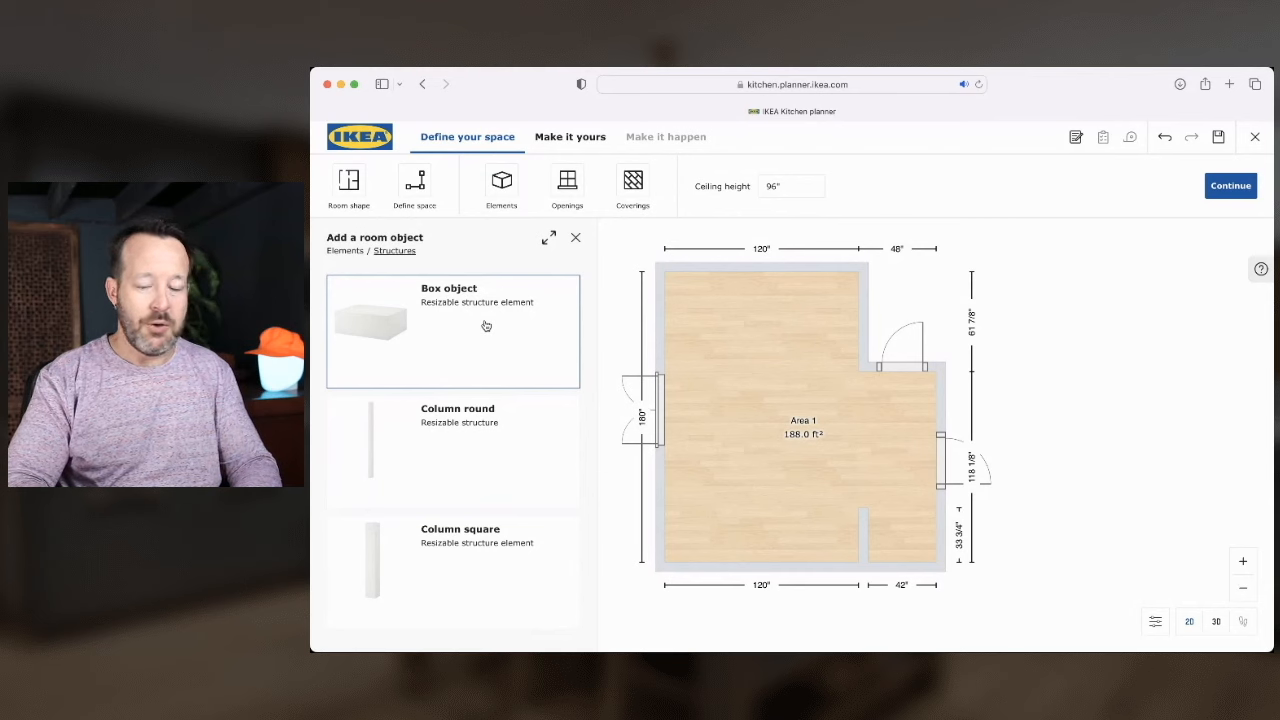
click(452, 308)
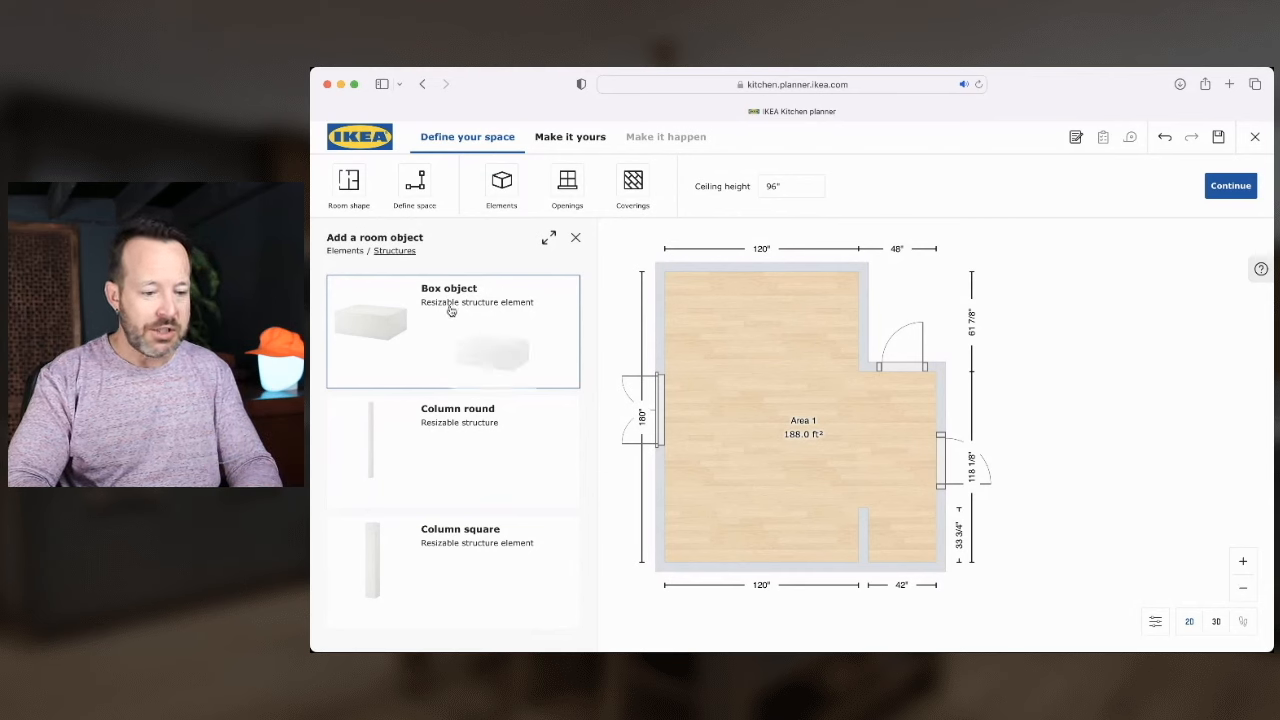
drag(757, 440, 684, 300)
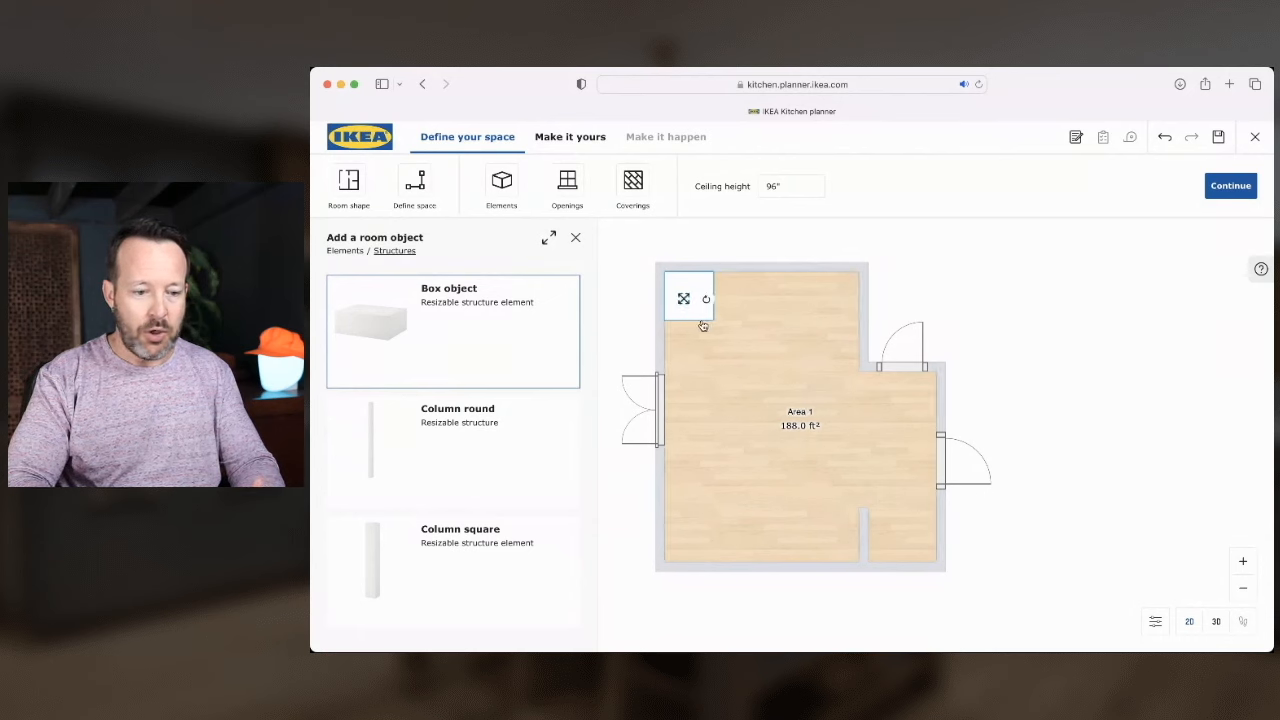
click(575, 238)
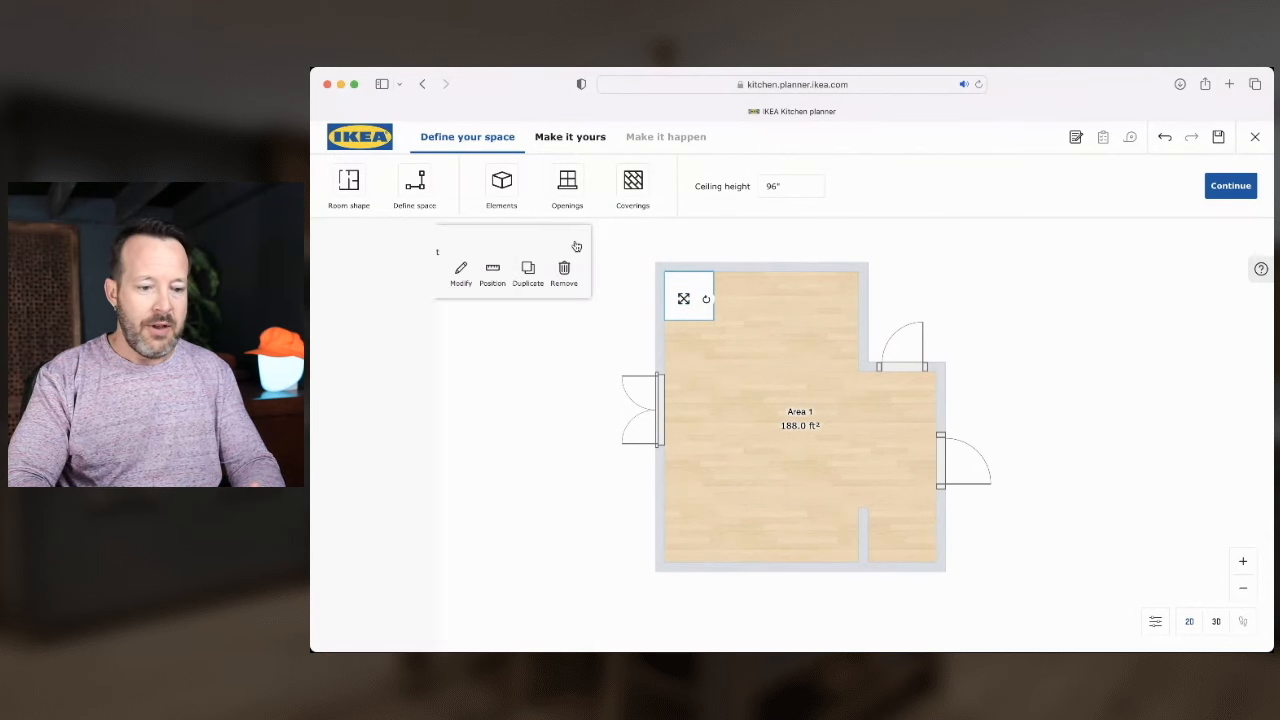
Resize the box object to 12 inches wide, 96 inches high and 12 inches deep, and fit it into the upper-left corner
click(460, 272)
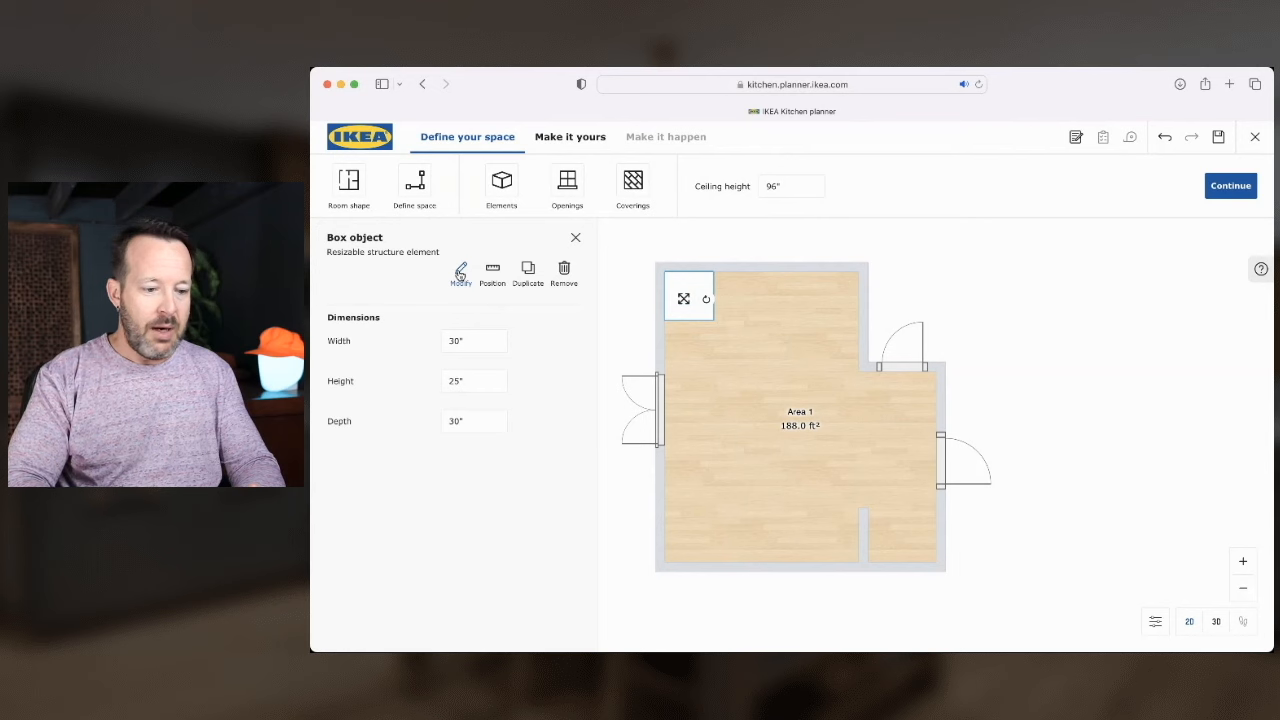
drag(474, 340, 445, 340)
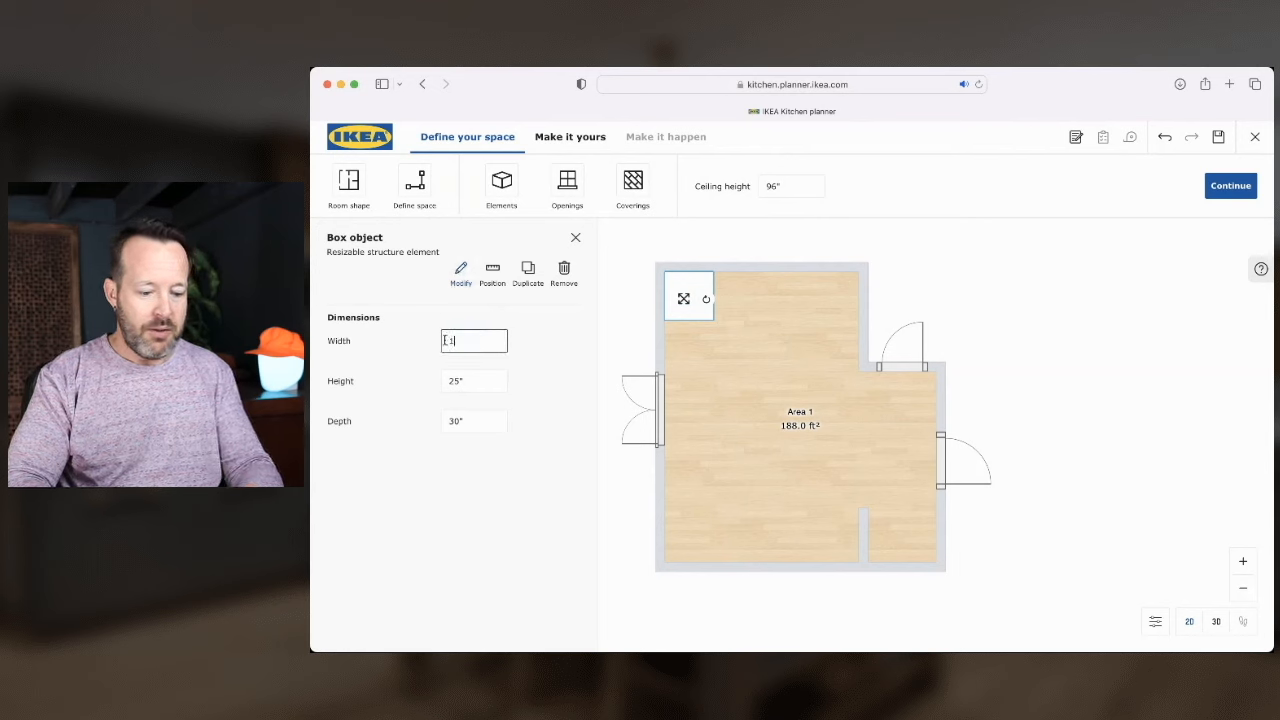
key(Return)
drag(468, 382, 432, 380)
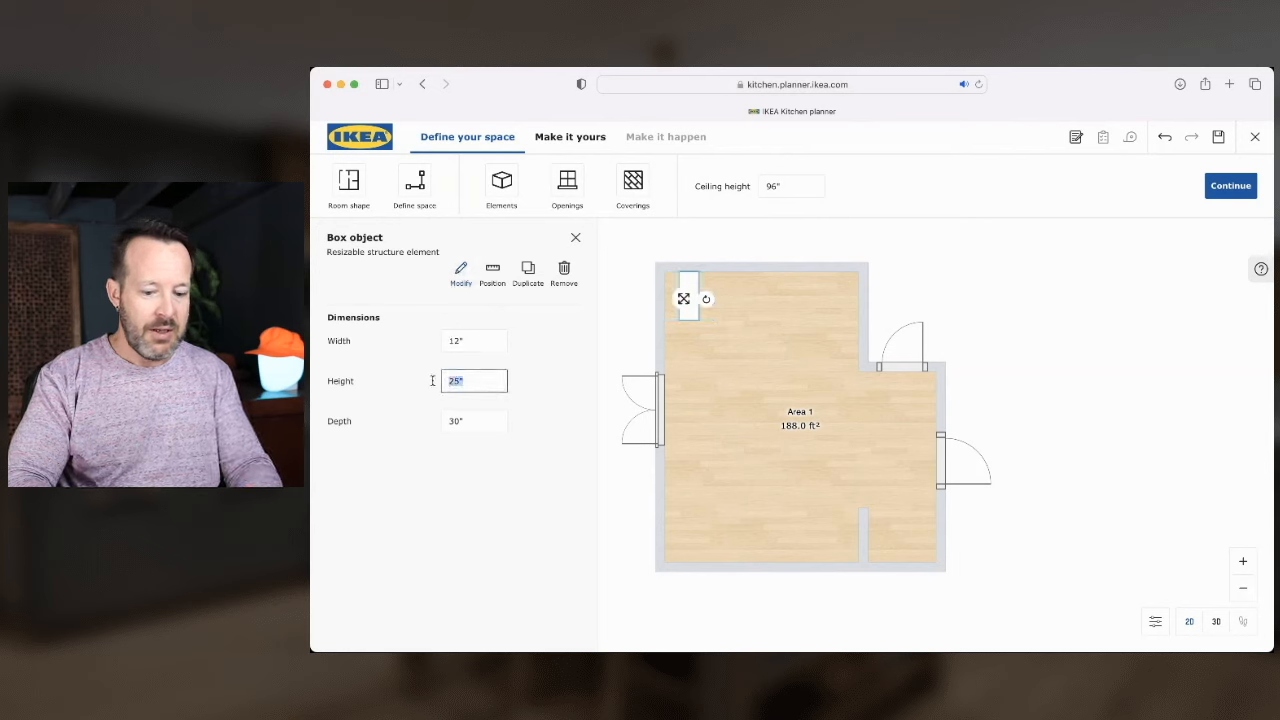
text(96)
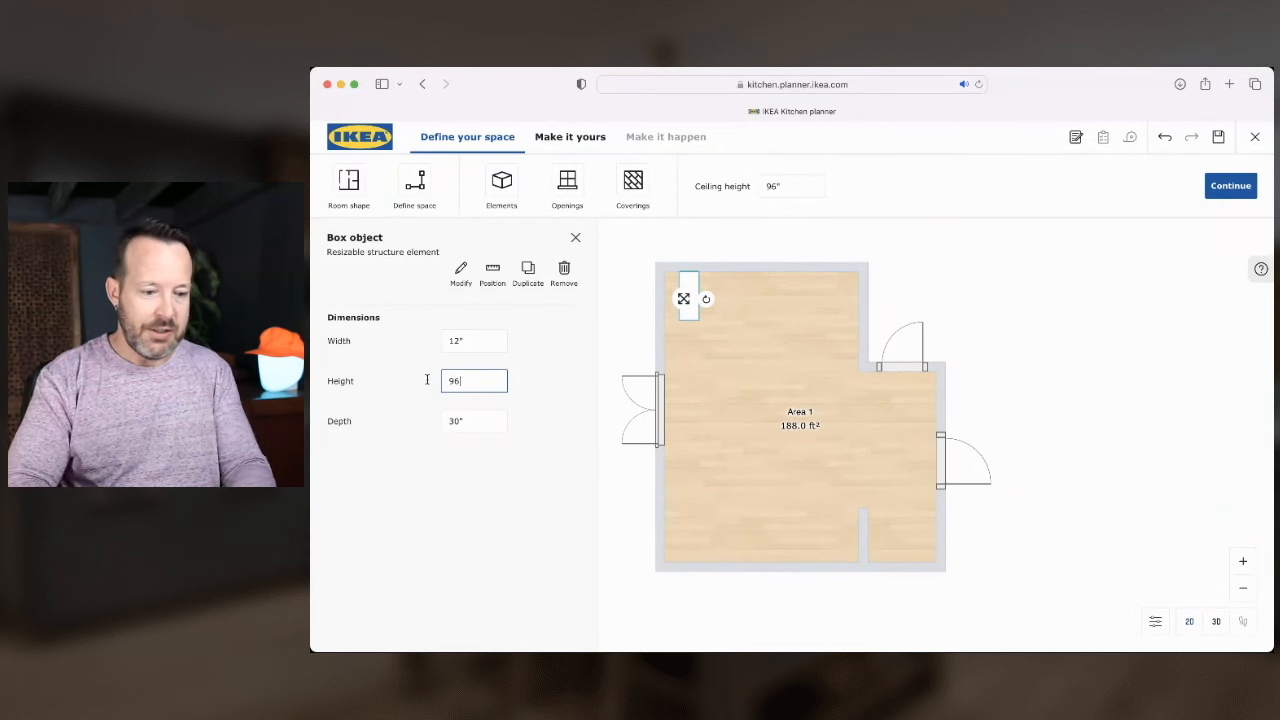
drag(474, 421, 438, 422)
text(12)
key(Return)
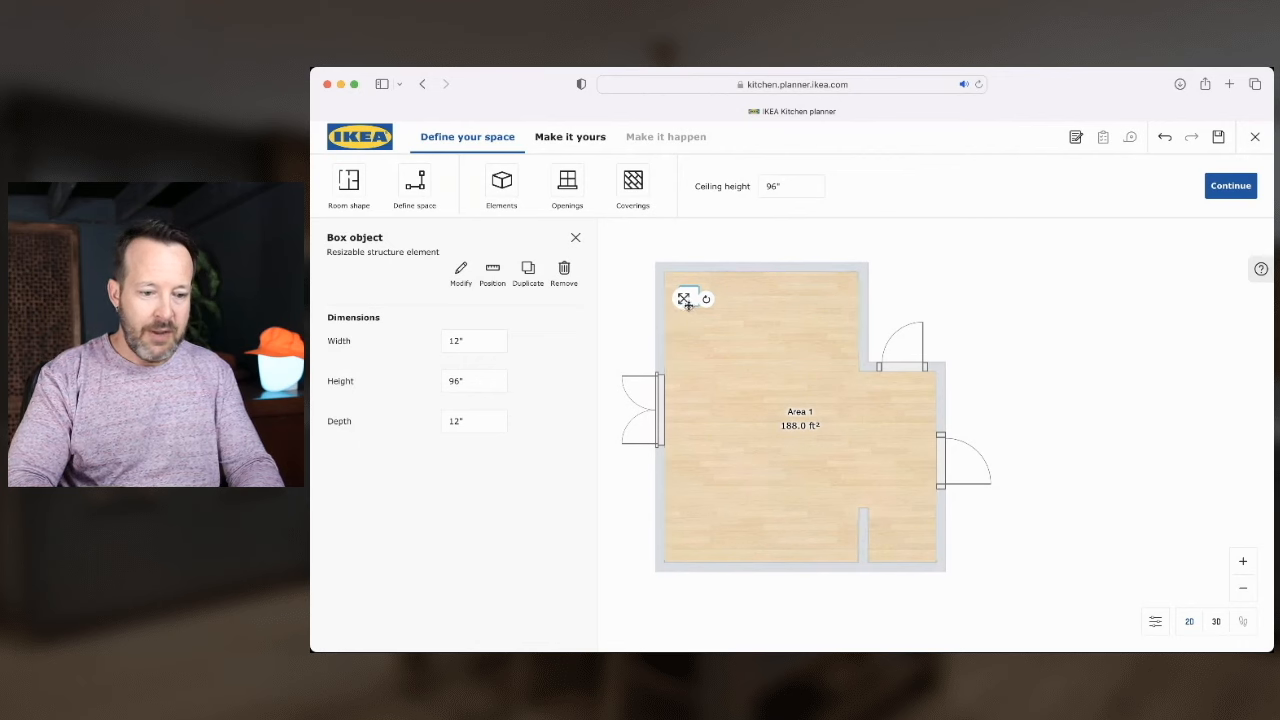
drag(686, 302, 672, 290)
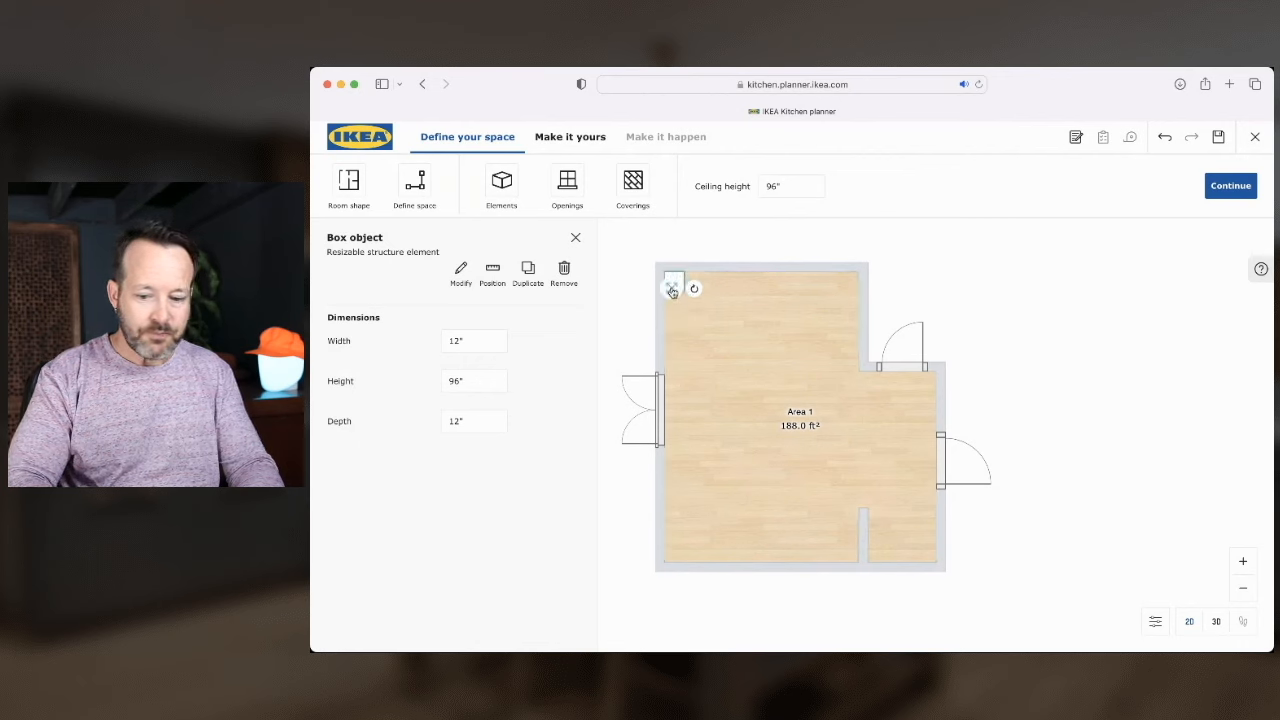
Examine the room and its corner box object in 3D from several angles
click(1217, 623)
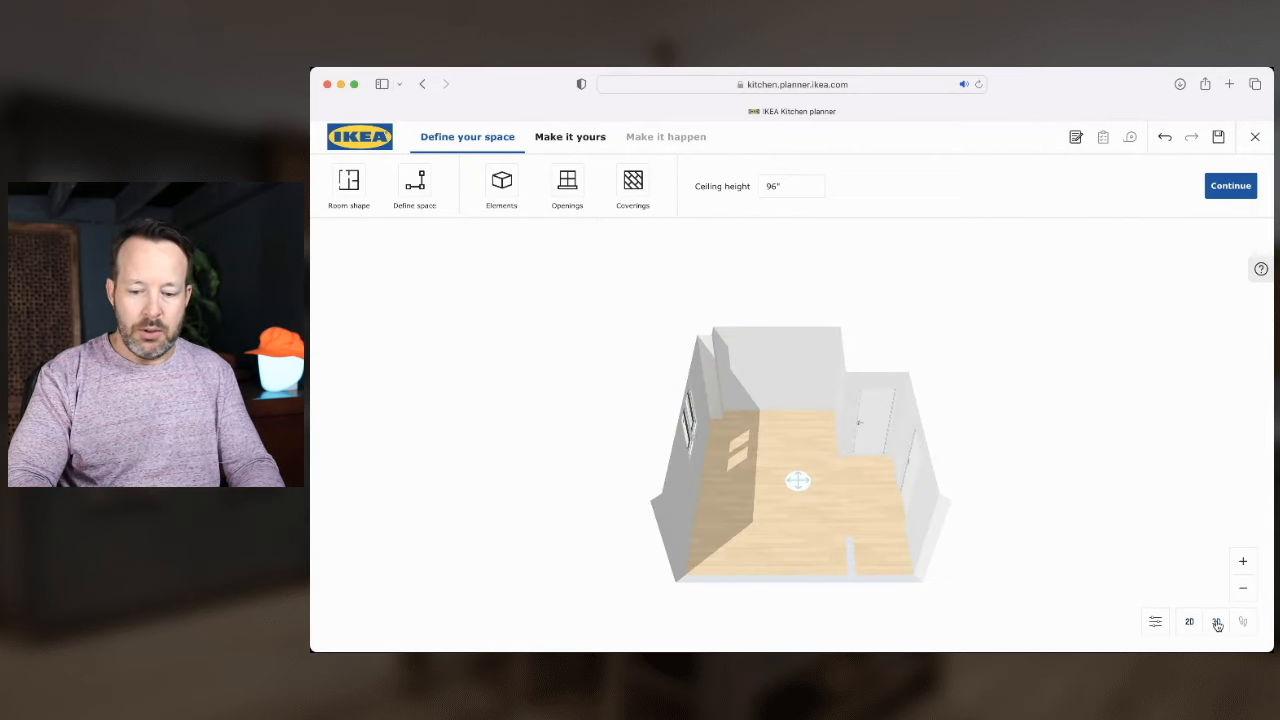
drag(801, 459, 784, 407)
scroll(770, 459, up, 3)
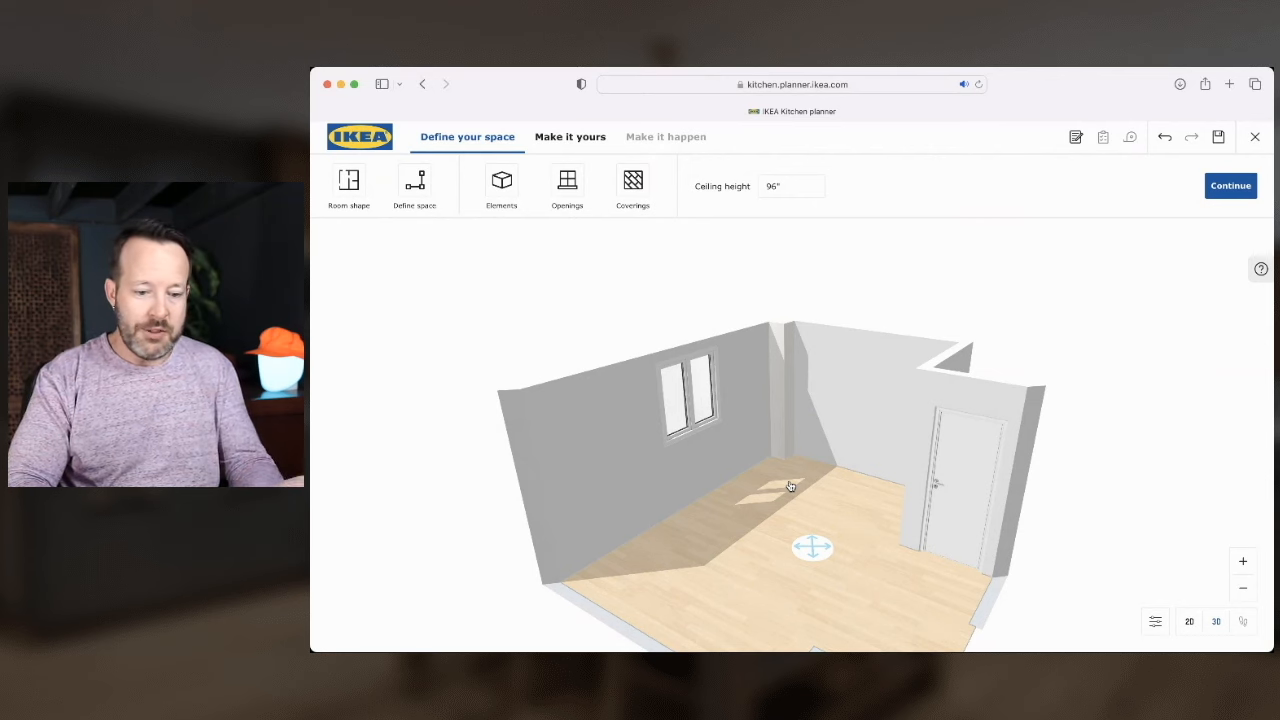
drag(771, 474, 812, 501)
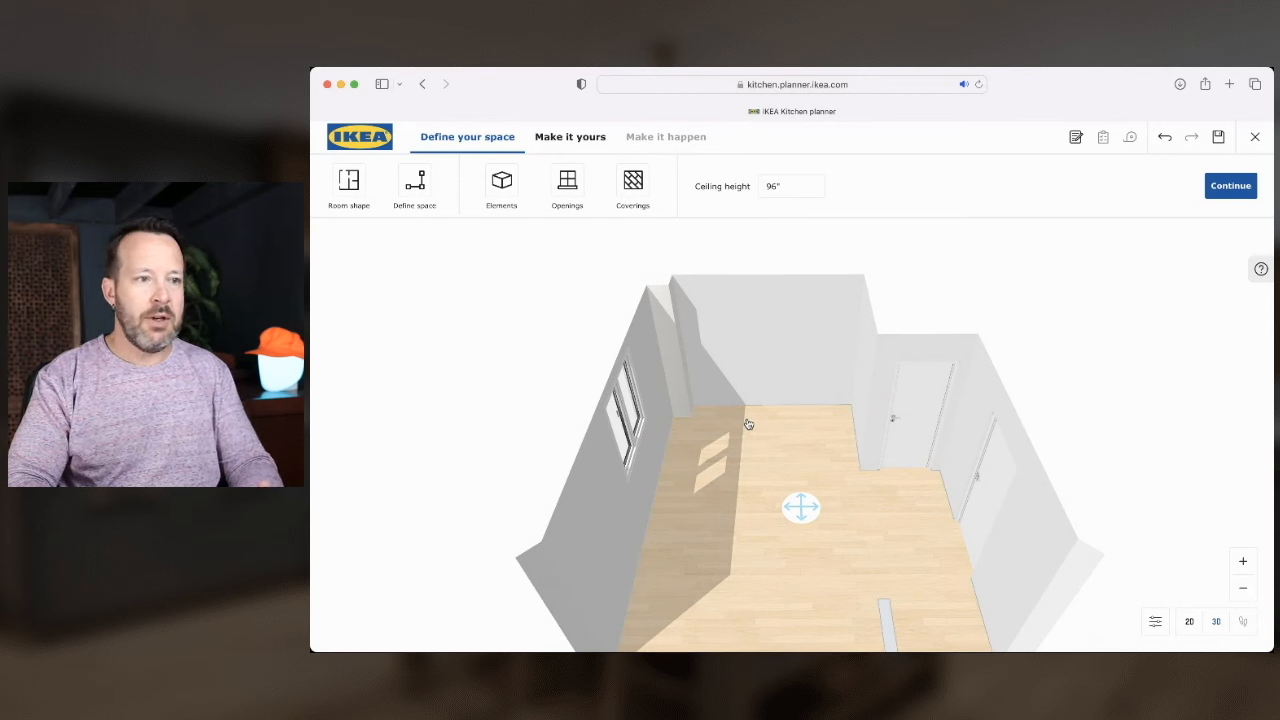
Look through the electricity, heating and ventilation elements available for the room
click(501, 183)
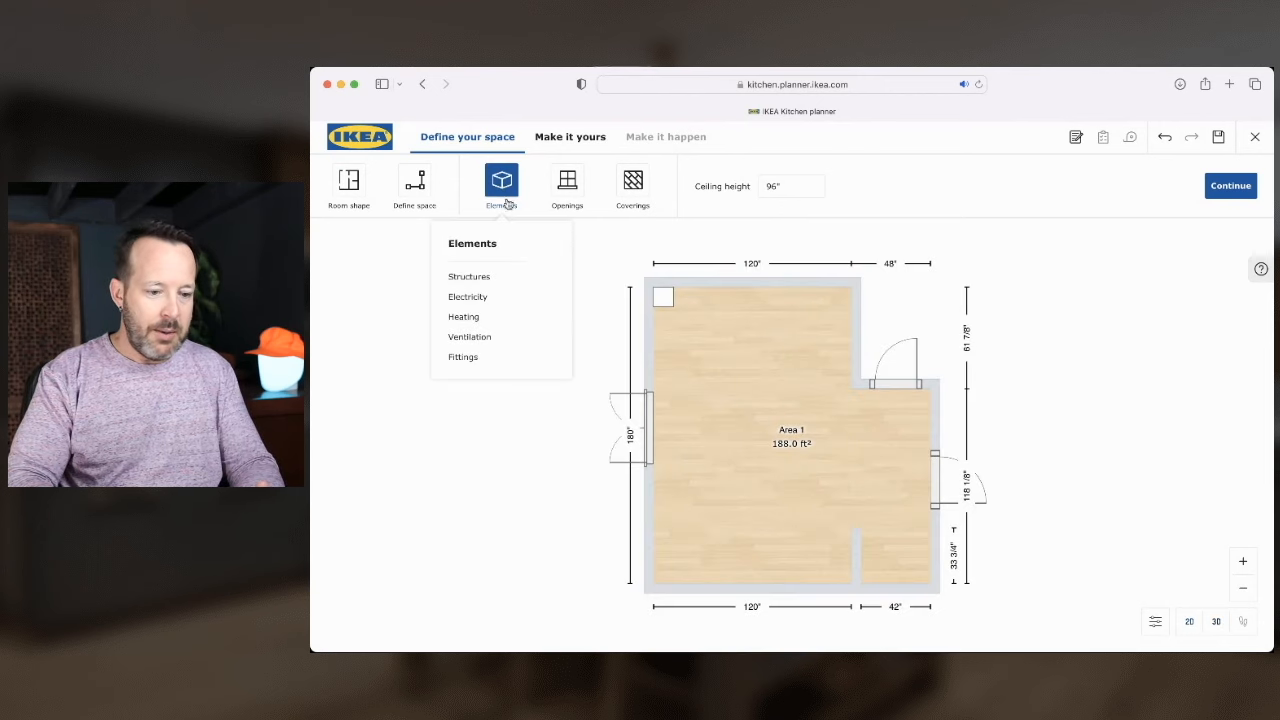
click(468, 297)
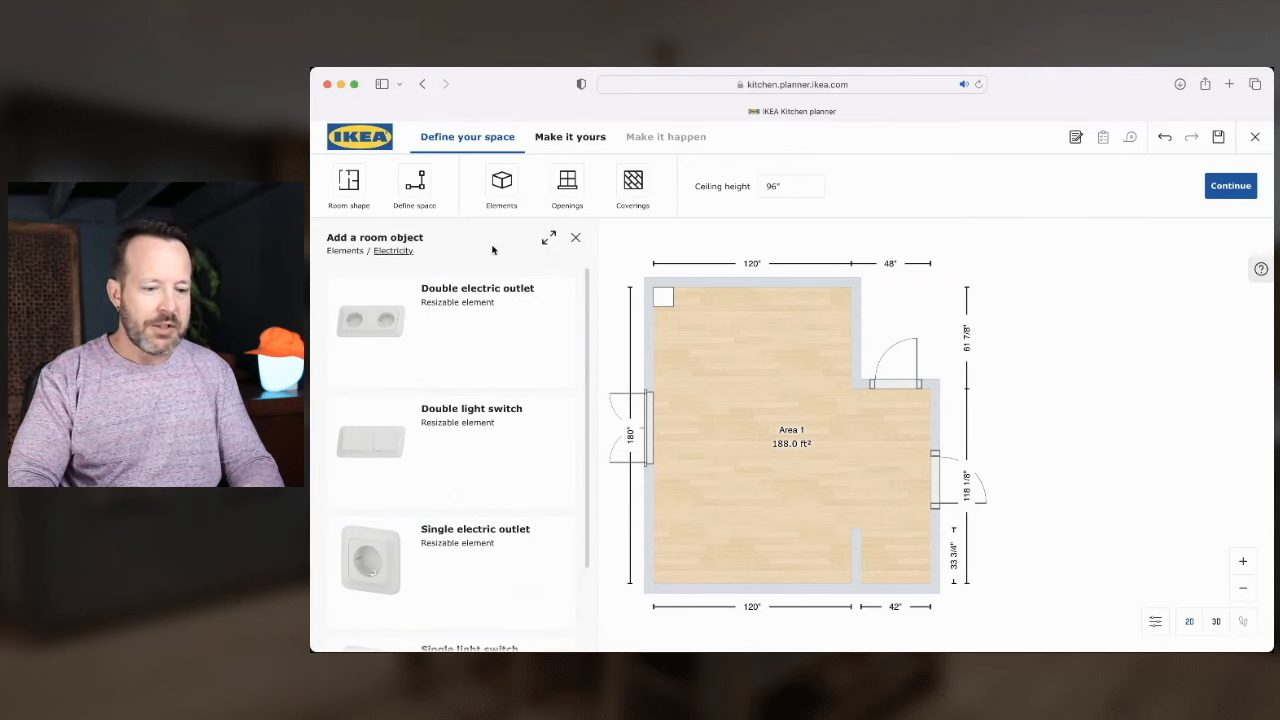
click(576, 241)
click(501, 182)
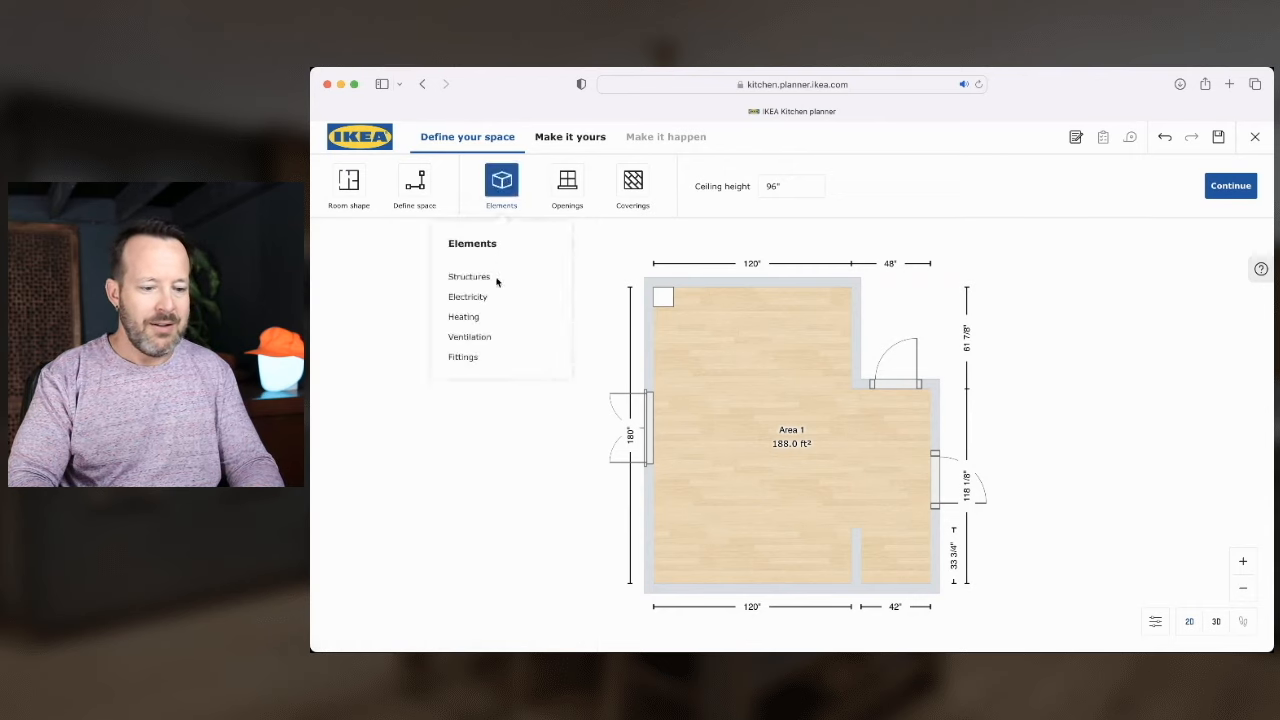
click(477, 321)
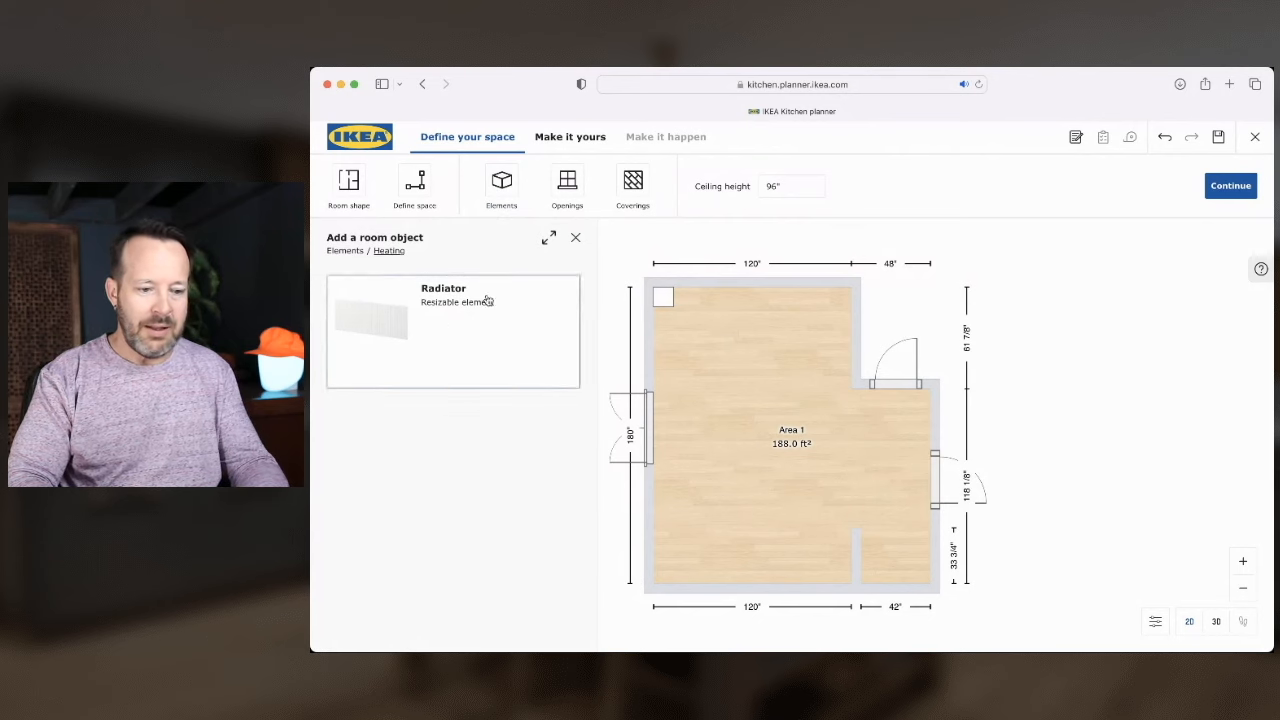
click(504, 183)
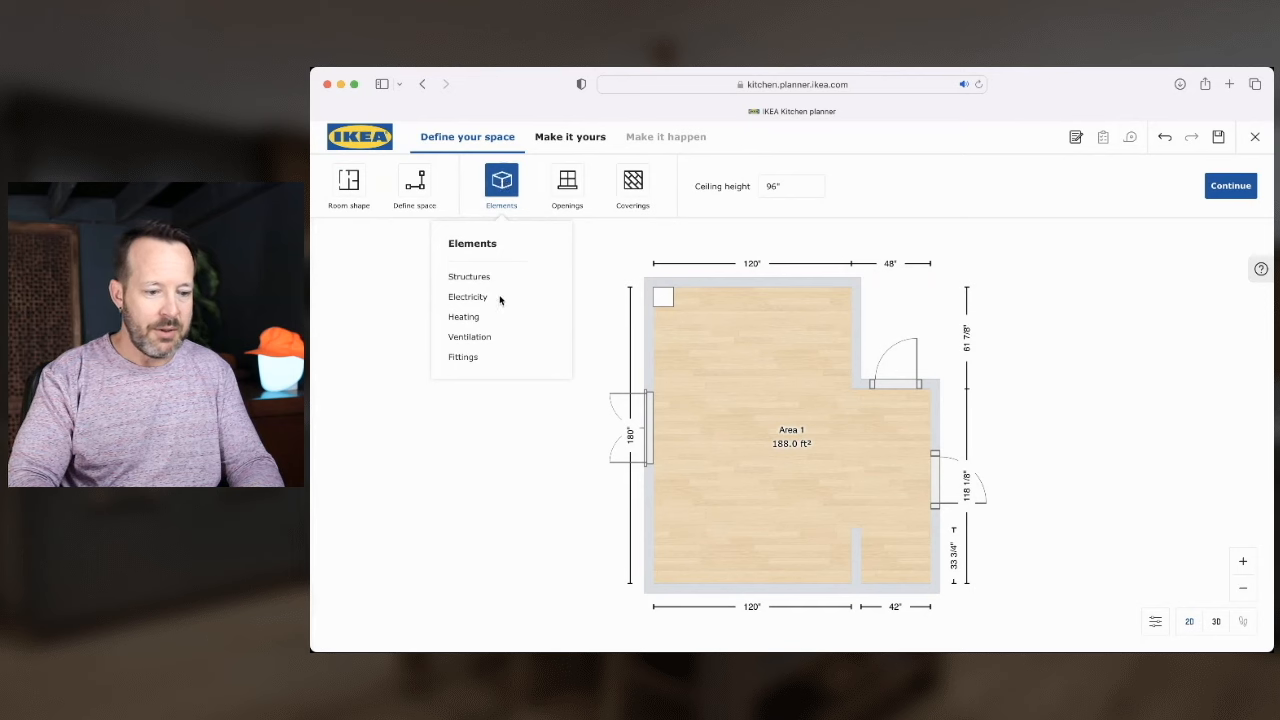
click(470, 338)
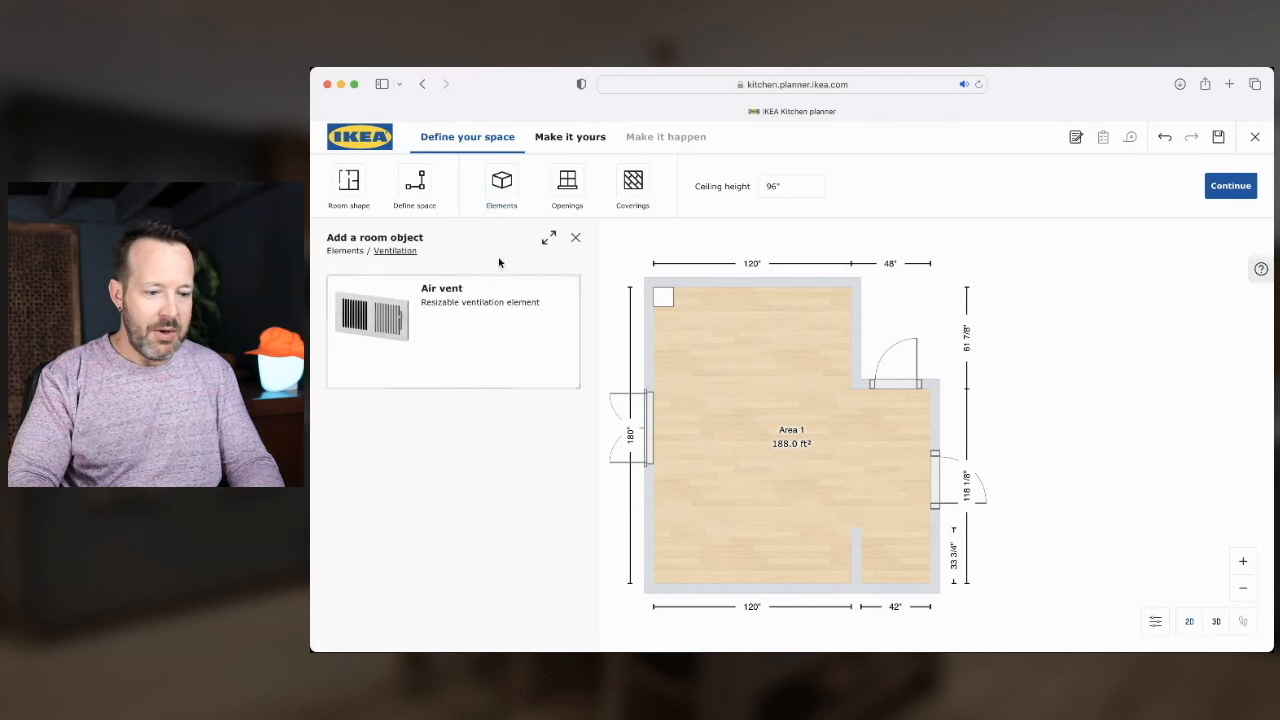
click(576, 238)
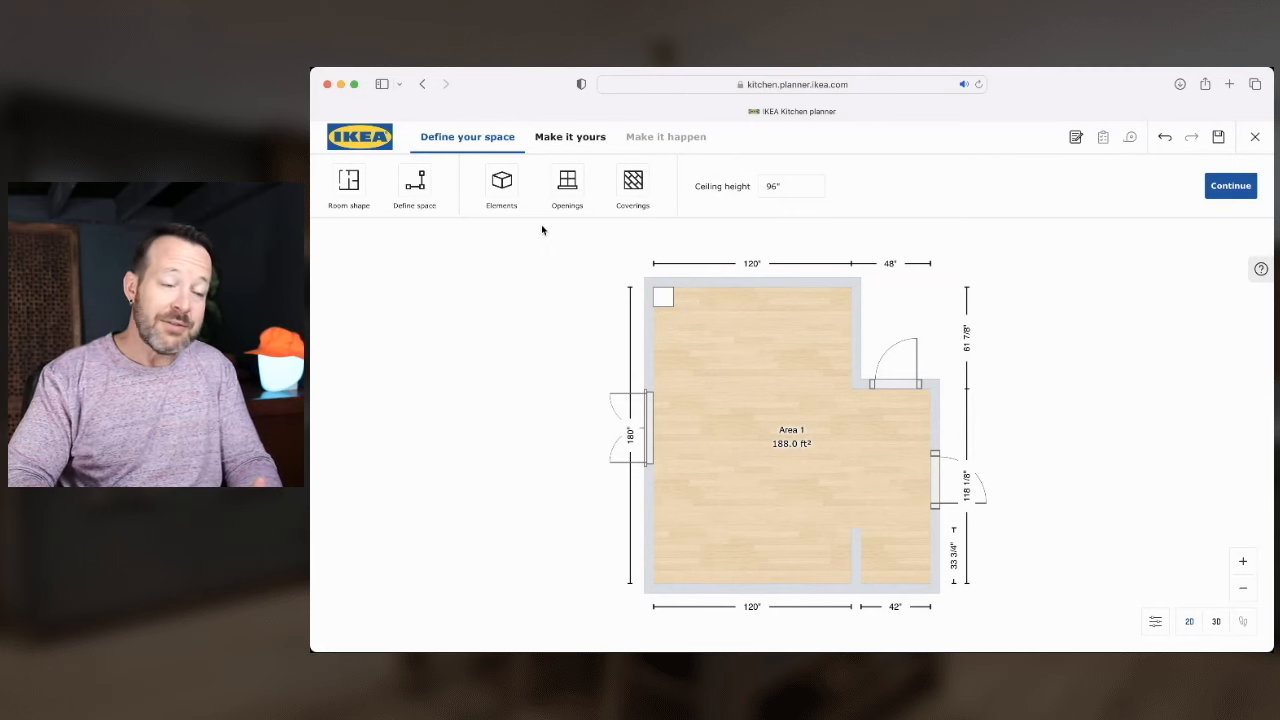
Replace the simple door on the right wall with a wall opening about 43 5/8 inches from the wall's upper corner
click(570, 185)
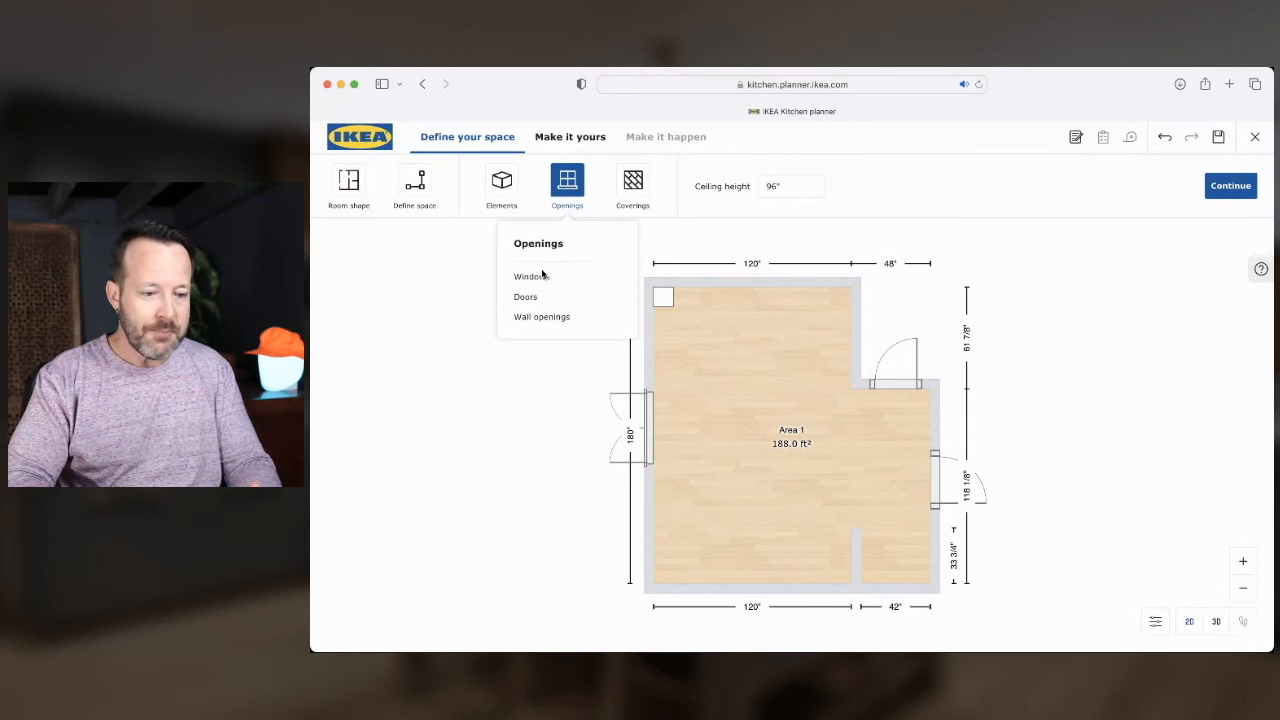
click(530, 318)
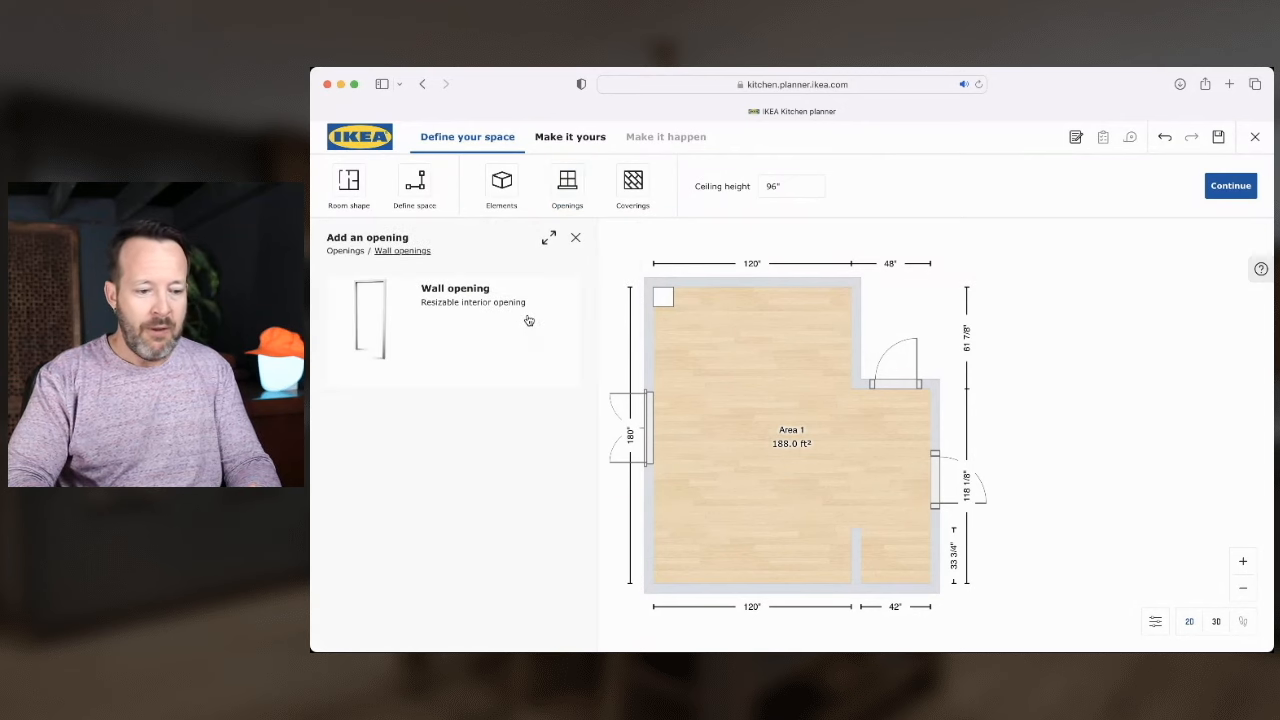
click(932, 488)
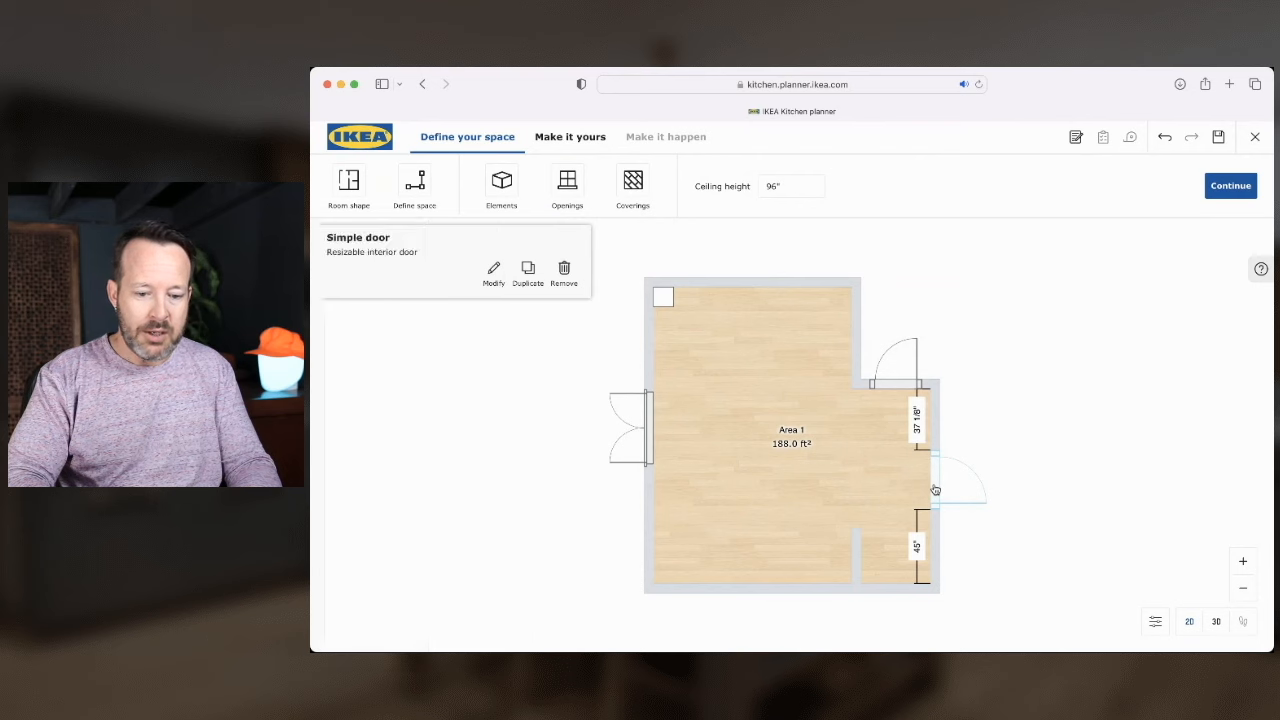
click(564, 272)
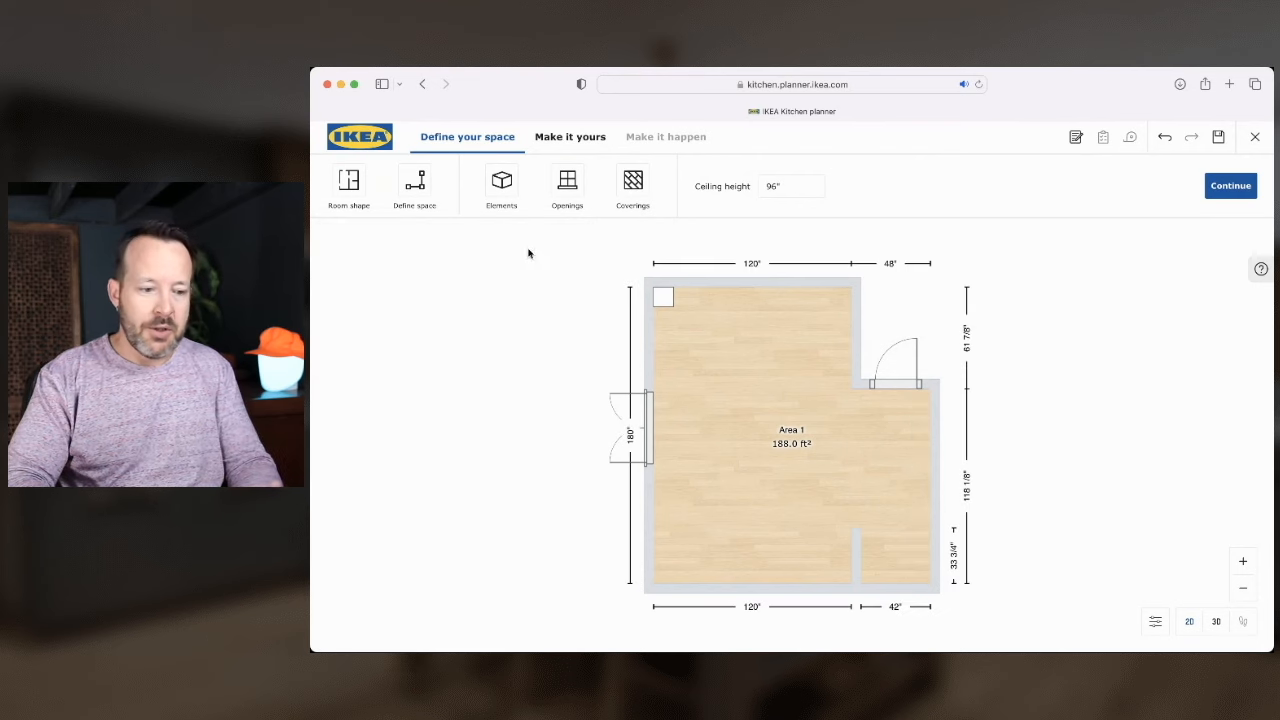
click(564, 192)
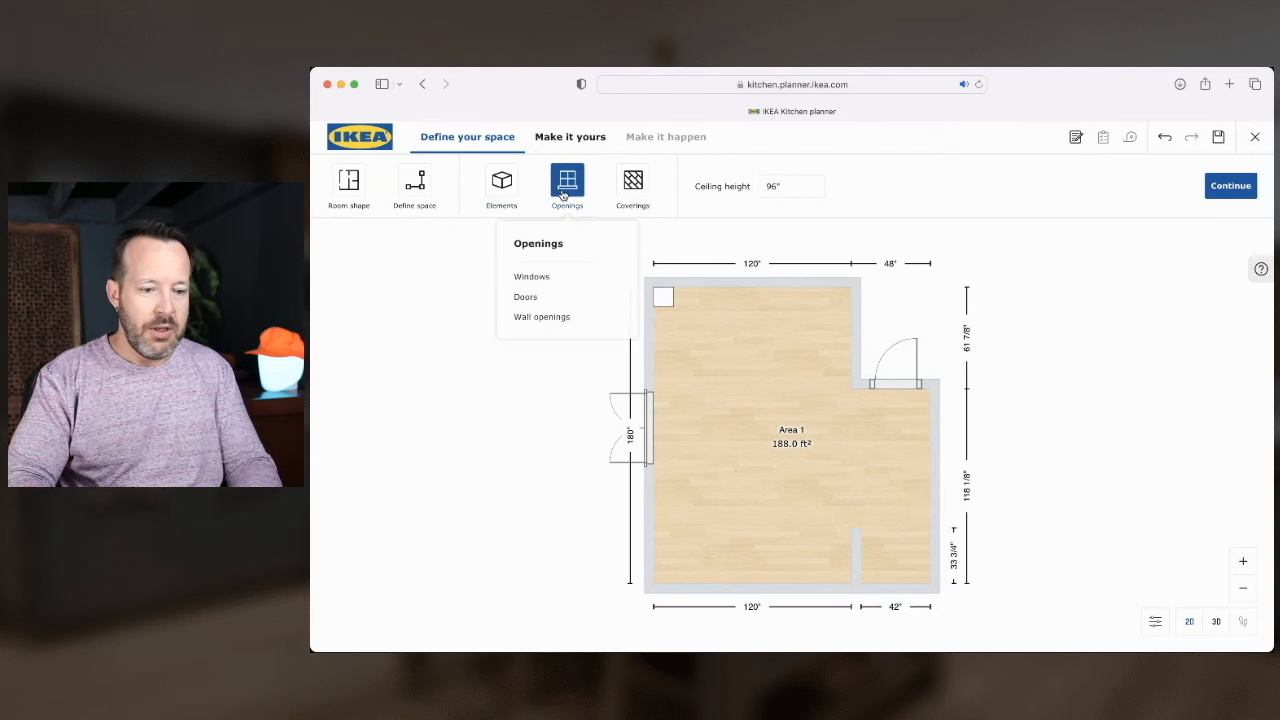
click(540, 317)
drag(434, 286, 952, 486)
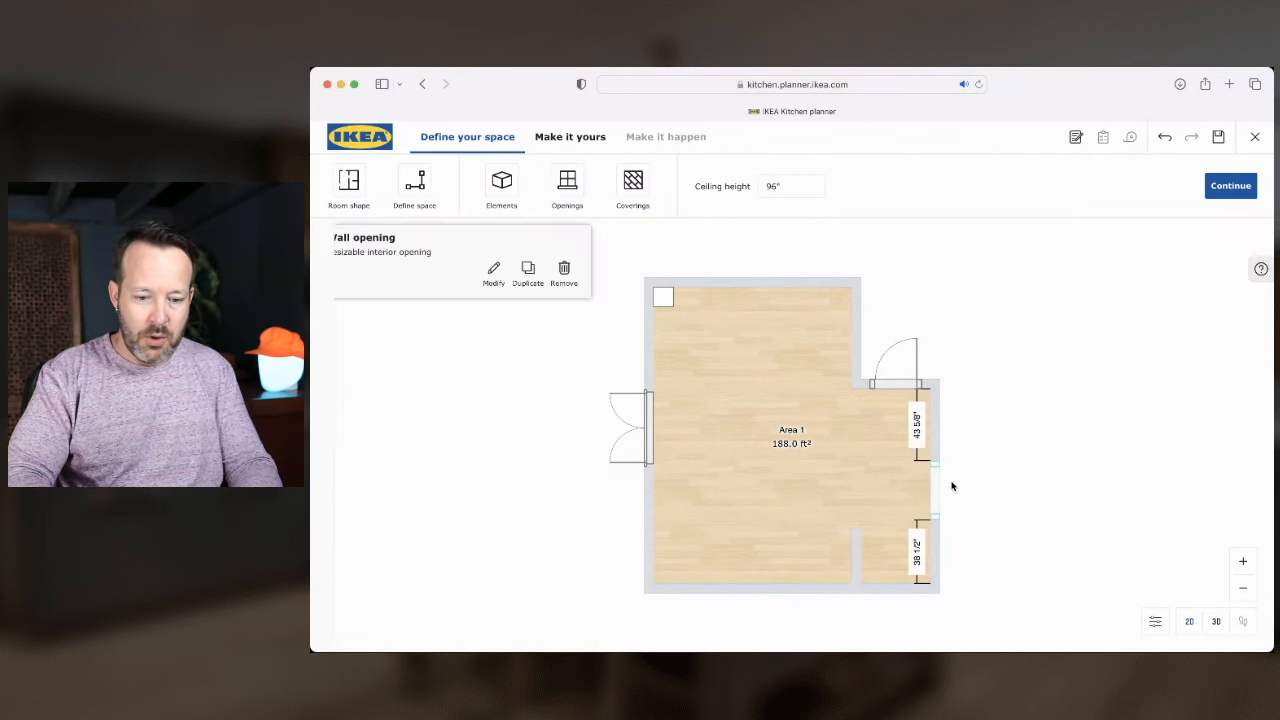
Widen the wall opening to 72 inches and move it to about 13 3/8 inches from the right wall's upper corner
click(493, 272)
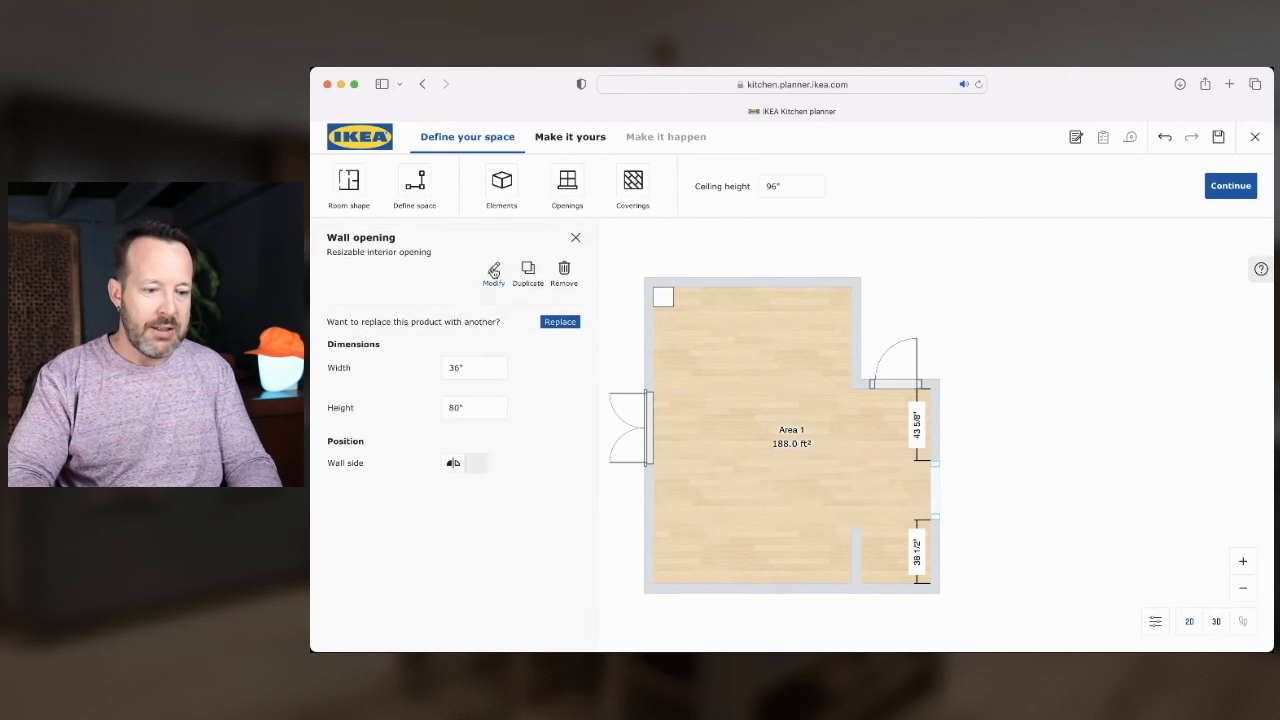
click(478, 366)
drag(478, 366, 443, 366)
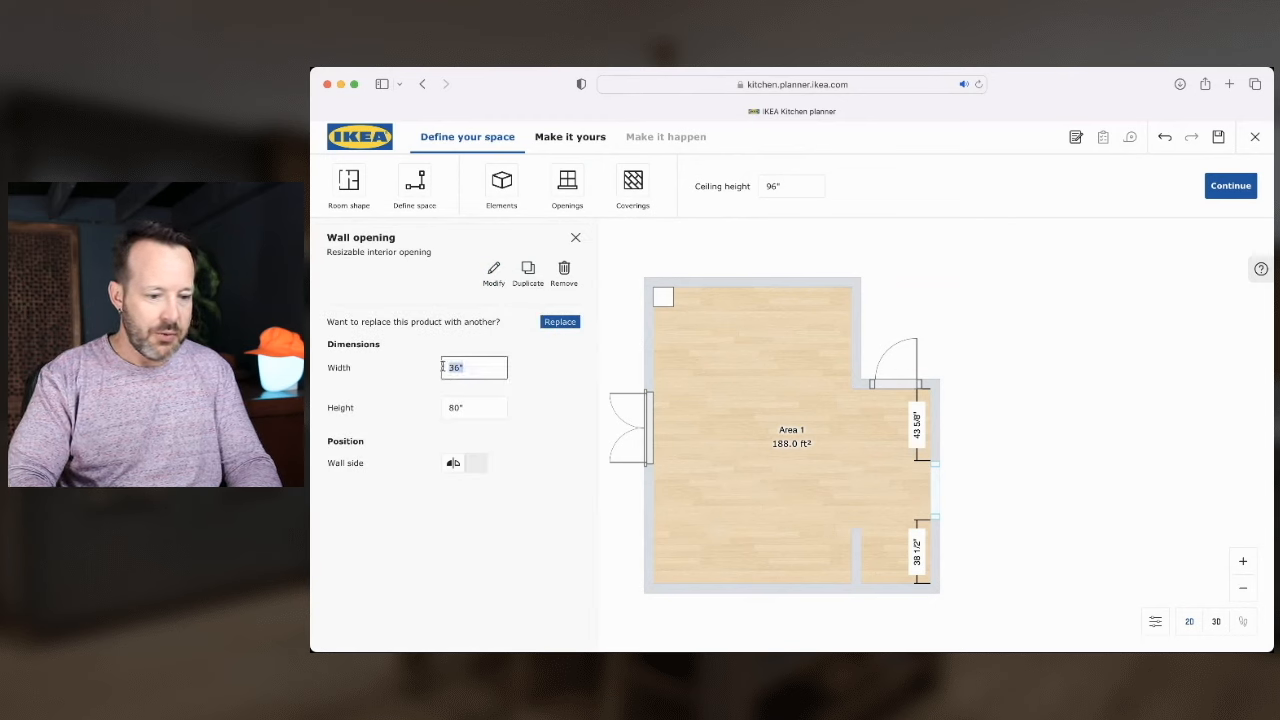
text(72)
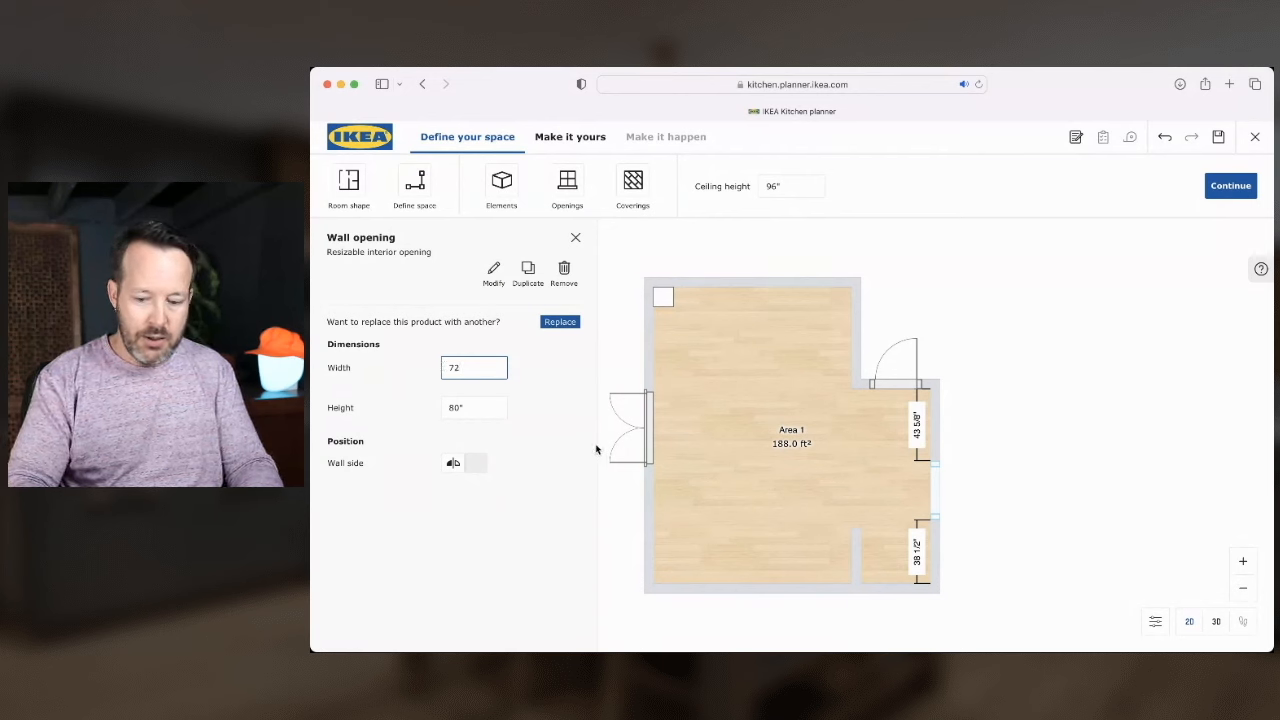
key(Return)
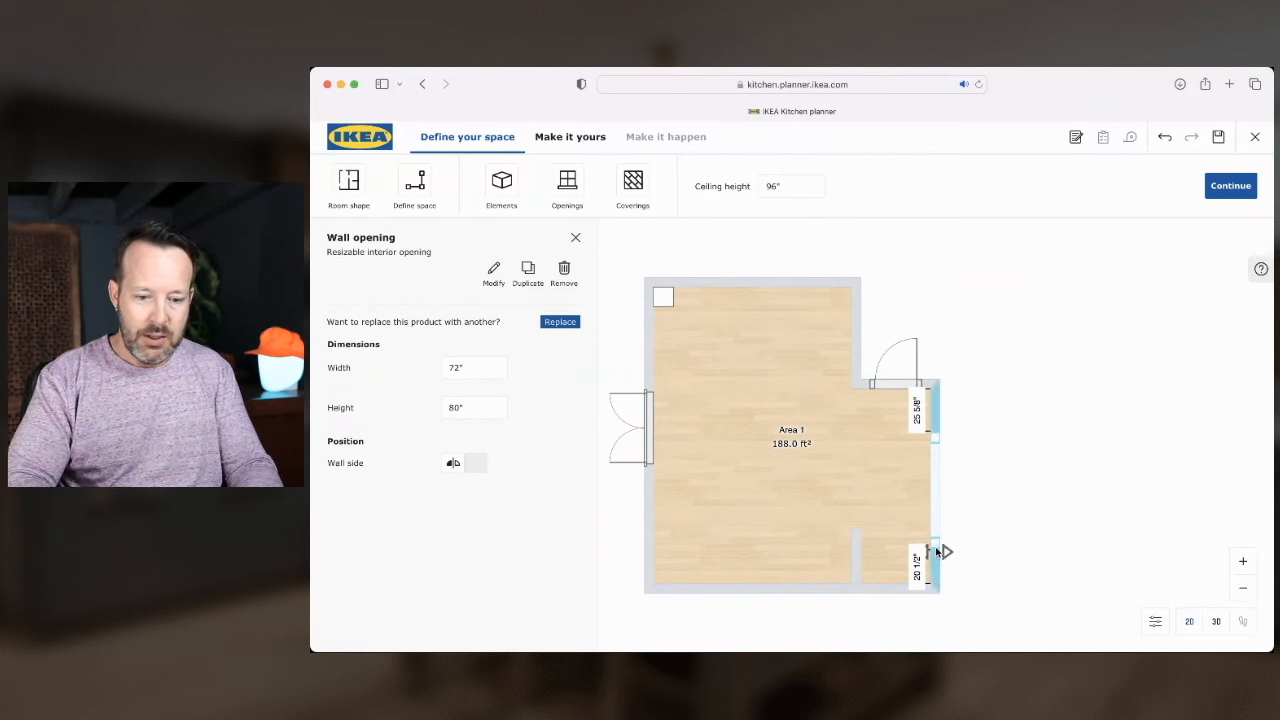
drag(938, 496, 935, 479)
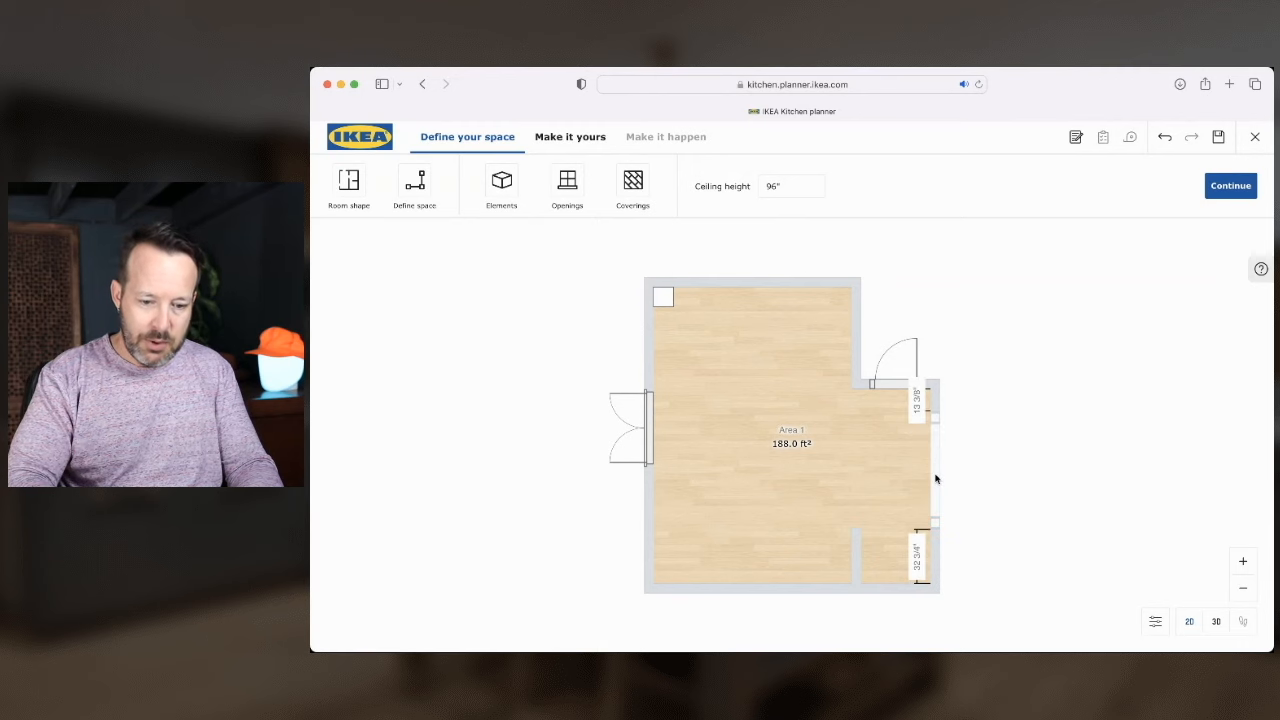
click(815, 479)
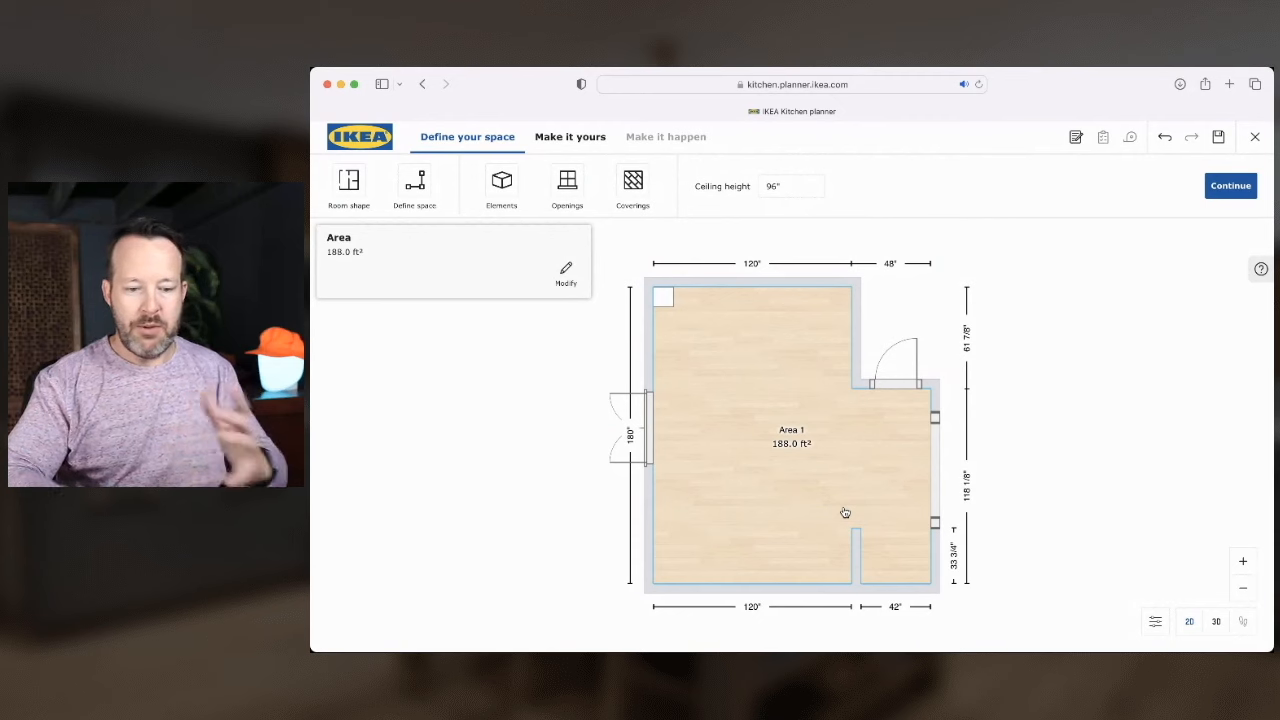
Try extending the 120-inch upper wall to 144 inches toward the right
click(740, 286)
click(748, 301)
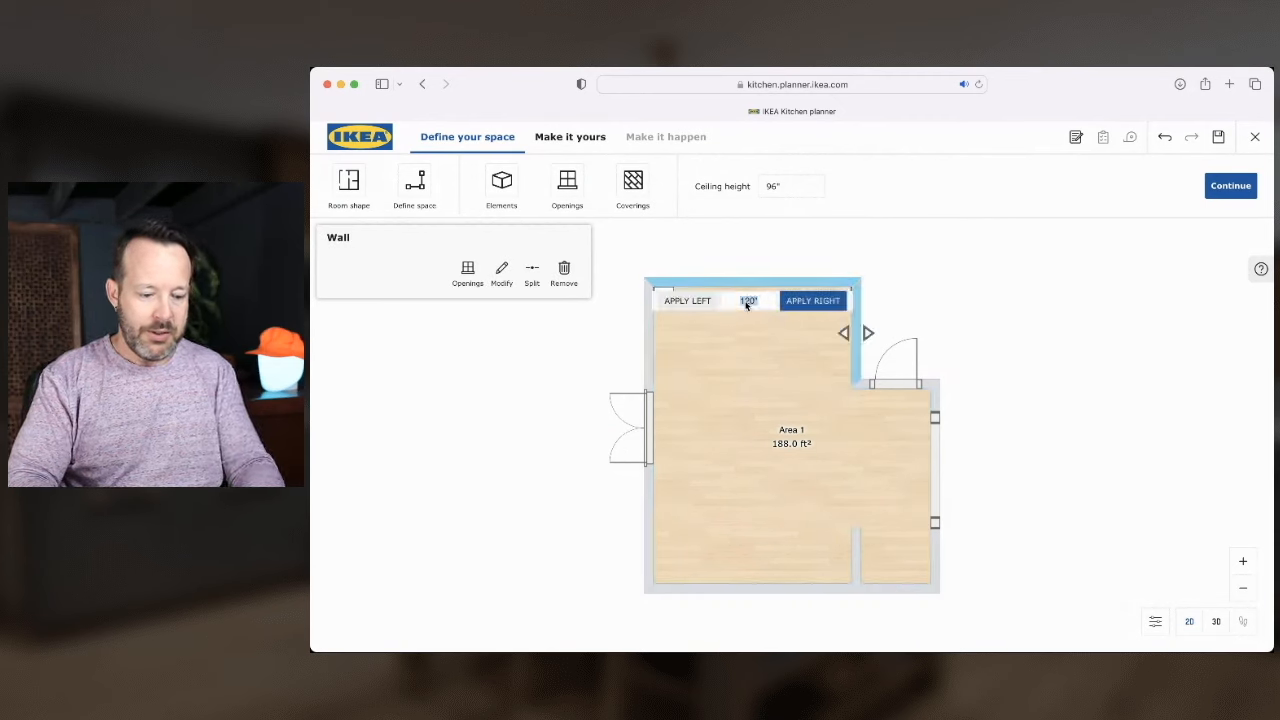
text(144)
key(Return)
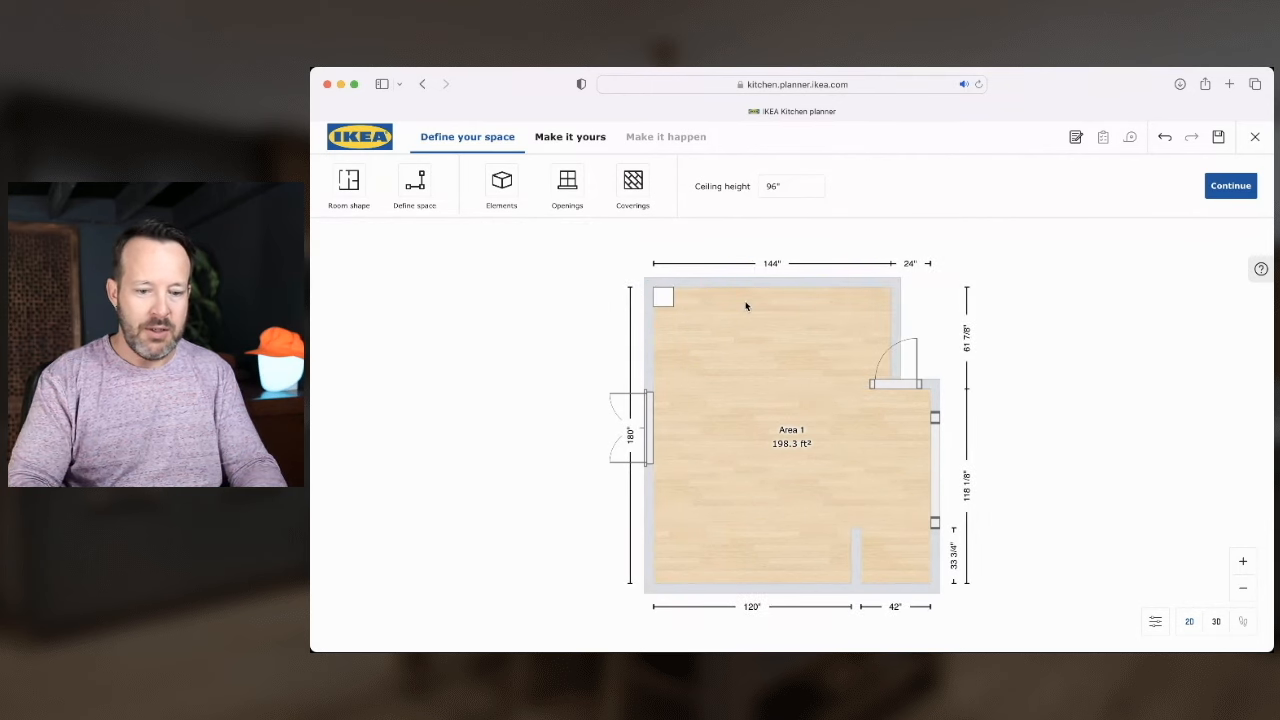
key(super+z)
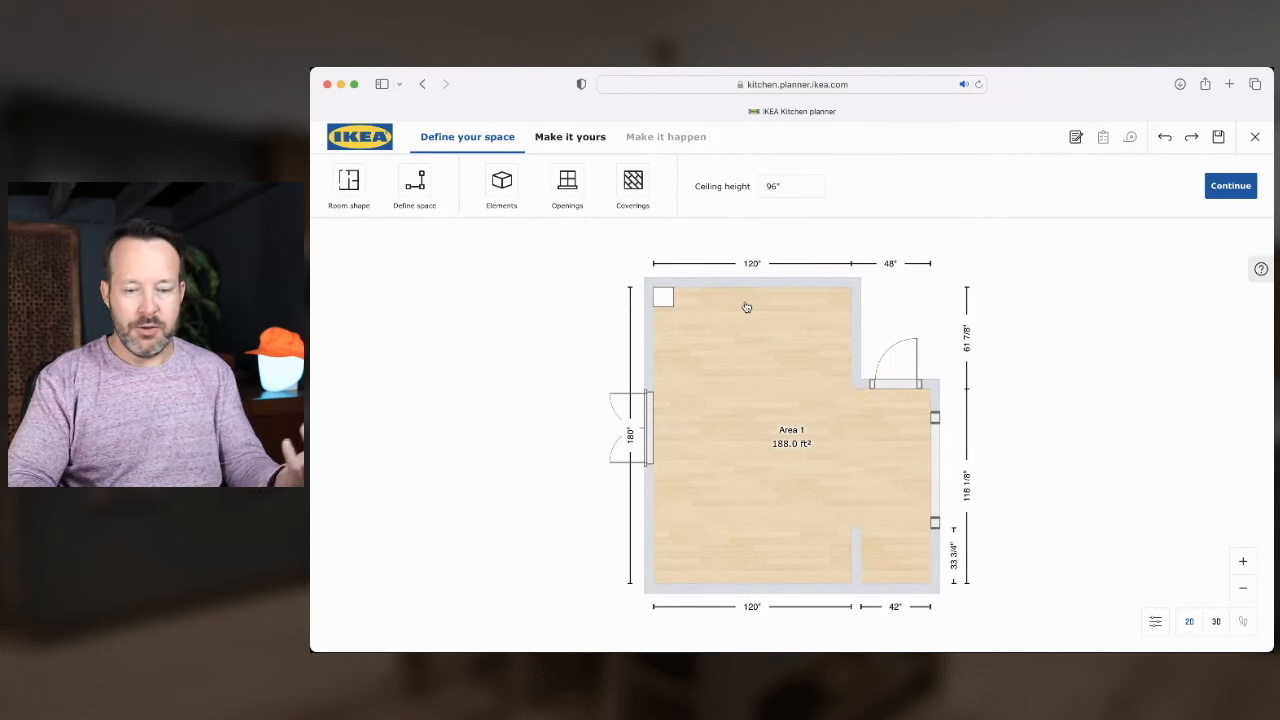
Set the upper wall's length to 144 inches, applying the change toward the left
click(746, 284)
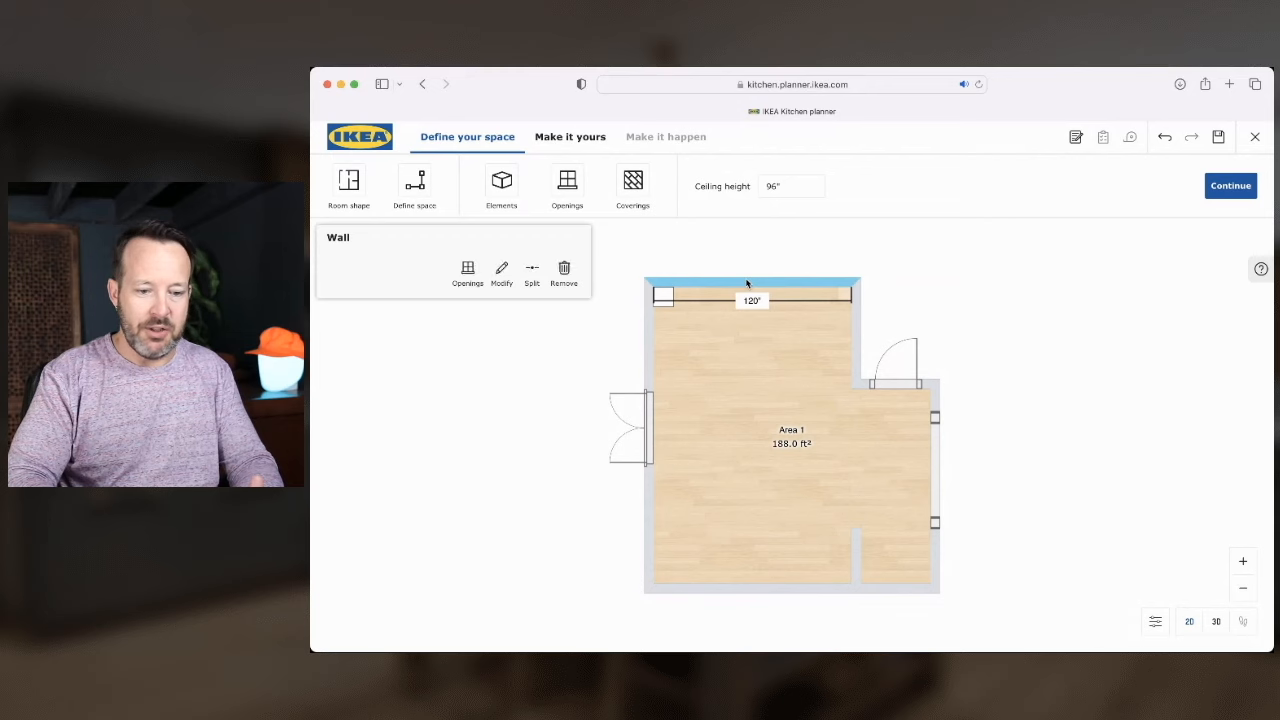
click(748, 300)
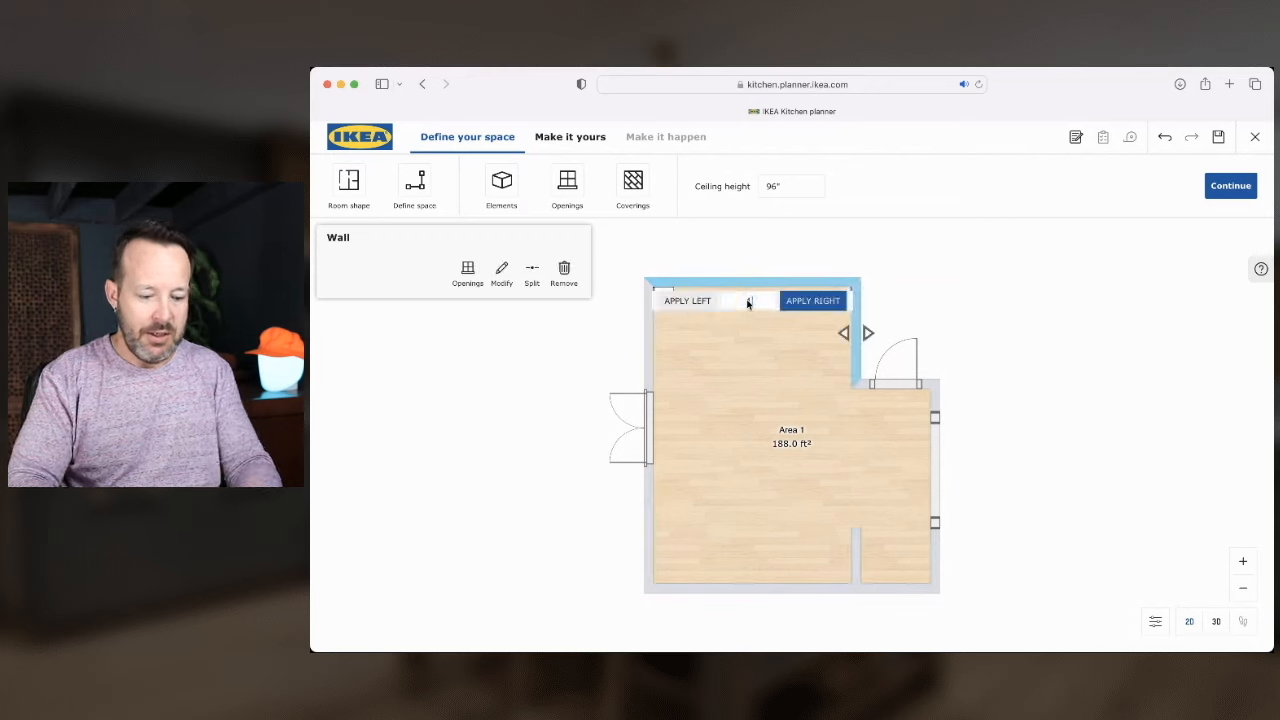
click(687, 300)
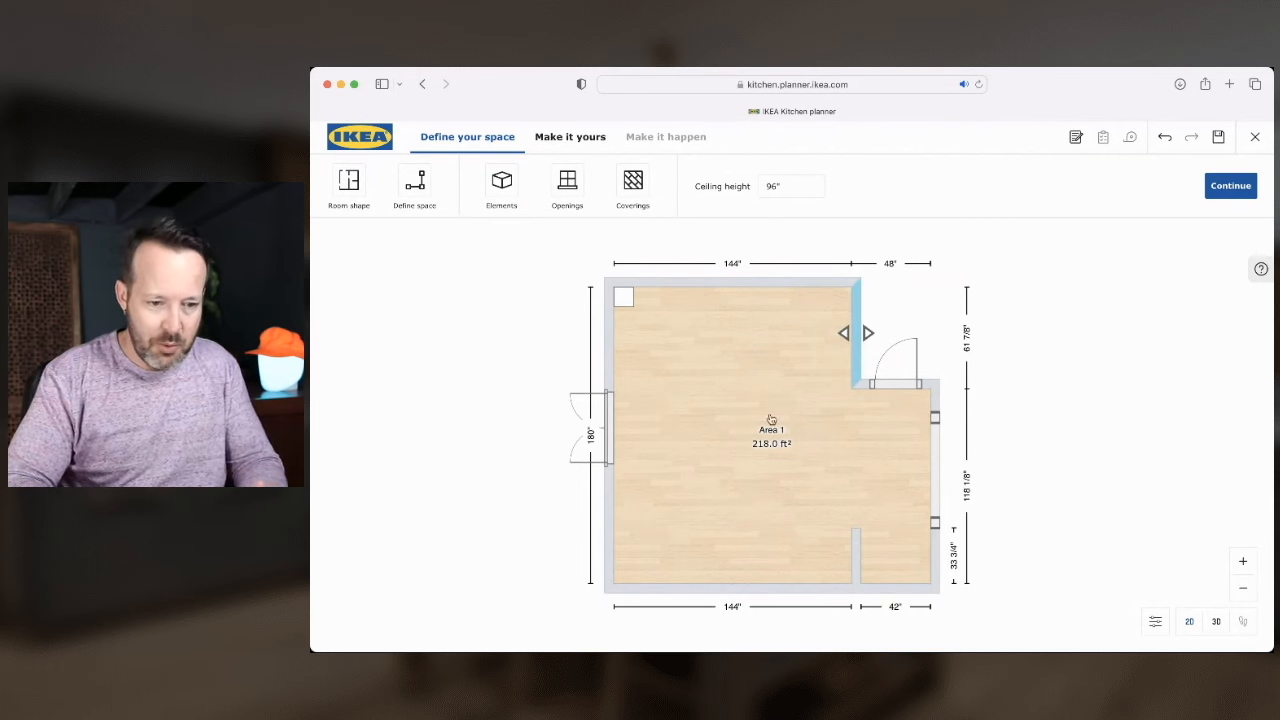
Resize the double window on the left wall to 48 inches wide and 42 inches high, positioned 39 inches from the floor
click(610, 427)
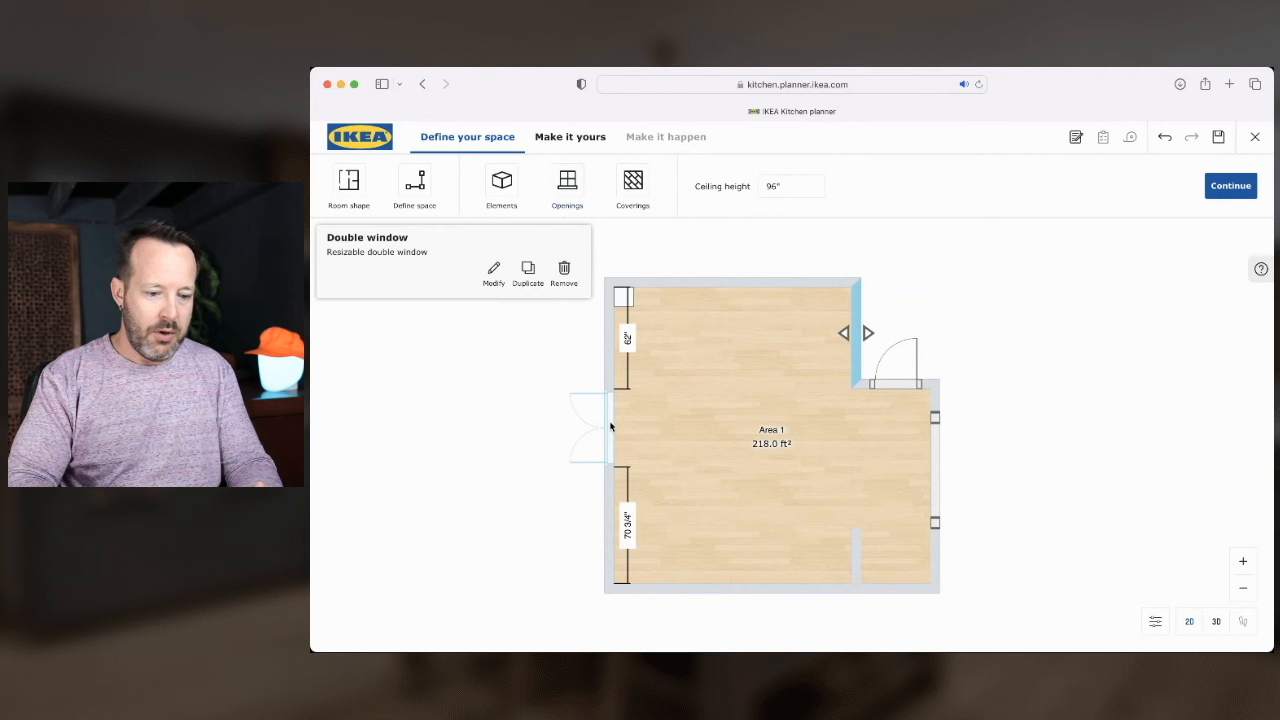
click(493, 272)
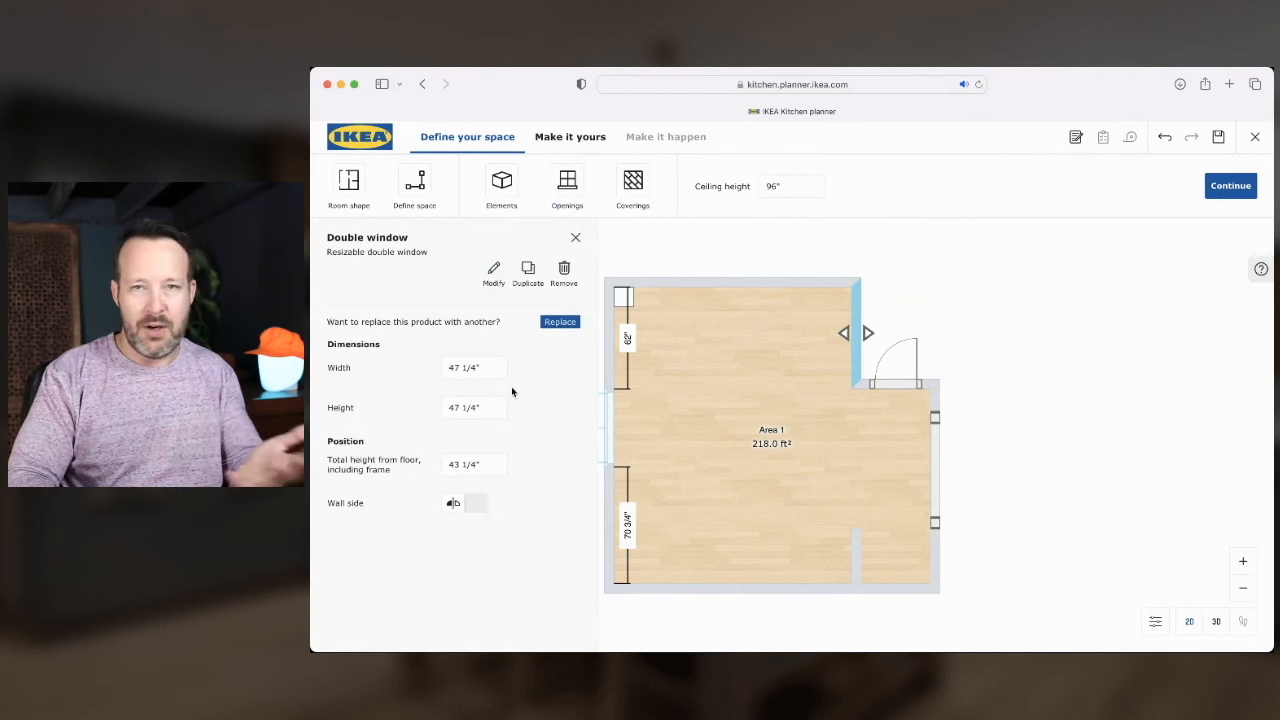
click(449, 366)
text(48)
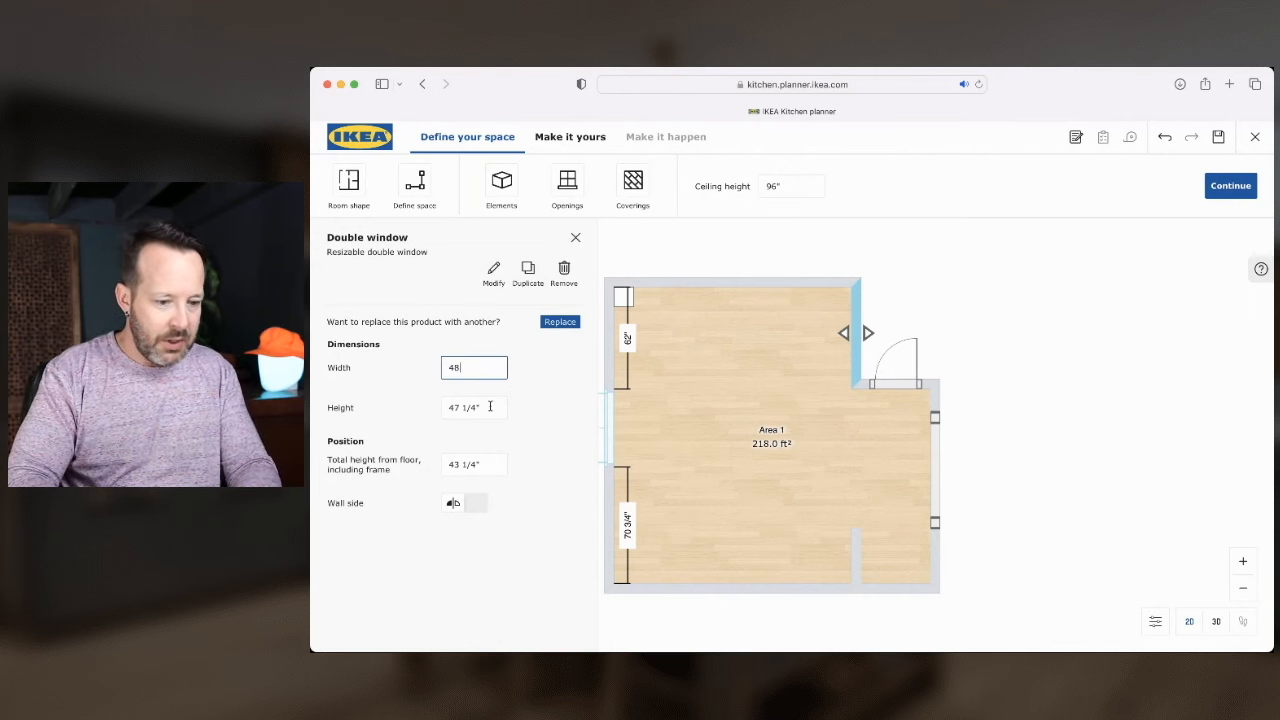
click(443, 407)
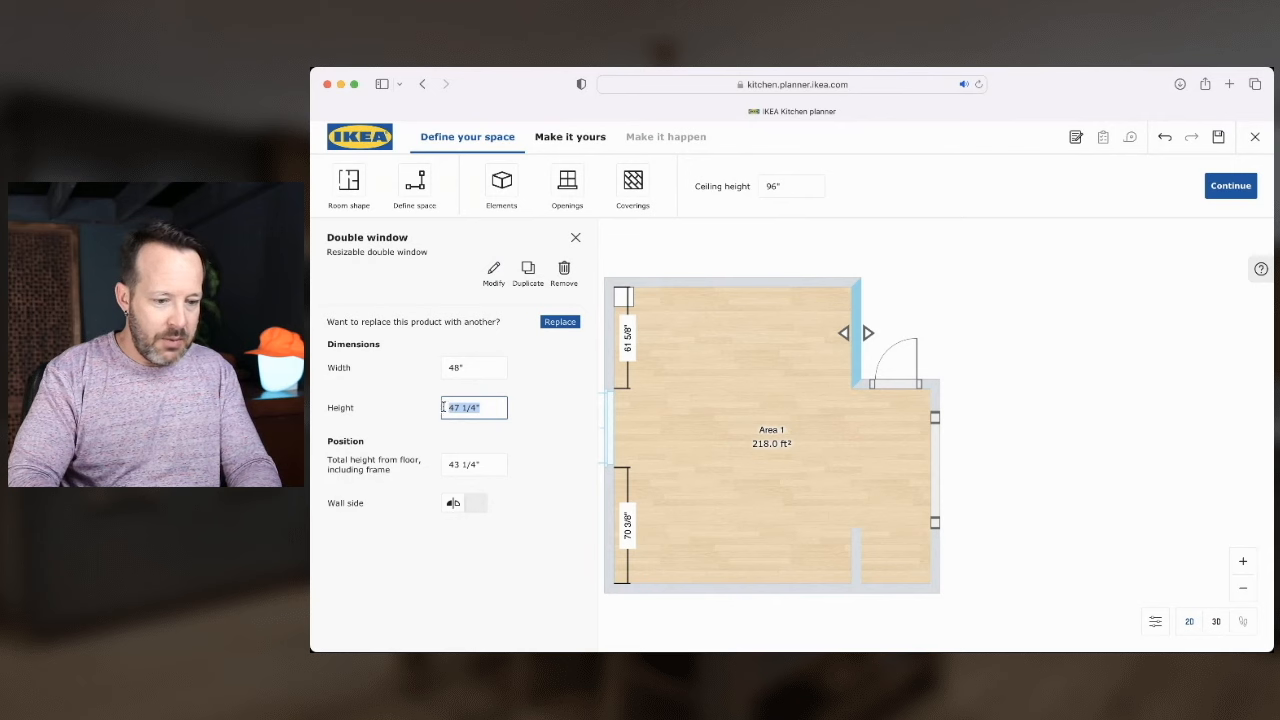
text(42)
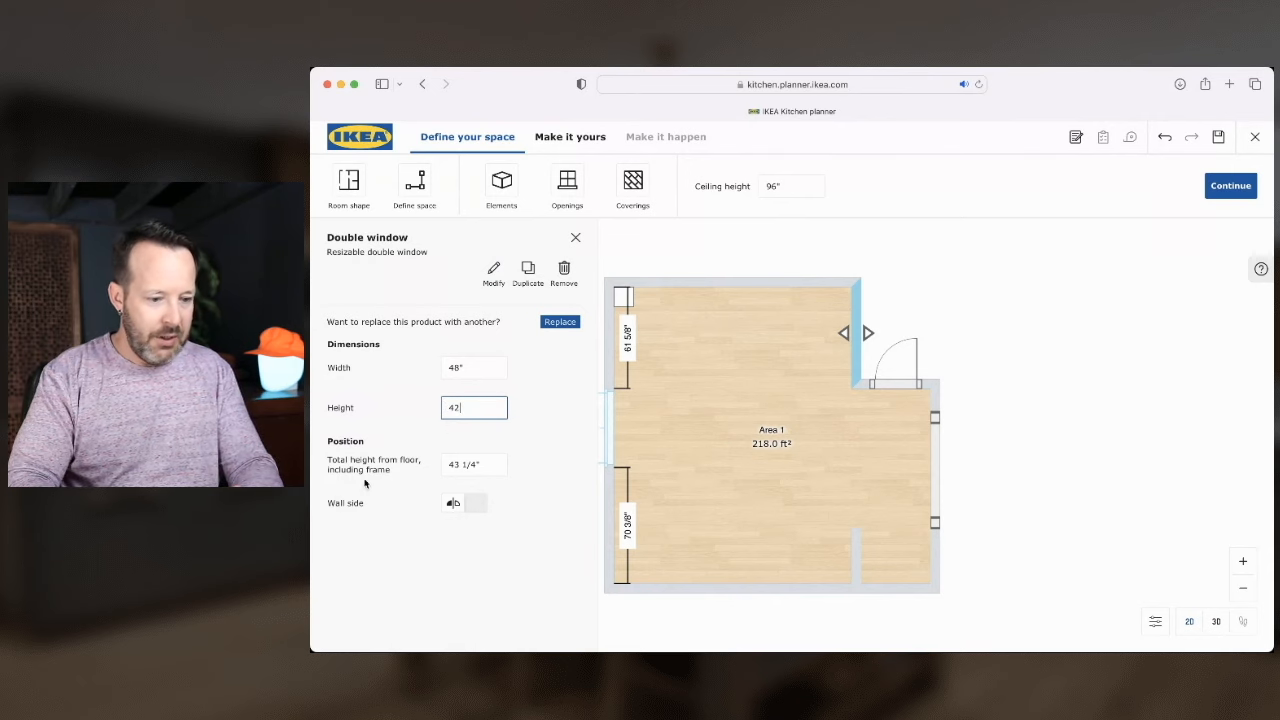
key(Return)
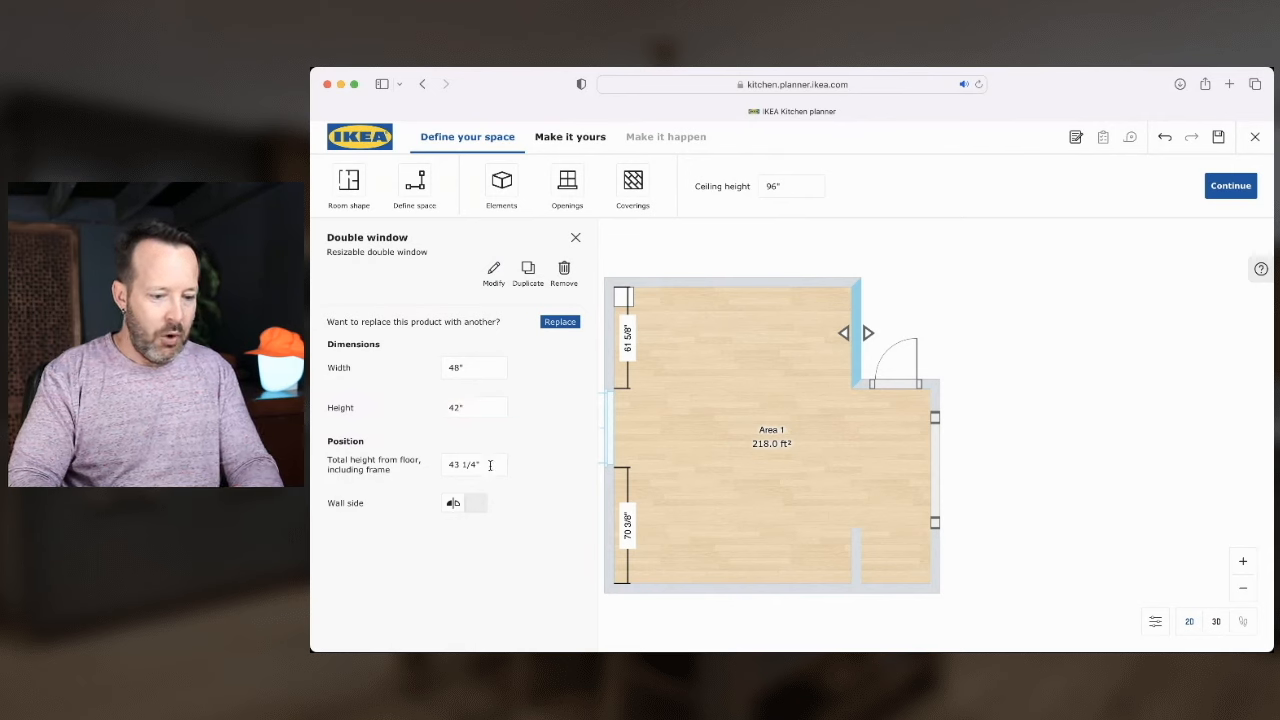
drag(490, 465, 437, 465)
text(39)
key(Return)
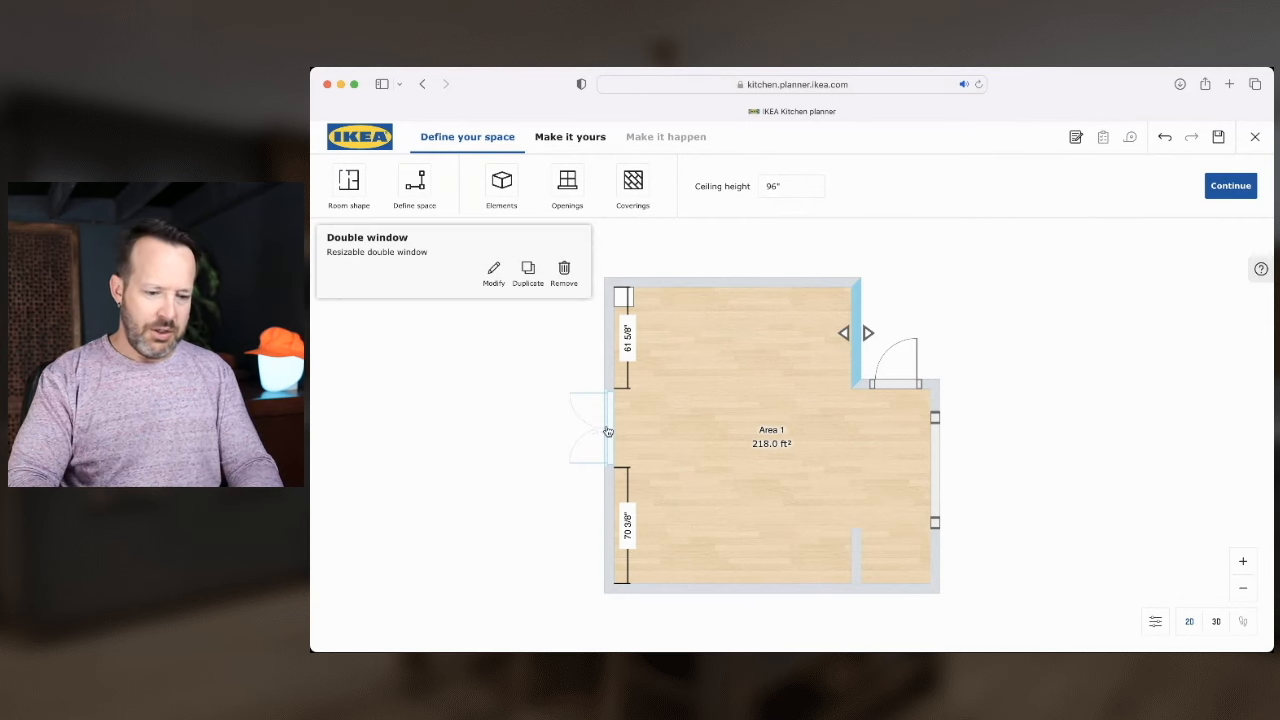
Move the double window up the left wall to about 55 1/2 inches from the upper corner
drag(608, 429, 608, 422)
drag(607, 414, 607, 419)
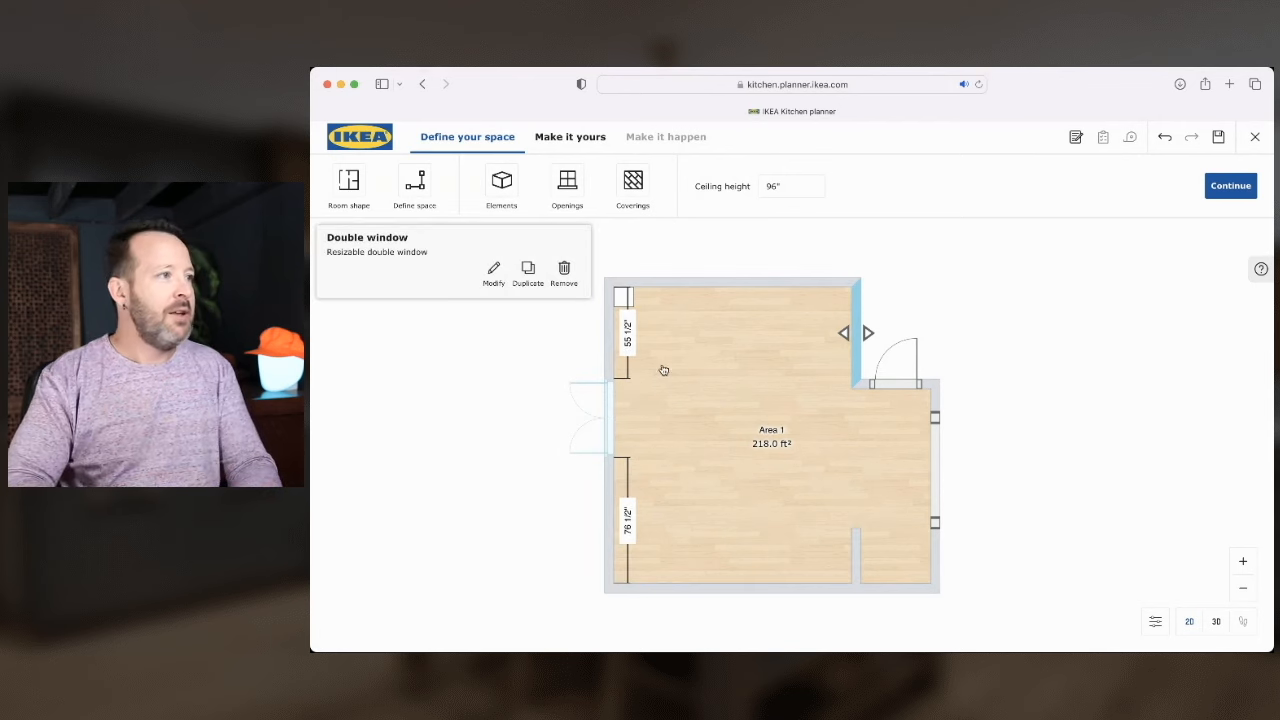
click(551, 362)
Cover the room's floor with the weathered grey-brown plank parquet from the hardwood coverings
click(632, 182)
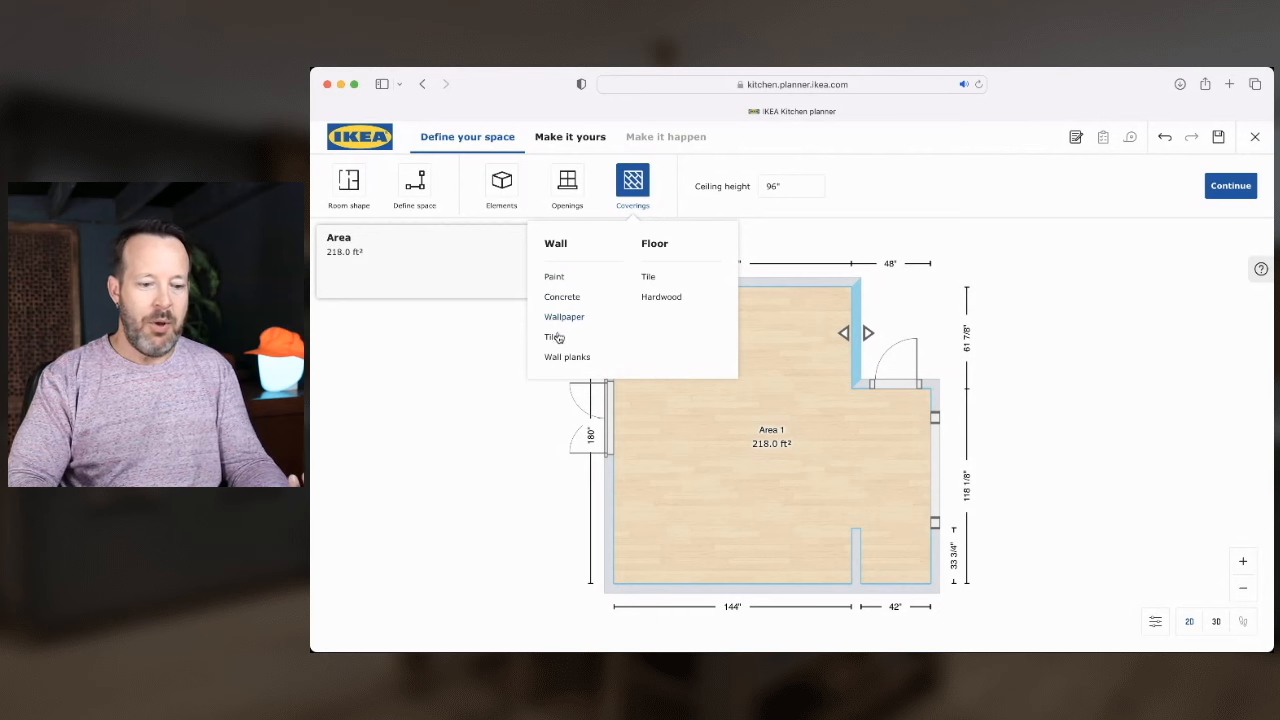
click(652, 299)
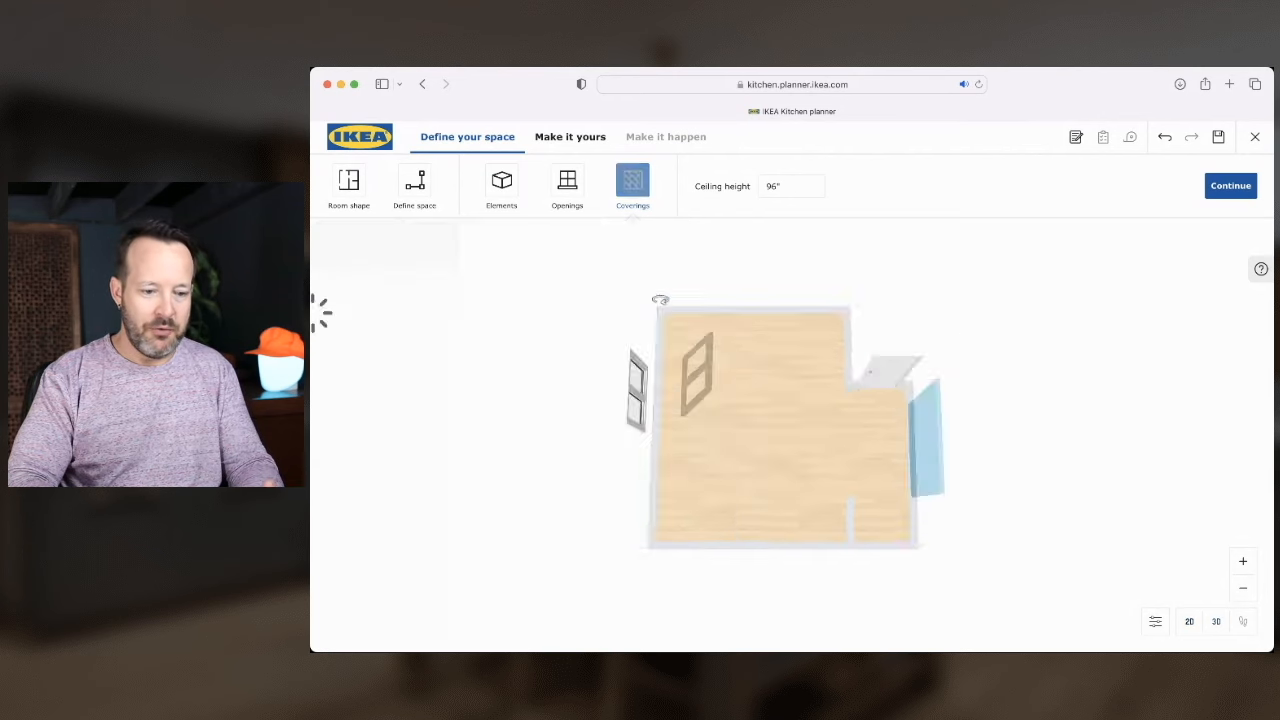
scroll(492, 420, down, 2)
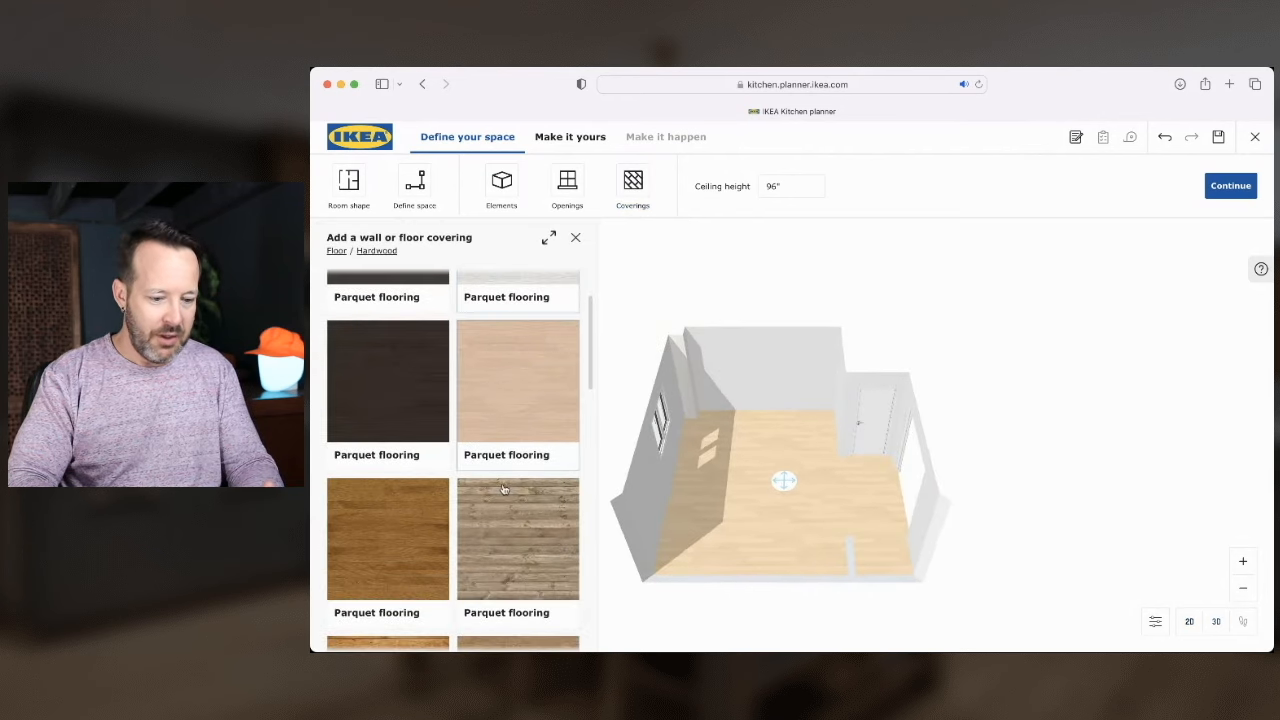
scroll(516, 539, down, 2)
click(516, 539)
click(731, 537)
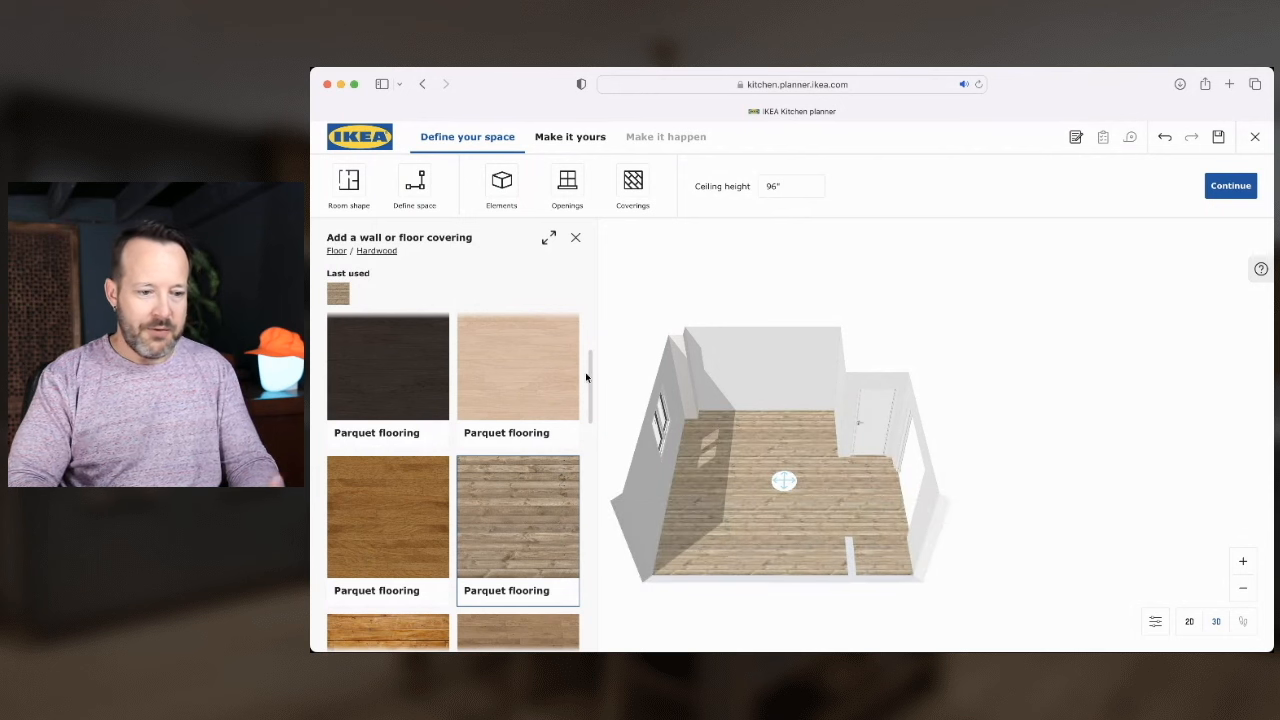
Apply the muted grey-blue paint color to all of the room's walls
click(639, 183)
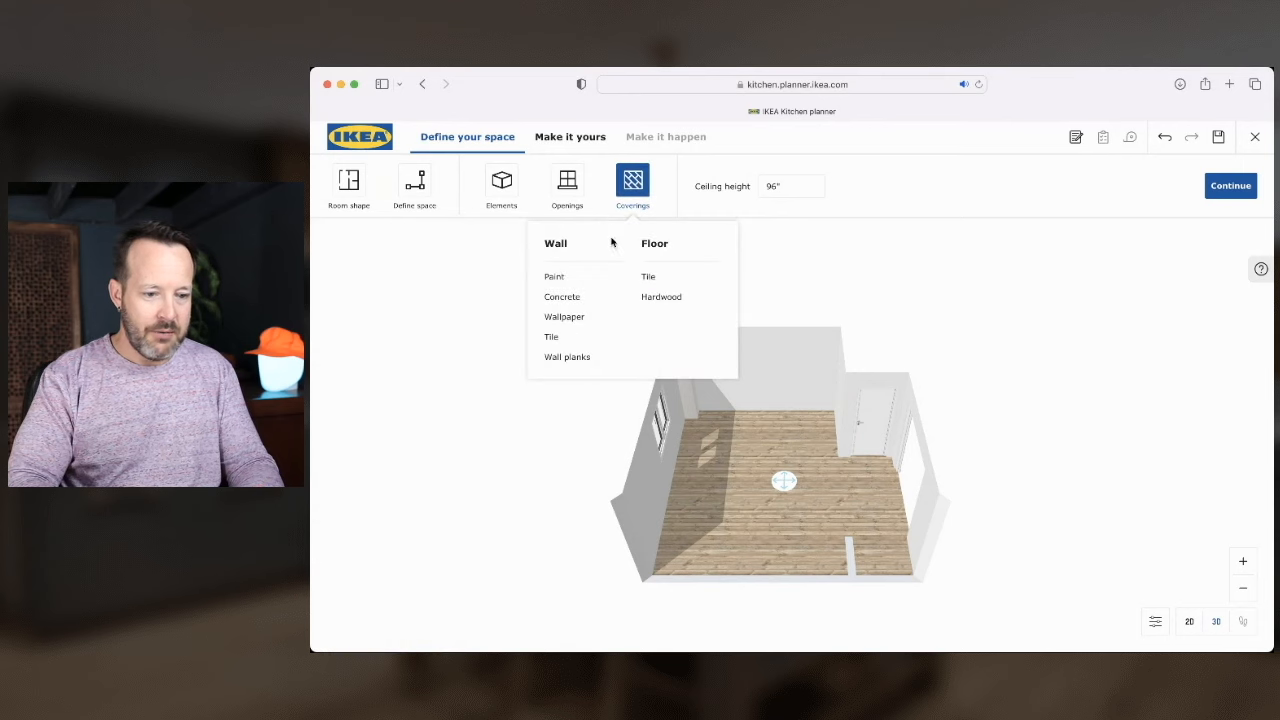
click(556, 279)
scroll(471, 366, down, 3)
scroll(470, 368, down, 10)
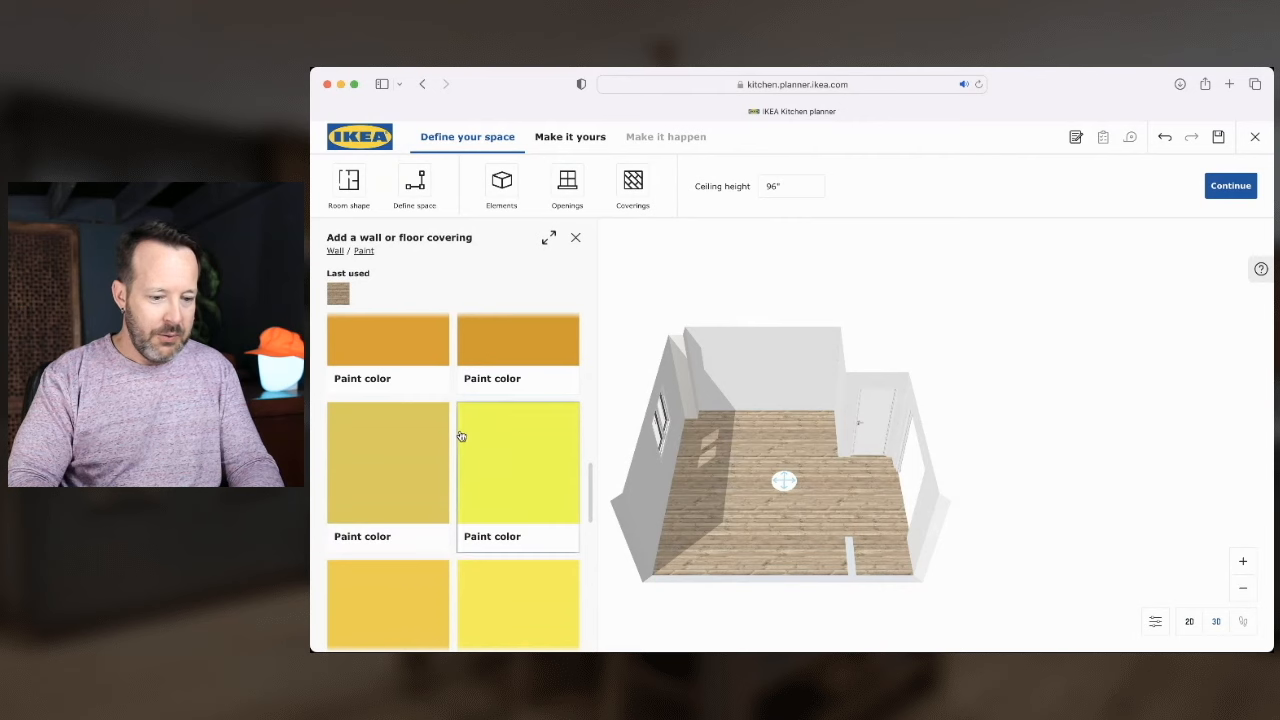
scroll(461, 436, down, 8)
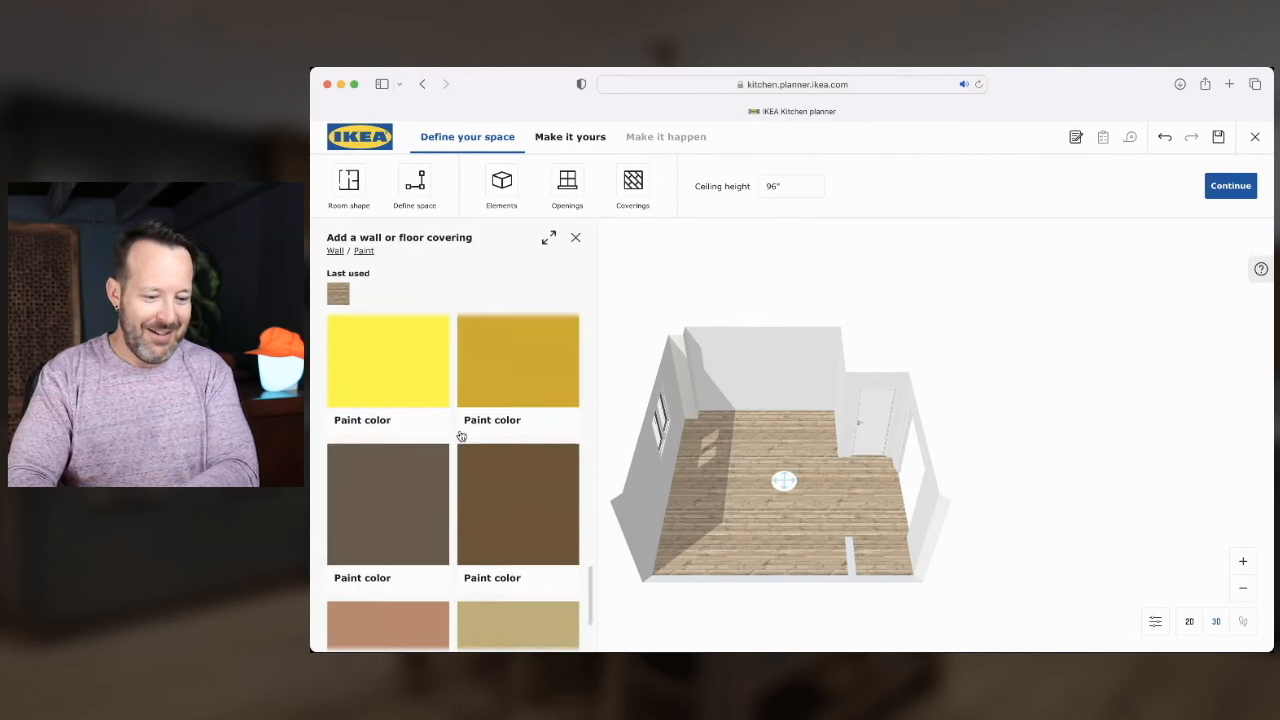
scroll(461, 436, down, 5)
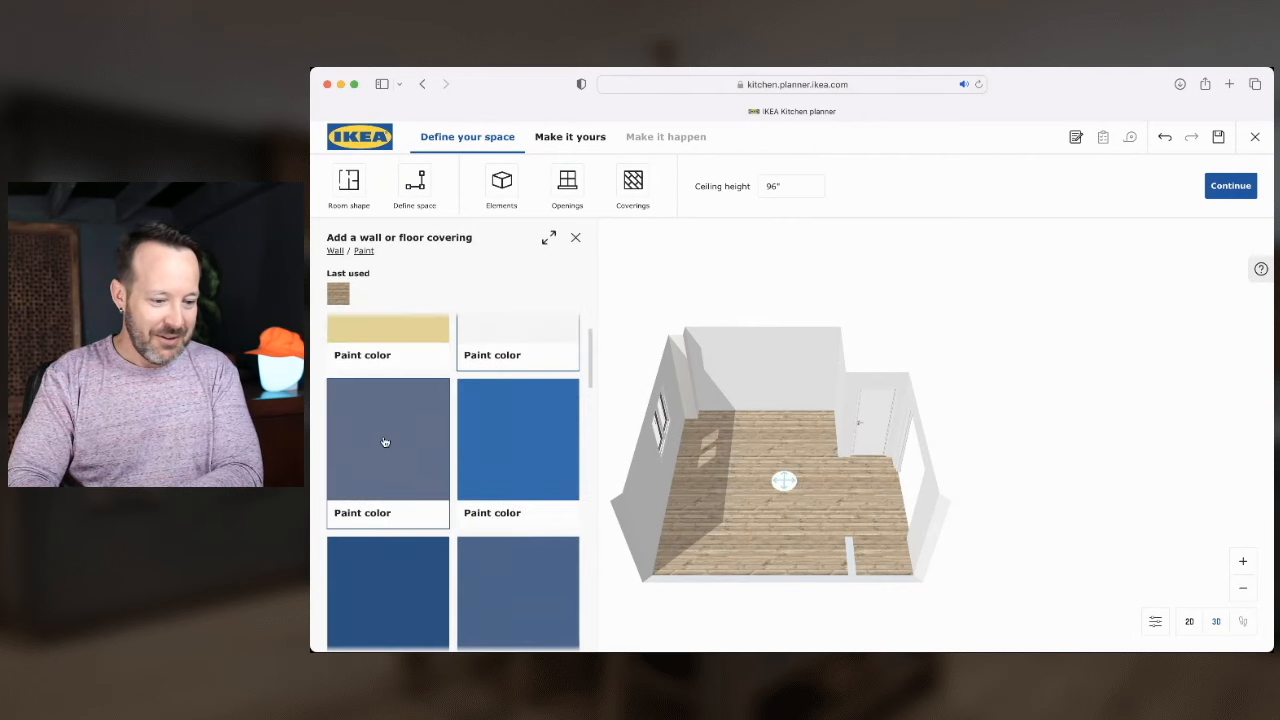
click(384, 442)
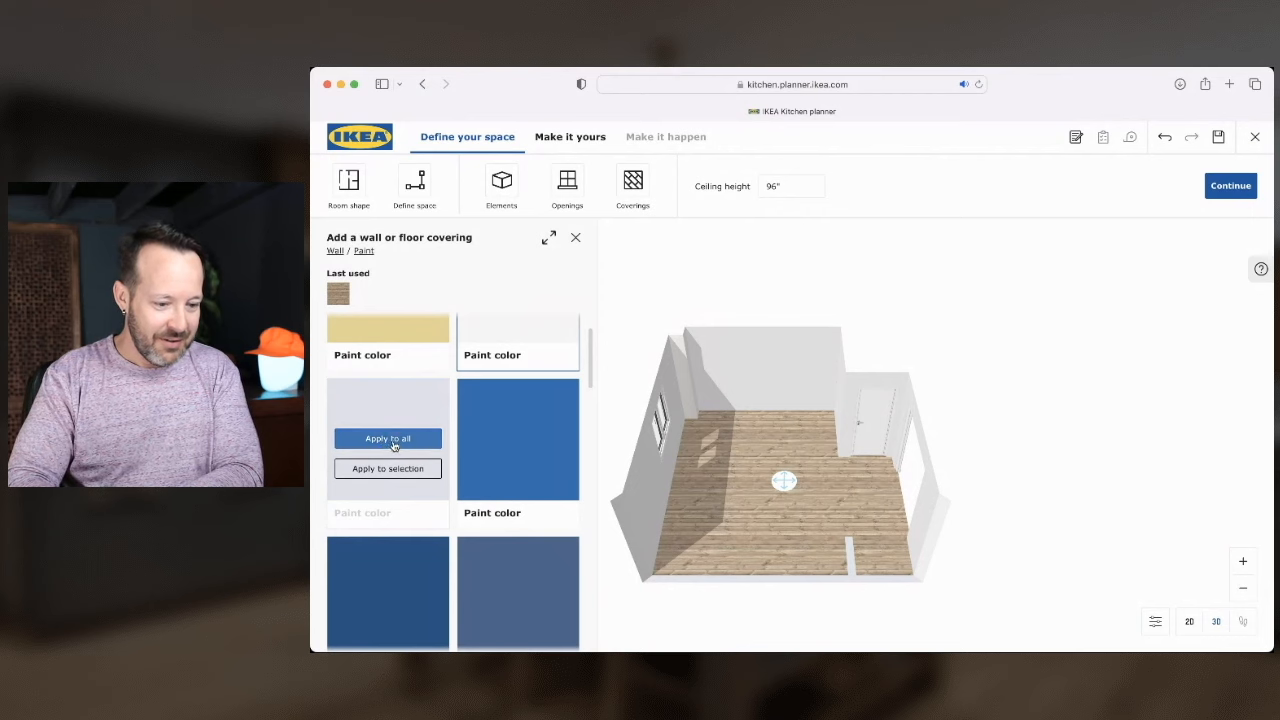
click(392, 442)
click(678, 484)
mouse_move(678, 484)
mouse_down()
mouse_move(705, 485)
mouse_move(683, 495)
mouse_up()
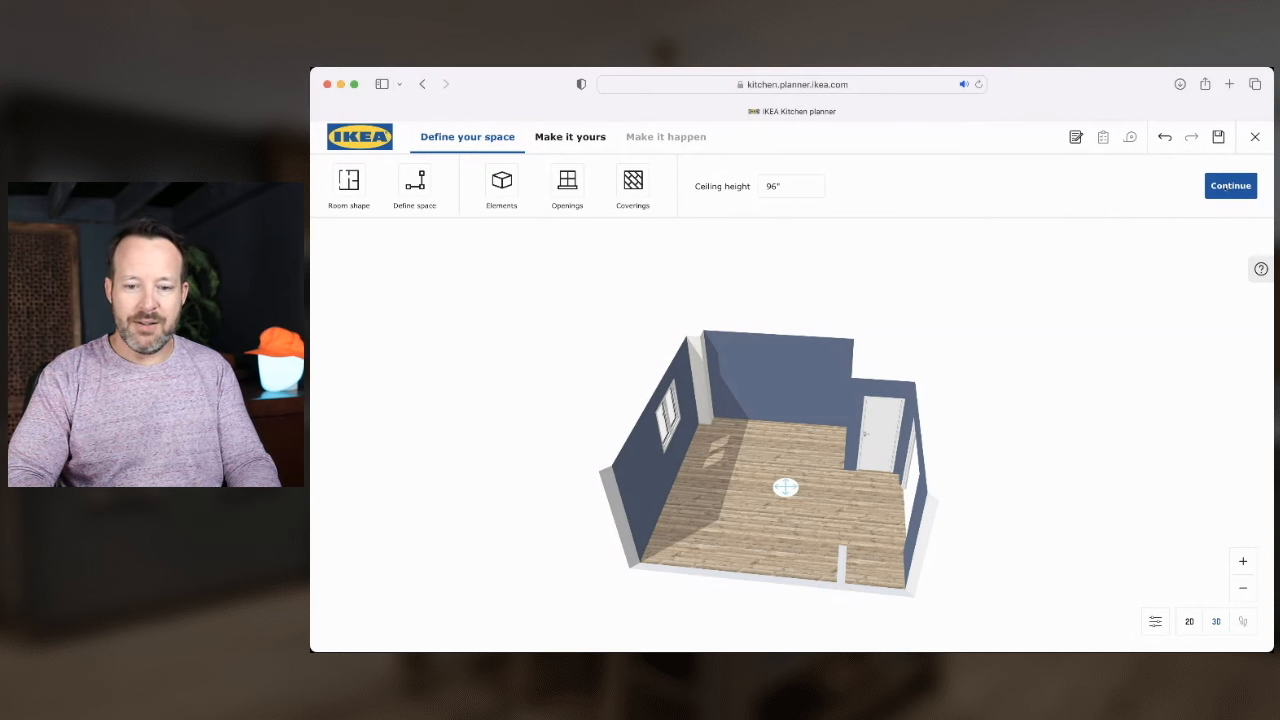
Proceed to the Make it yours stage and inspect the empty kitchen in 3D
click(1229, 187)
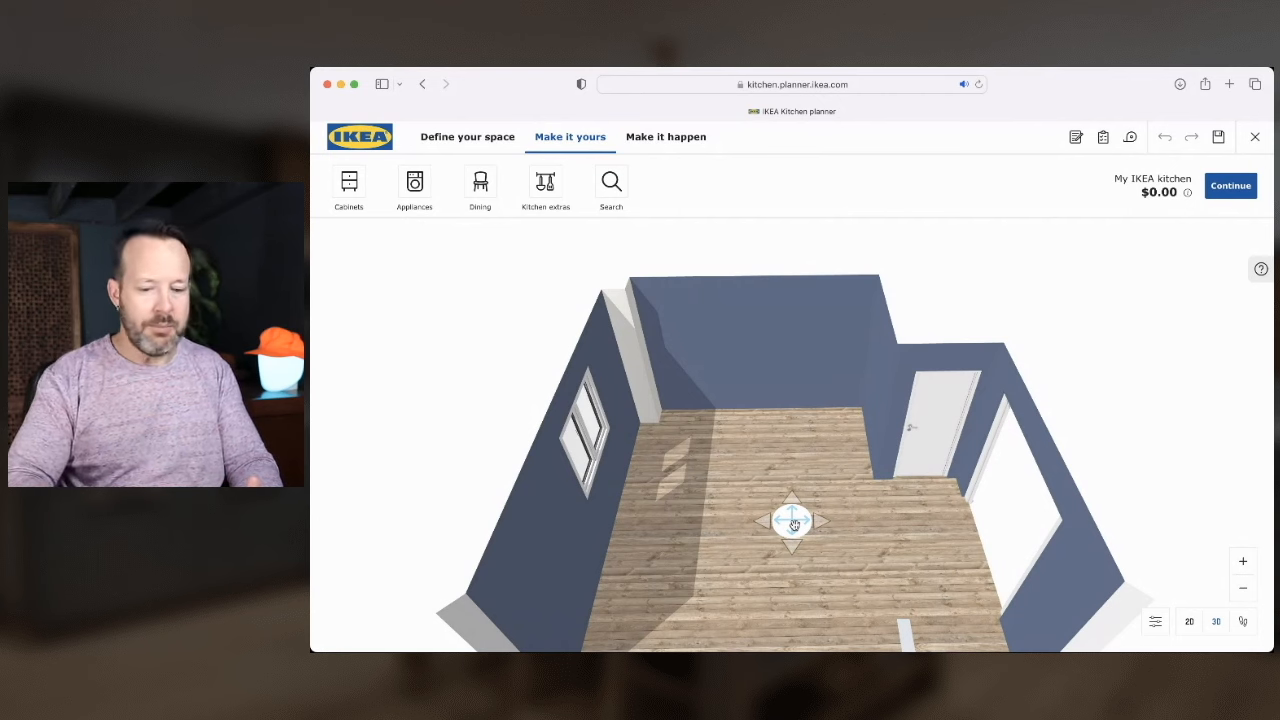
drag(793, 524, 691, 530)
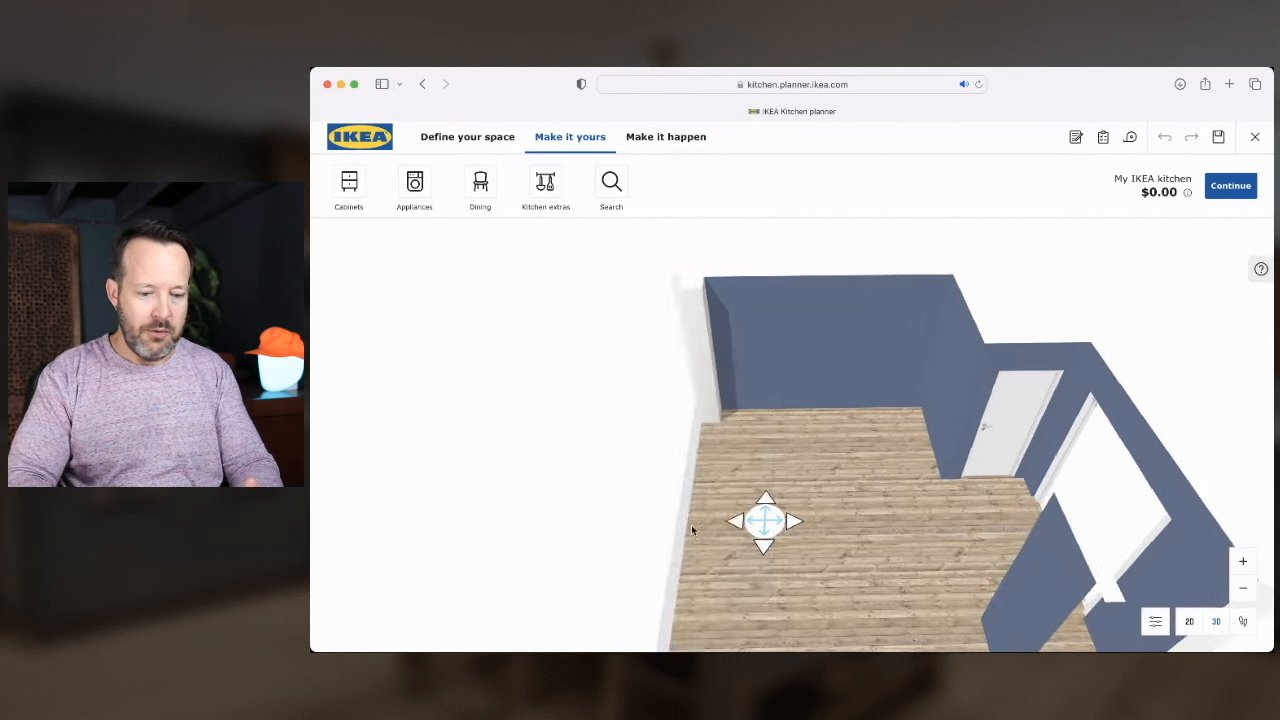
drag(800, 524, 920, 441)
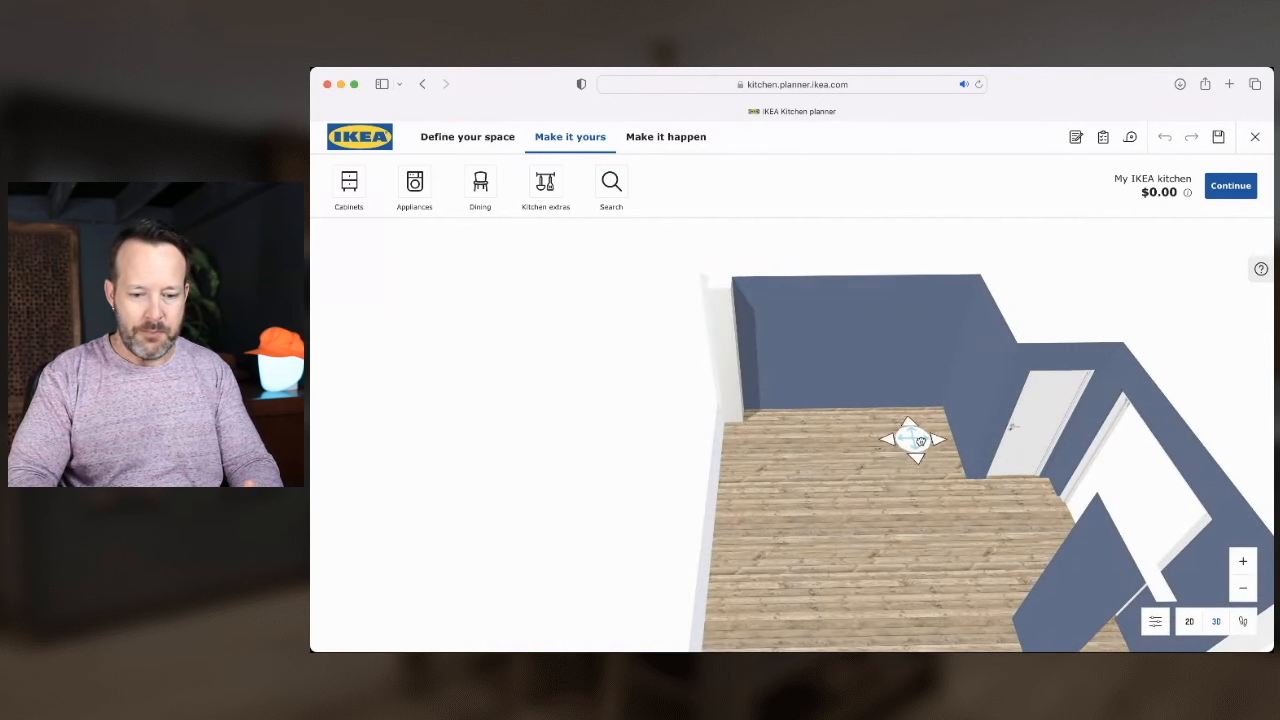
scroll(794, 511, up, 5)
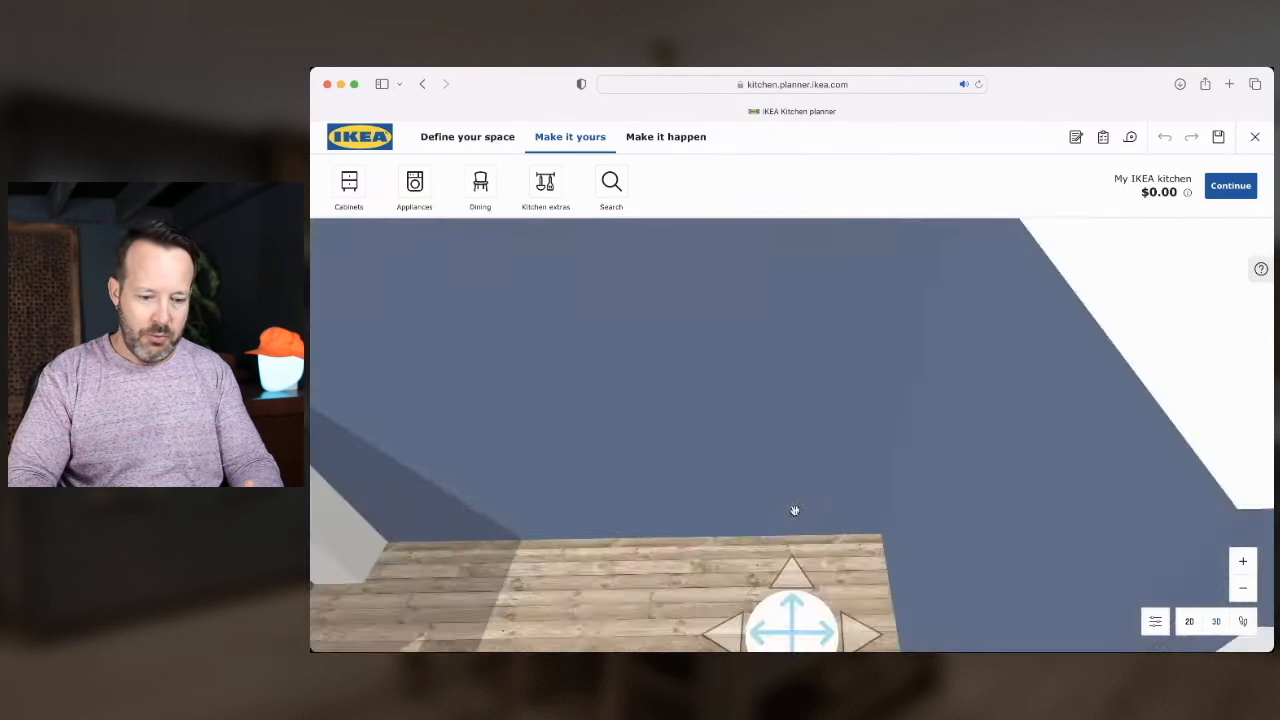
scroll(794, 511, down, 5)
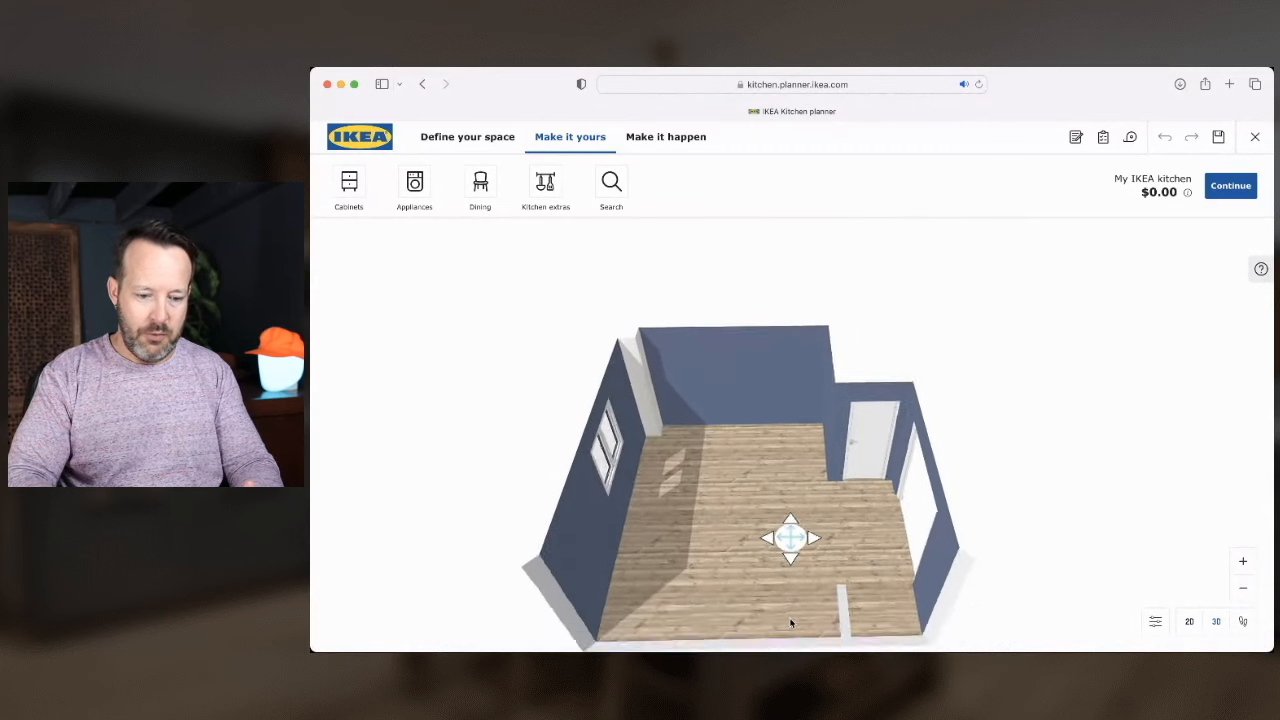
Inspect the empty kitchen from several 3D angles and compare it with the 2D floor plan
drag(791, 505, 739, 533)
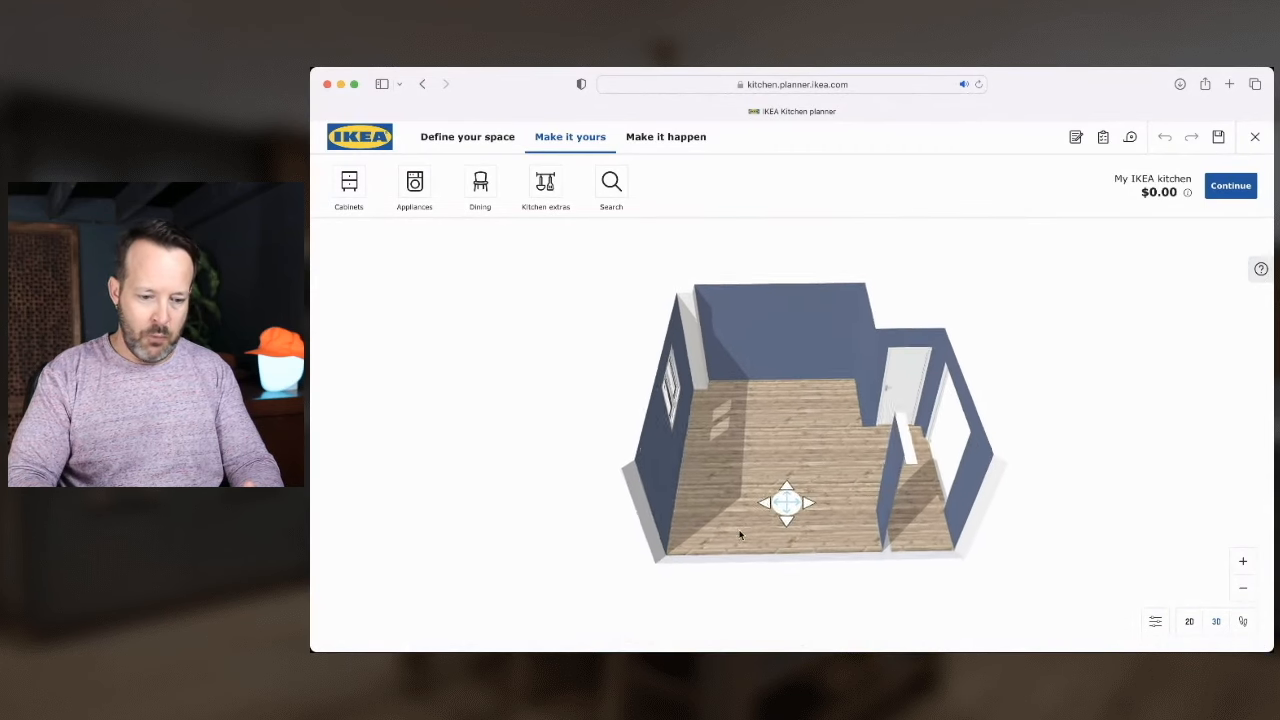
drag(817, 483, 796, 464)
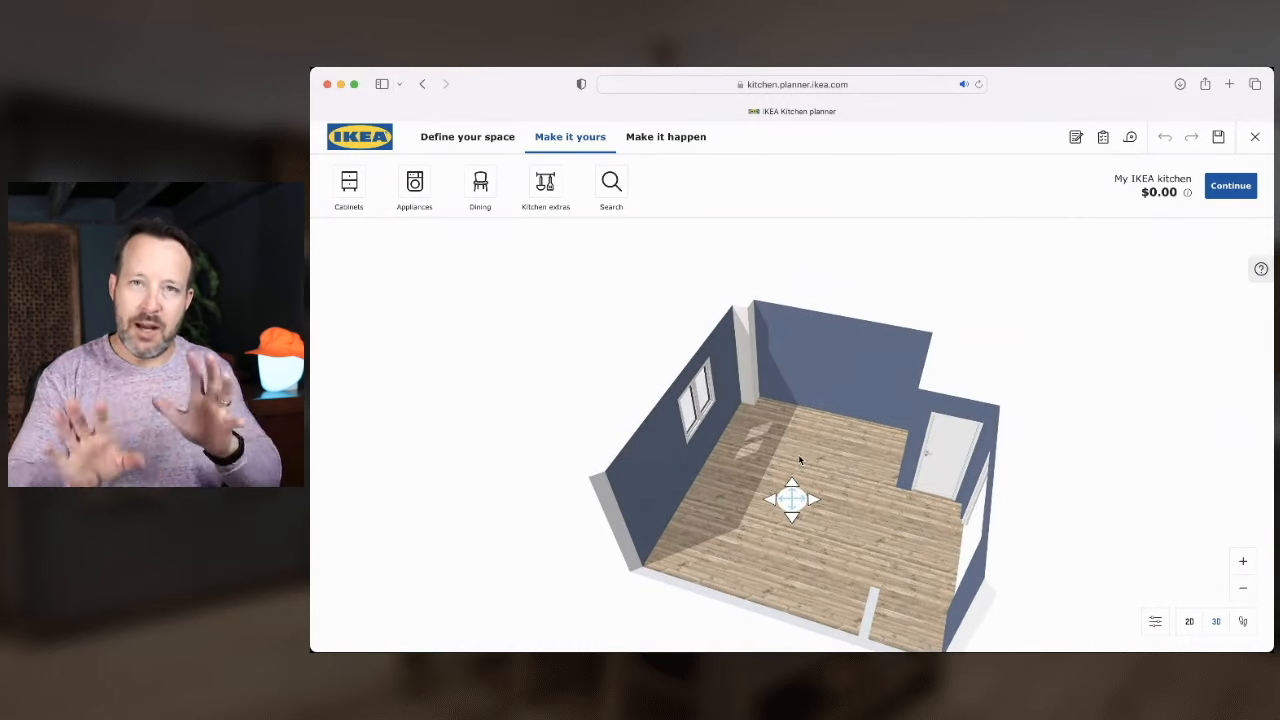
mouse_move(798, 487)
mouse_down()
mouse_move(717, 489)
mouse_move(755, 500)
mouse_move(779, 489)
mouse_up()
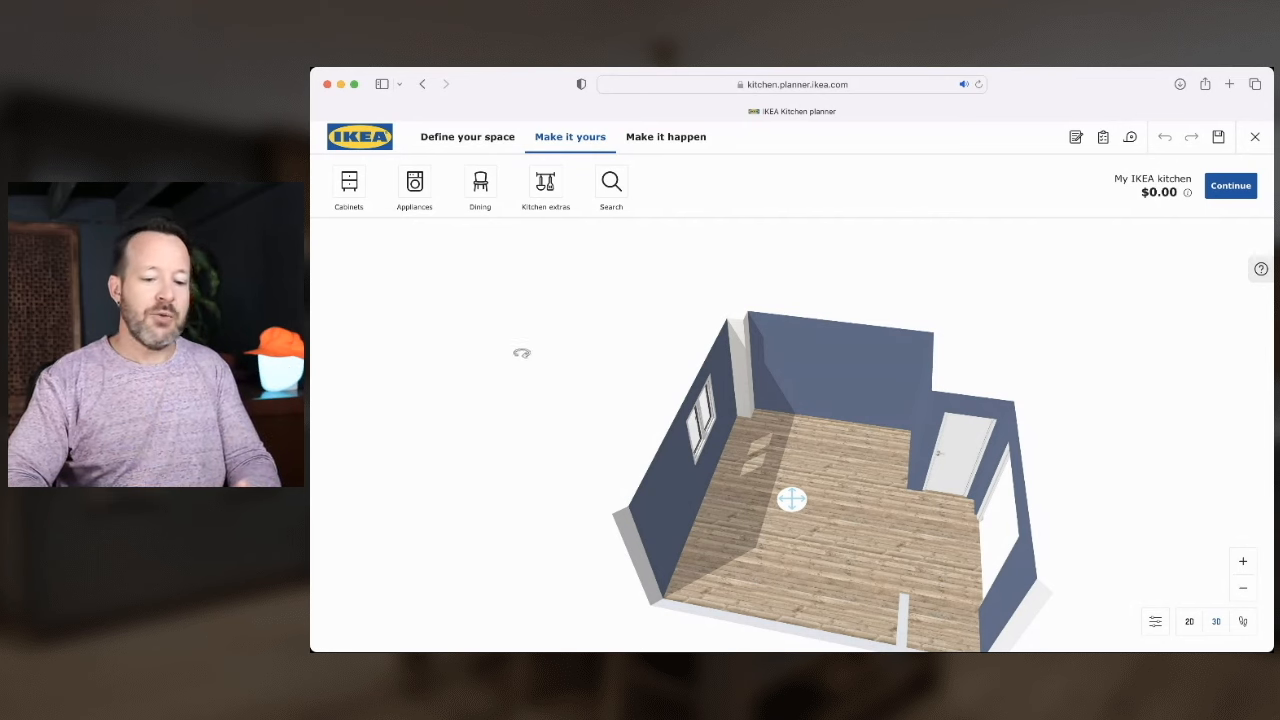
scroll(763, 495, up, 5)
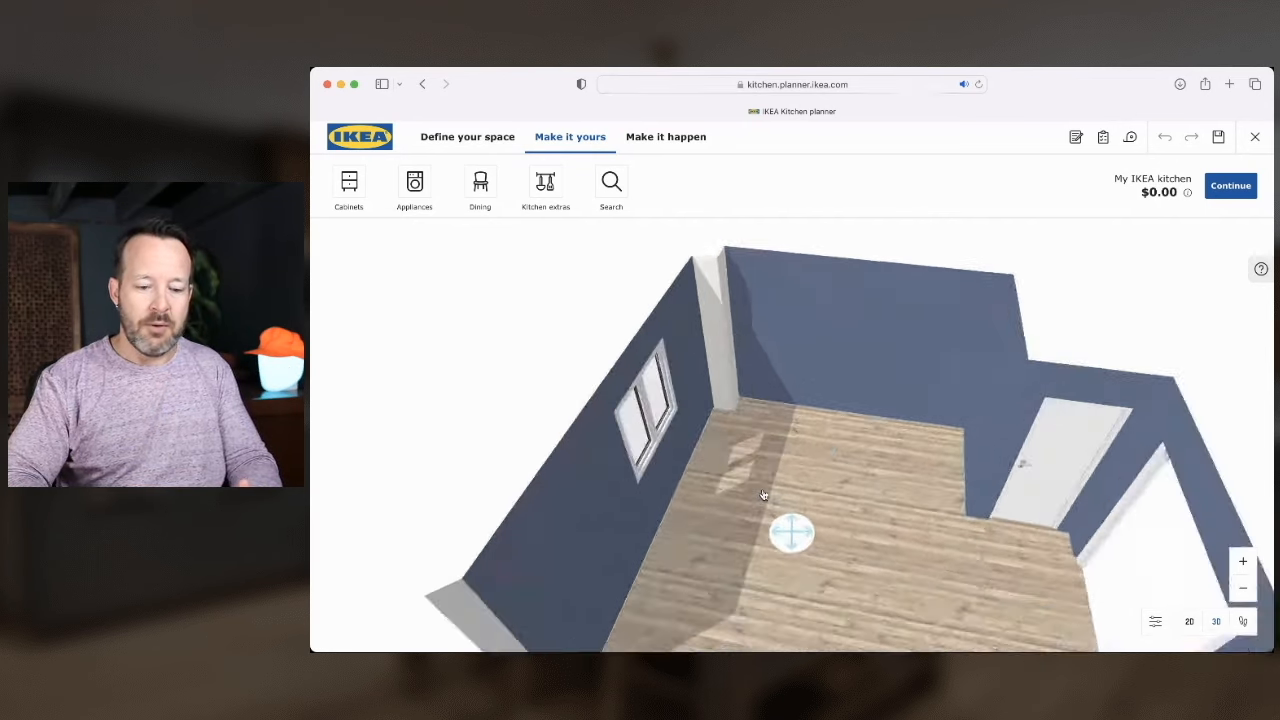
drag(763, 495, 765, 478)
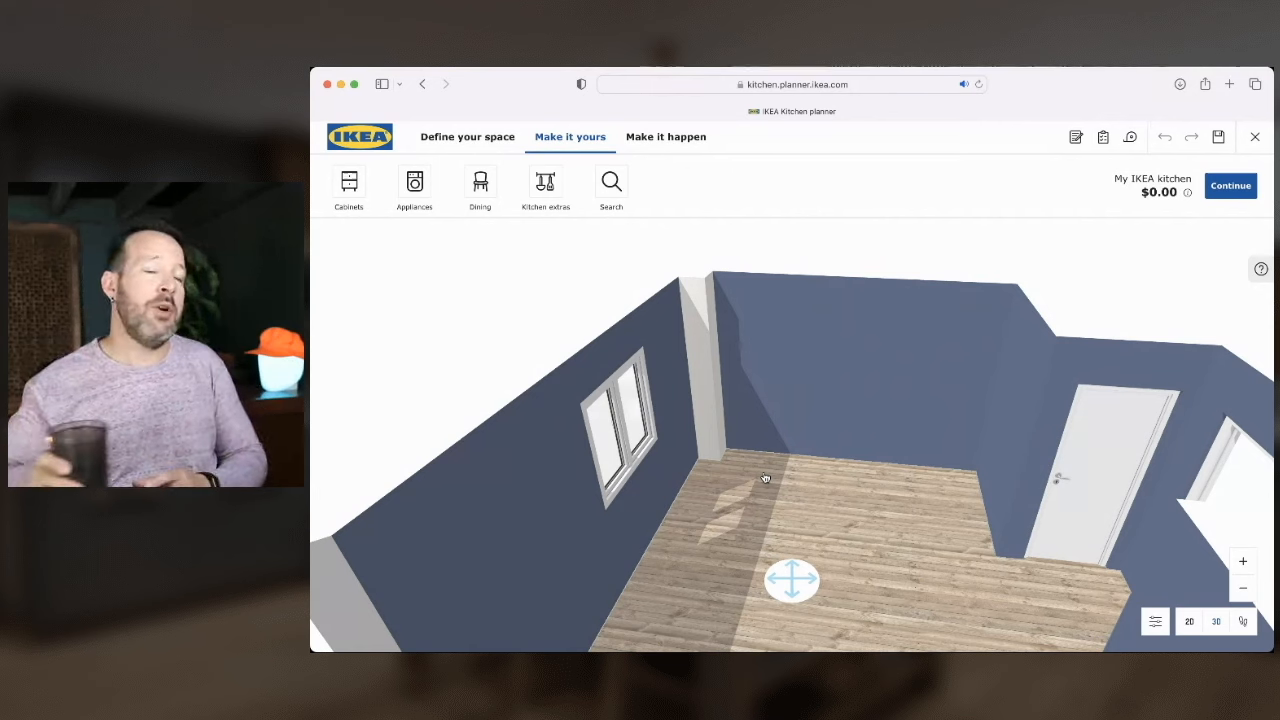
drag(765, 478, 814, 578)
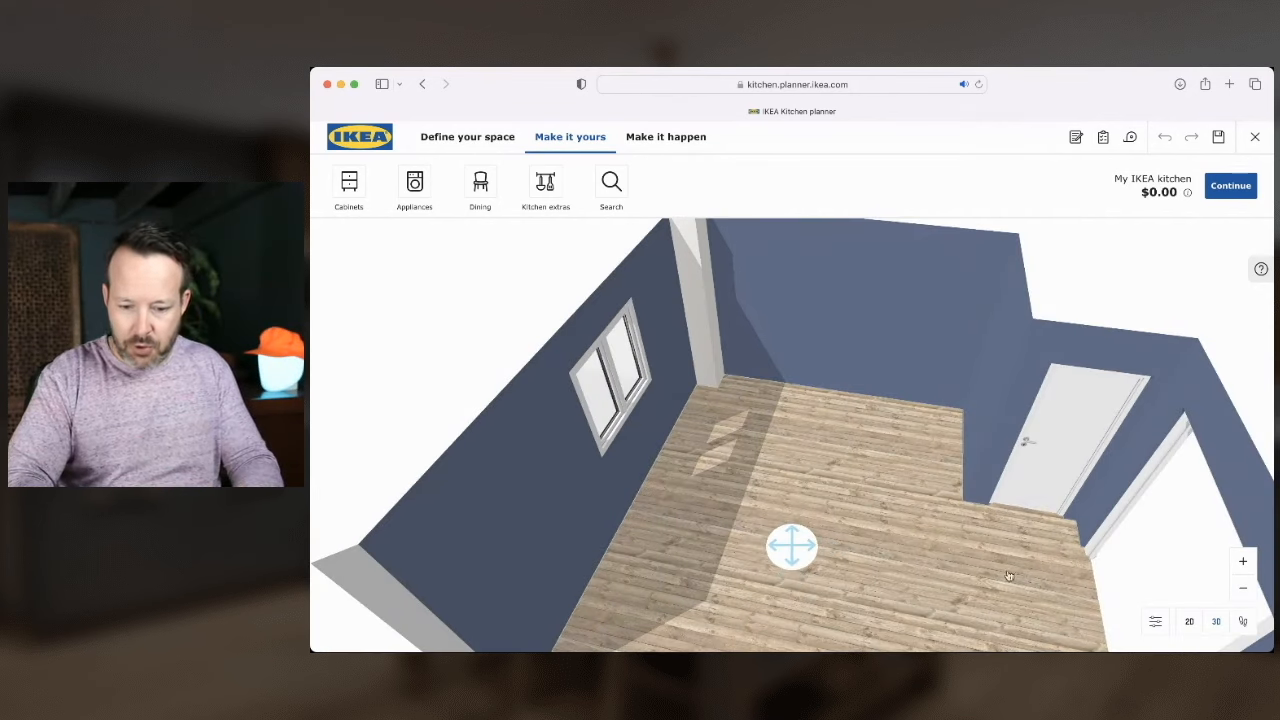
click(1188, 622)
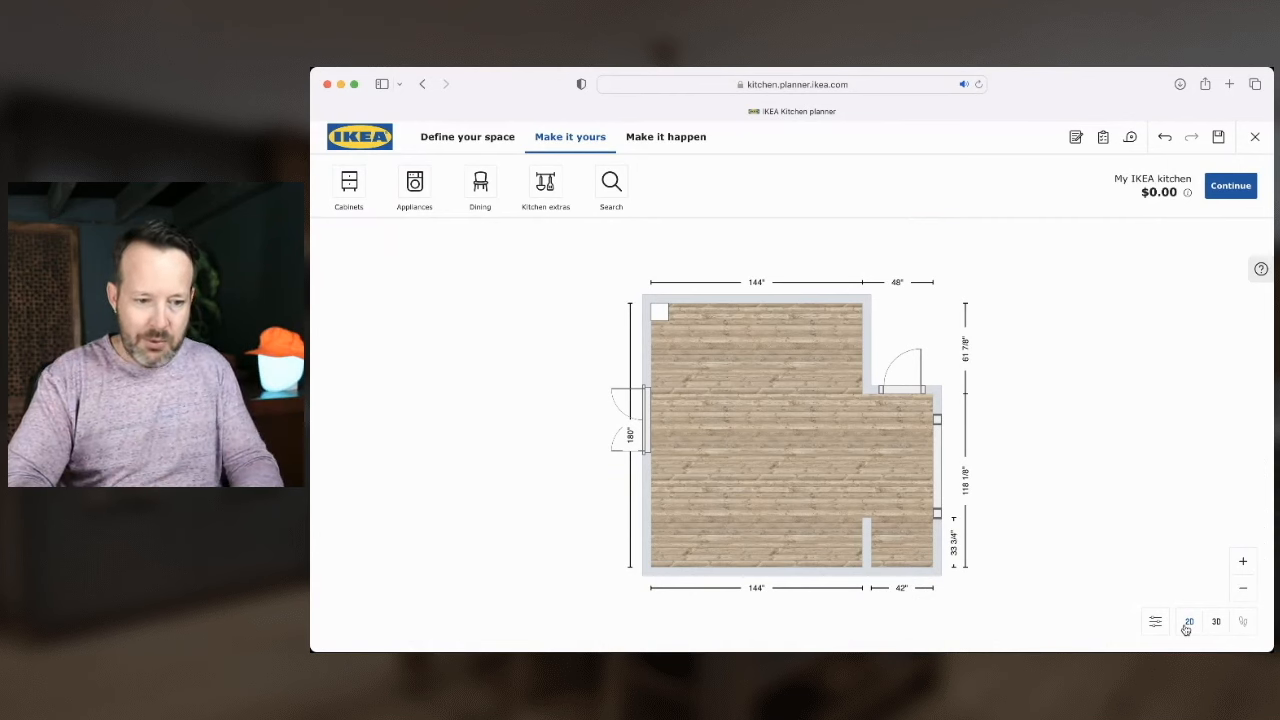
click(1217, 622)
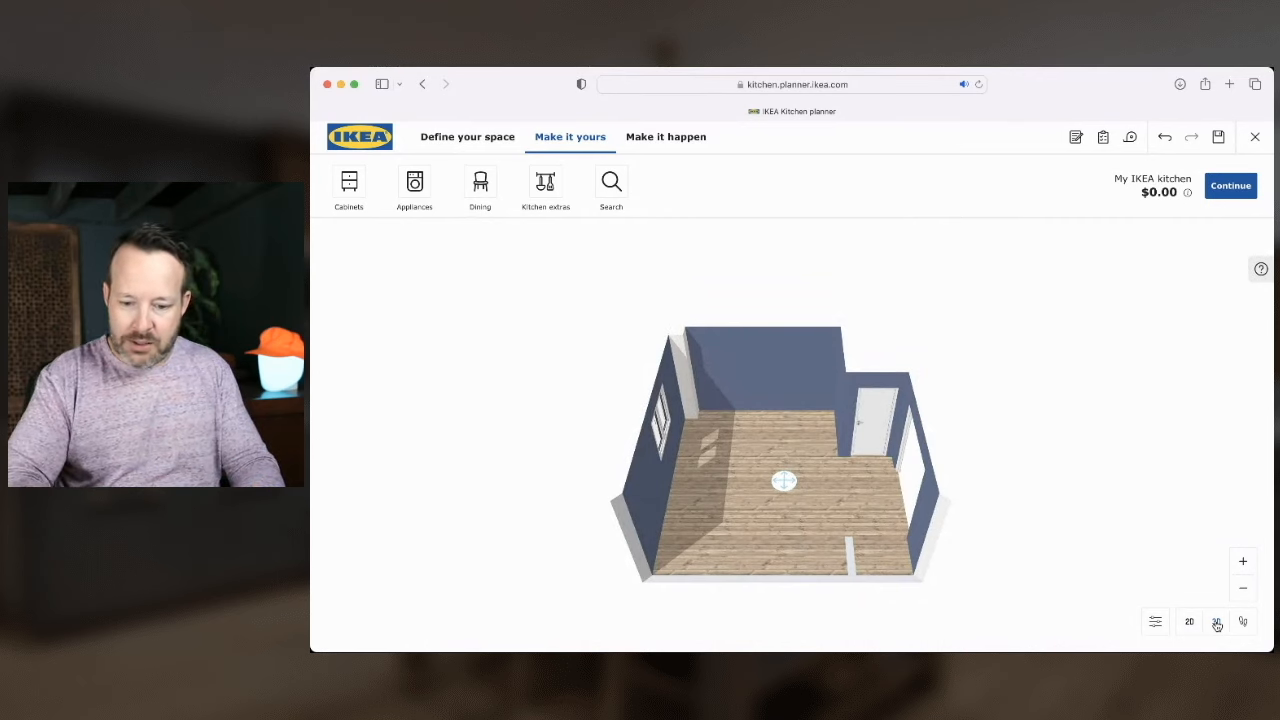
Compare how the room looks in 3D at the counter-level and Ground view heights
click(1154, 624)
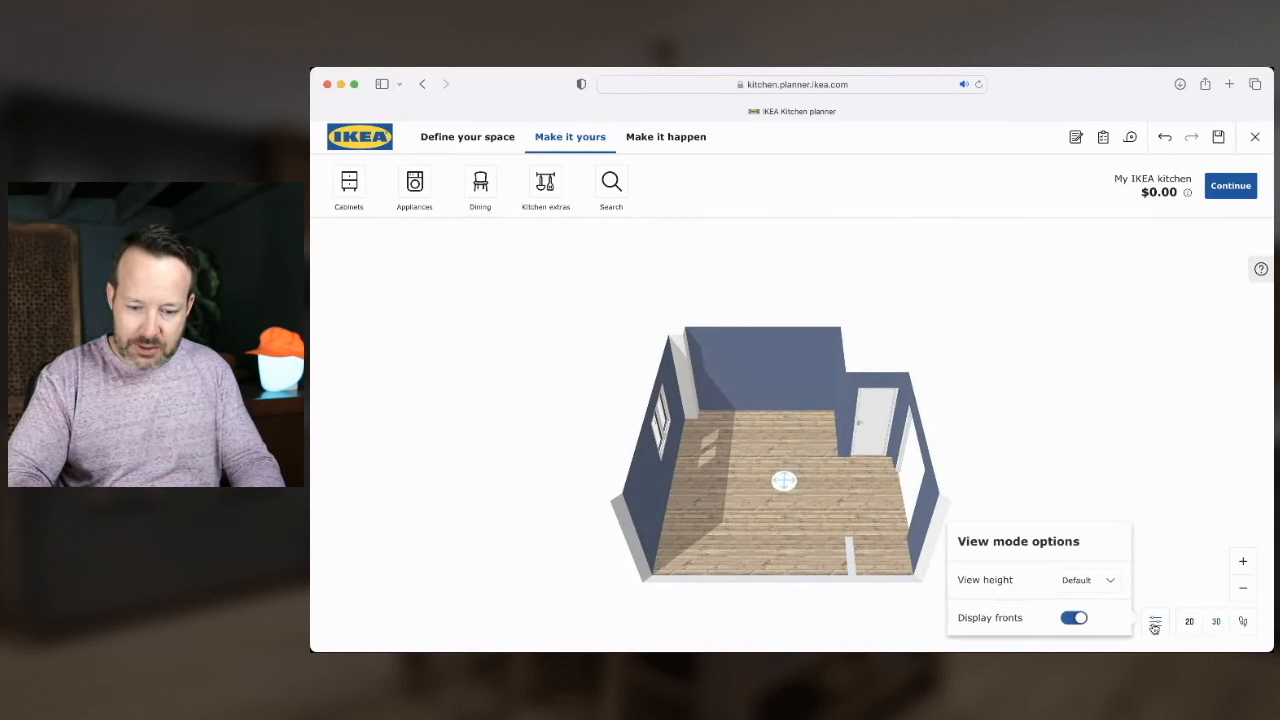
click(1077, 592)
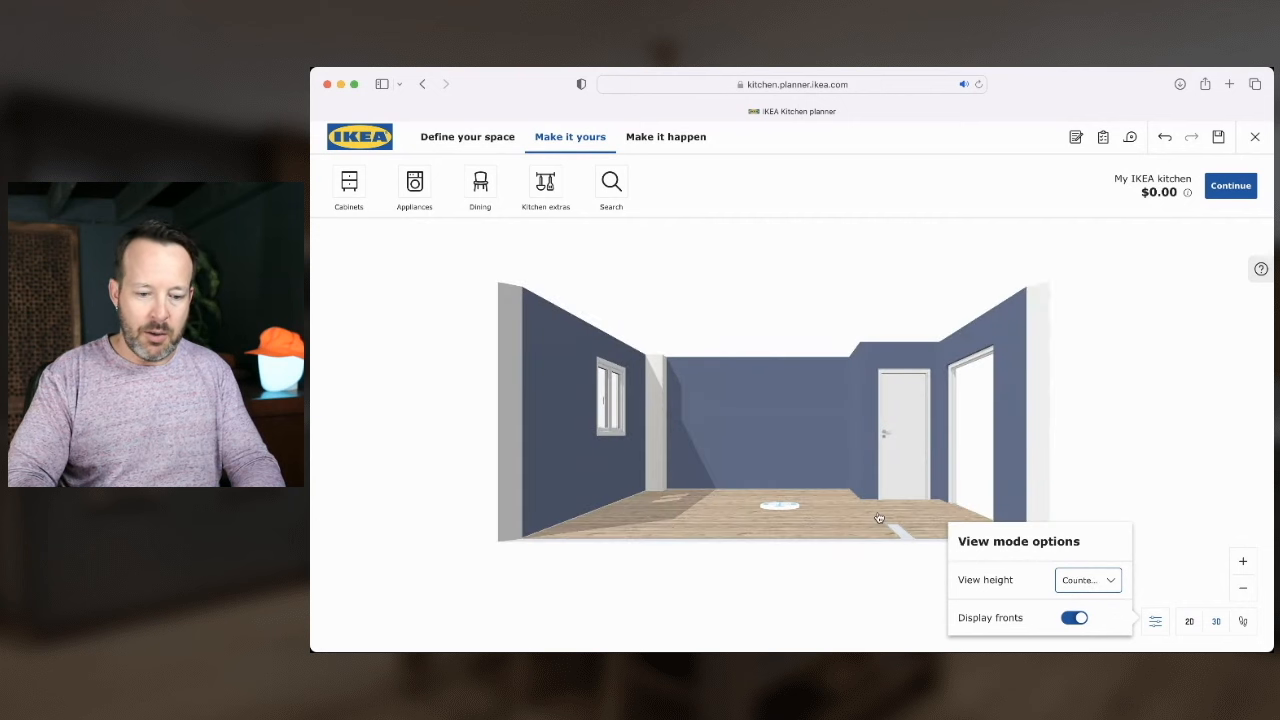
drag(762, 504, 732, 511)
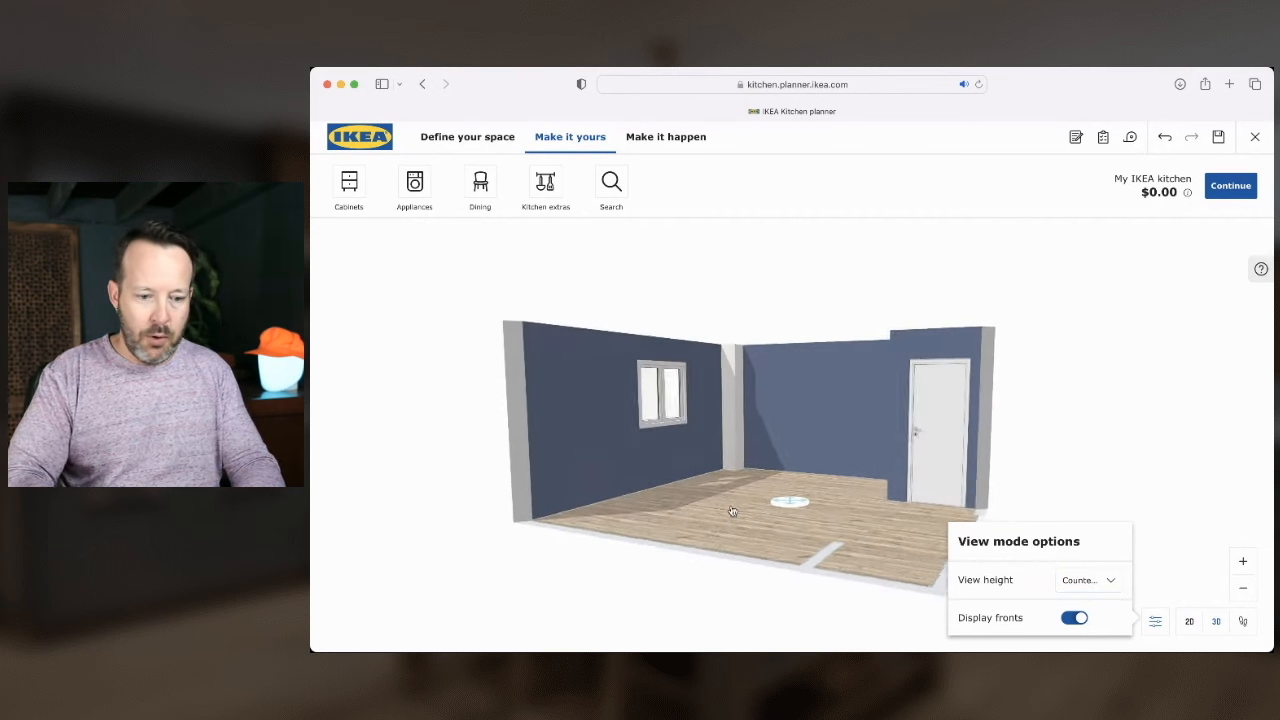
scroll(732, 511, up, 3)
scroll(732, 511, up, 5)
scroll(740, 511, up, 3)
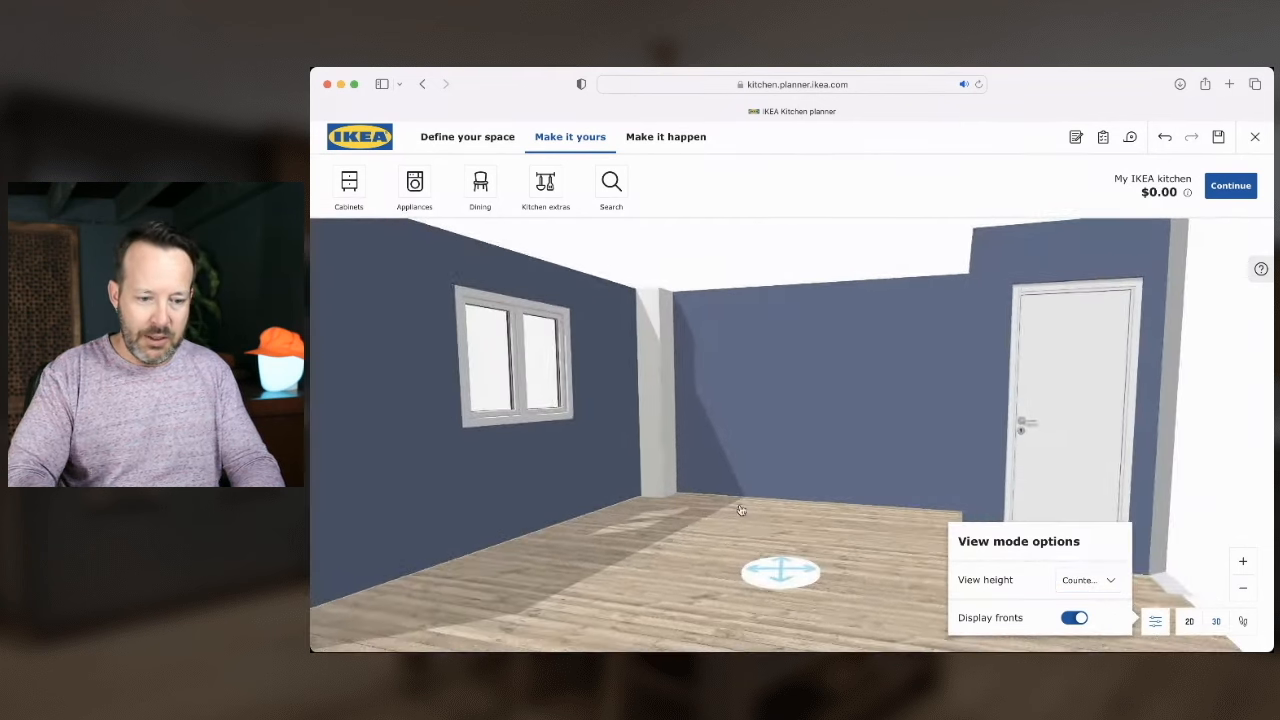
click(1072, 585)
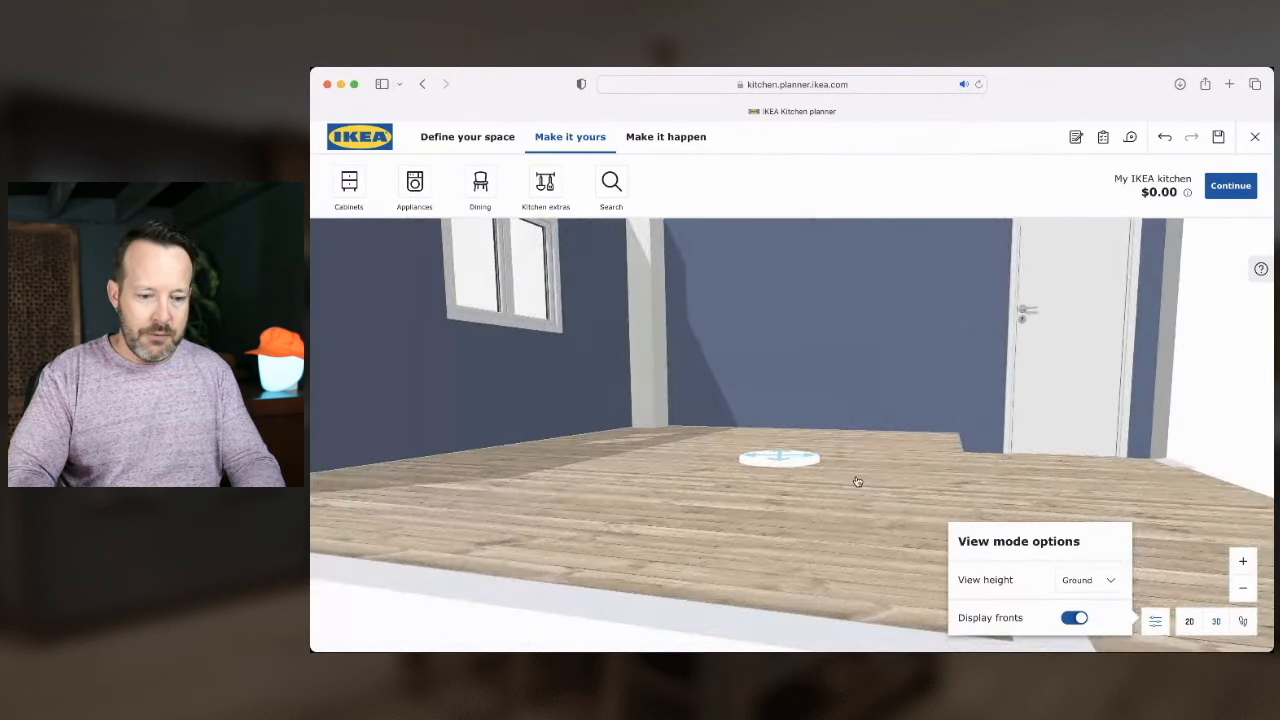
mouse_move(766, 485)
mouse_down()
mouse_move(734, 476)
mouse_move(758, 474)
mouse_up()
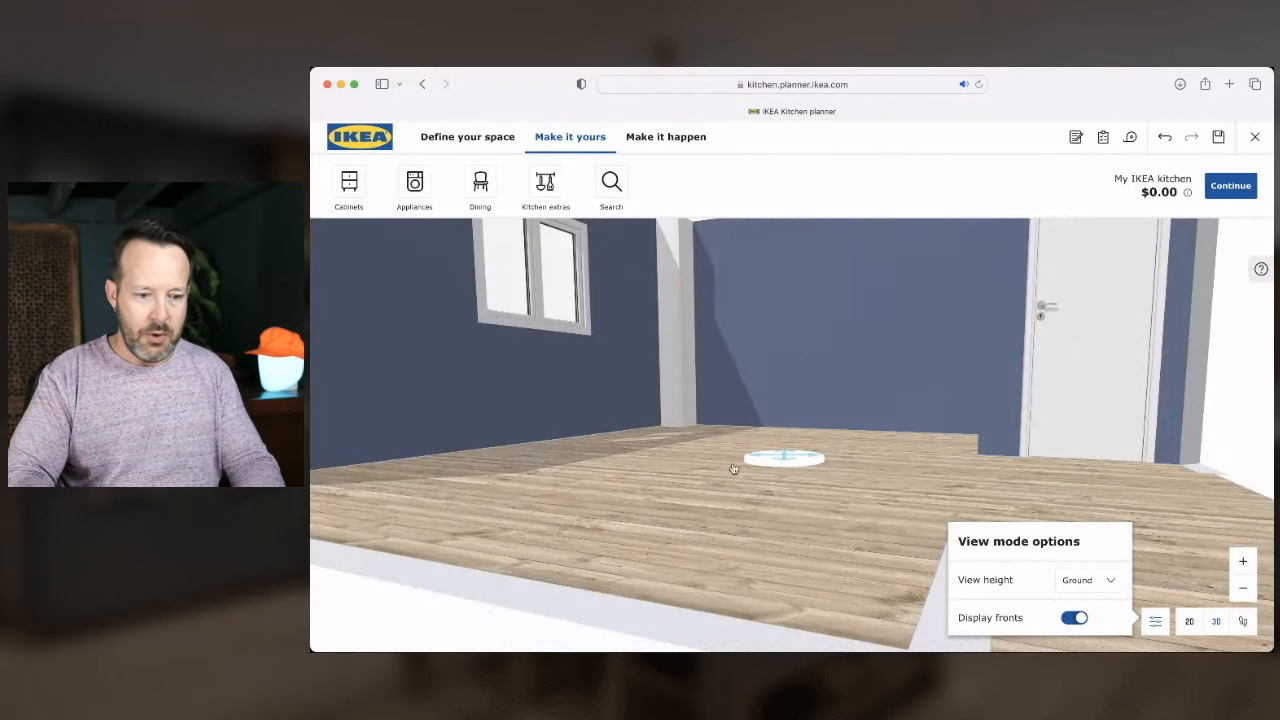
View the room at the High view height and from several angles, ending back at the counter-level view
click(1088, 580)
click(1077, 541)
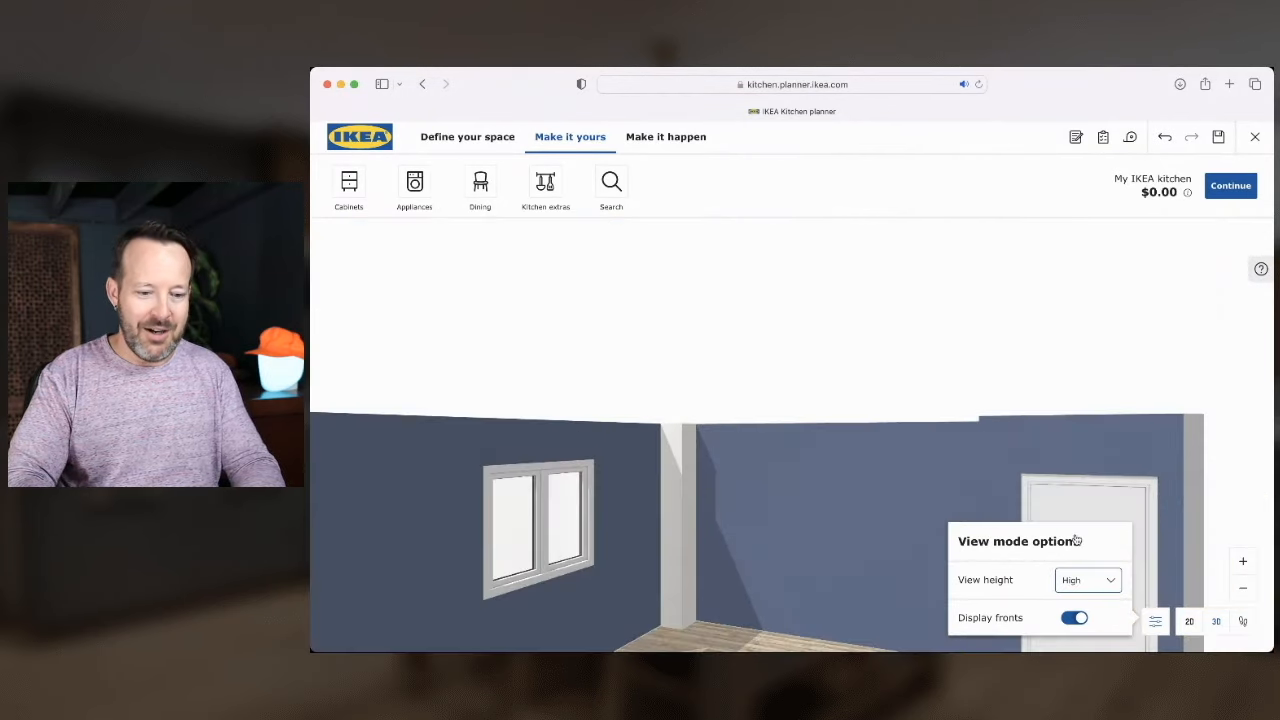
drag(920, 511, 820, 525)
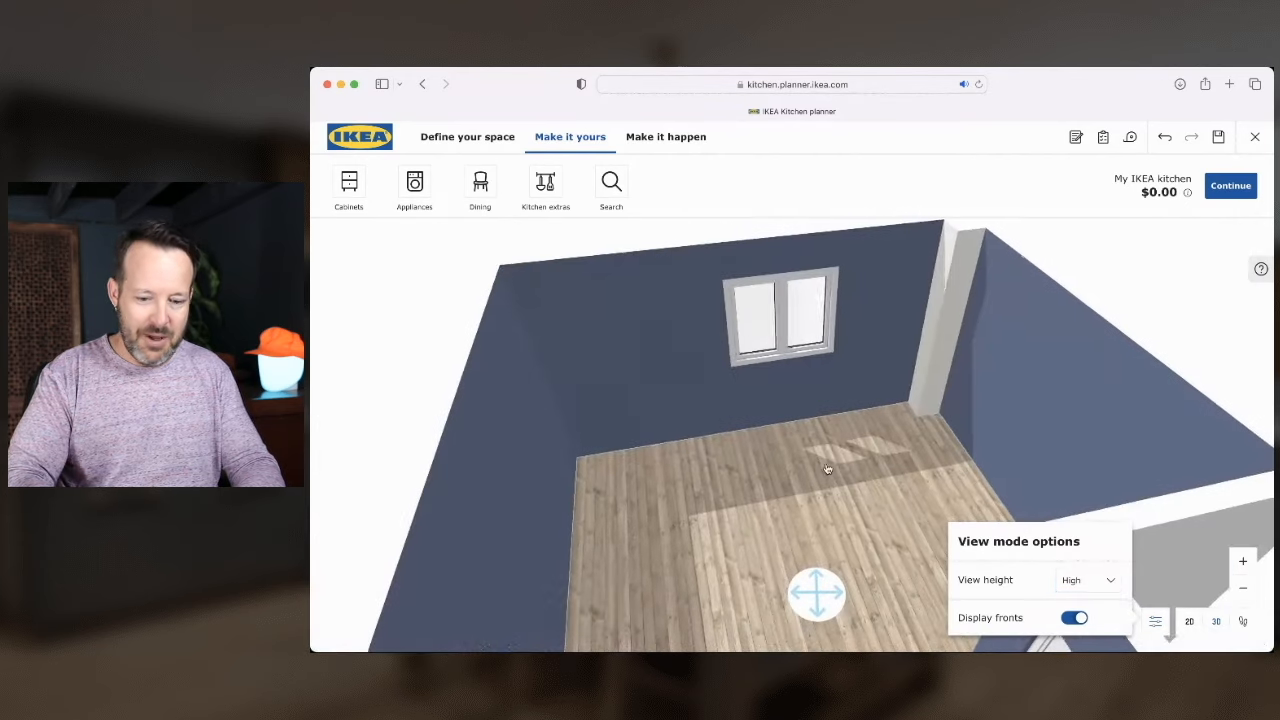
scroll(787, 485, down, 5)
scroll(768, 464, up, 2)
scroll(768, 464, up, 2)
drag(768, 464, 809, 431)
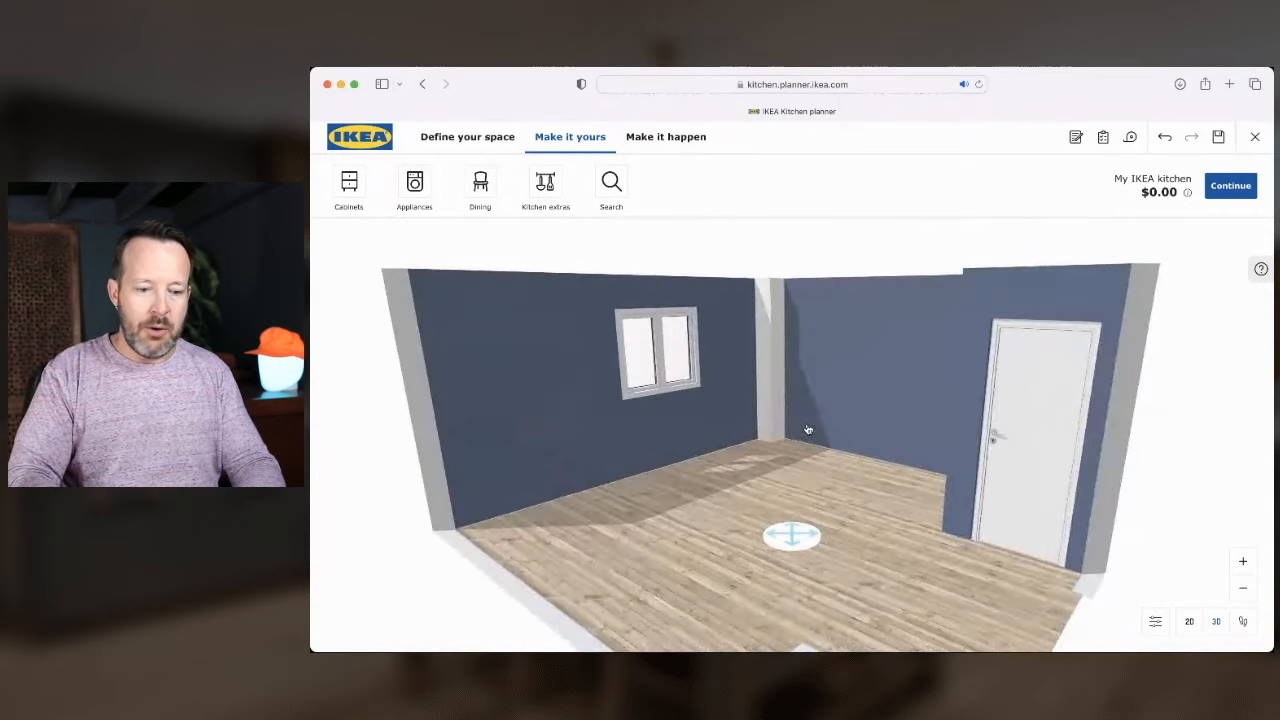
click(1152, 622)
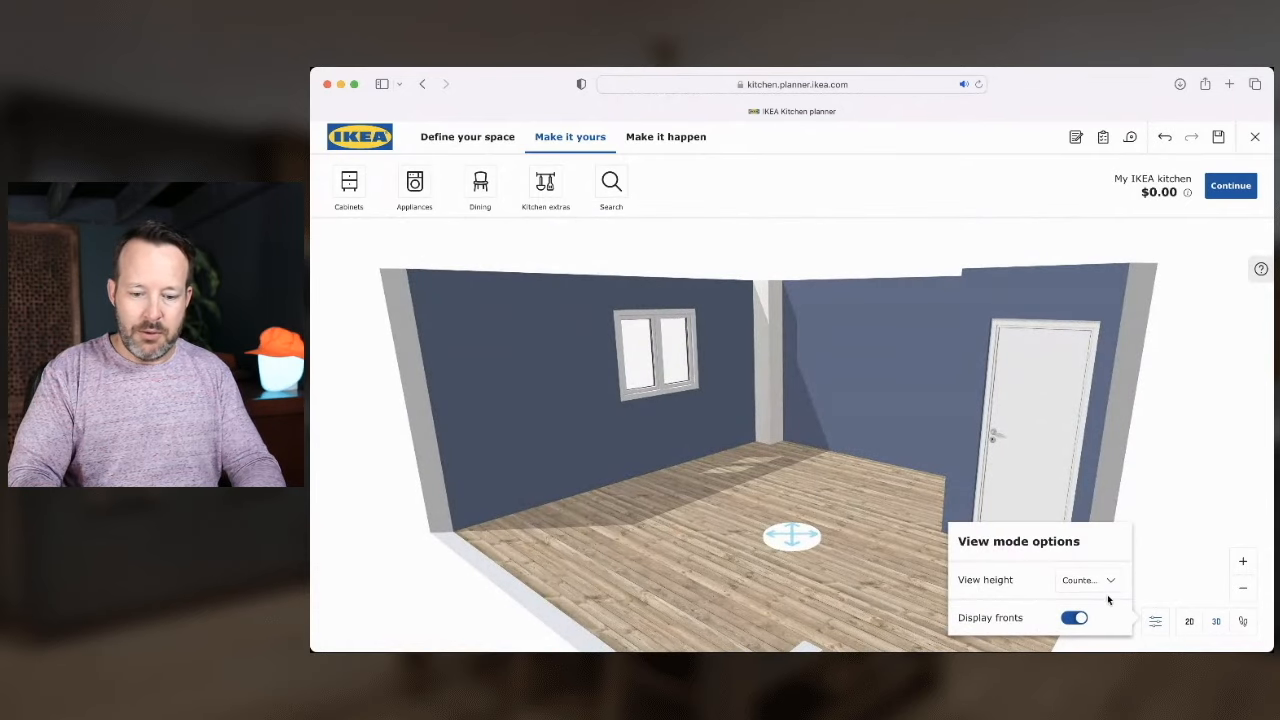
scroll(798, 536, up, 3)
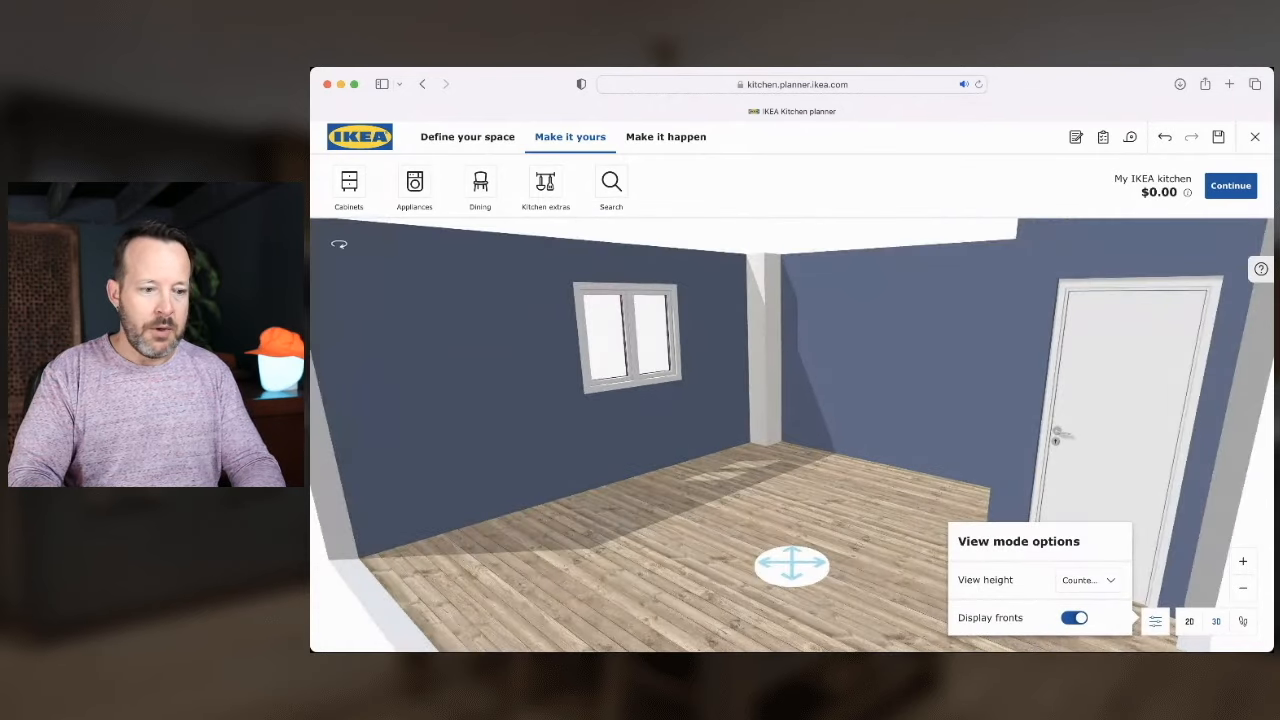
Look through the cabinet categories and list the base cabinets for a double bowl sink
click(349, 183)
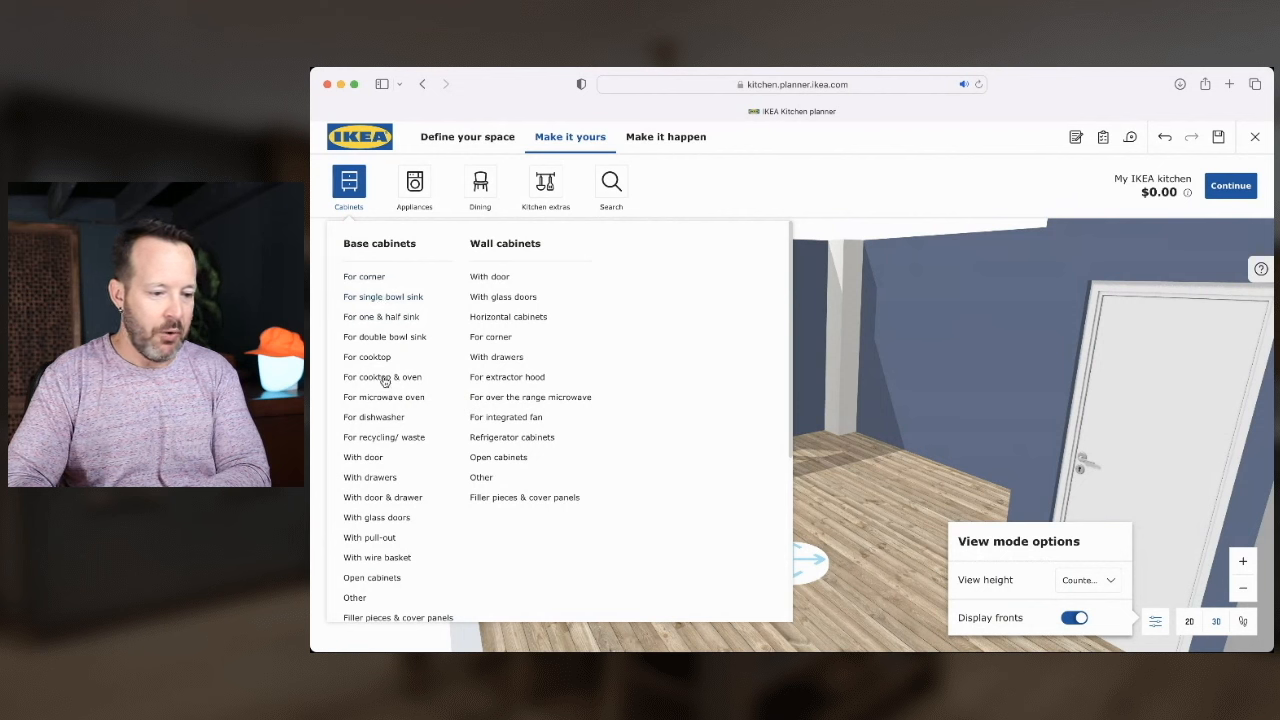
scroll(384, 380, down, 2)
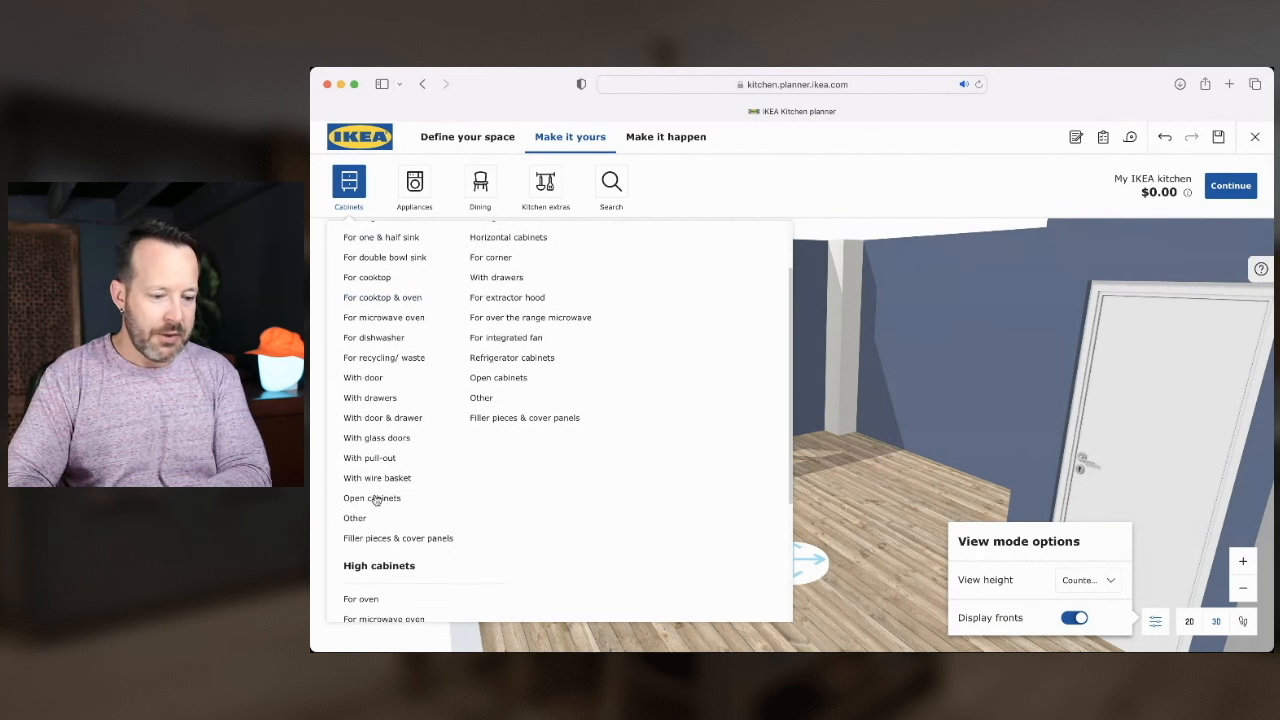
scroll(375, 499, up, 2)
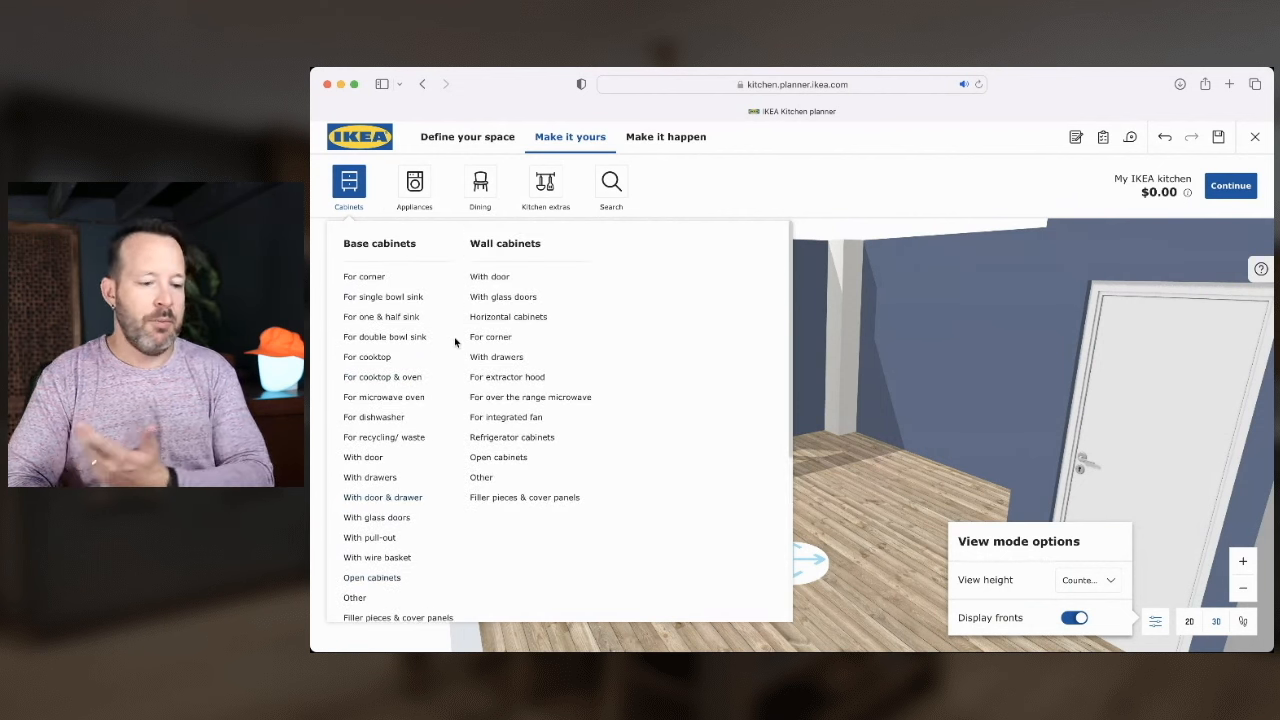
scroll(494, 363, down, 5)
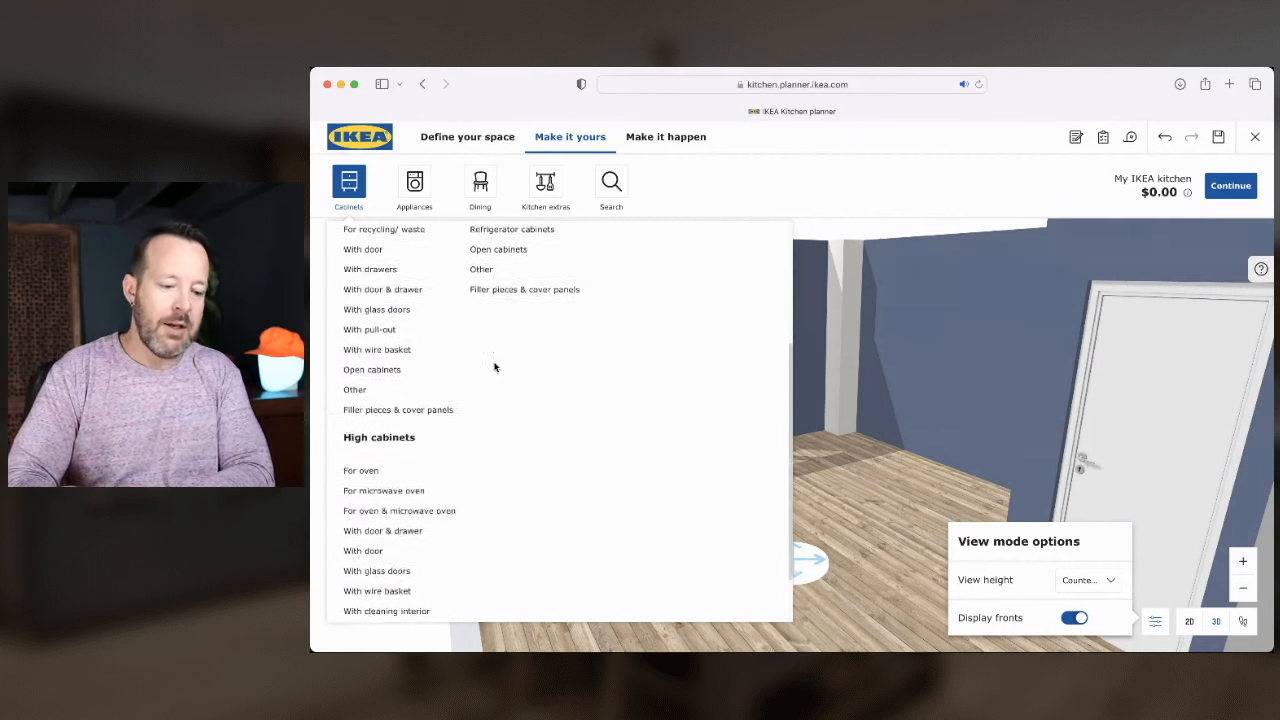
scroll(446, 486, up, 5)
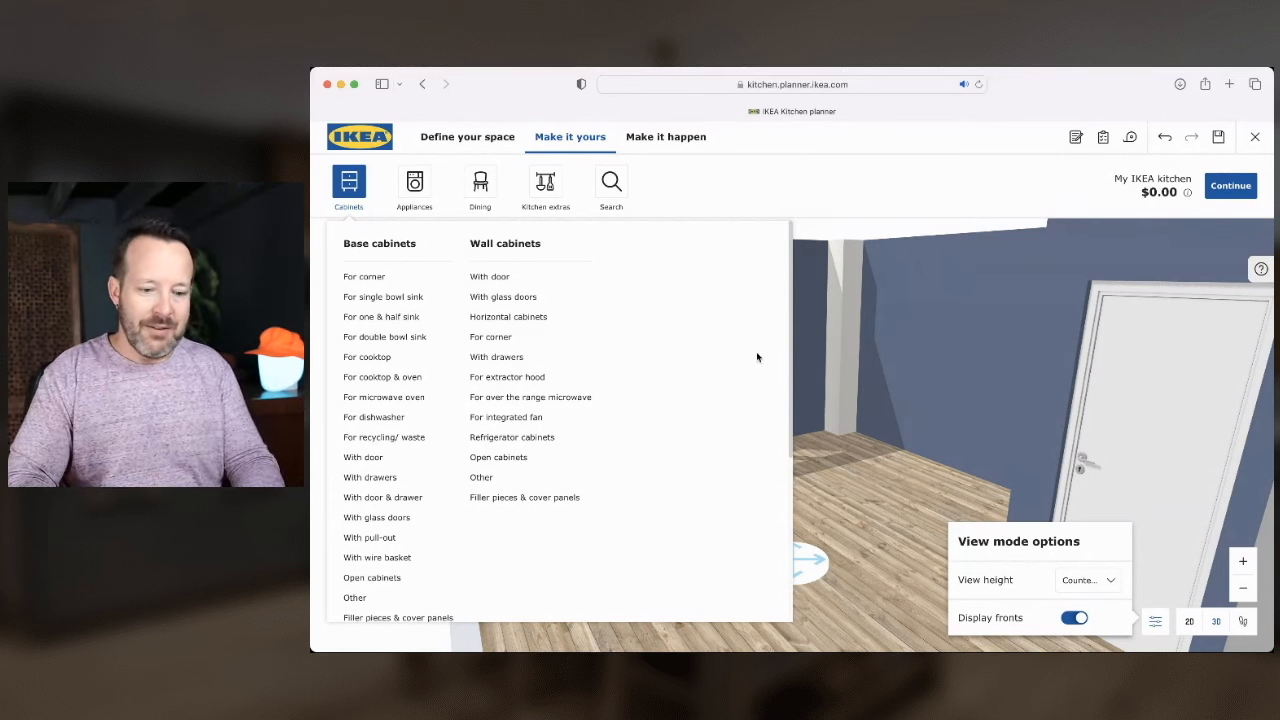
click(385, 337)
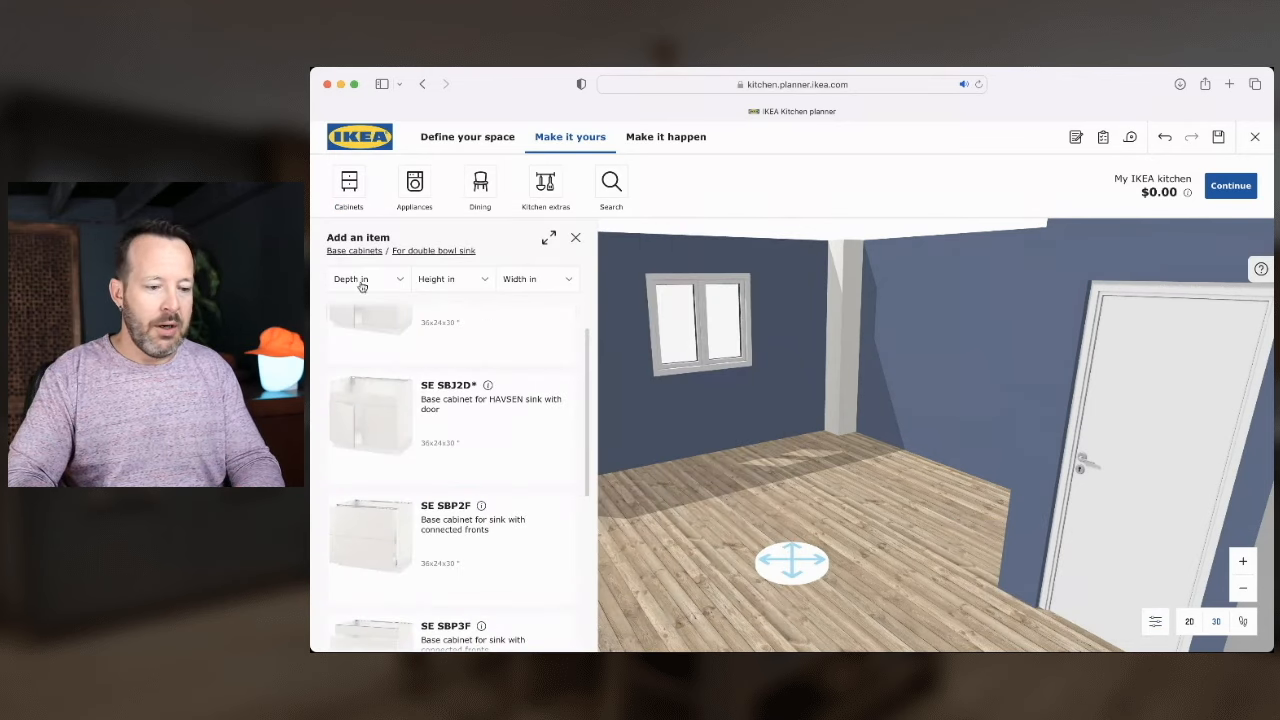
click(349, 184)
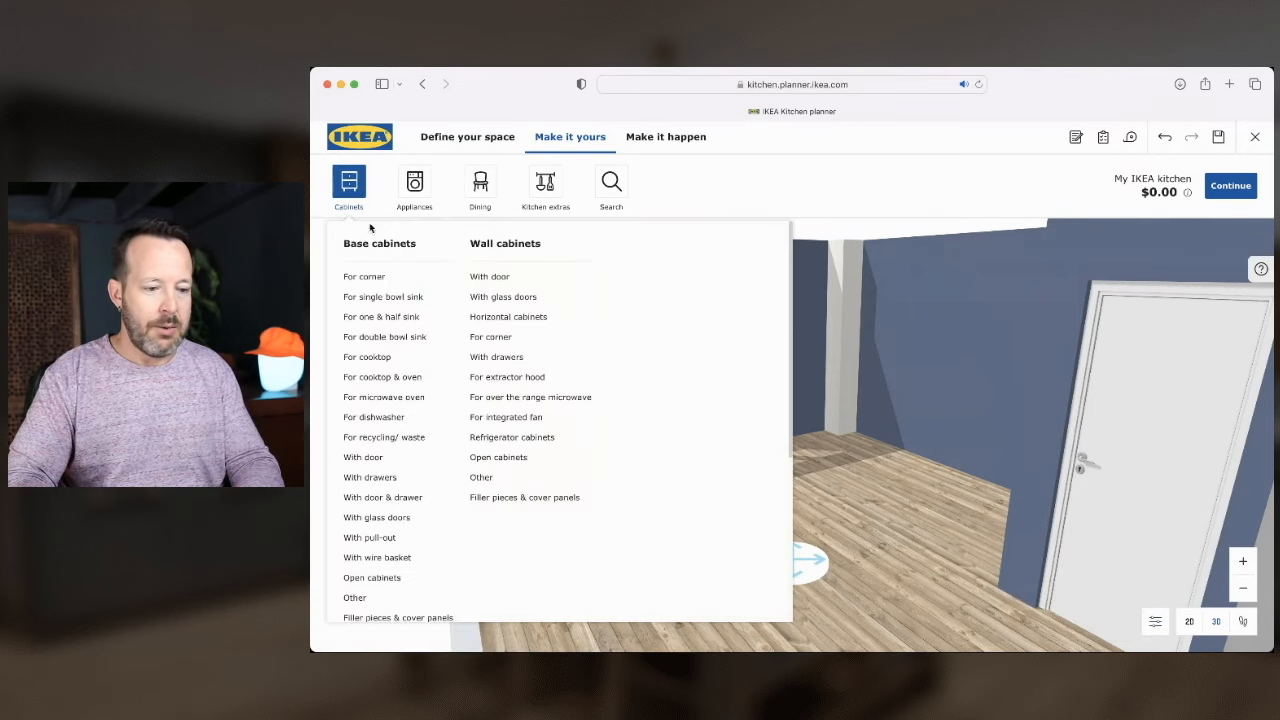
click(380, 338)
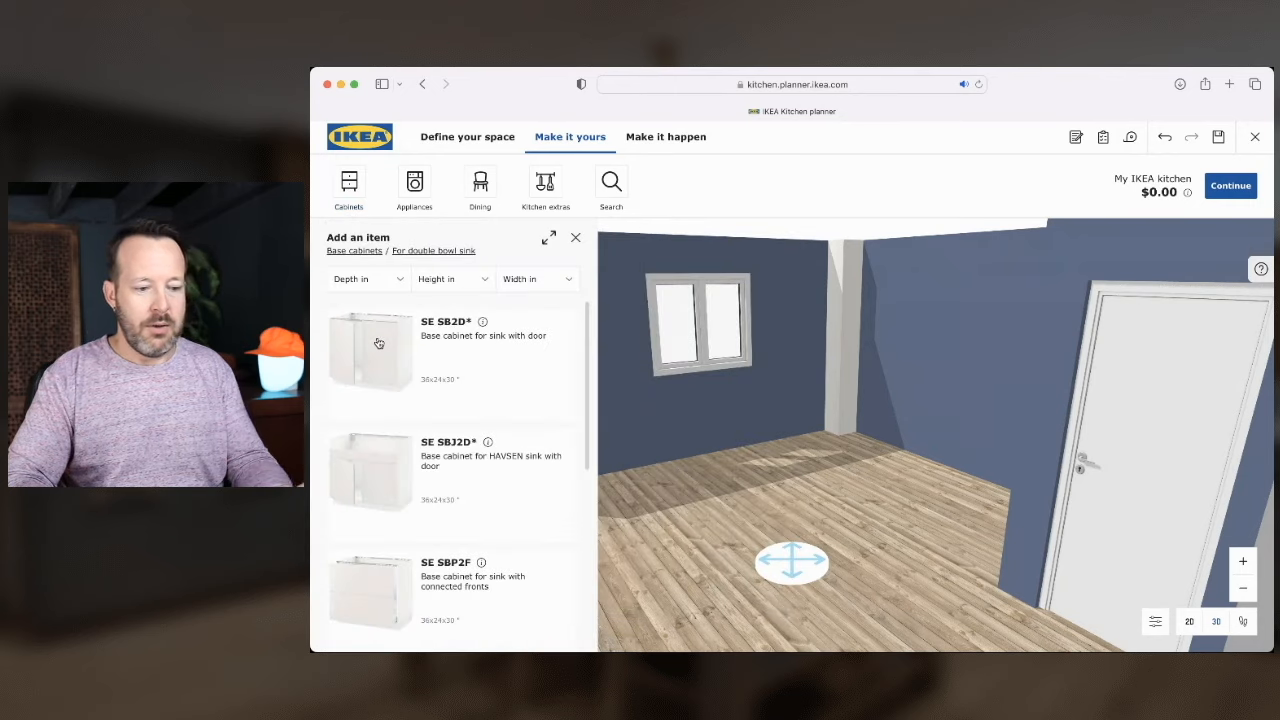
Add the 36x24x30 inch SE SB2D base cabinet for sink with door and place it against the wall below the double window
click(471, 289)
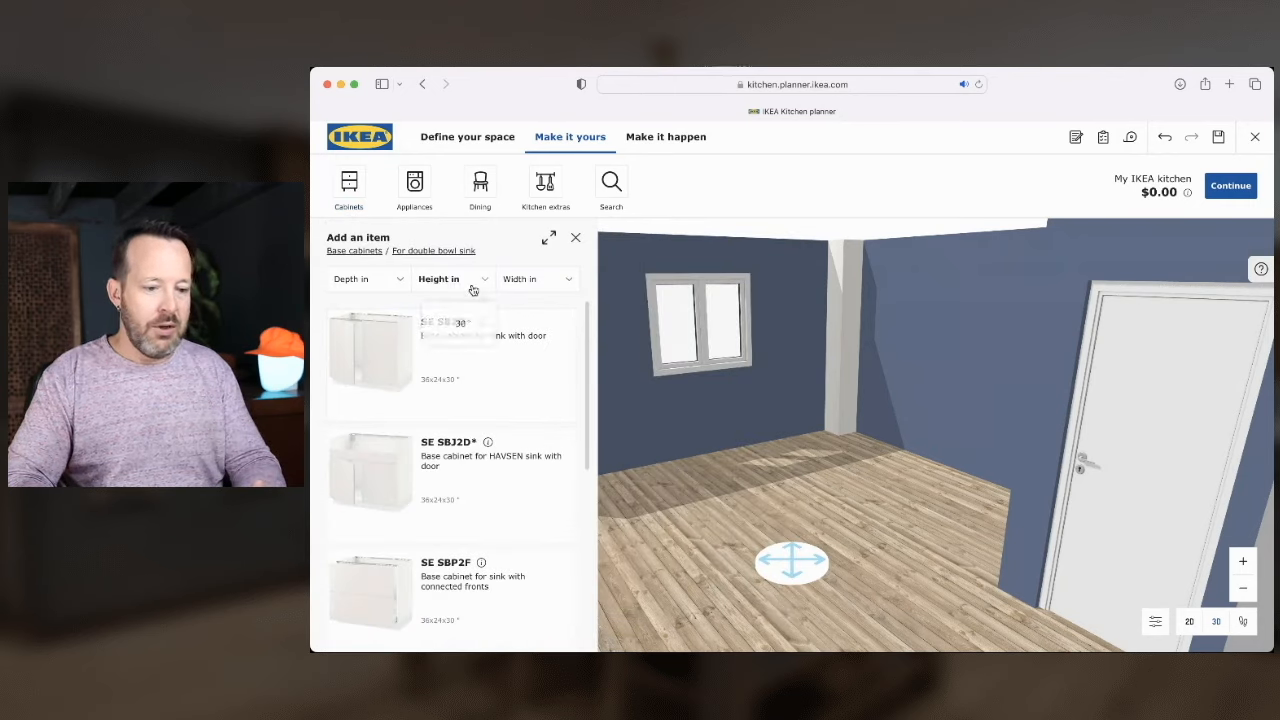
click(540, 286)
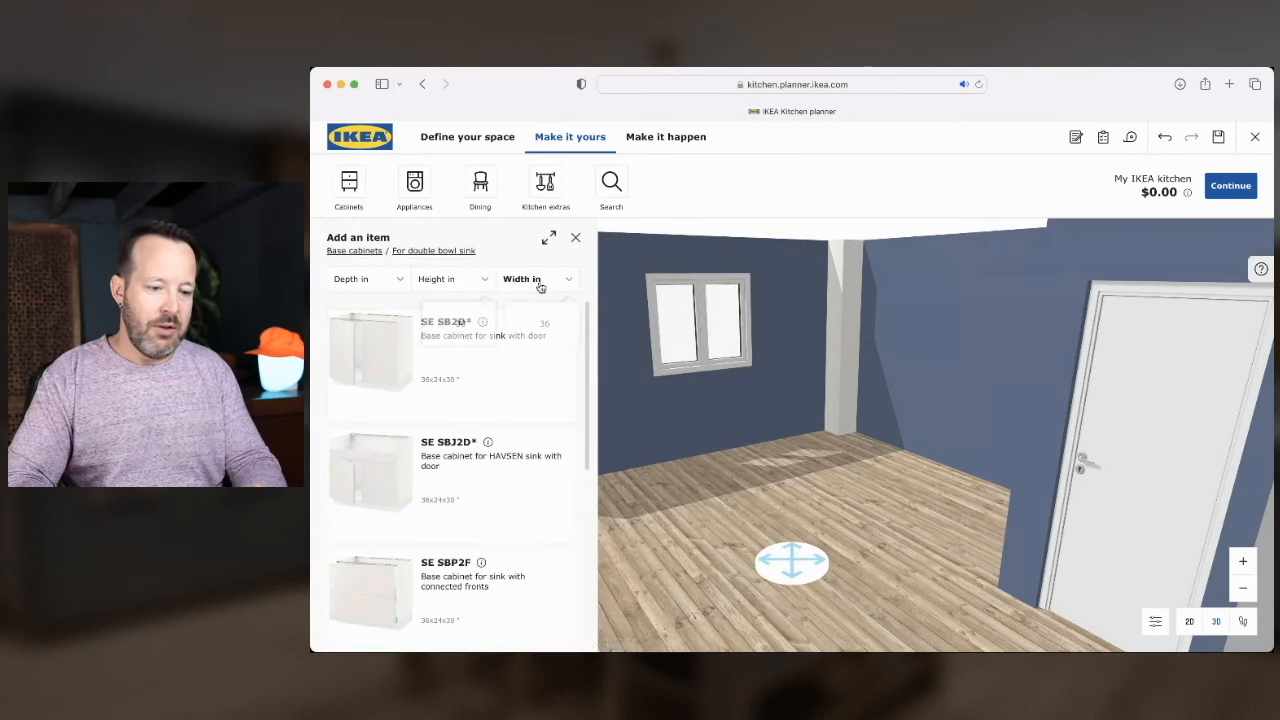
click(535, 279)
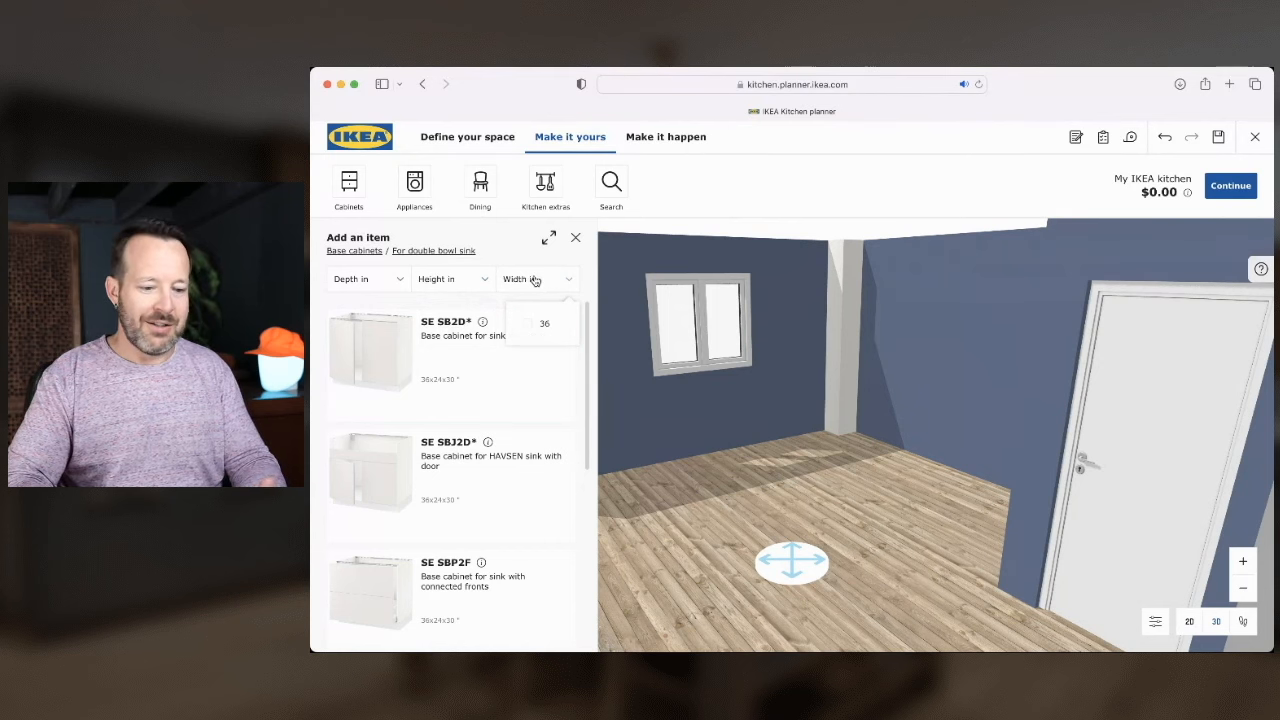
click(422, 358)
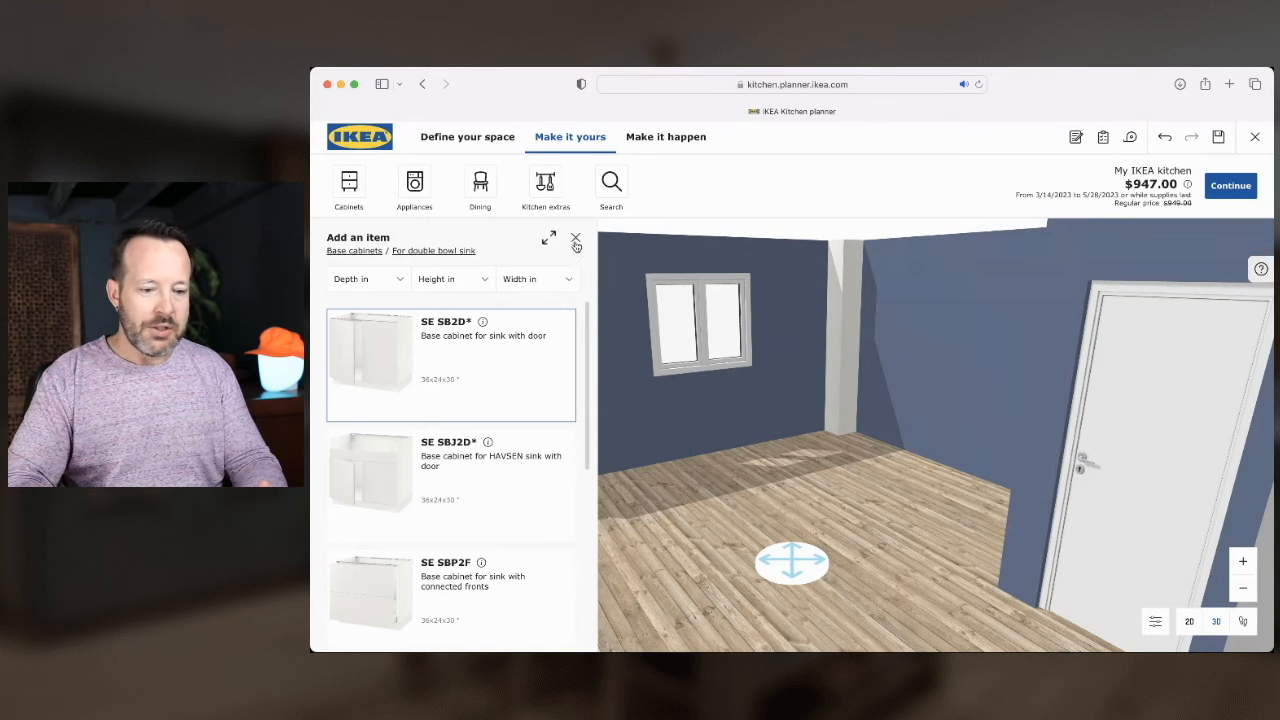
drag(527, 501, 711, 450)
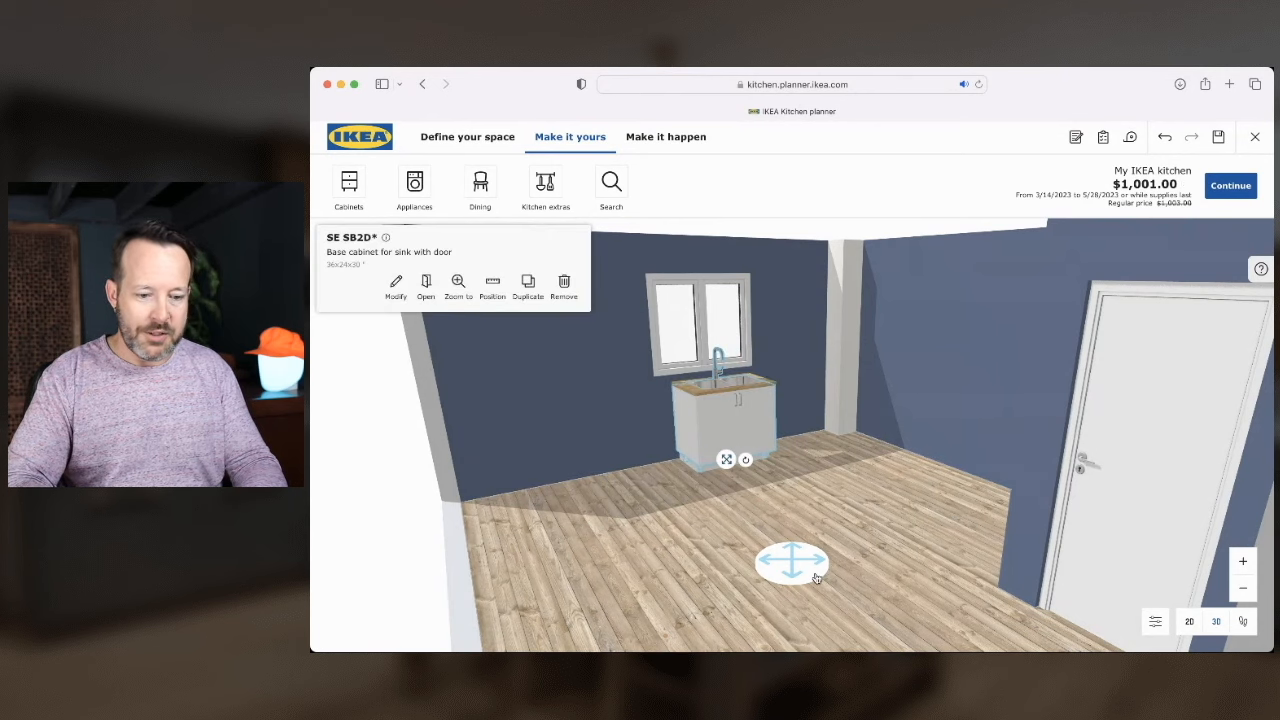
Center the sink cabinet on the double window in the 2D floor plan and return to 3D
click(1189, 622)
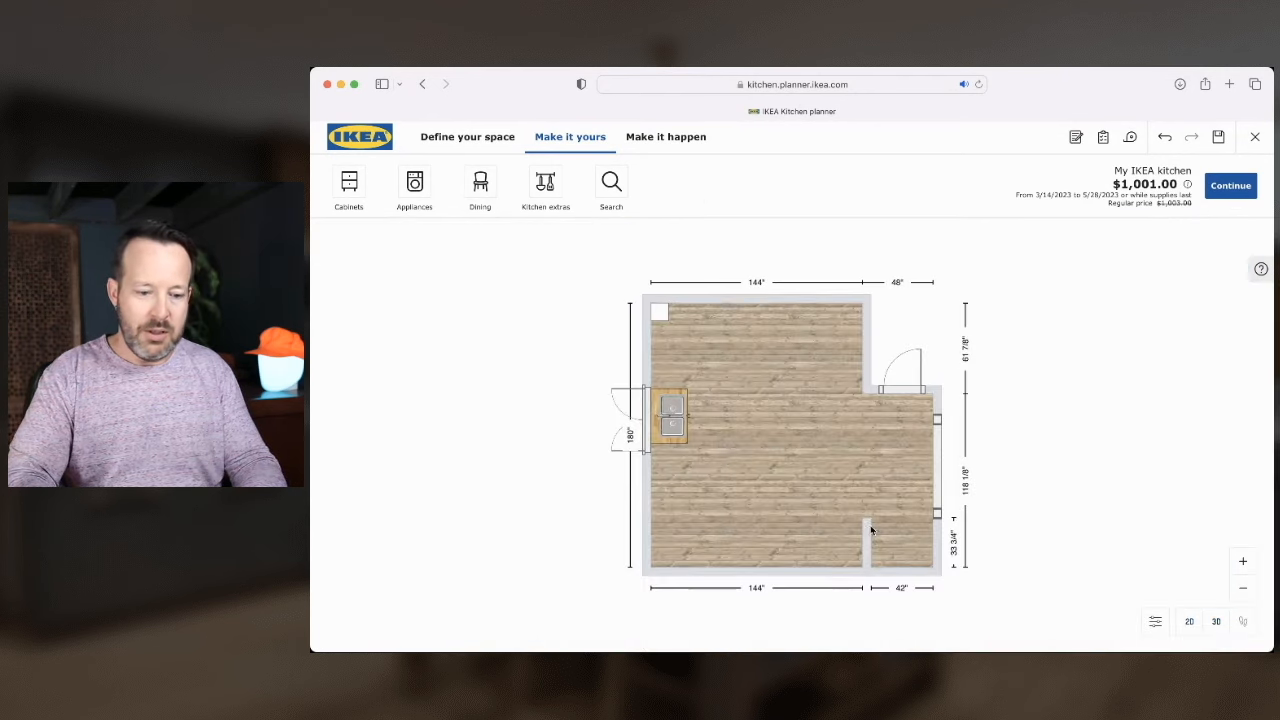
drag(668, 413, 656, 421)
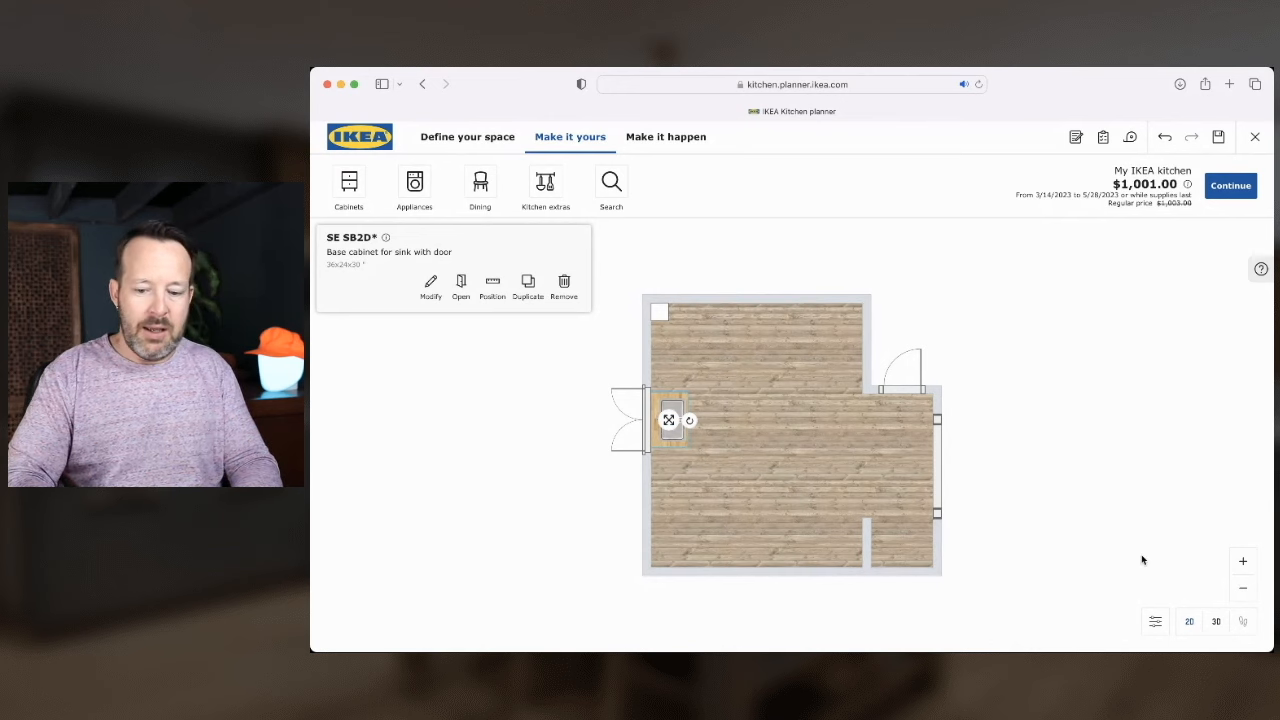
click(1216, 621)
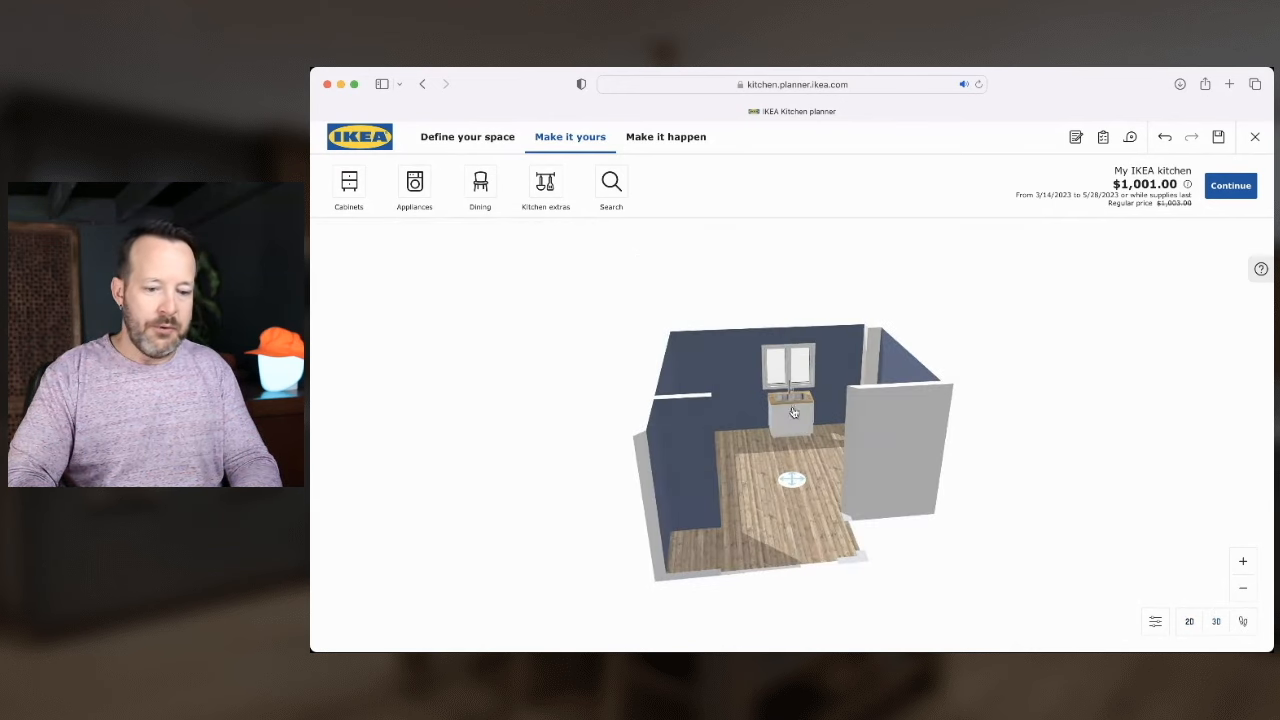
Review the sink base cabinet's modifiable elements, from sink and faucet to countertop, toe kicks, cover panels and frame
click(787, 408)
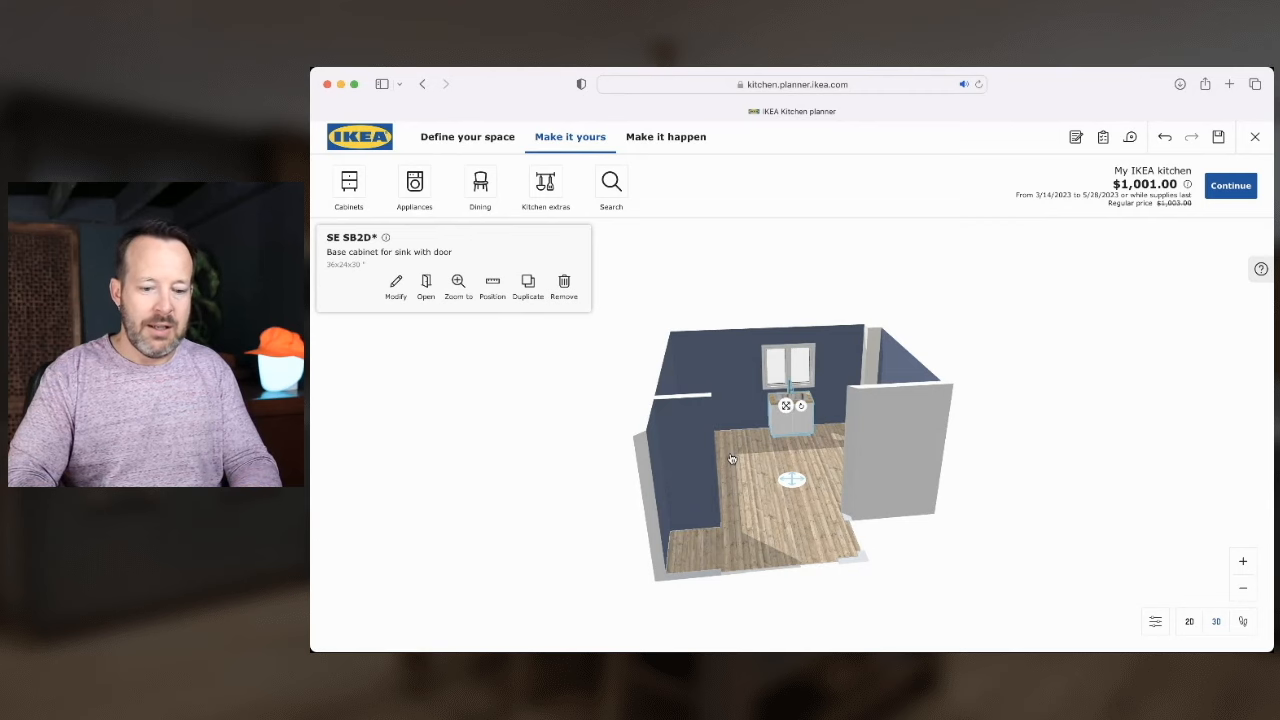
scroll(731, 458, up, 5)
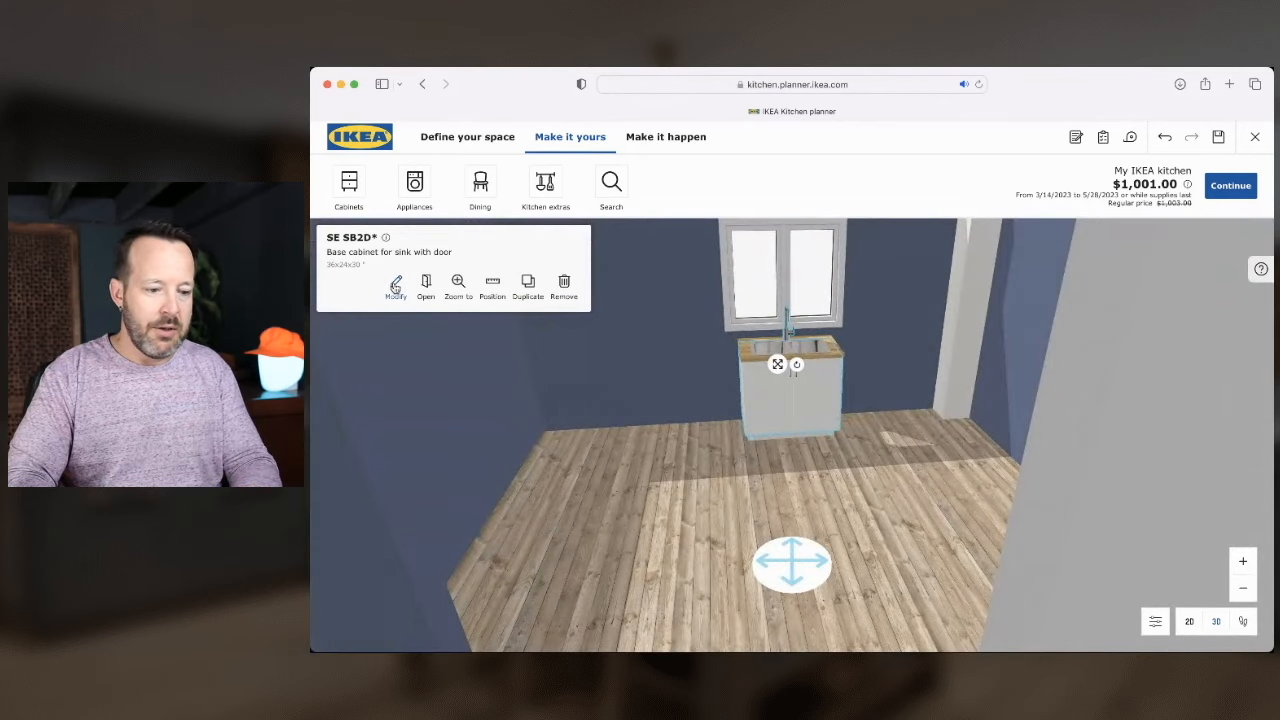
click(396, 285)
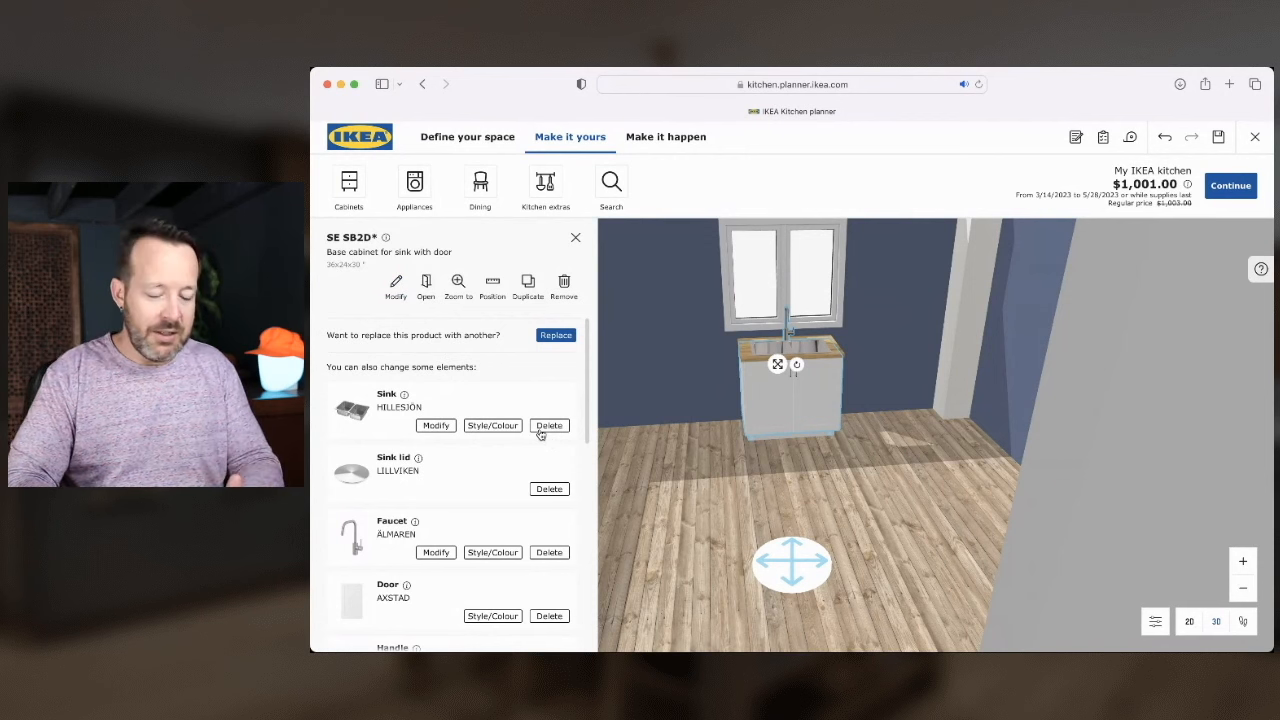
scroll(515, 430, down, 3)
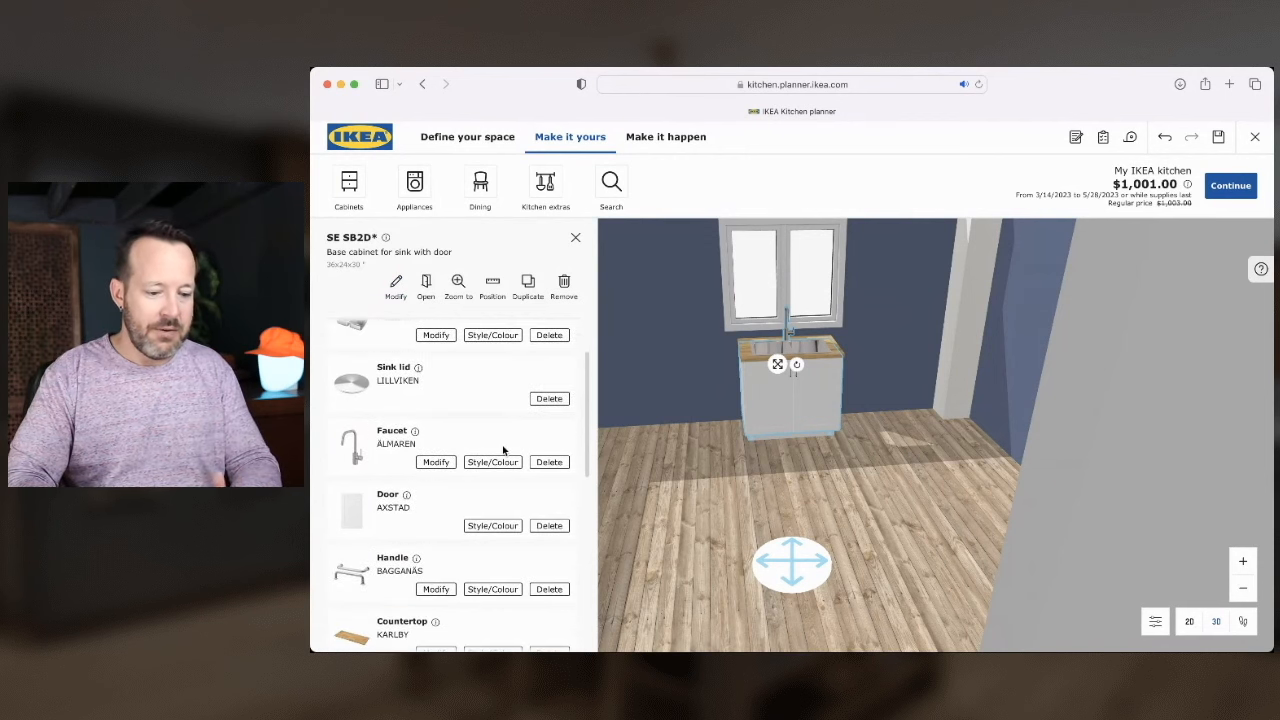
scroll(505, 449, down, 3)
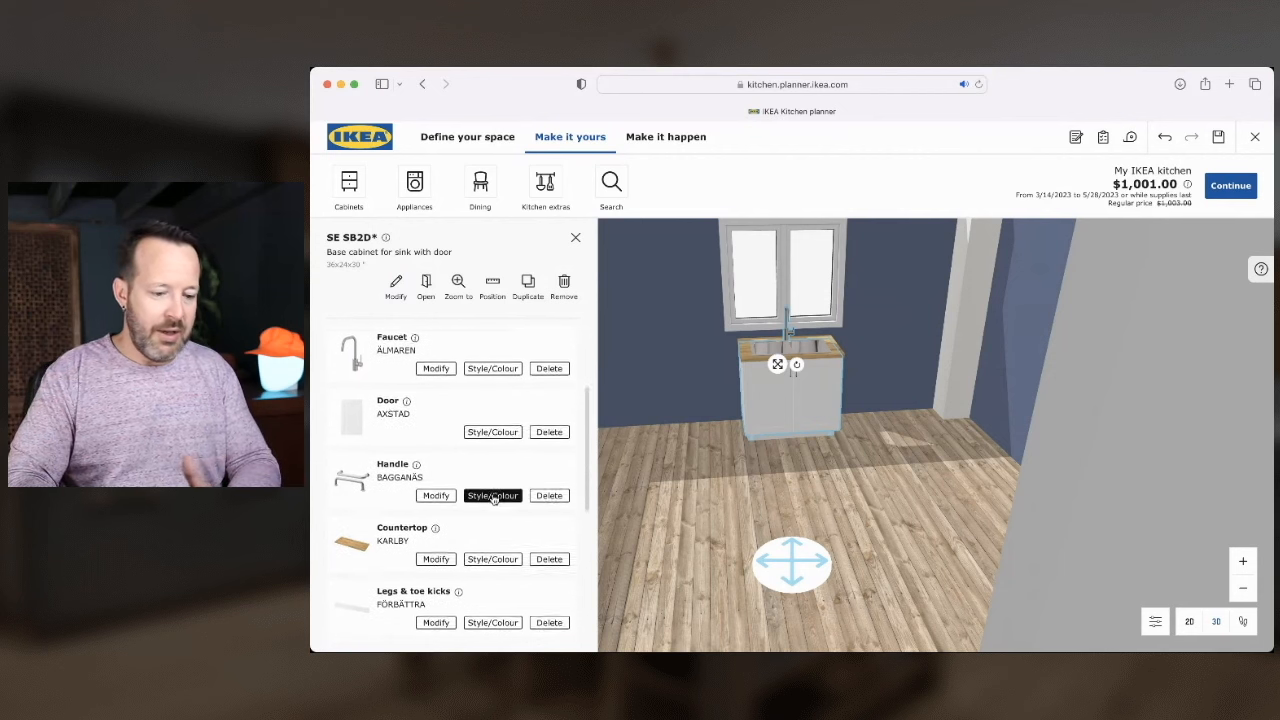
scroll(496, 485, down, 6)
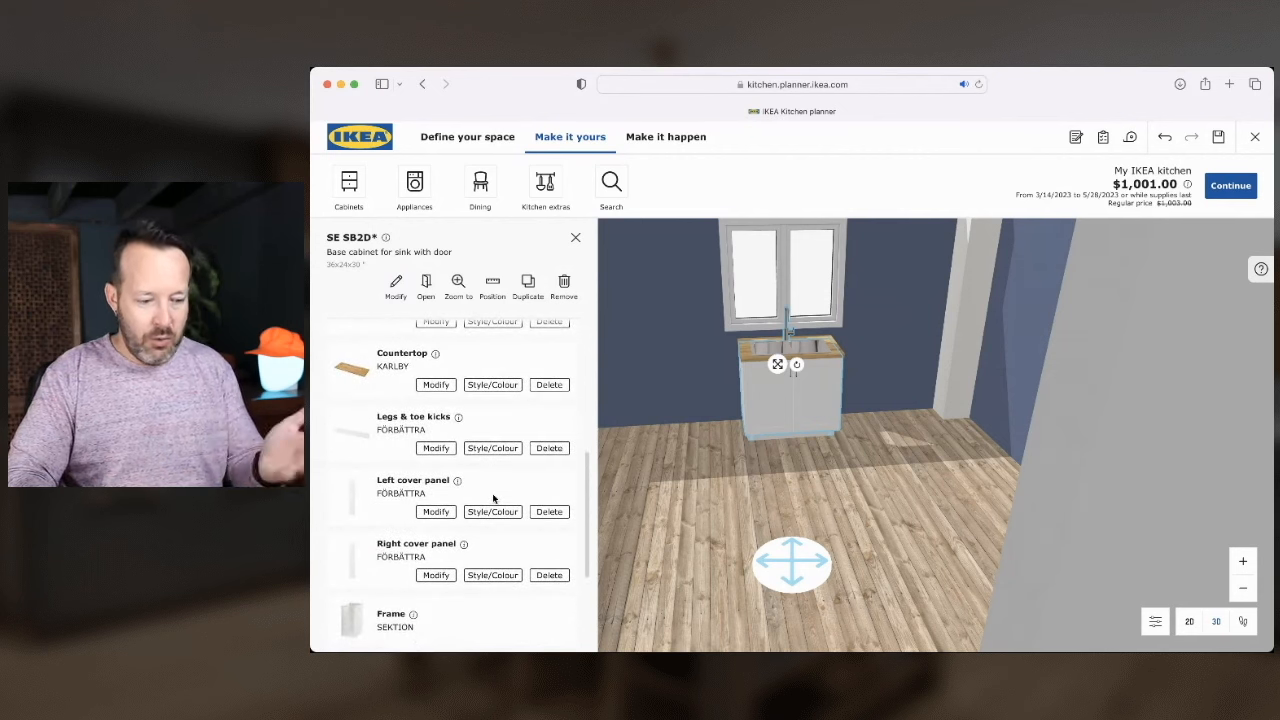
scroll(492, 498, down, 2)
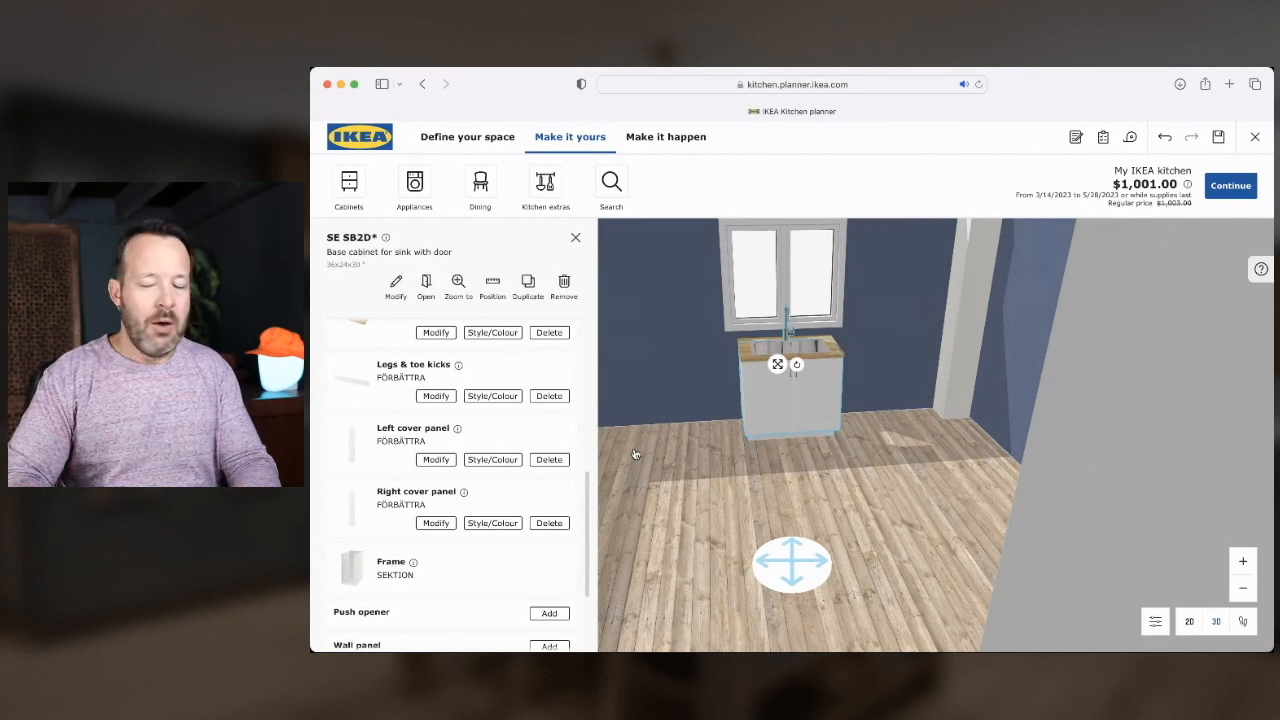
click(576, 241)
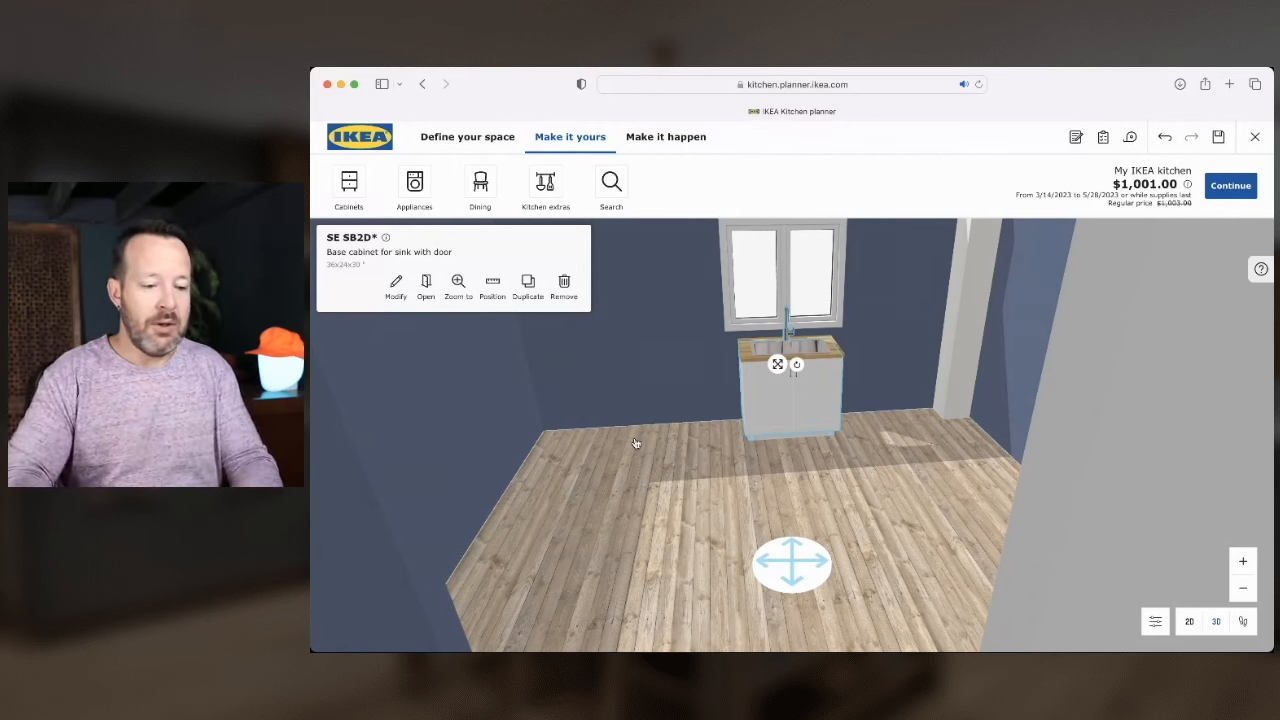
Look through the resizable generic appliances offered under Freestanding, Use your own
click(428, 192)
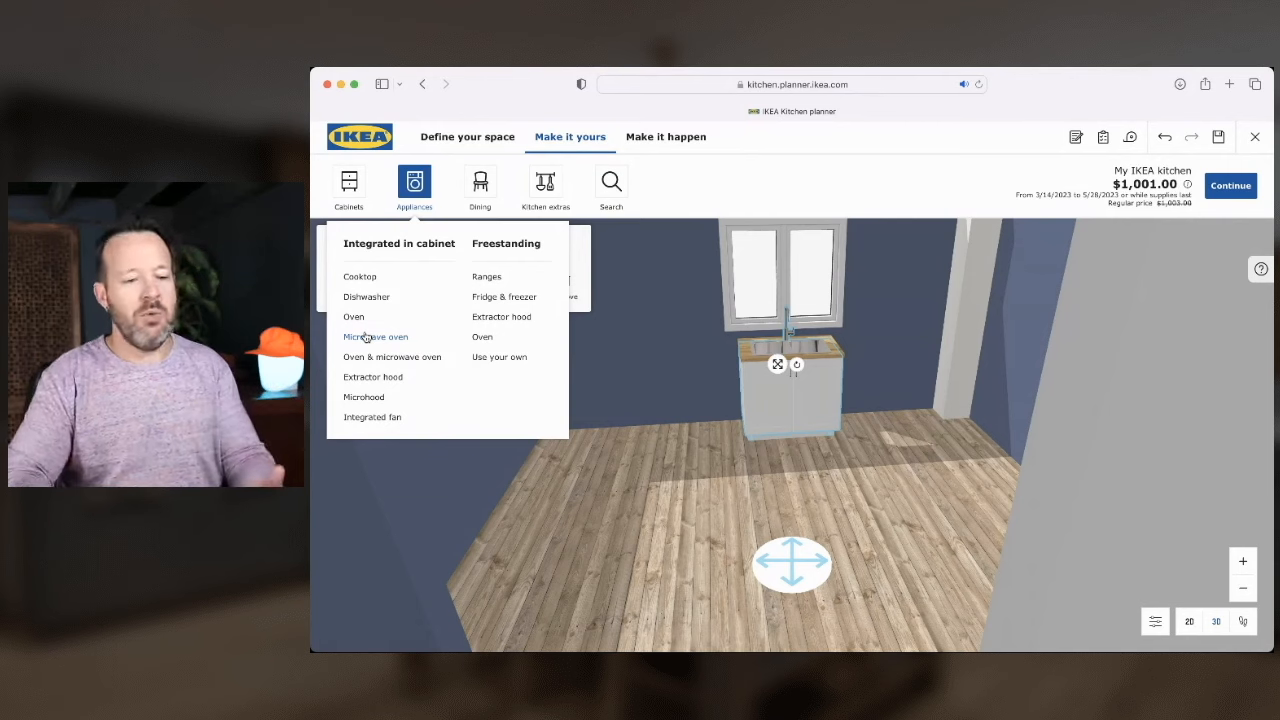
click(496, 360)
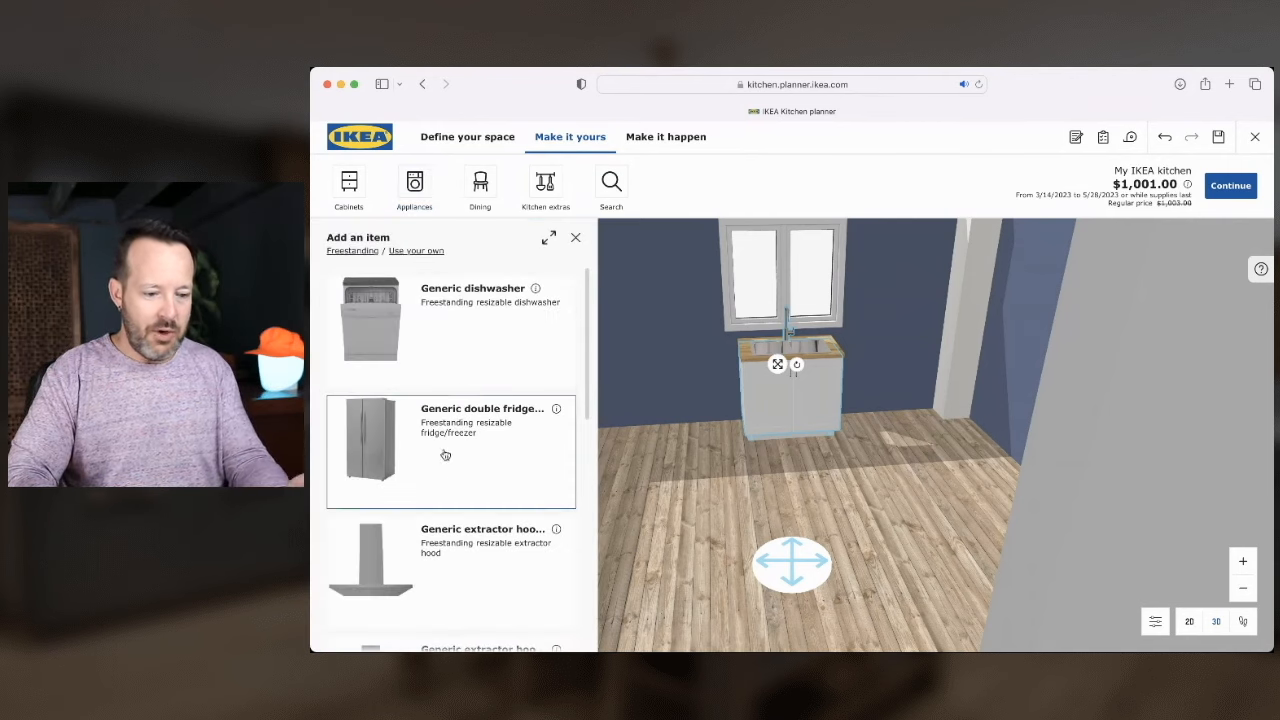
scroll(455, 414, down, 2)
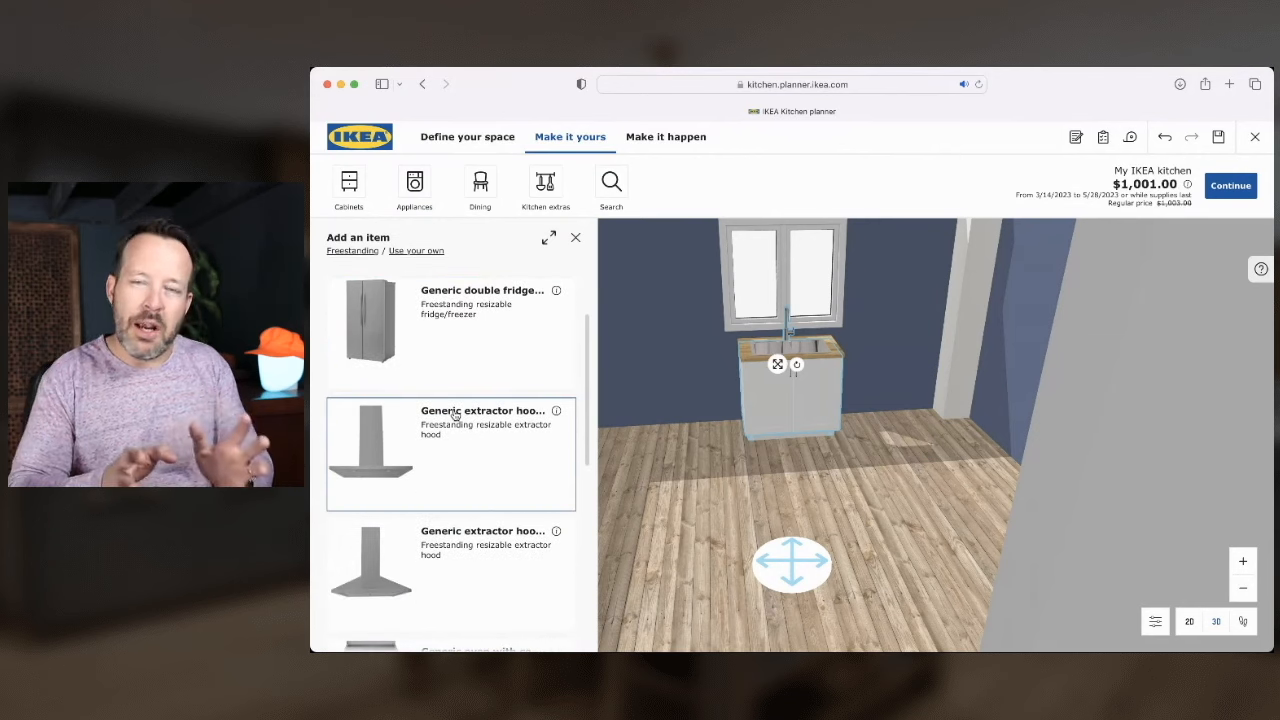
click(575, 238)
Add a 24-inch ESSENTIELL integrated dishwasher against the window wall, directly to the left of the sink cabinet
click(412, 192)
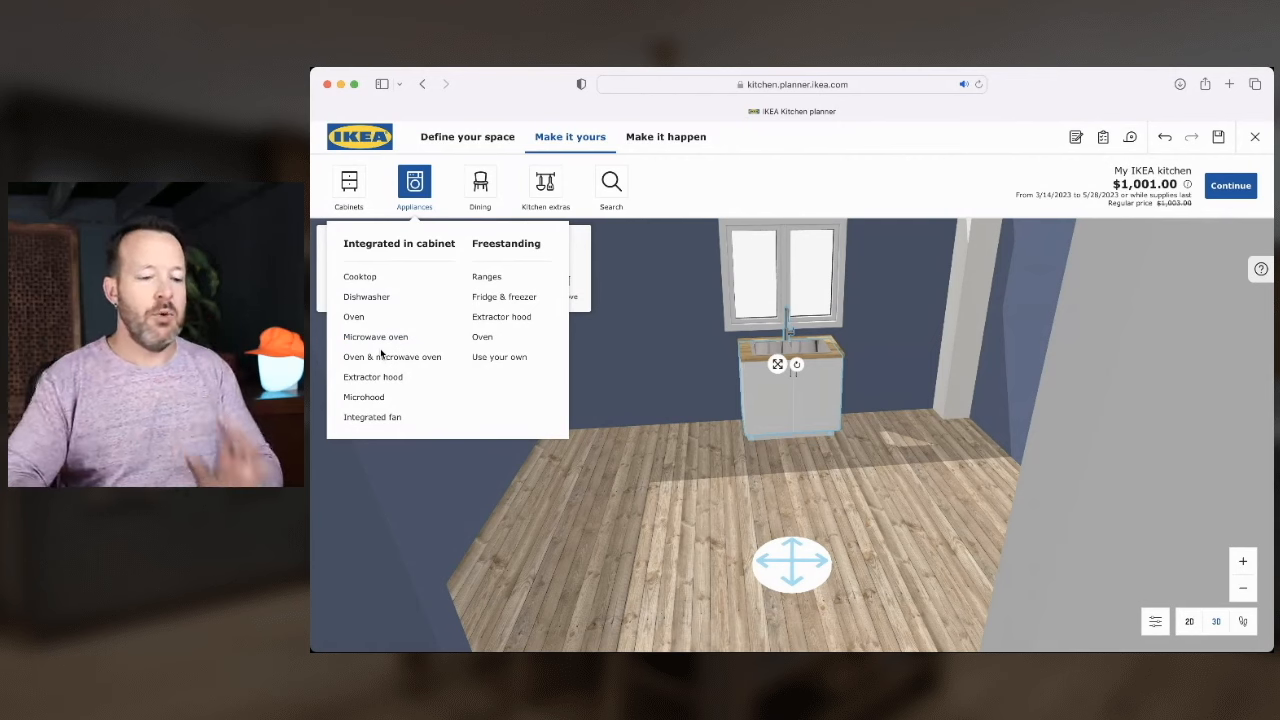
click(366, 297)
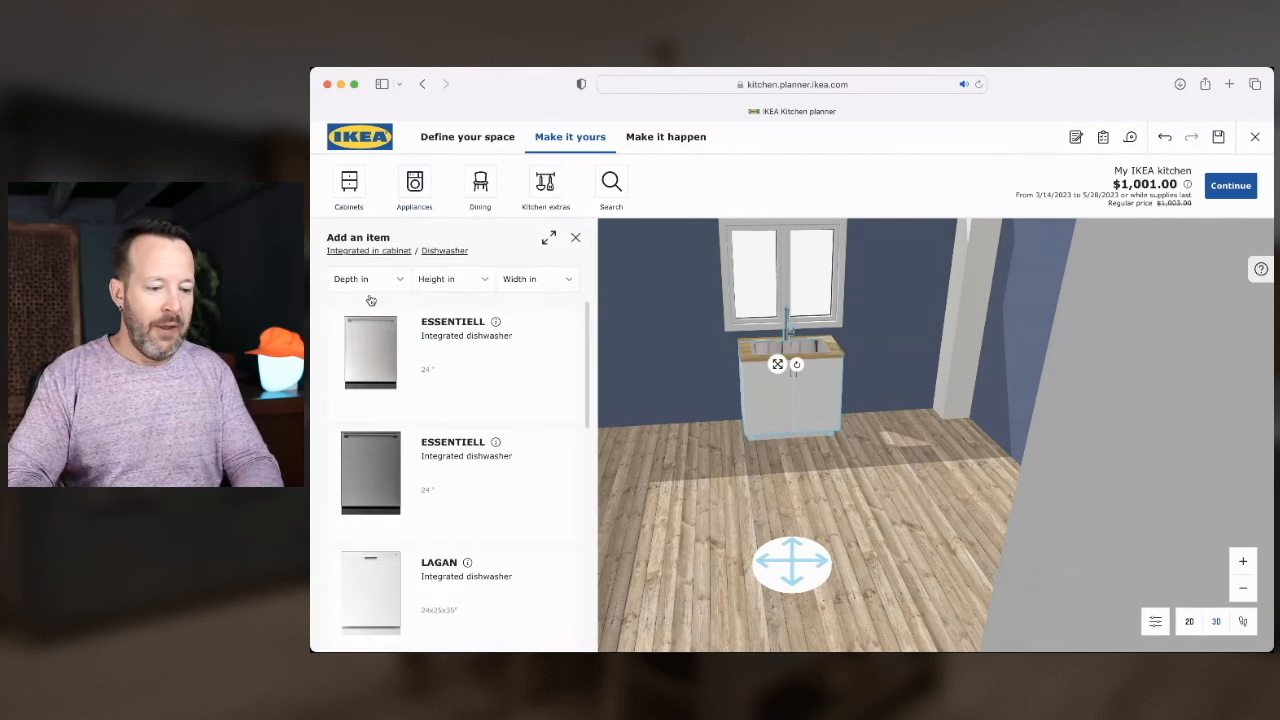
scroll(475, 350, down, 2)
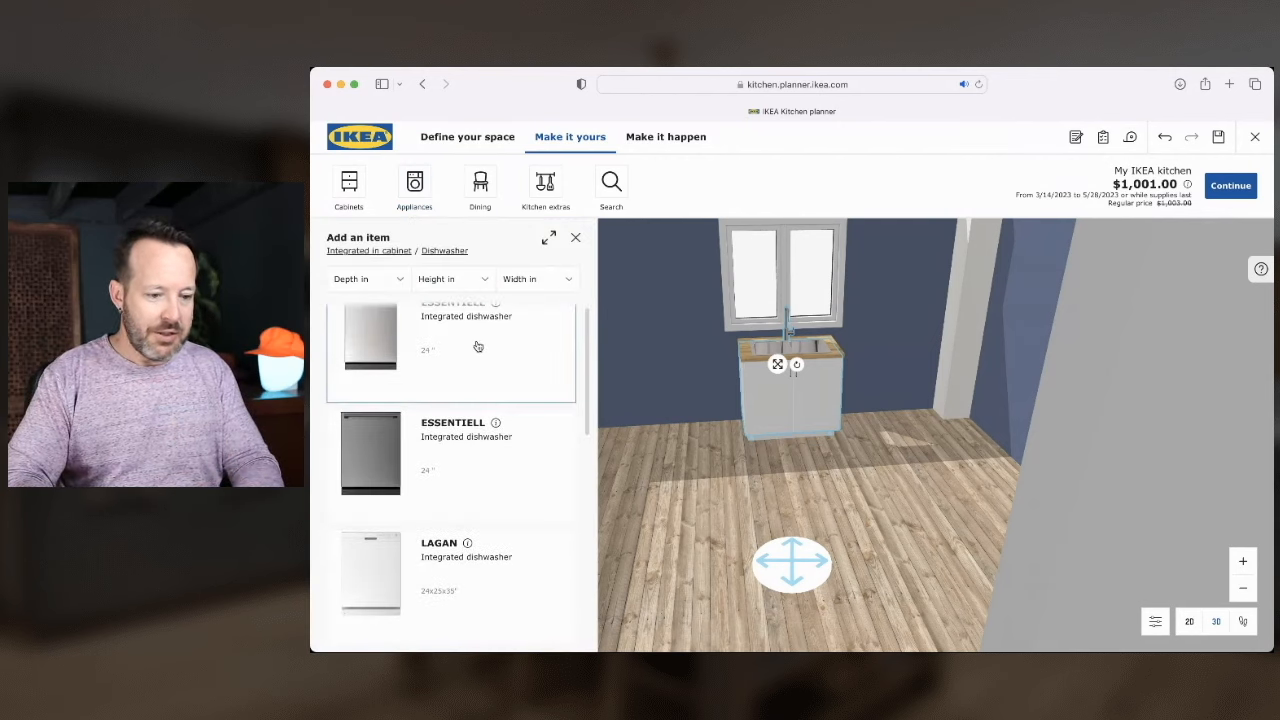
scroll(461, 477, down, 5)
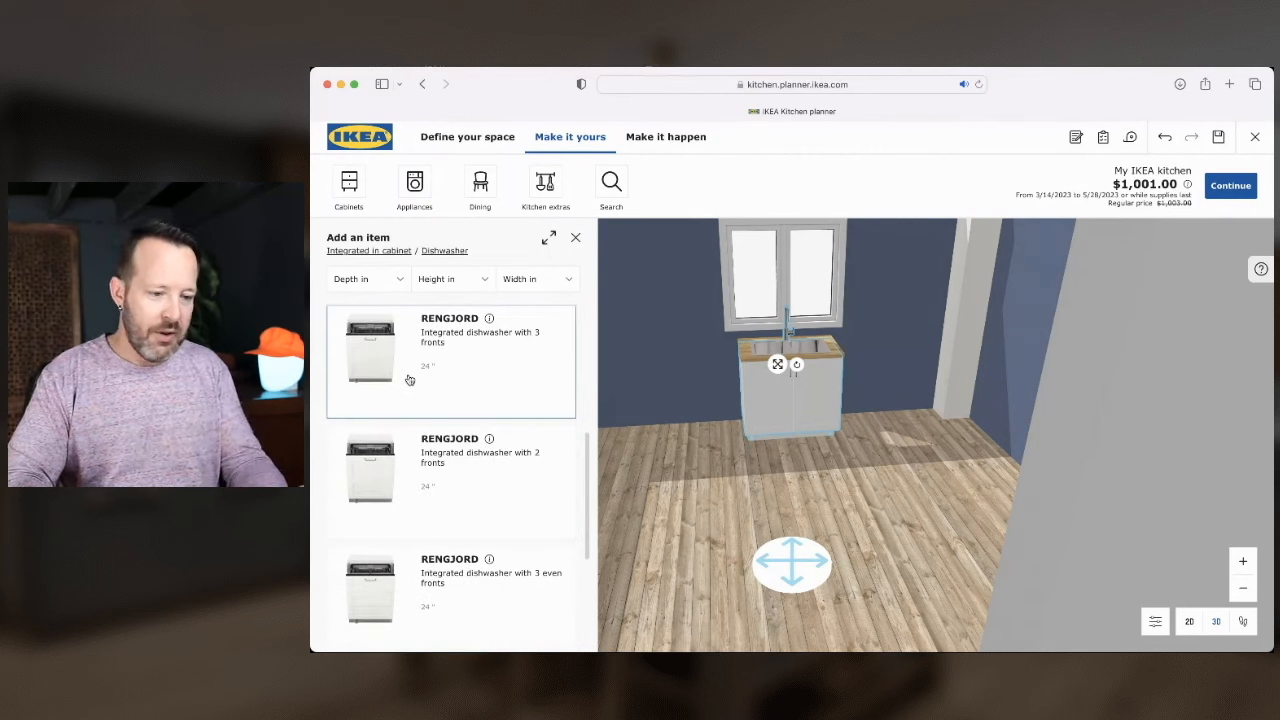
scroll(430, 472, down, 5)
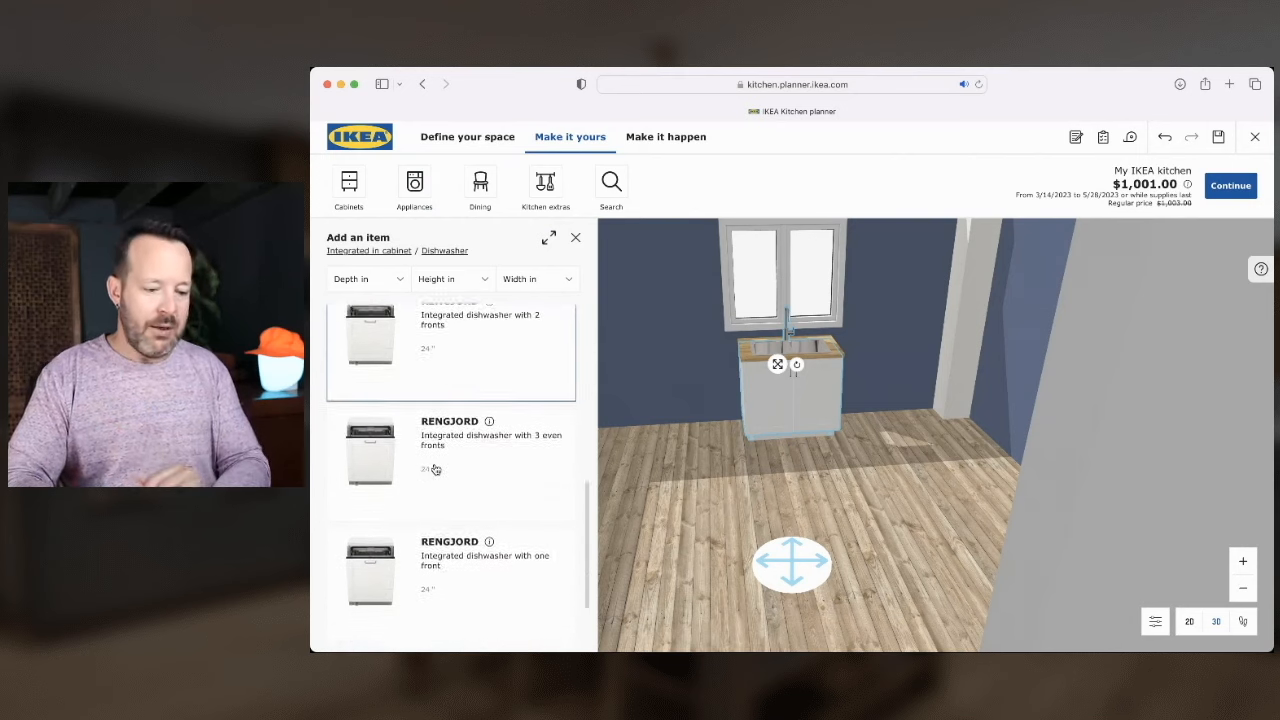
scroll(433, 470, up, 5)
scroll(434, 470, up, 3)
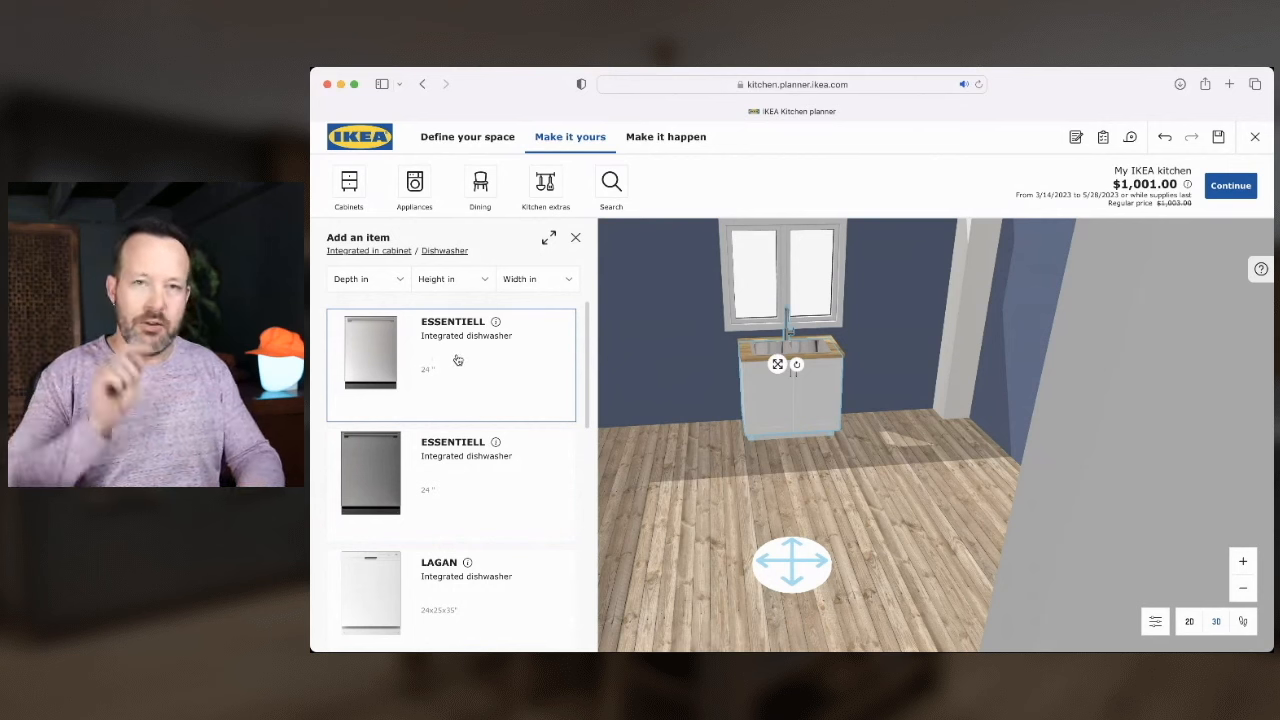
drag(423, 366, 714, 425)
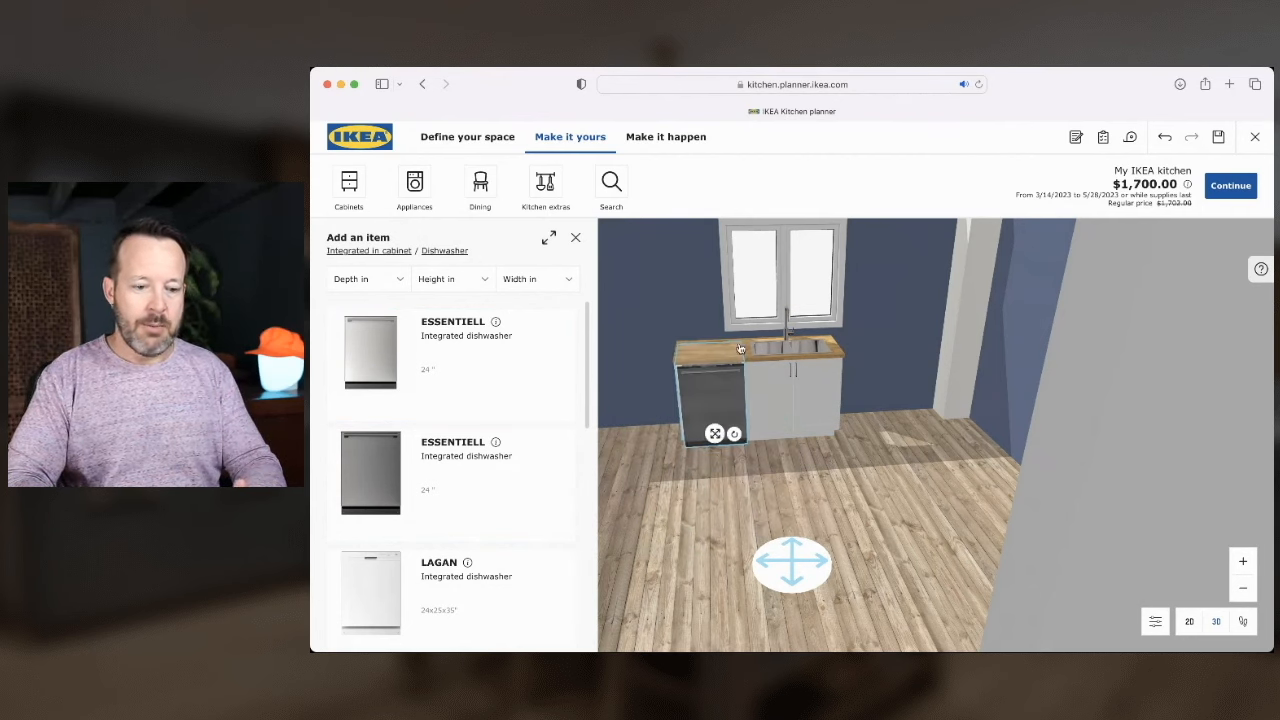
click(573, 239)
click(688, 497)
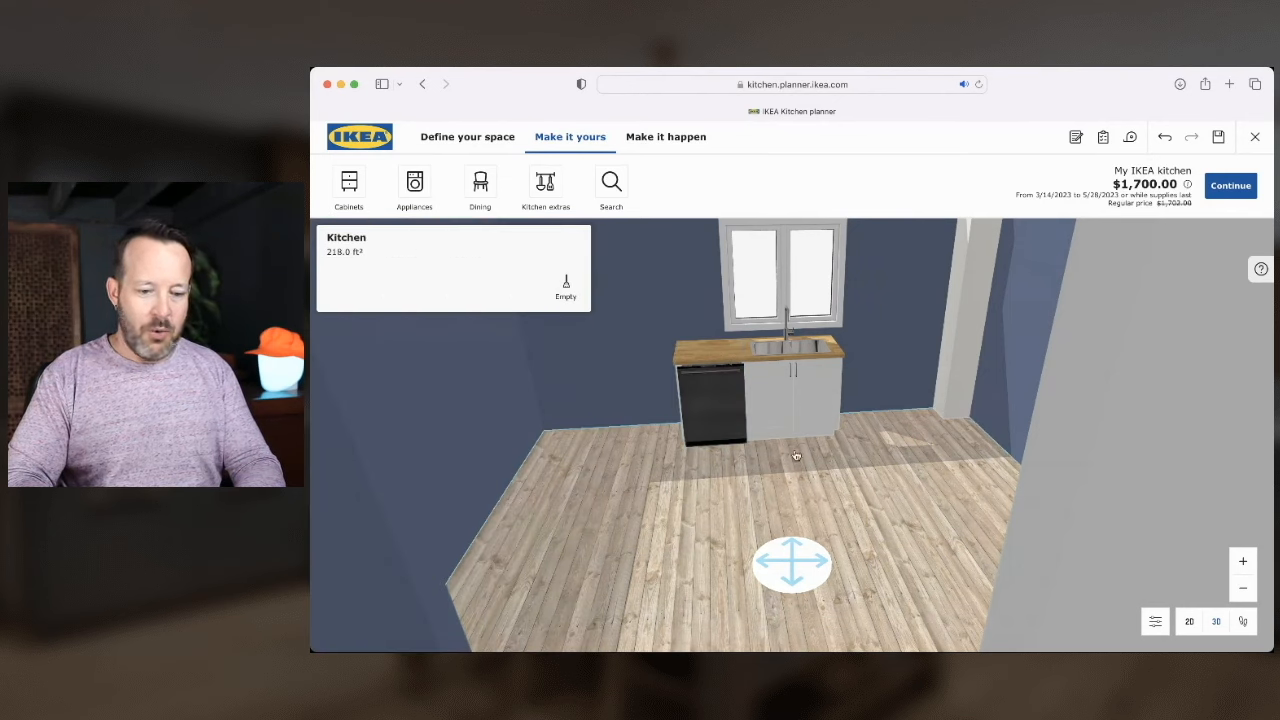
Check the sink cabinet's element list for its countertop and cover panels now that the dishwasher adjoins it
click(795, 407)
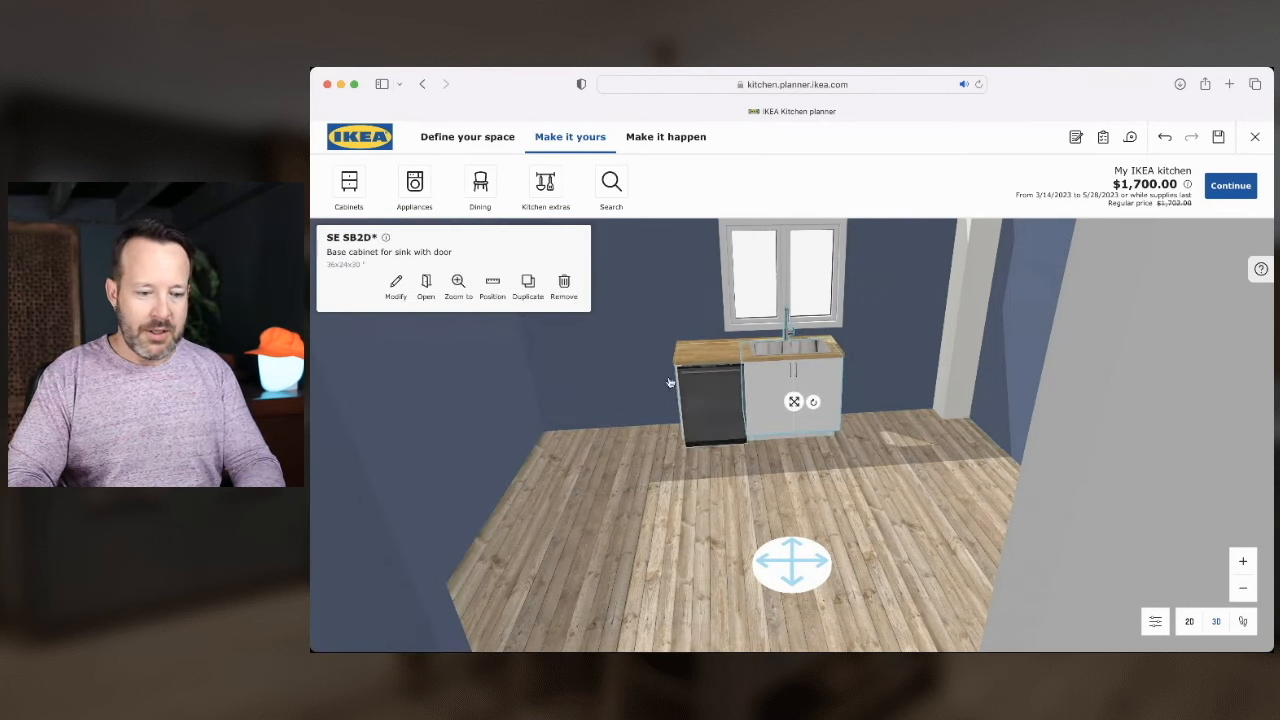
click(397, 286)
scroll(456, 452, down, 5)
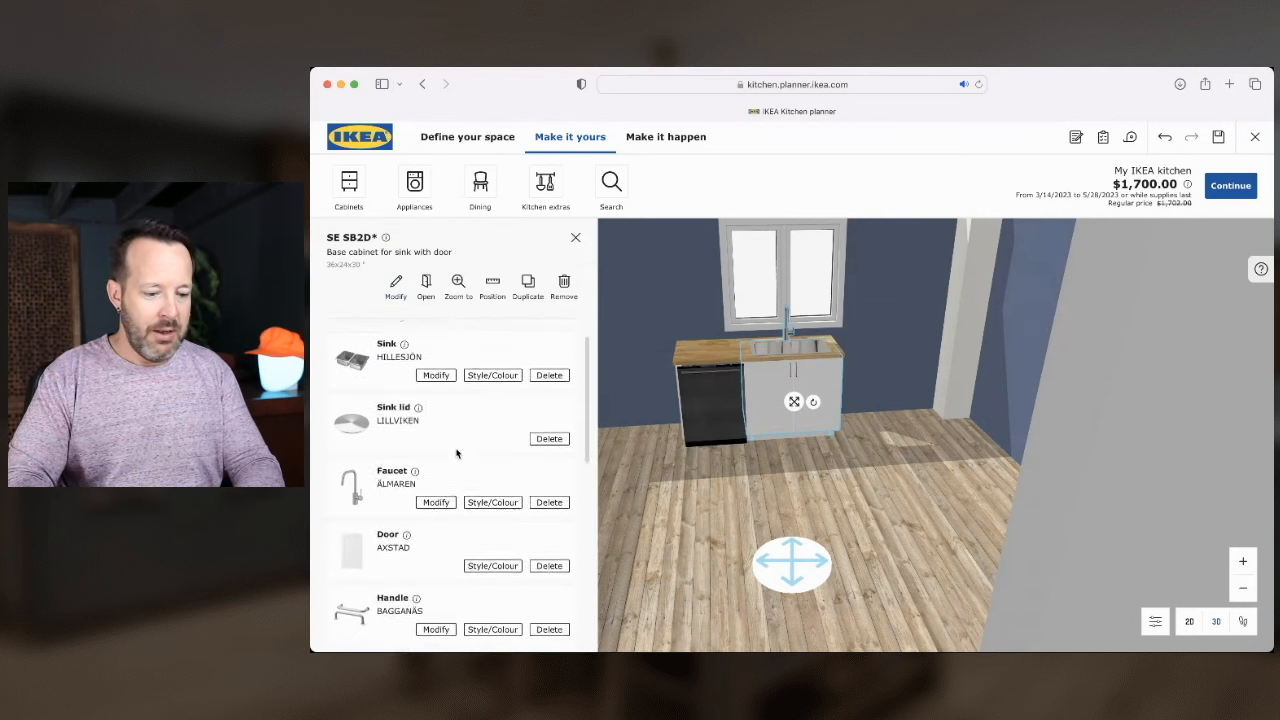
scroll(456, 452, down, 3)
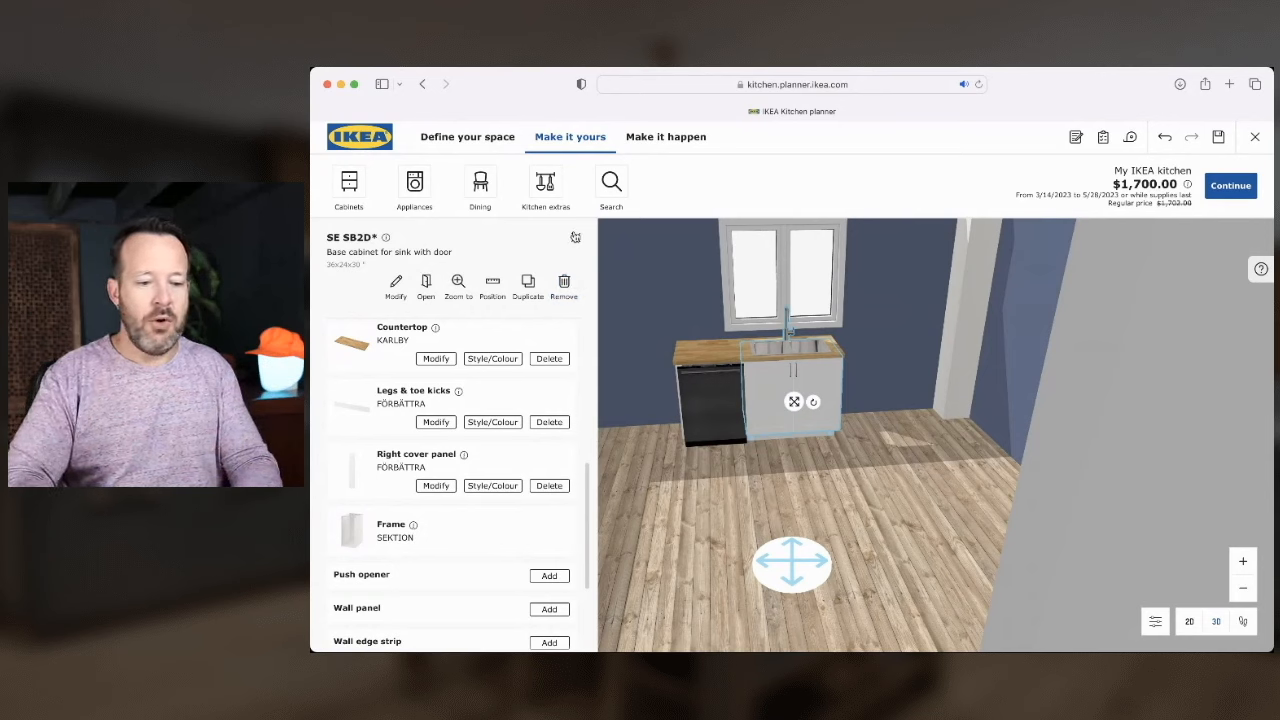
Measure the gap along the window wall between the dishwasher's outer side and the adjacent room corner
click(350, 188)
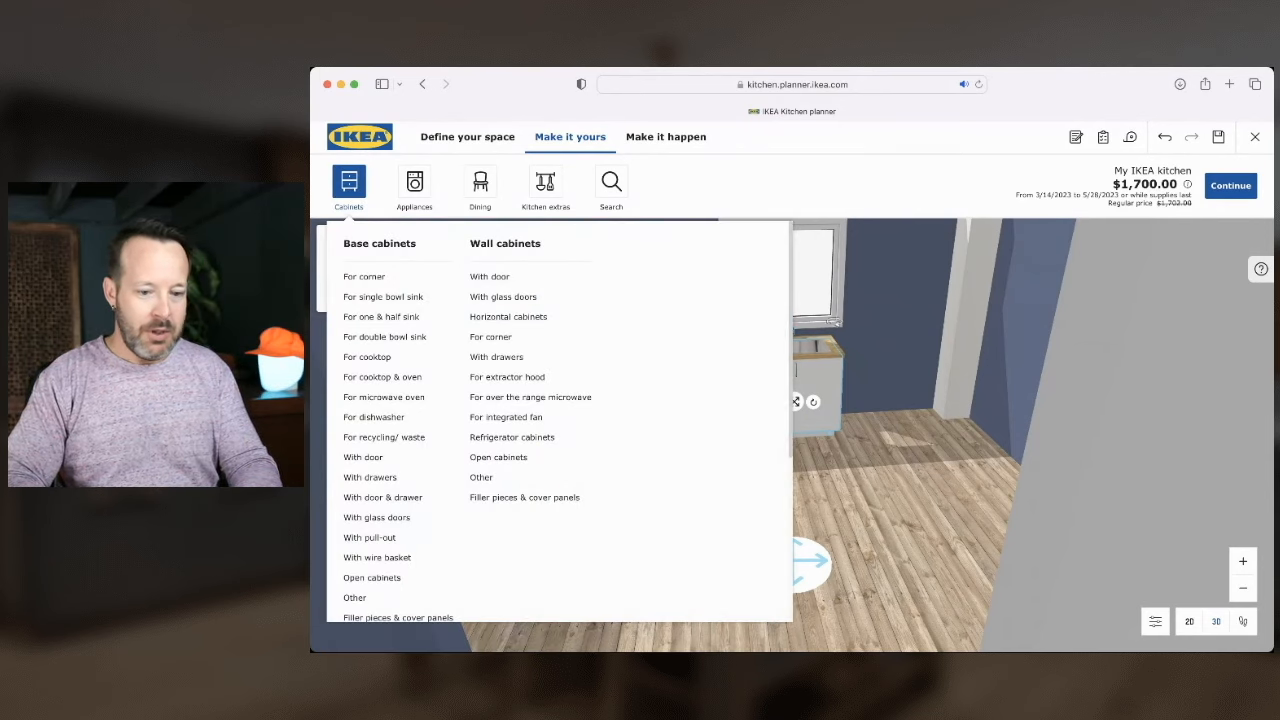
click(1190, 624)
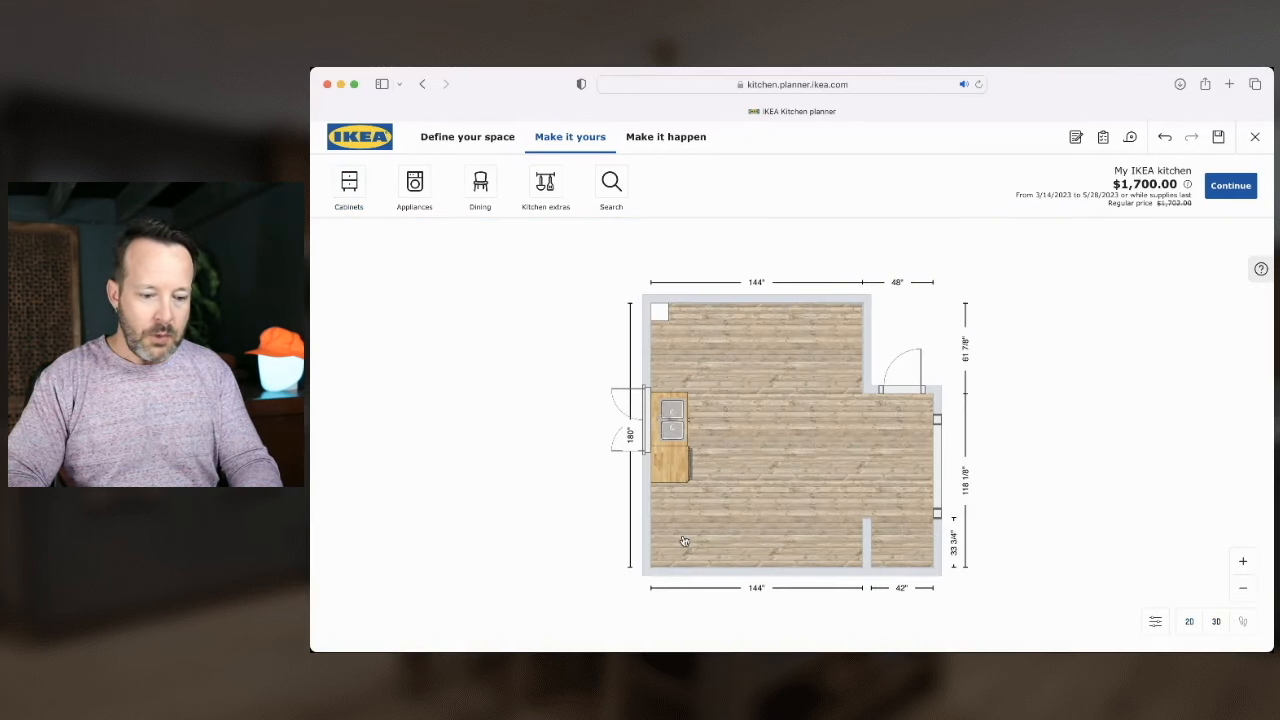
click(1130, 137)
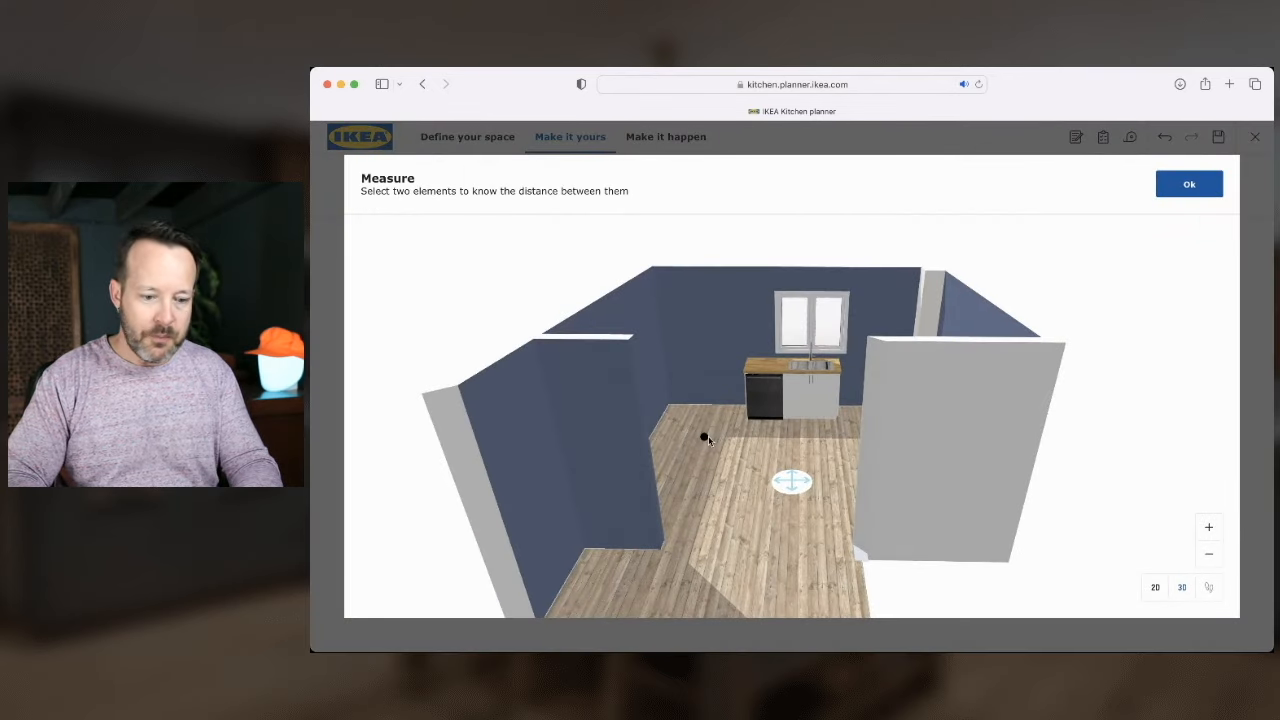
drag(707, 436, 720, 437)
drag(787, 483, 793, 435)
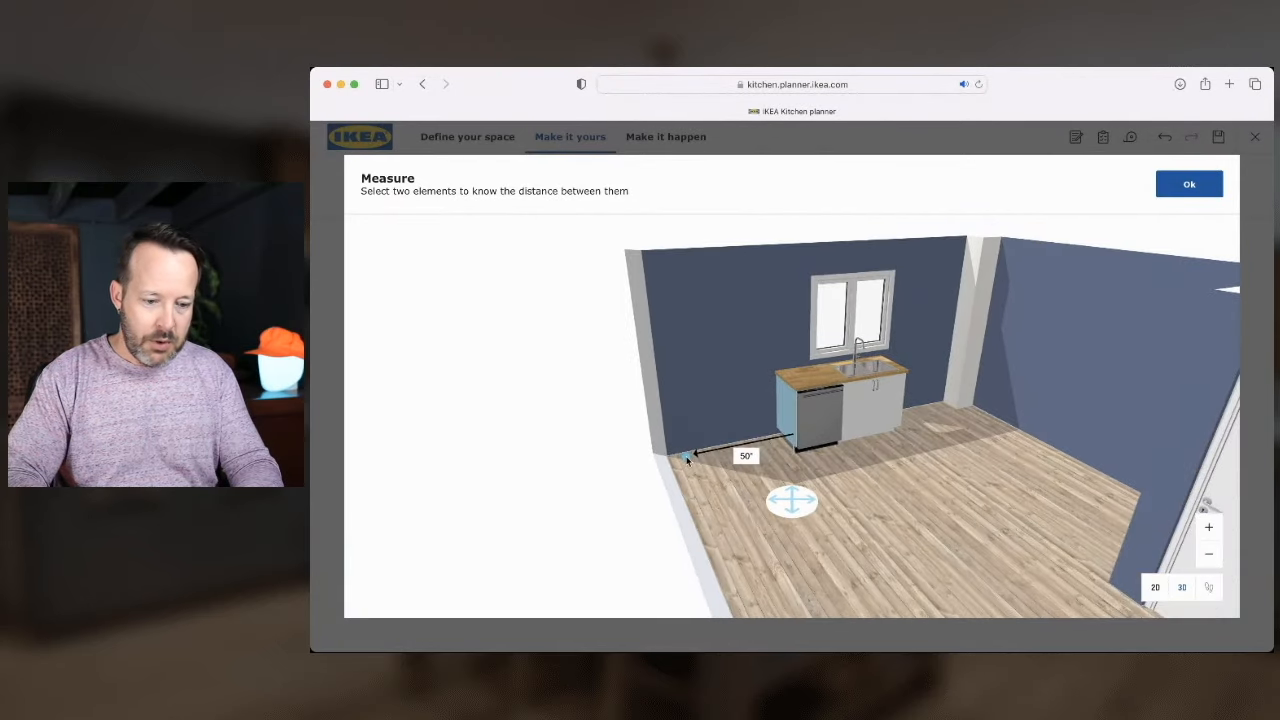
click(686, 456)
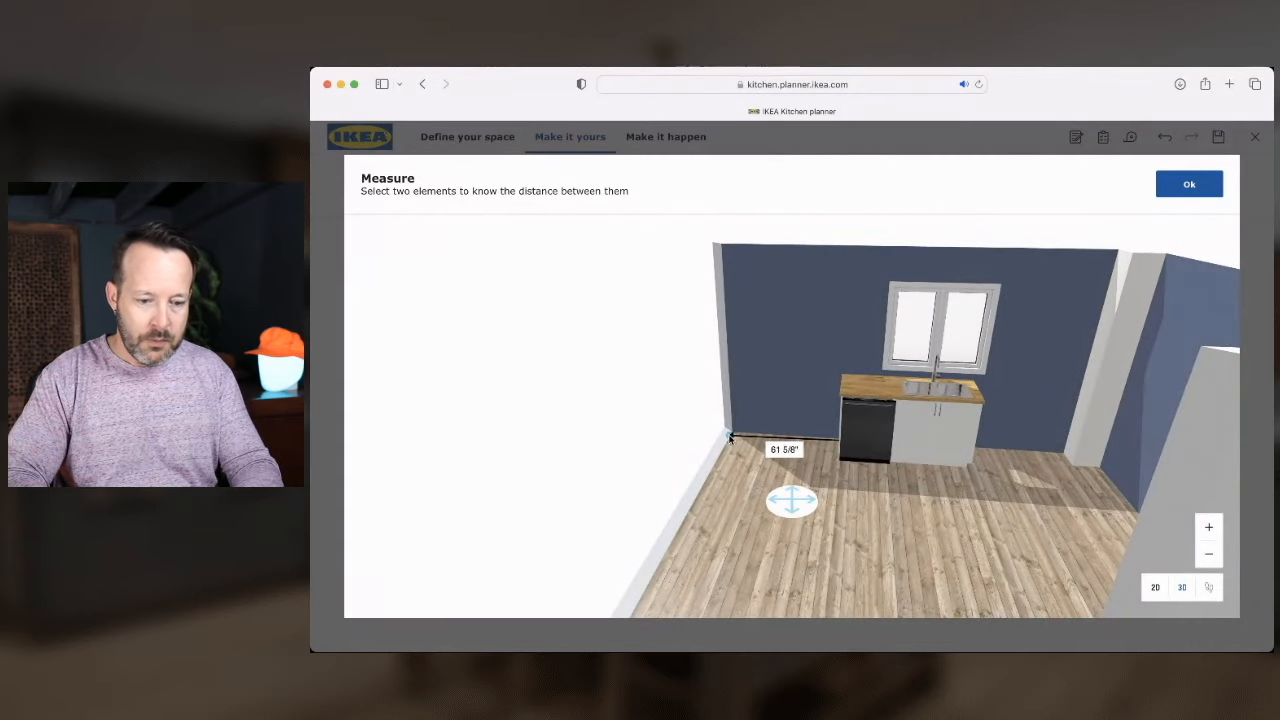
click(720, 444)
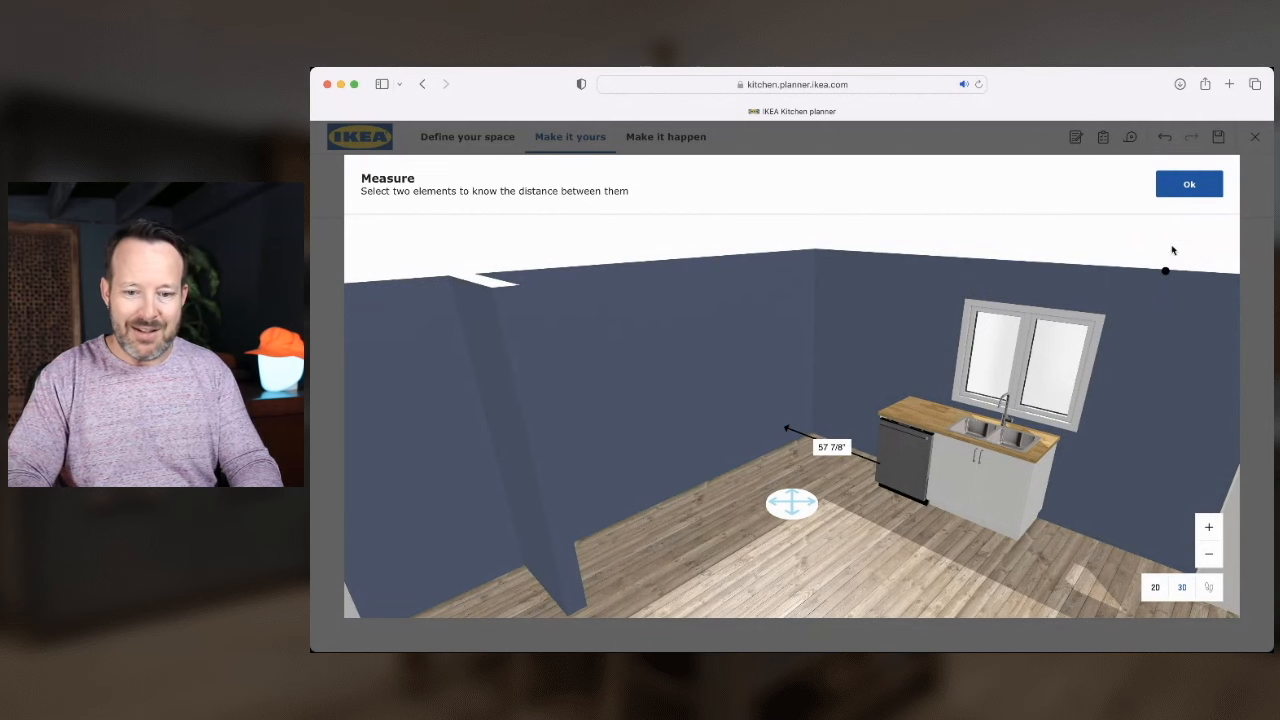
click(1190, 185)
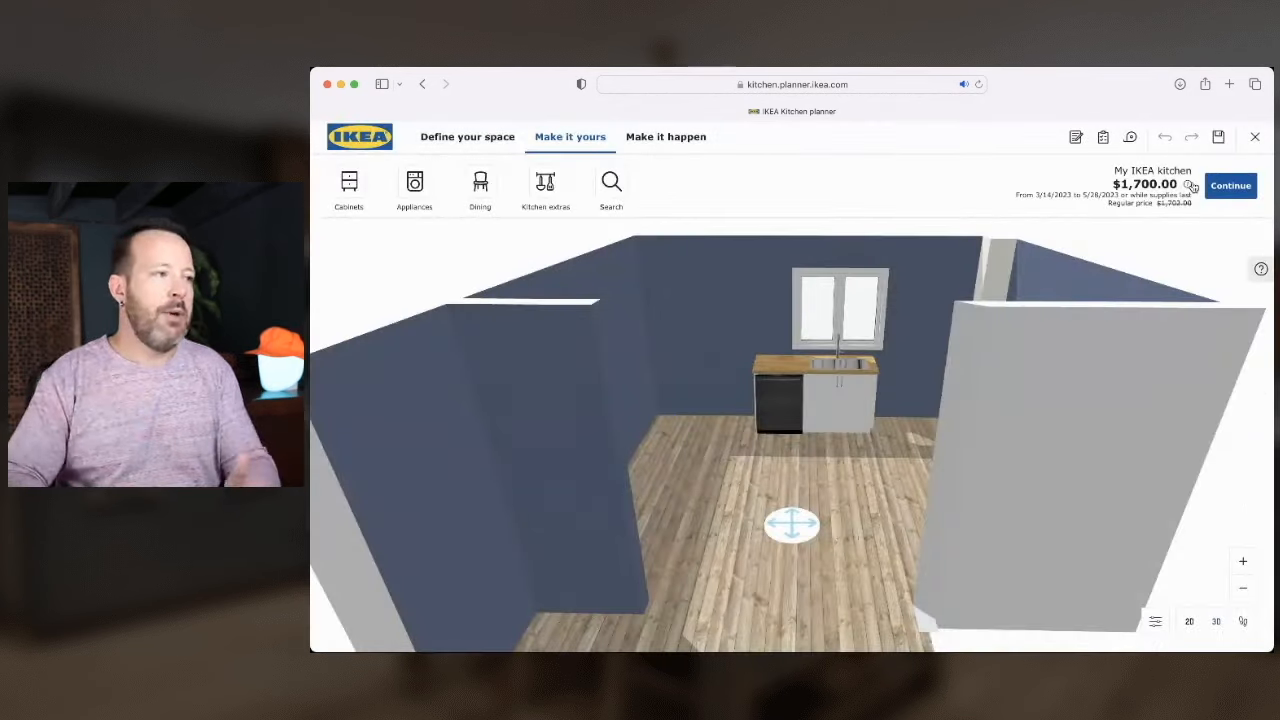
Add the 38x24x30 inch SE CBC corner base cabinet with carousel in the room corner to the left of the dishwasher
click(350, 190)
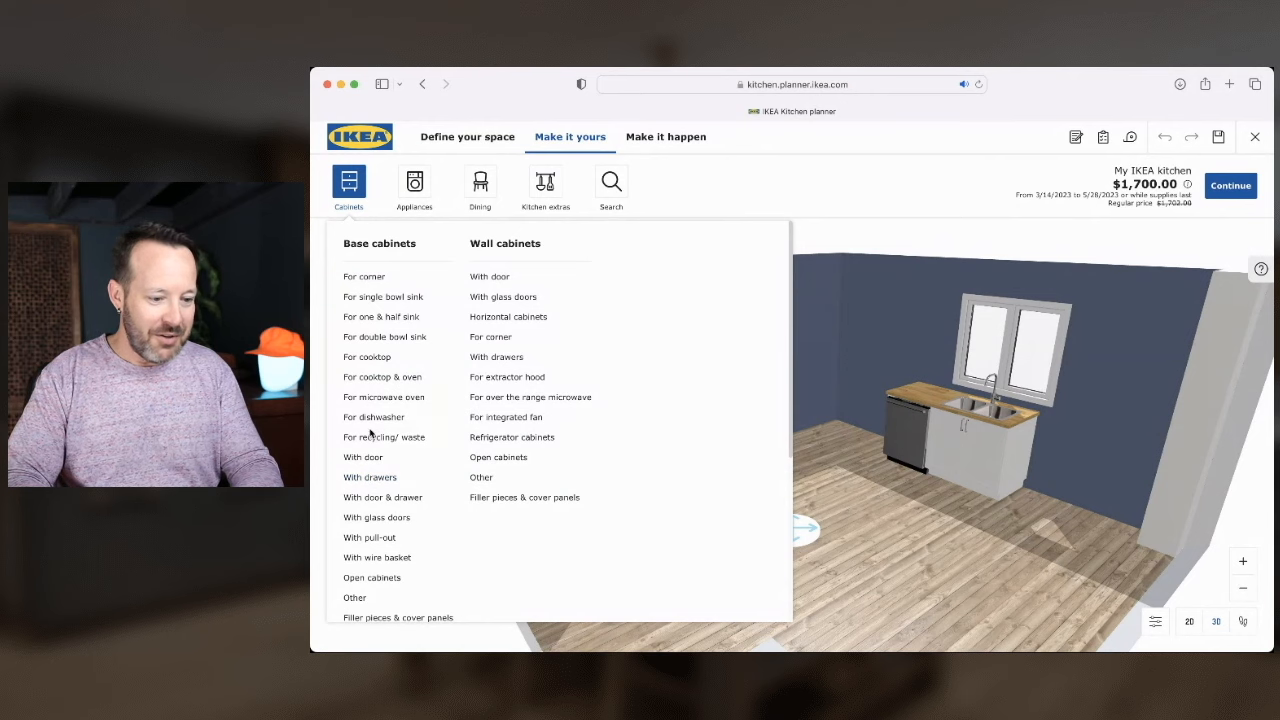
click(364, 278)
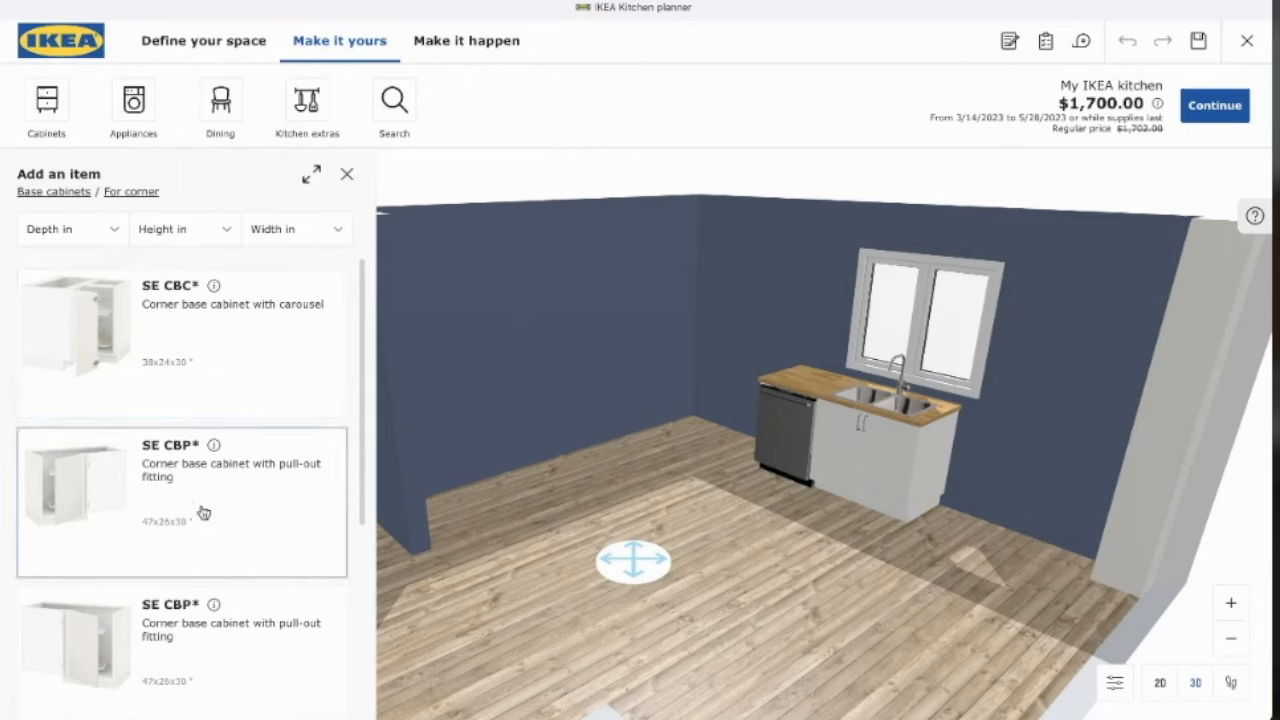
scroll(203, 513, down, 3)
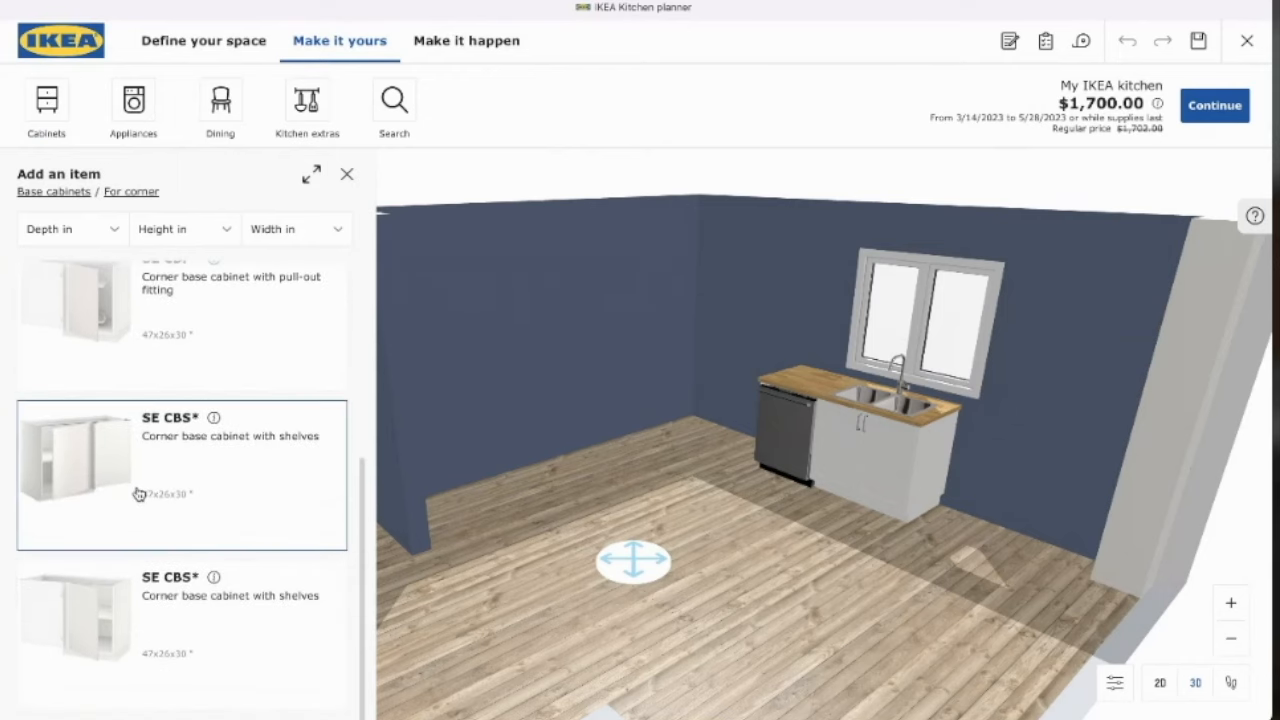
scroll(135, 494, up, 5)
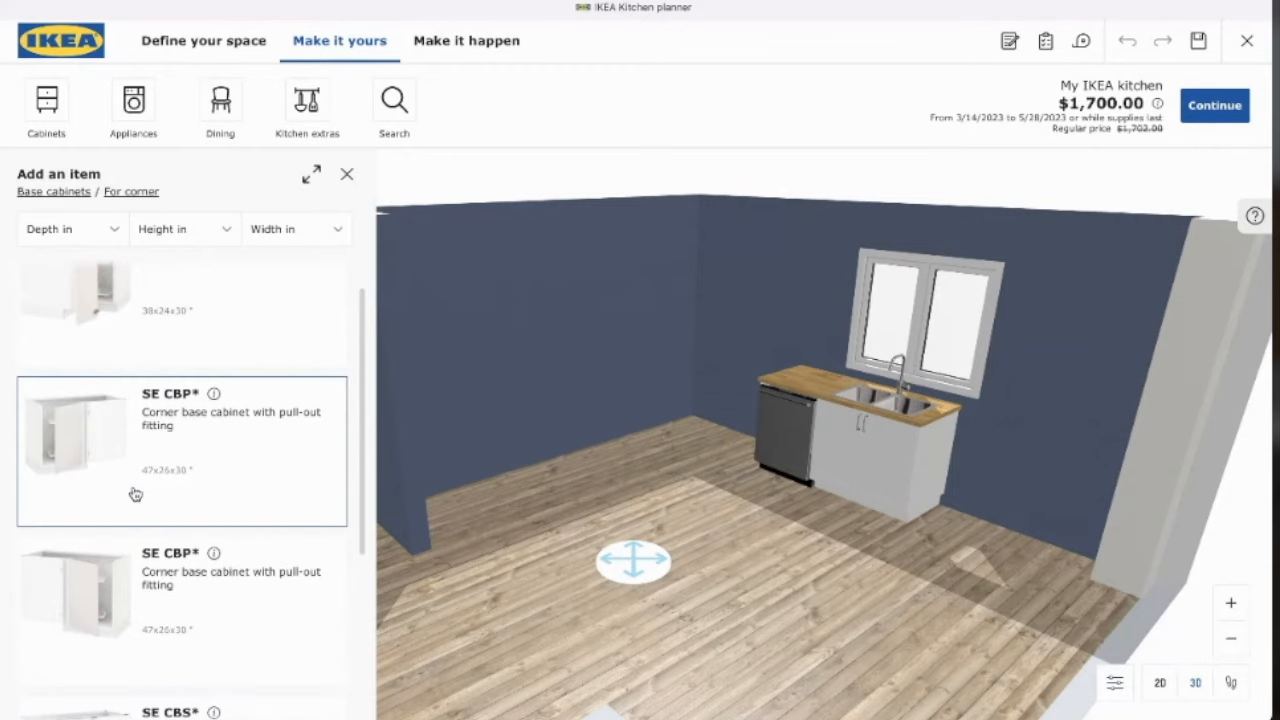
scroll(135, 494, up, 1)
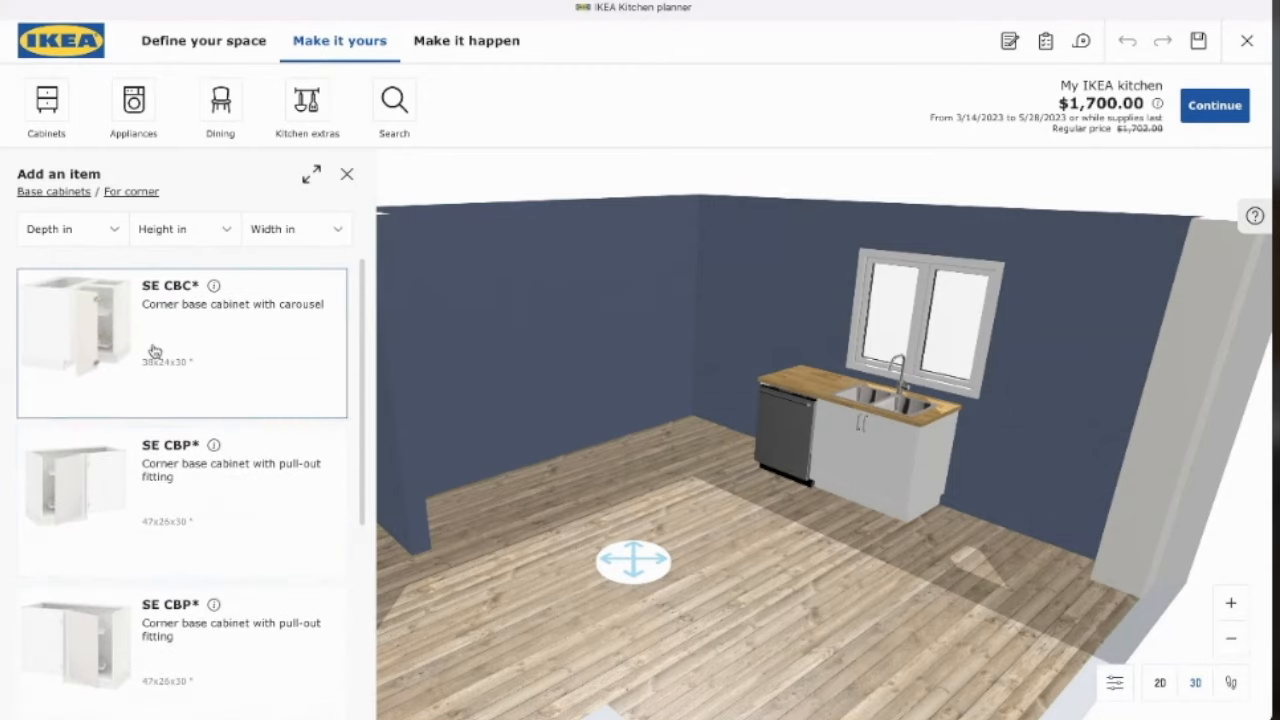
drag(108, 335, 708, 395)
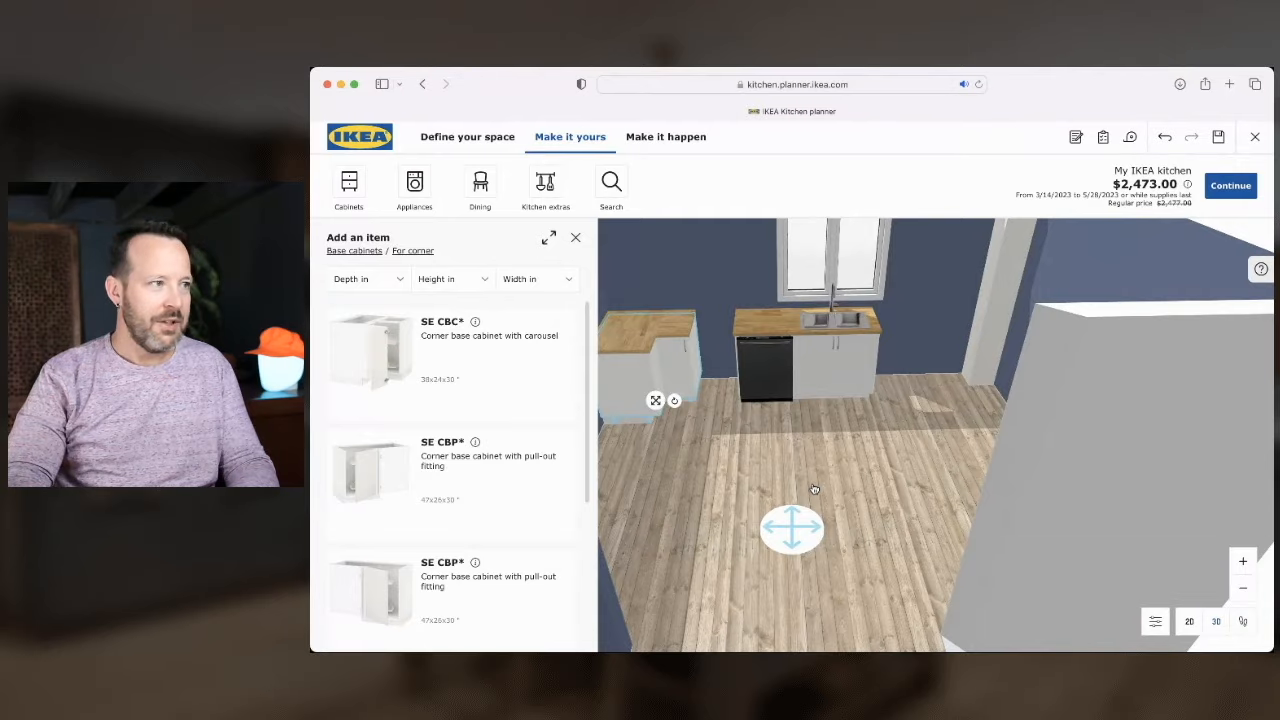
Add the stainless-steel STJÄRNSTATUS counter-depth french door refrigerator against the wall between the corner base cabinet and the partition wall
click(576, 240)
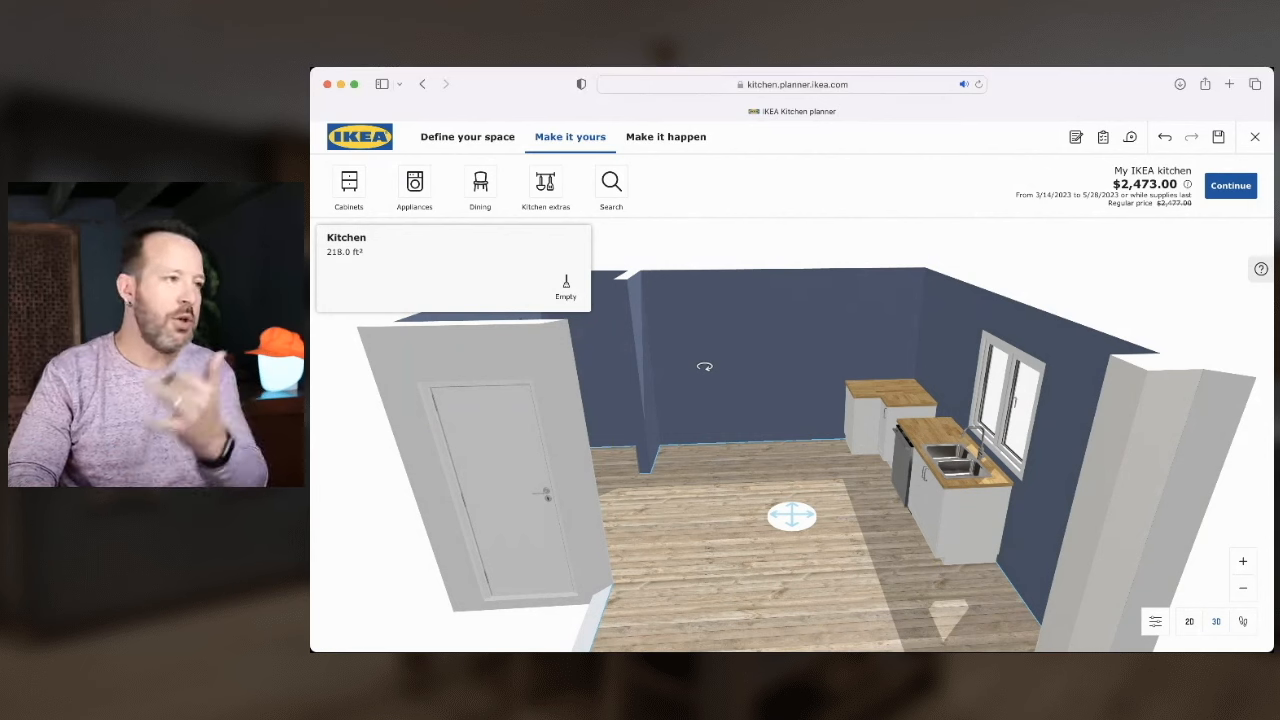
drag(800, 438, 817, 409)
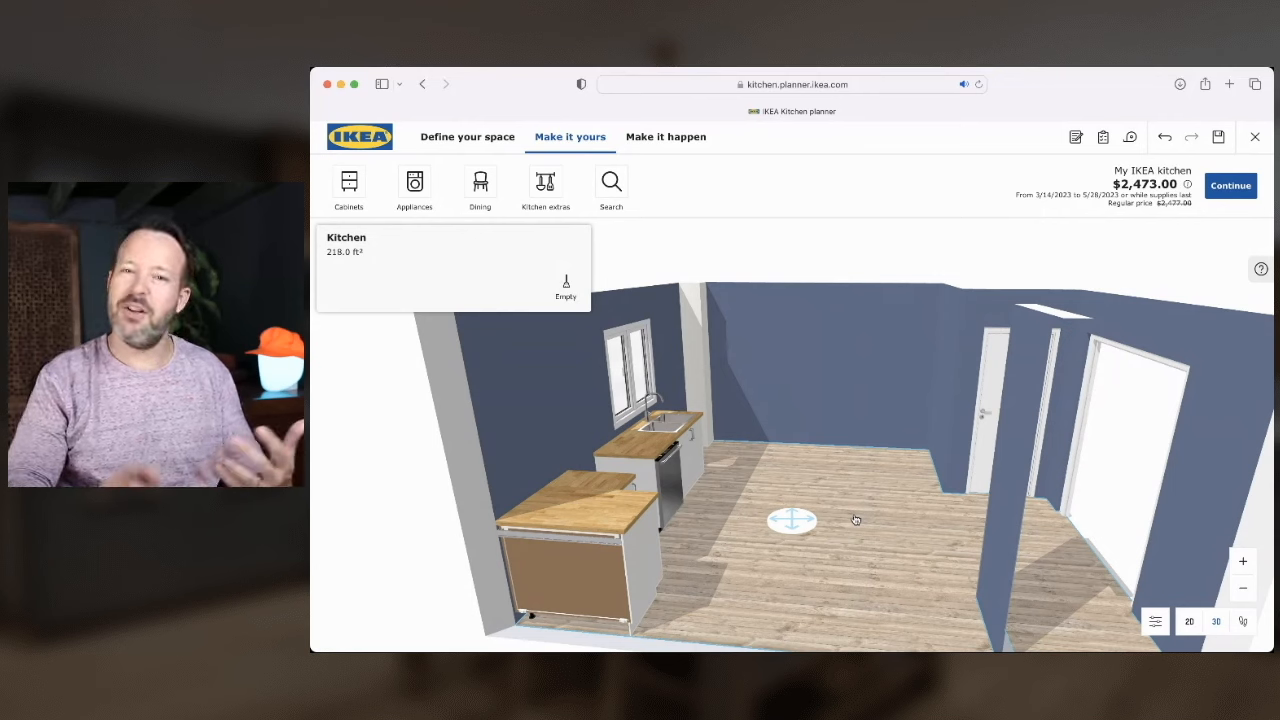
drag(923, 532, 619, 335)
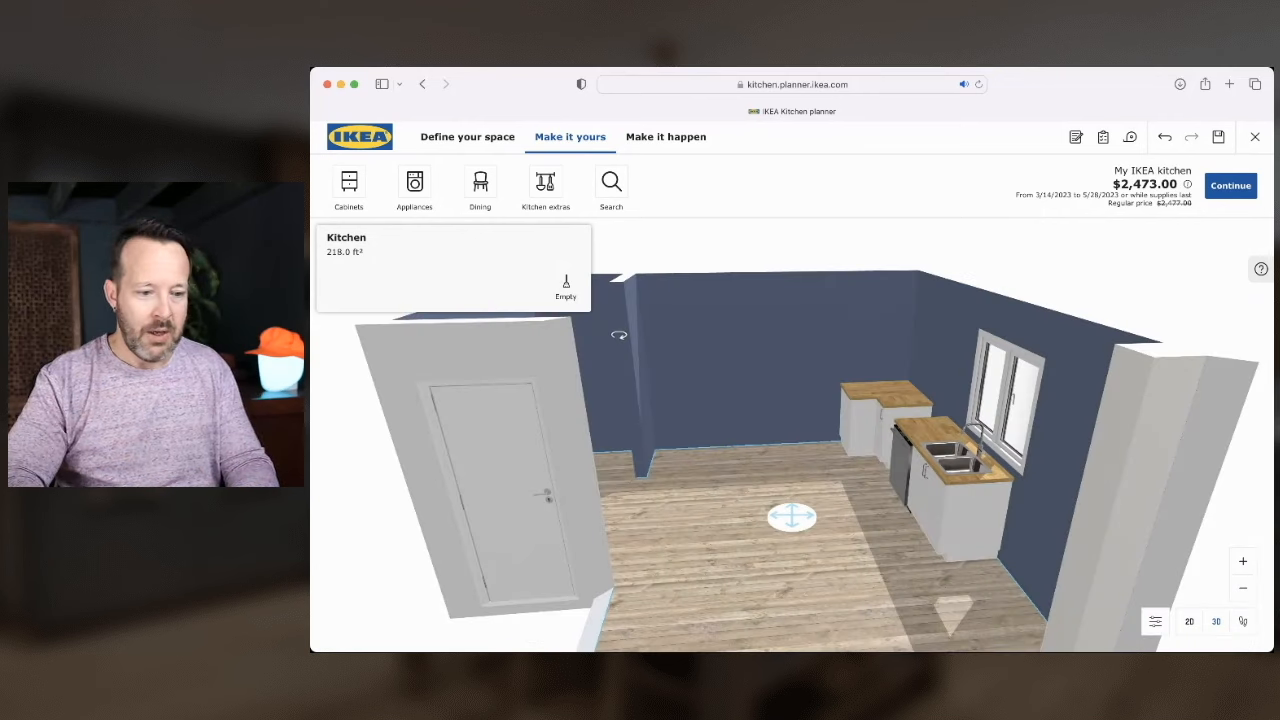
click(409, 190)
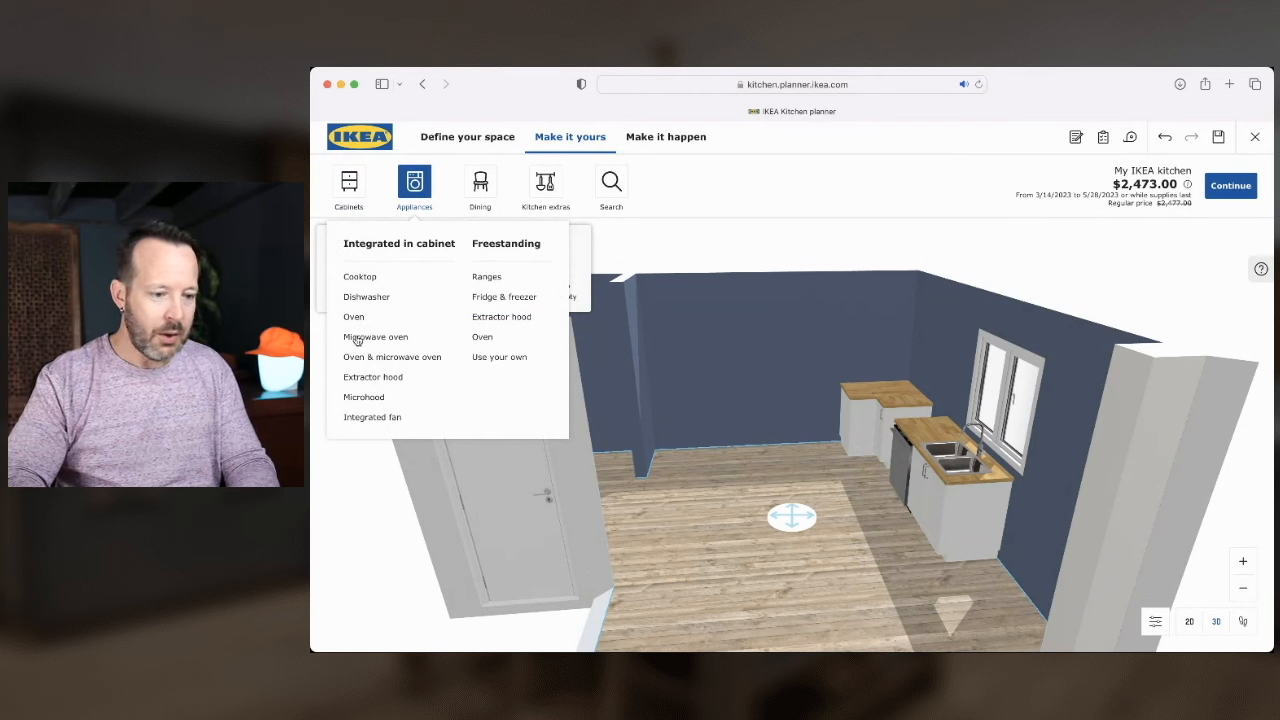
click(491, 298)
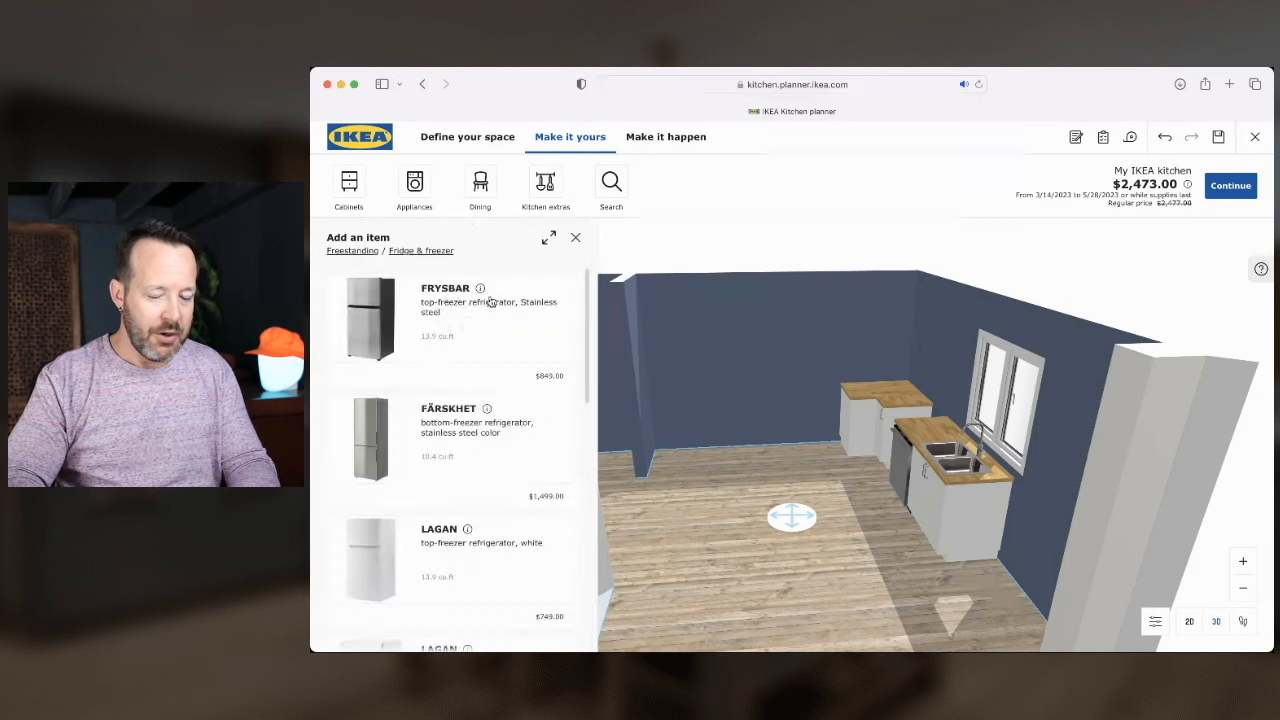
scroll(474, 509, down, 2)
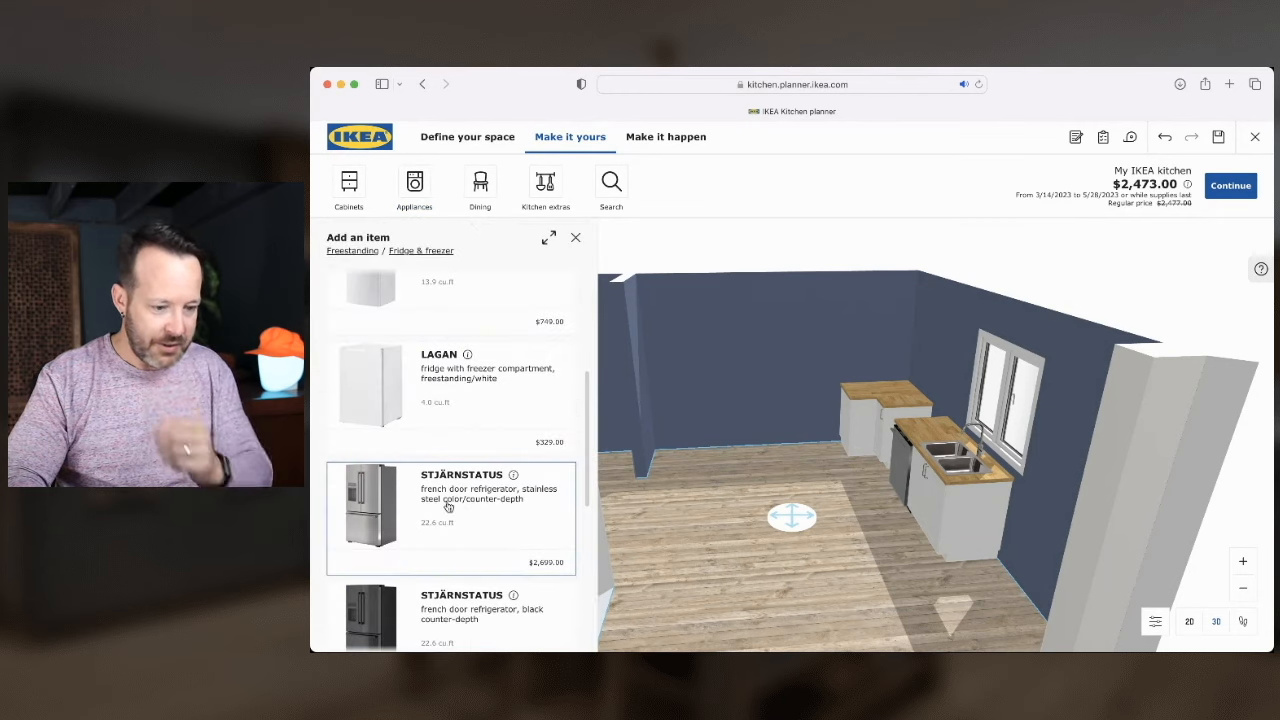
drag(408, 504, 734, 383)
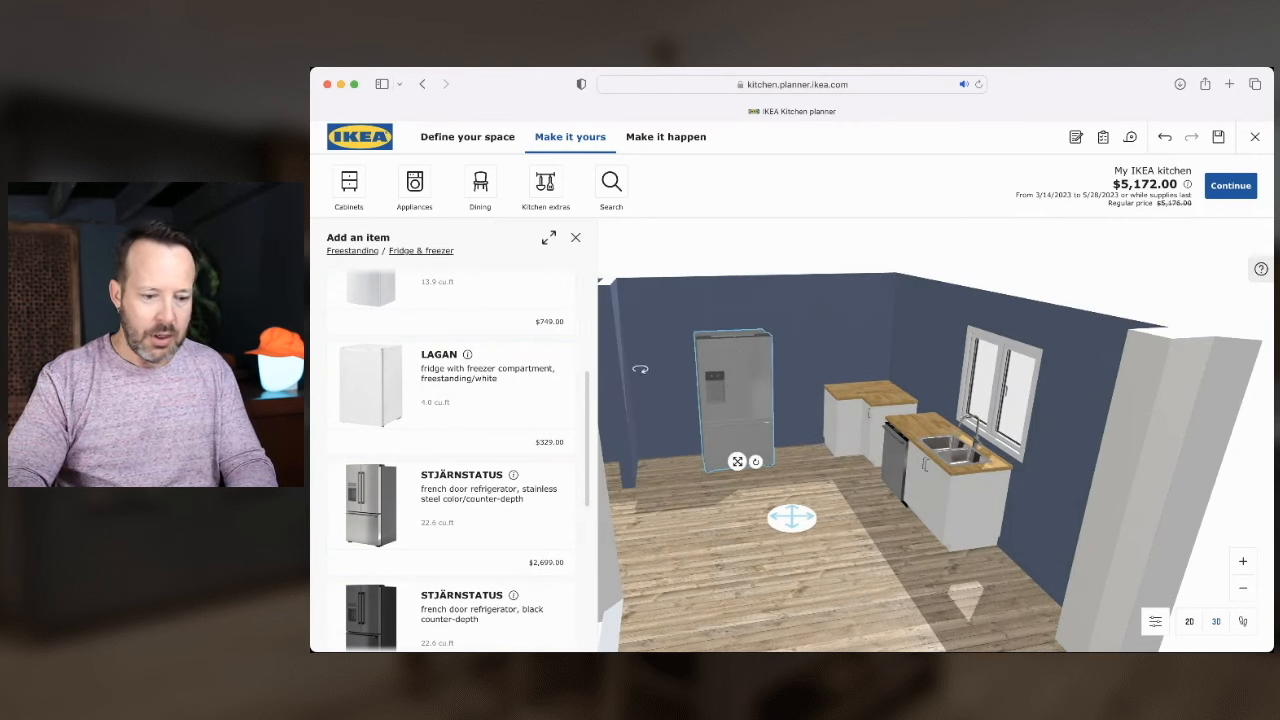
Add the 30x24x90 inch SE H2D2E2I high cabinet with shelves and drawers between the refrigerator and the partition wall
click(347, 185)
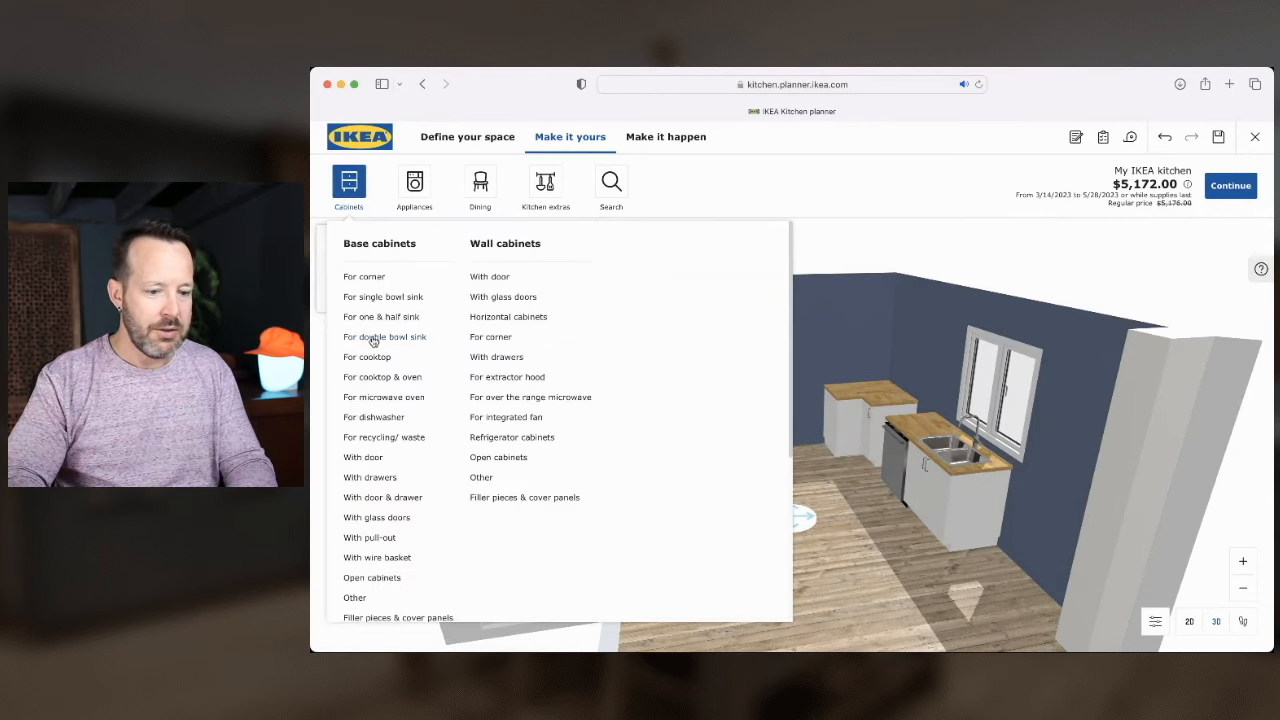
scroll(379, 338, down, 6)
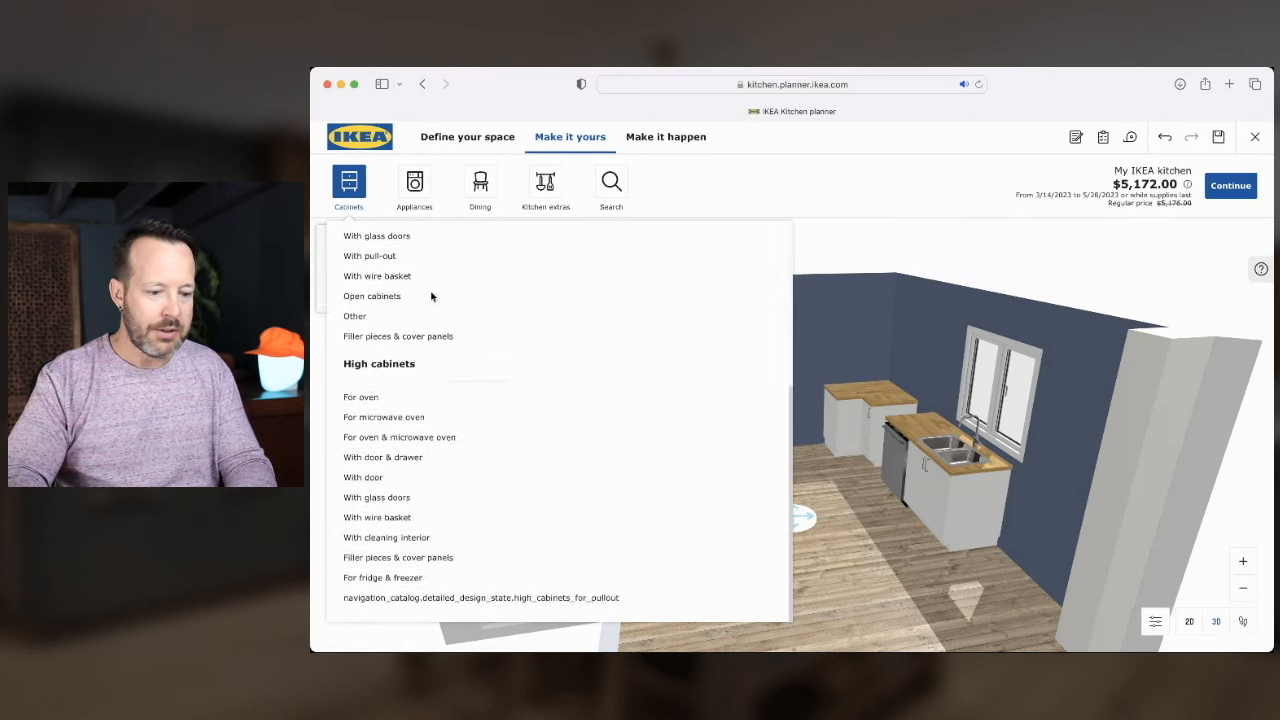
click(366, 462)
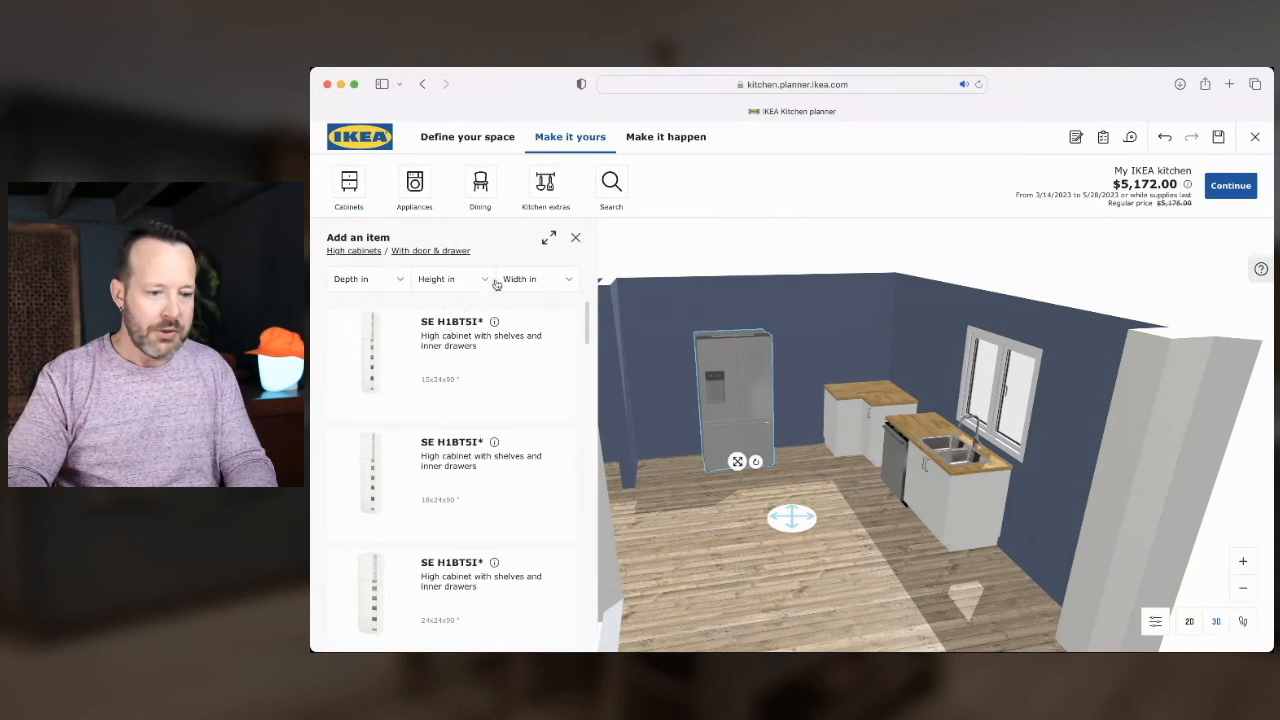
click(532, 284)
click(524, 323)
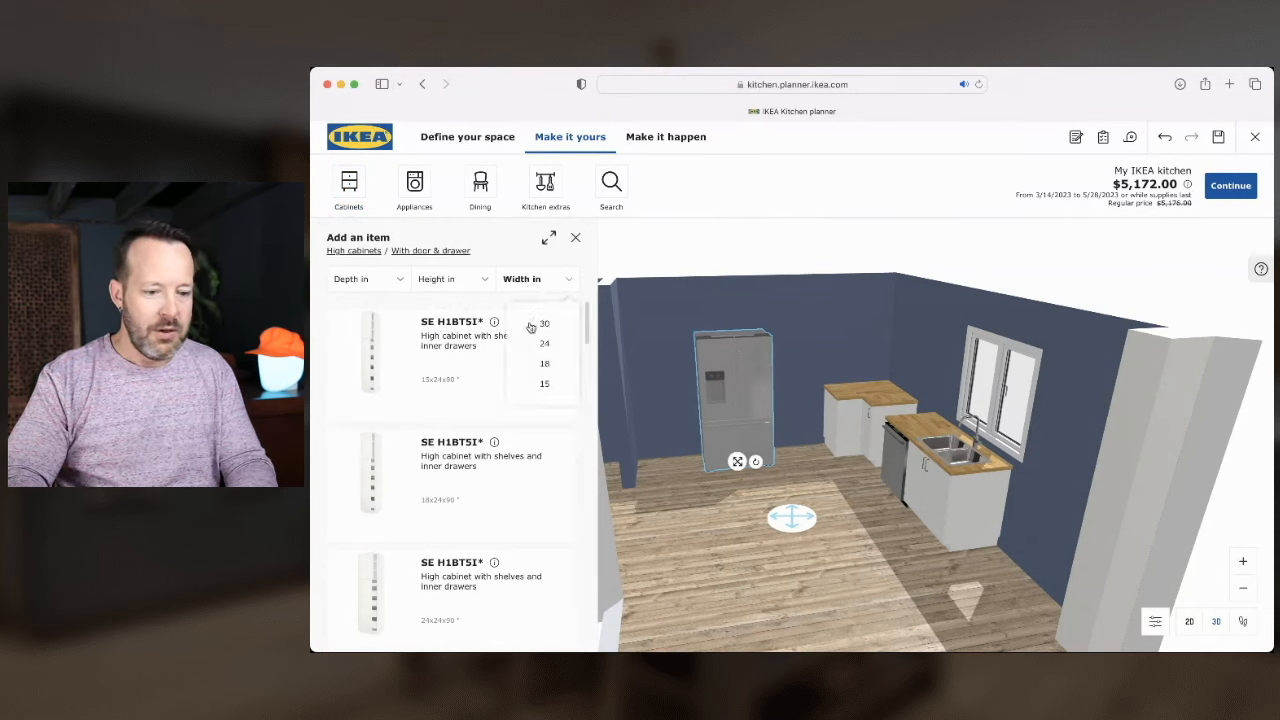
click(481, 284)
click(445, 325)
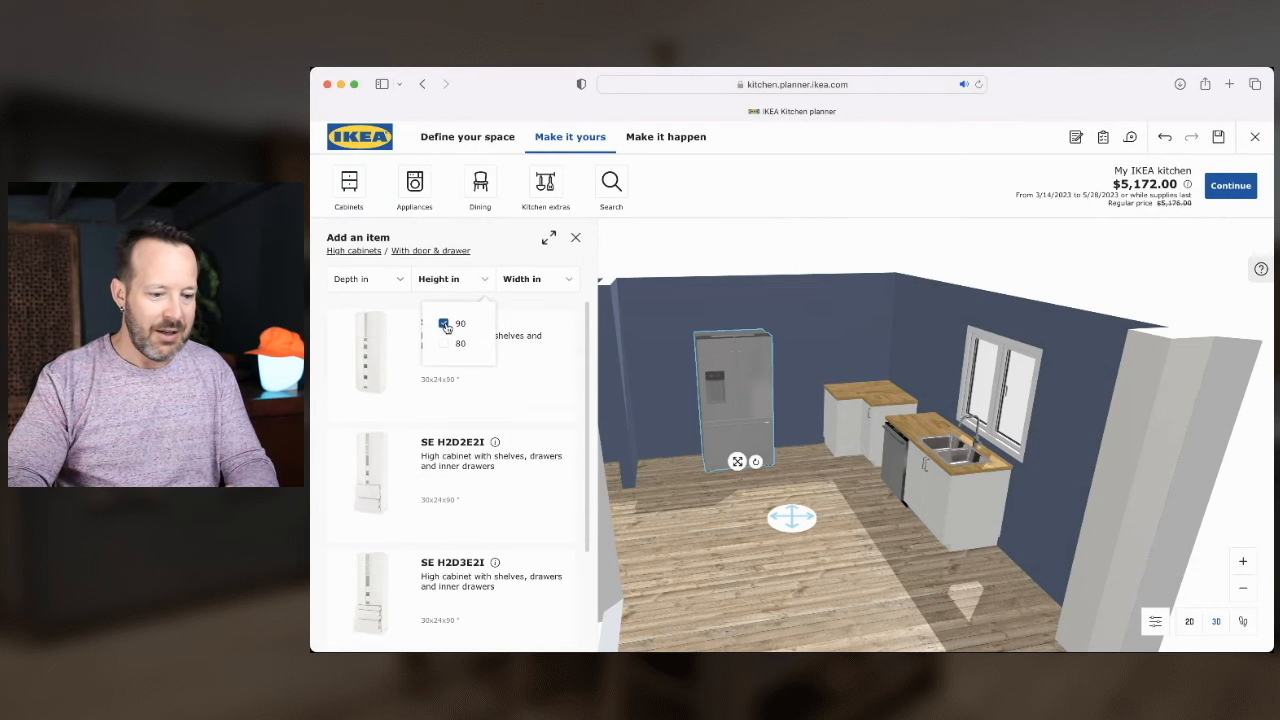
click(509, 378)
drag(671, 466, 662, 383)
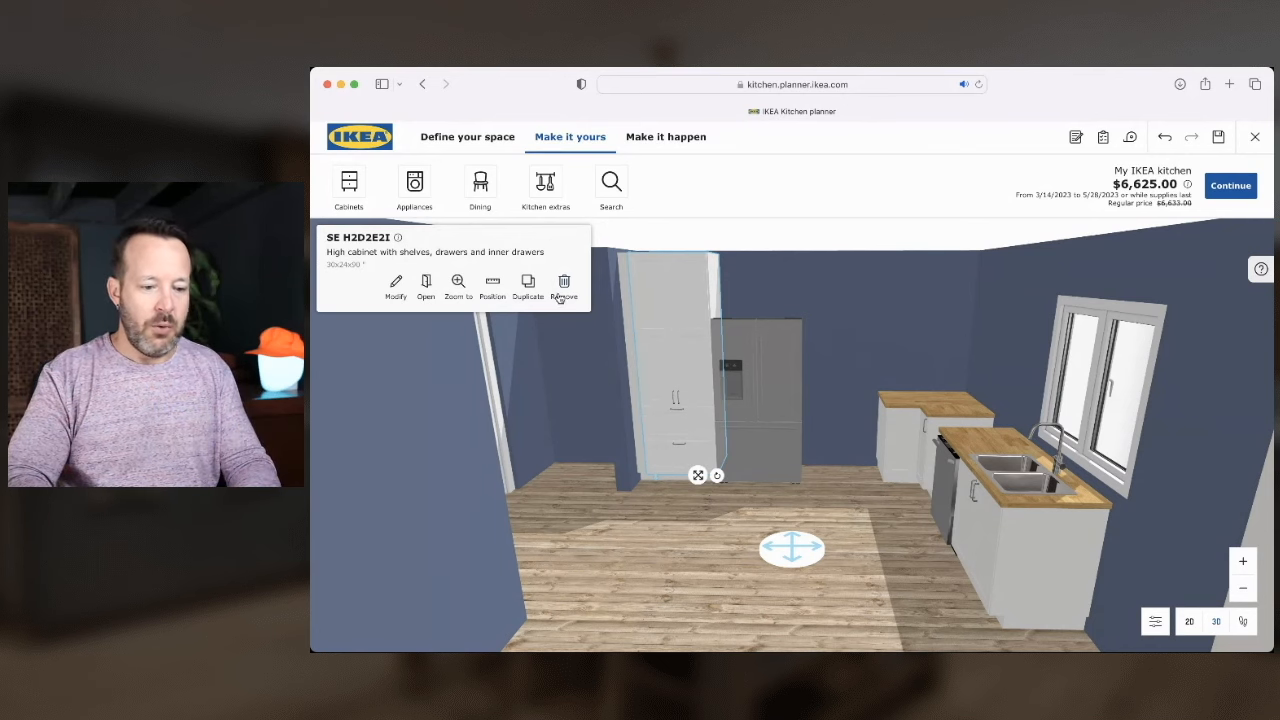
Turn off the built-in filler piece on the SE H2D2E2I high cabinet
click(396, 287)
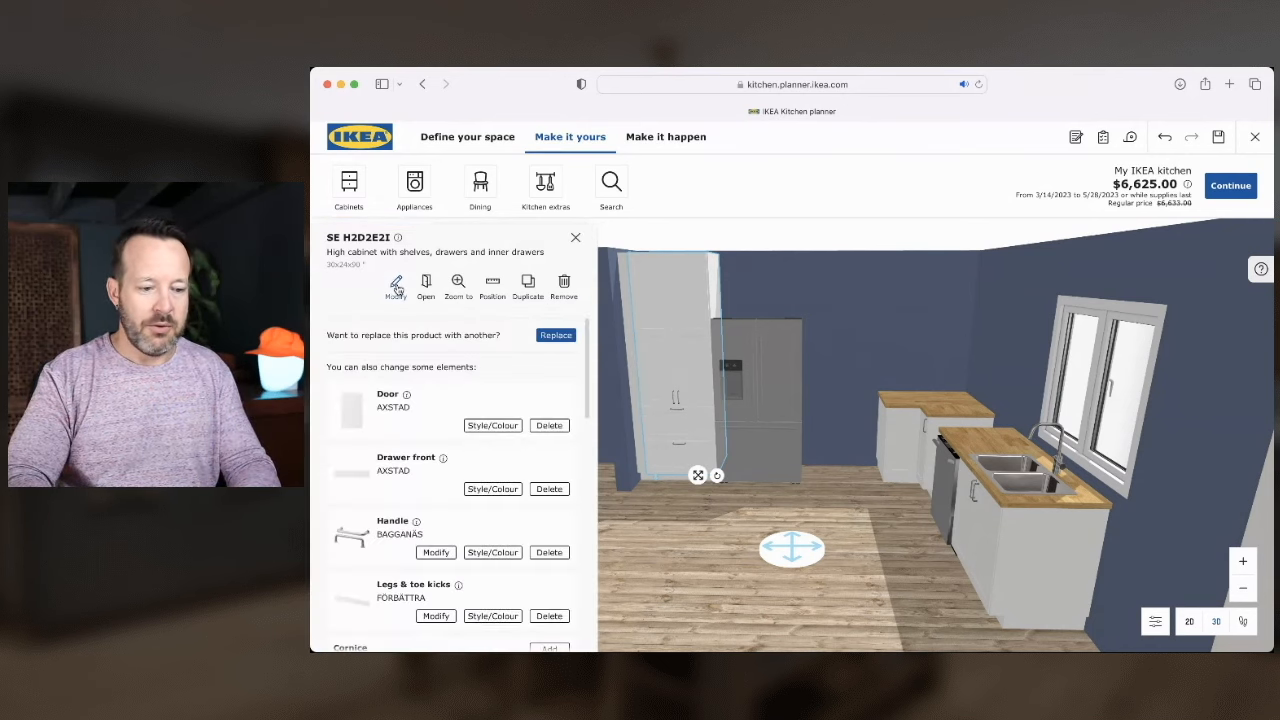
scroll(529, 409, down, 10)
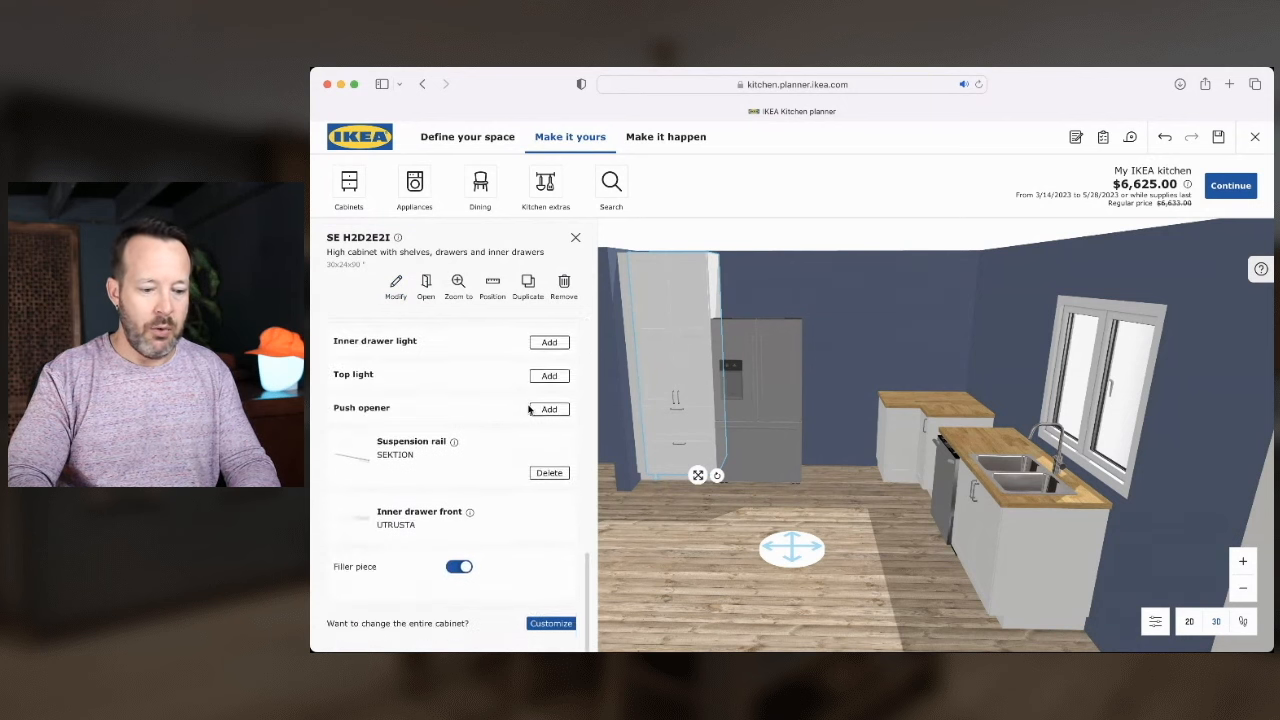
click(460, 576)
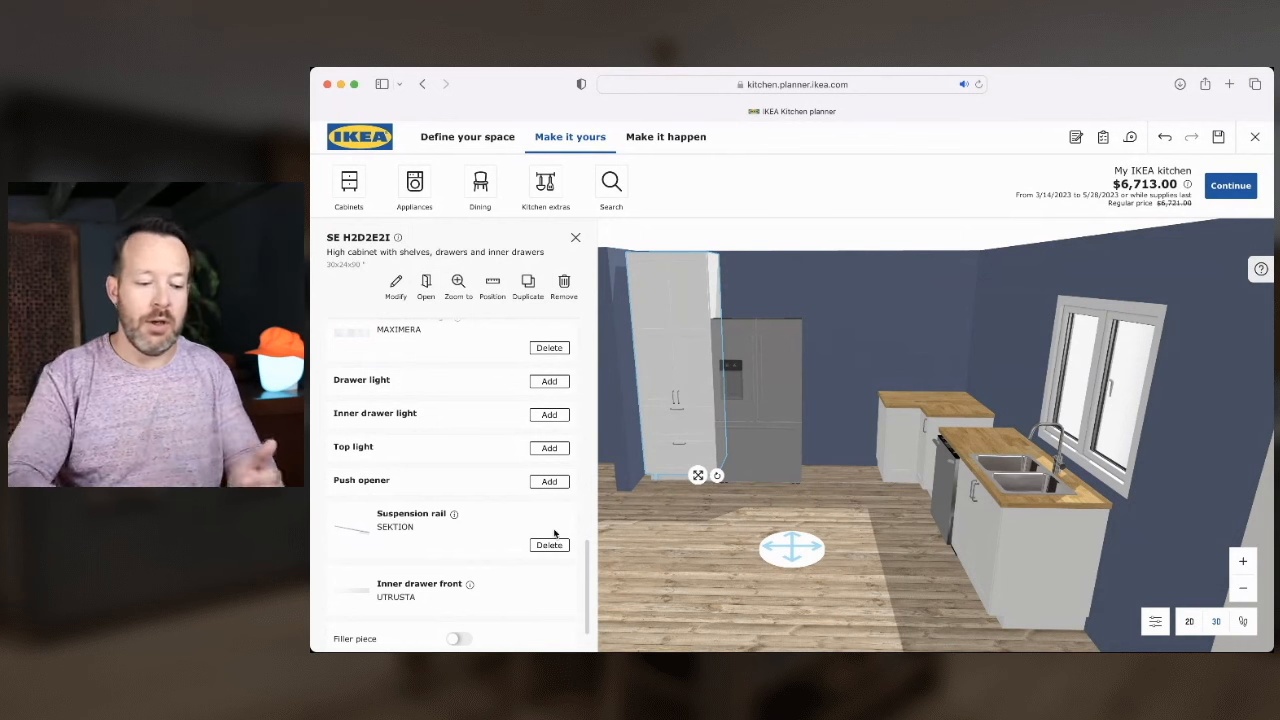
click(576, 241)
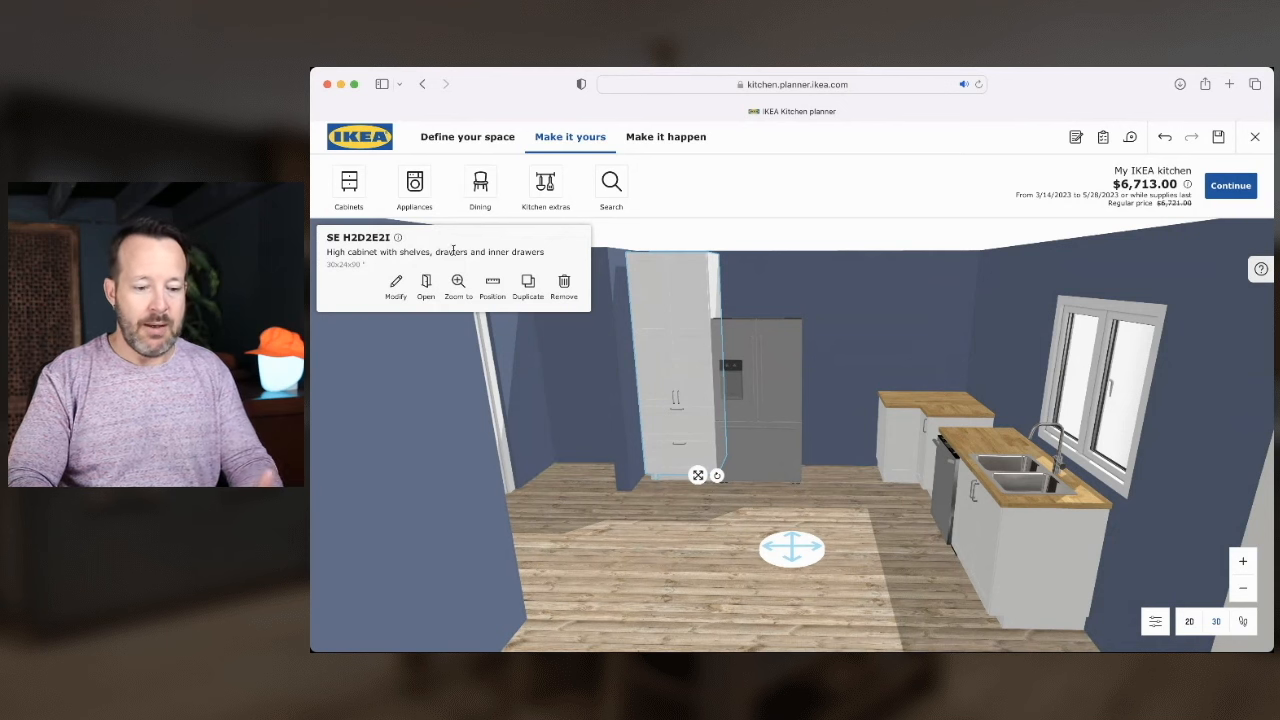
Move the high cabinet onto the open floor on the other side of the refrigerator to clear the space beside the partition wall
drag(643, 485, 656, 483)
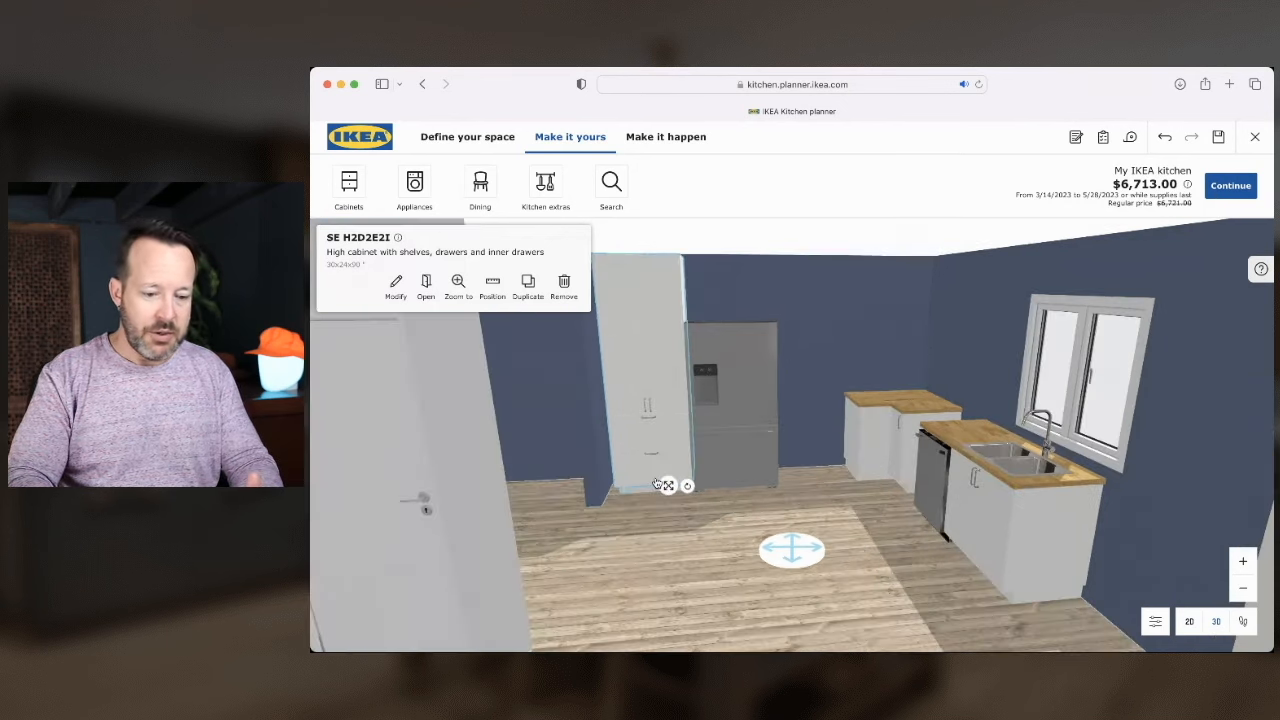
drag(638, 441, 640, 494)
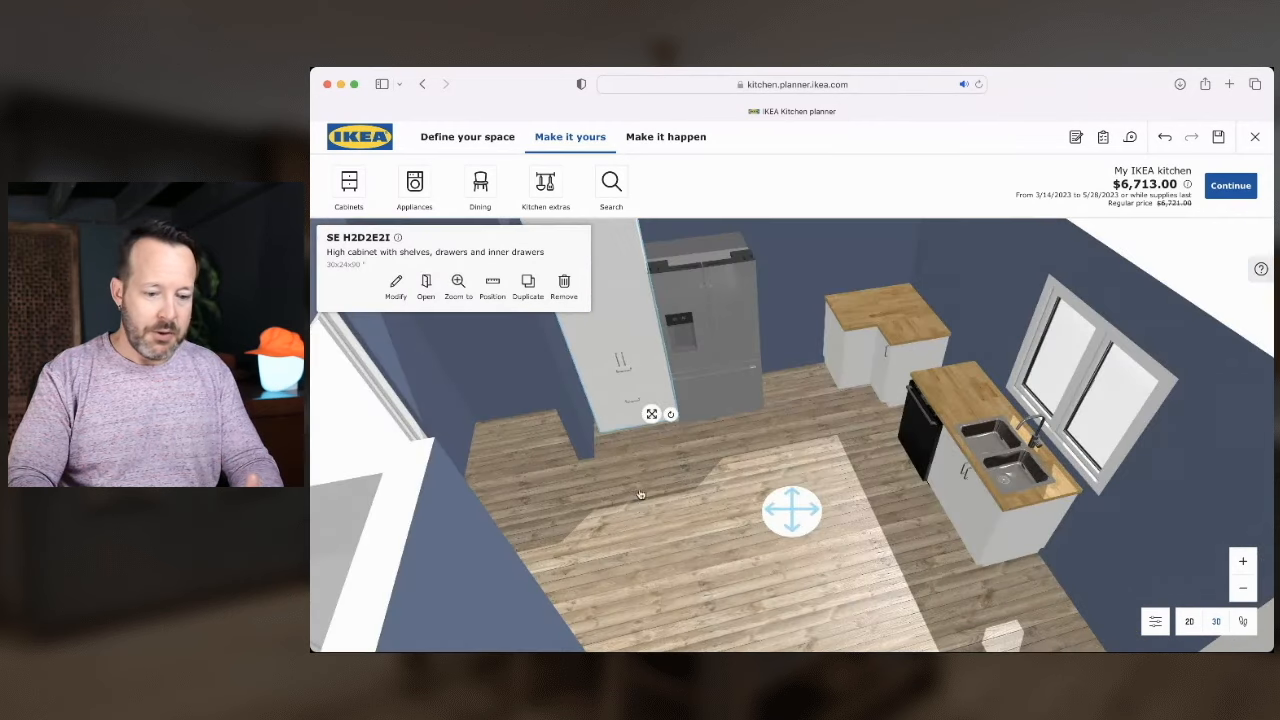
drag(651, 414, 818, 458)
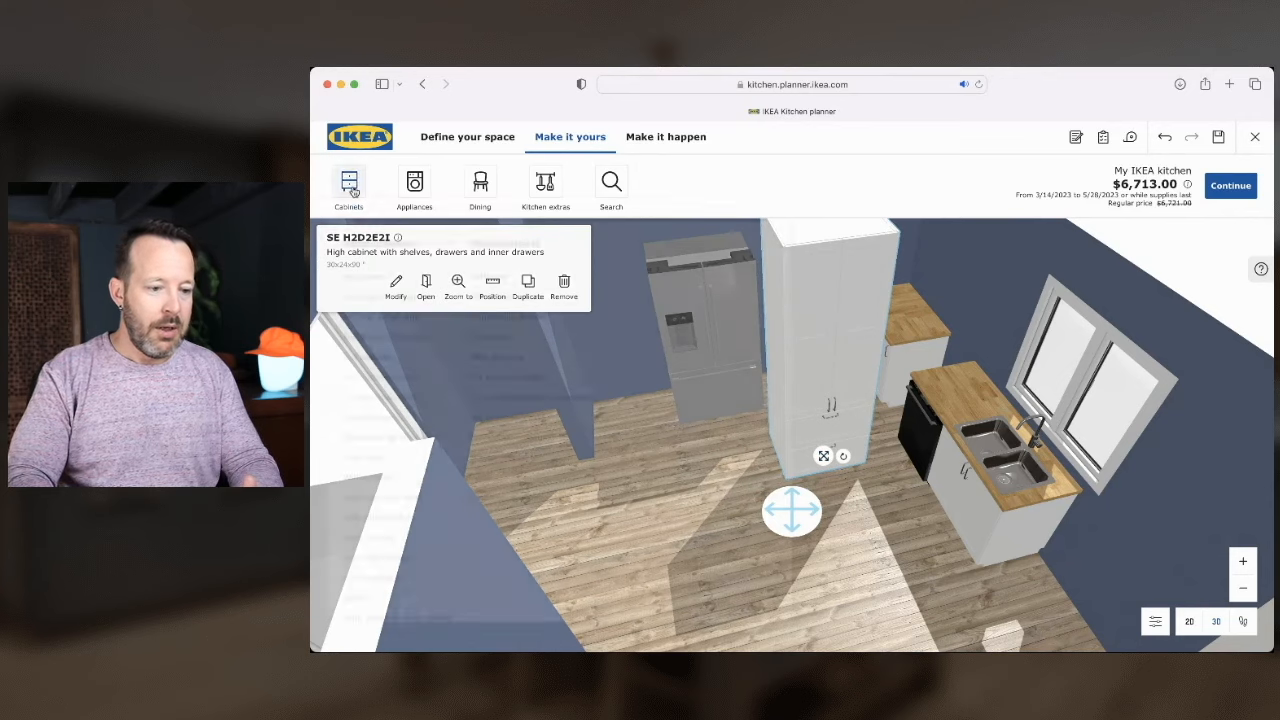
Add a freestanding filler piece for high cabinets and place it flush against the partition wall
click(349, 182)
scroll(432, 365, down, 5)
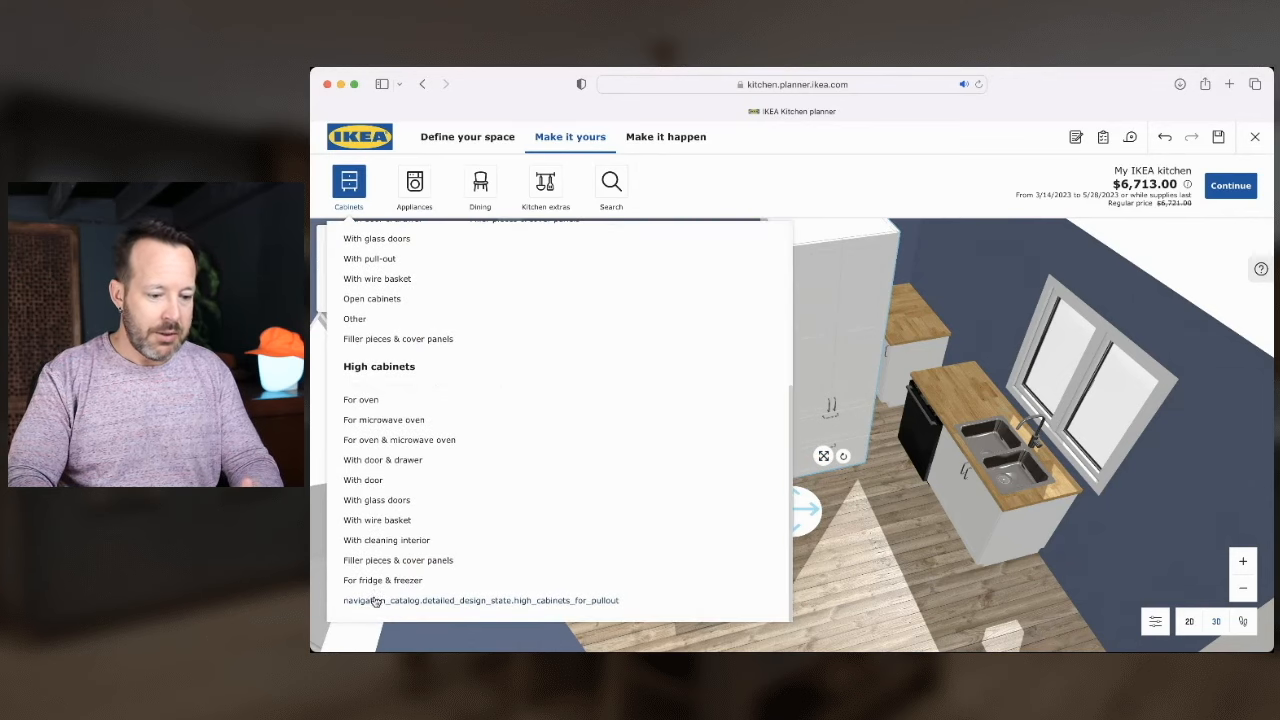
click(367, 563)
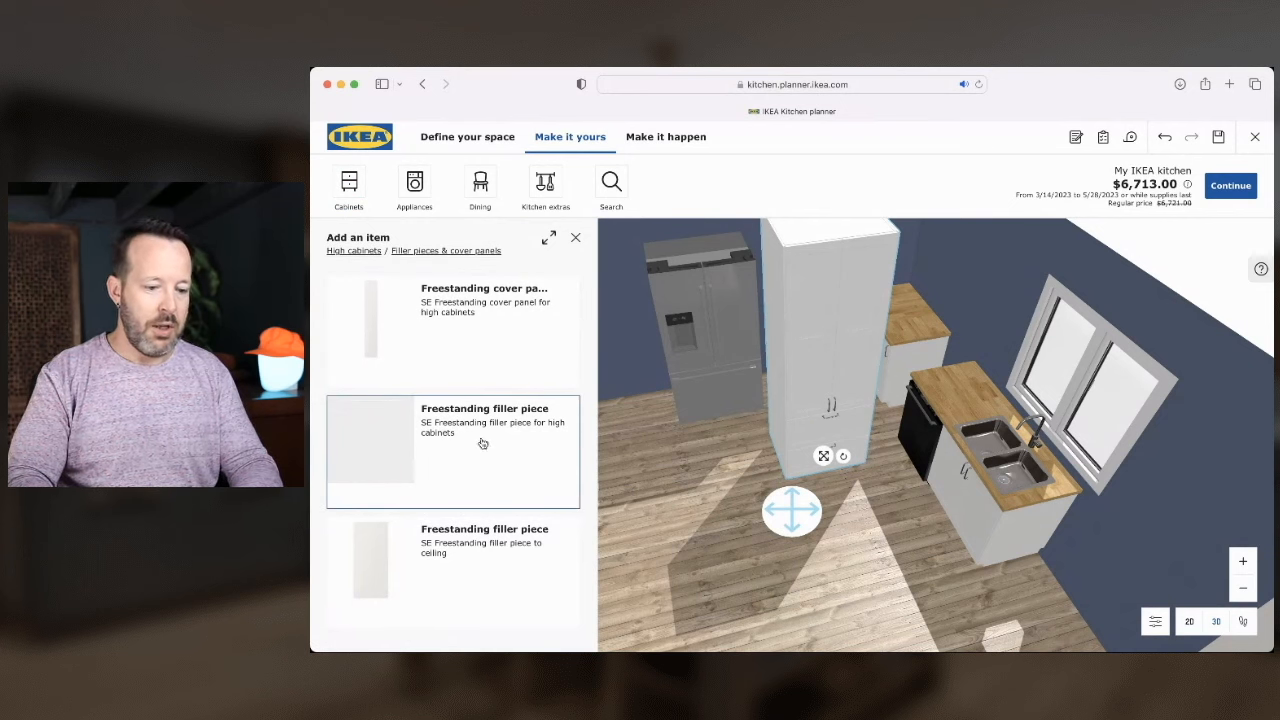
click(467, 426)
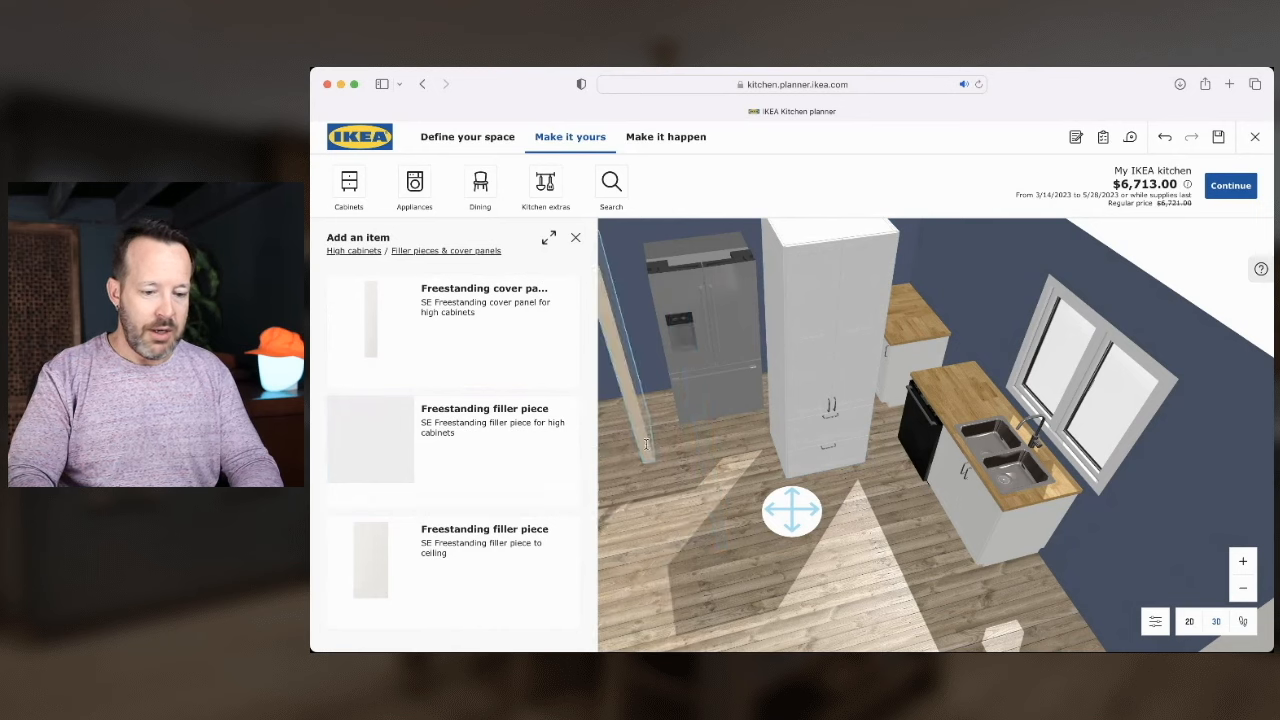
click(575, 242)
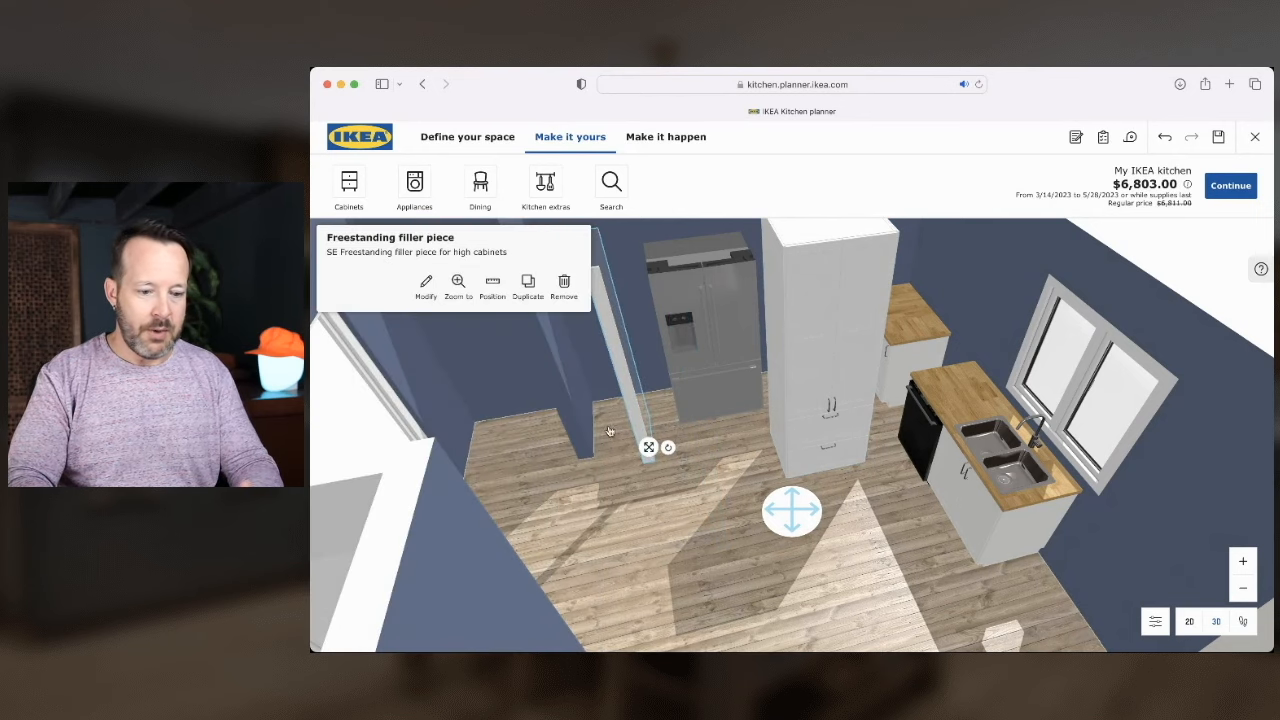
drag(649, 447, 595, 415)
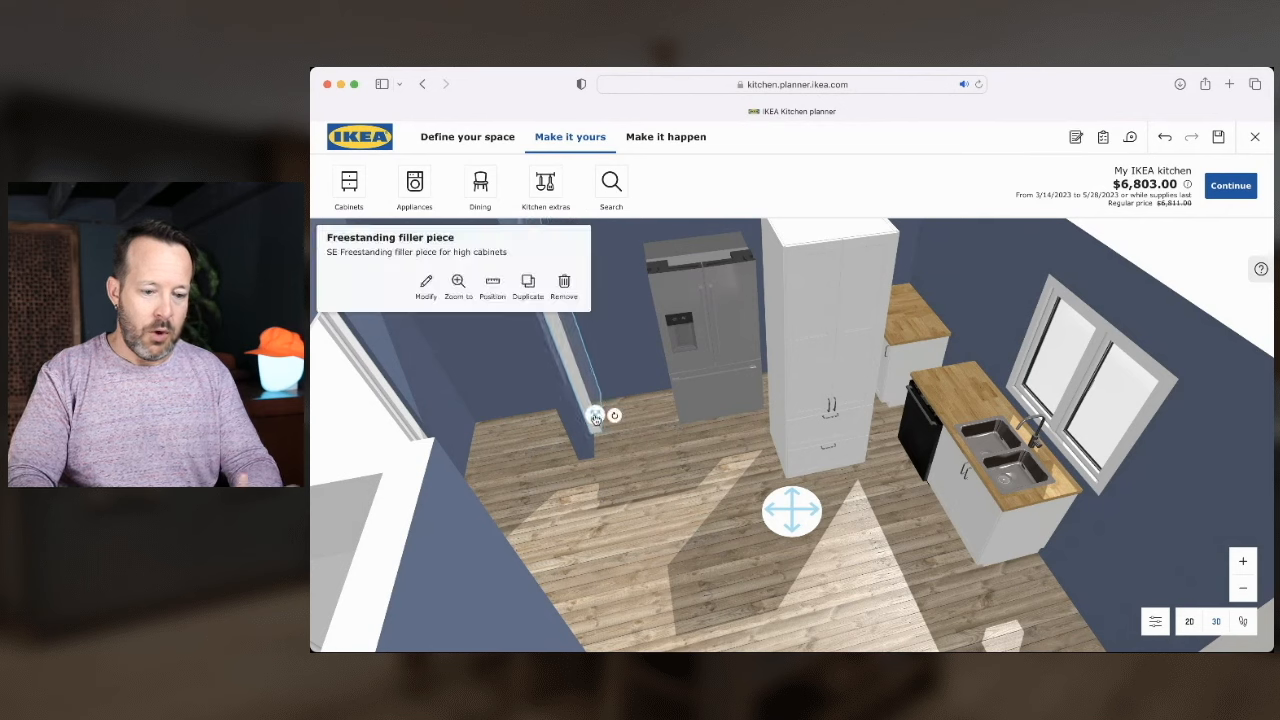
Set the freestanding filler piece to 2" wide and 90" high
click(426, 288)
click(479, 397)
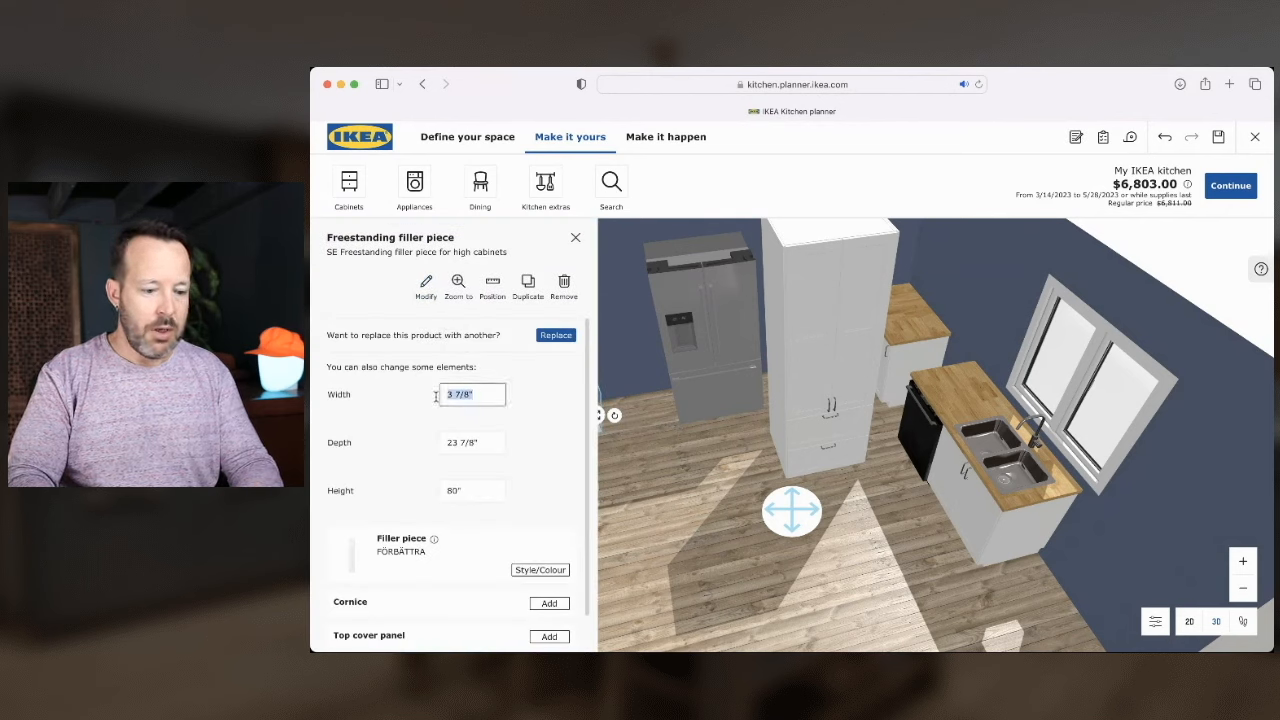
text(2)
click(454, 490)
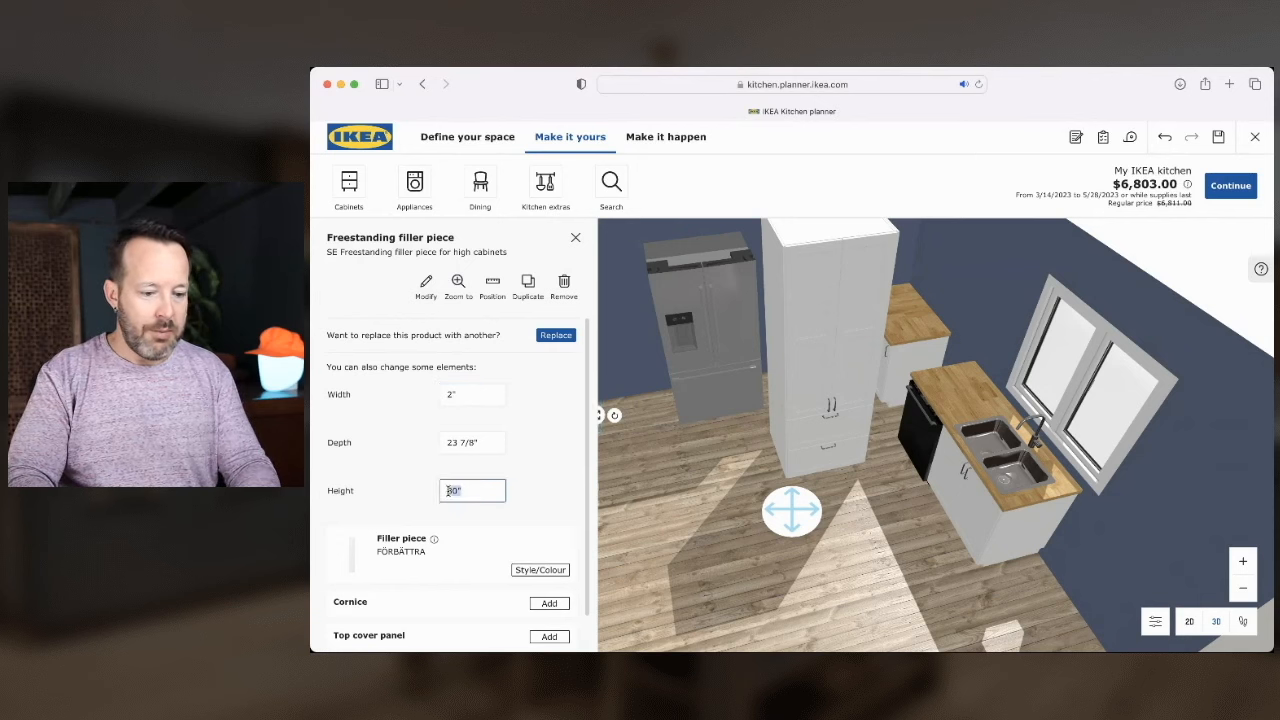
text(9)
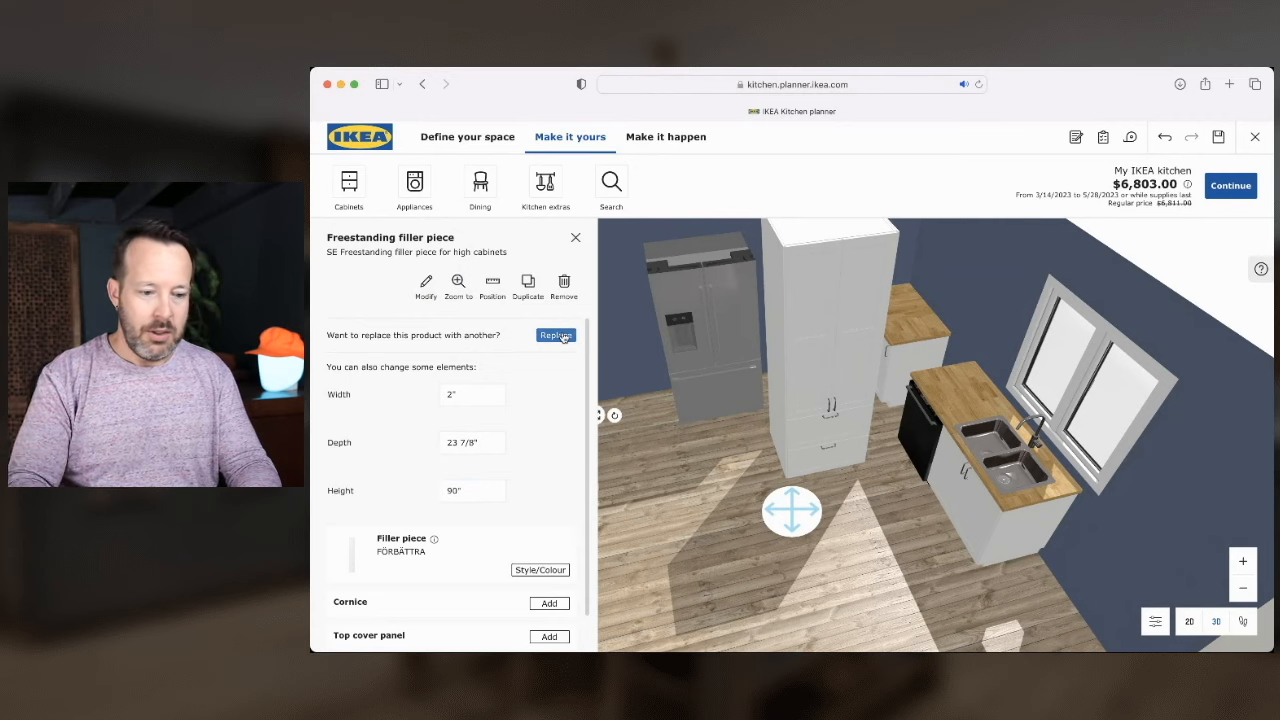
click(575, 237)
Reposition the refrigerator along its wall and return the high cabinet to the space between the filler piece and the refrigerator
click(703, 371)
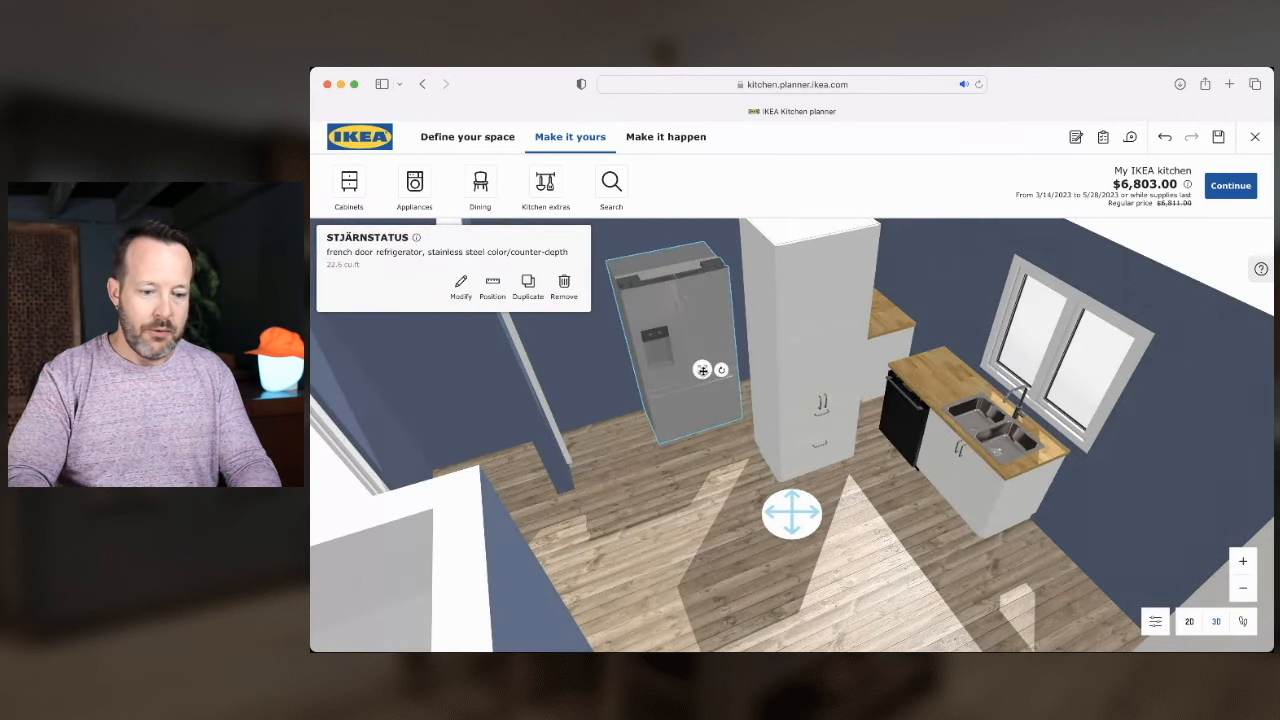
drag(703, 371, 737, 349)
click(824, 411)
drag(821, 418, 652, 411)
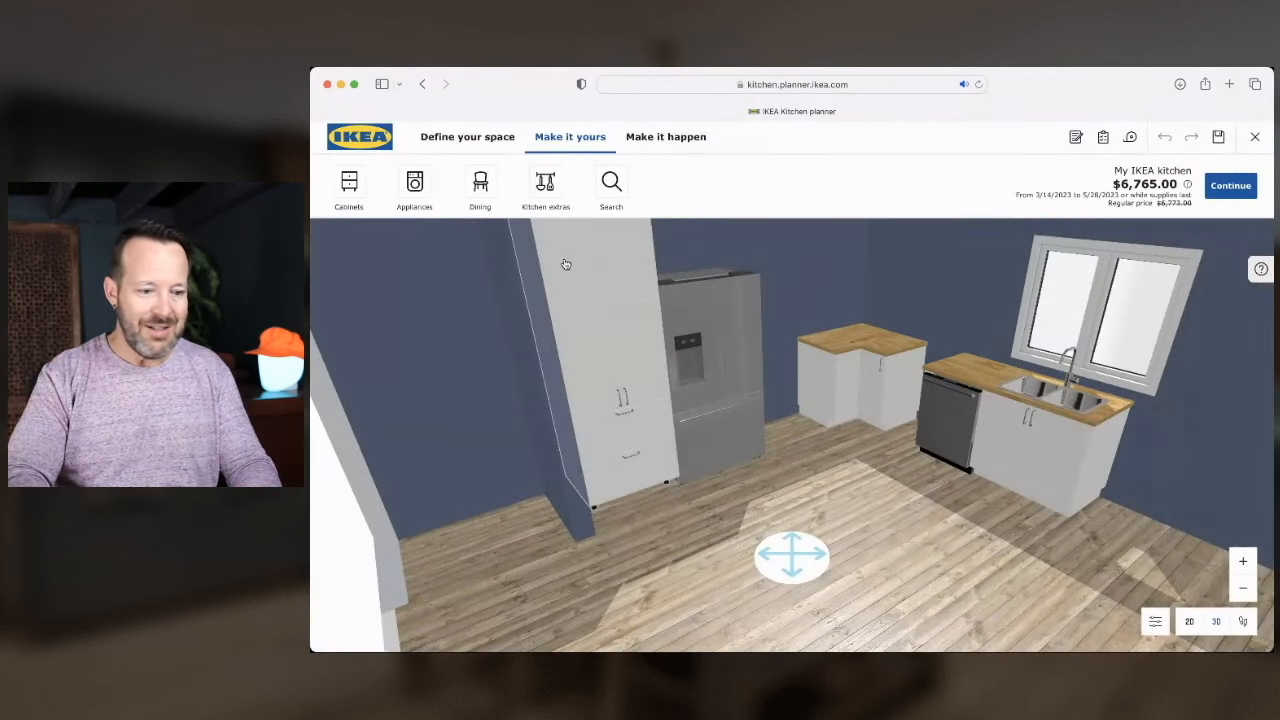
Add the 36-inch-wide SE B3EE1I base cabinet with drawers and inner drawers to the right of the sink cabinet
click(356, 190)
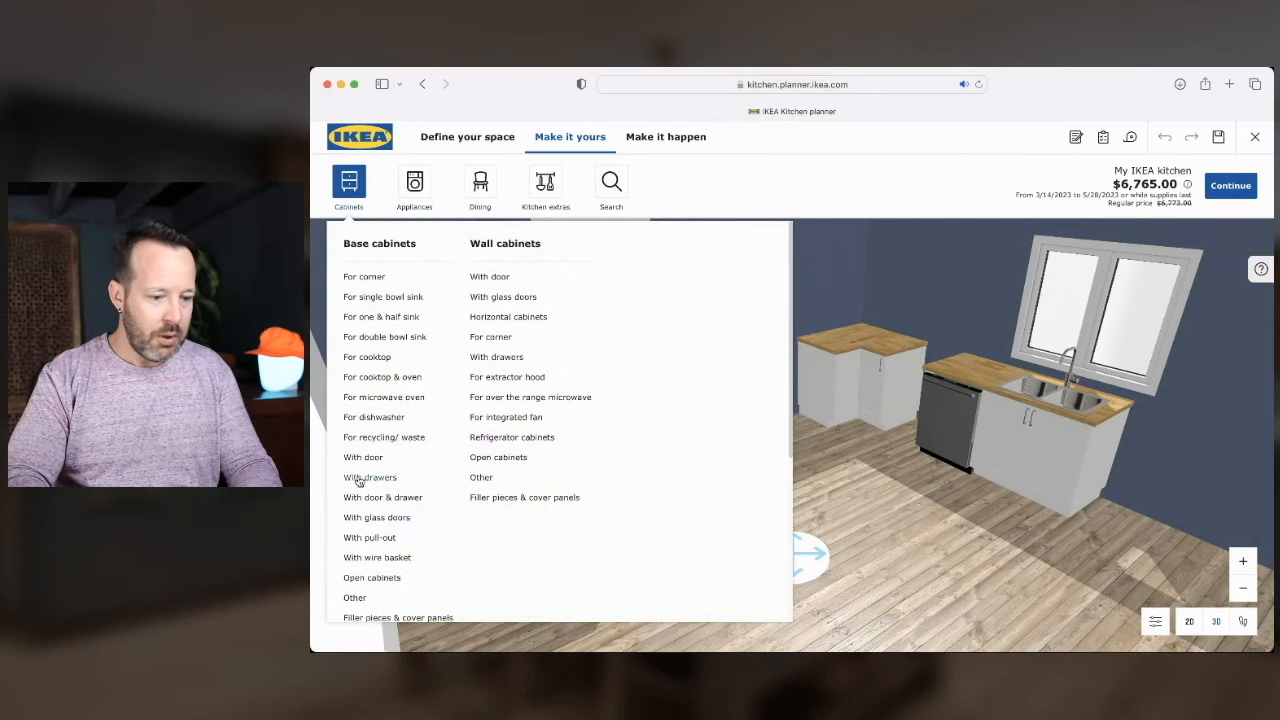
click(365, 477)
click(520, 282)
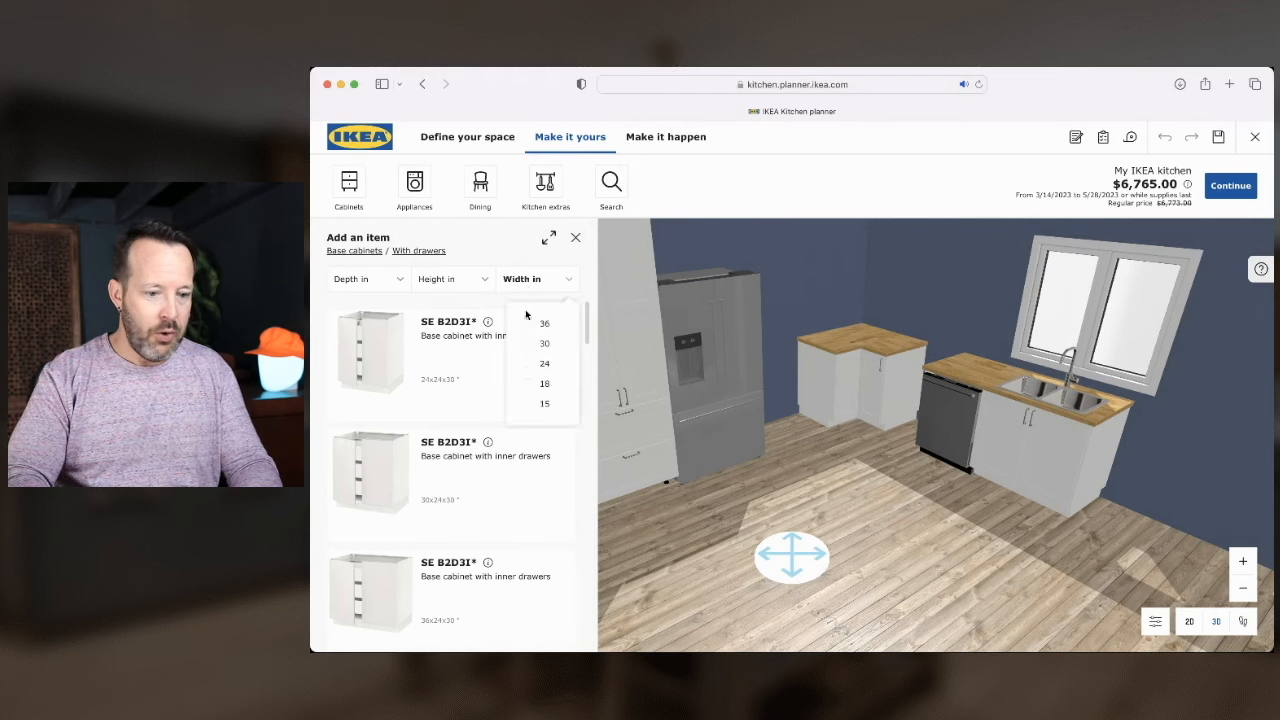
click(526, 324)
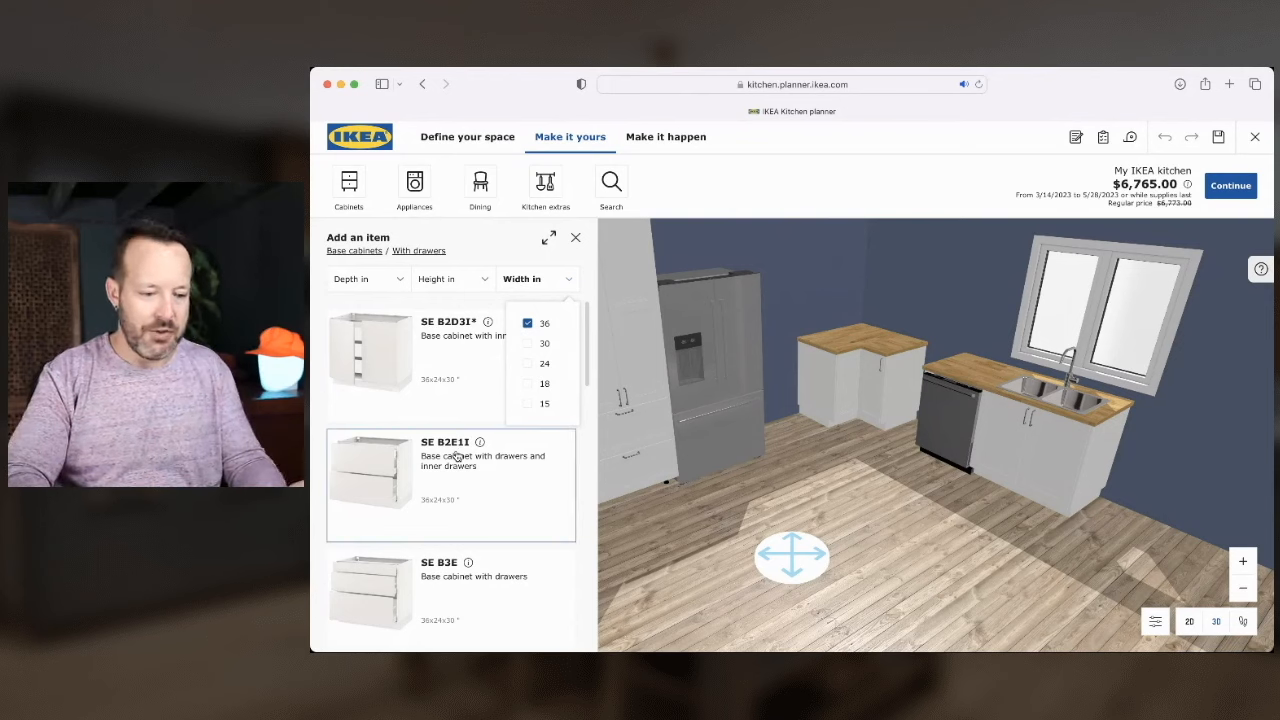
scroll(455, 456, down, 5)
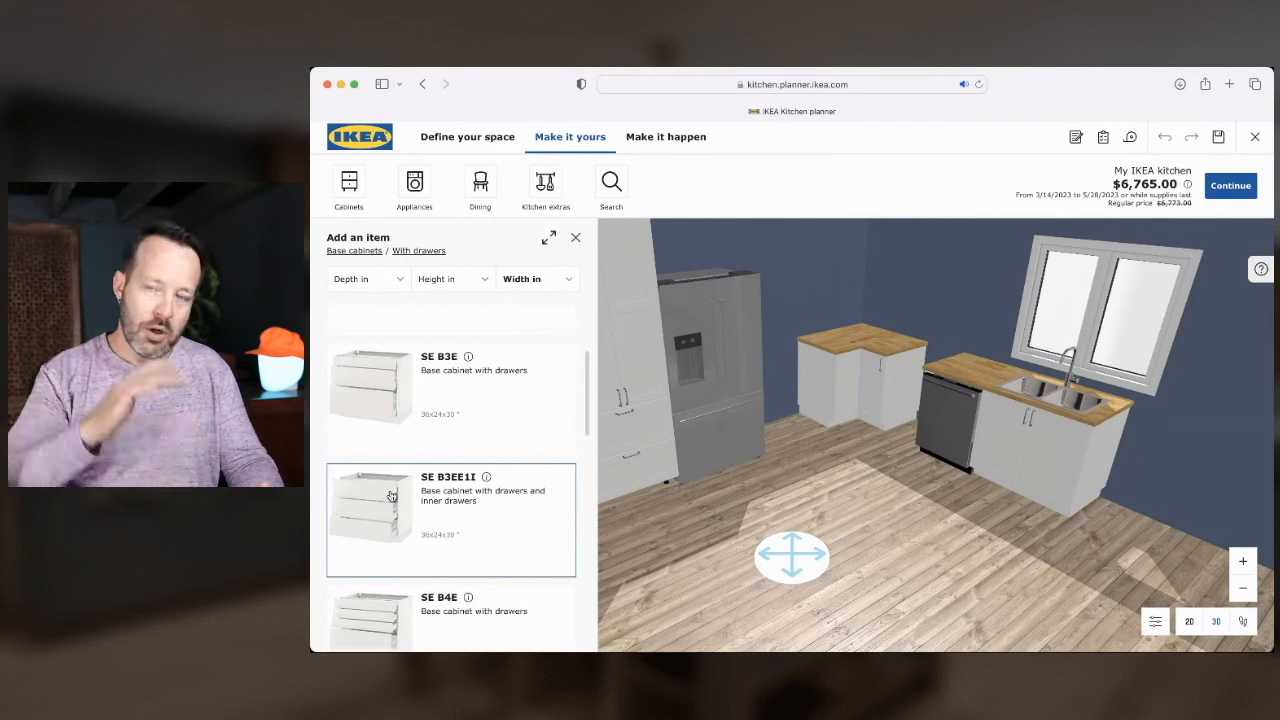
click(390, 492)
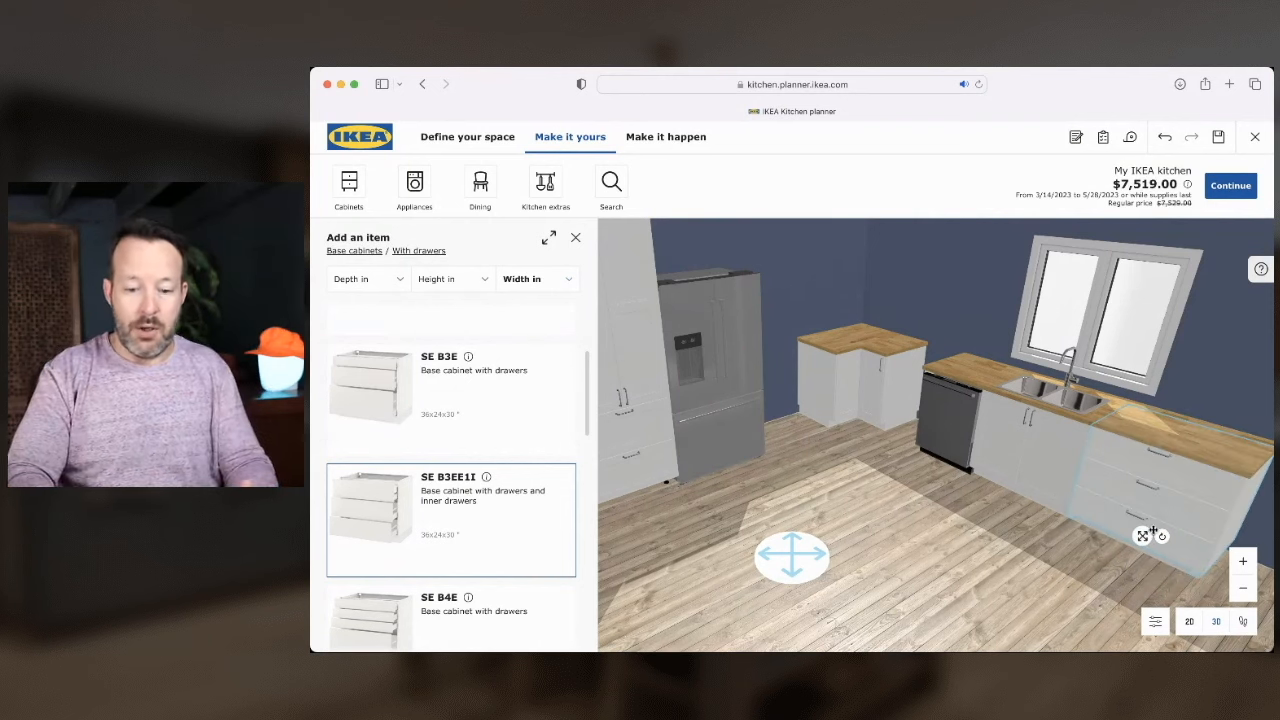
Move the 36-inch drawer base cabinet to the gap between the refrigerator and the corner base cabinet
drag(1142, 536, 805, 421)
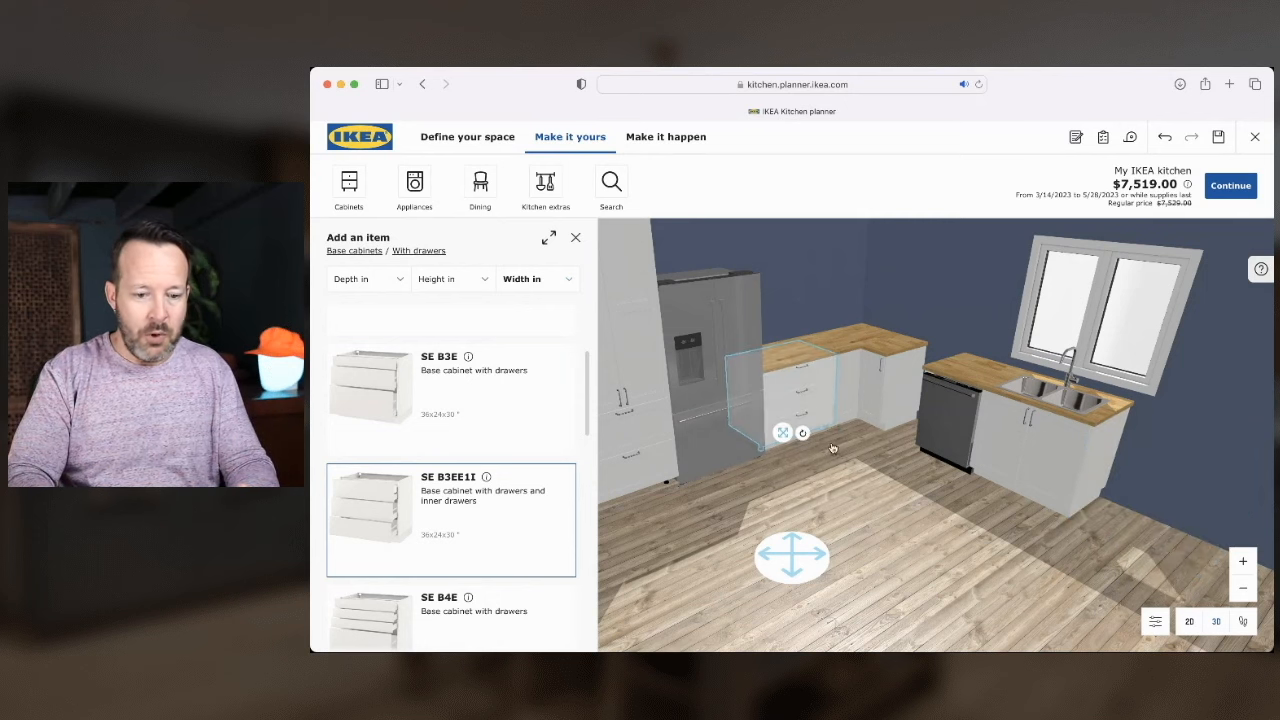
drag(904, 478, 828, 477)
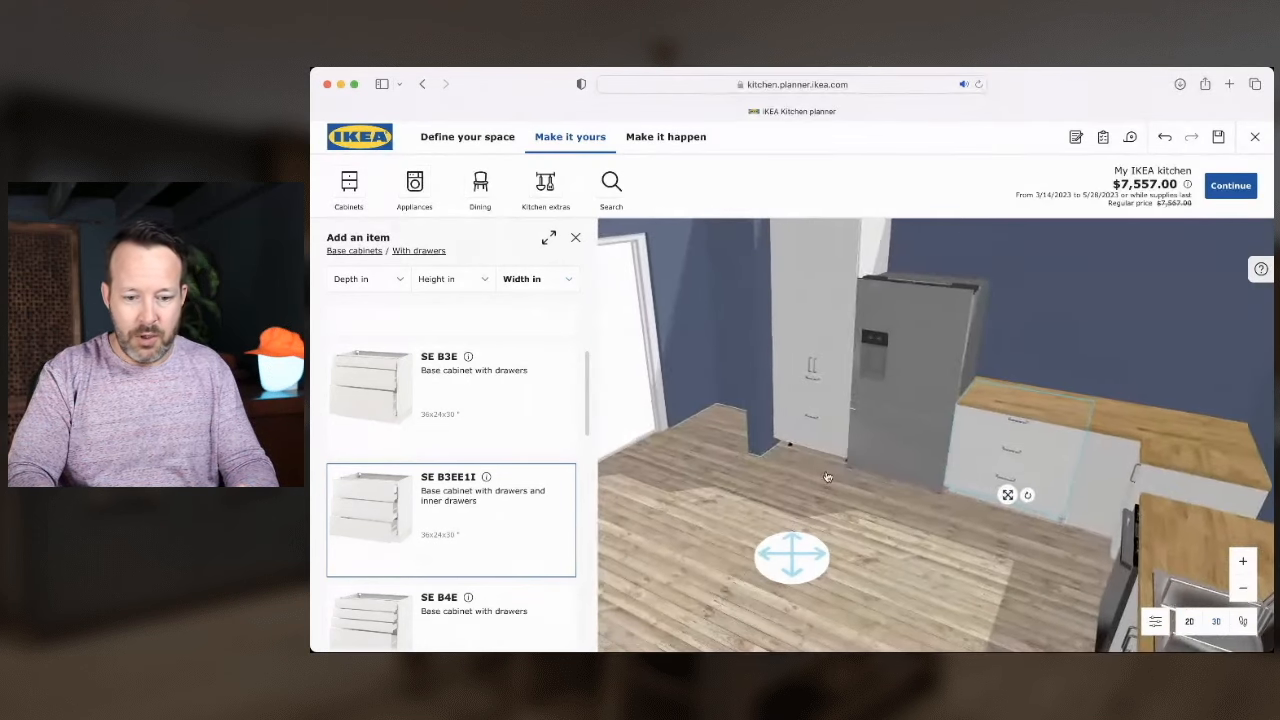
drag(1018, 494, 1035, 494)
scroll(937, 496, up, 3)
drag(937, 496, 951, 486)
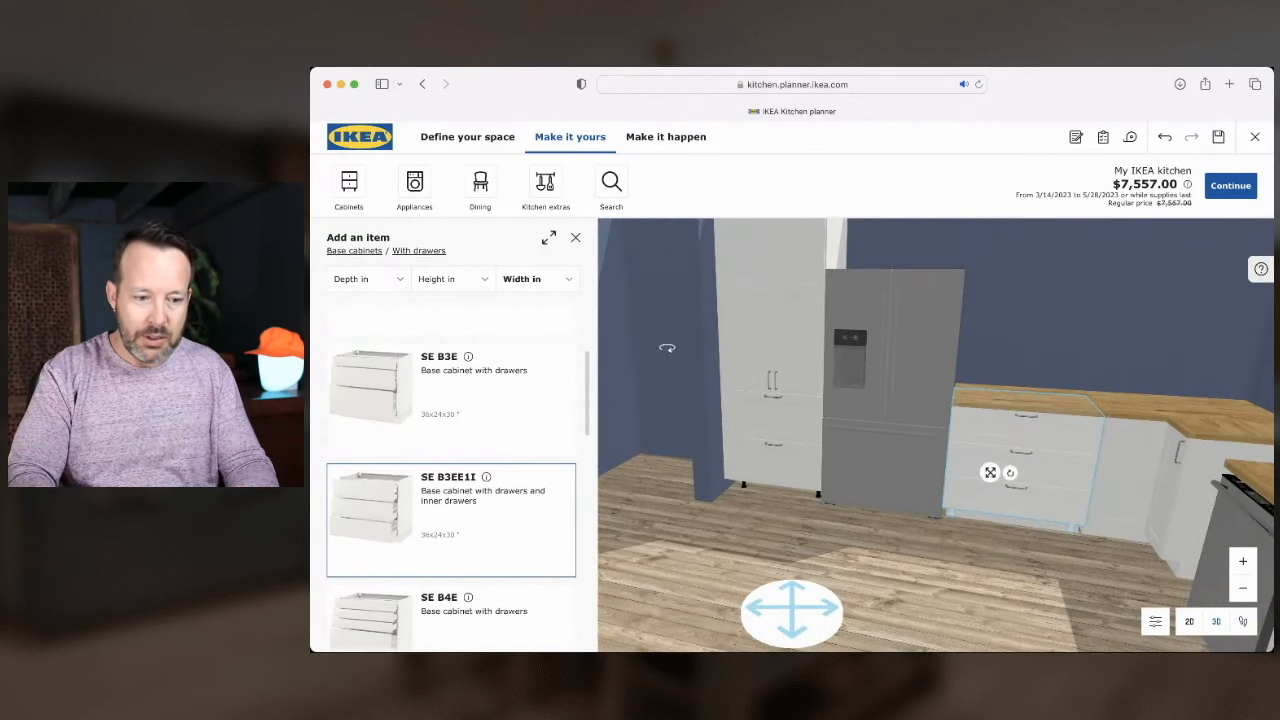
Delete the left cover panel from the SE B3EE1I drawer cabinet beside the refrigerator
click(990, 474)
click(397, 287)
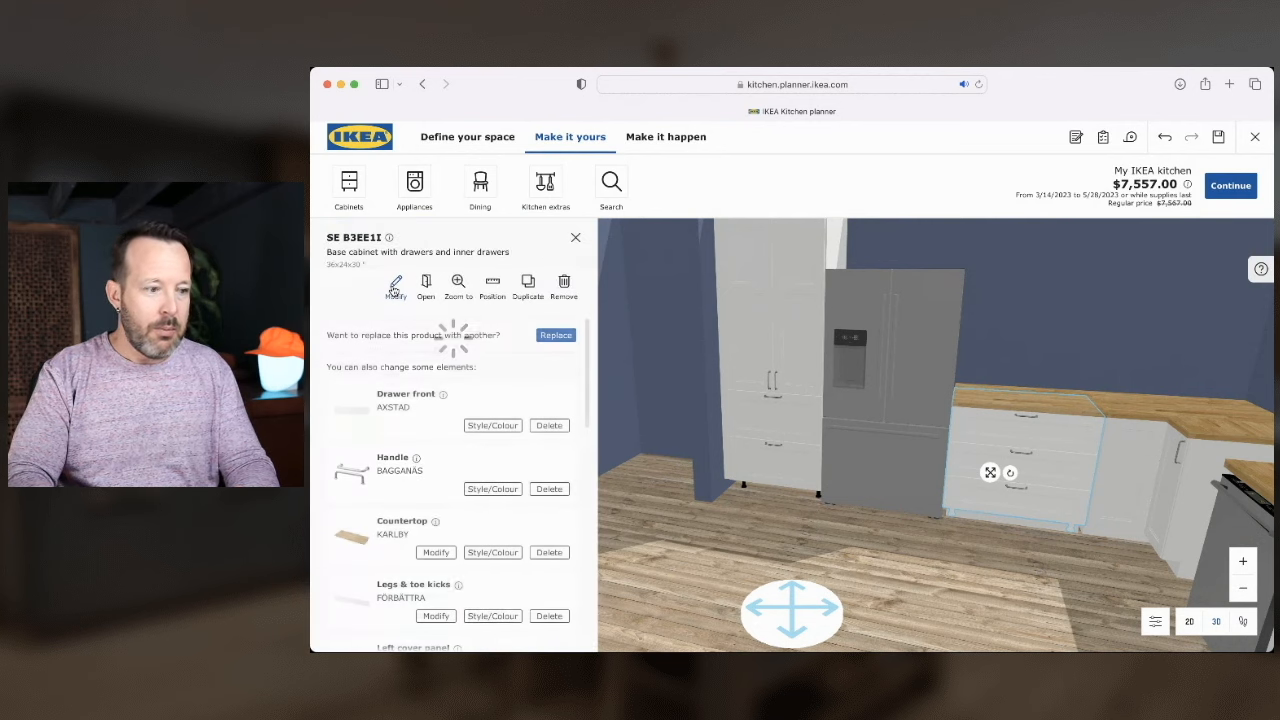
scroll(468, 467, down, 10)
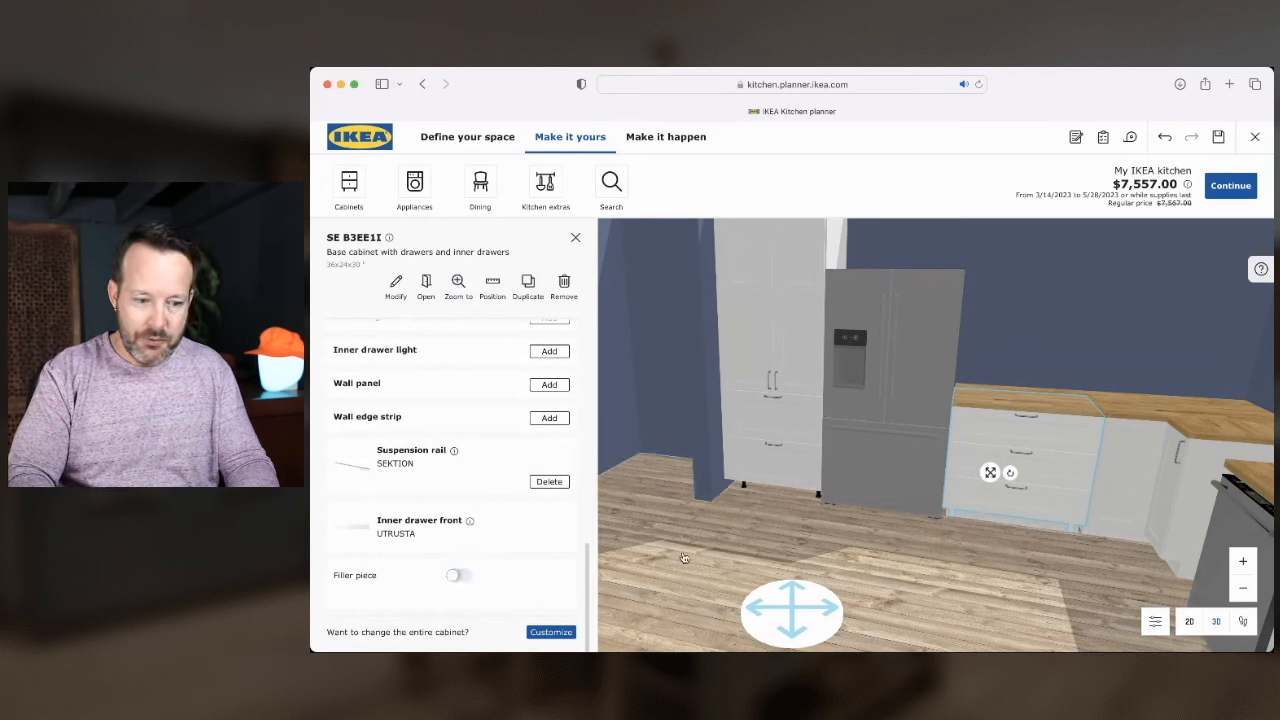
scroll(510, 540, up, 5)
scroll(508, 537, up, 3)
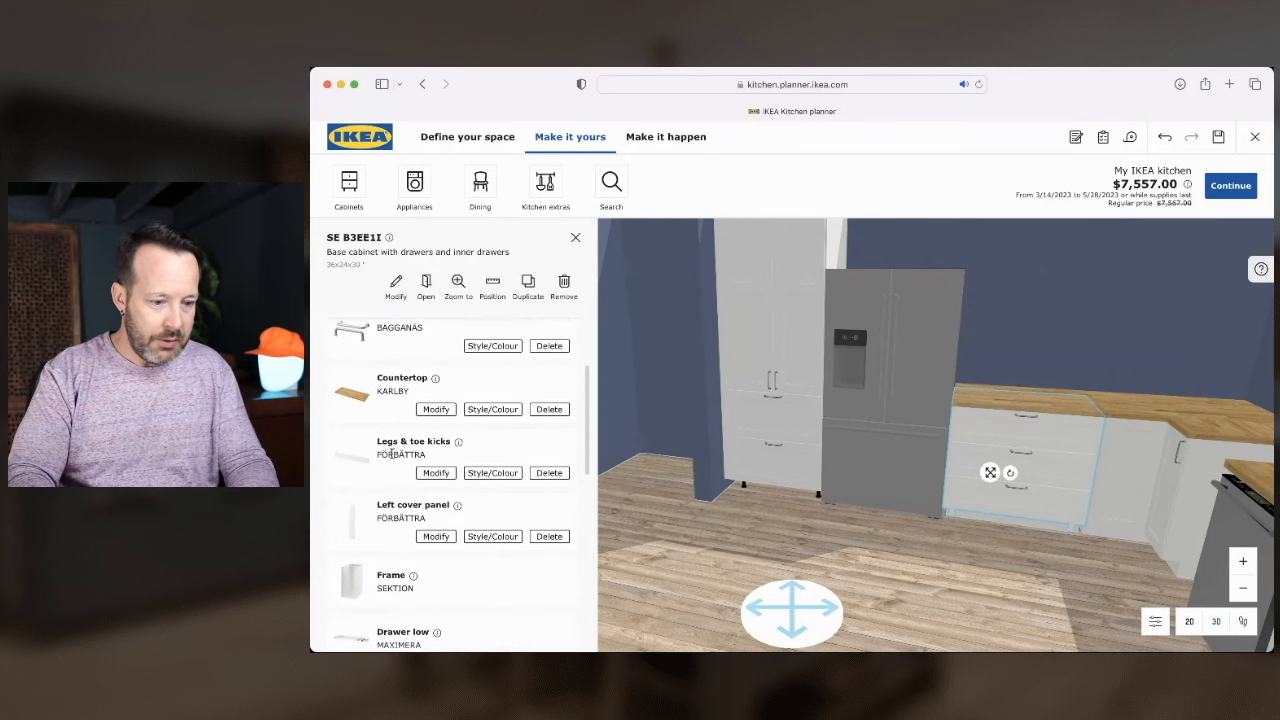
click(548, 537)
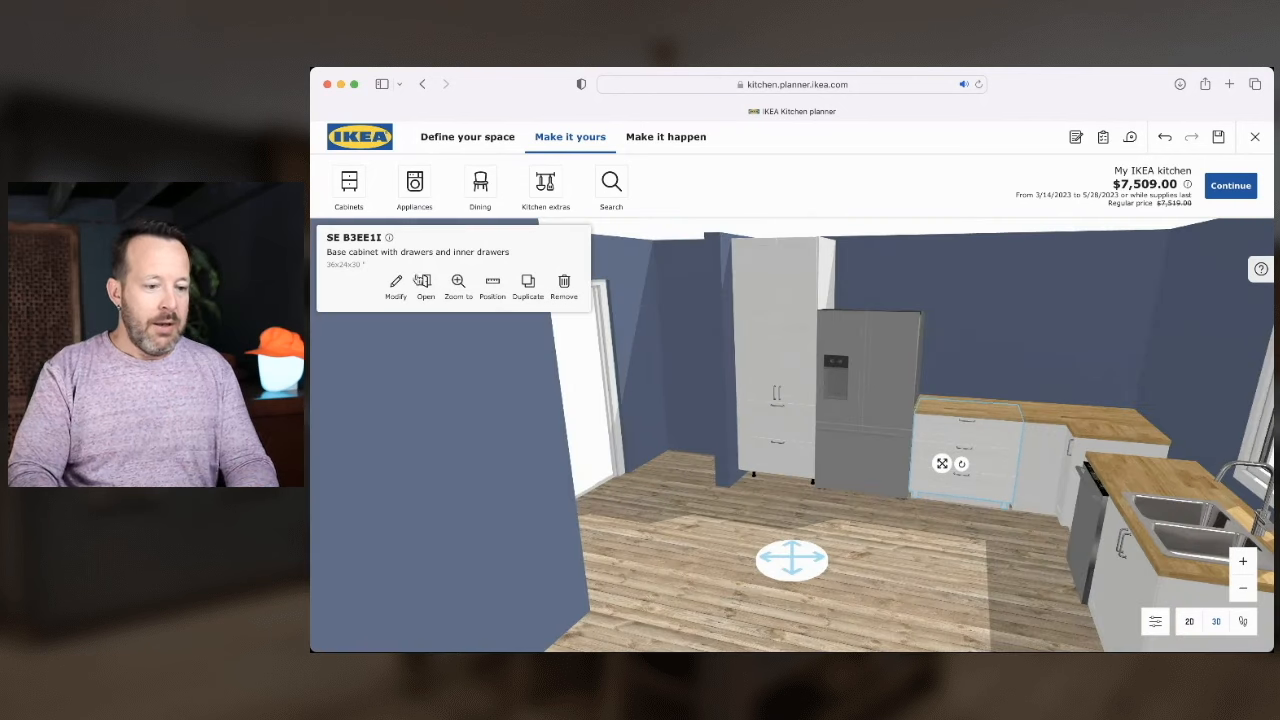
Add a freestanding cover panel for high cabinets and place it between the refrigerator and the drawer cabinet
click(357, 188)
scroll(384, 540, down, 10)
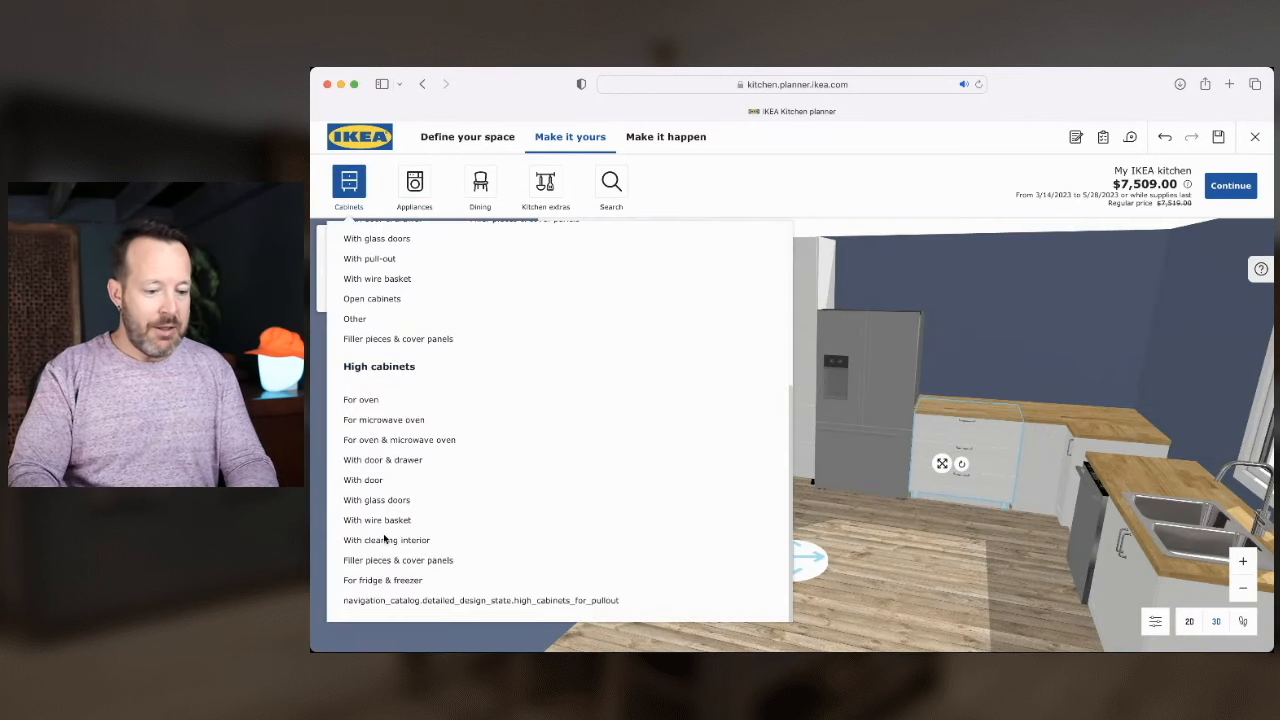
click(388, 563)
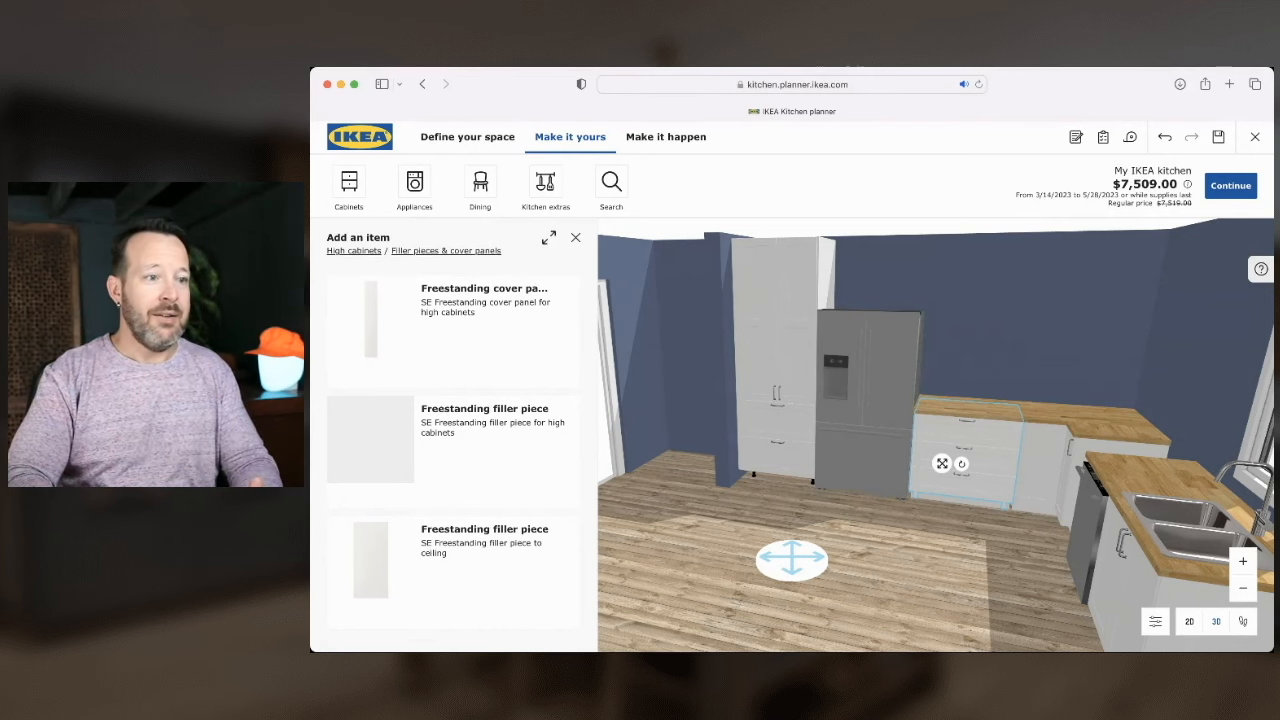
drag(438, 314, 840, 497)
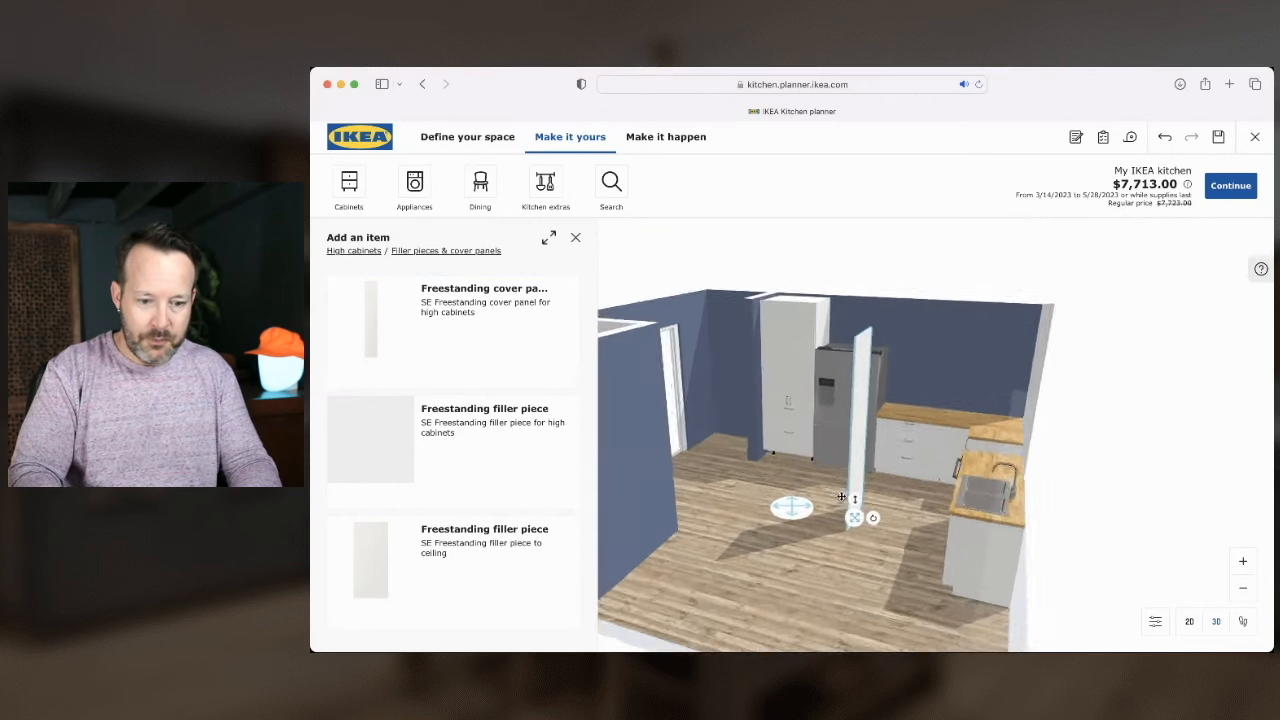
drag(922, 488, 891, 439)
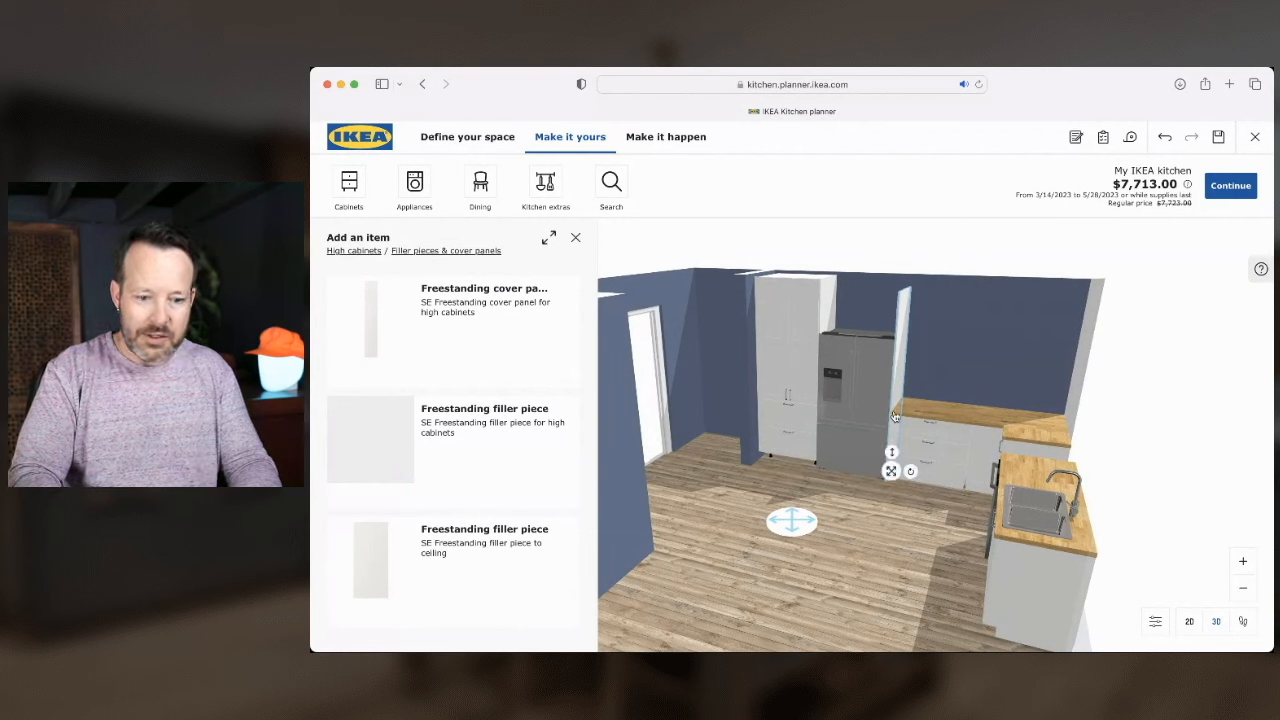
click(575, 237)
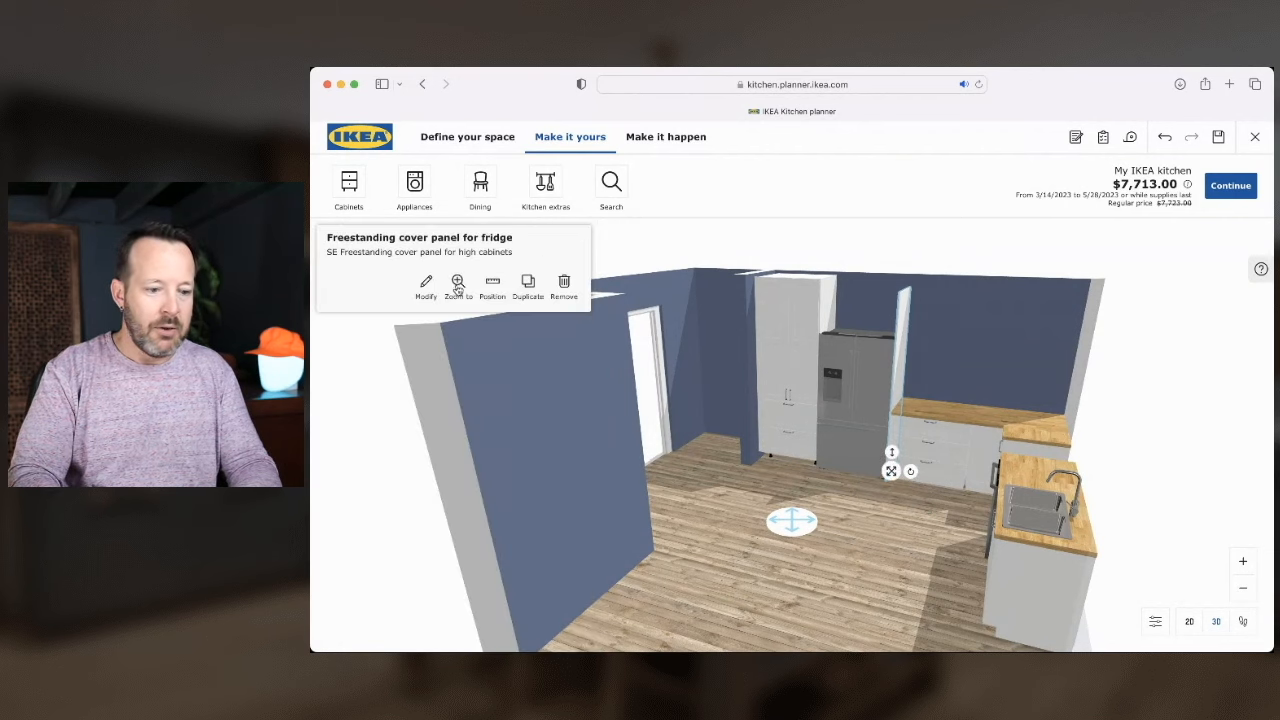
Set the height of the freestanding cover panel beside the refrigerator to 94"
click(425, 285)
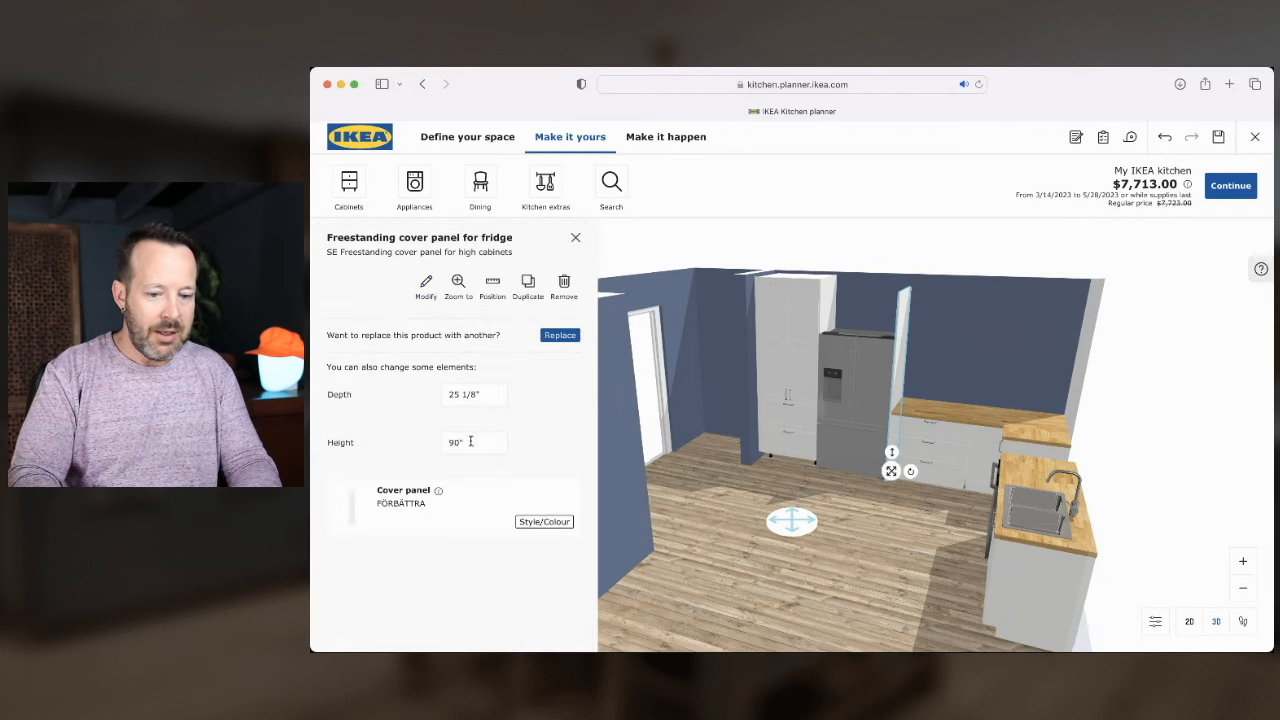
click(474, 441)
double_click(450, 441)
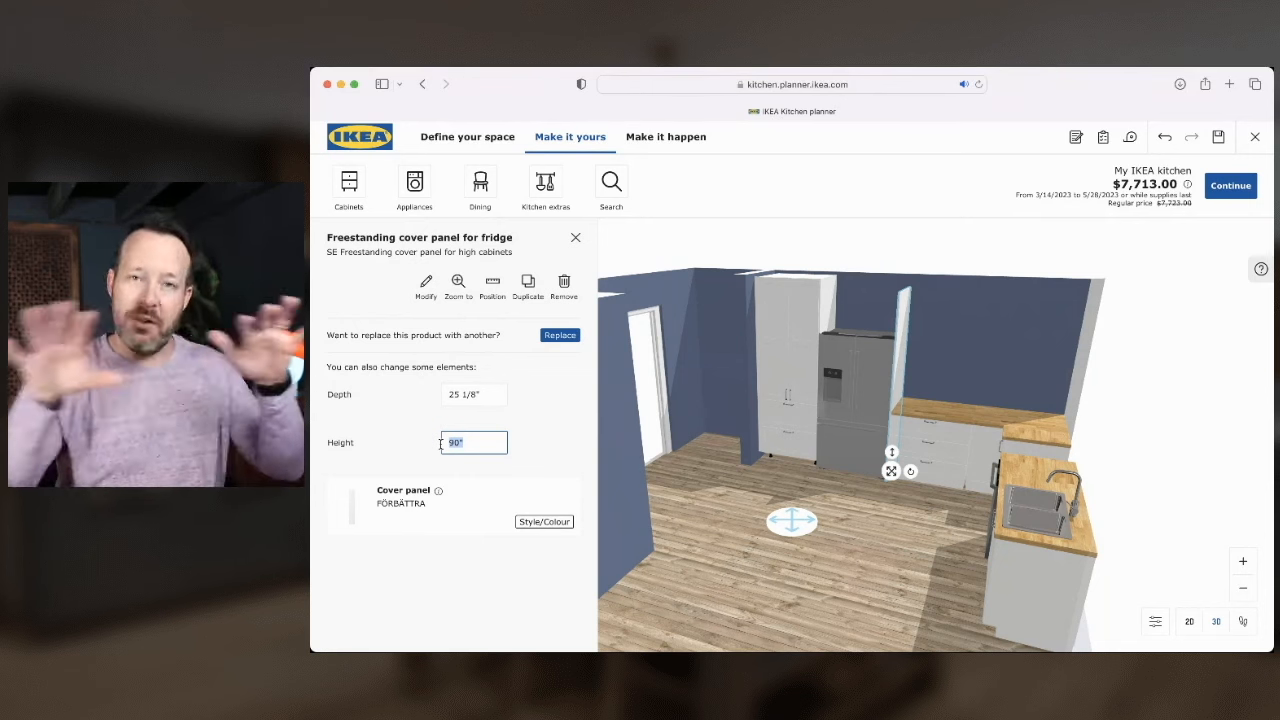
text(94)
key(Return)
mouse_move(800, 470)
mouse_down()
mouse_move(851, 468)
mouse_move(788, 466)
mouse_up()
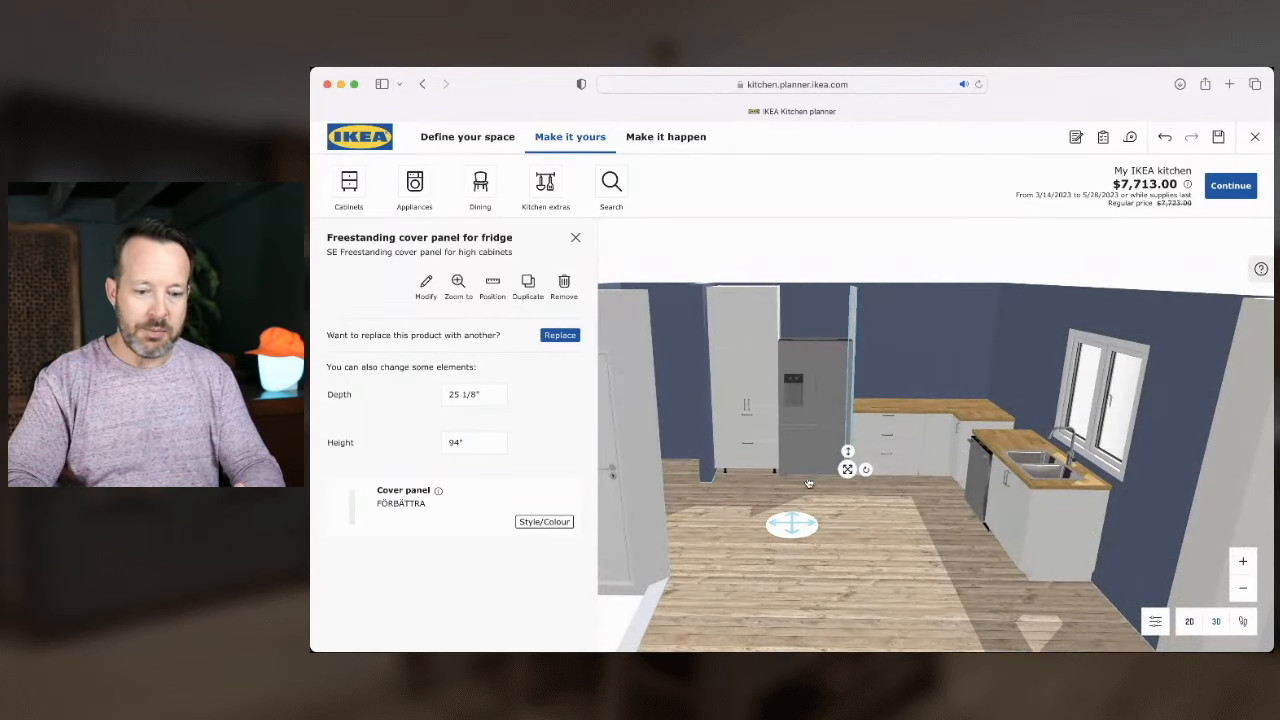
click(575, 240)
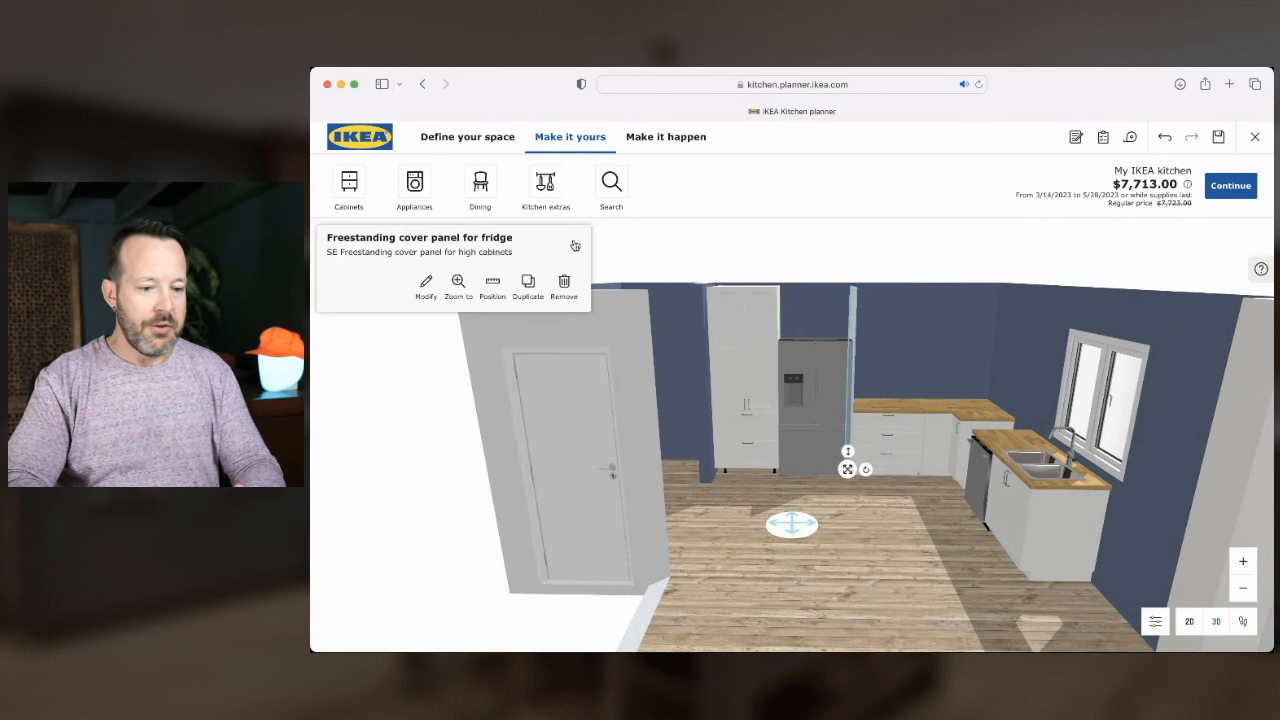
Add the 36x24x20" SE WR2D refrigerator top cabinet and position it above the refrigerator, between the high cabinet and the cover panel
click(349, 194)
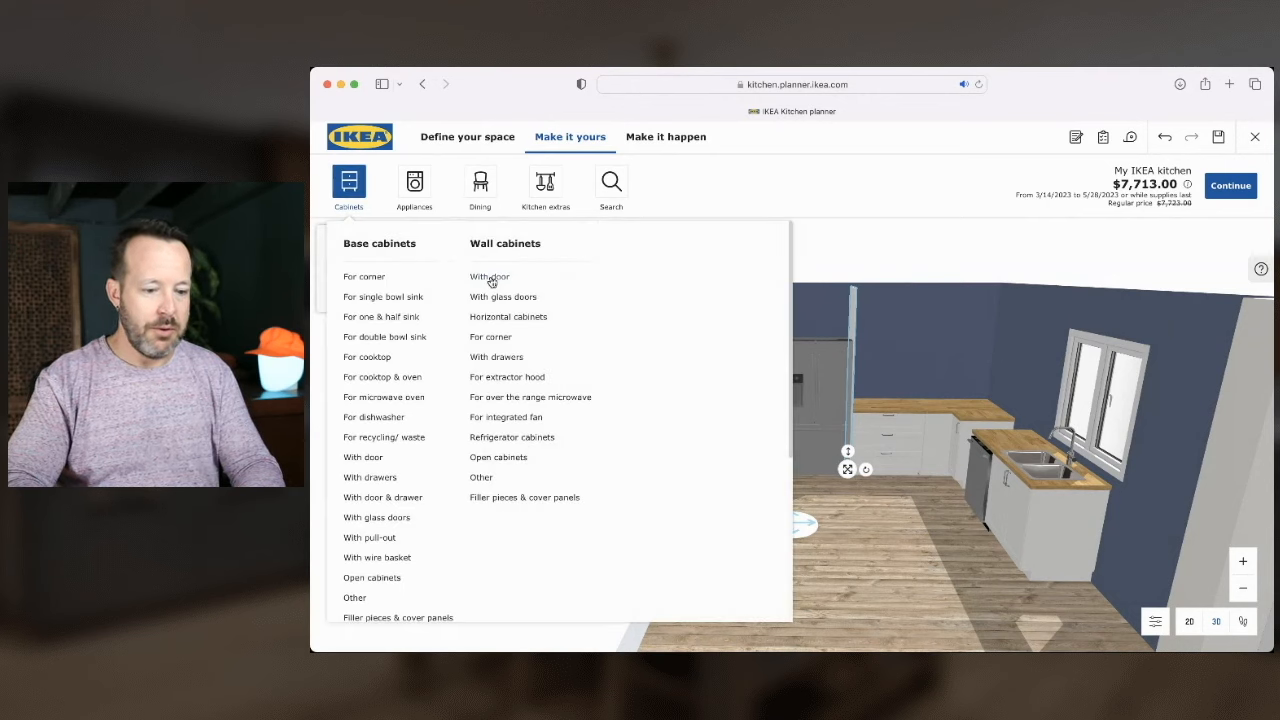
click(505, 437)
click(560, 283)
click(532, 326)
click(483, 284)
click(453, 325)
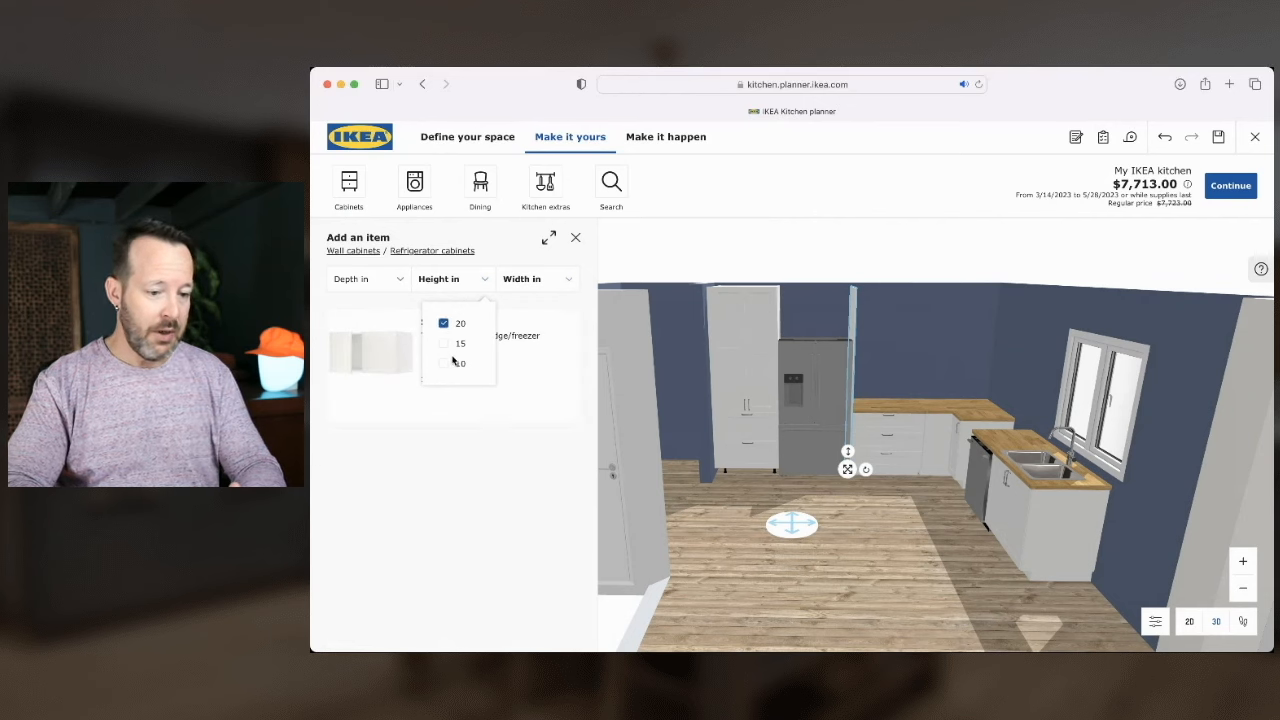
drag(385, 360, 872, 316)
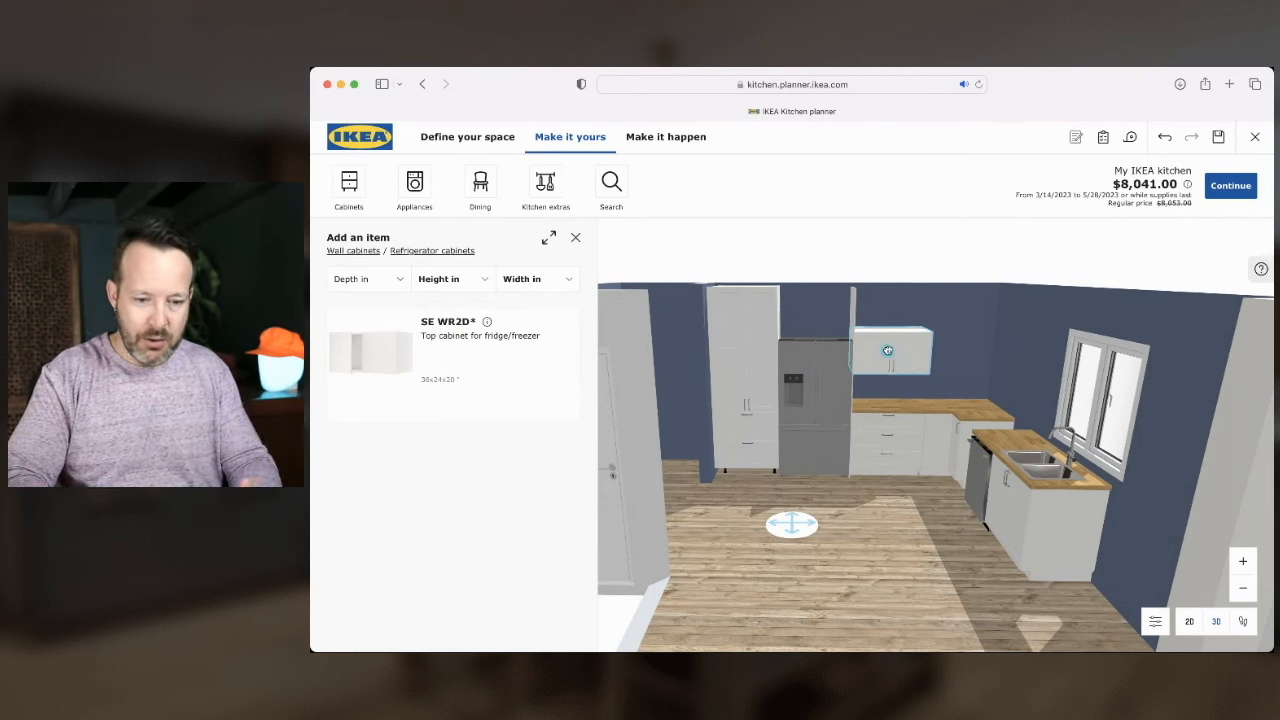
drag(886, 370, 814, 329)
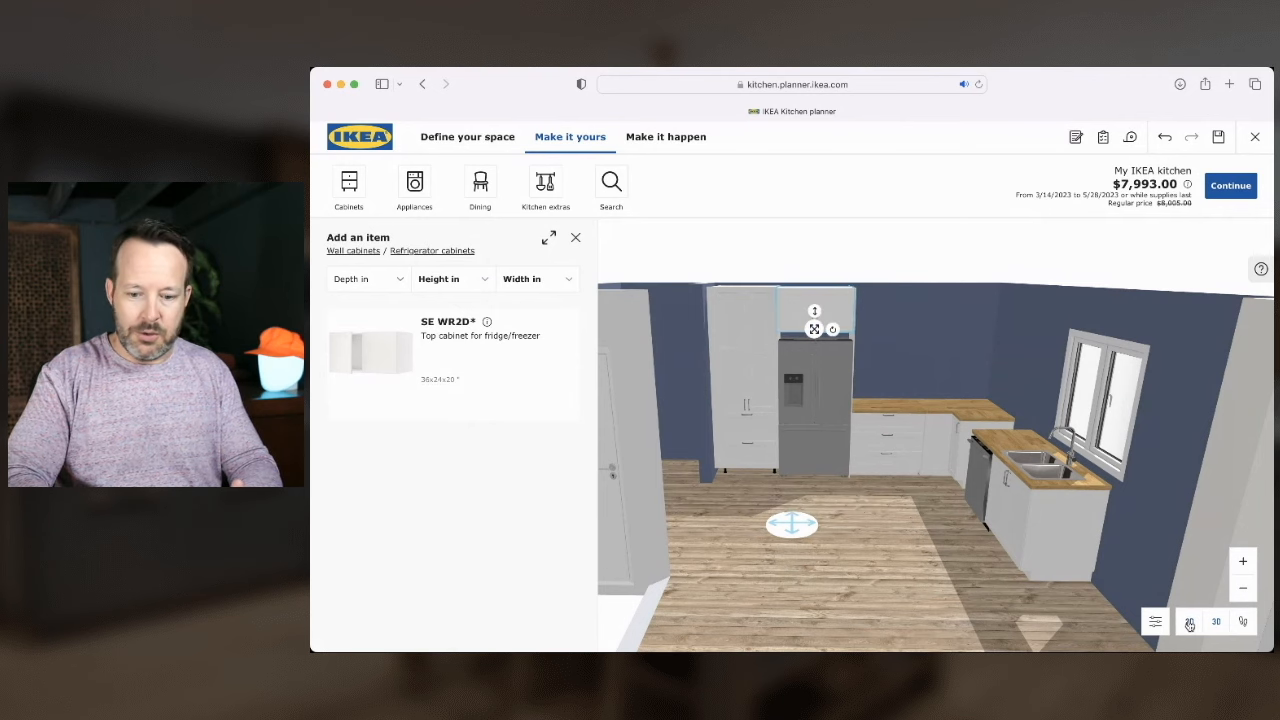
Inspect the refrigerator surround in the 2D plan and 3D view, and check the freestanding cover panel's dimensions
click(1189, 621)
scroll(776, 586, up, 3)
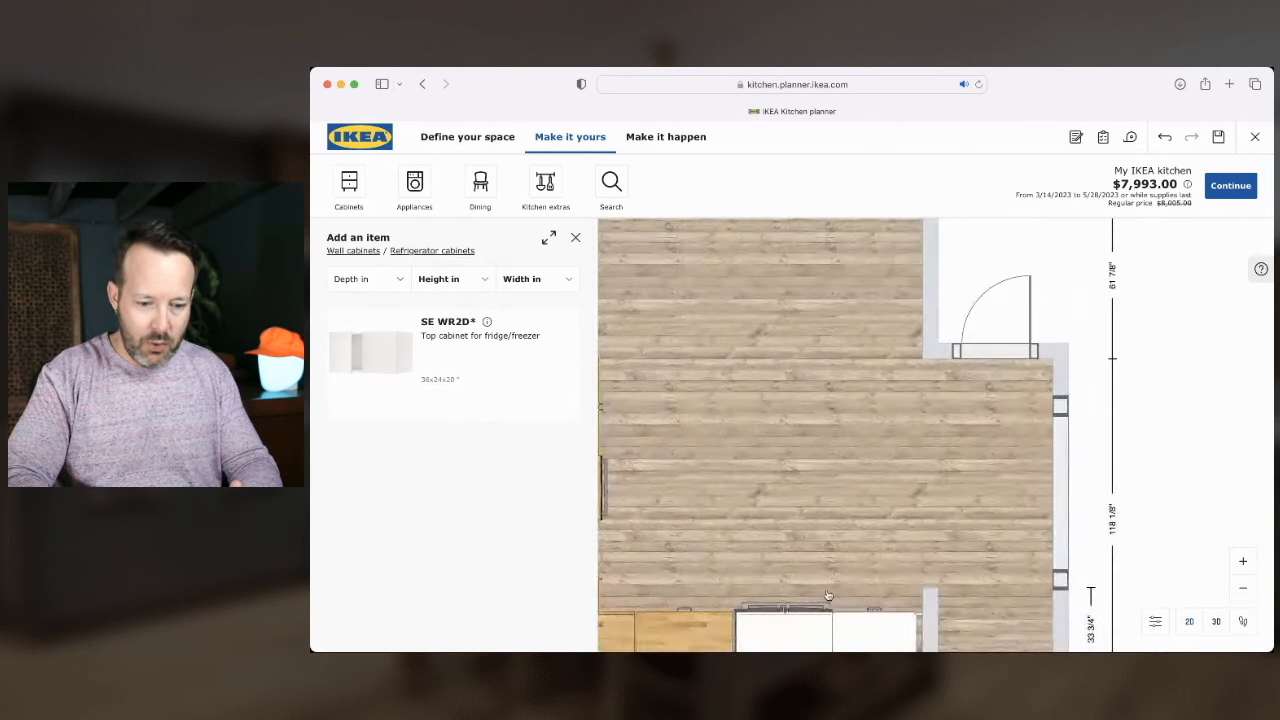
scroll(824, 507, down, 3)
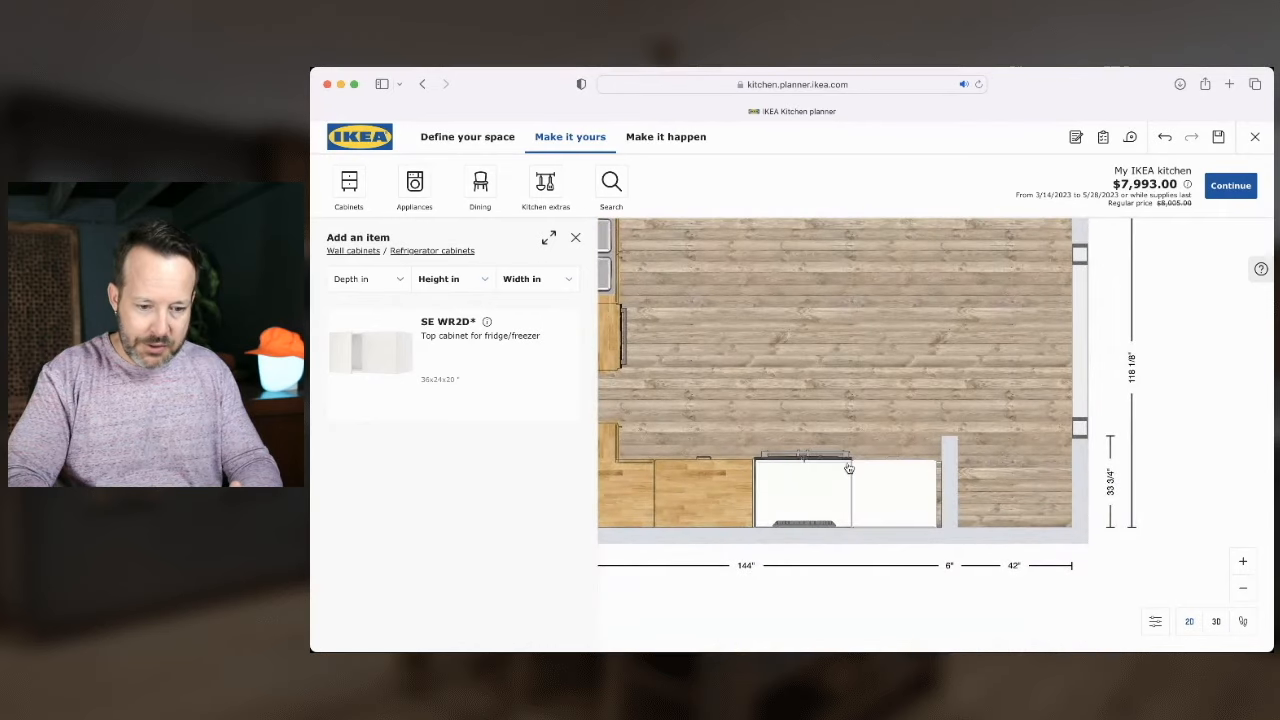
click(1216, 621)
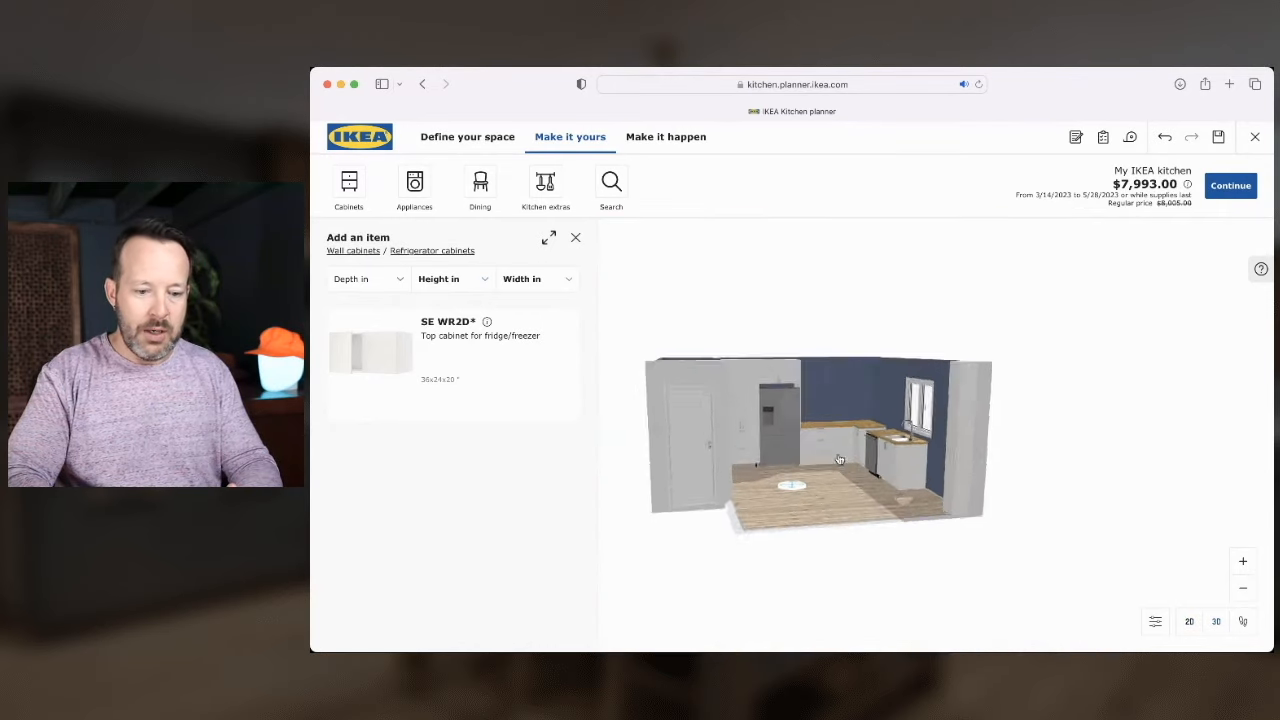
scroll(826, 455, up, 5)
click(877, 470)
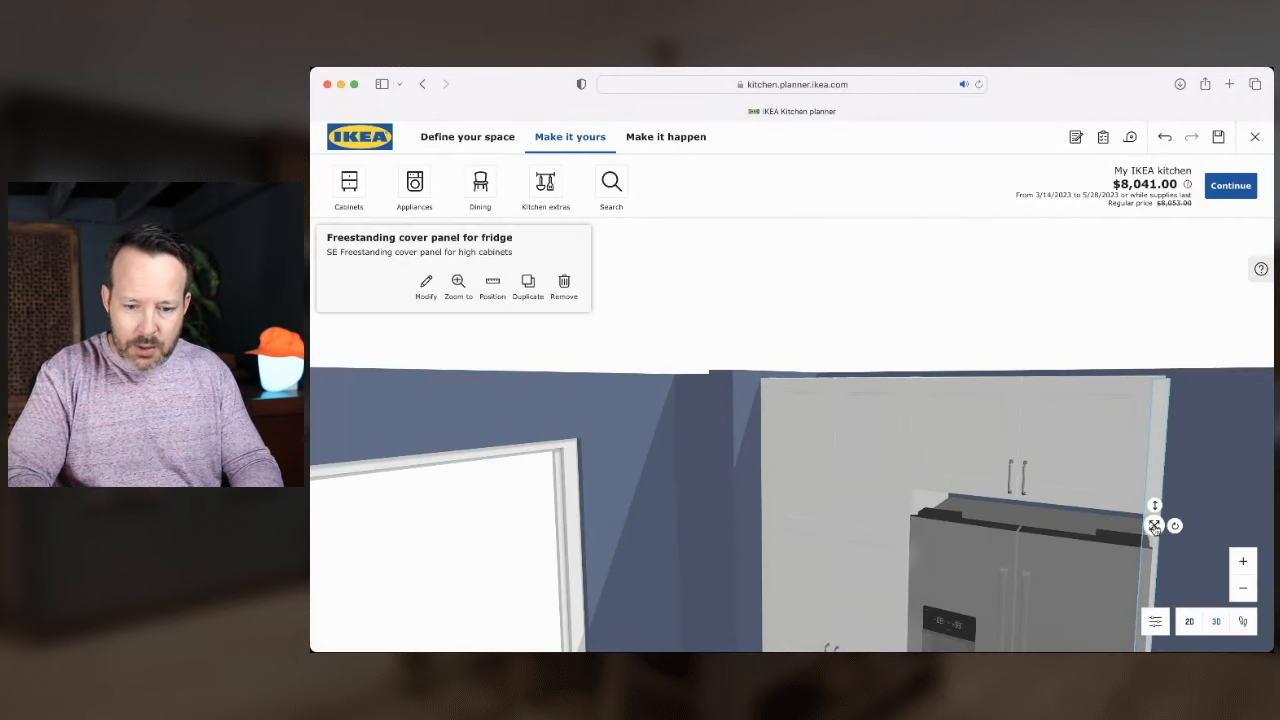
click(426, 286)
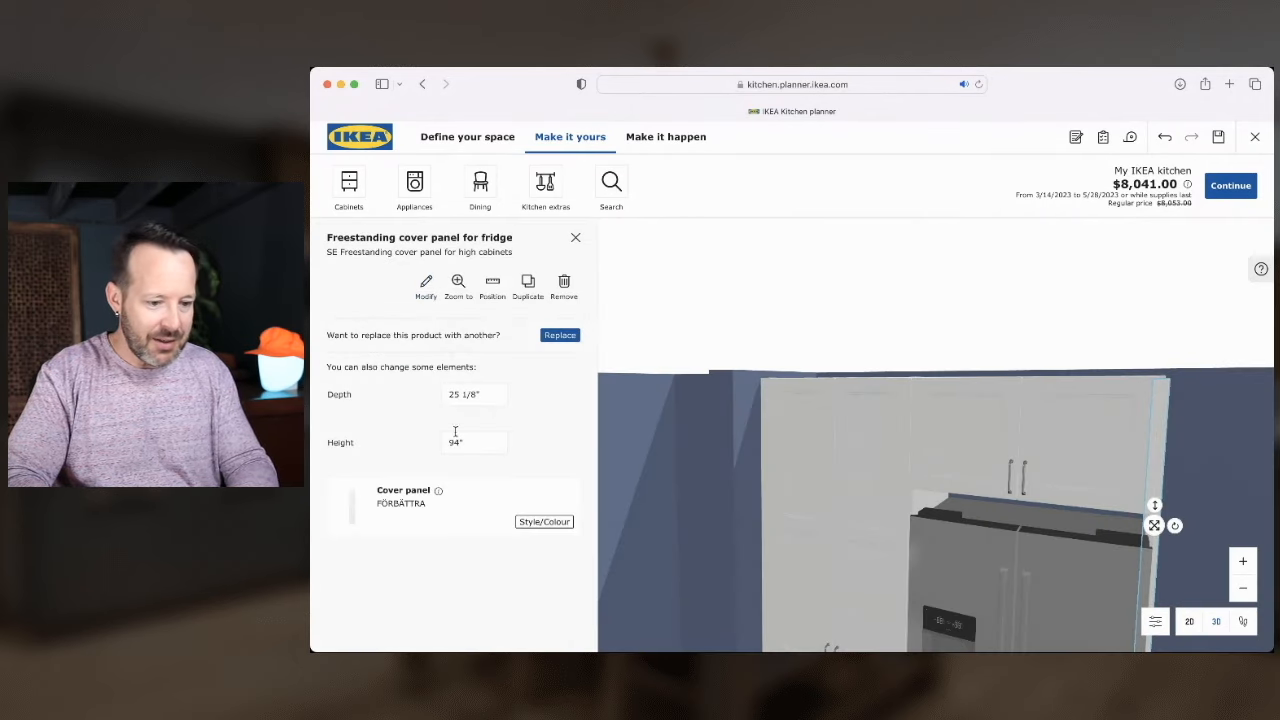
click(465, 441)
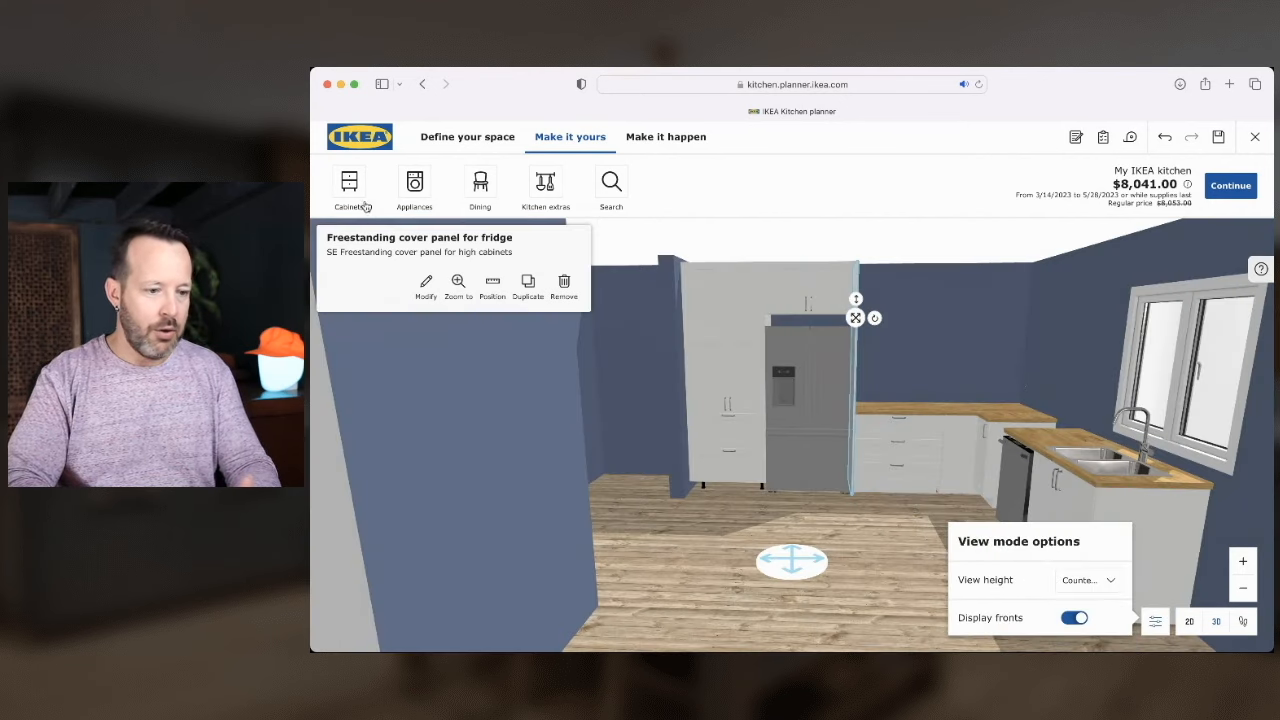
Filter the corner wall cabinets to 26" wide and 40" high, and add the SE CWC1D angled cabinet with door and carousel
click(357, 190)
click(547, 335)
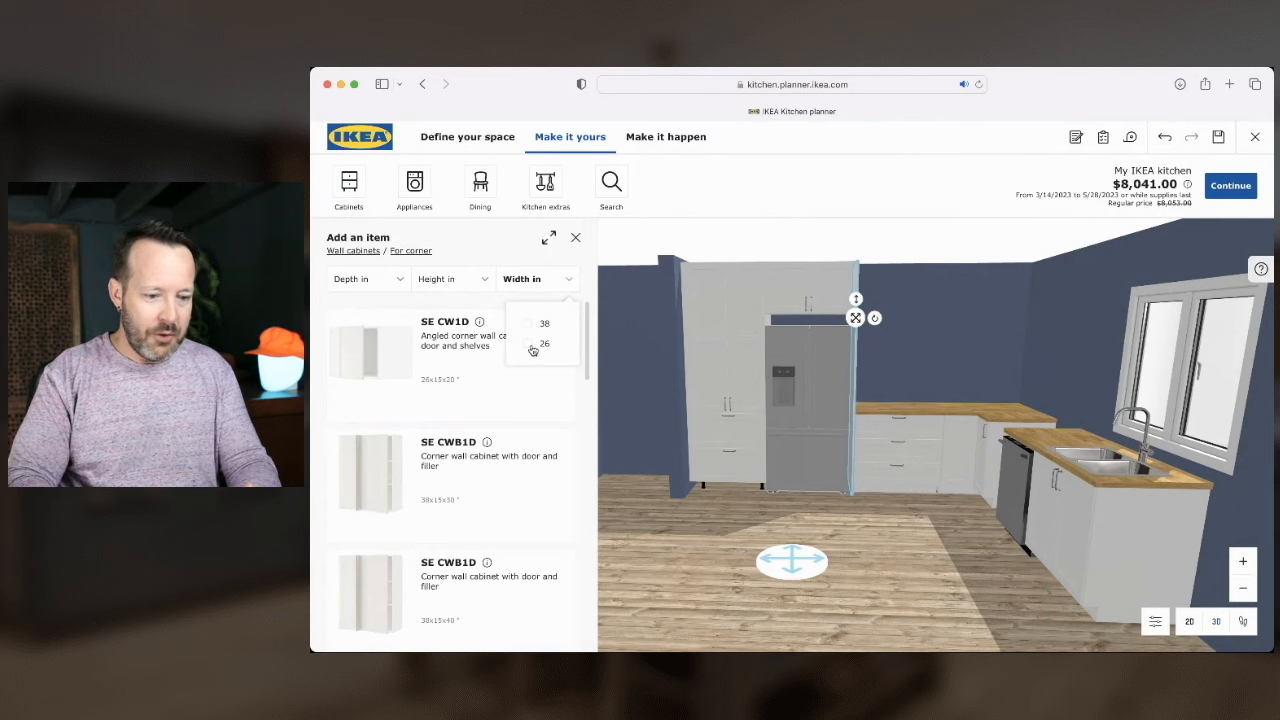
click(533, 348)
click(475, 281)
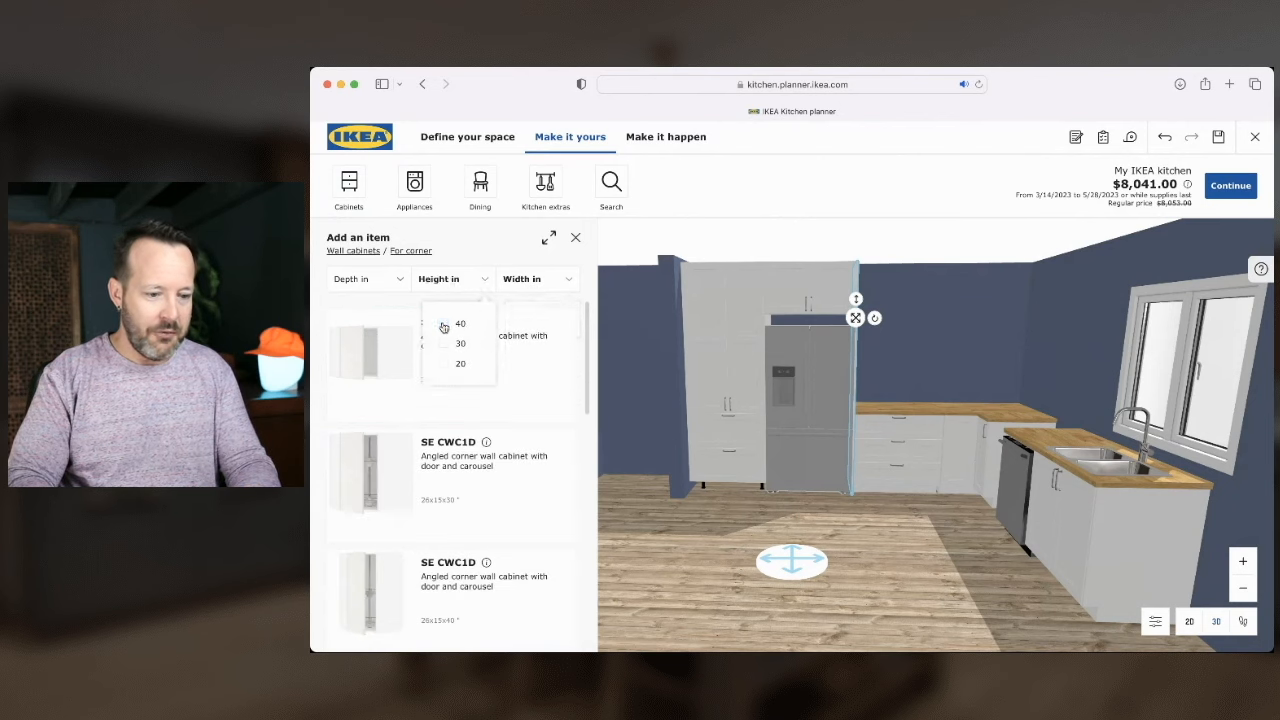
click(443, 324)
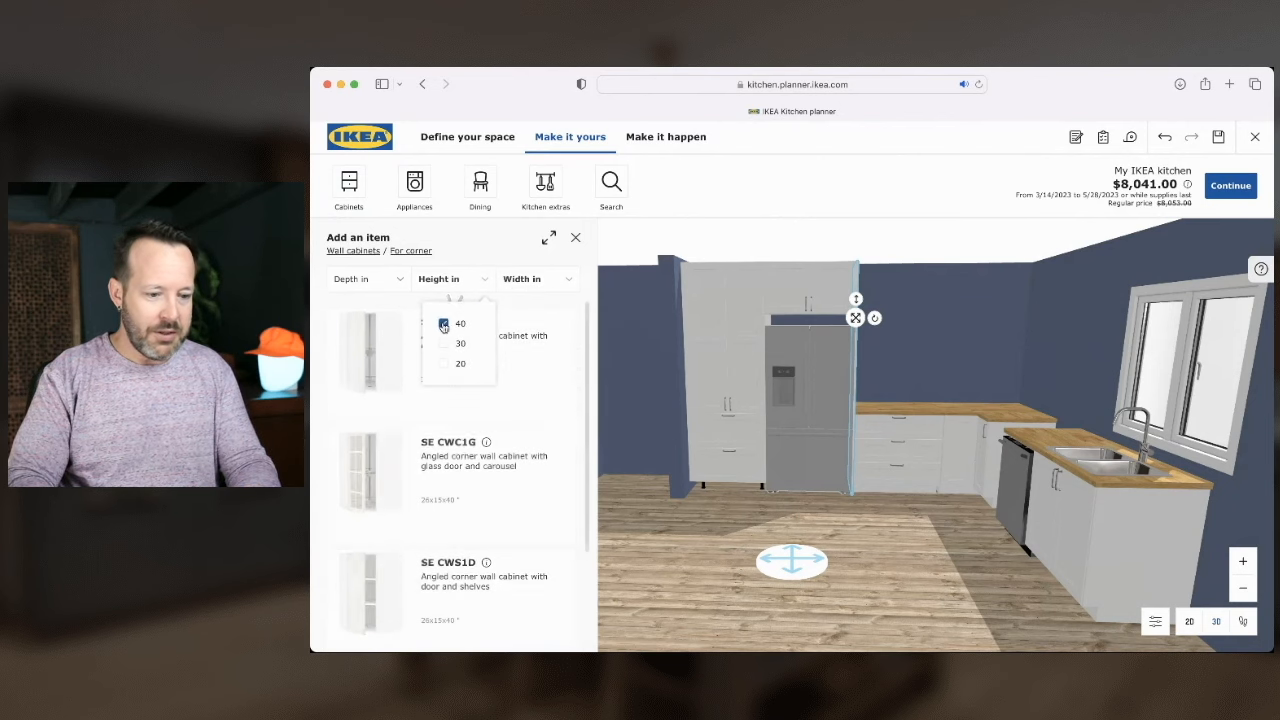
click(374, 370)
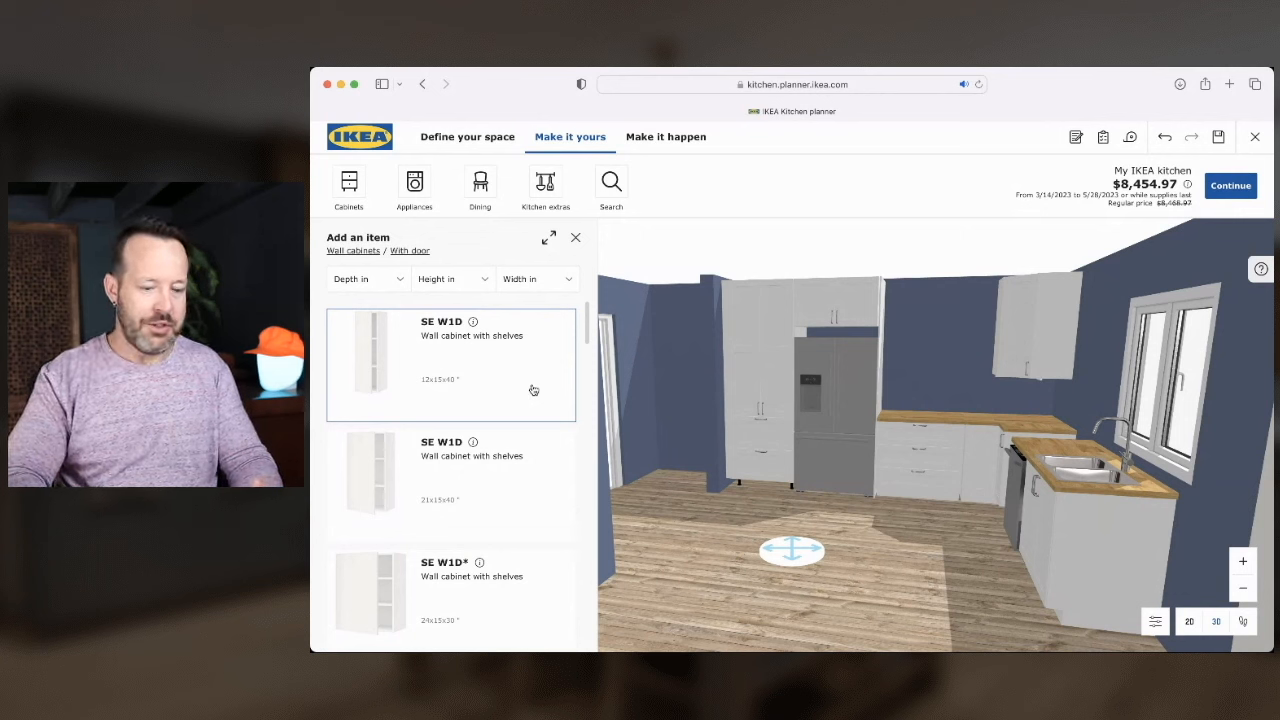
Filter the door wall cabinets to 24 in width and 40 in height and place the SE W1D* cabinet in the room
click(538, 284)
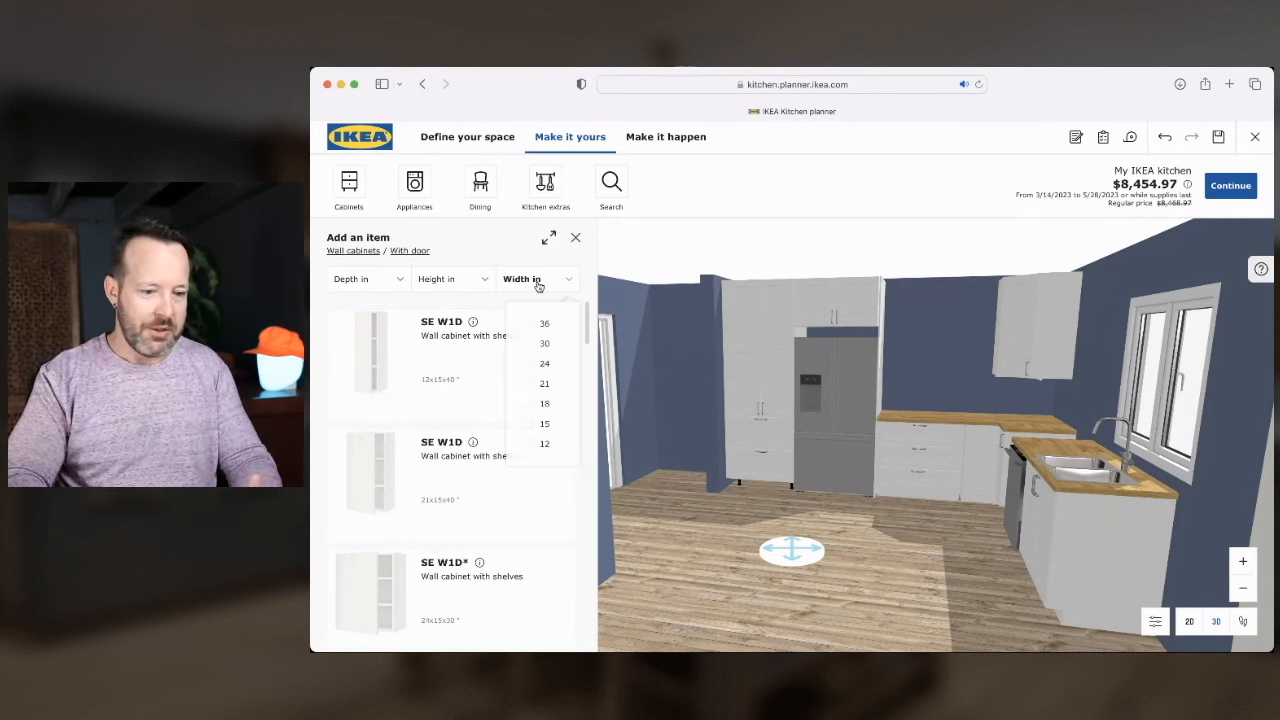
click(528, 364)
click(480, 276)
click(444, 323)
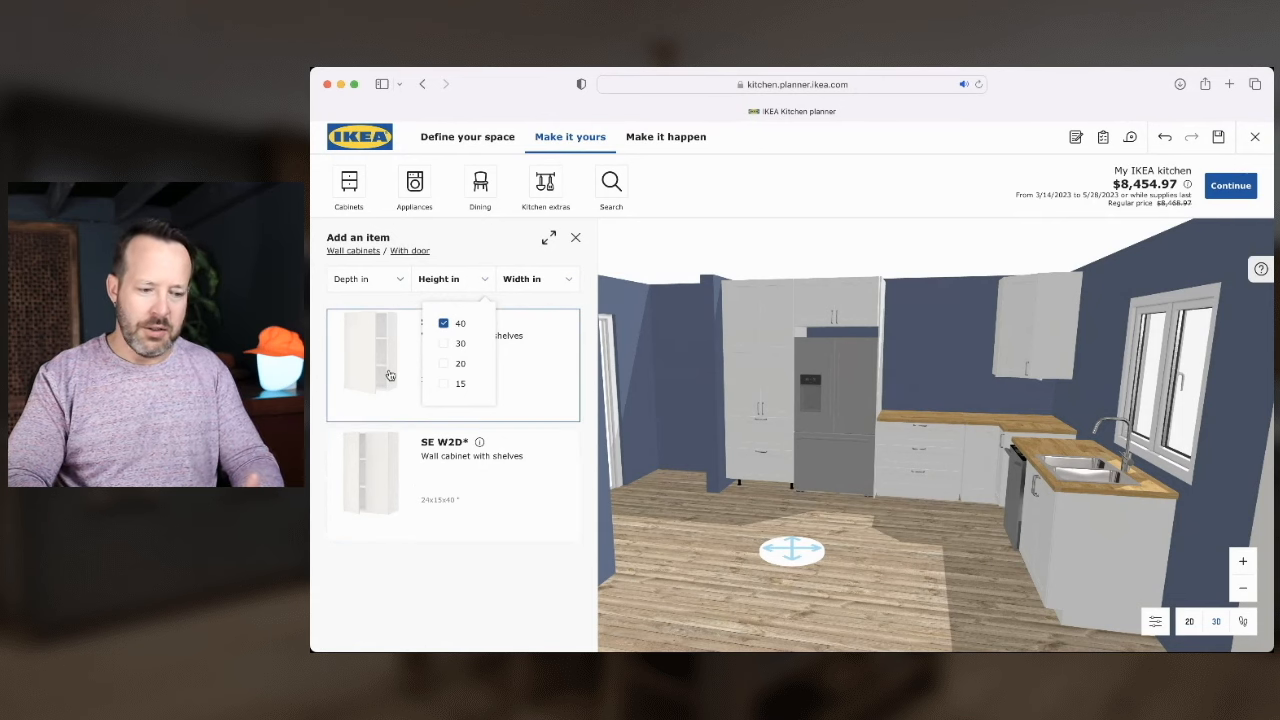
drag(403, 376, 966, 366)
In the 2D plan, move the new wall cabinet flush against the wall between the corner wall cabinet and the neighbouring wall cabinet
click(1189, 621)
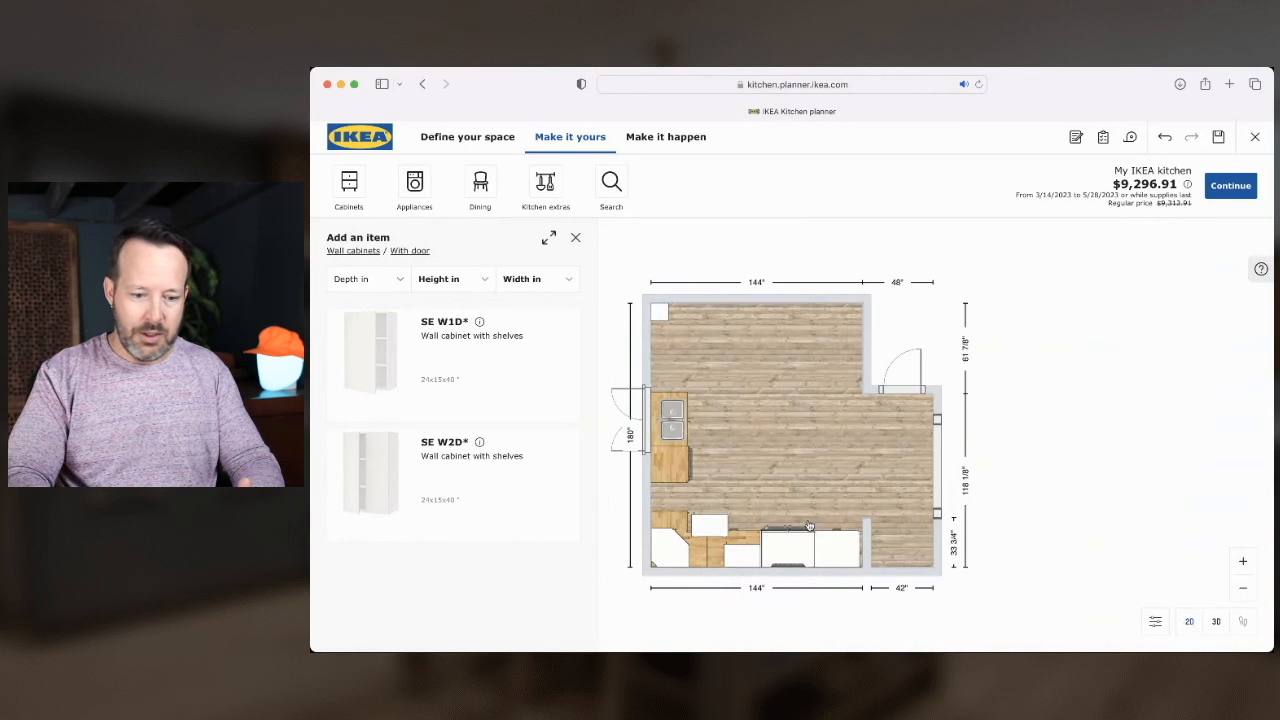
scroll(761, 509, up, 3)
drag(761, 509, 803, 385)
scroll(754, 438, up, 3)
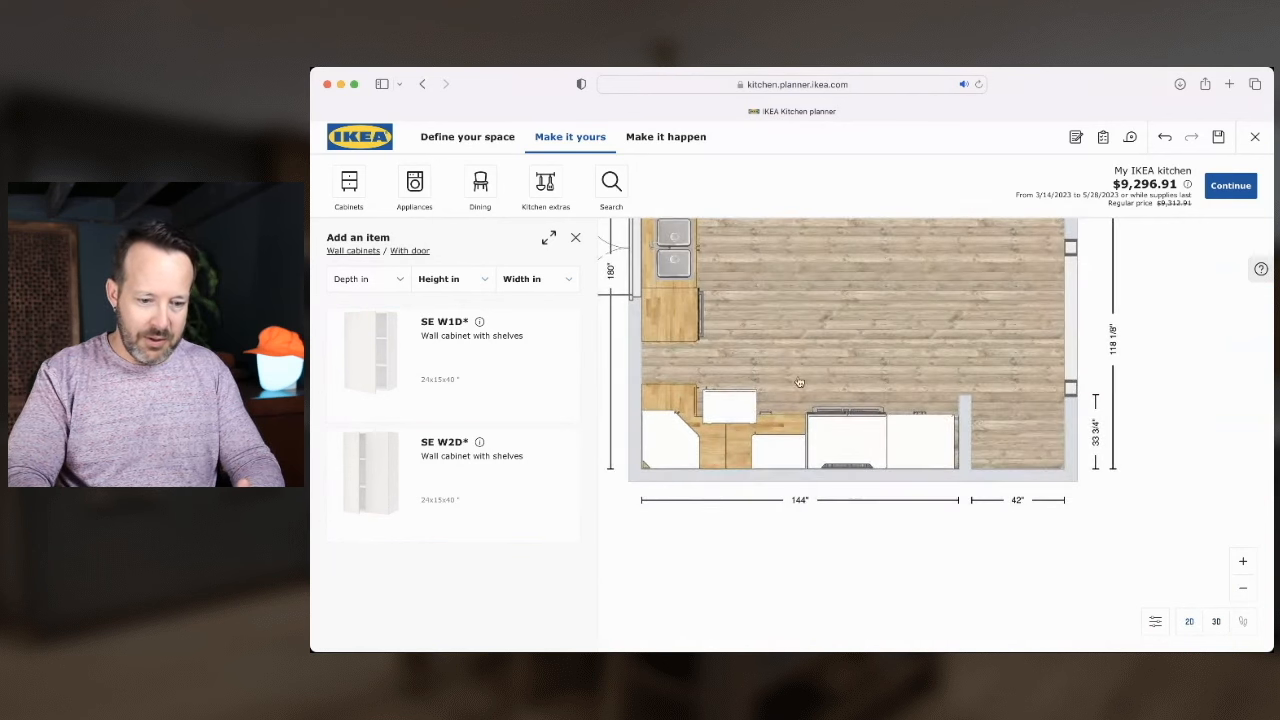
click(741, 419)
drag(734, 405, 727, 470)
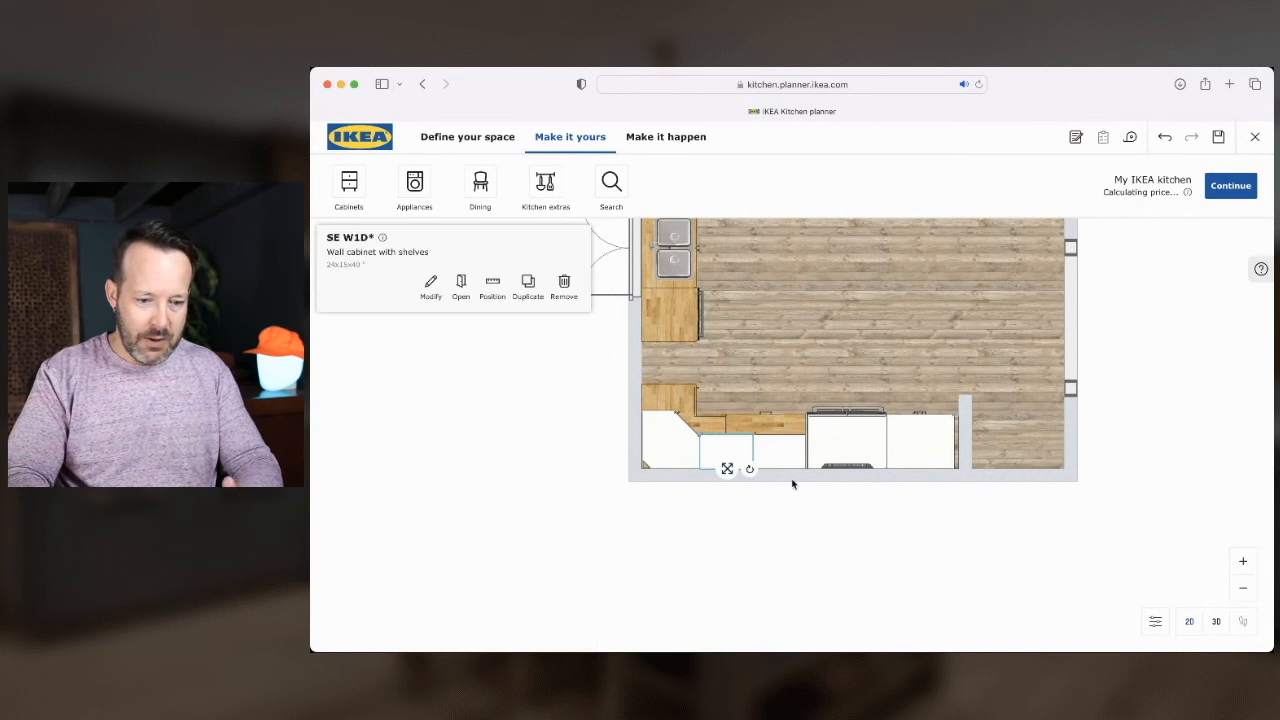
scroll(690, 473, up, 2)
drag(709, 477, 718, 430)
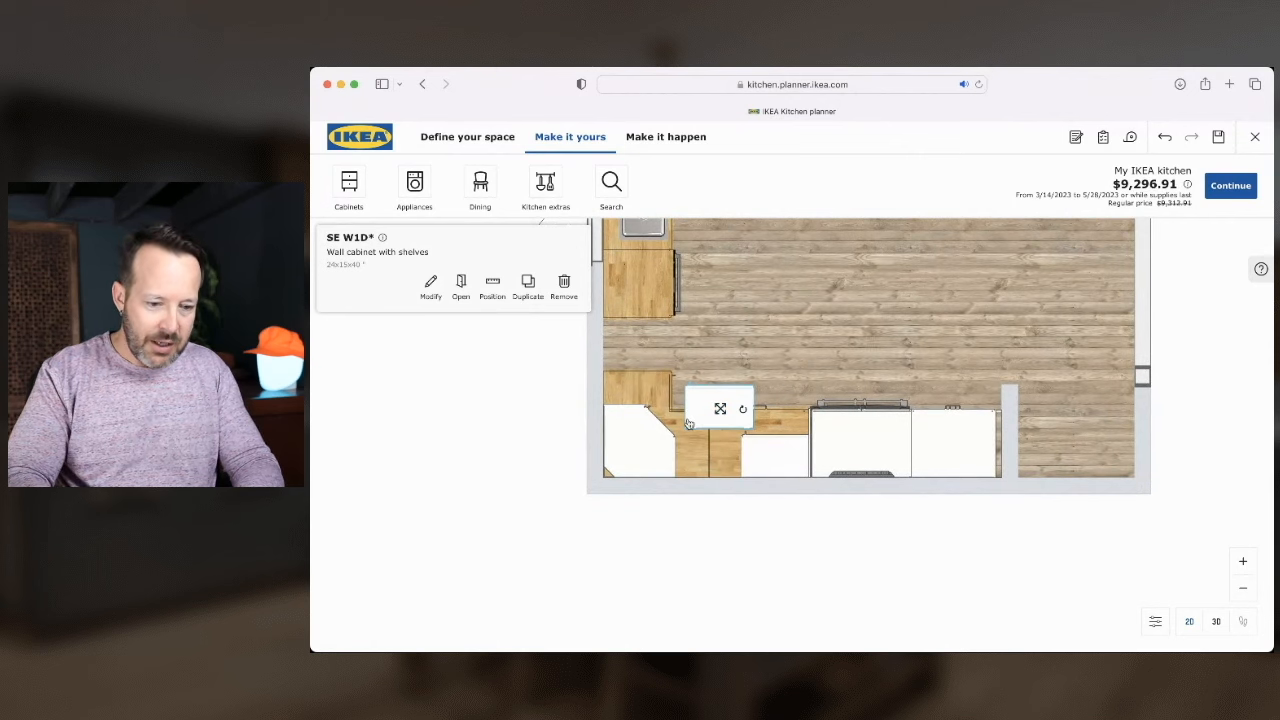
scroll(689, 414, up, 5)
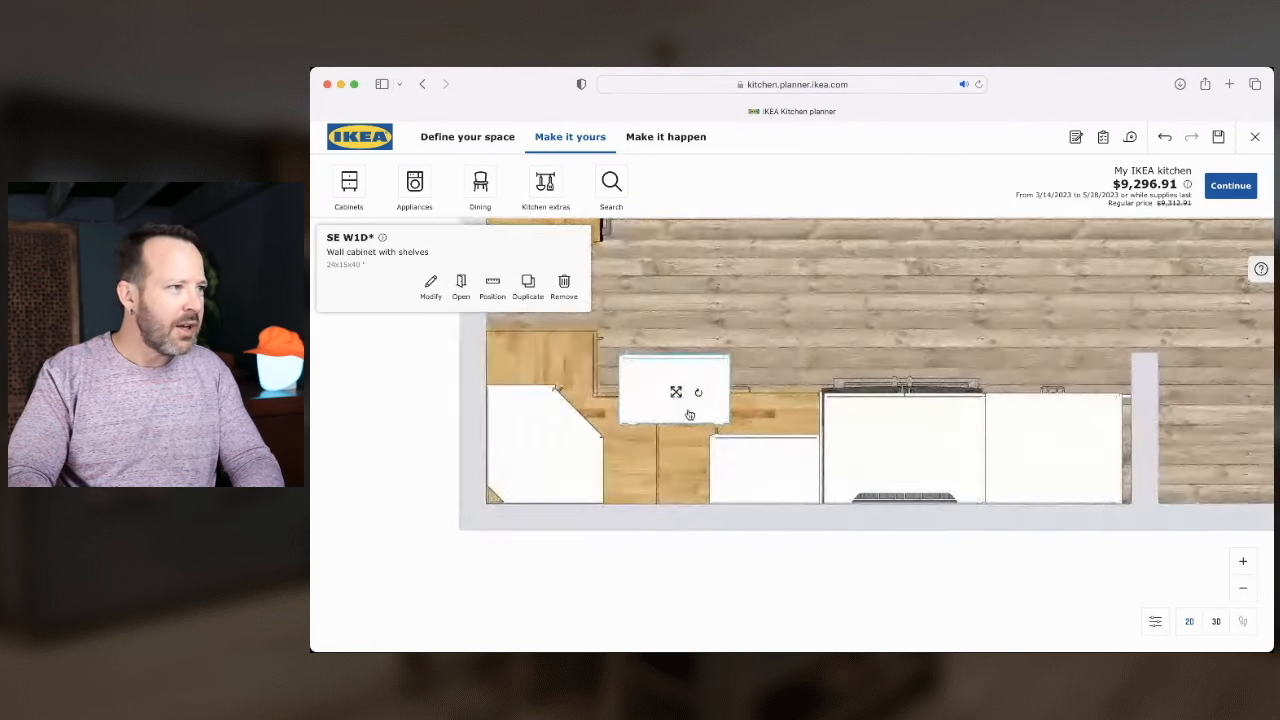
scroll(689, 414, up, 2)
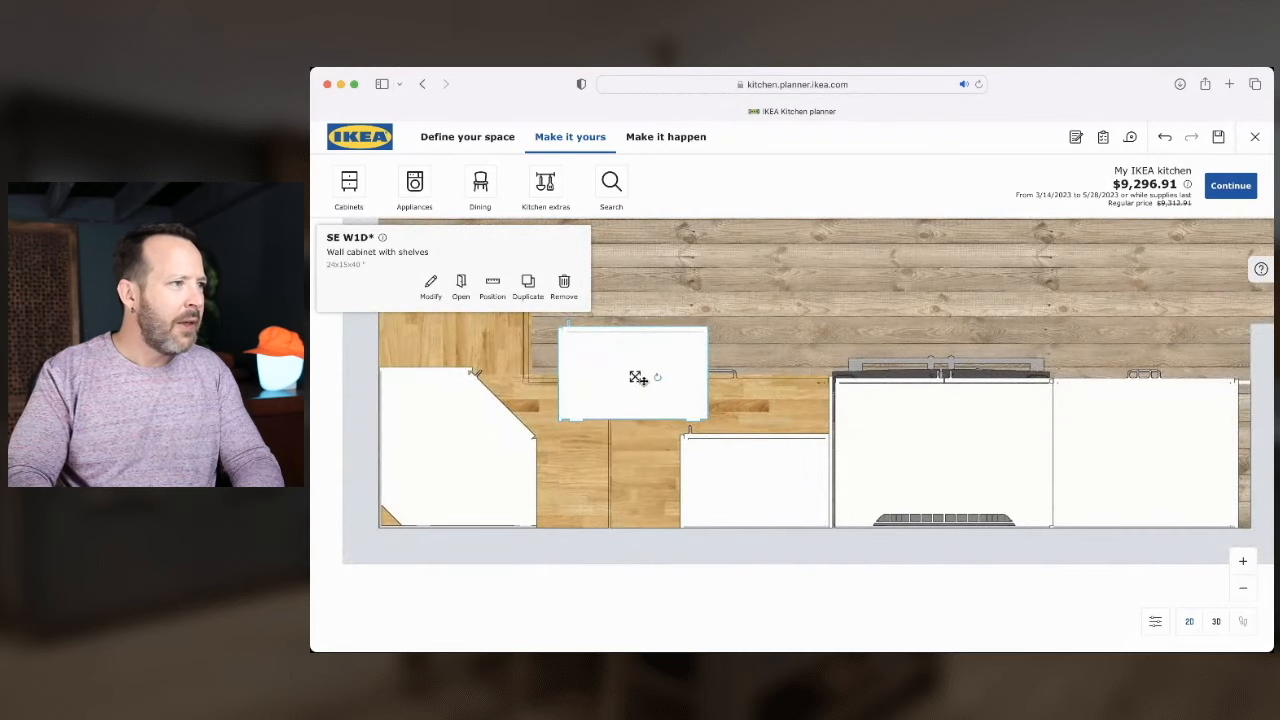
mouse_move(654, 376)
mouse_down()
mouse_move(632, 418)
mouse_move(634, 491)
mouse_move(668, 383)
mouse_up()
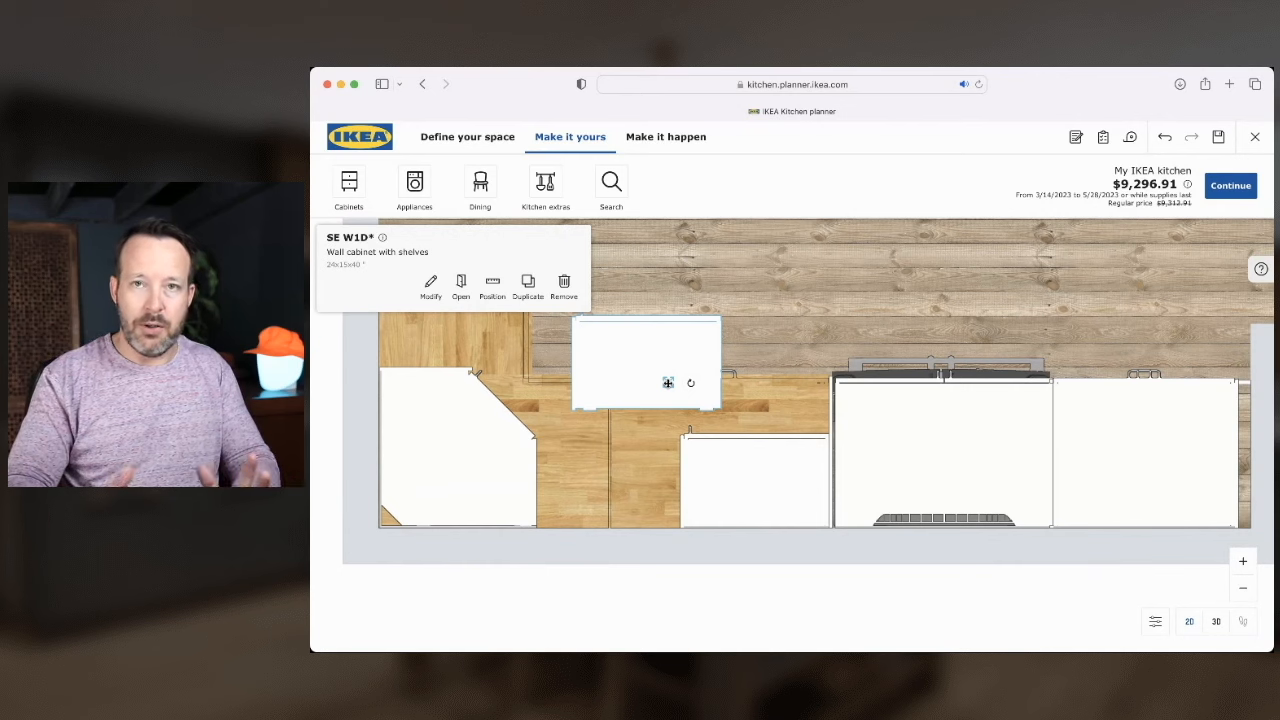
drag(668, 383, 630, 500)
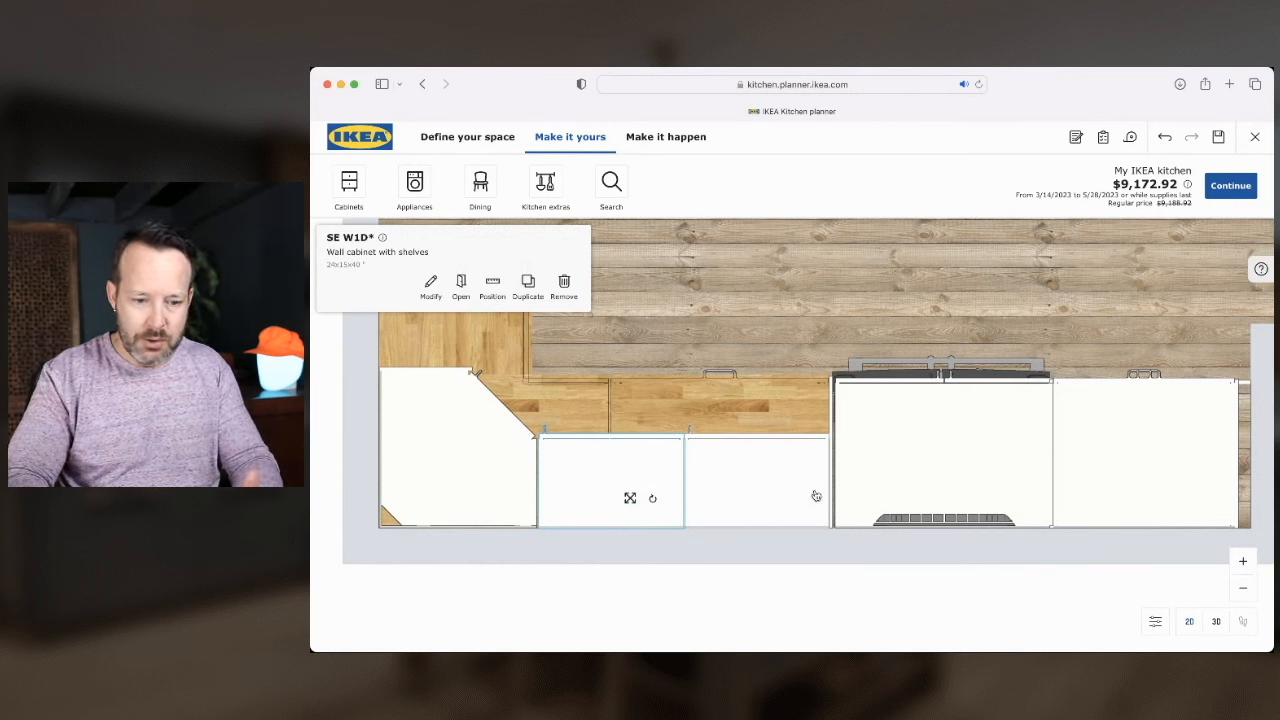
Delete the left and right FÖRBÄTTRA cover panels from the SE H2D2E2I high cabinet beside the fridge
click(1030, 446)
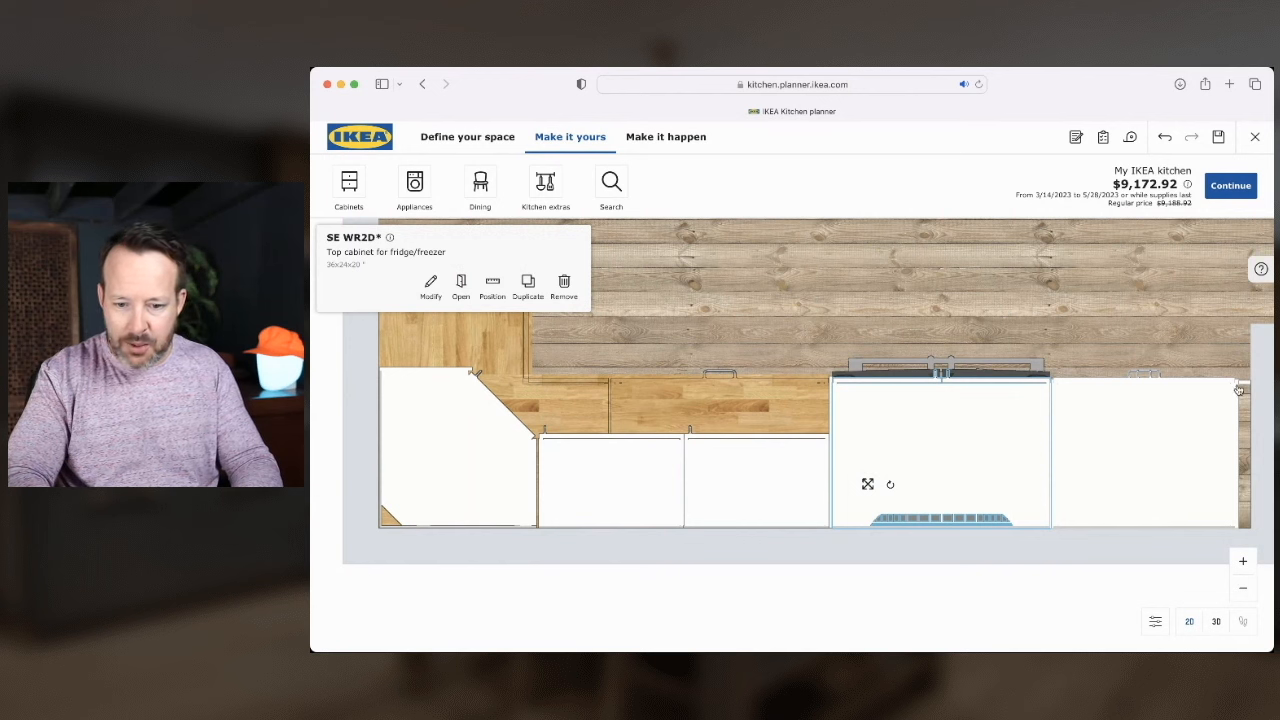
click(1200, 405)
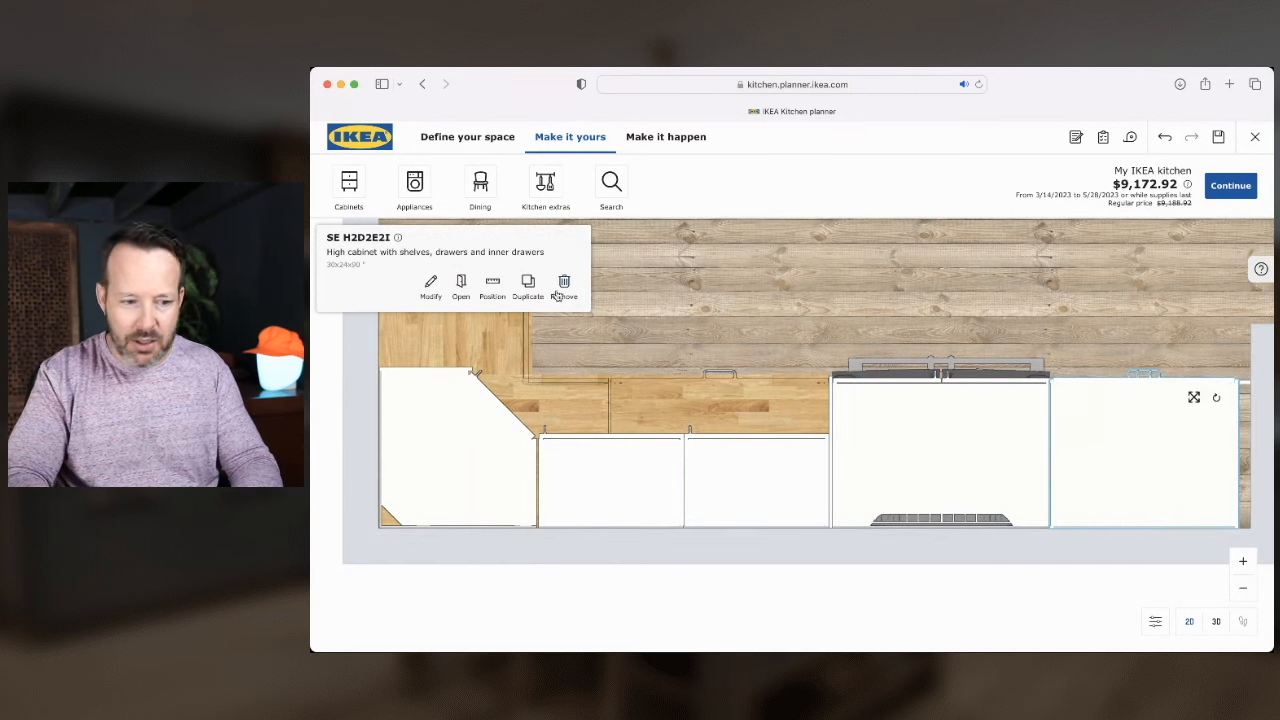
click(430, 286)
scroll(485, 498, down, 3)
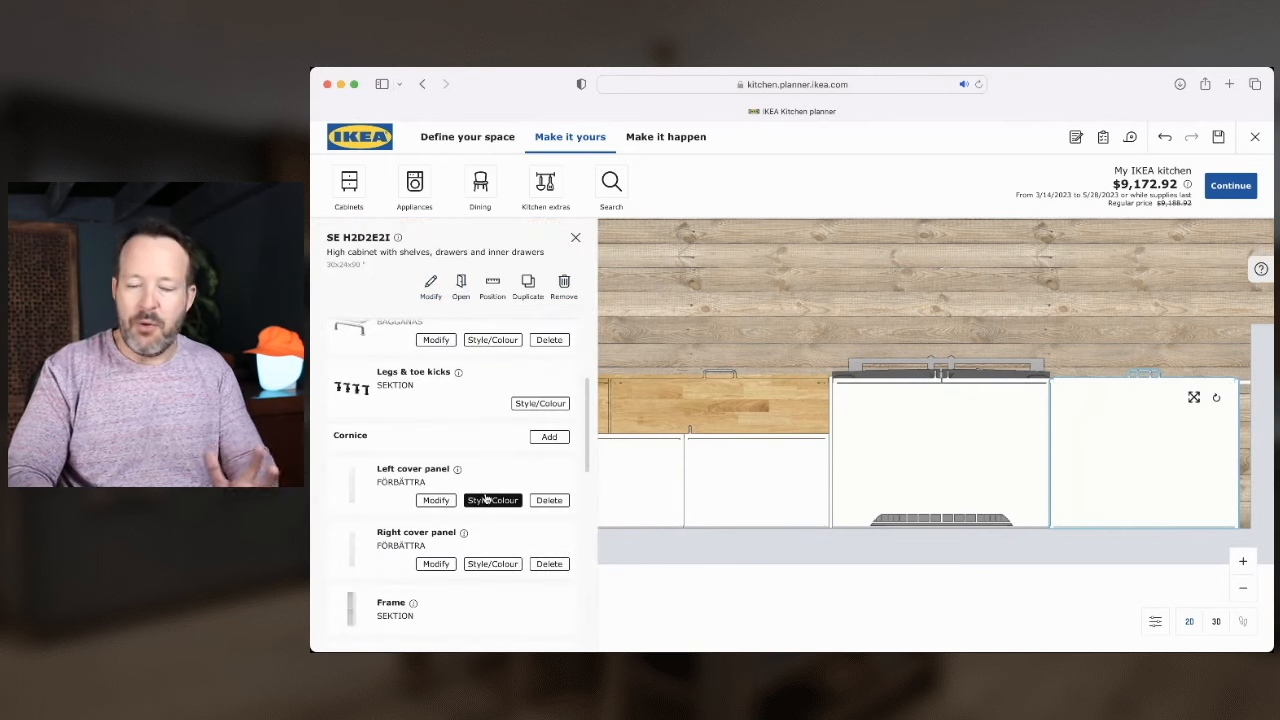
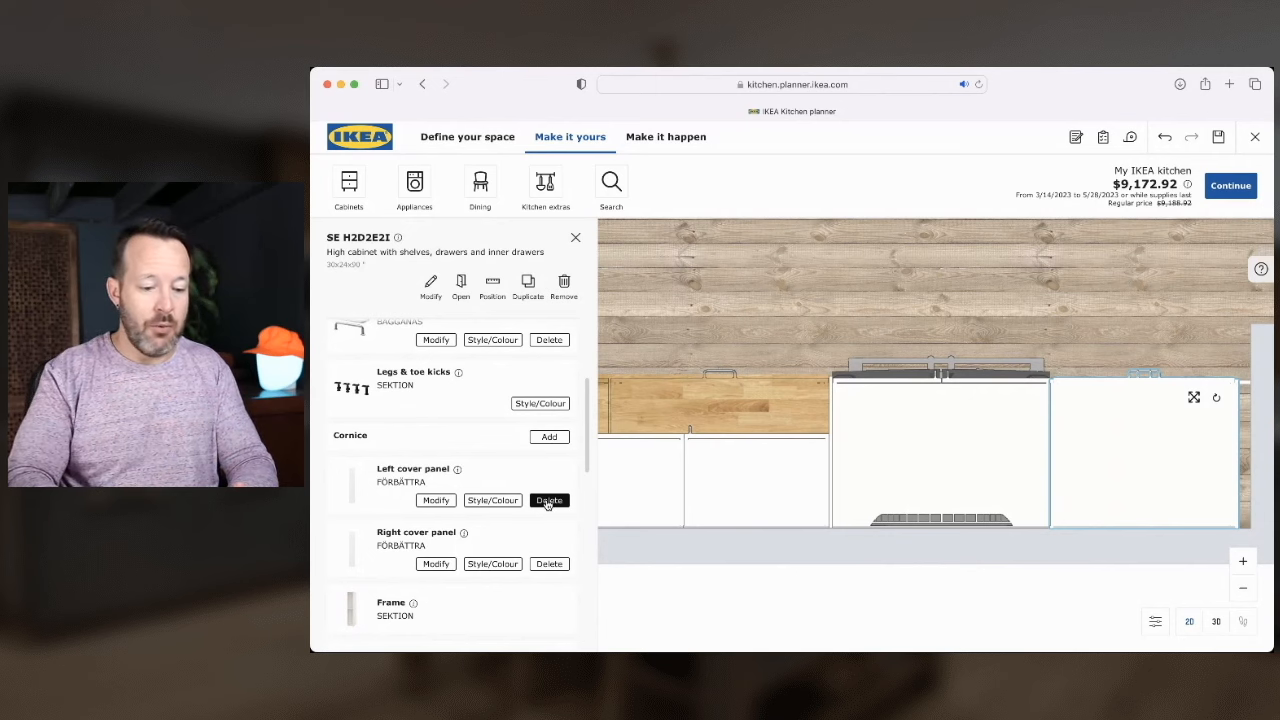
click(548, 501)
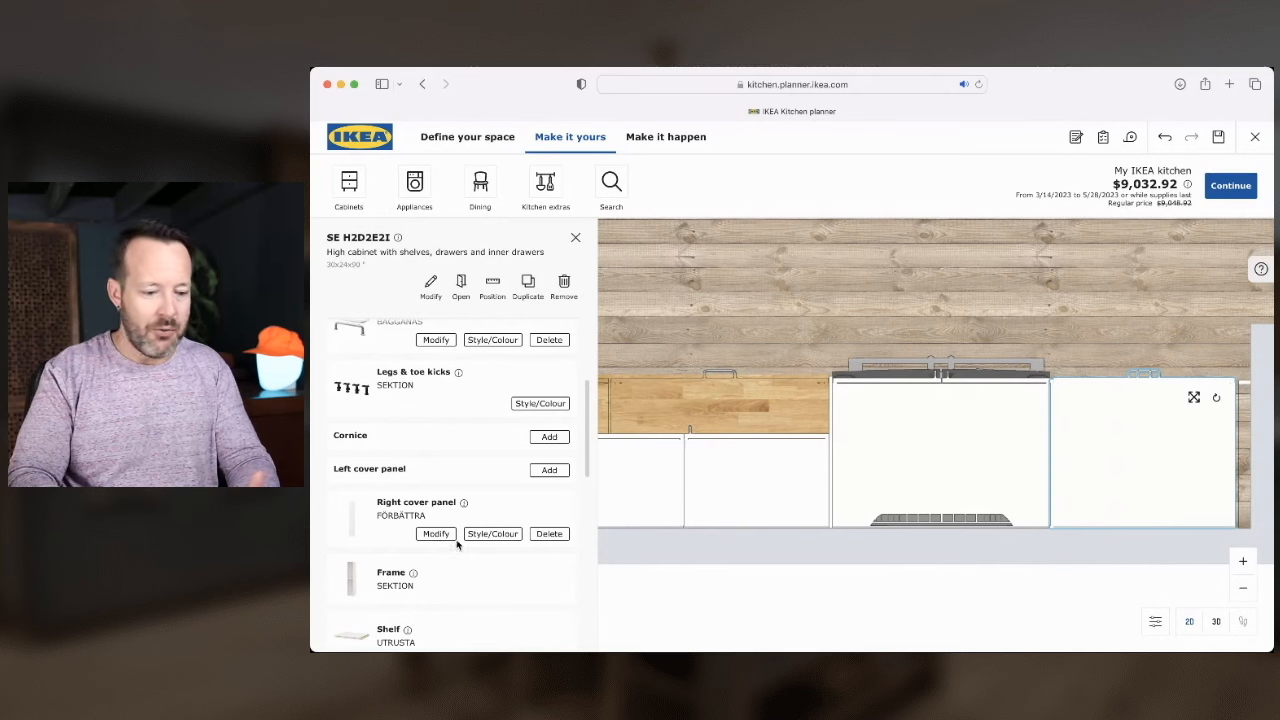
click(549, 534)
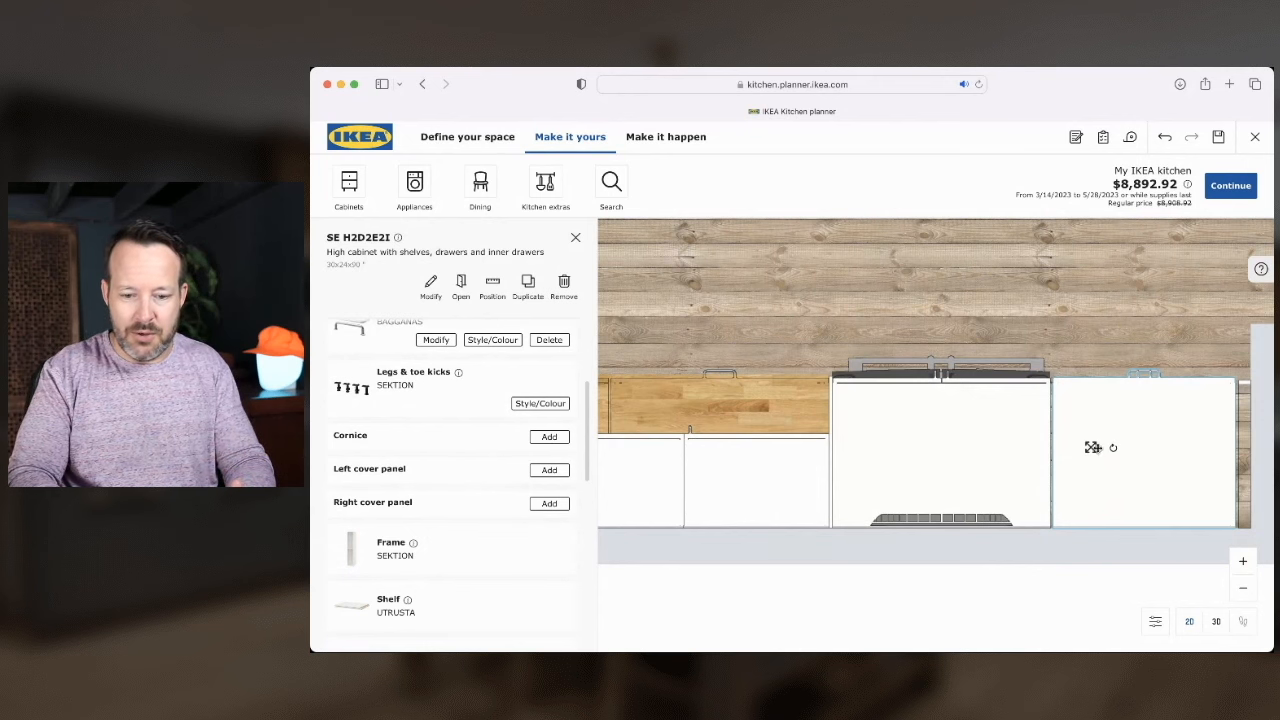
Shift the high cabinet flush against the fridge top cabinet and inspect the space between it and the short wall
drag(1087, 449, 1074, 456)
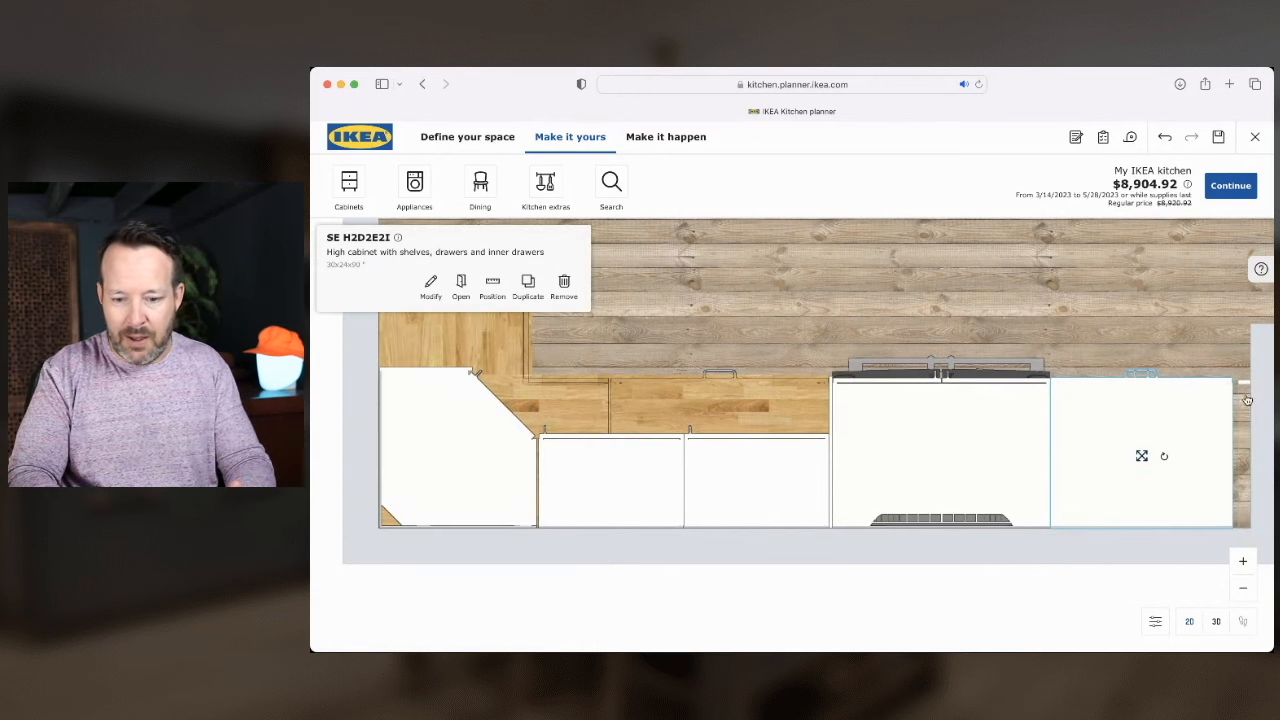
scroll(1244, 393, up, 2)
right_drag(1246, 394, 920, 418)
scroll(990, 410, up, 2)
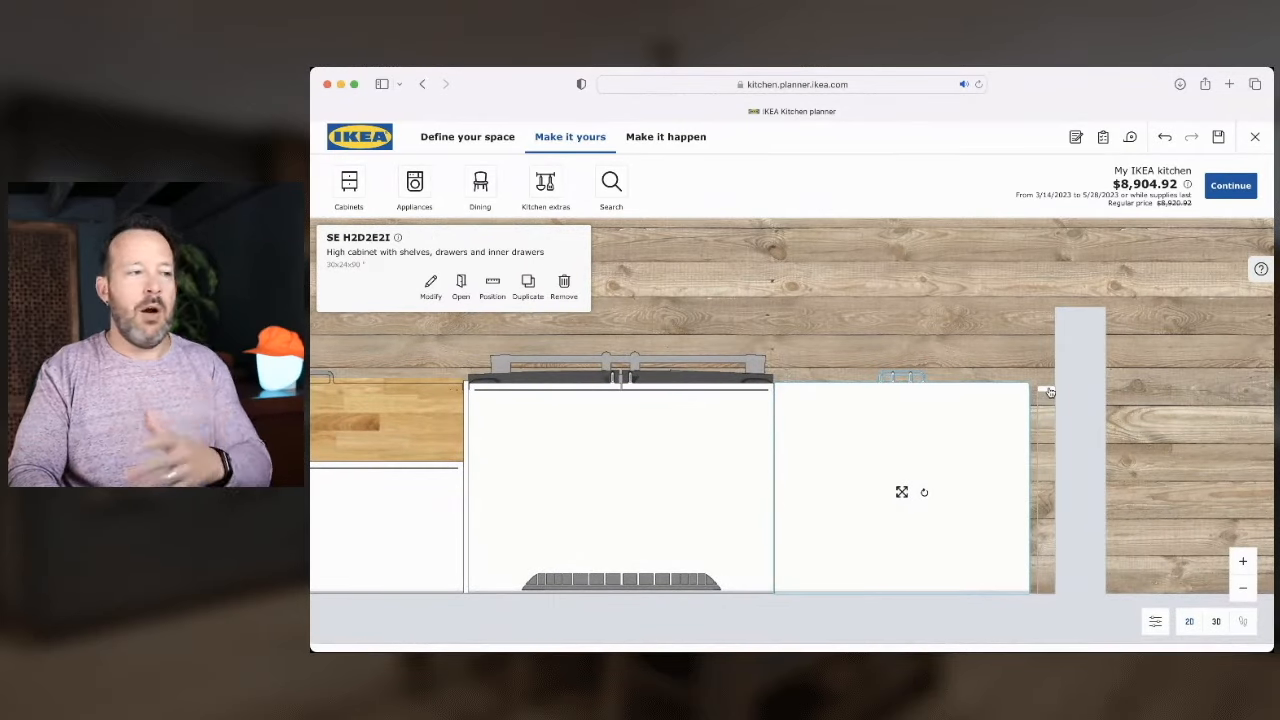
scroll(1050, 392, down, 5)
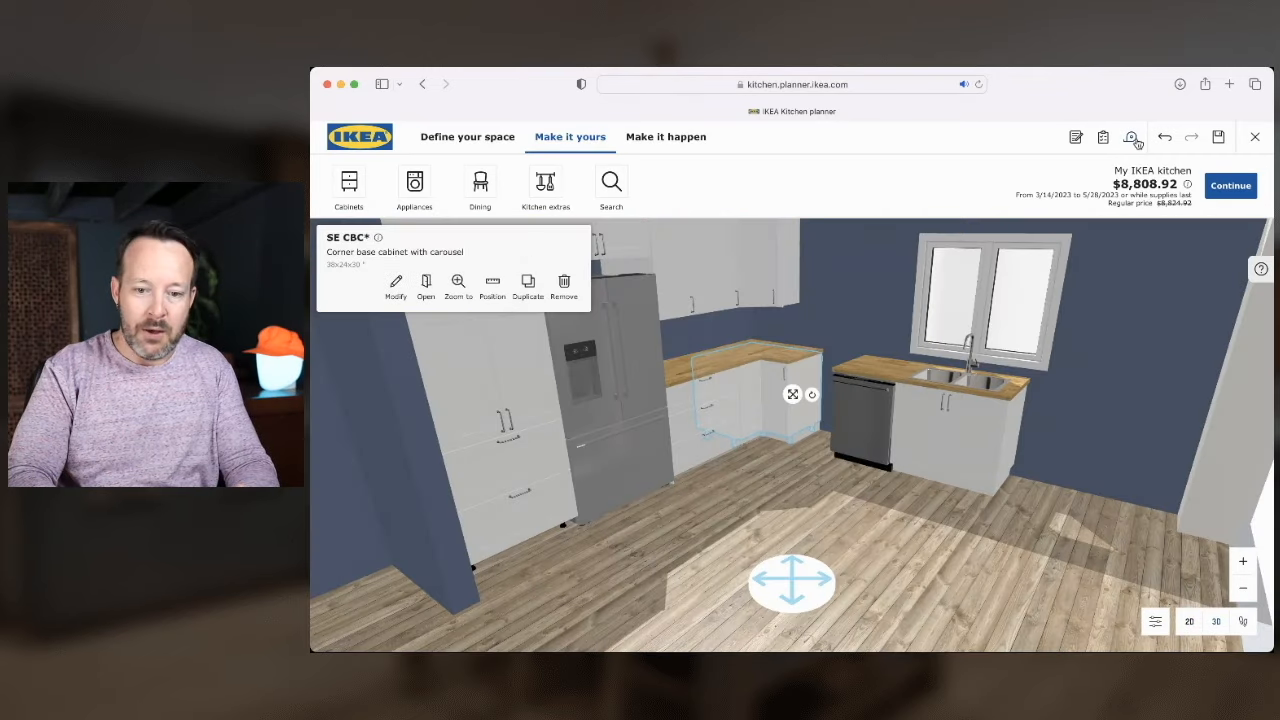
Measure the gap in the base cabinet run, starting from the dishwasher's exposed side panel
click(1131, 137)
drag(886, 355, 959, 338)
drag(795, 564, 648, 508)
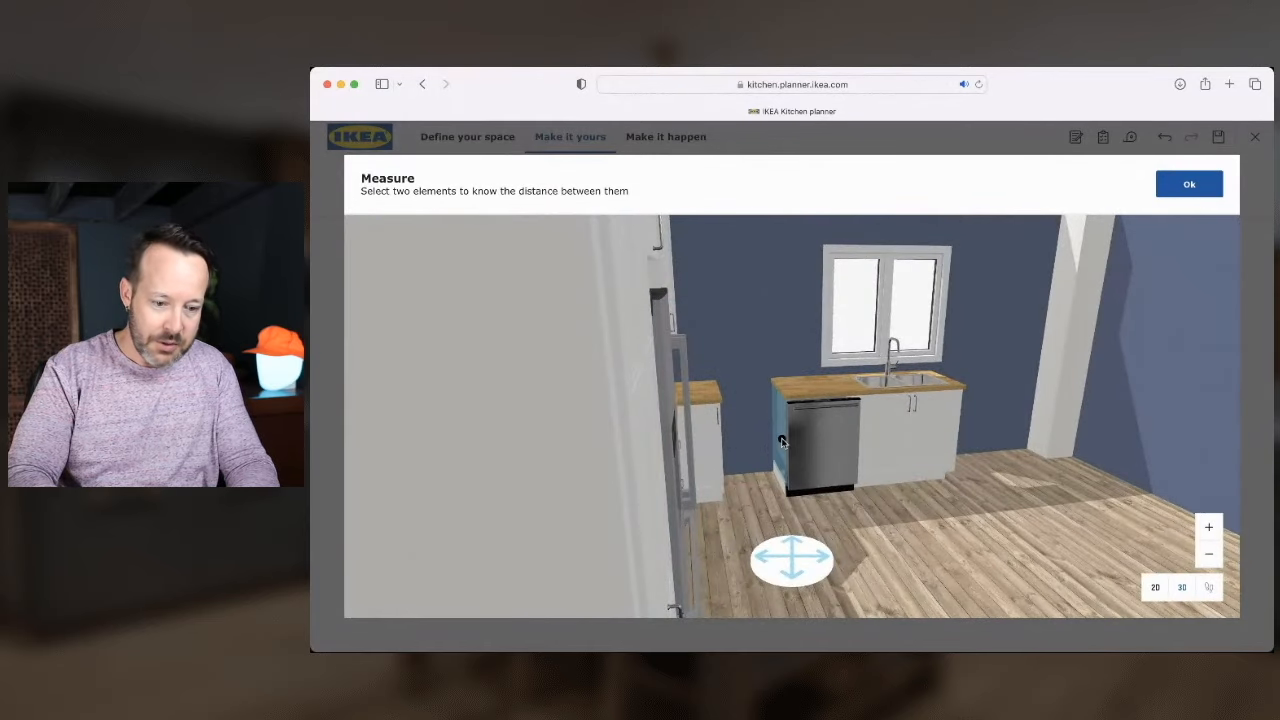
click(781, 442)
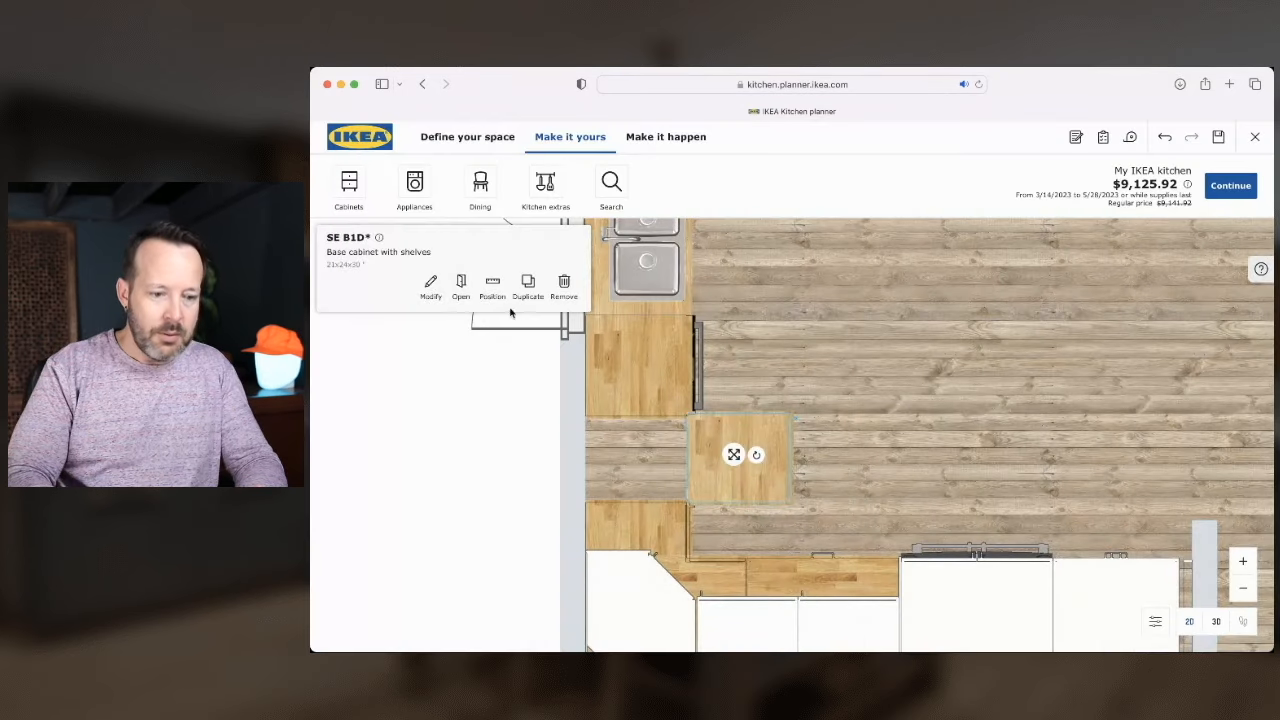
Remove the SE B1D* base cabinet with shelves and add an 18x24x30 in SE B3EE1I base cabinet with drawers and inner drawers
click(564, 285)
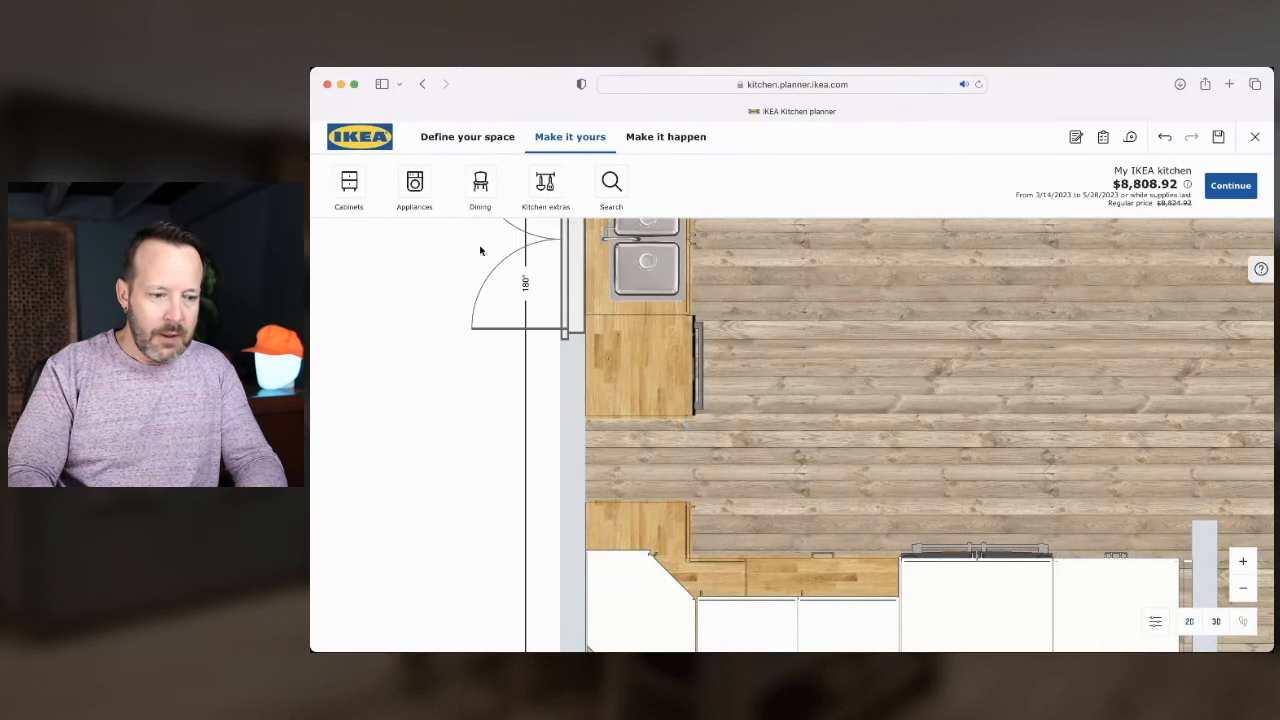
click(342, 190)
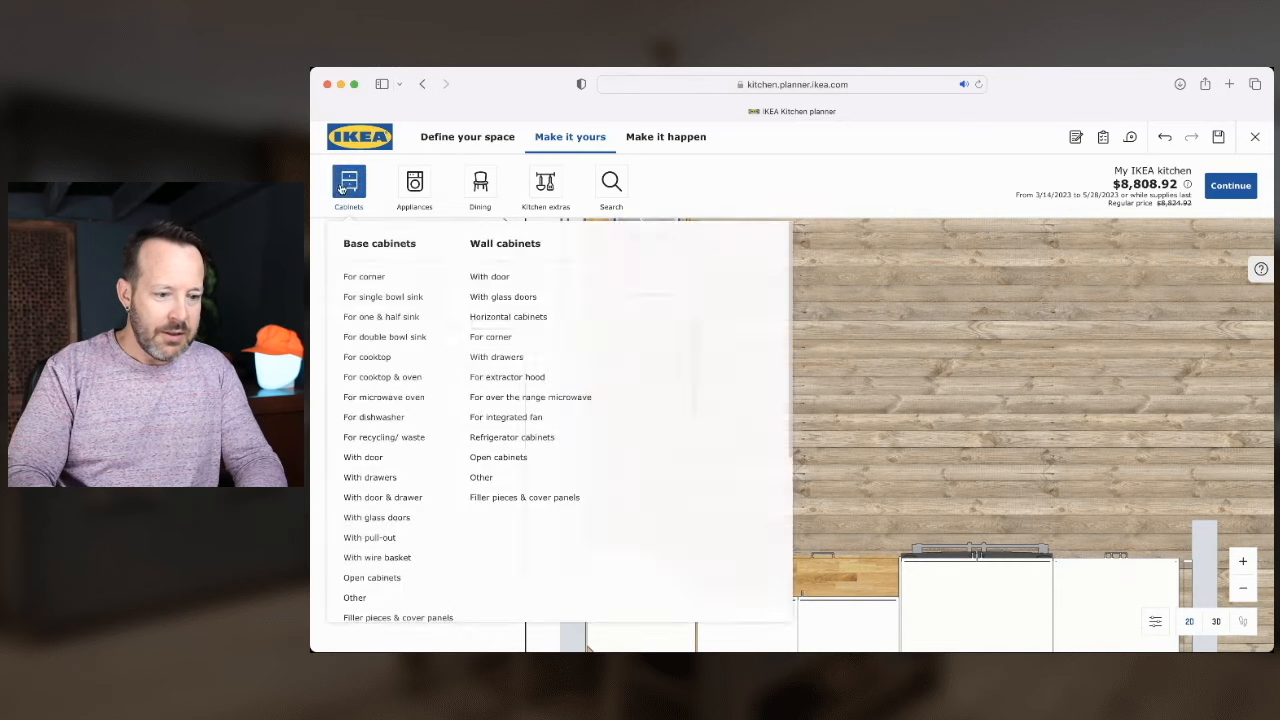
click(370, 478)
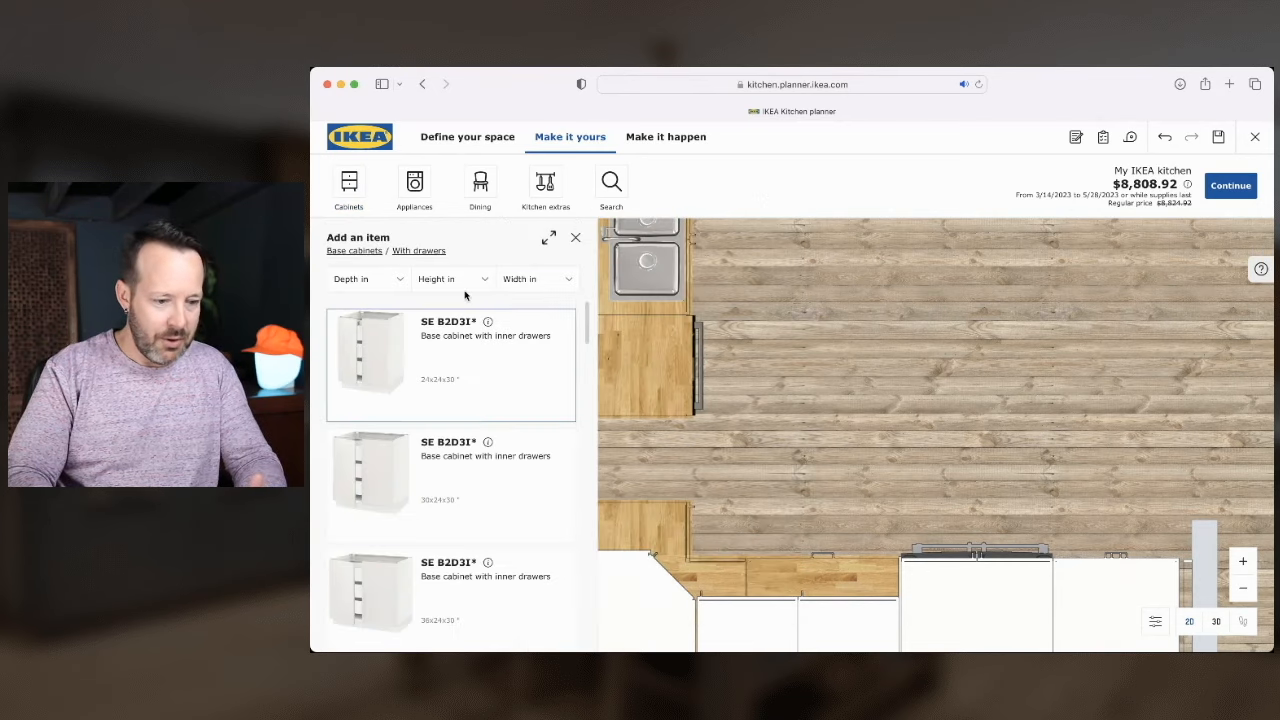
click(523, 280)
click(527, 383)
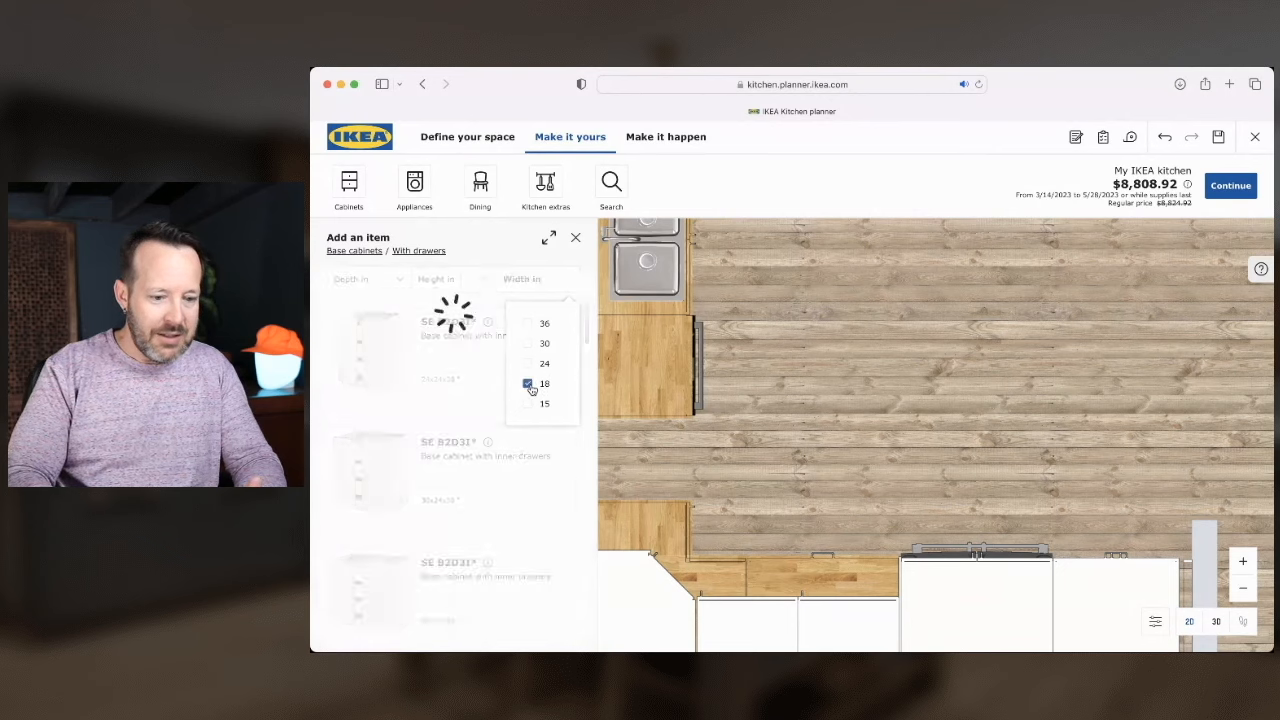
scroll(438, 502, down, 2)
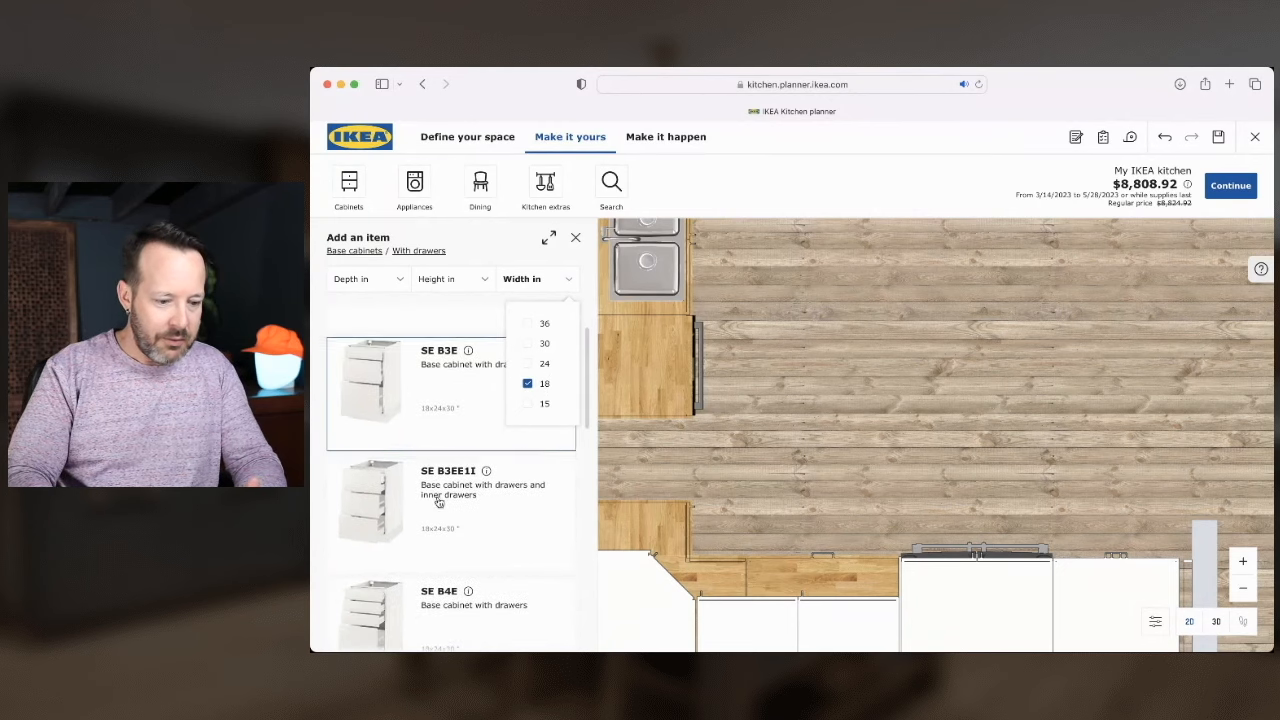
drag(381, 511, 636, 452)
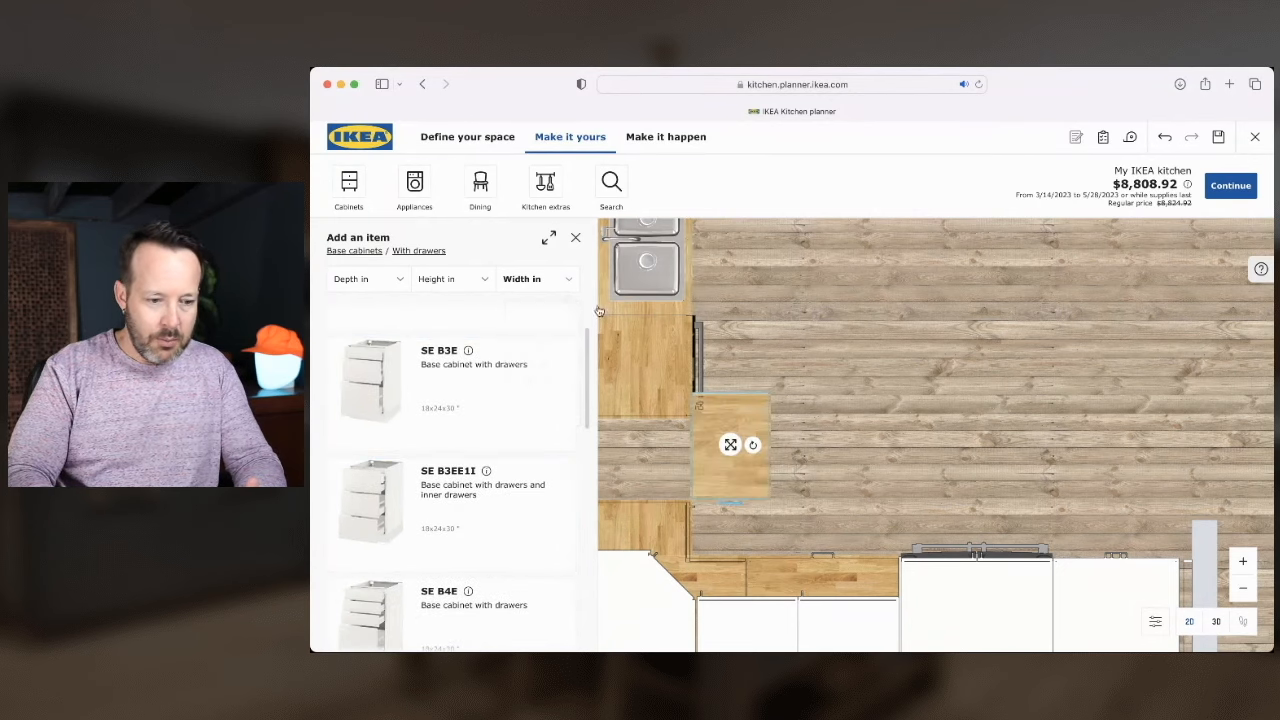
Fit the drawer cabinet against the wall between the dishwasher and the corner base cabinet and open its component options
click(576, 240)
drag(732, 447, 570, 484)
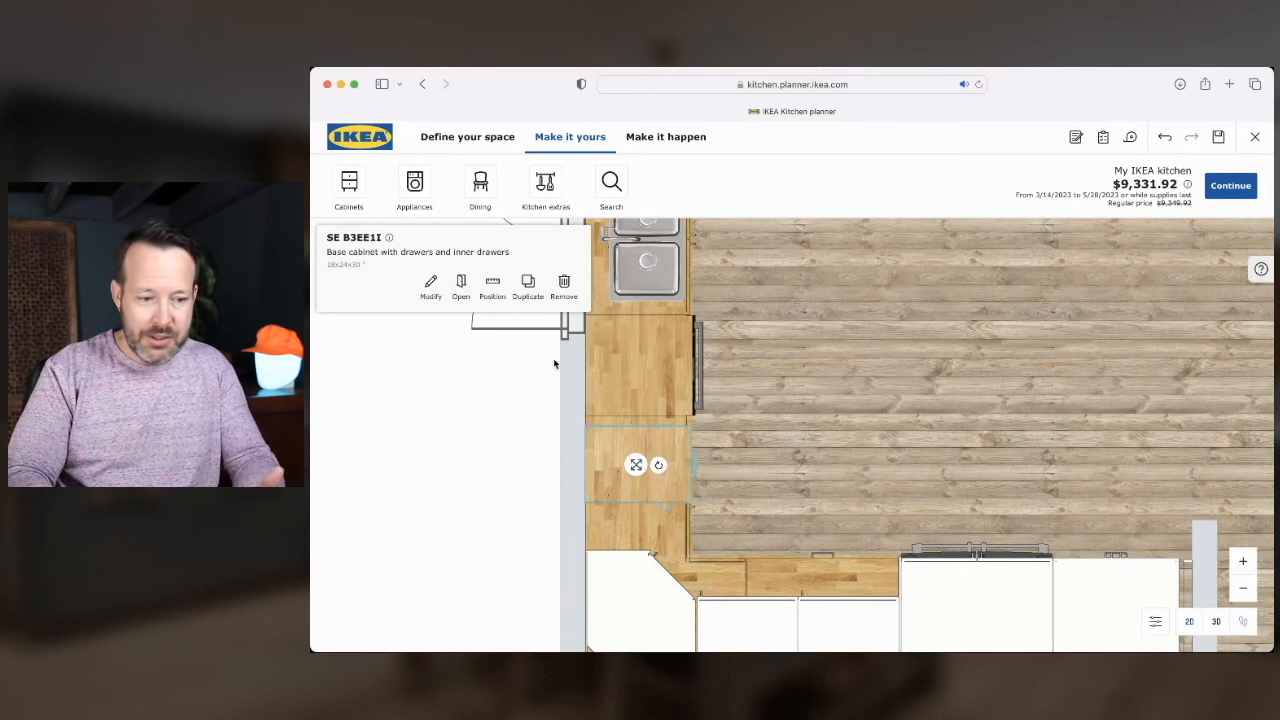
click(431, 286)
scroll(465, 530, down, 5)
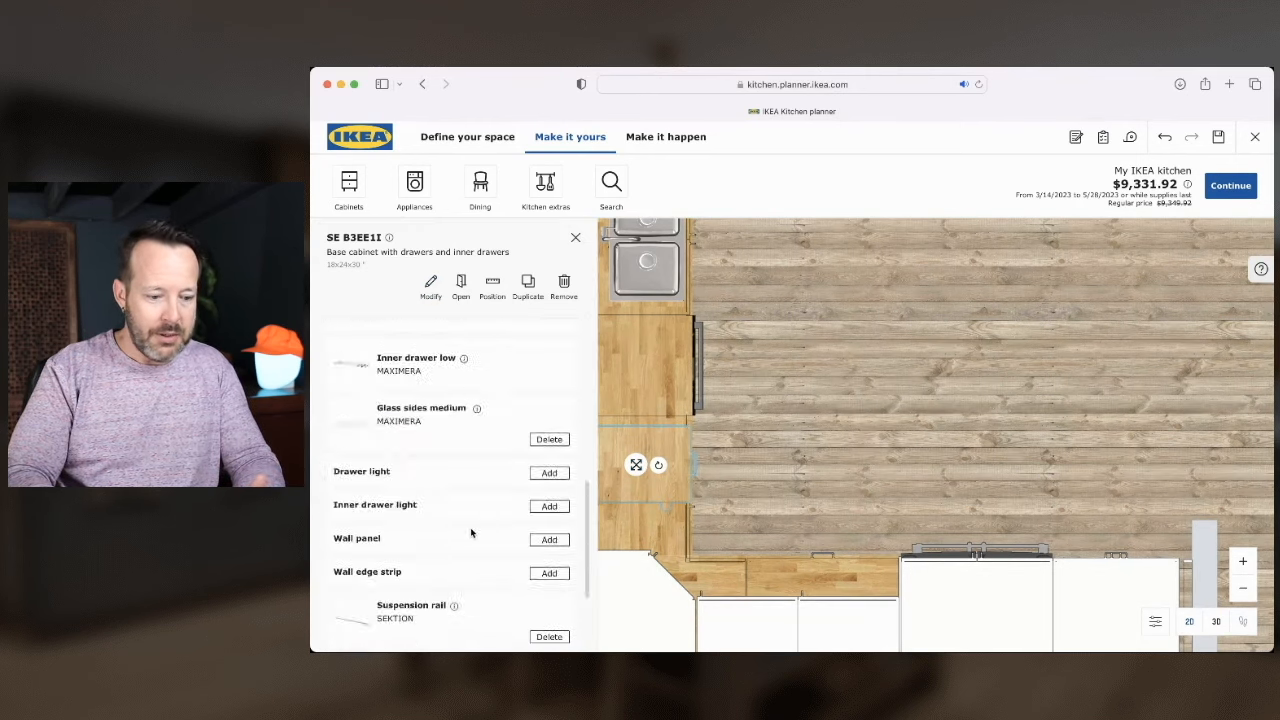
click(460, 577)
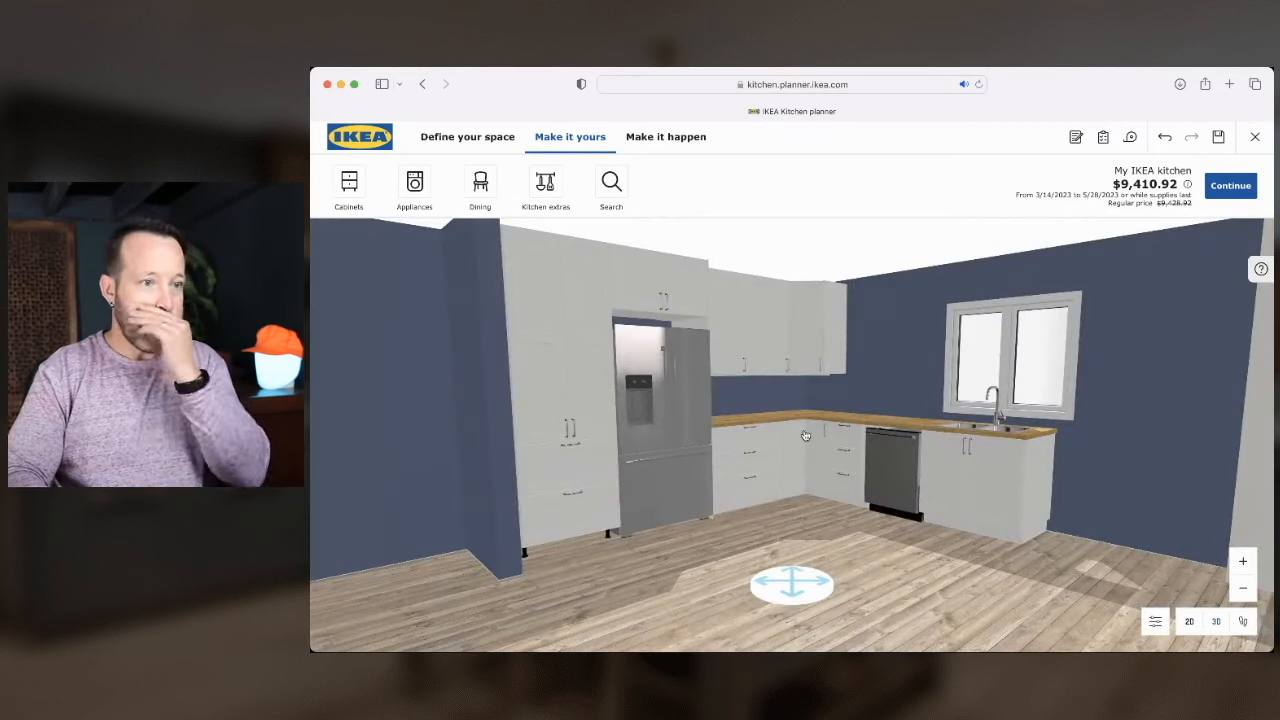
Add a freestanding filler piece for base corner on the open floor near the sink cabinet
drag(850, 503, 989, 514)
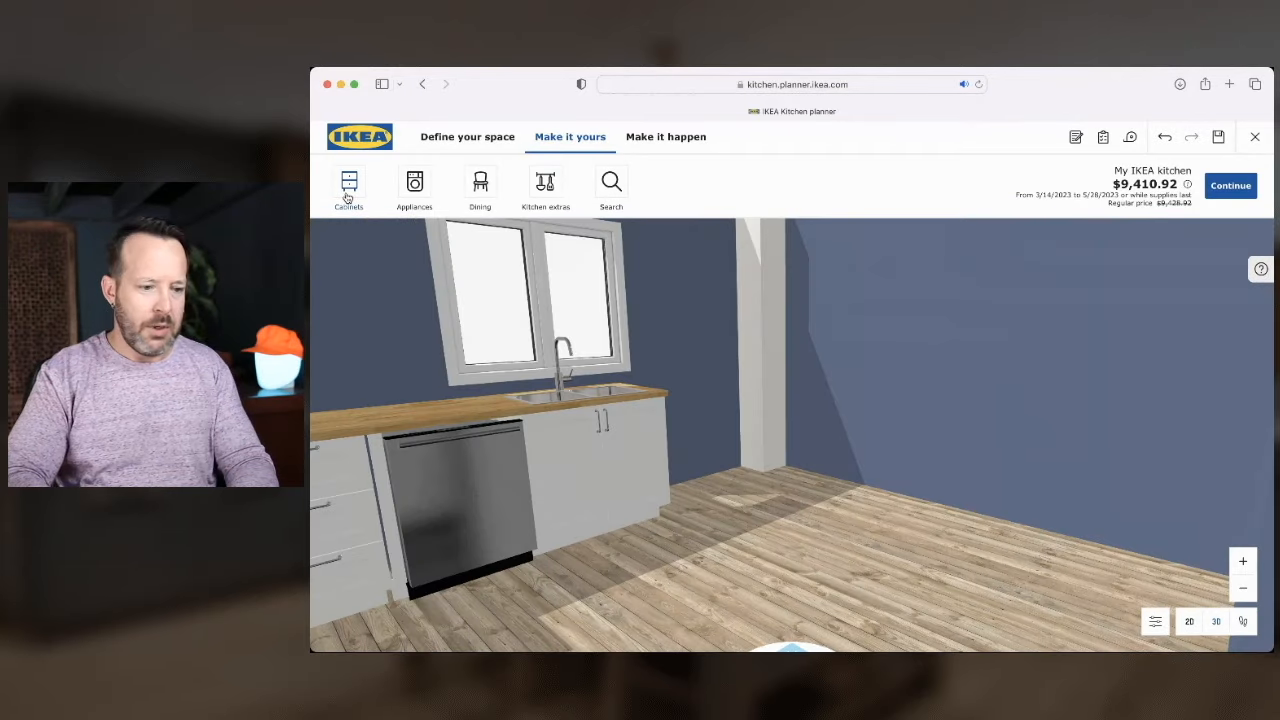
click(348, 190)
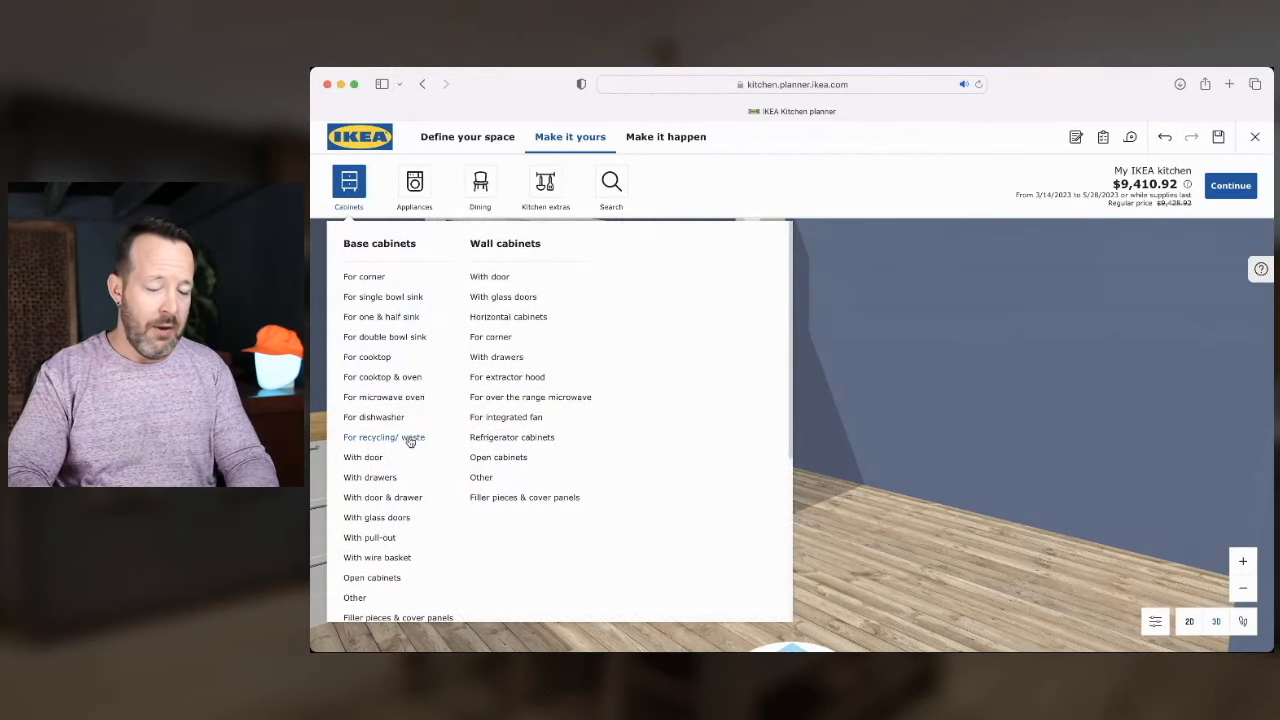
scroll(409, 441, down, 3)
click(373, 534)
scroll(450, 520, down, 2)
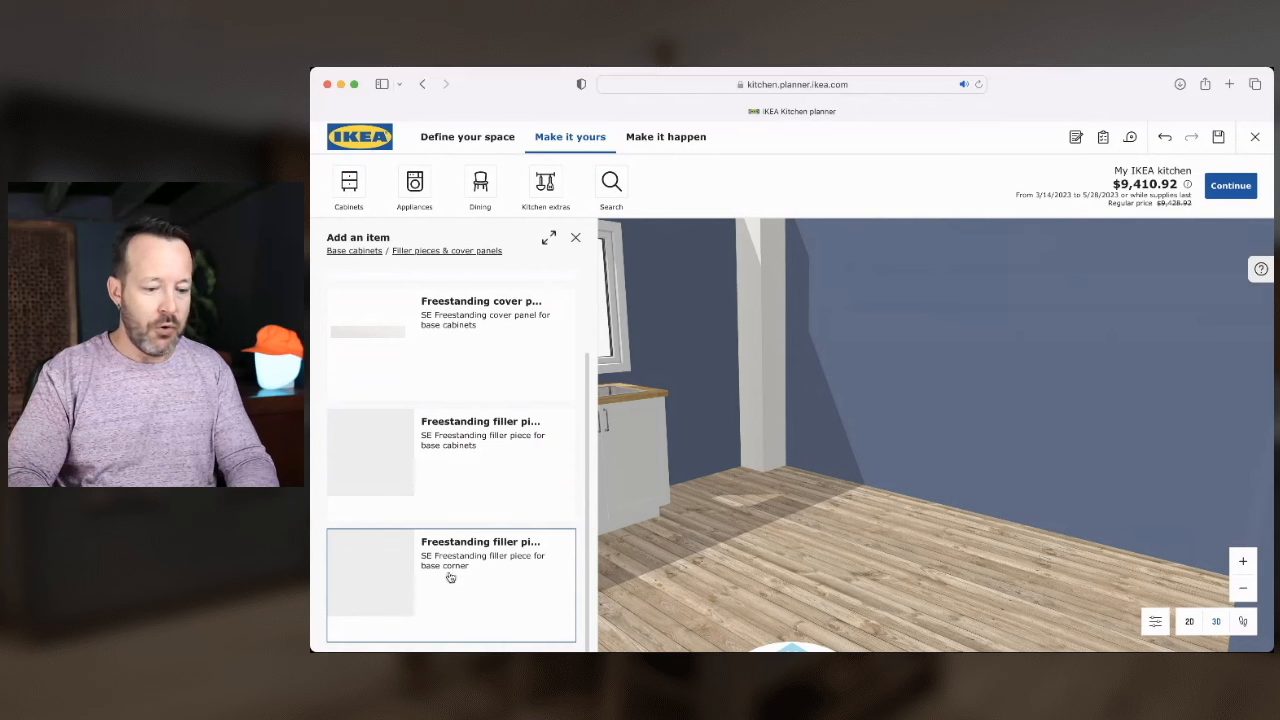
drag(445, 570, 771, 557)
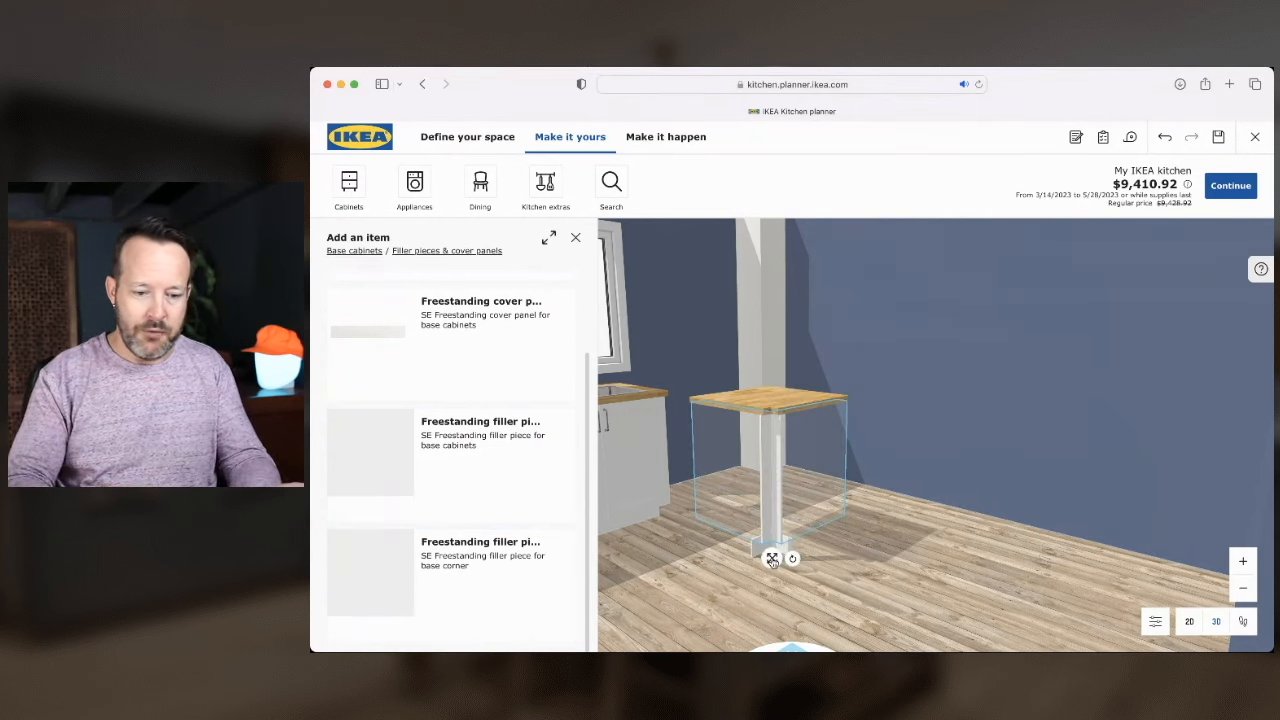
click(771, 559)
drag(740, 500, 676, 480)
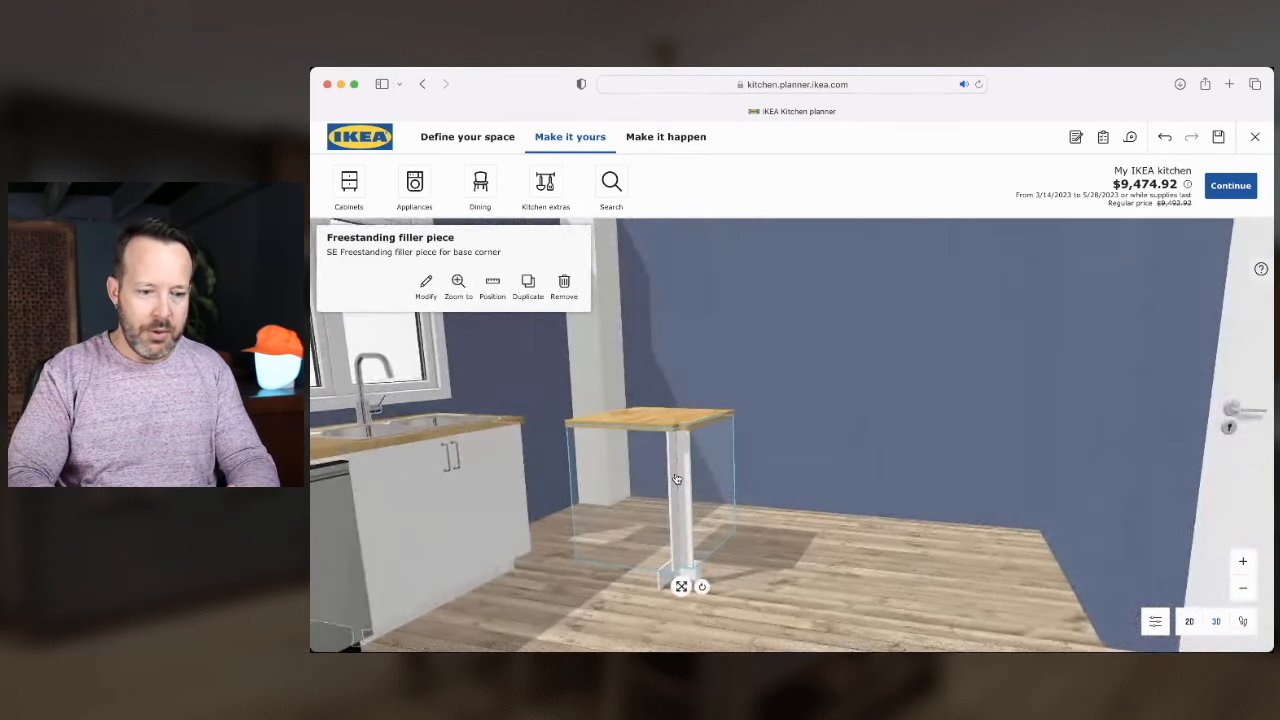
Remove the box object from the room corner and move the freestanding base corner filler piece into that corner
click(592, 364)
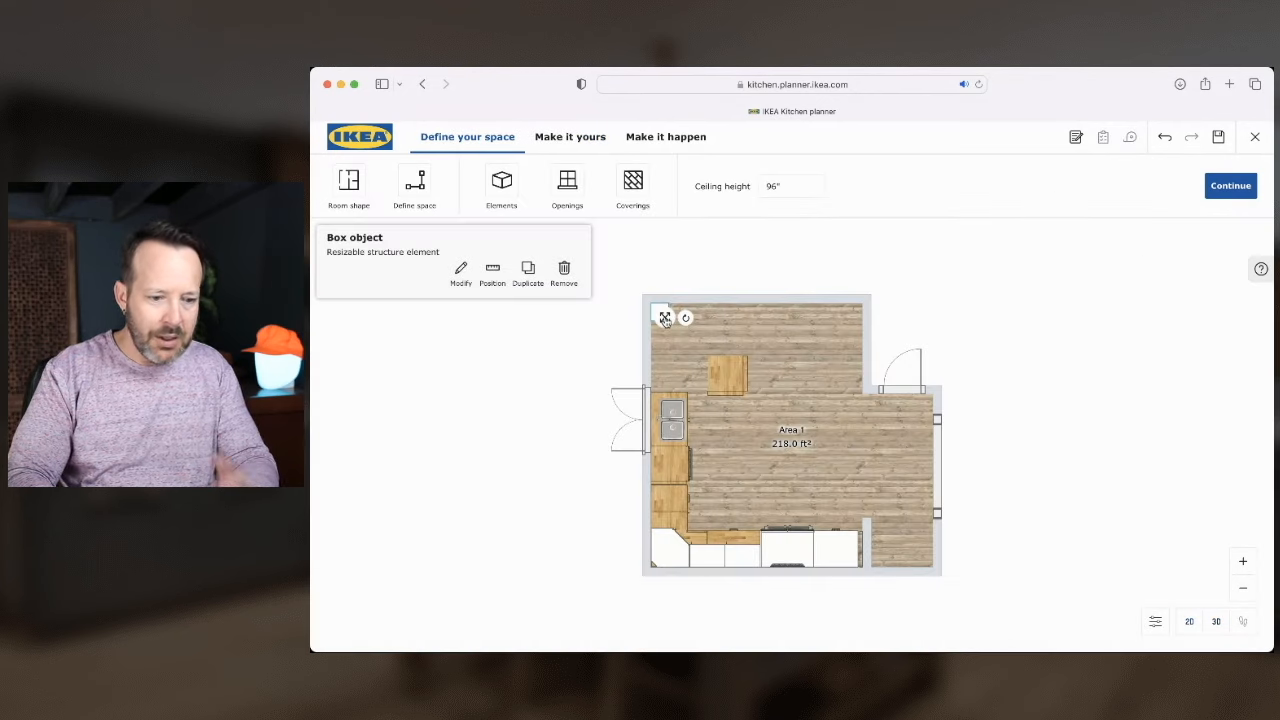
click(461, 272)
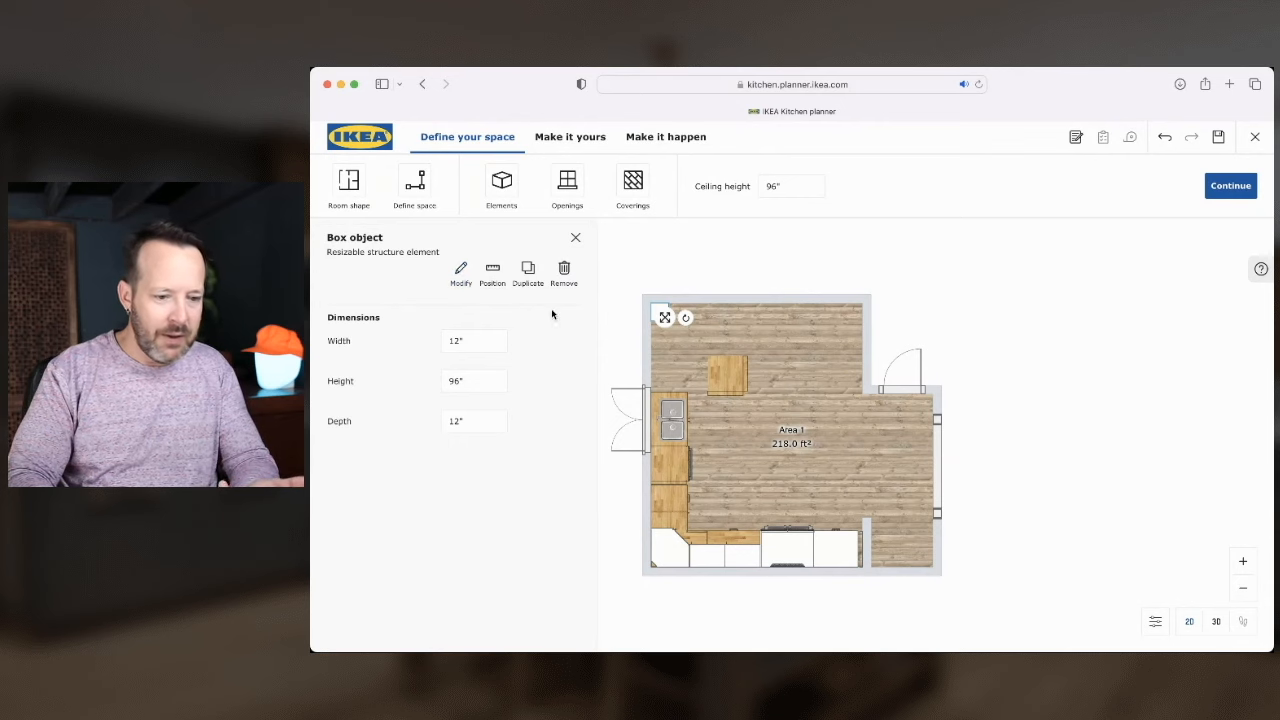
click(564, 270)
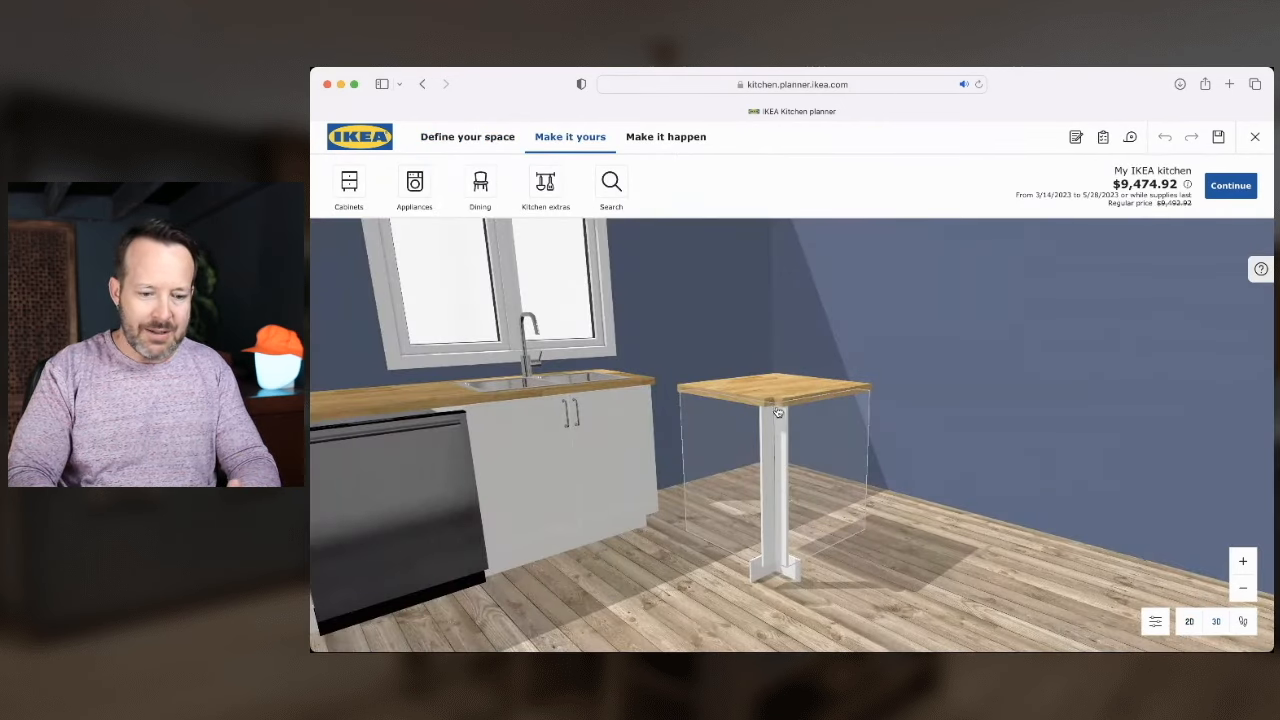
click(778, 412)
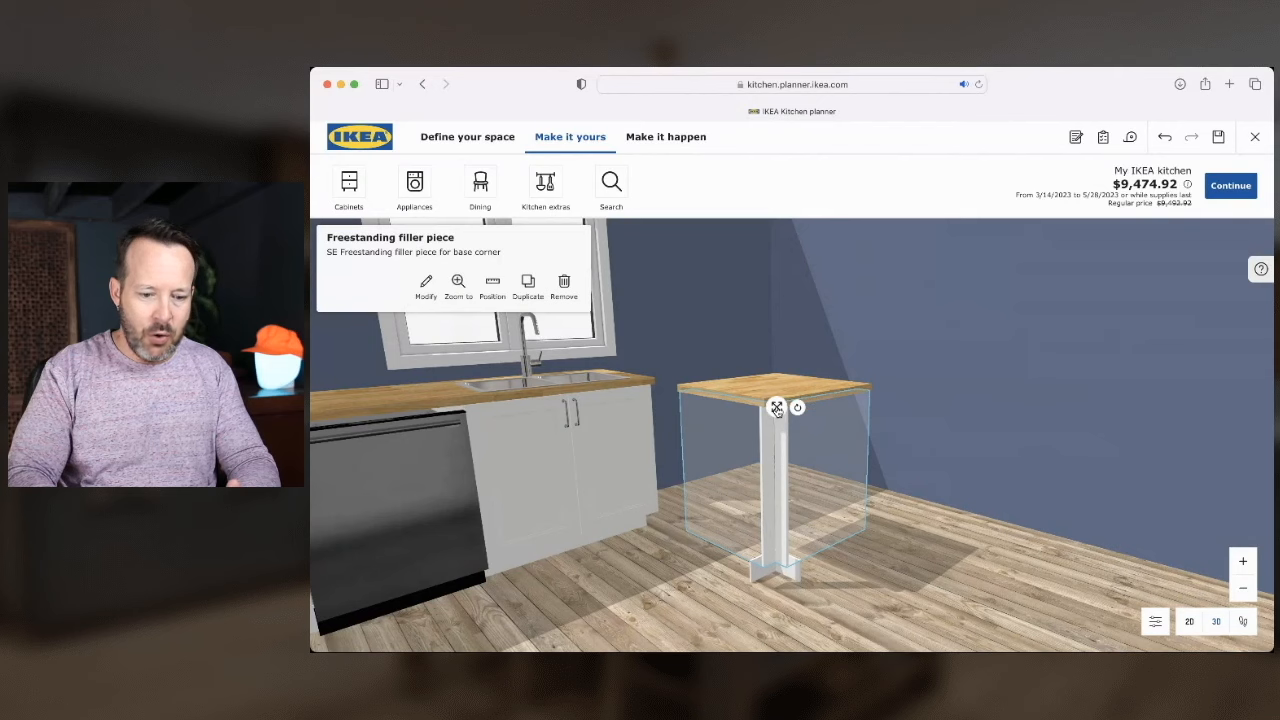
drag(775, 407, 784, 366)
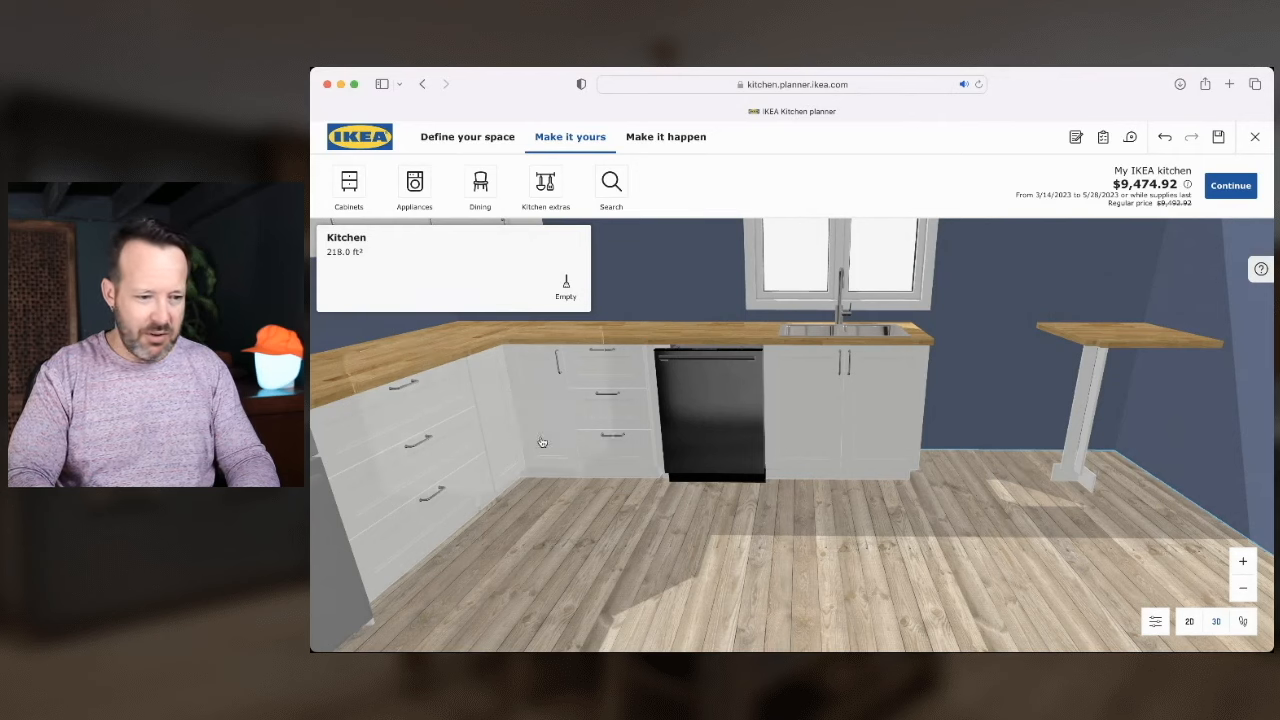
Add a 30x24x30 in SE B4E base cabinet with drawers between the sink cabinet and the corner filler piece
click(352, 188)
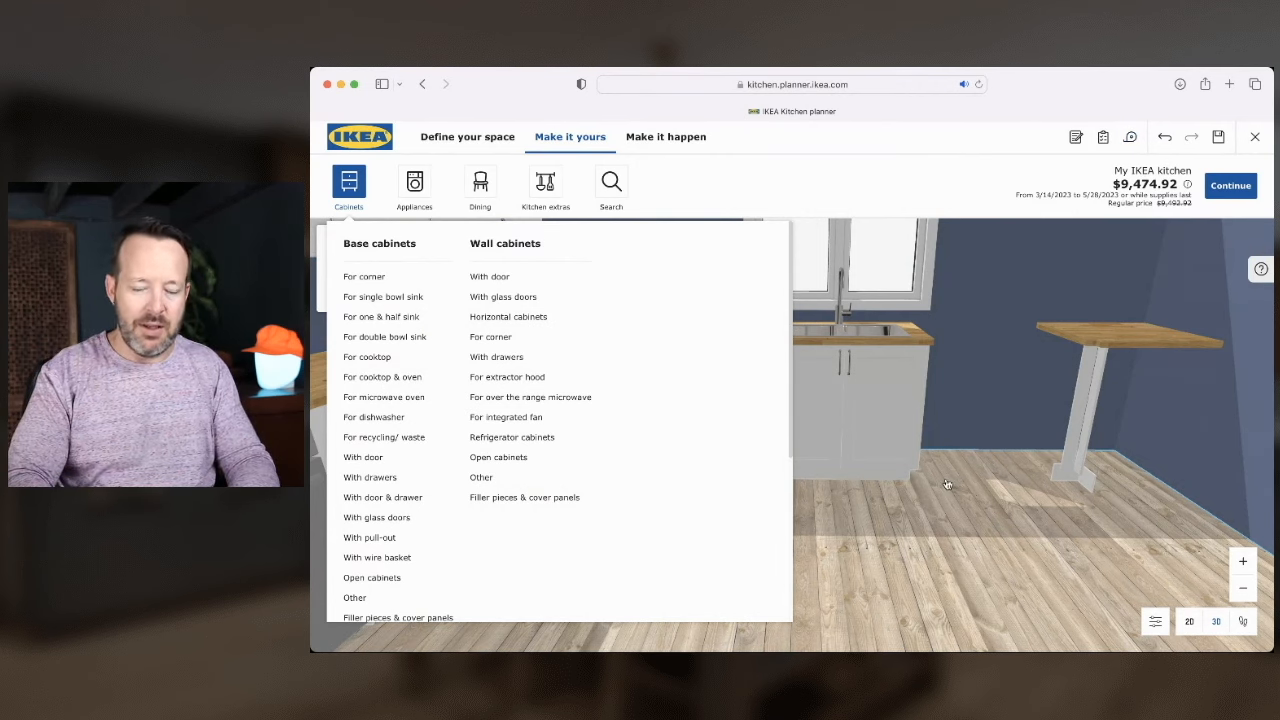
click(361, 480)
click(531, 281)
click(528, 344)
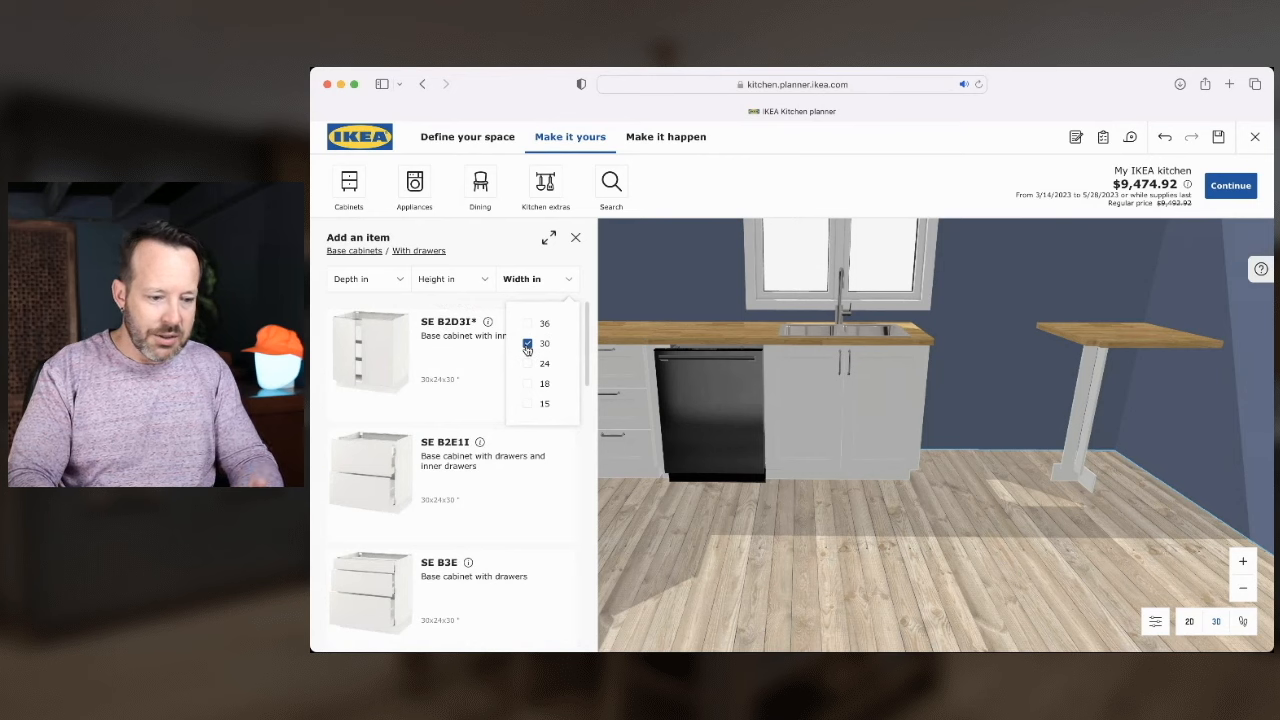
scroll(423, 468, down, 1)
scroll(423, 468, down, 1)
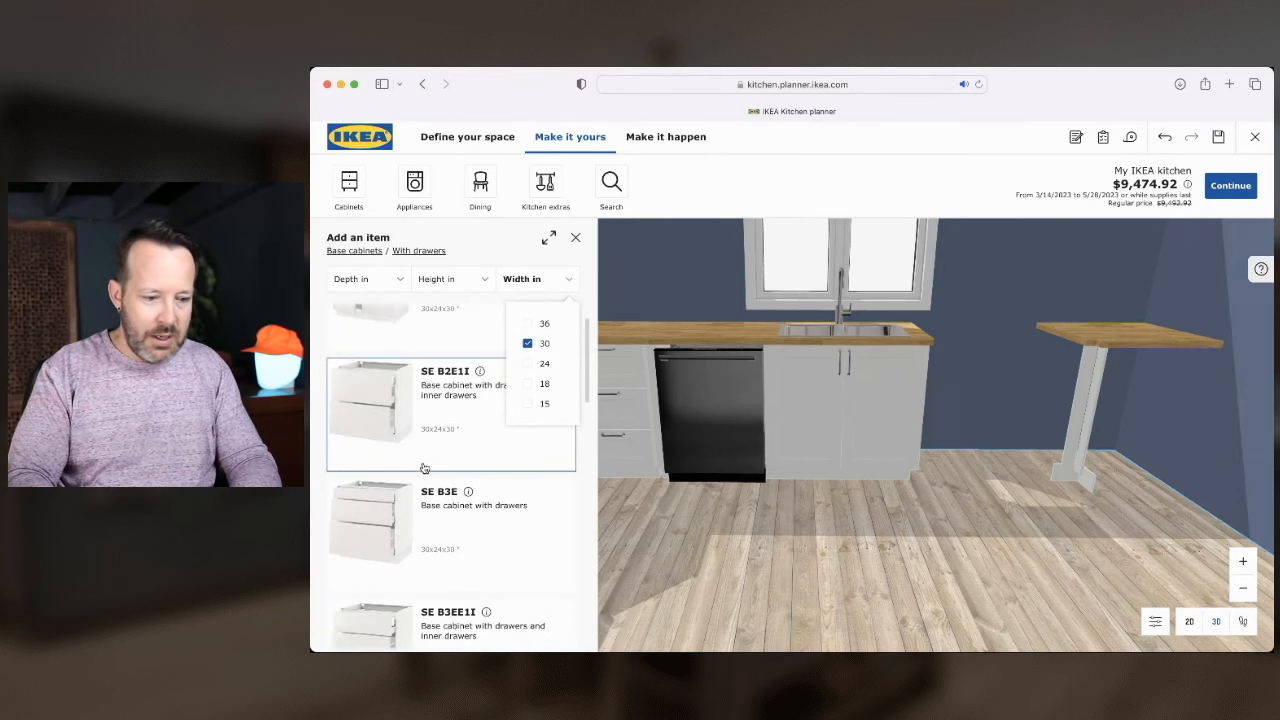
scroll(423, 468, down, 3)
scroll(423, 468, down, 1)
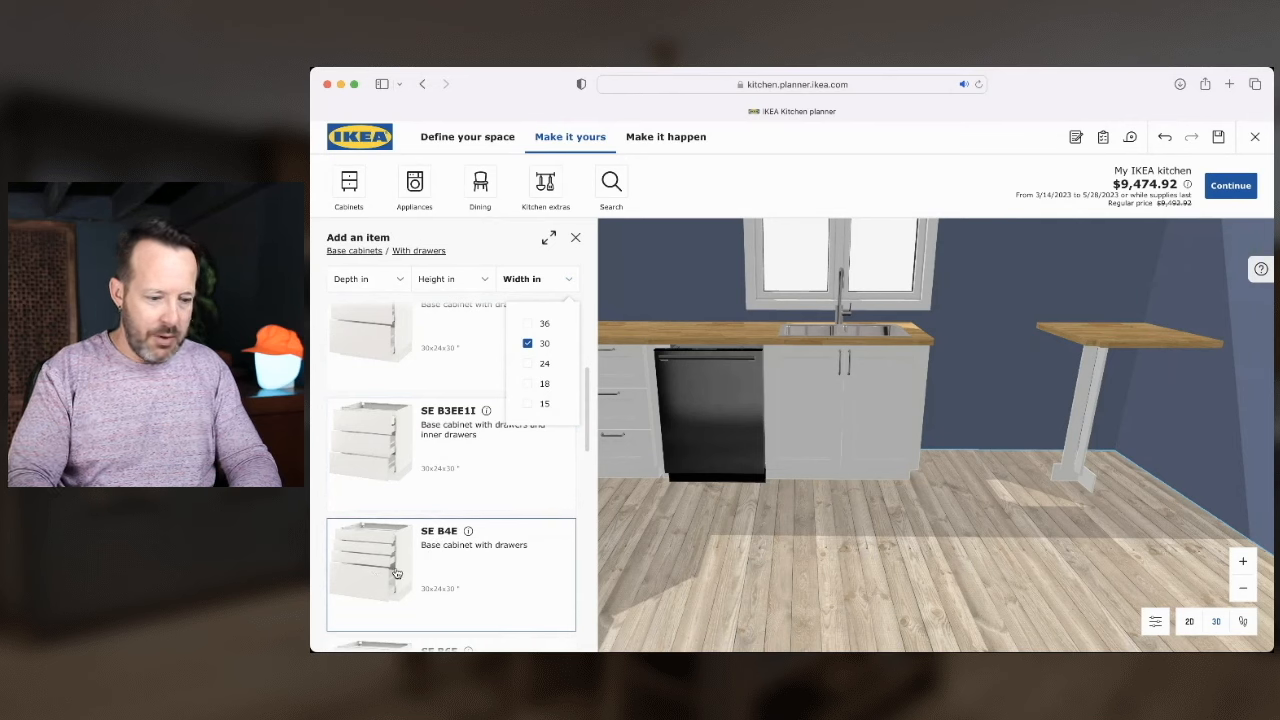
drag(397, 572, 913, 441)
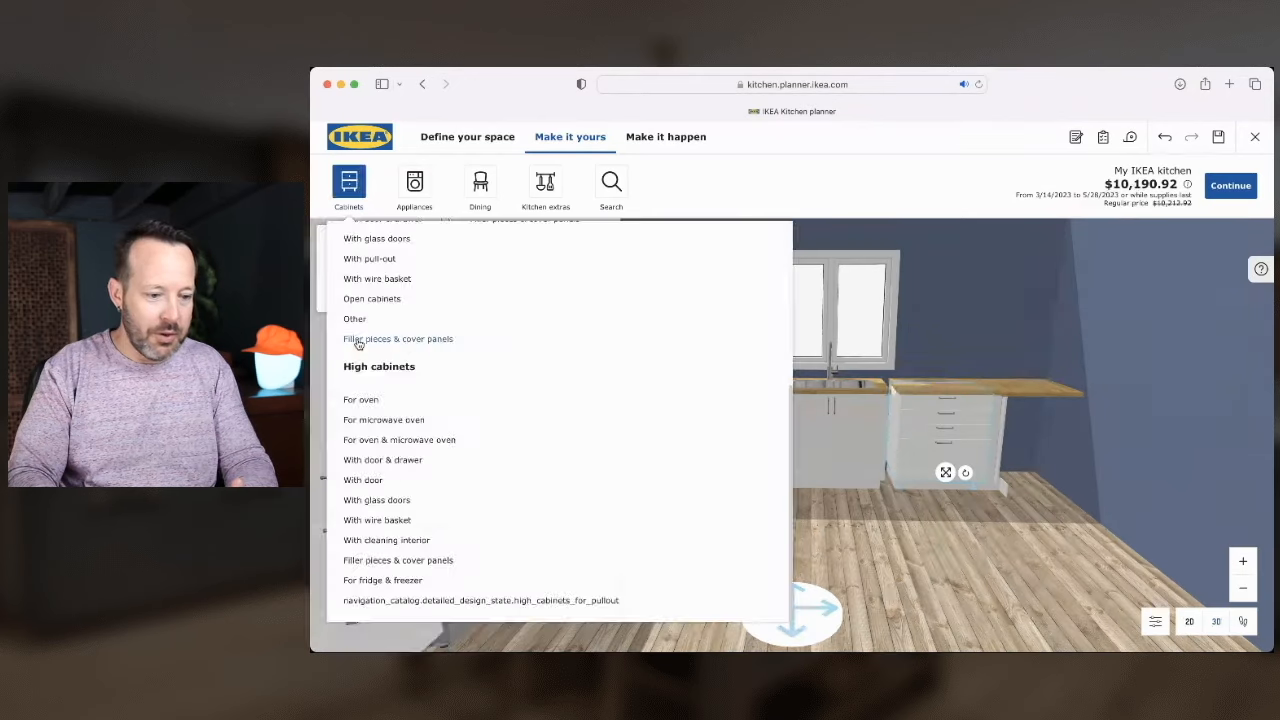
Add a freestanding filler piece for base cabinets in the gap between the sink cabinet and the new drawer cabinet
click(357, 340)
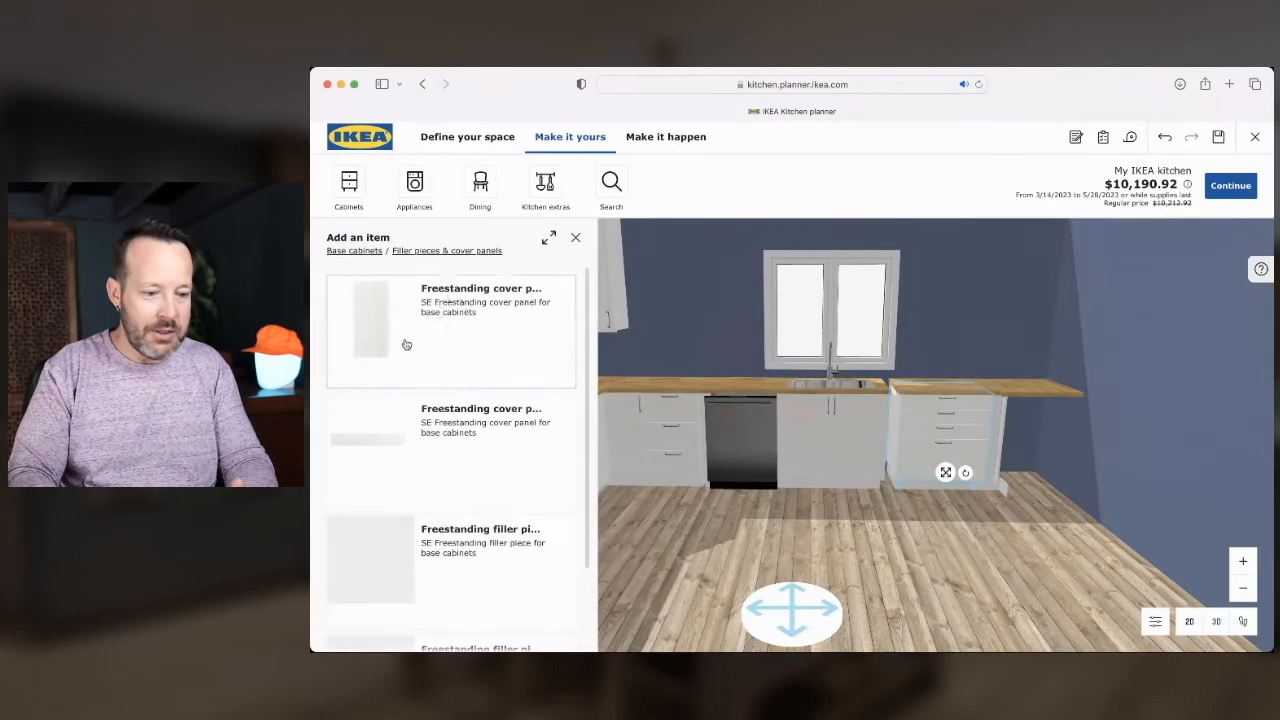
drag(449, 557, 901, 464)
click(894, 531)
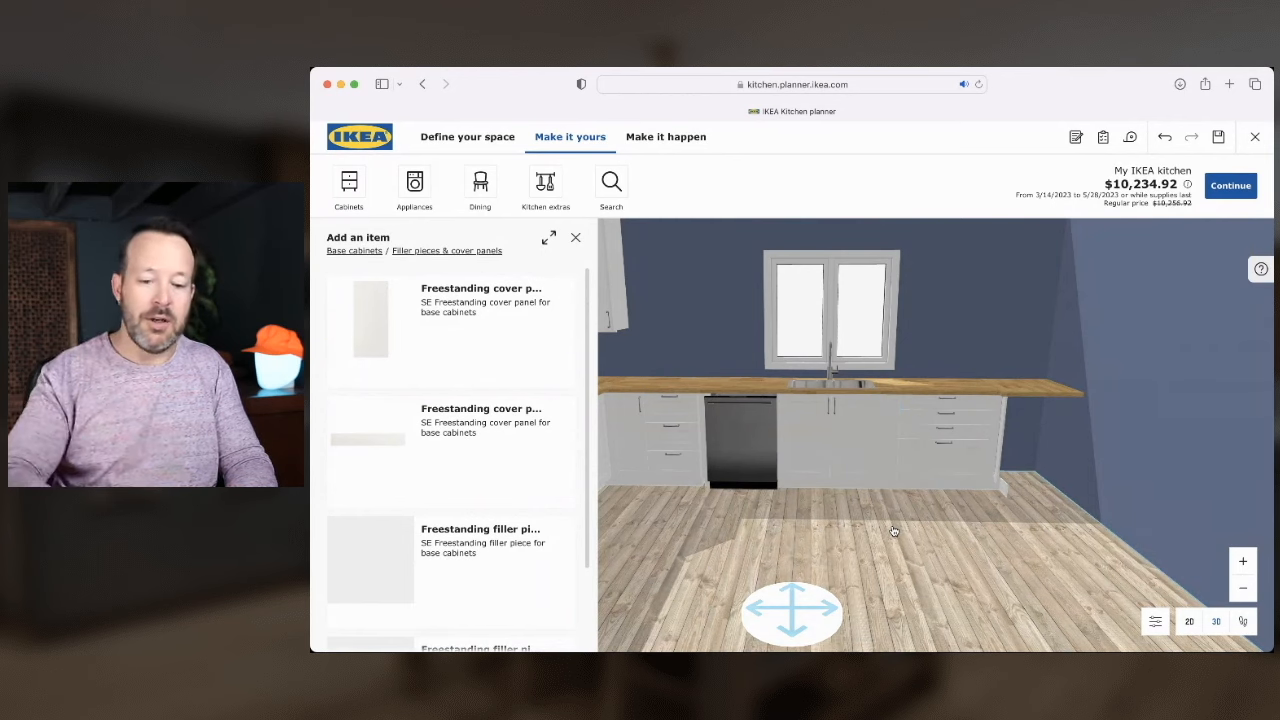
click(573, 240)
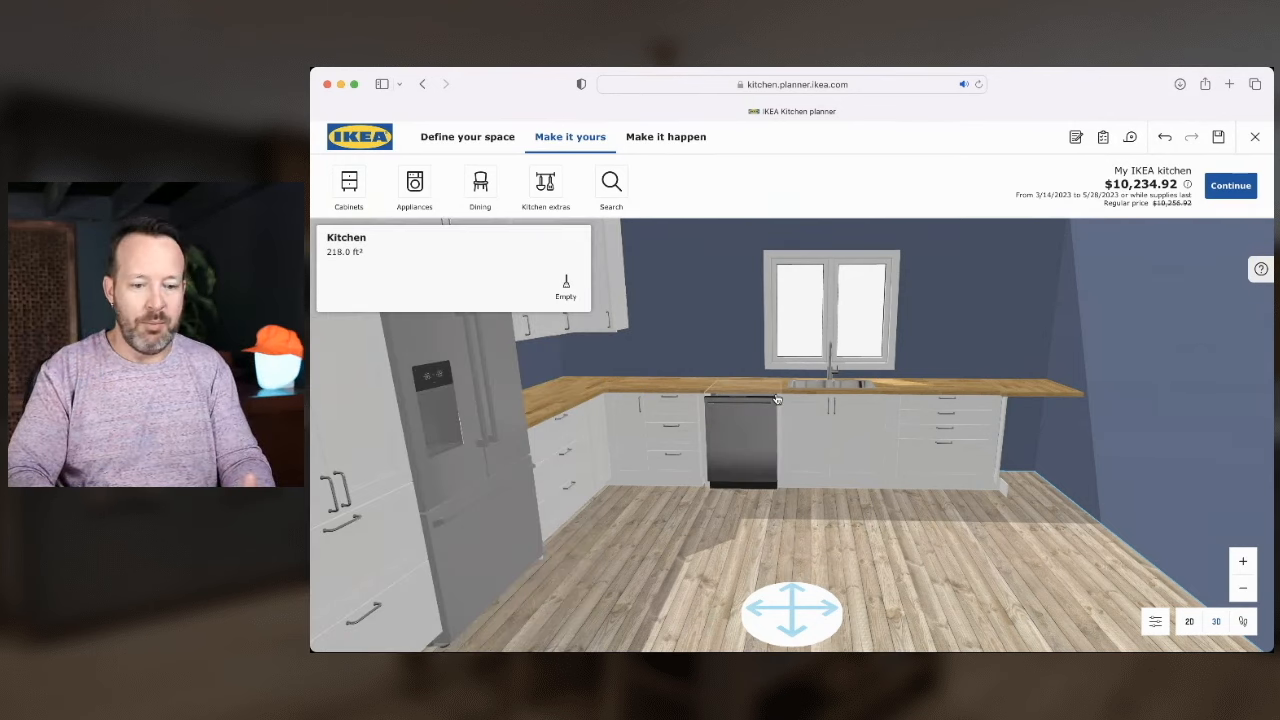
In the 2D plan, add a 30x24x90 in SE HMO2D2E high cabinet for oven and microwave on the 144" wall, near the end opposite the corner filler
drag(1048, 558, 1160, 640)
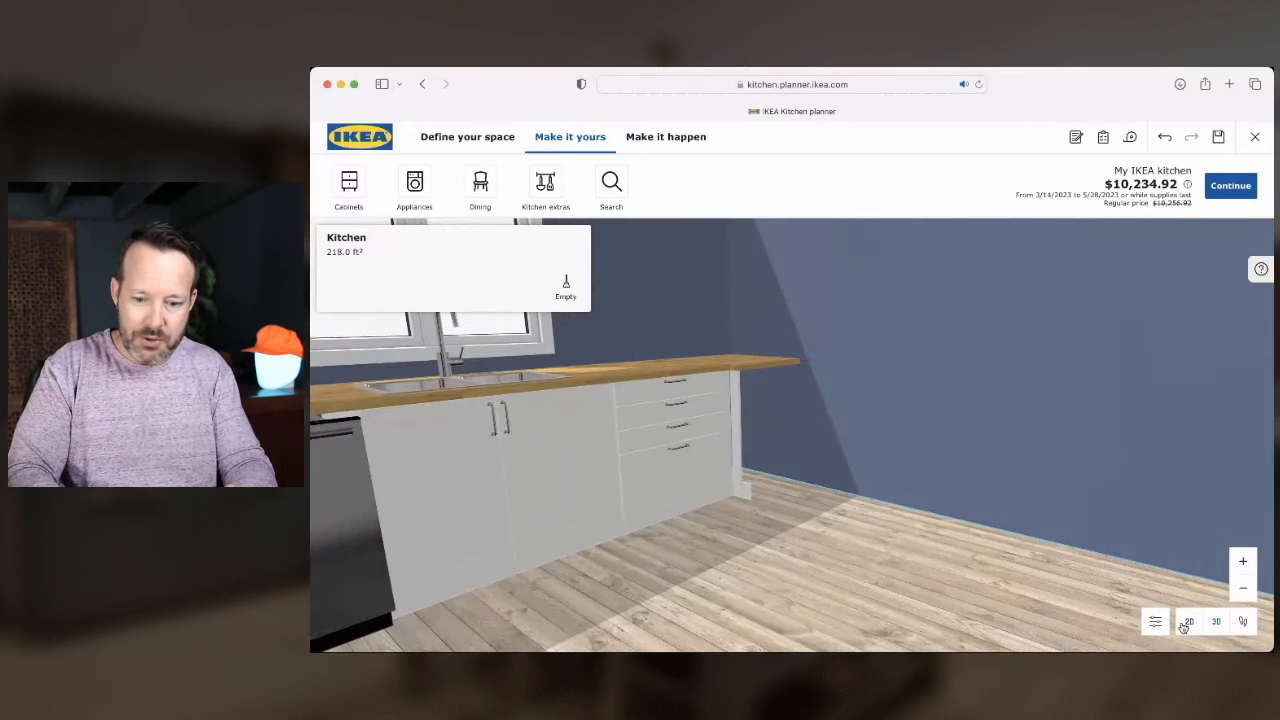
click(1188, 622)
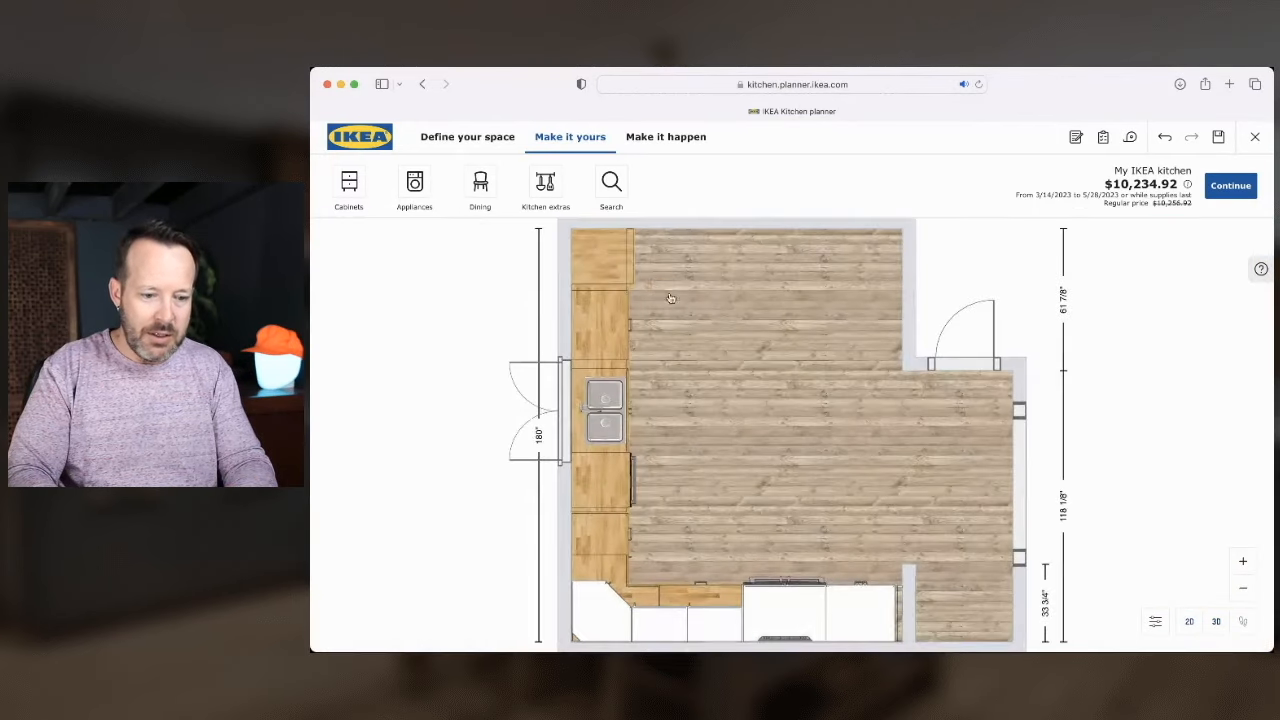
drag(708, 364, 818, 496)
scroll(786, 470, up, 1)
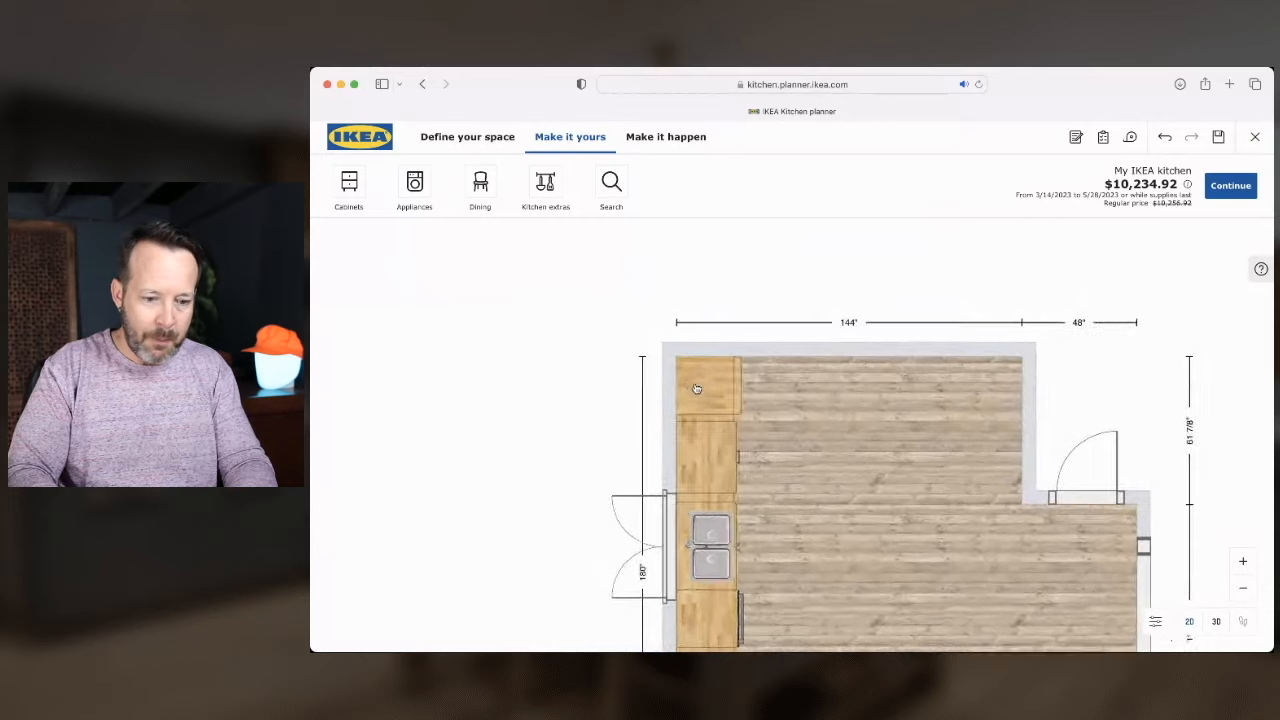
scroll(697, 388, up, 2)
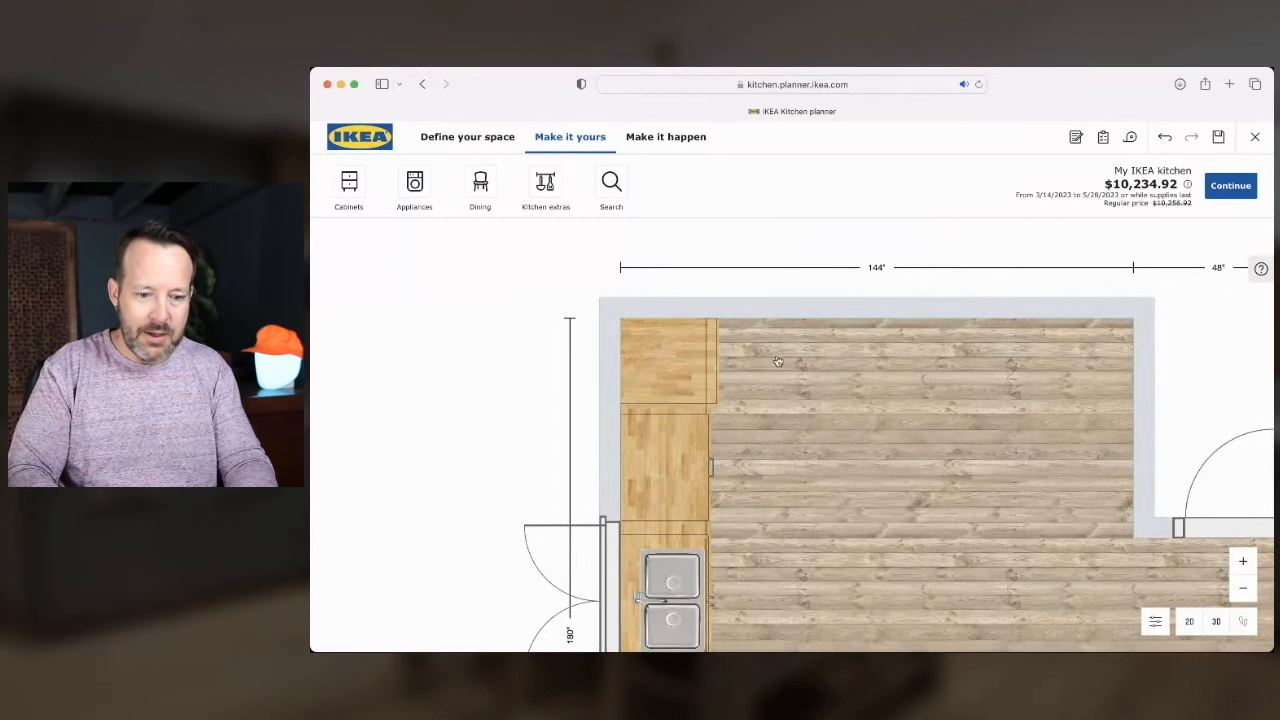
click(409, 187)
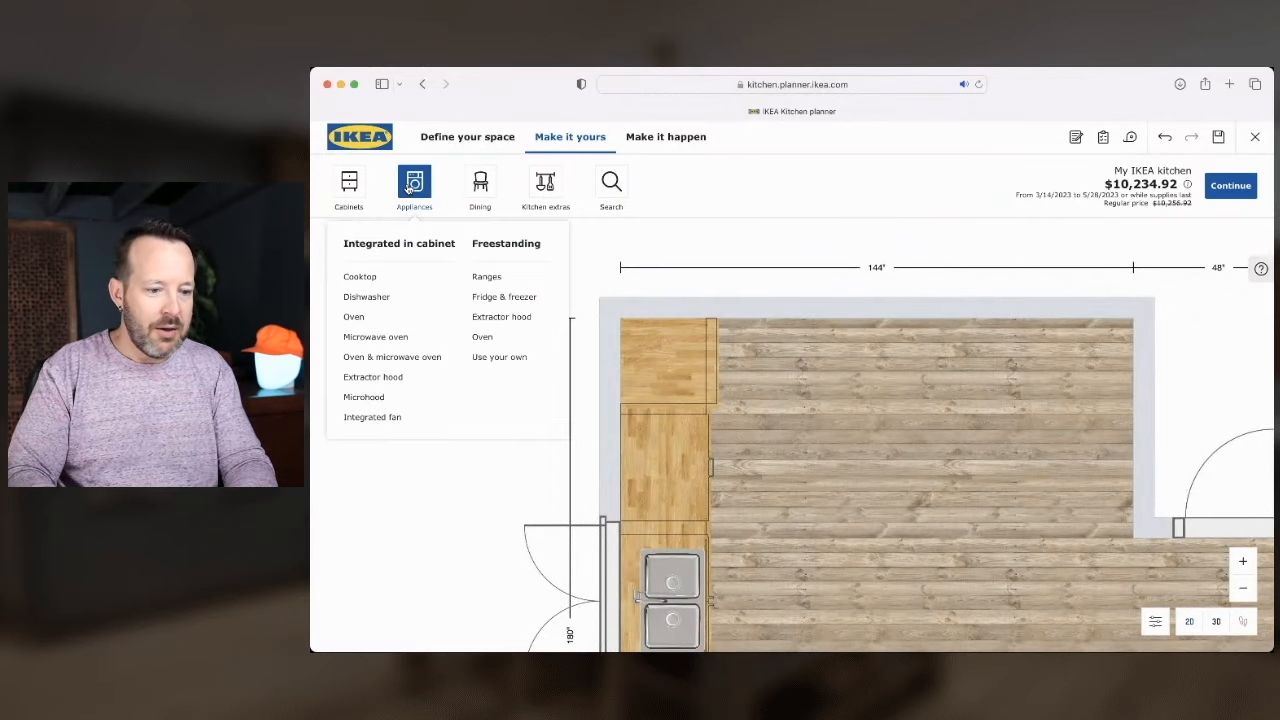
click(487, 278)
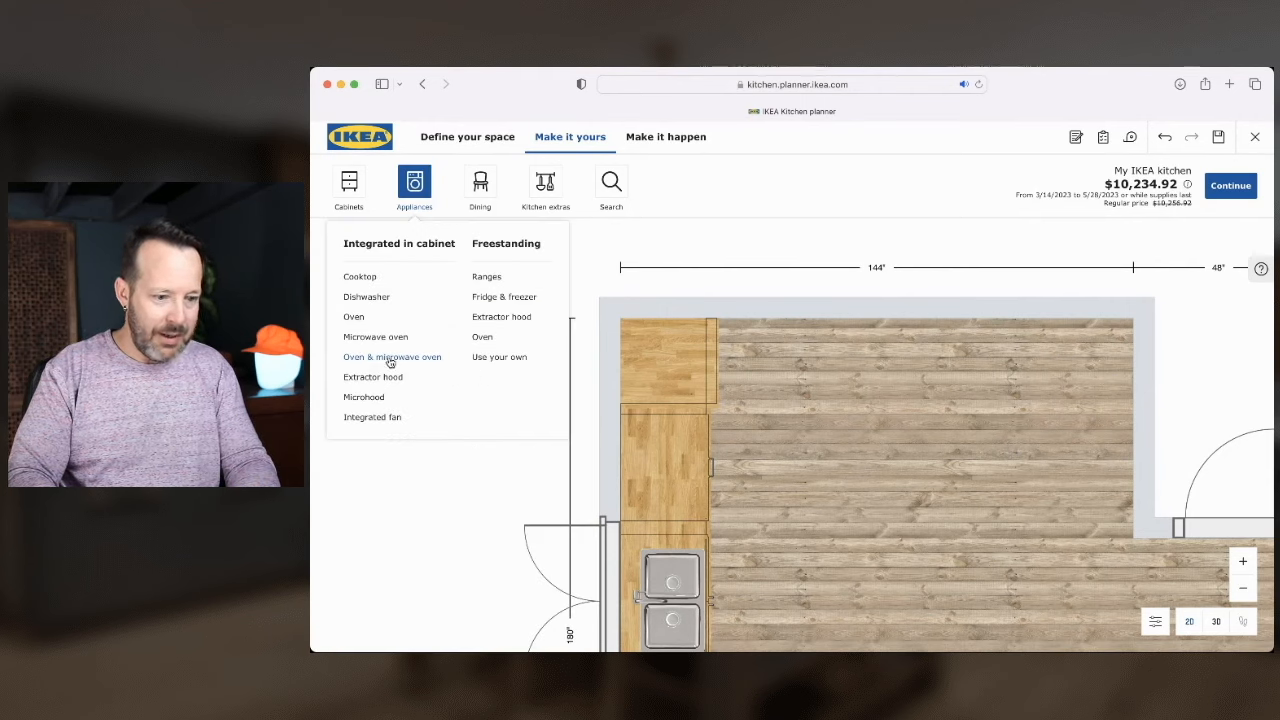
click(388, 359)
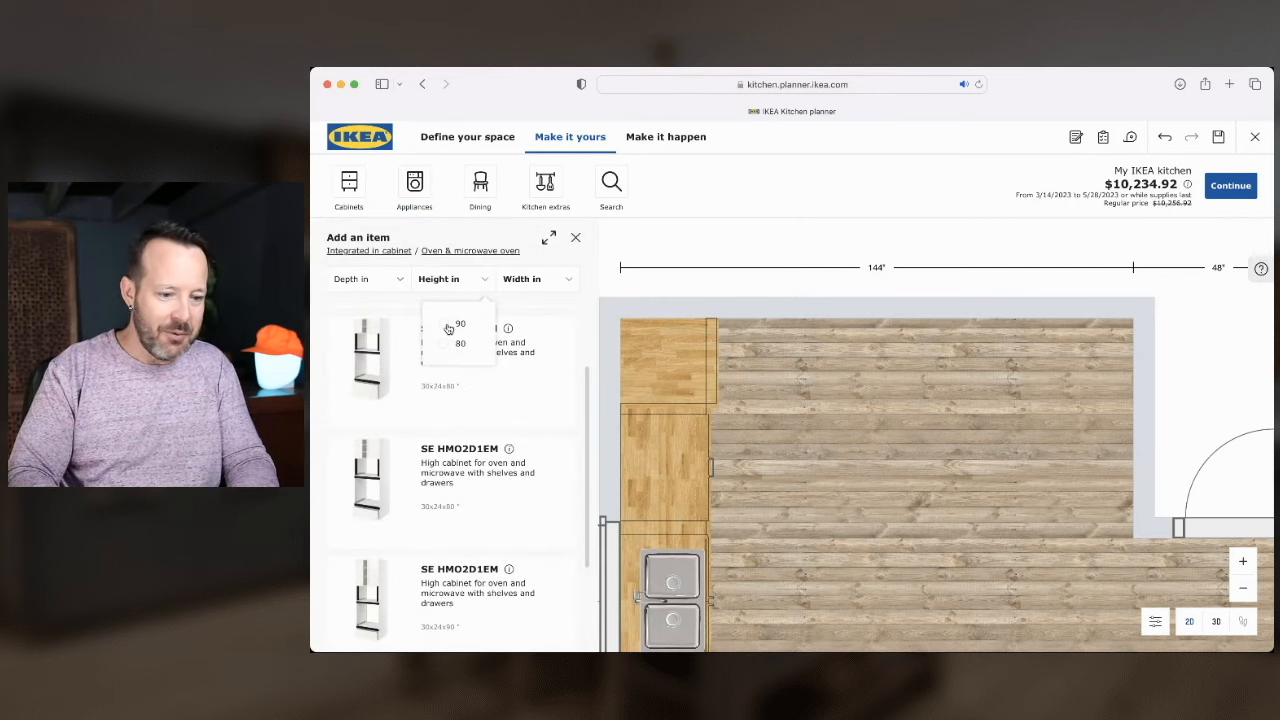
click(448, 328)
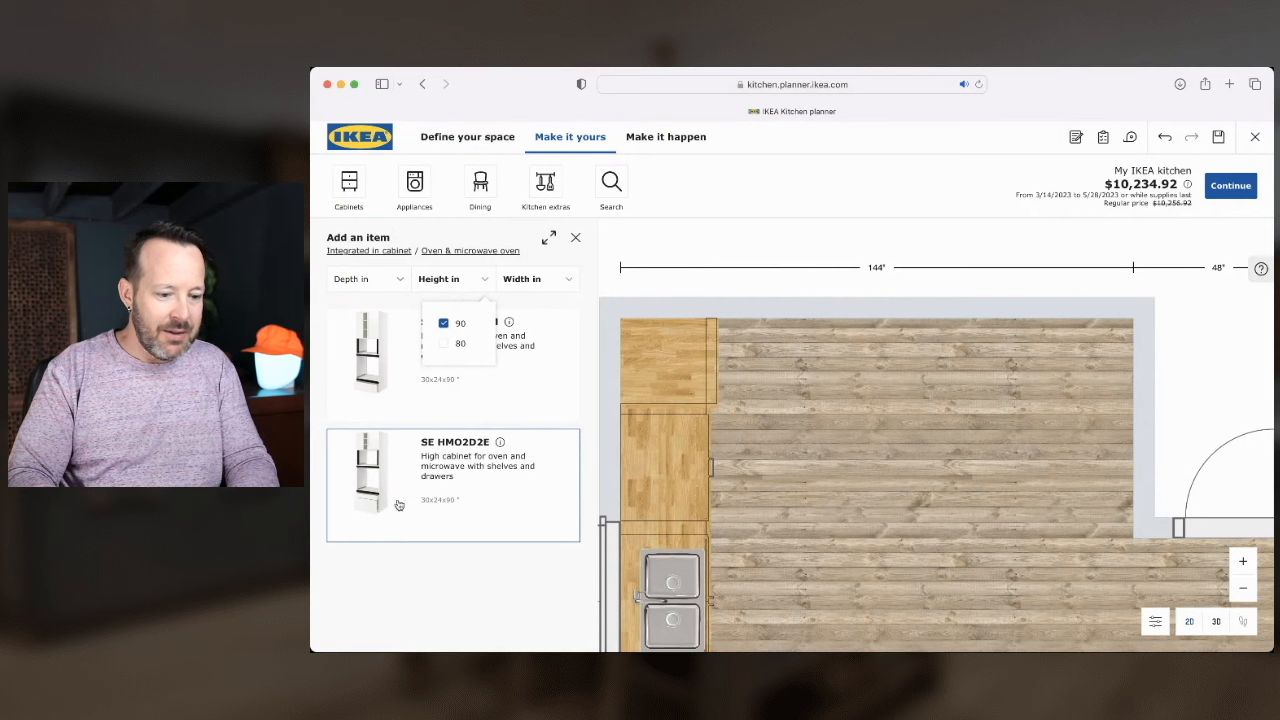
drag(421, 490, 1030, 344)
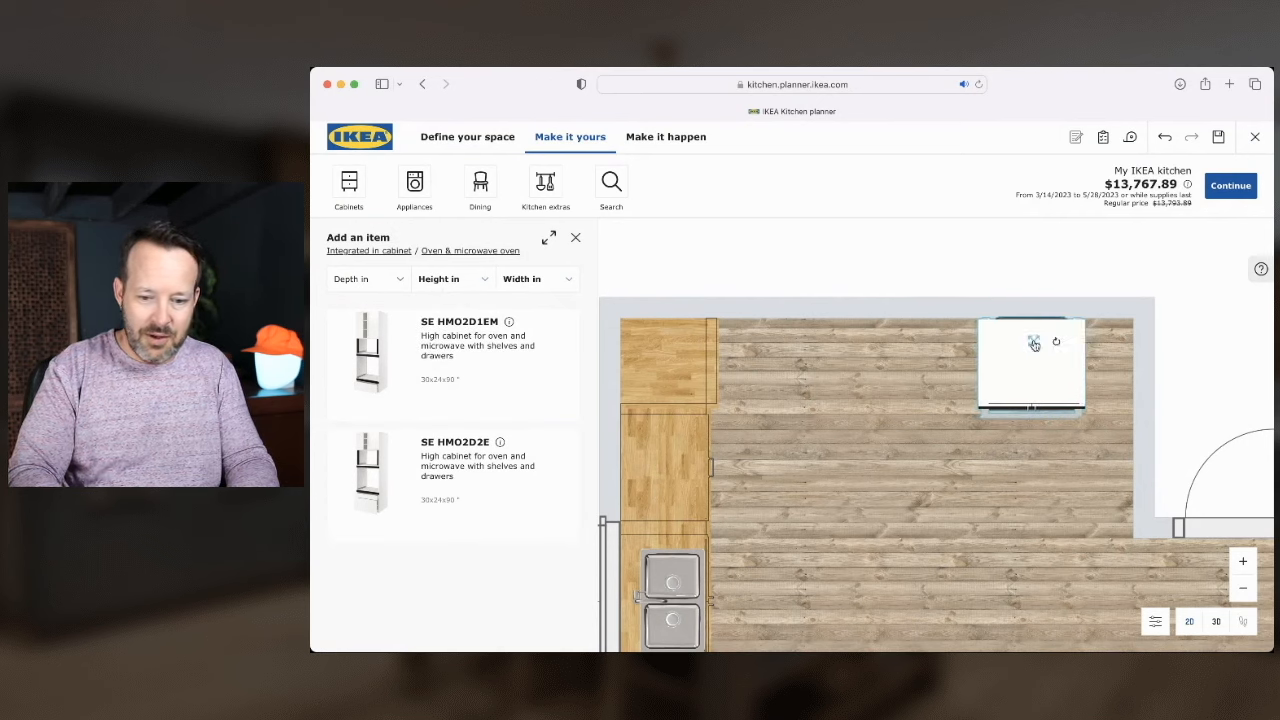
drag(1031, 341, 1044, 337)
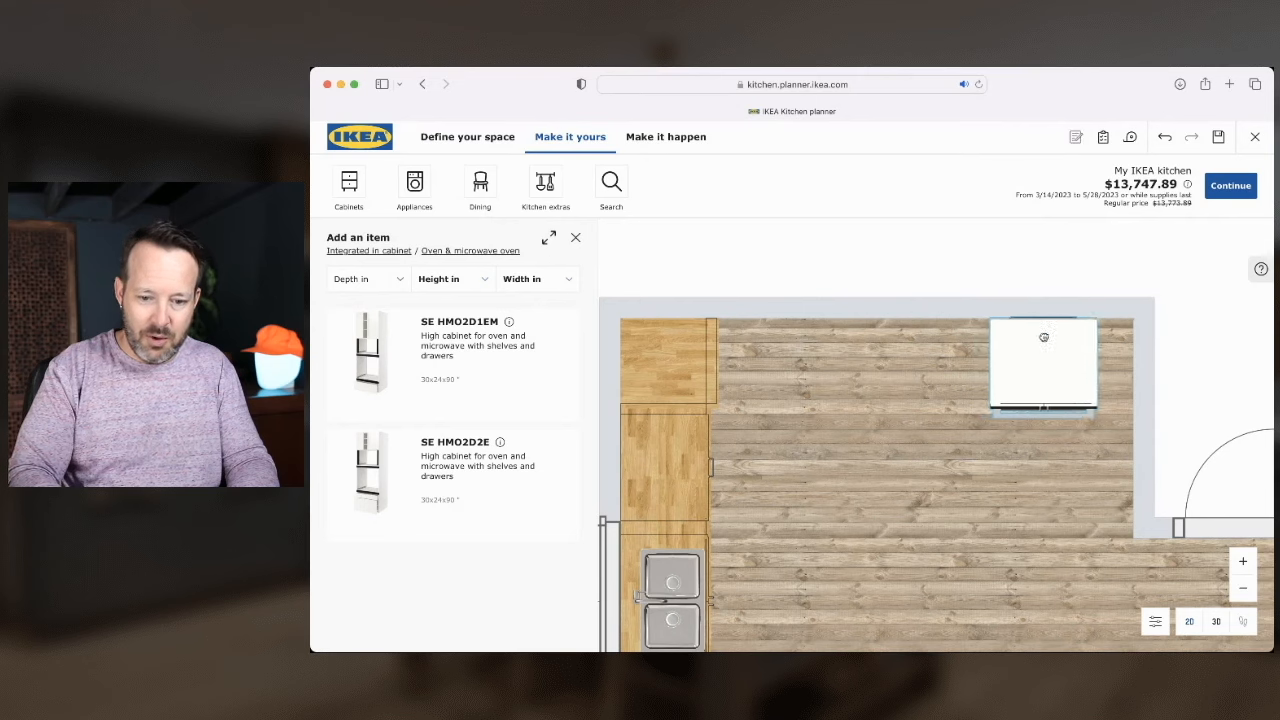
click(574, 240)
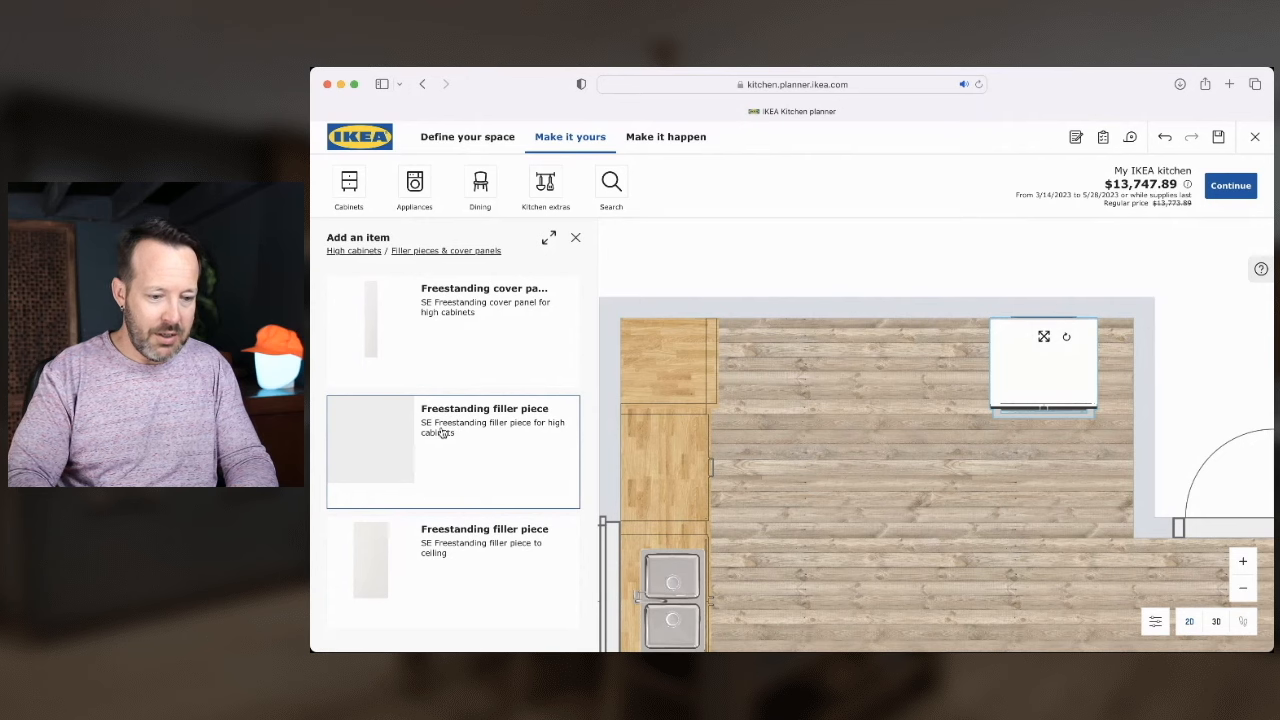
Add a freestanding filler piece for high cabinets against the side wall beside the oven cabinet and set its height to 94"
drag(442, 432, 955, 424)
drag(915, 479, 1139, 344)
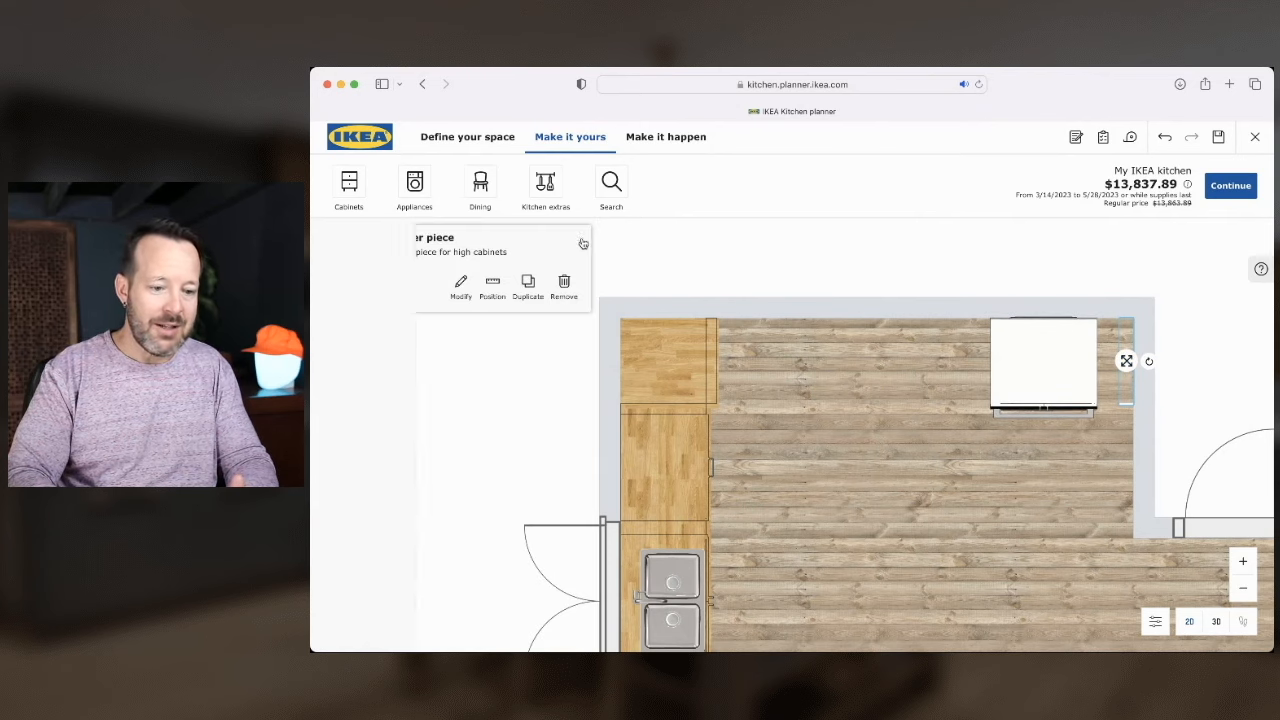
click(429, 493)
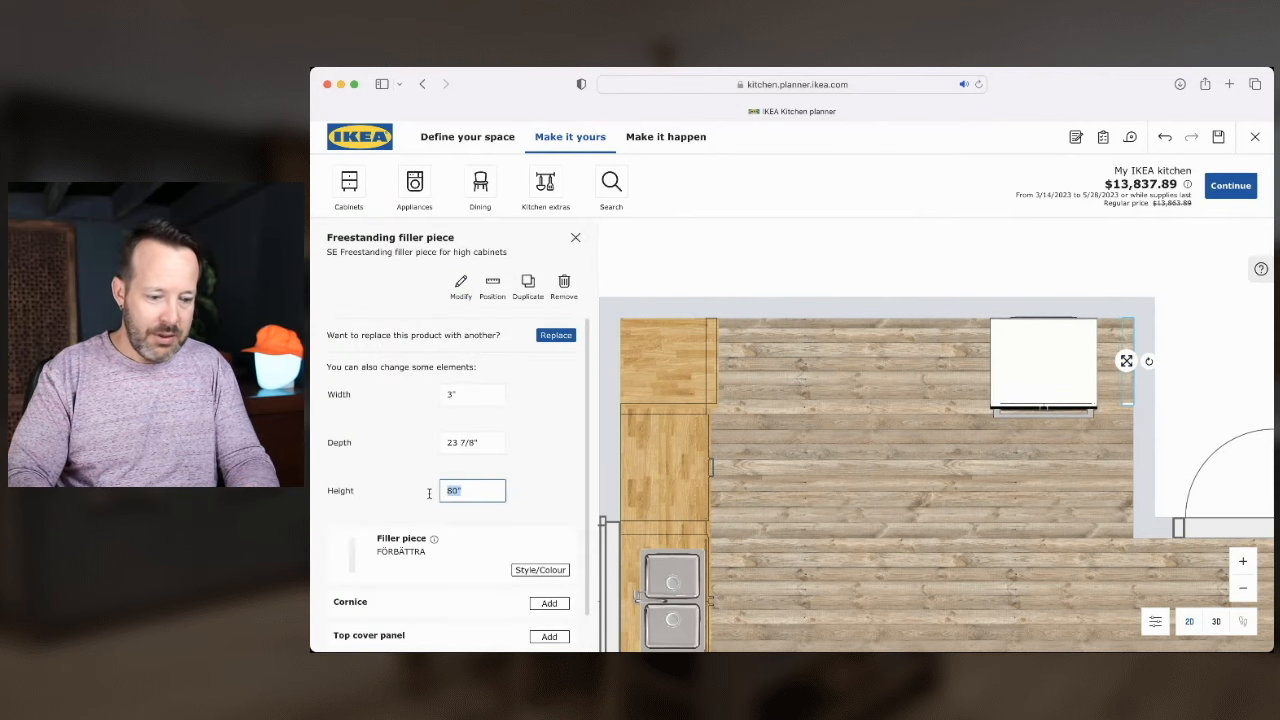
text(94)
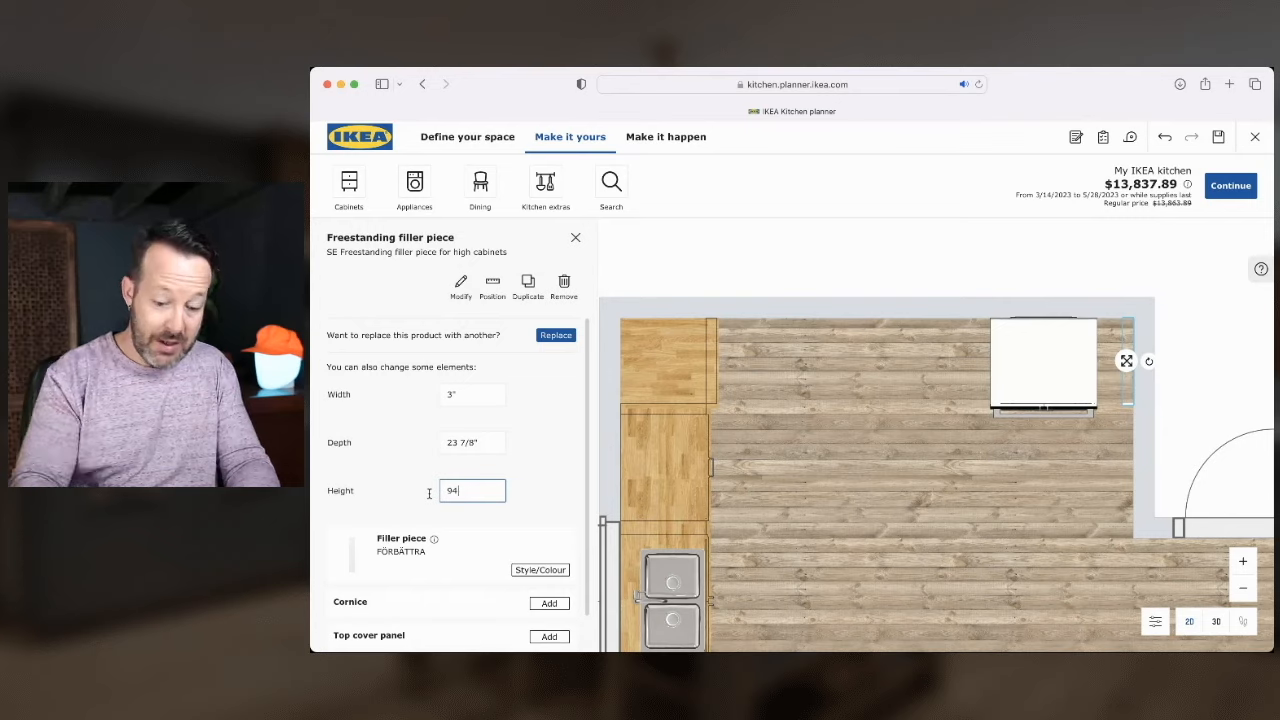
key(Return)
Add a 36x24x30 in SE DDCT2E1F base cabinet for hob/extractor along the wall between the corner filler and the oven cabinet
click(354, 192)
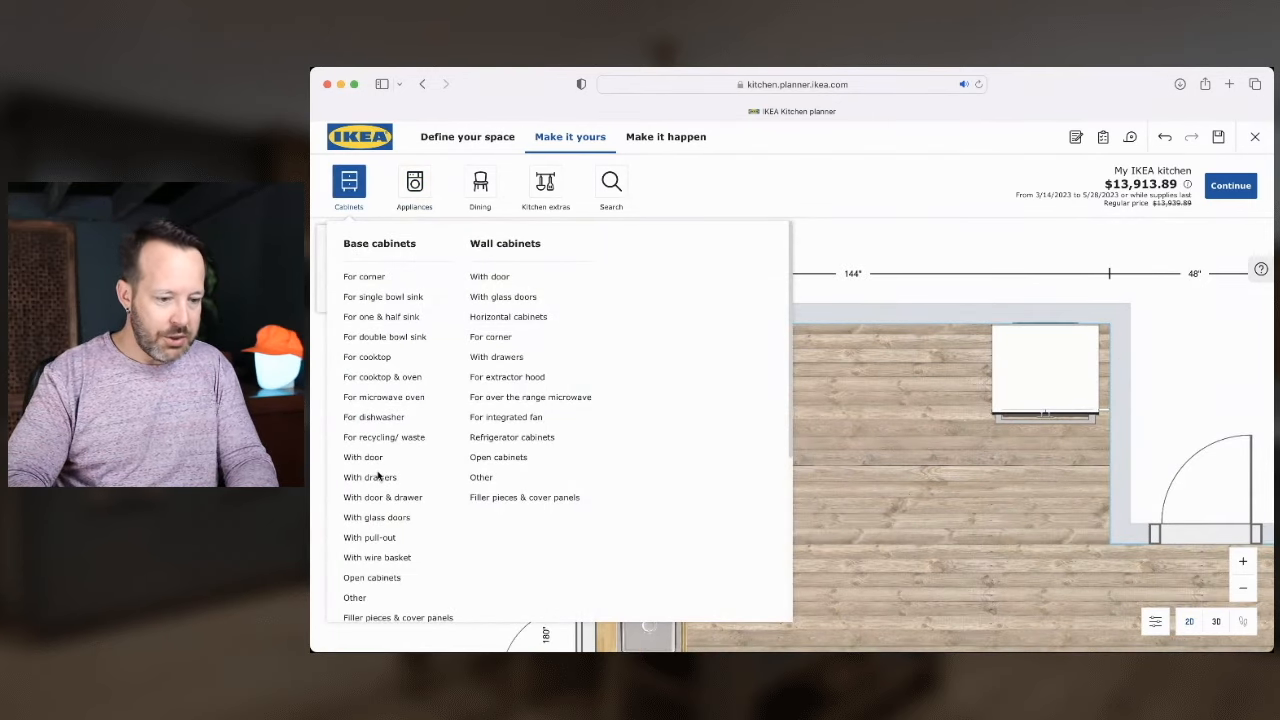
click(371, 358)
scroll(443, 447, down, 1)
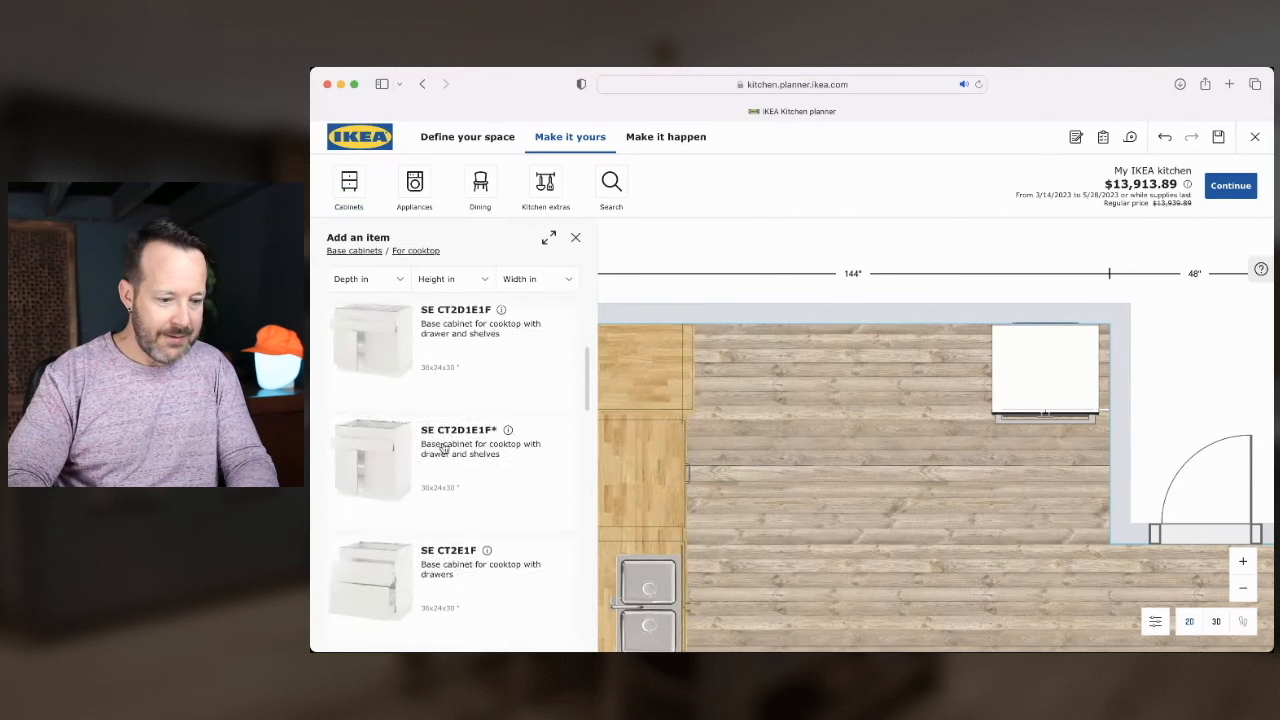
scroll(443, 447, down, 1)
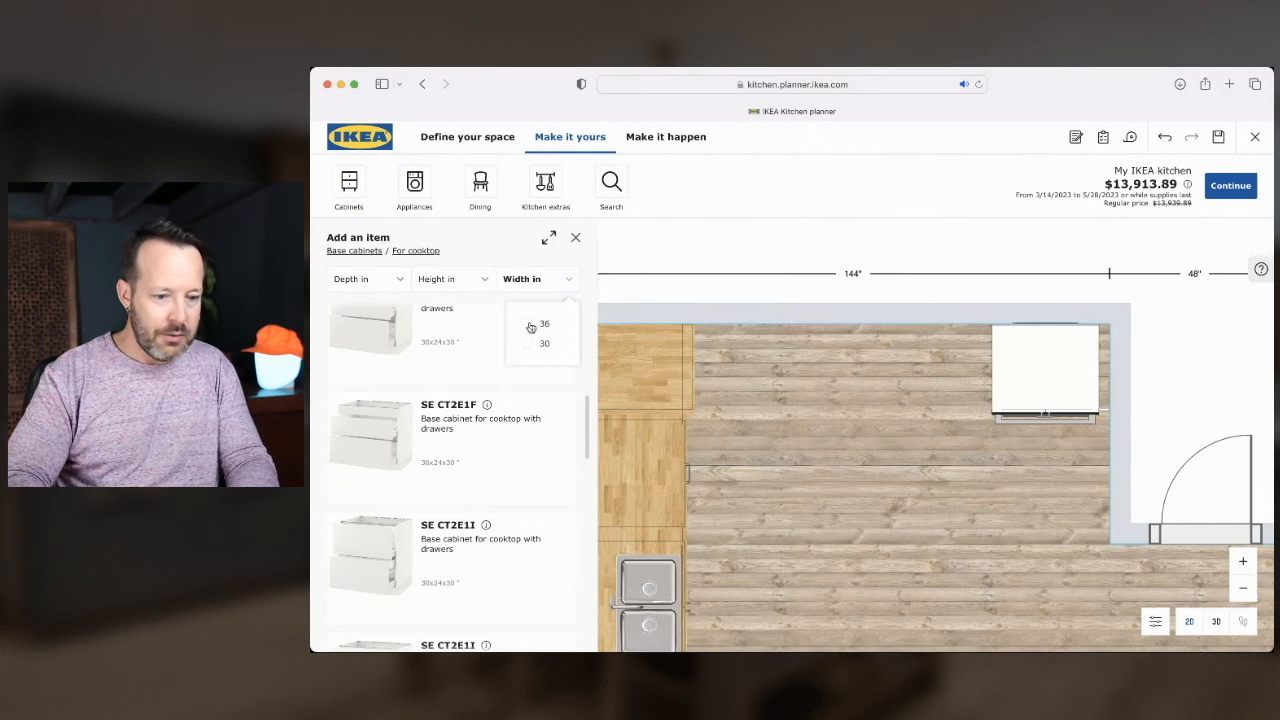
click(529, 324)
scroll(465, 443, down, 1)
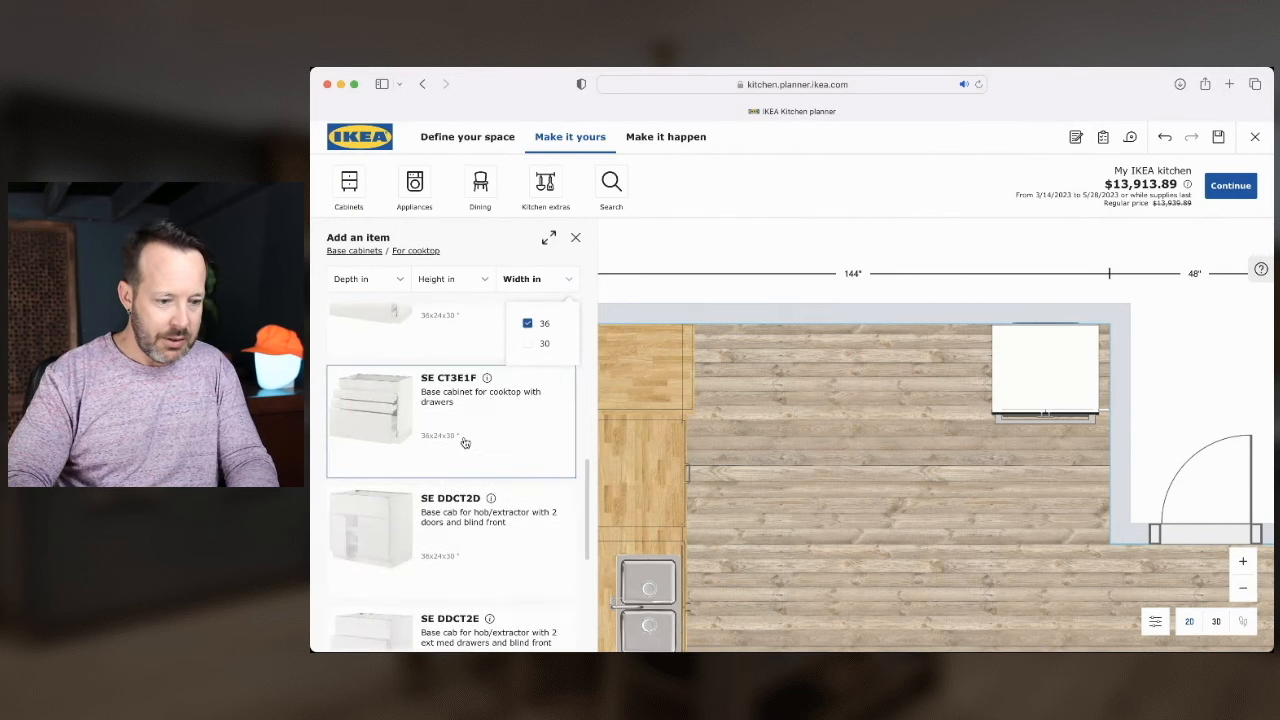
scroll(465, 442, down, 5)
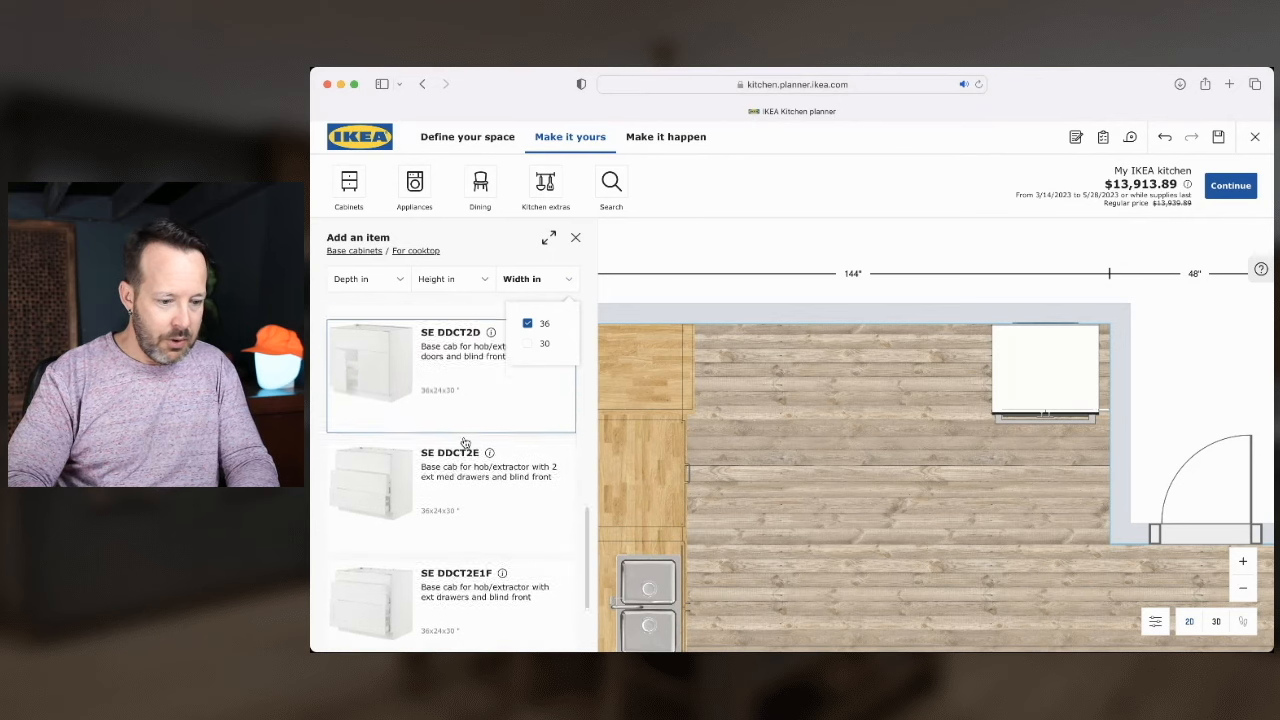
scroll(414, 467, down, 2)
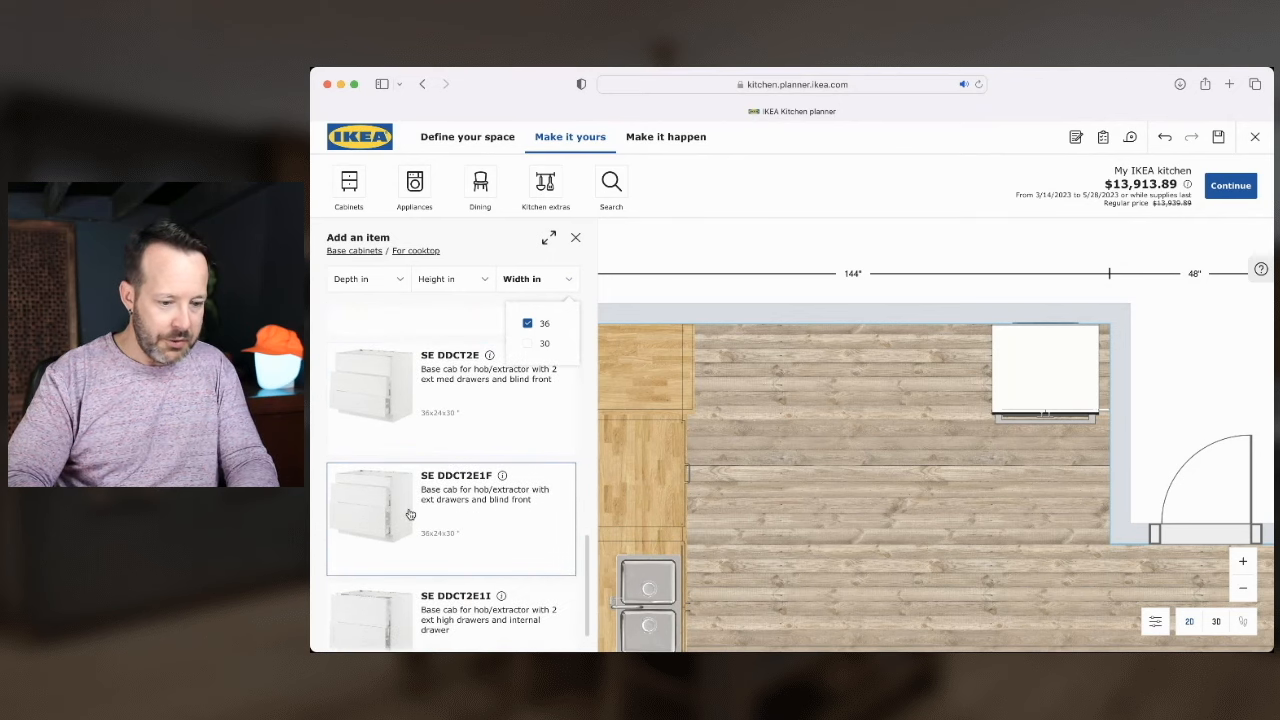
click(409, 514)
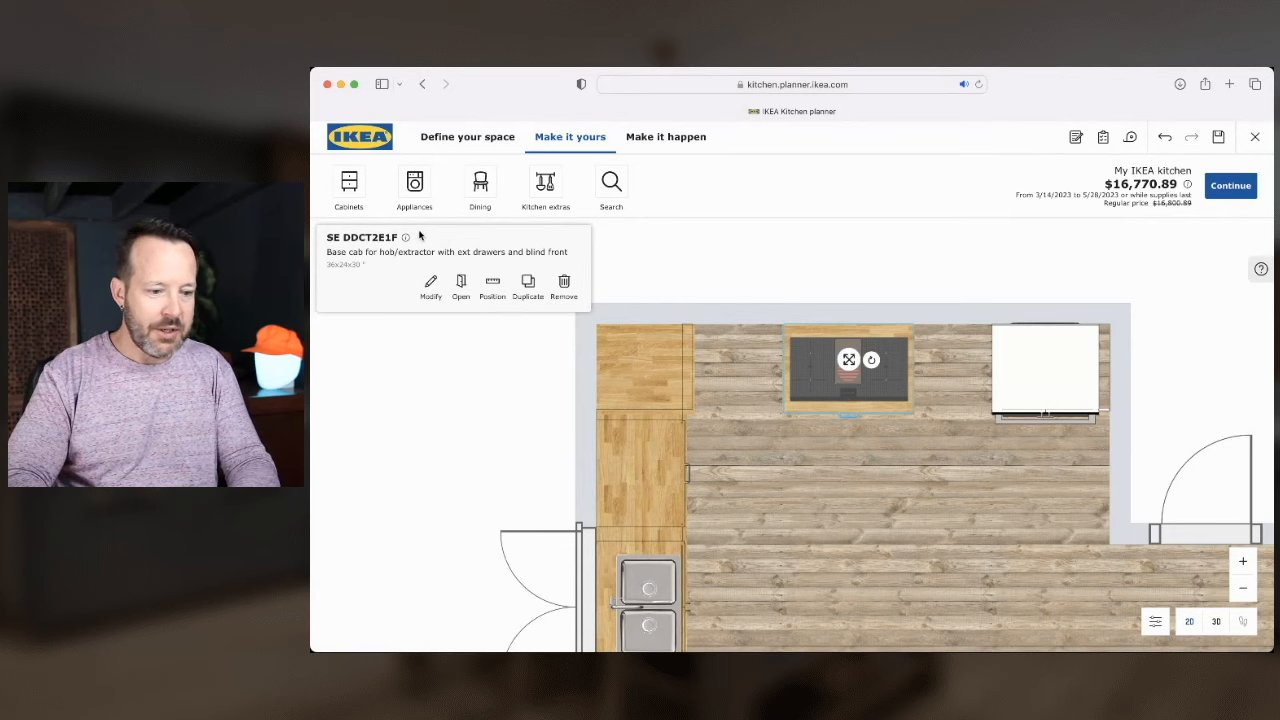
Add 24 in wide base cabinets with drawers along the cooktop wall, one on each side of the cooktop cabinet
click(357, 195)
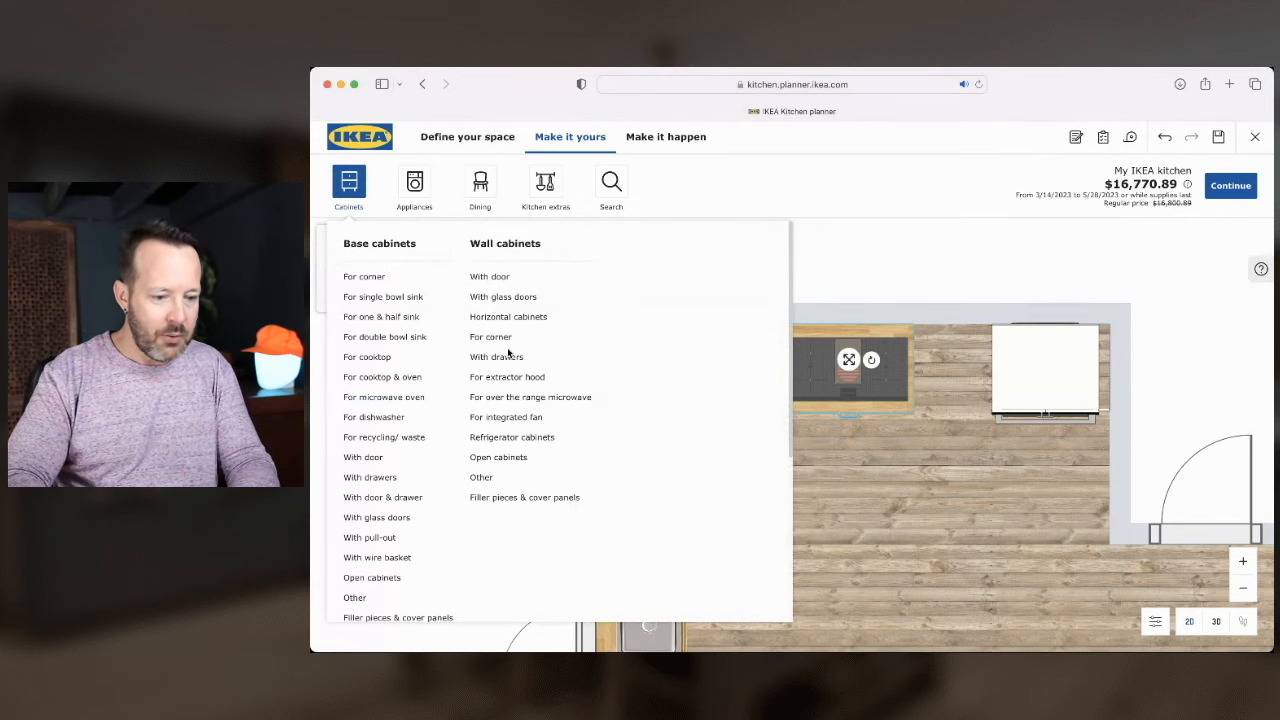
click(368, 475)
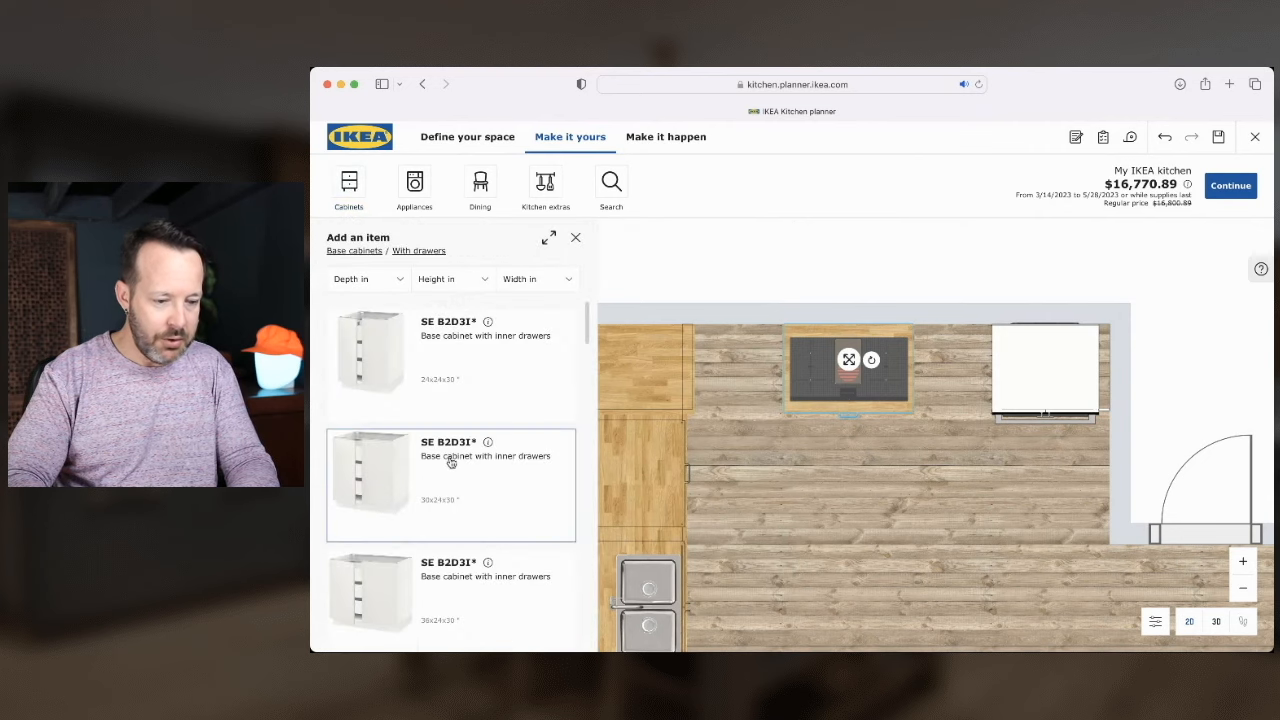
scroll(450, 460, down, 1)
click(537, 281)
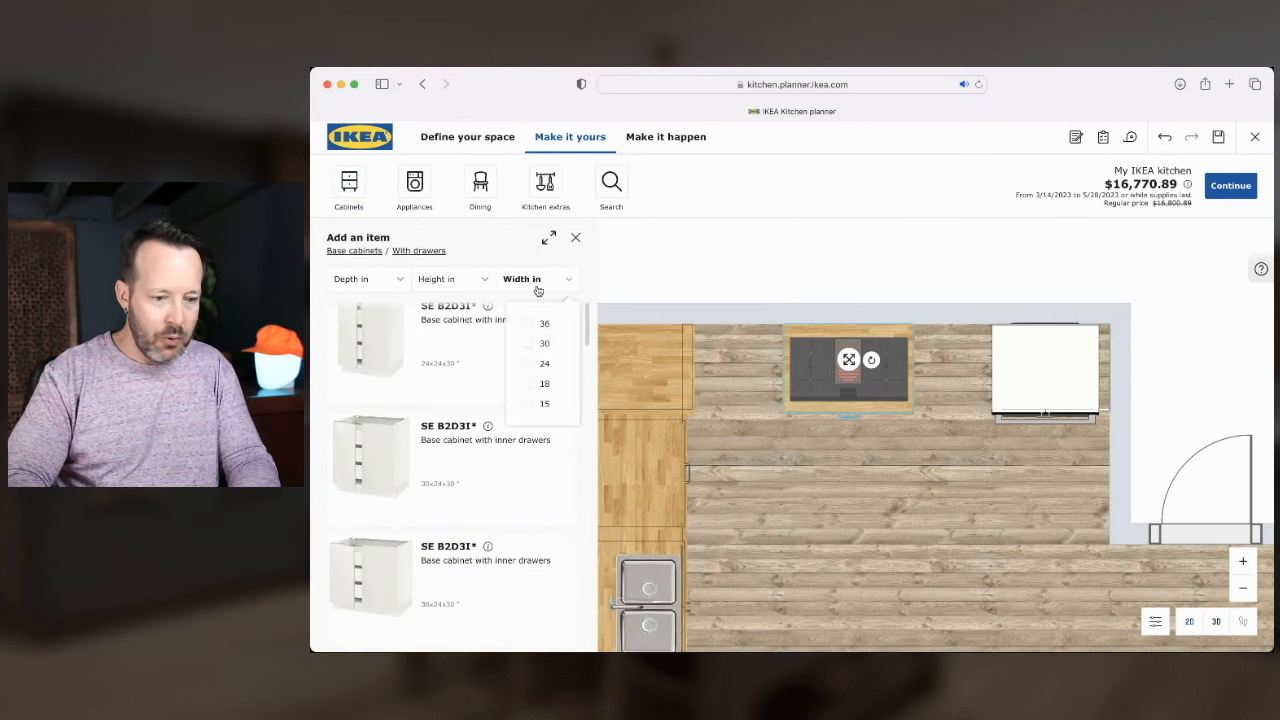
click(528, 363)
click(477, 428)
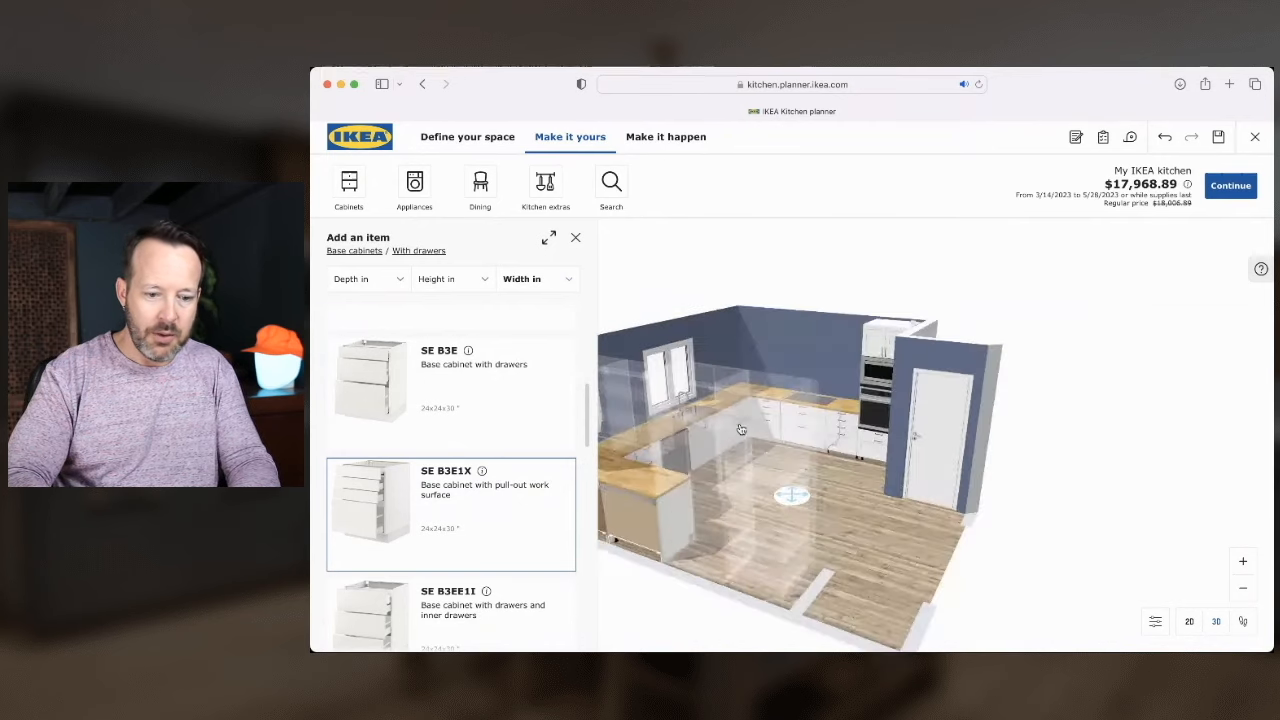
scroll(790, 436, up, 2)
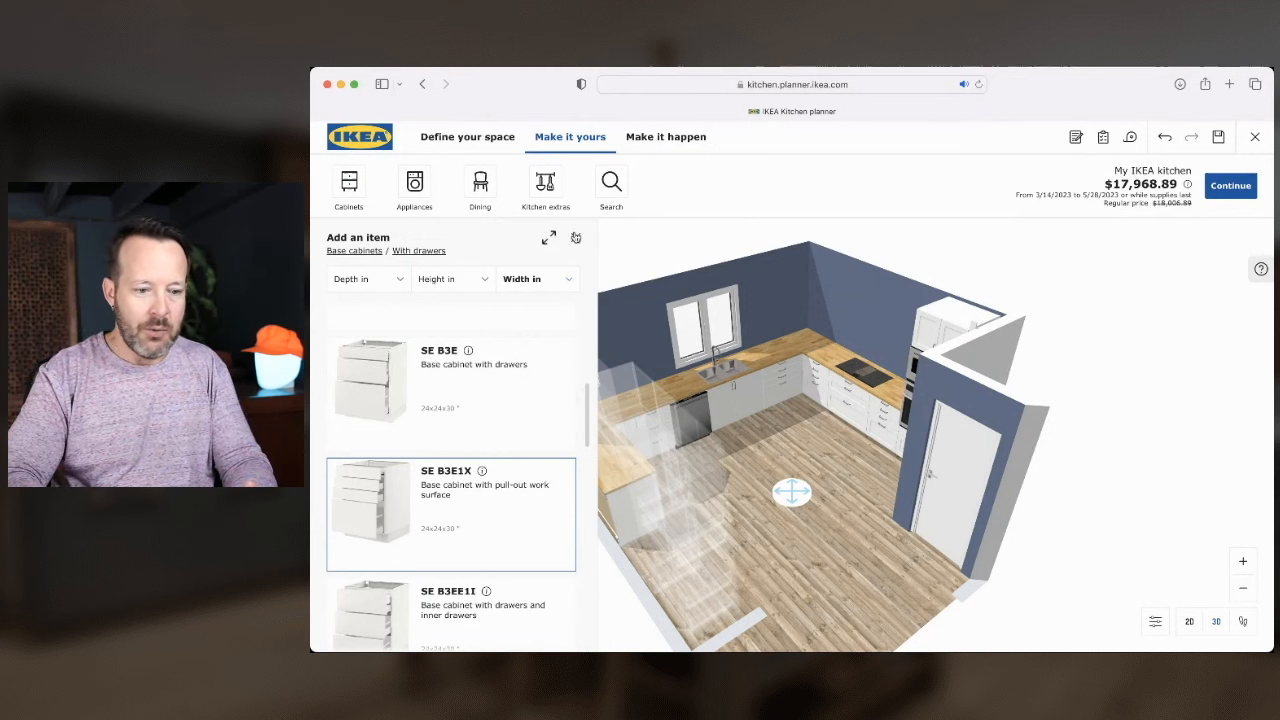
click(576, 238)
In the 3D view, add two freestanding filler pieces for wall cabinets near the corner, one on the sink wall and one on the cooktop wall
drag(780, 376, 808, 380)
scroll(840, 379, up, 5)
scroll(806, 380, down, 2)
scroll(806, 380, down, 3)
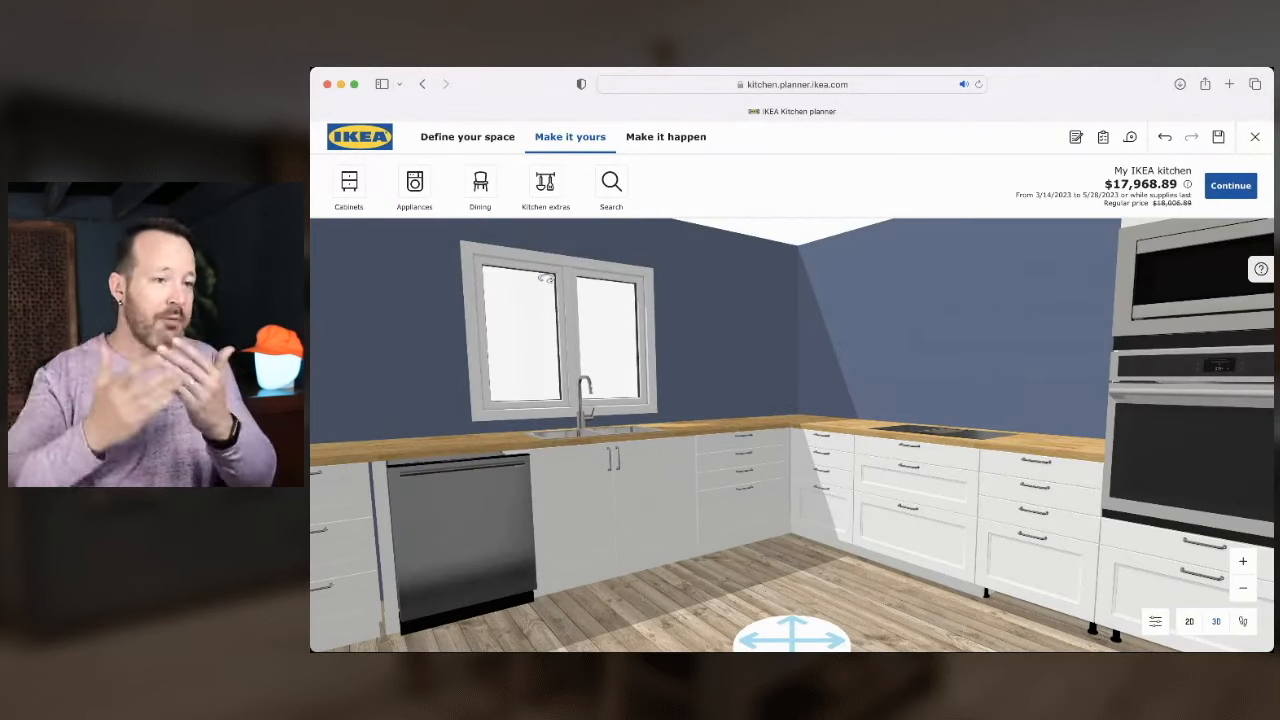
click(349, 185)
click(497, 499)
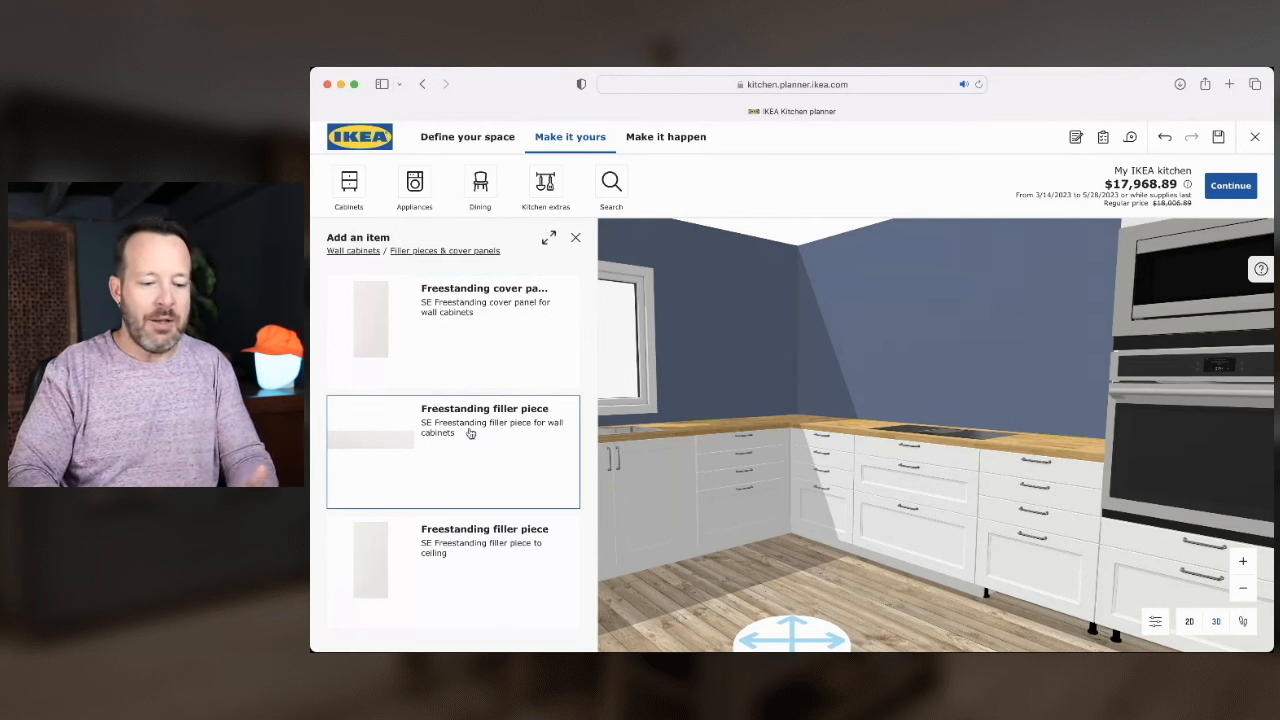
drag(470, 432, 760, 305)
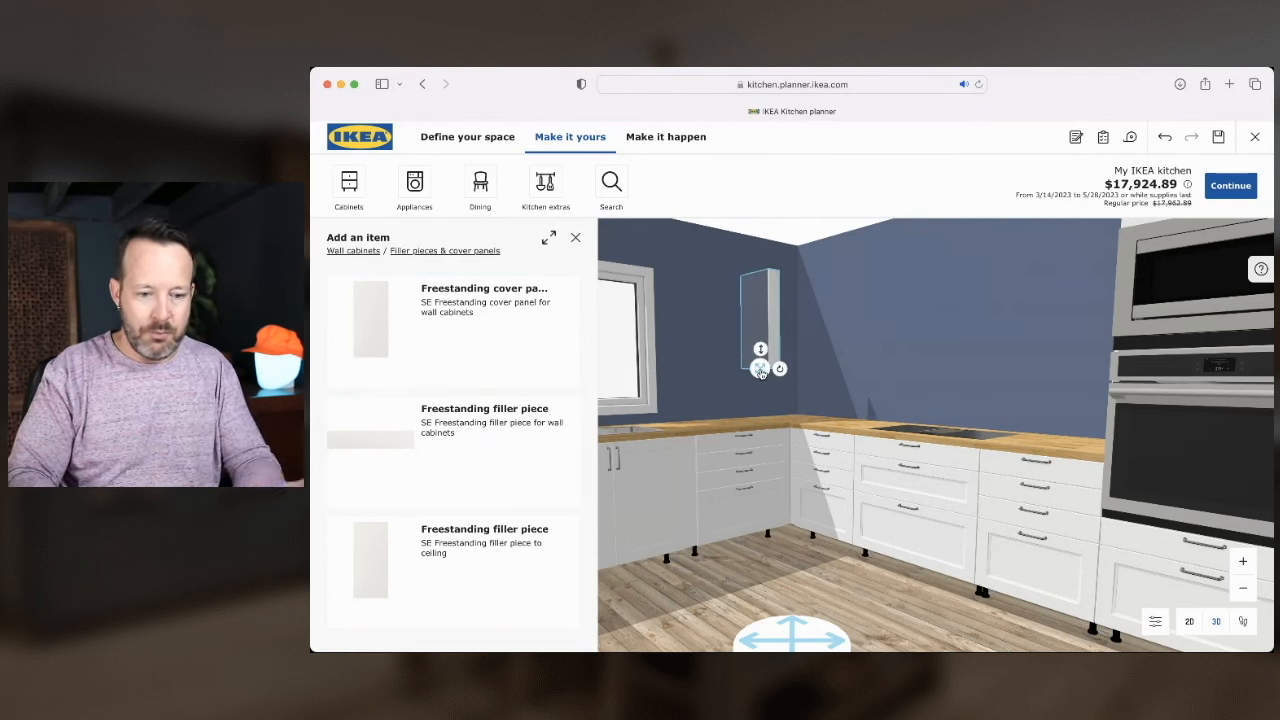
drag(445, 451, 852, 378)
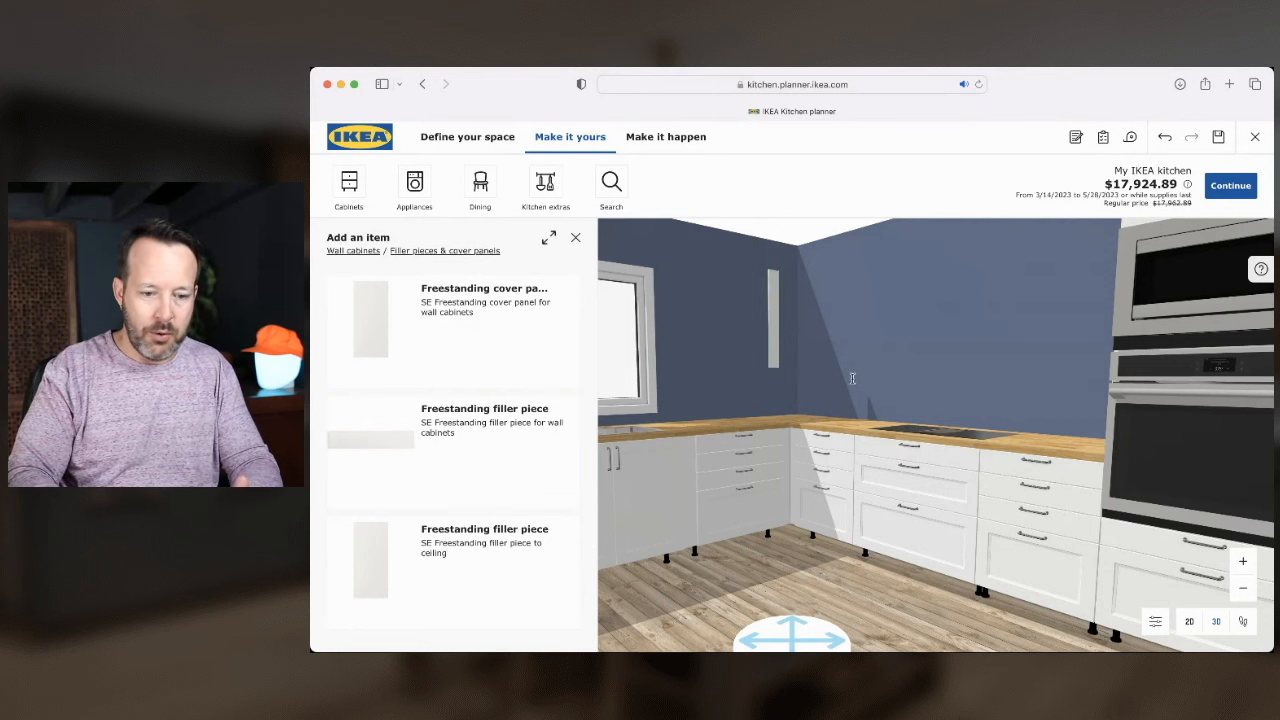
In the 2D plan, reduce the width of the sink-wall filler piece for wall cabinets and duplicate it for the adjoining cooktop wall
click(1189, 621)
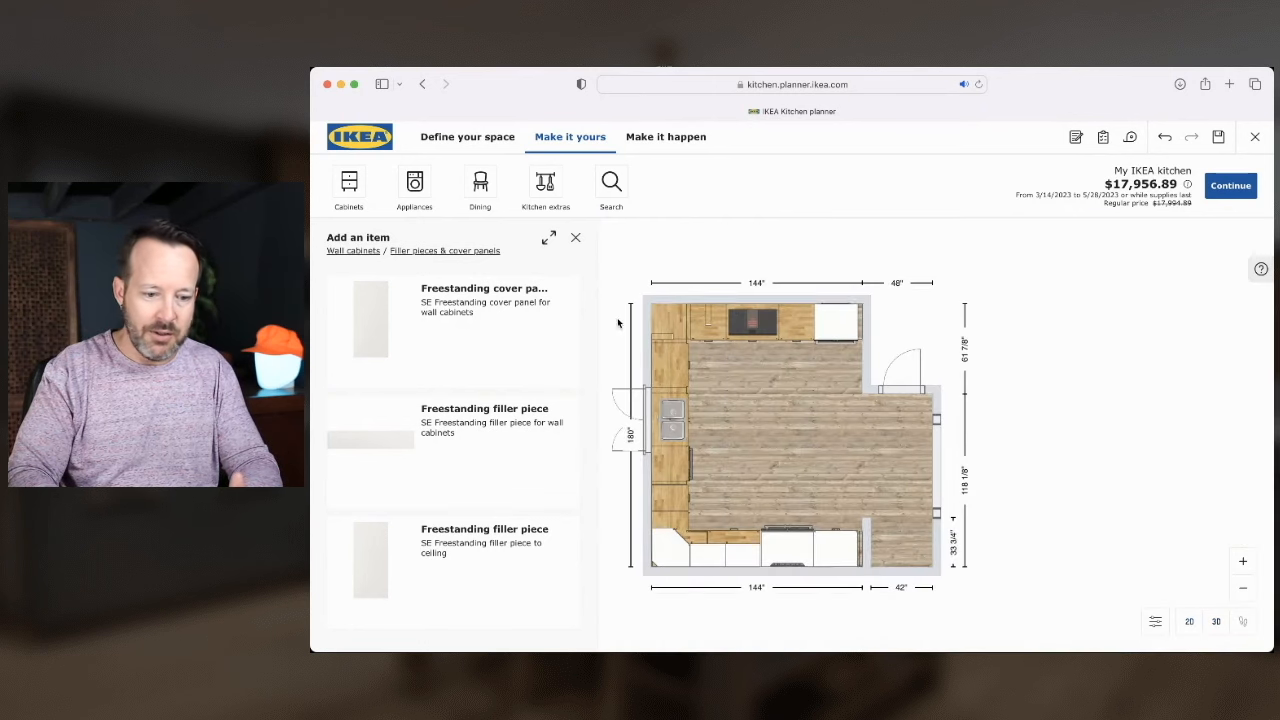
scroll(604, 289, up, 5)
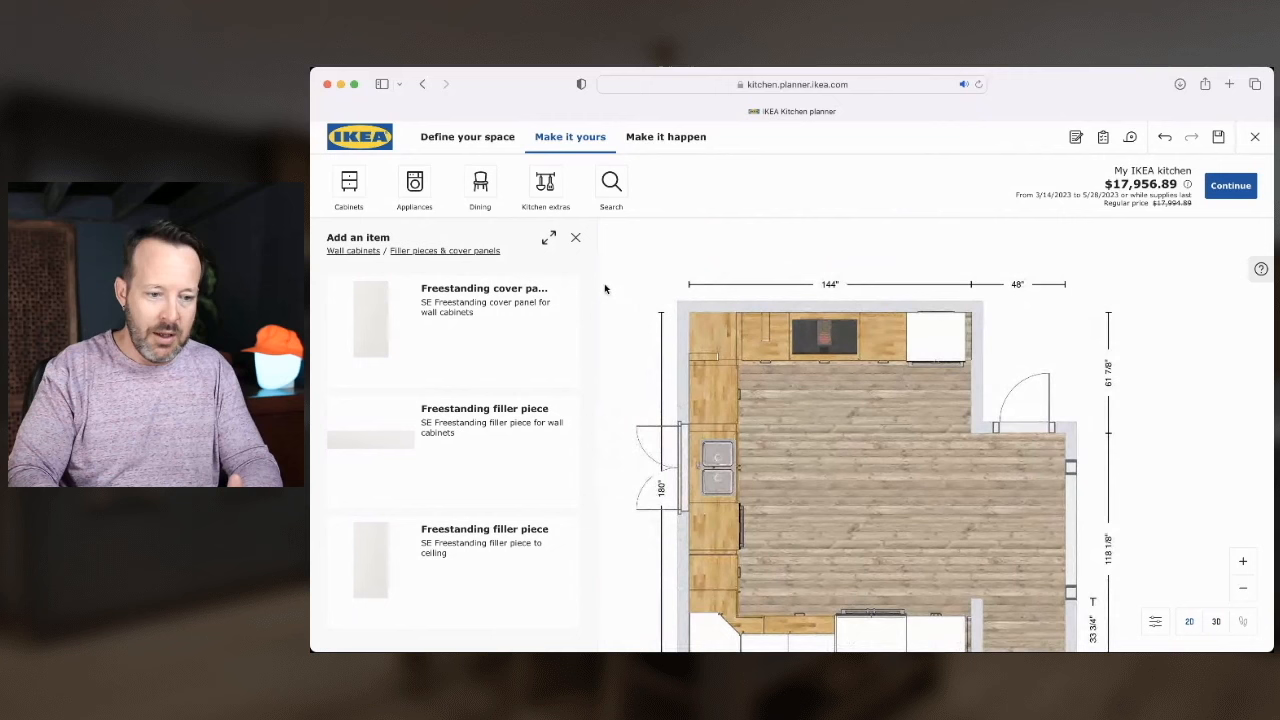
click(575, 240)
scroll(682, 312, up, 5)
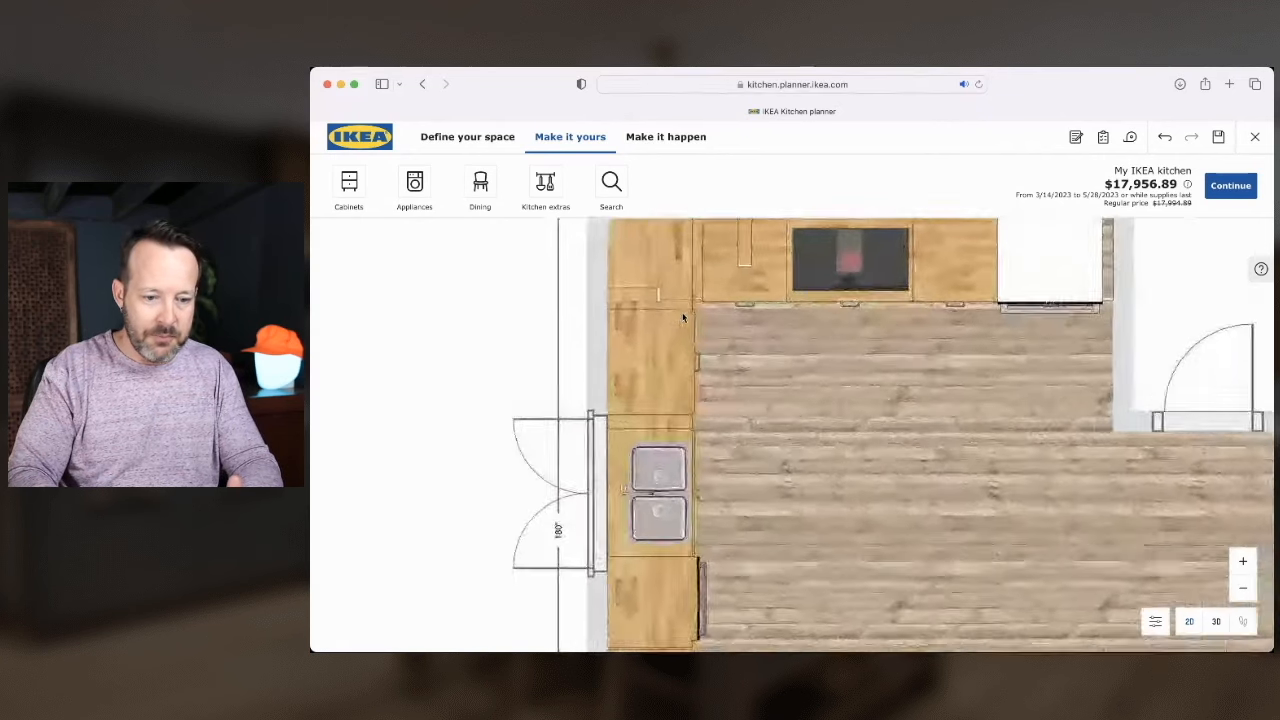
scroll(717, 338, down, 3)
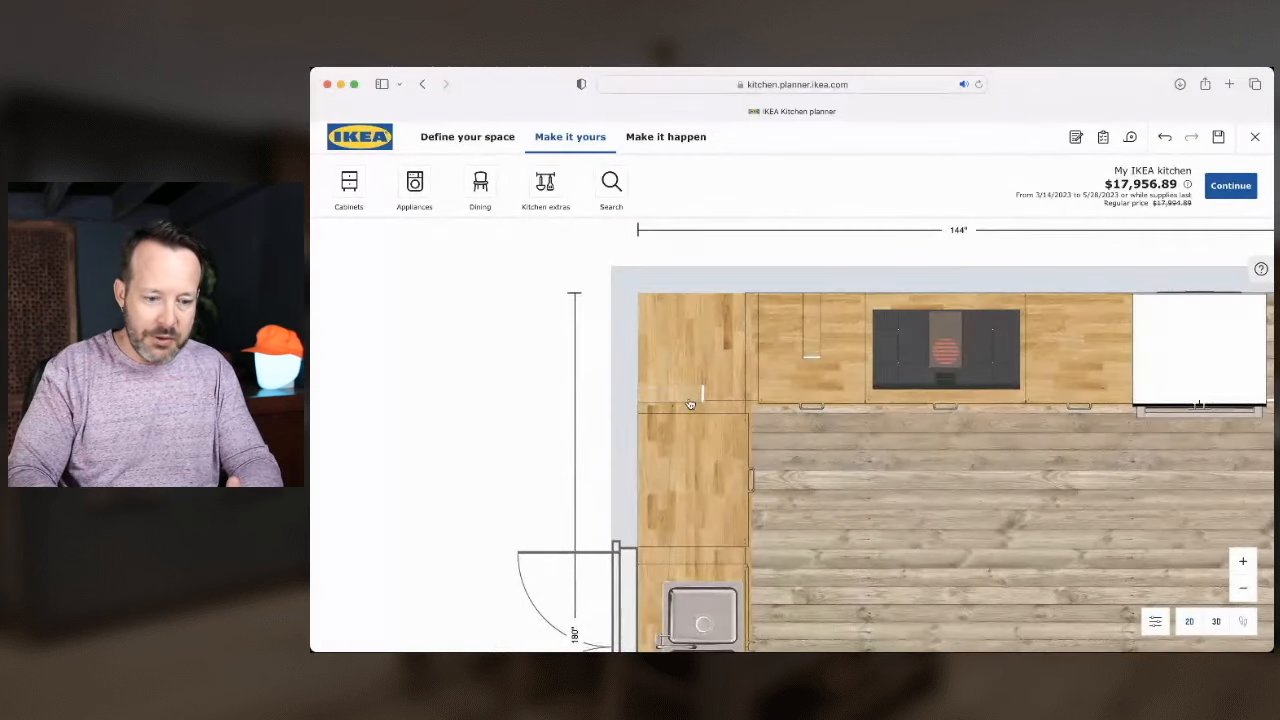
click(689, 399)
click(466, 296)
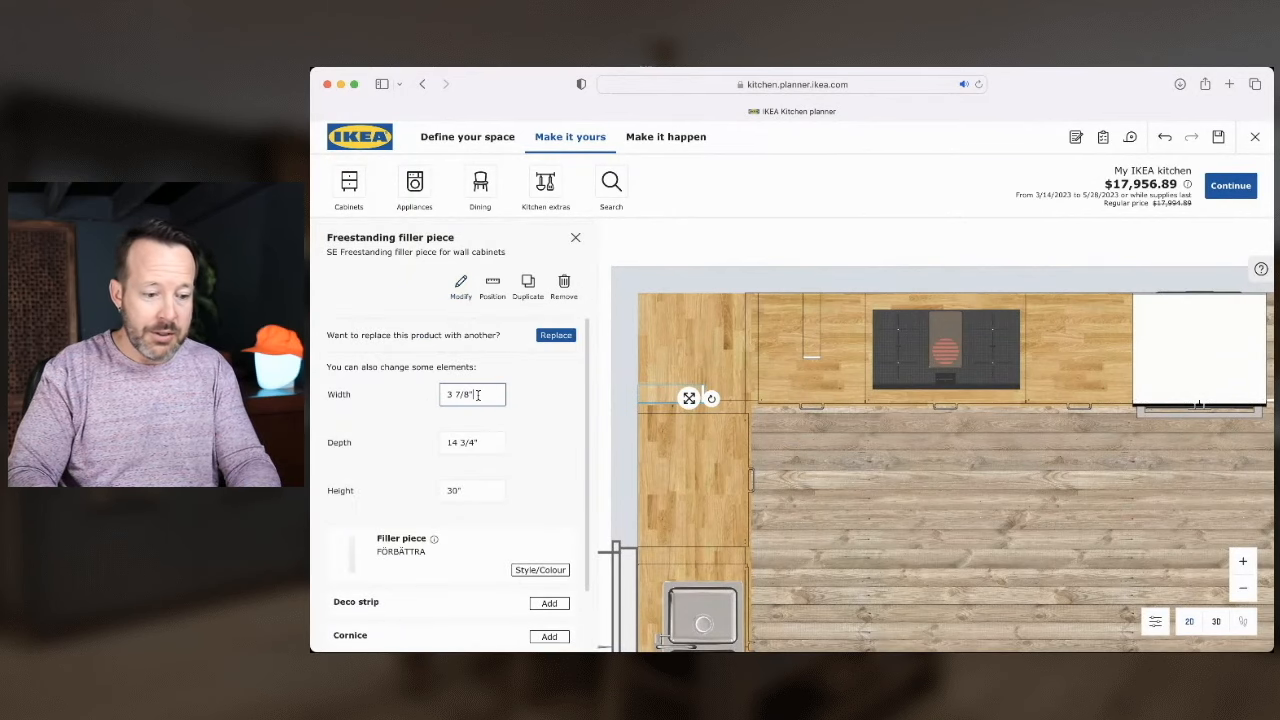
key(BackSpace)
key(BackSpace)
key(BackSpace)
key(BackSpace)
click(452, 491)
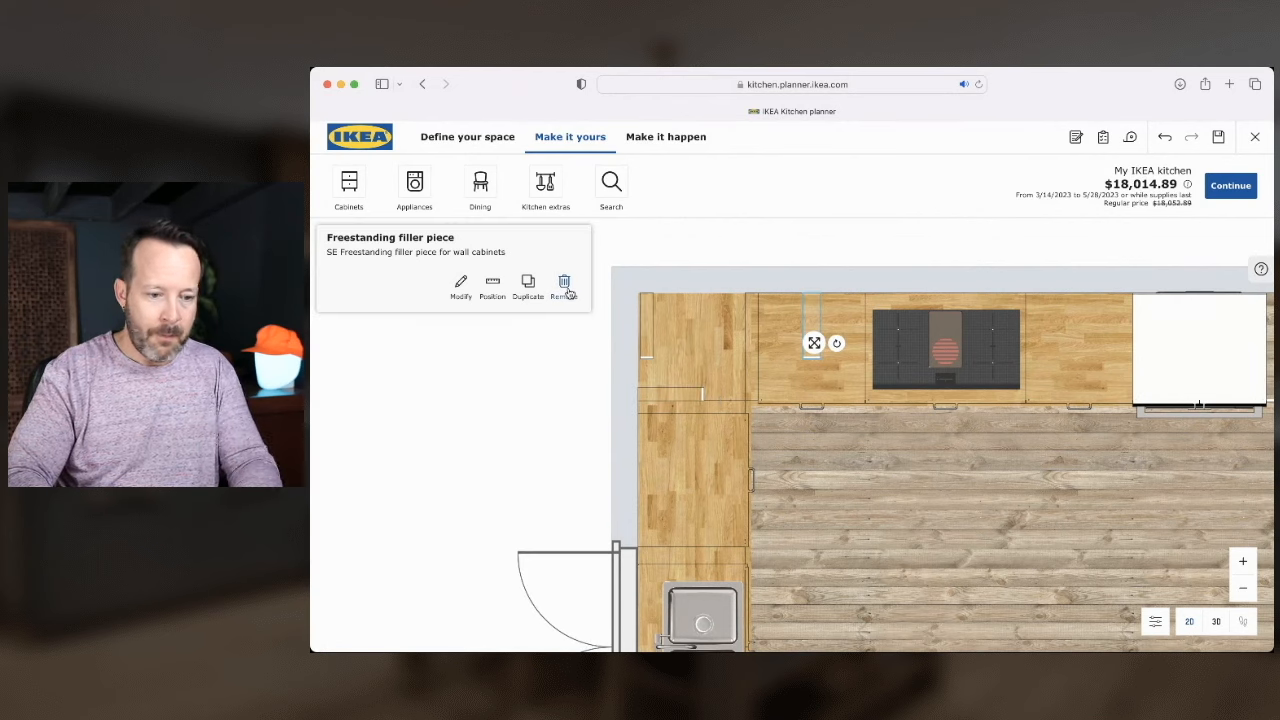
Remove the wider wall-cabinet filler piece from the cooktop wall and arrange the two narrower pieces into an L at the corner
click(566, 288)
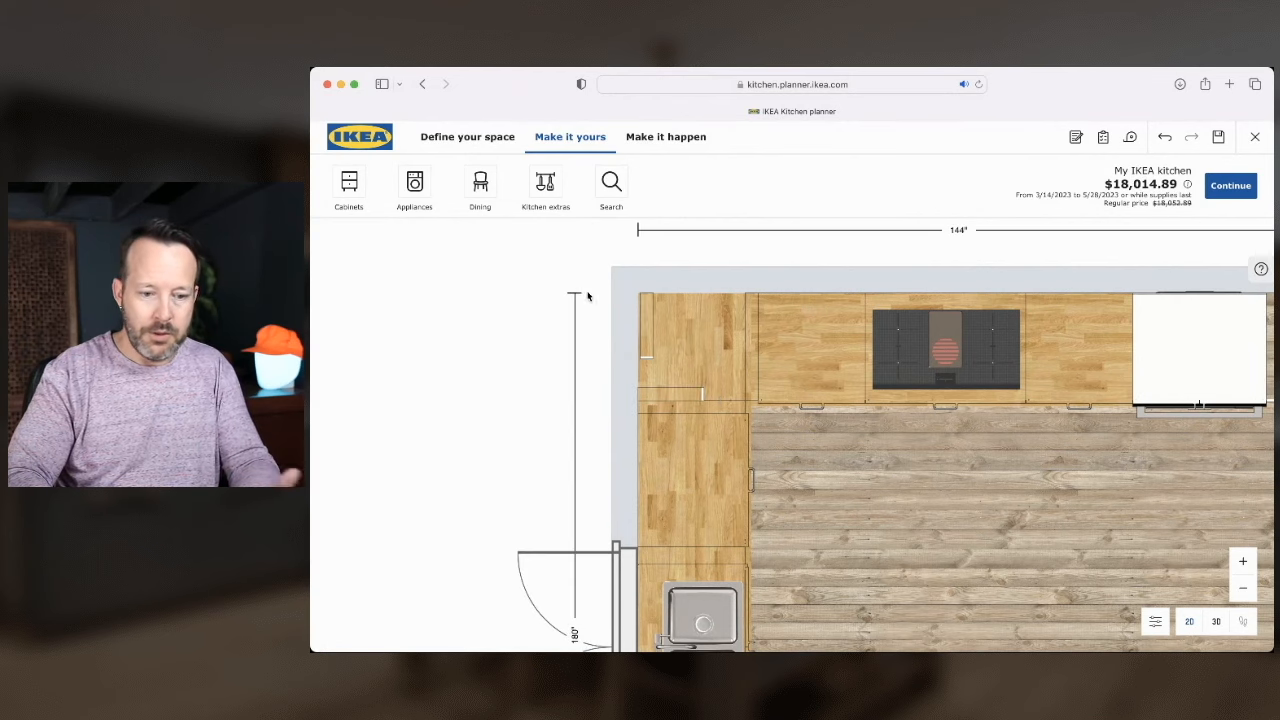
click(645, 327)
drag(669, 323, 715, 321)
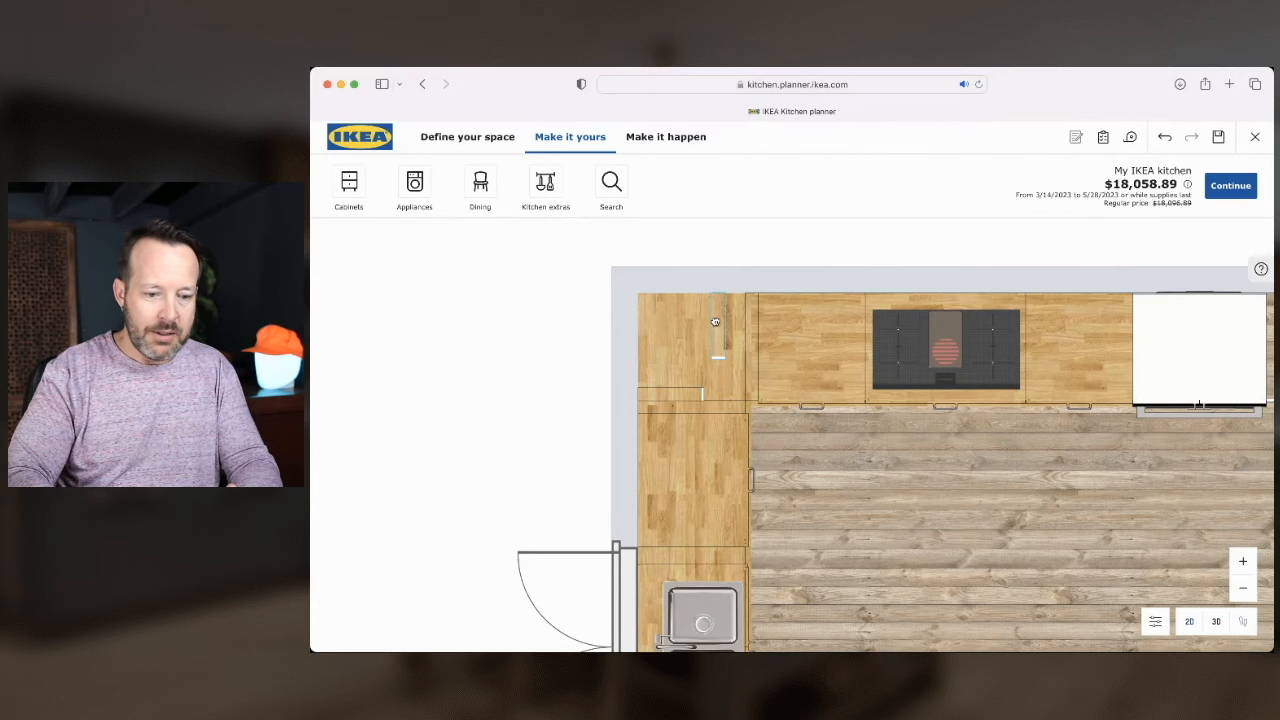
click(675, 401)
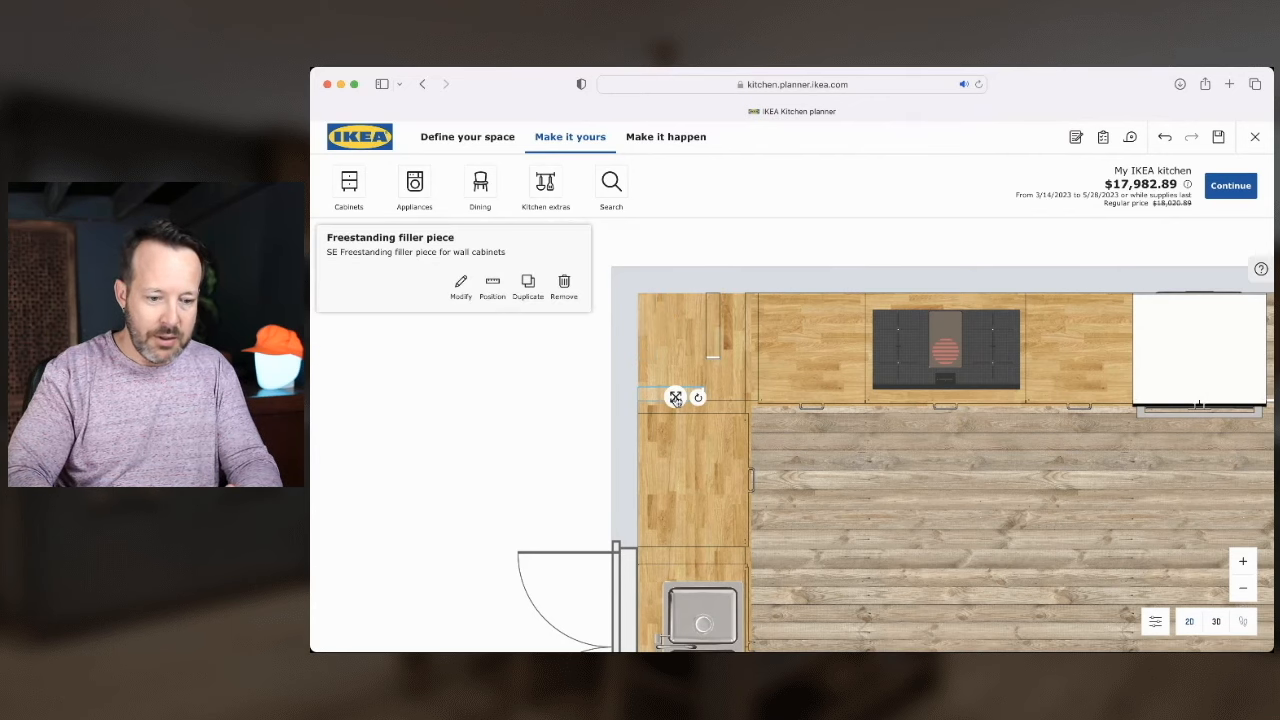
drag(676, 400, 676, 374)
scroll(676, 373, up, 3)
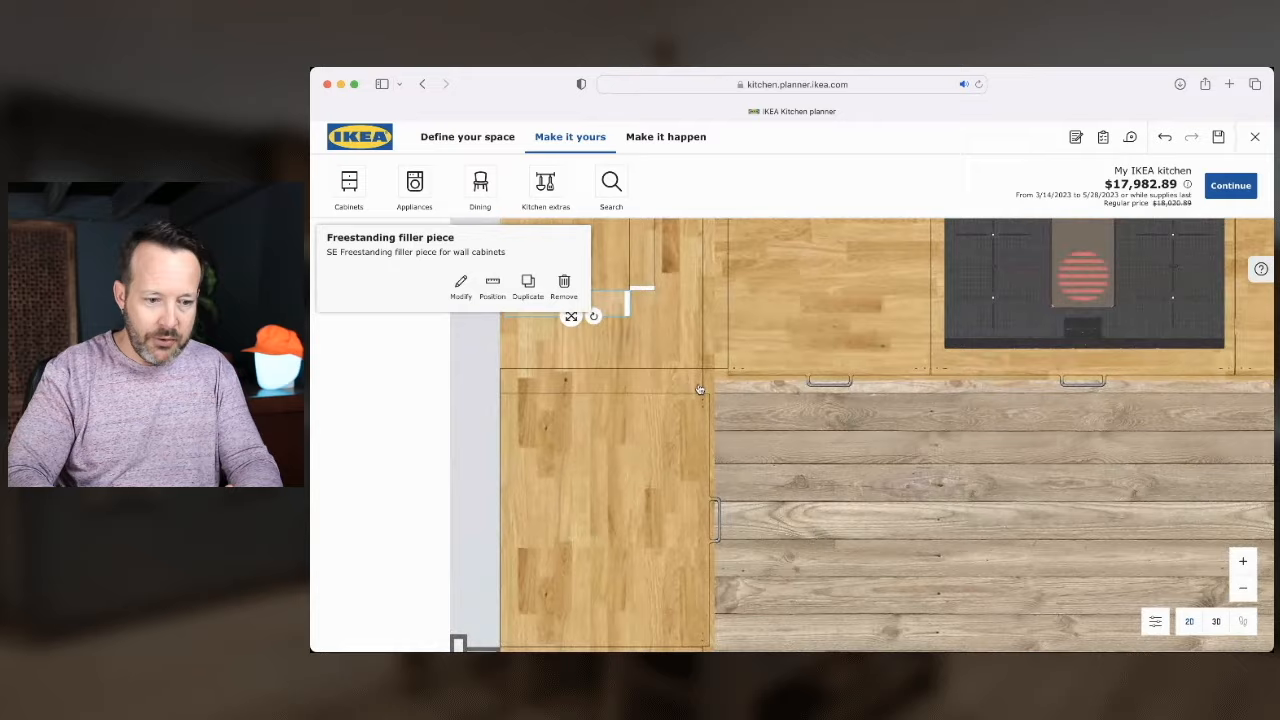
scroll(683, 380, down, 3)
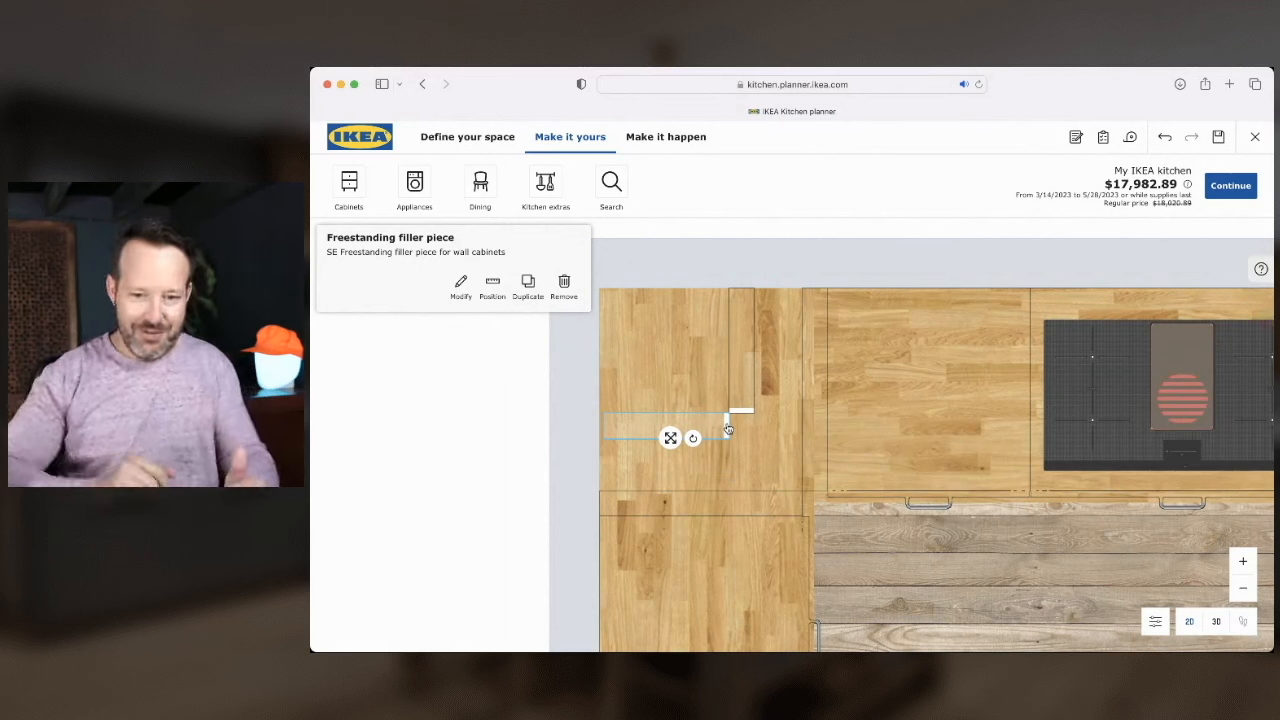
Set the sink-wall filler piece flush against the wall and shift the cooktop-wall filler piece to meet its front edge
click(656, 244)
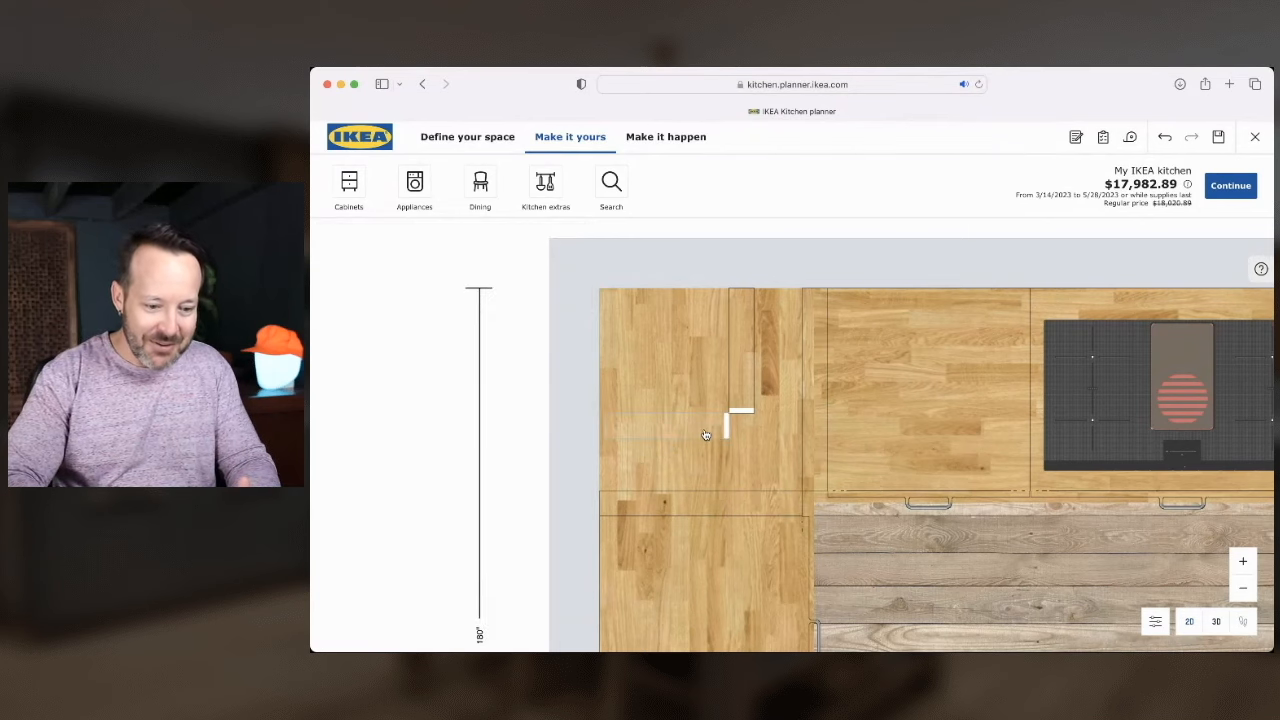
click(705, 429)
drag(696, 439, 650, 432)
click(778, 271)
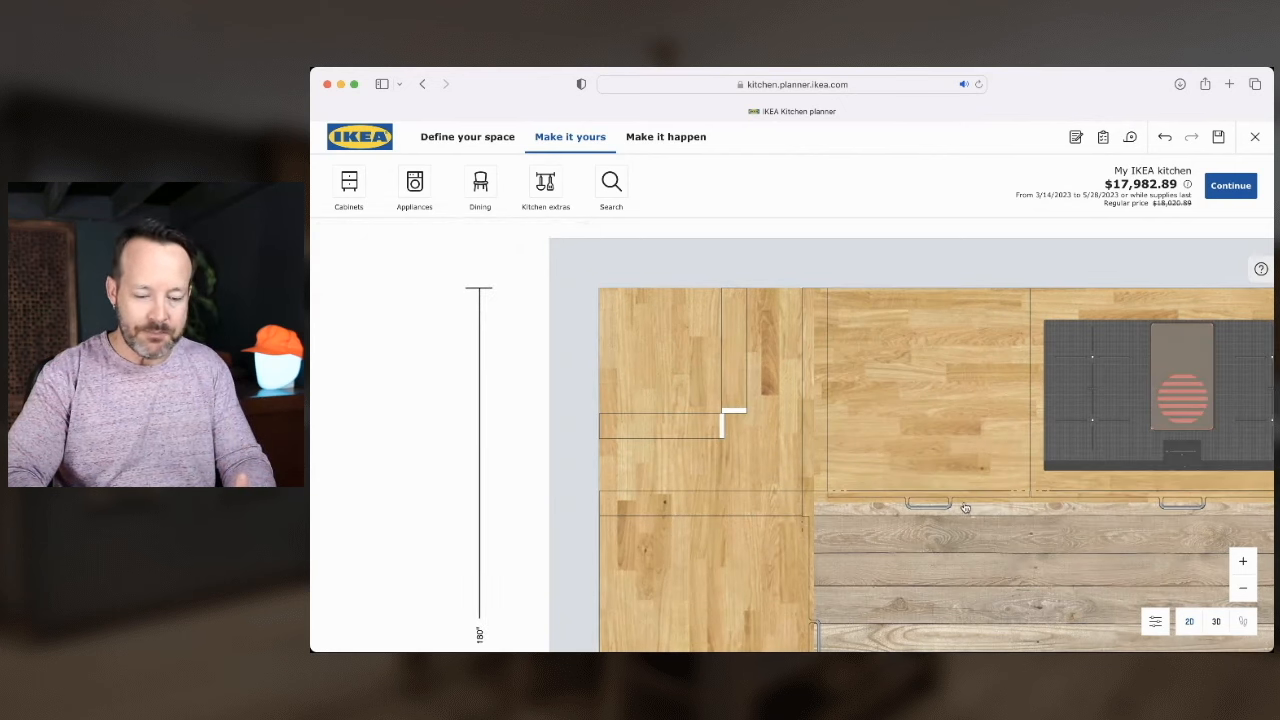
In the 3D view, add a 36x15x40 in SE W2D wall cabinet with shelves on the sink wall between the window and the corner filler
click(1212, 621)
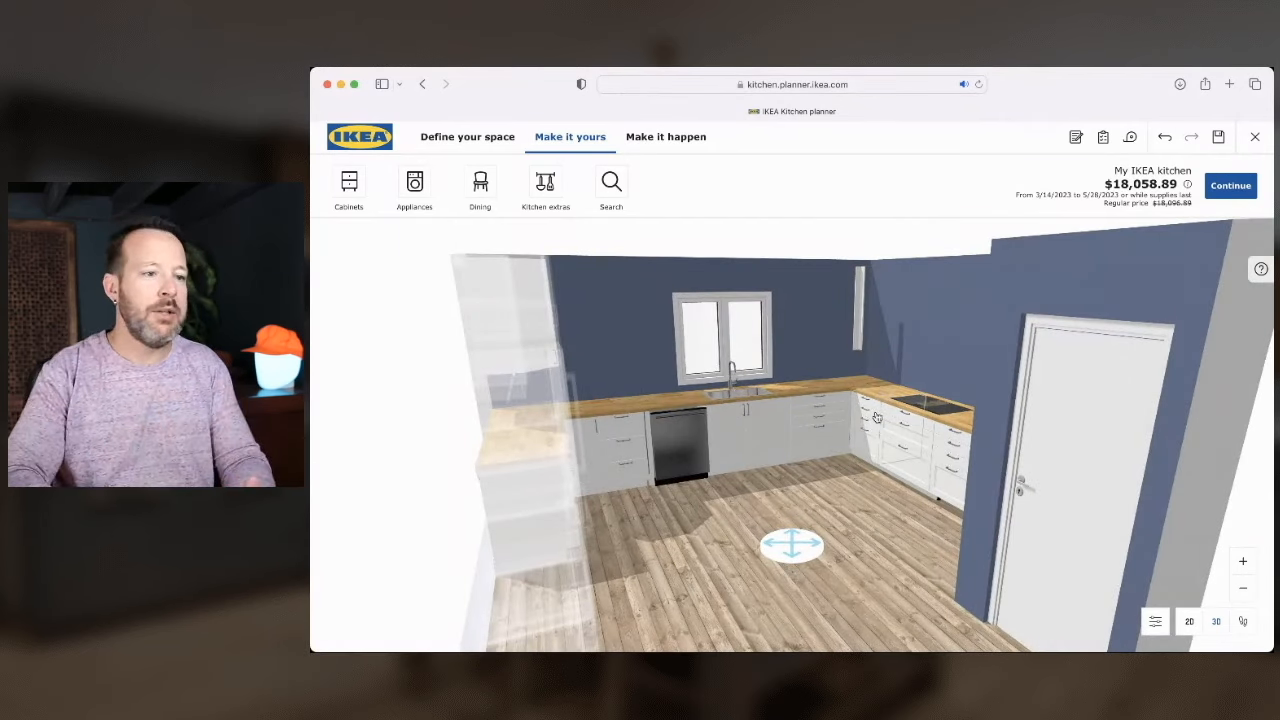
click(772, 300)
click(352, 182)
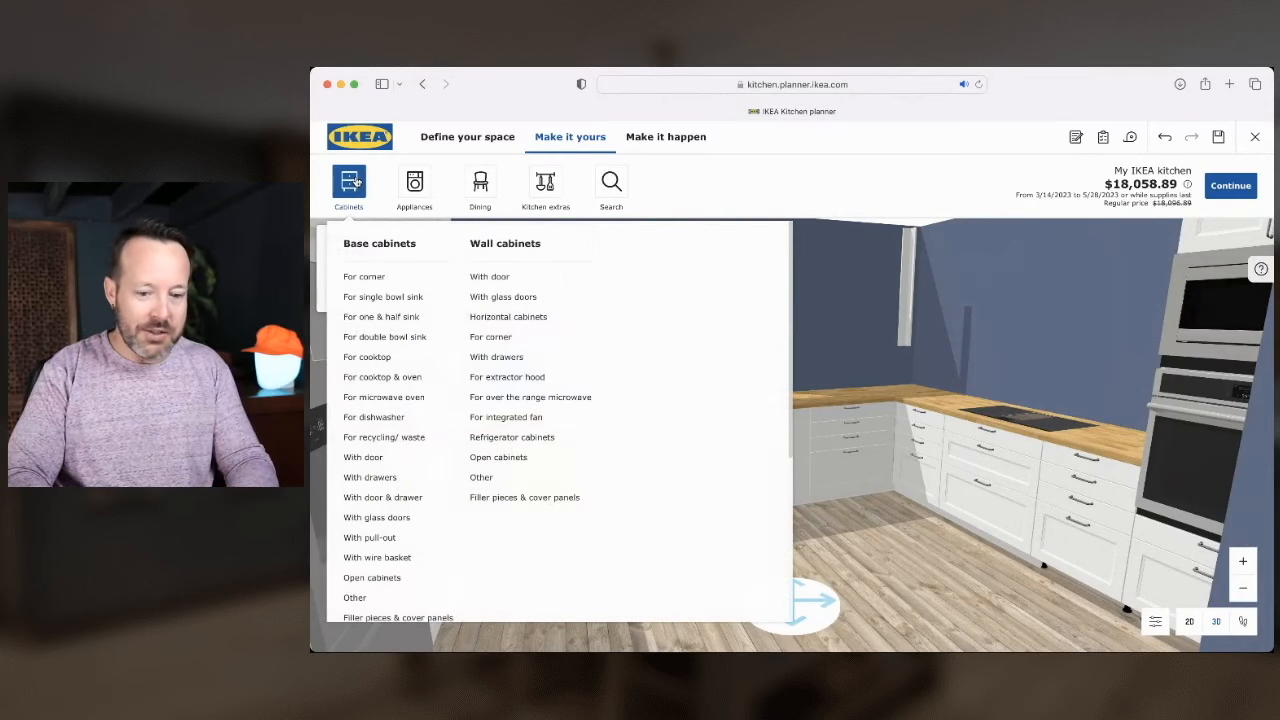
click(488, 277)
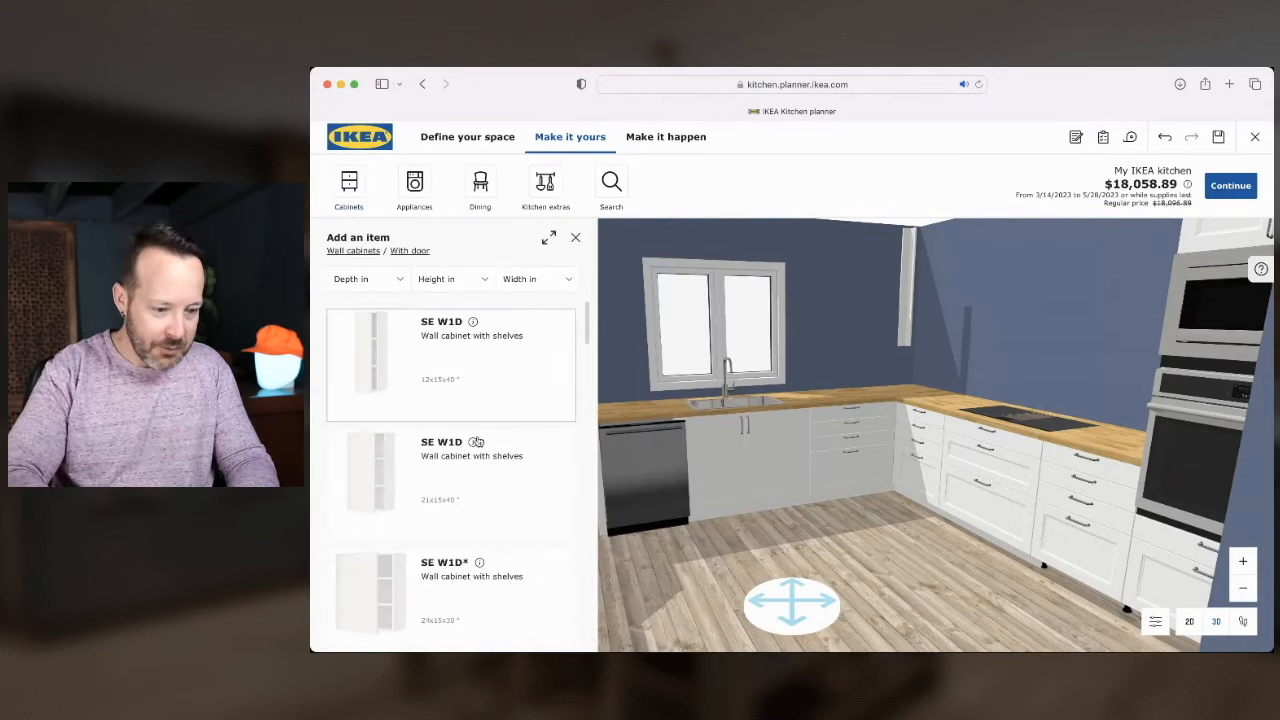
click(455, 279)
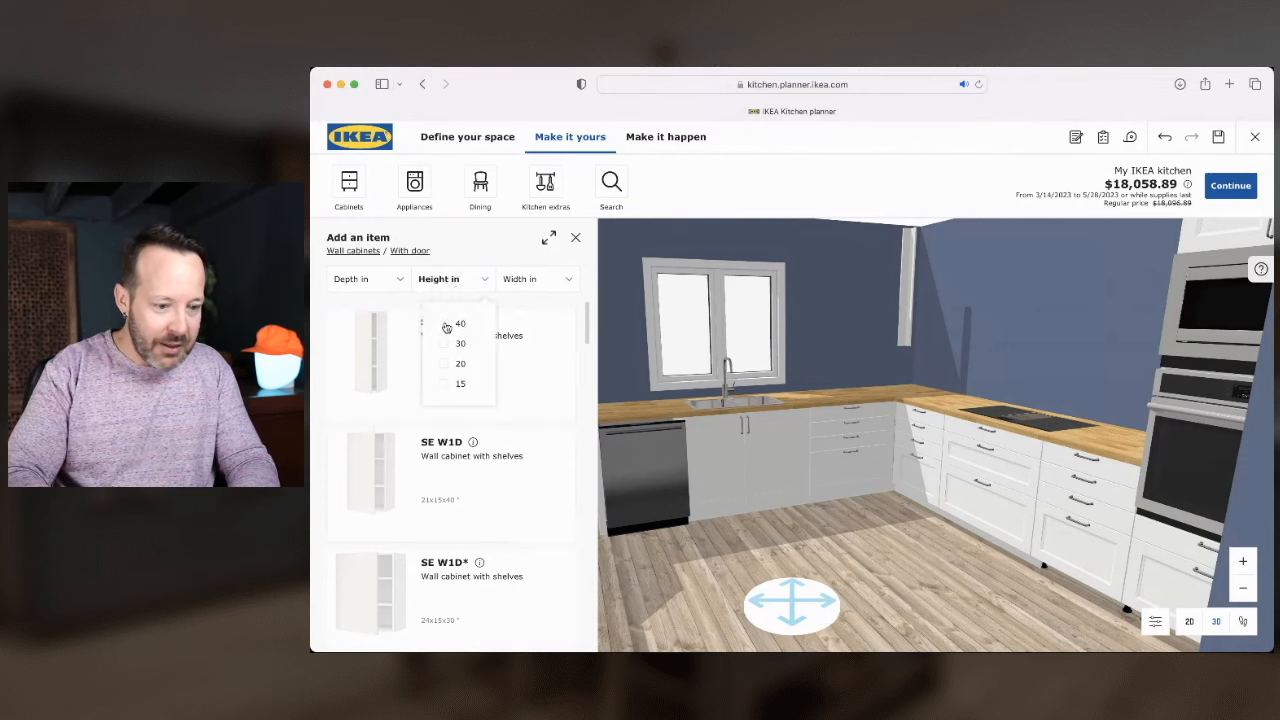
click(445, 324)
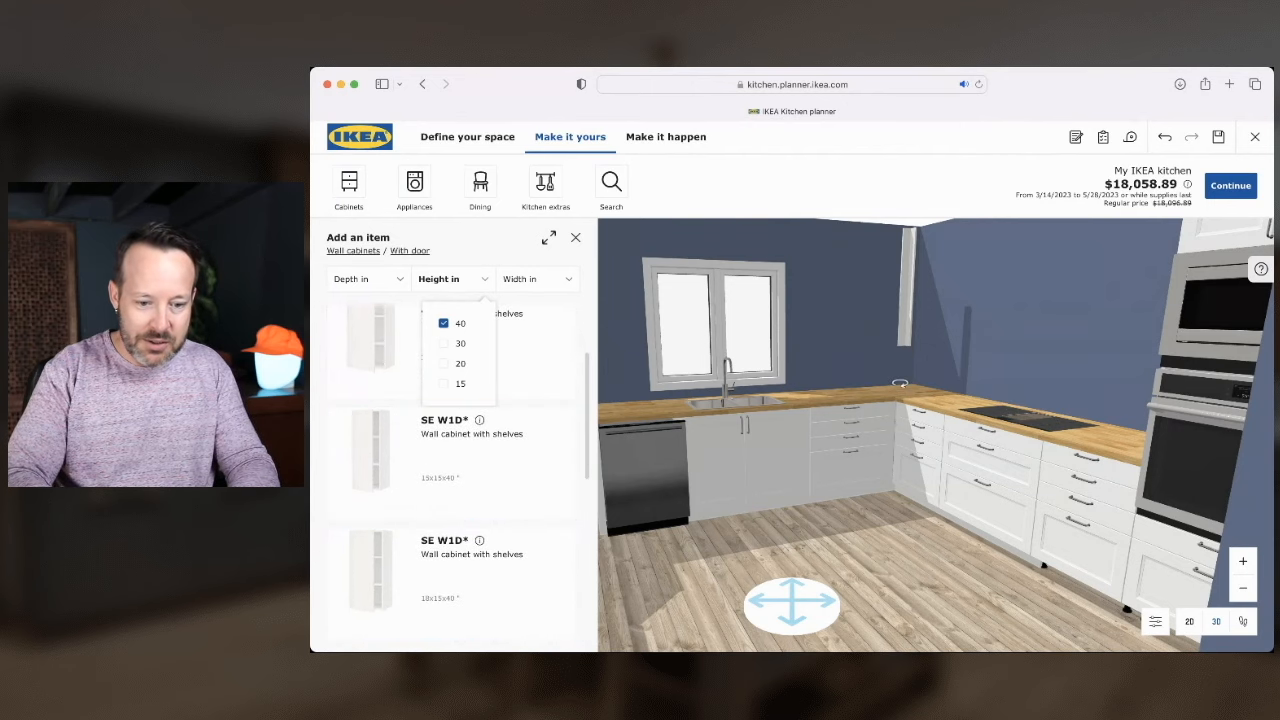
drag(900, 383, 975, 320)
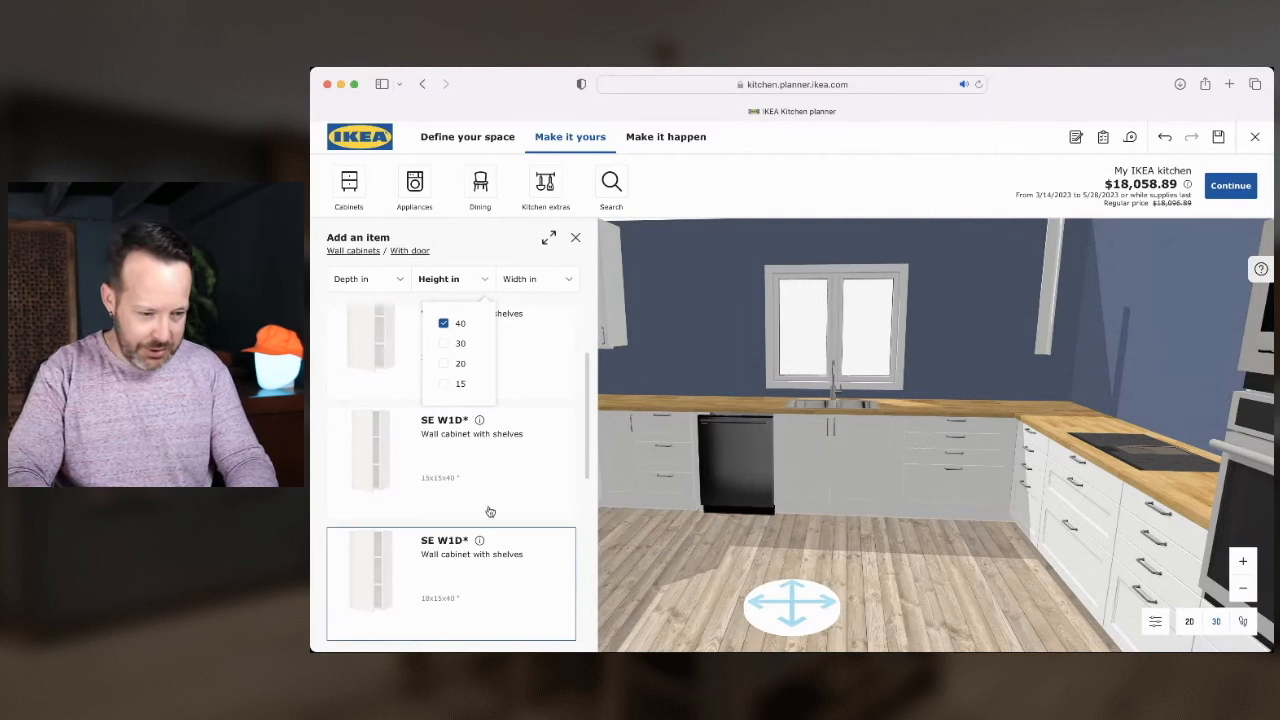
click(540, 279)
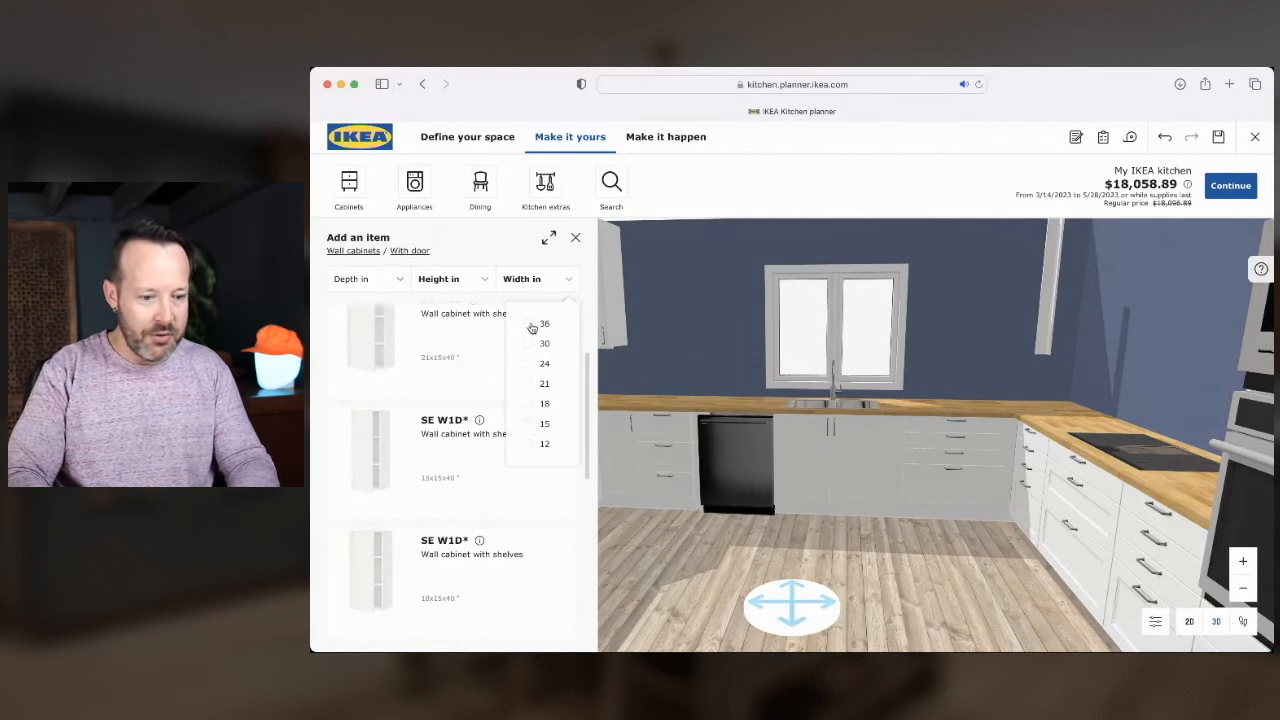
click(528, 323)
drag(416, 387, 794, 350)
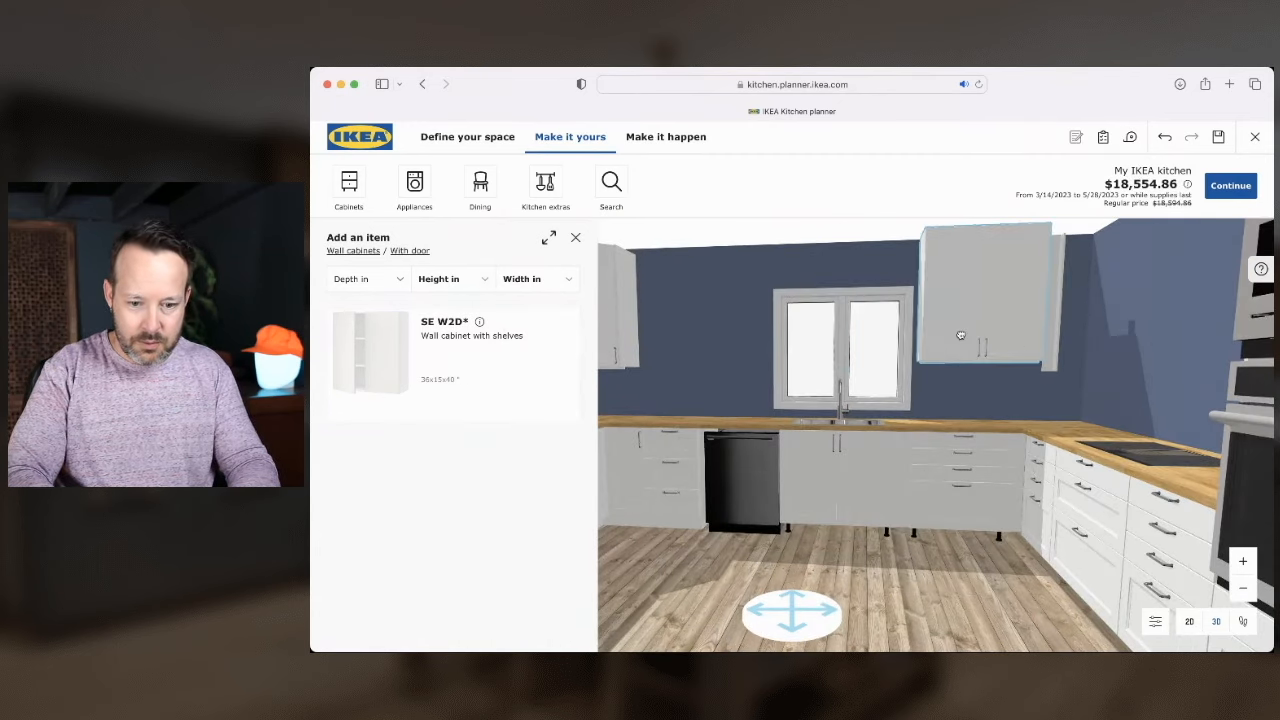
click(965, 332)
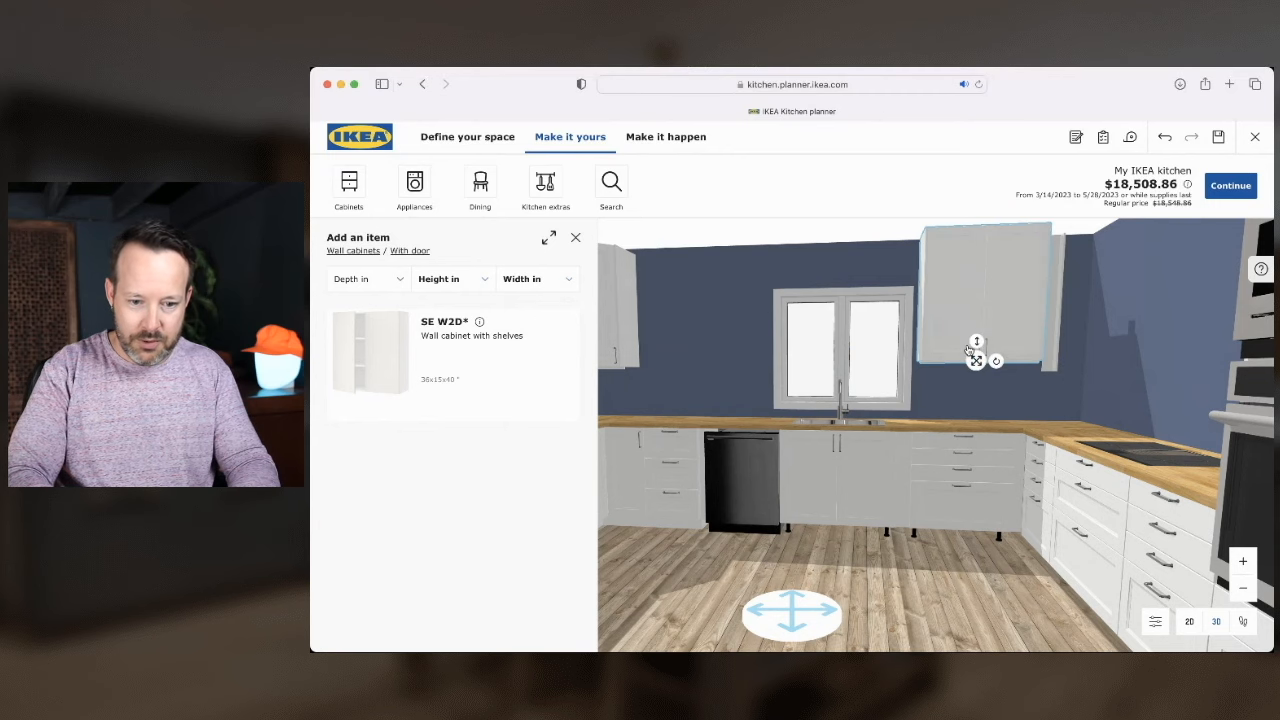
In the 2D plan, move the SE W2D wall cabinet along the sink wall toward the corner filler piece, and return to 3D
click(1190, 624)
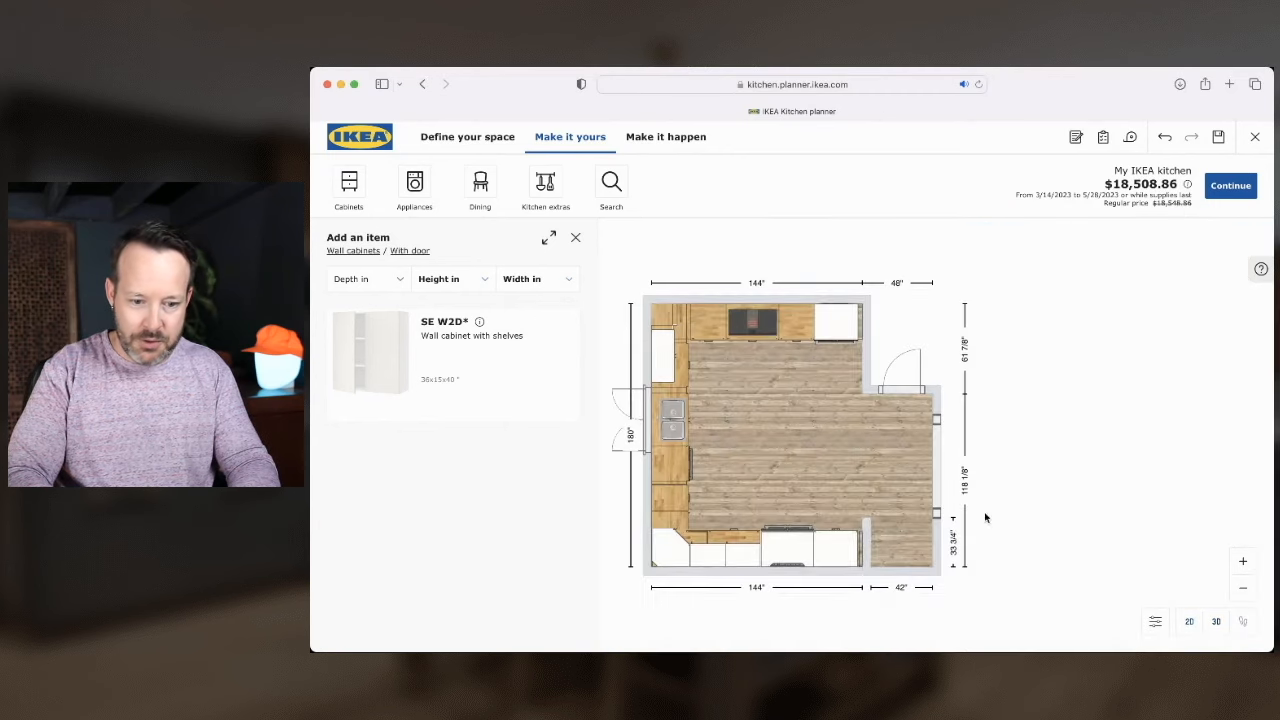
scroll(713, 406, up, 3)
drag(713, 406, 855, 466)
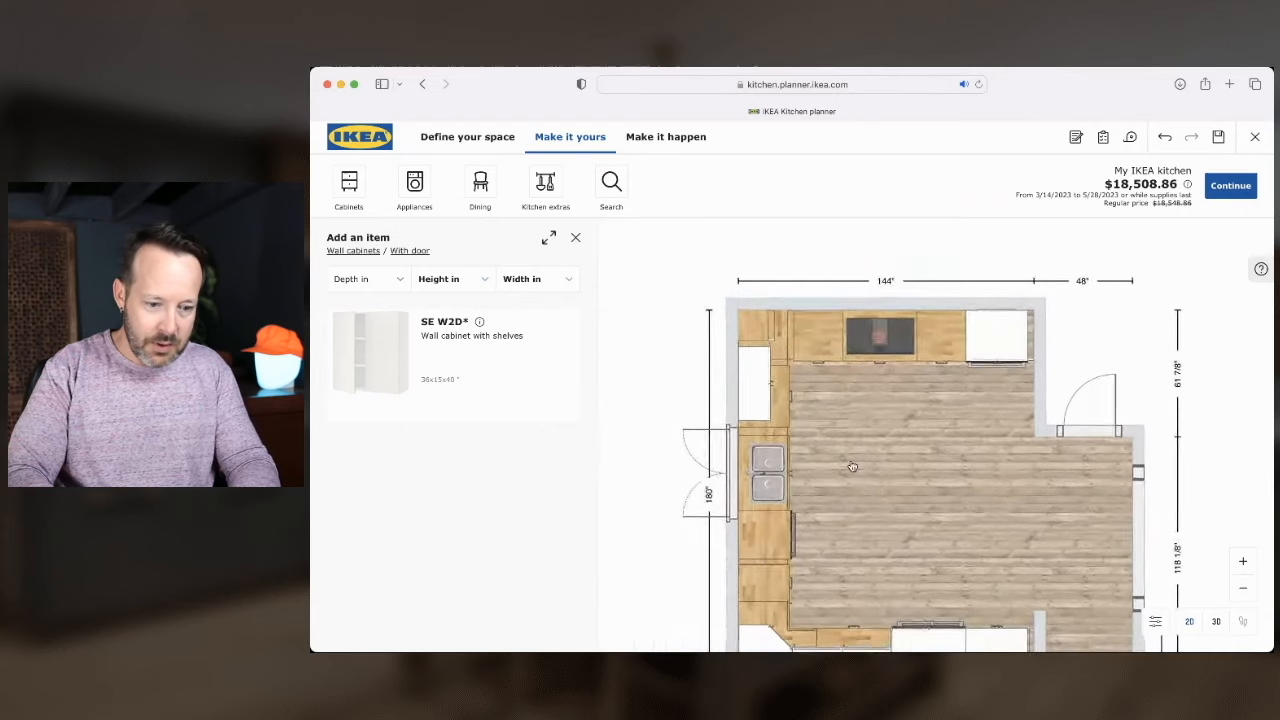
click(755, 395)
mouse_move(756, 396)
mouse_down()
mouse_move(805, 422)
mouse_move(749, 379)
mouse_up()
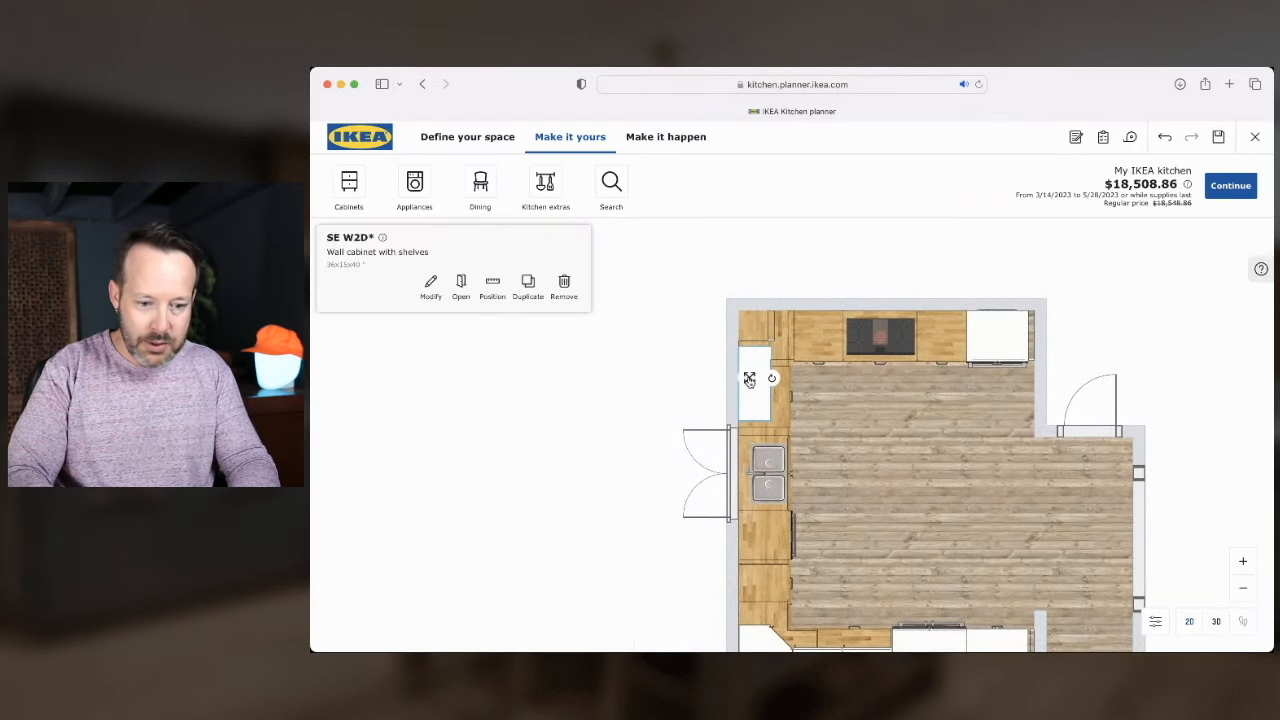
click(1212, 623)
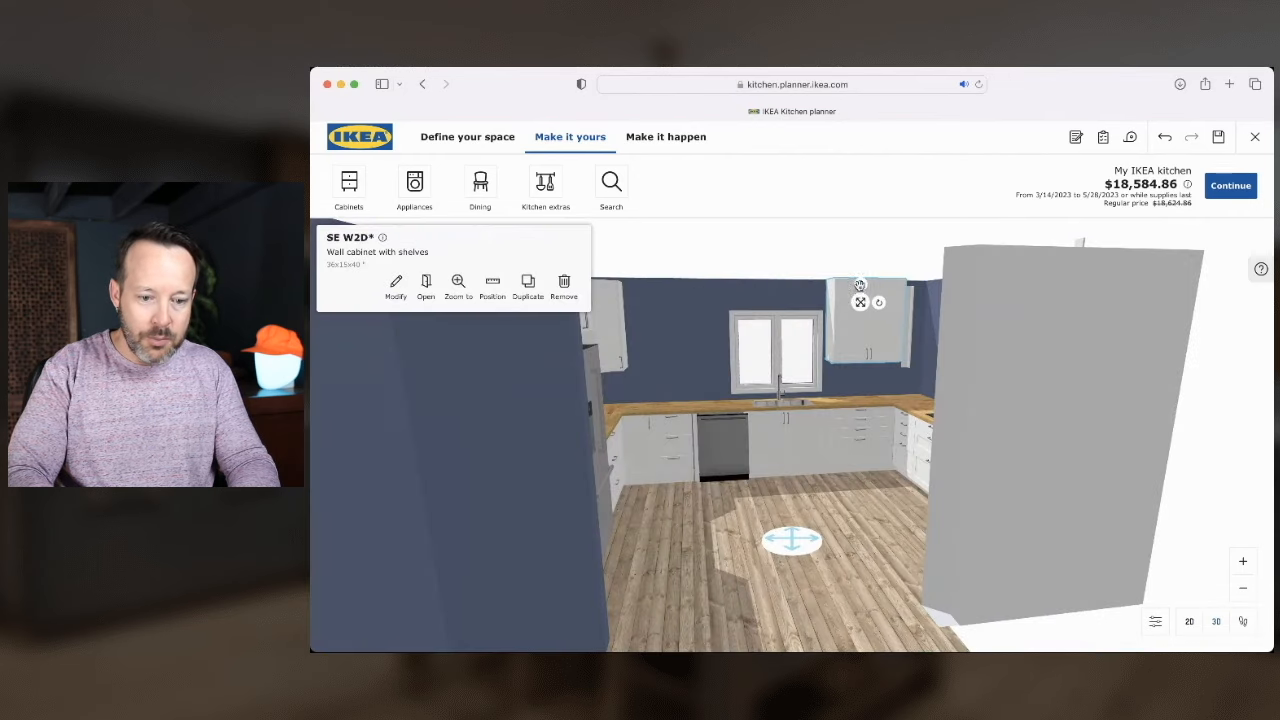
Remove the 36x15x40 in SE W2D wall cabinet from the sink wall, leaving the corner filler piece in place
drag(859, 286, 859, 298)
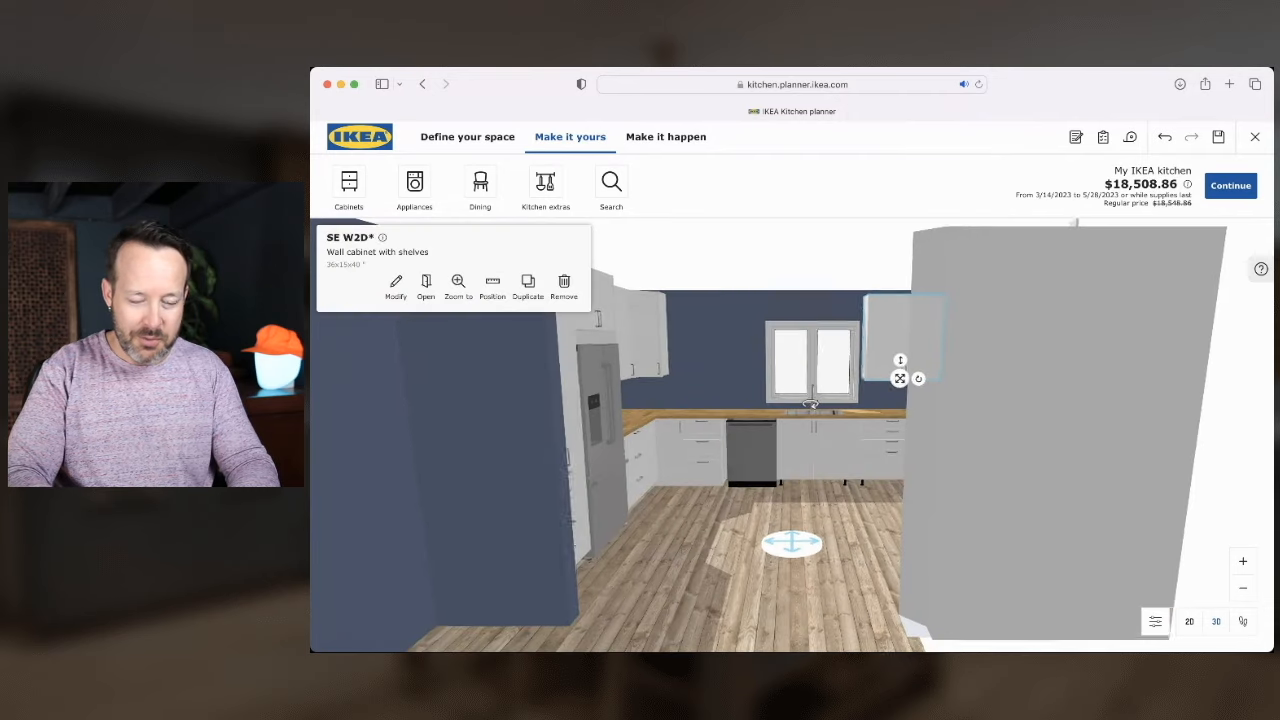
scroll(811, 401, up, 5)
mouse_move(811, 401)
mouse_down()
mouse_move(814, 428)
mouse_move(816, 388)
mouse_up()
scroll(816, 388, down, 6)
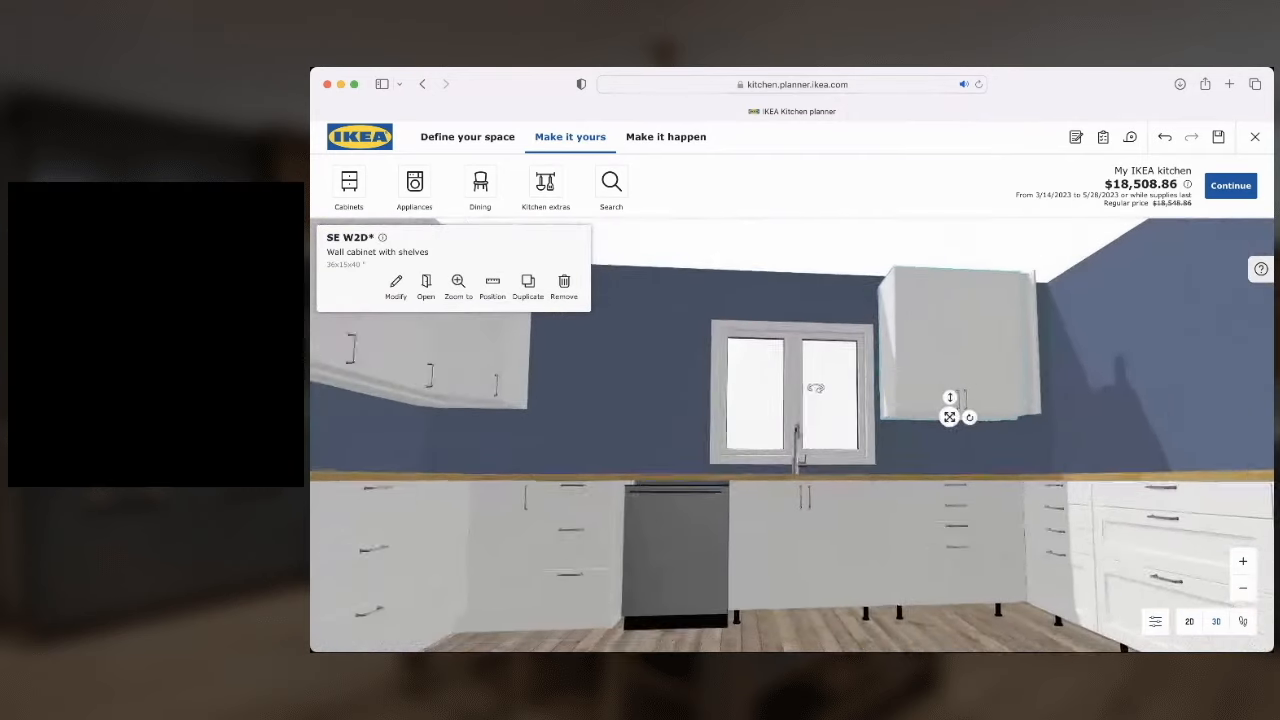
scroll(928, 457, down, 2)
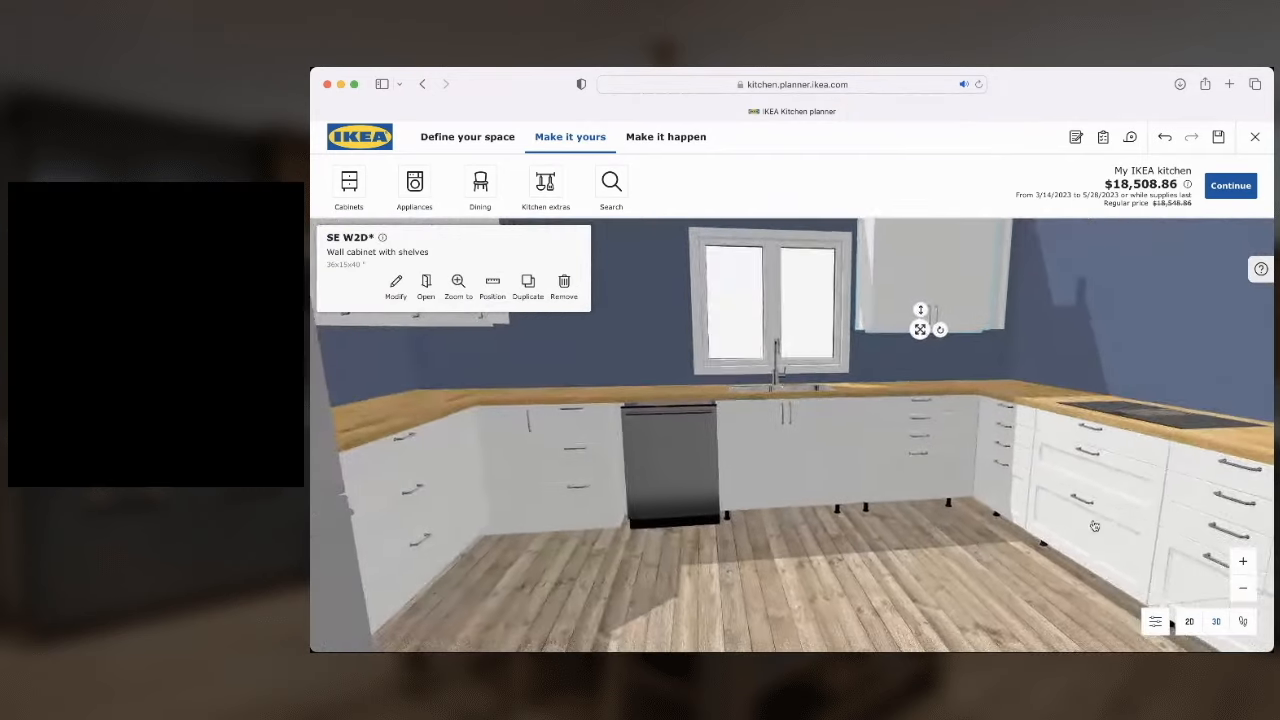
click(1155, 621)
click(1097, 582)
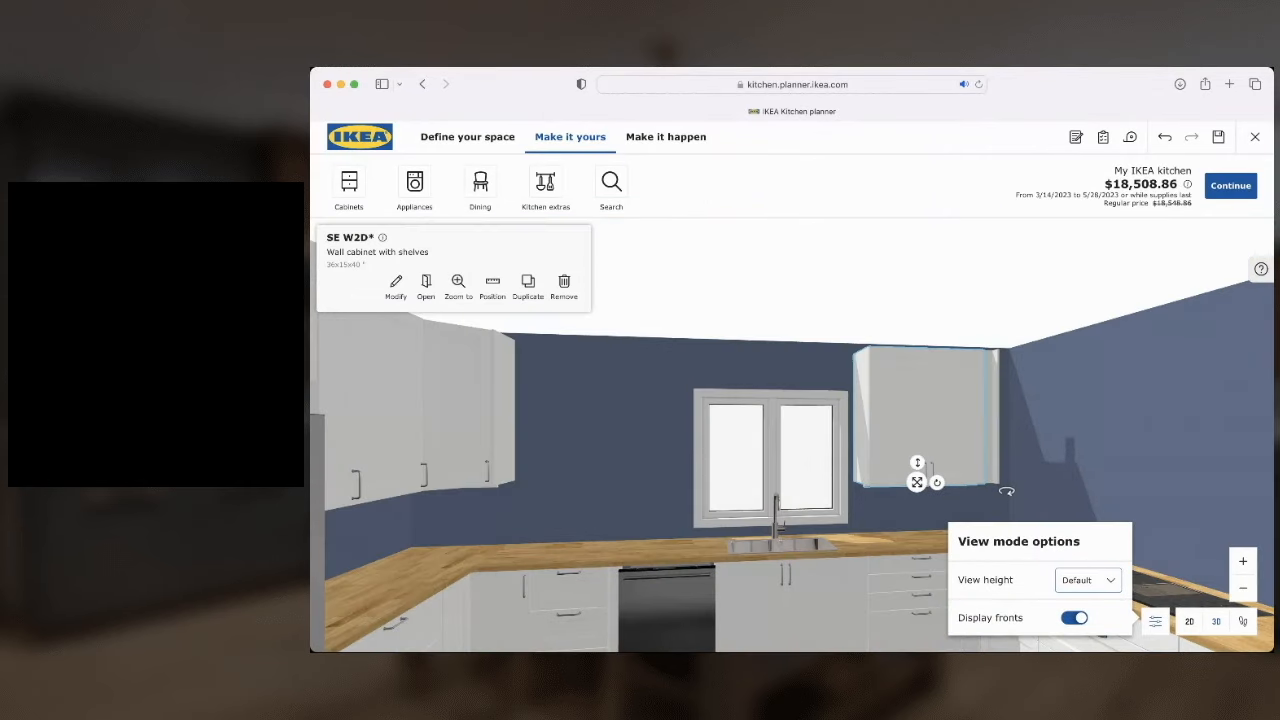
drag(1007, 491, 988, 503)
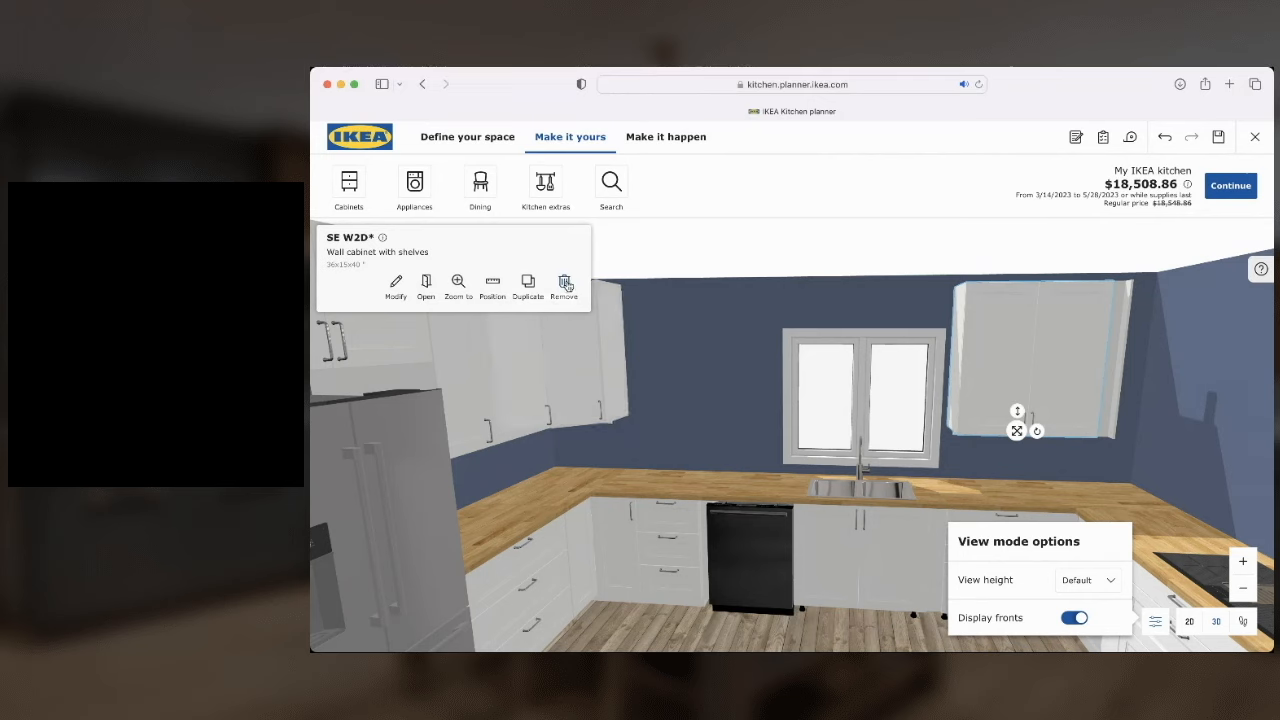
key(Delete)
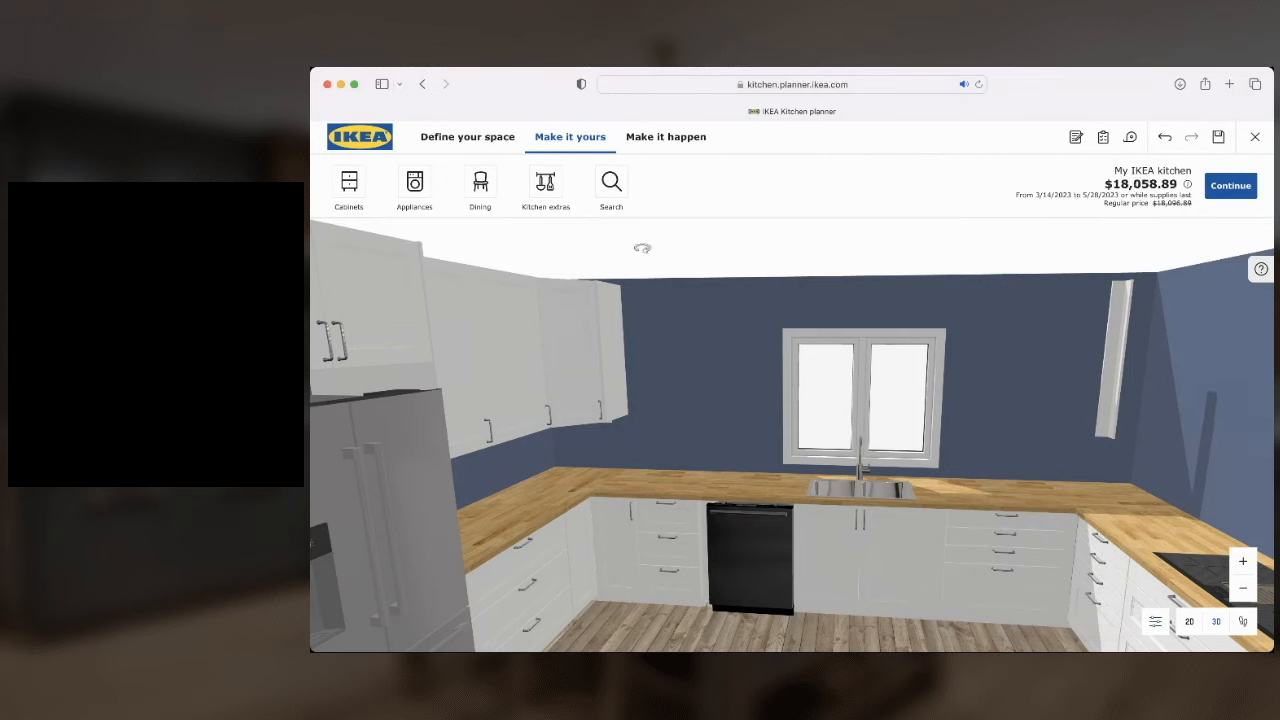
Add a 30x15x40 in SE W2D wall cabinet with shelves on the sink wall between the window and the corner filler
click(345, 184)
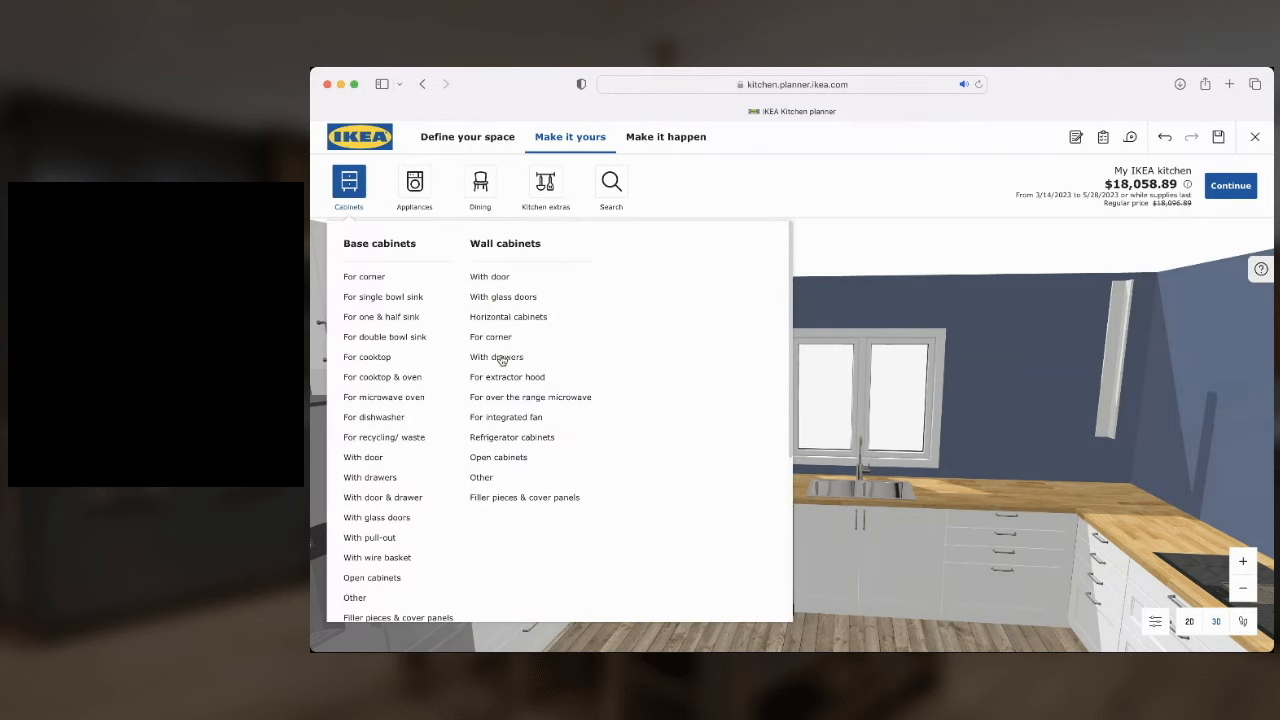
click(496, 277)
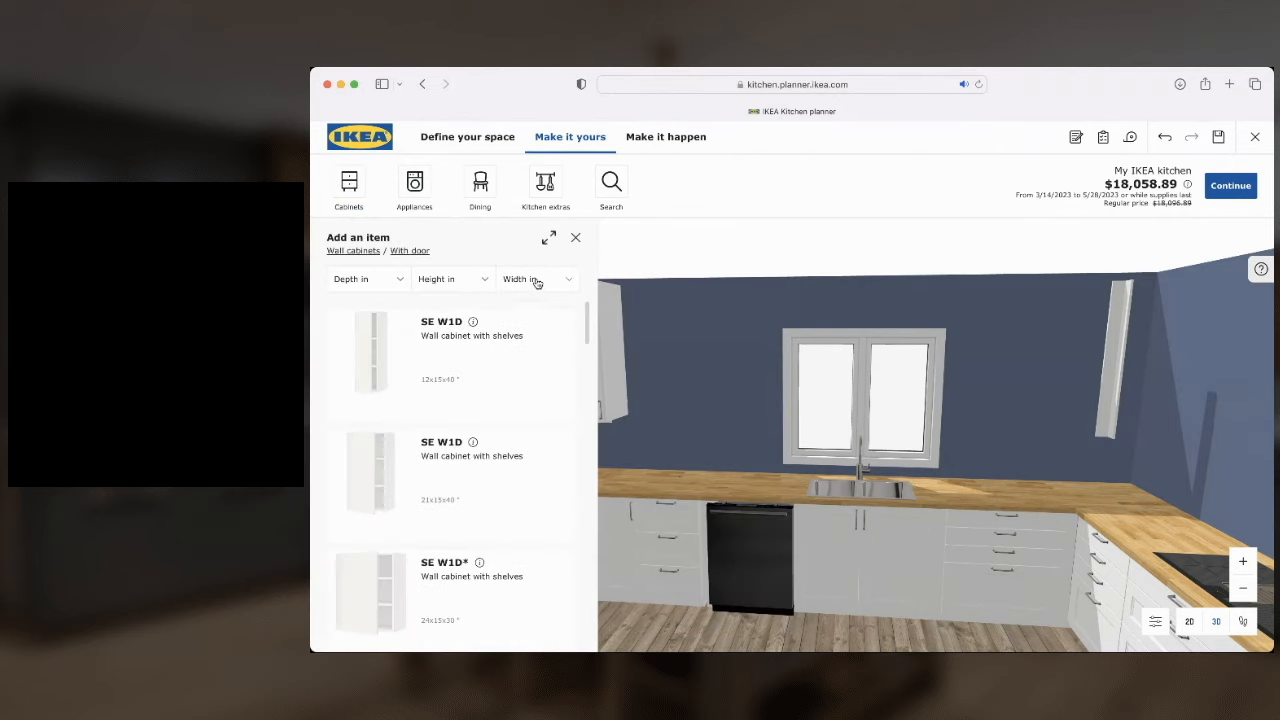
click(532, 343)
click(483, 282)
click(446, 325)
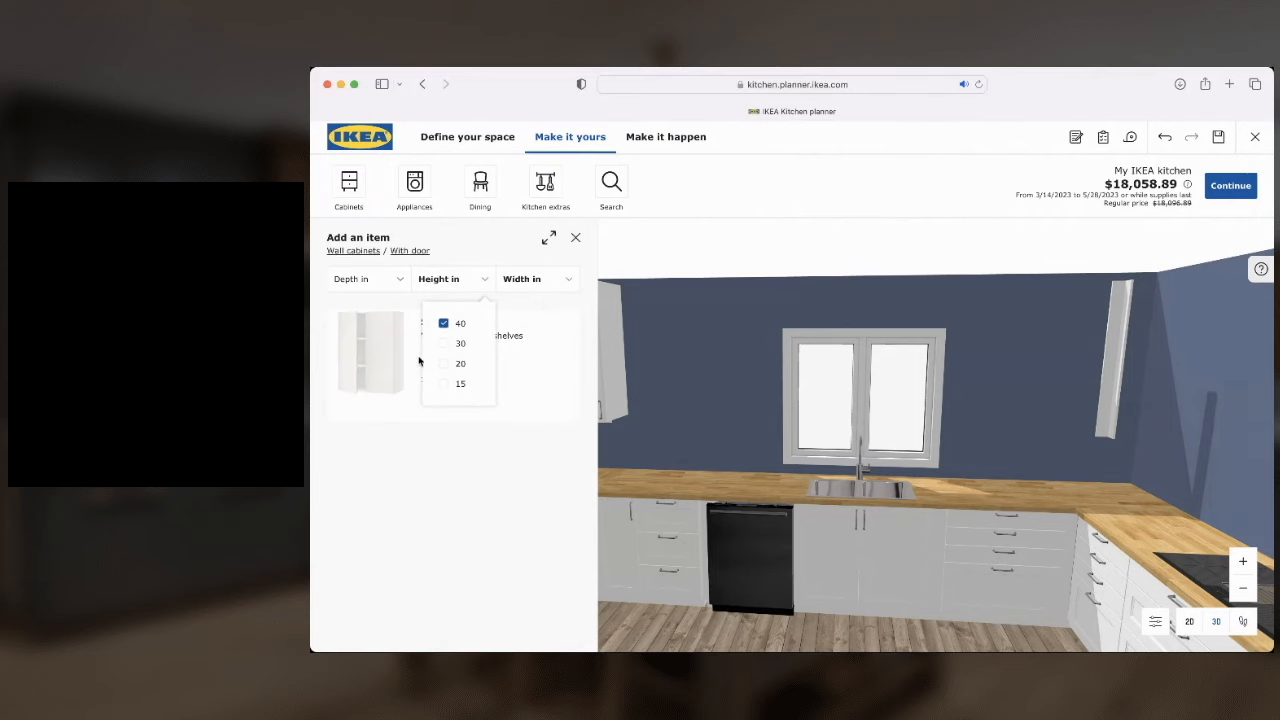
click(381, 360)
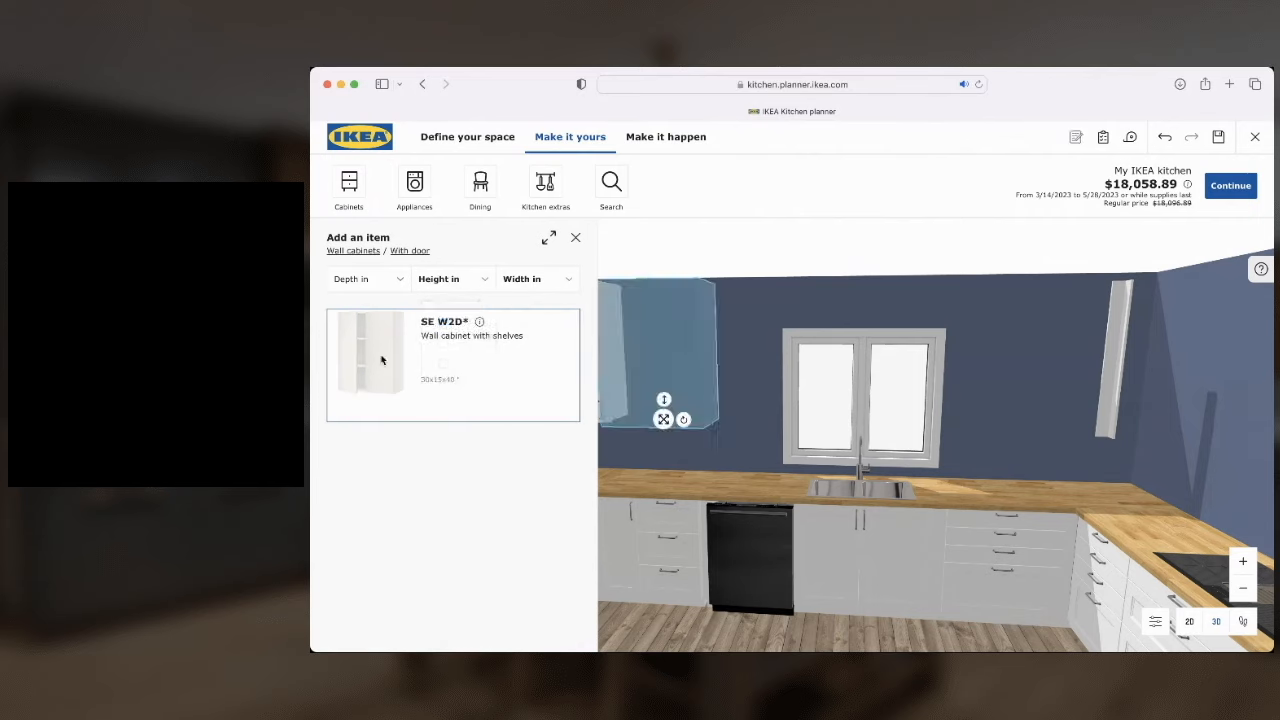
drag(683, 421, 975, 389)
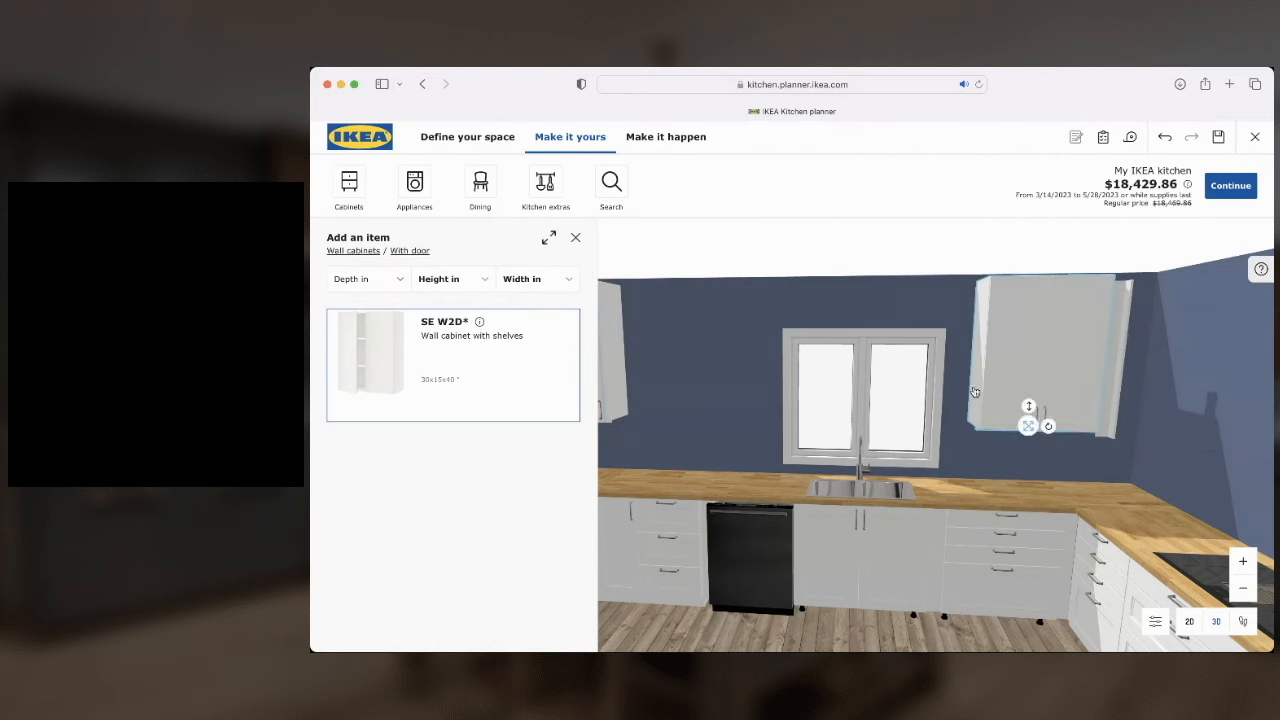
click(1106, 418)
mouse_move(1105, 388)
mouse_down()
mouse_move(1088, 423)
mouse_move(1116, 407)
mouse_up()
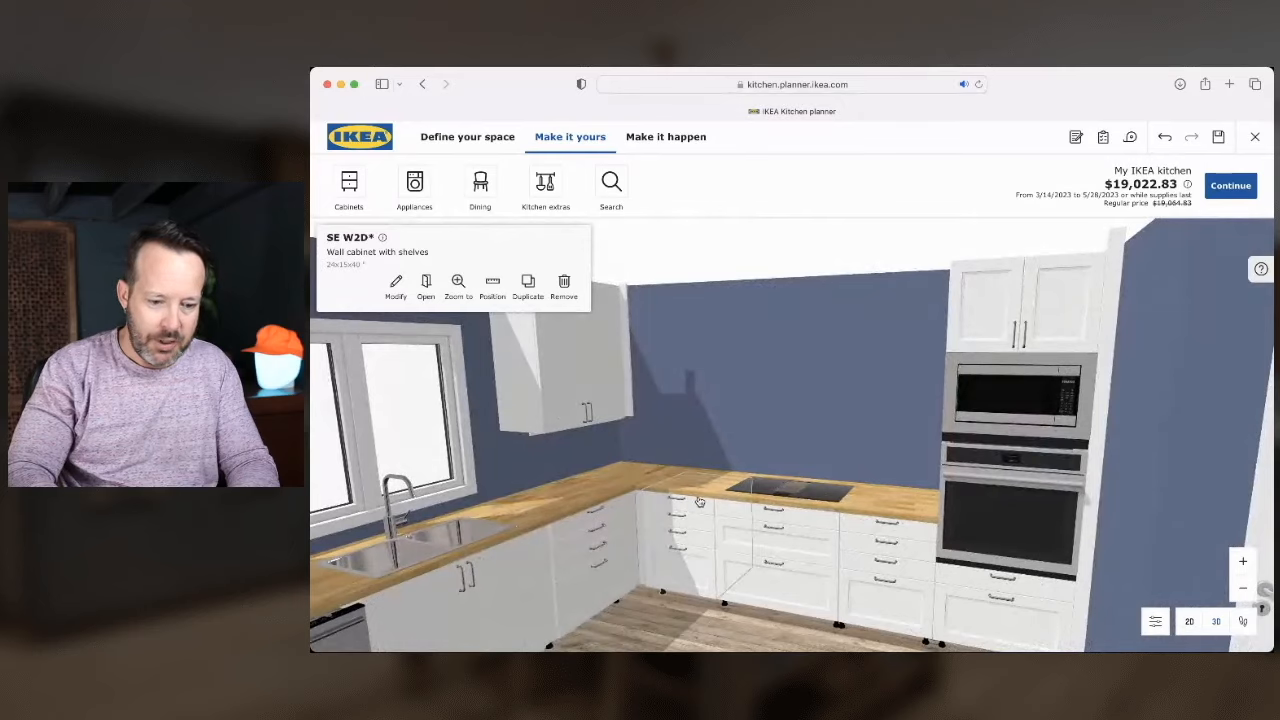
Add the freestanding LUFTBUREN wall mounted extractor hood on the wall above the cooktop
drag(699, 501, 728, 497)
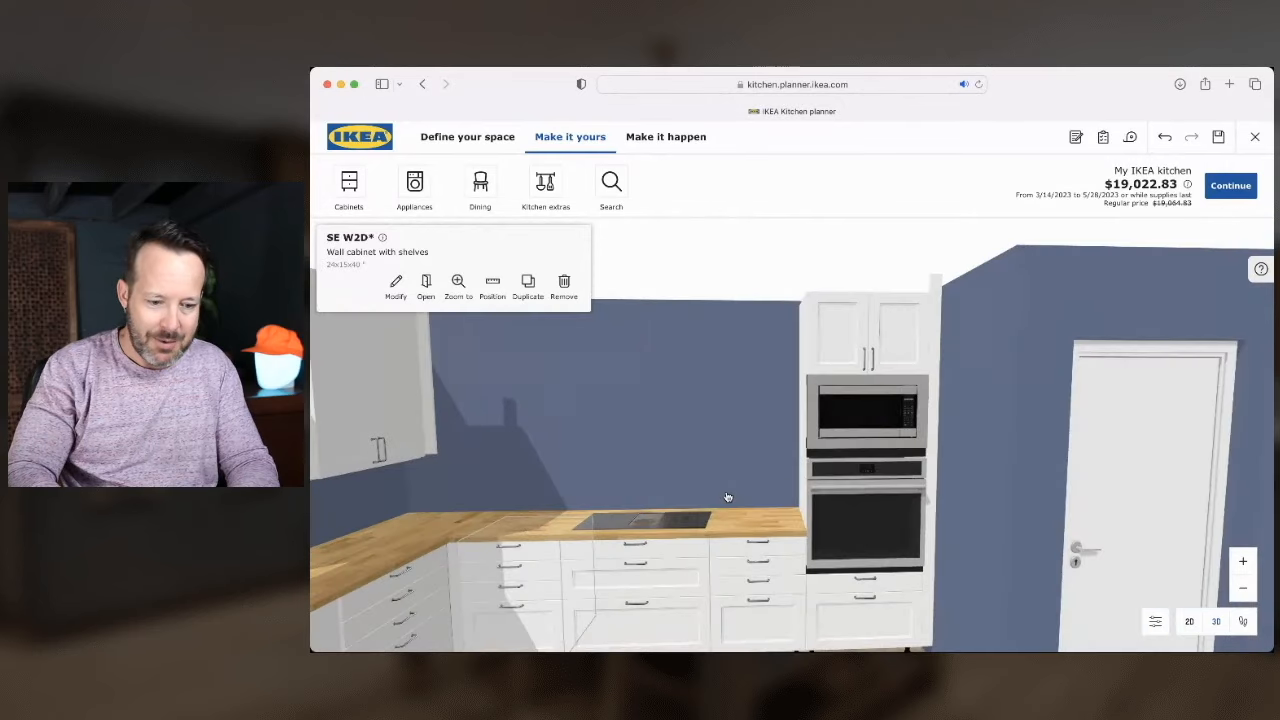
click(350, 192)
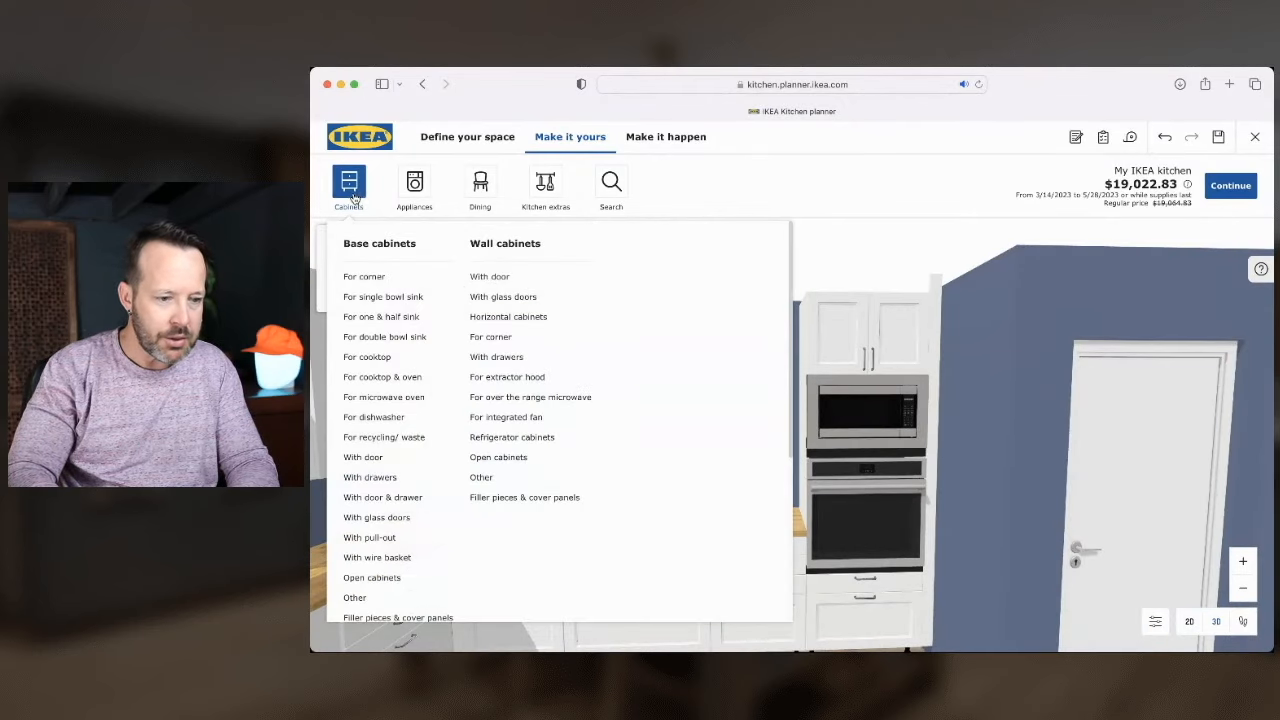
click(414, 187)
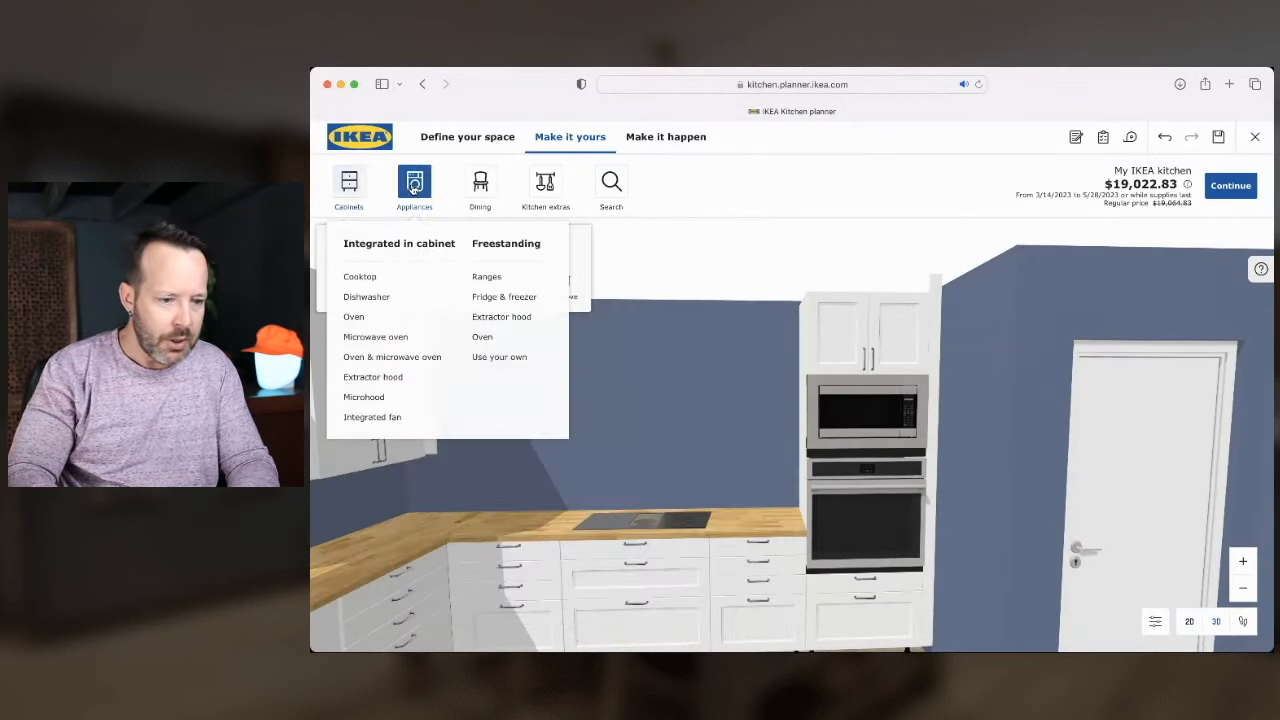
click(504, 318)
scroll(481, 428, down, 2)
scroll(481, 428, down, 5)
scroll(481, 428, up, 4)
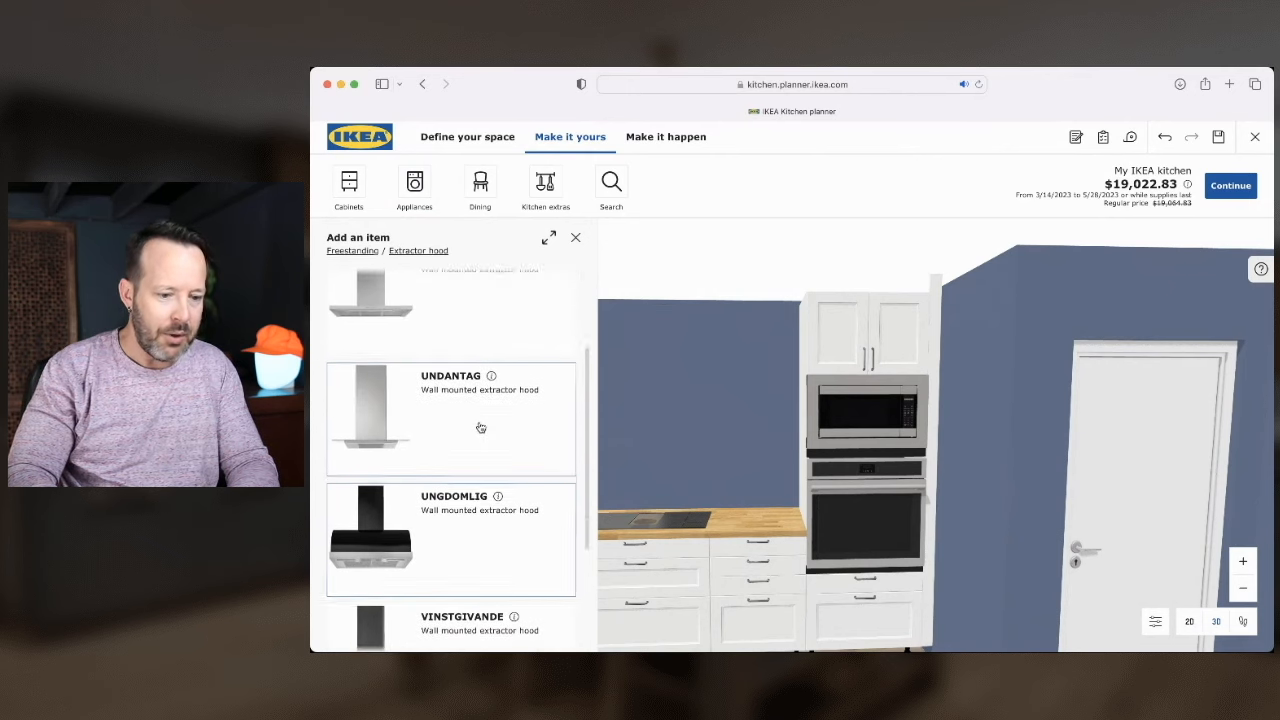
scroll(481, 428, up, 1)
drag(379, 353, 661, 441)
click(646, 432)
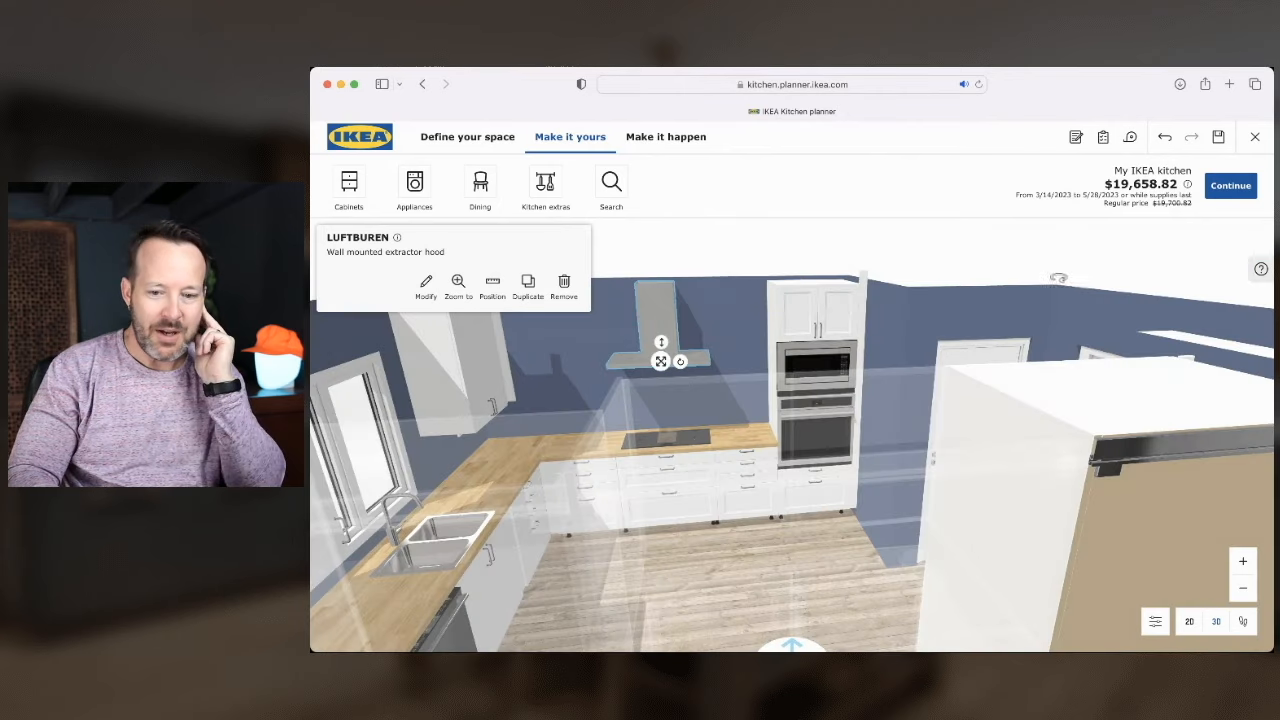
Add a 15x15x40 in SE W1D wall cabinet with shelves on the cooktop wall, against the high cabinet with the ovens
click(349, 185)
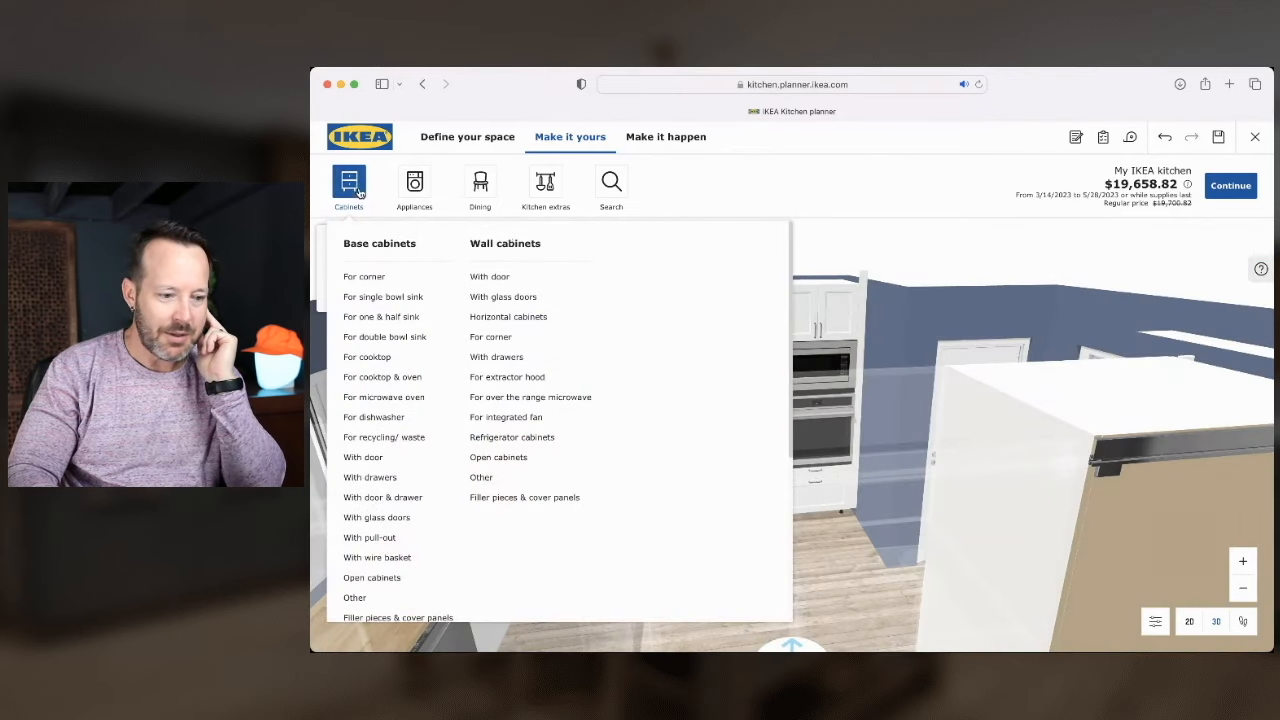
click(486, 278)
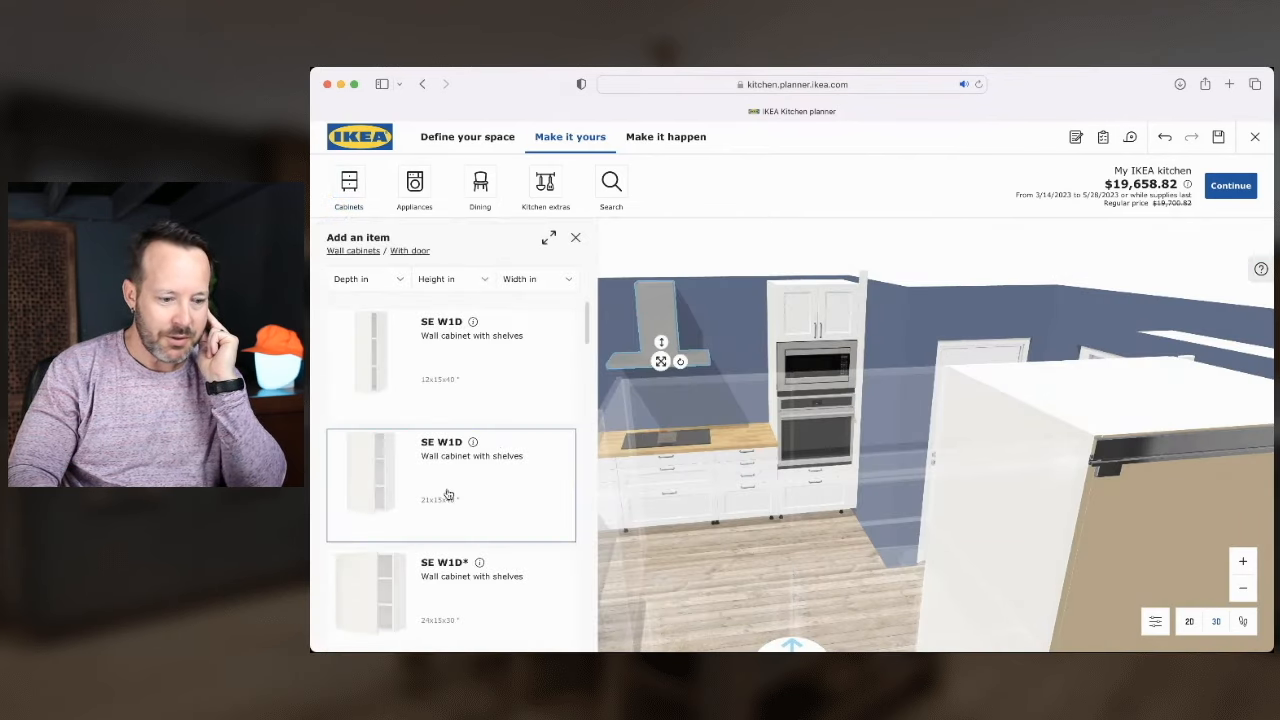
click(535, 279)
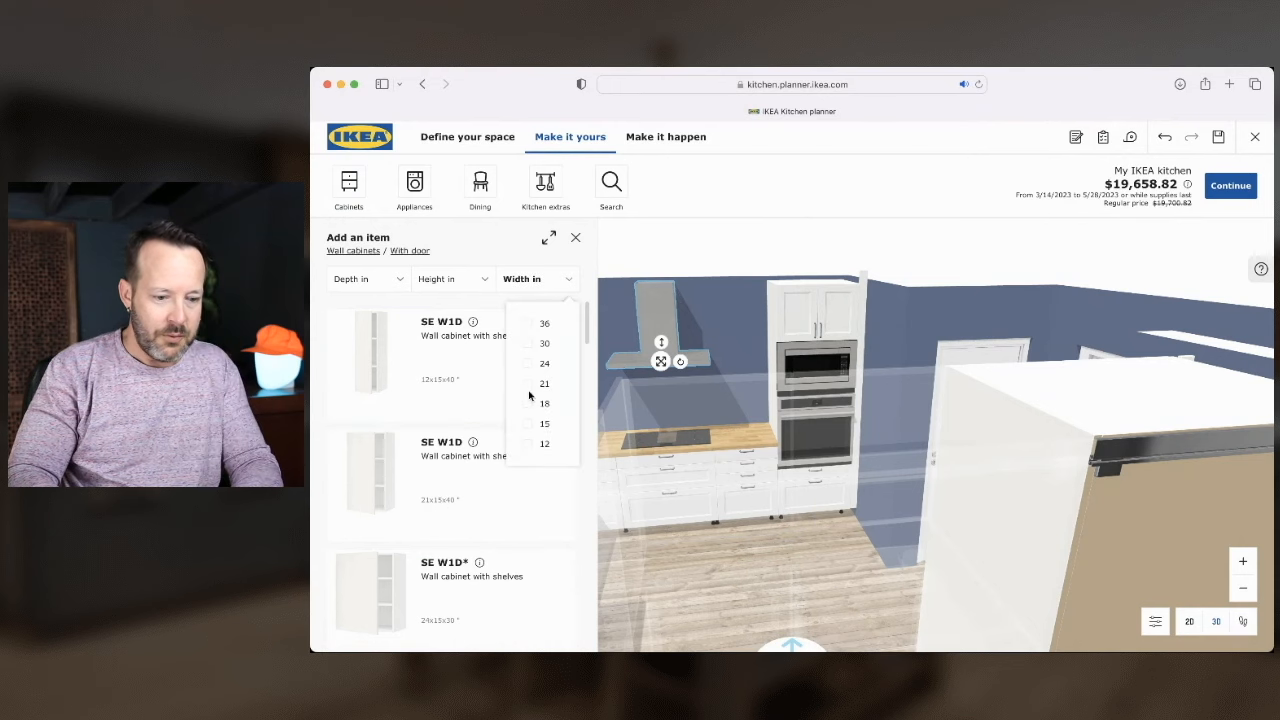
click(532, 424)
click(452, 279)
click(443, 323)
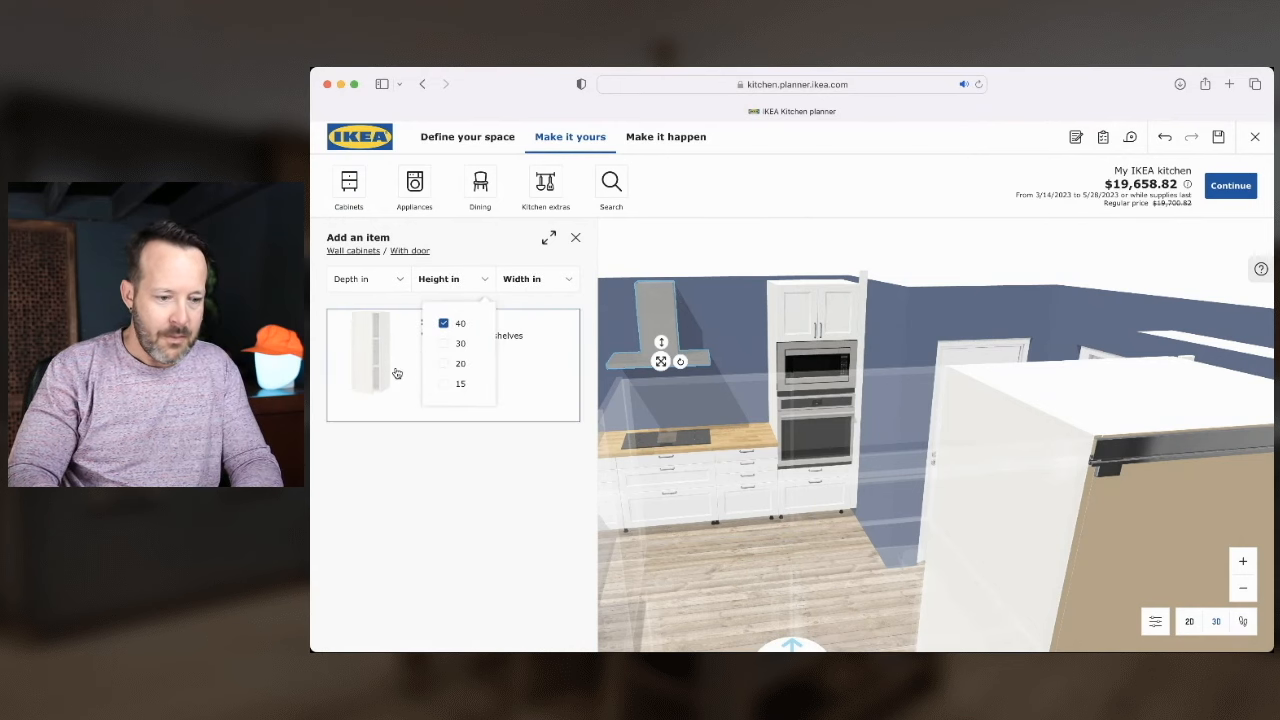
drag(727, 359, 740, 352)
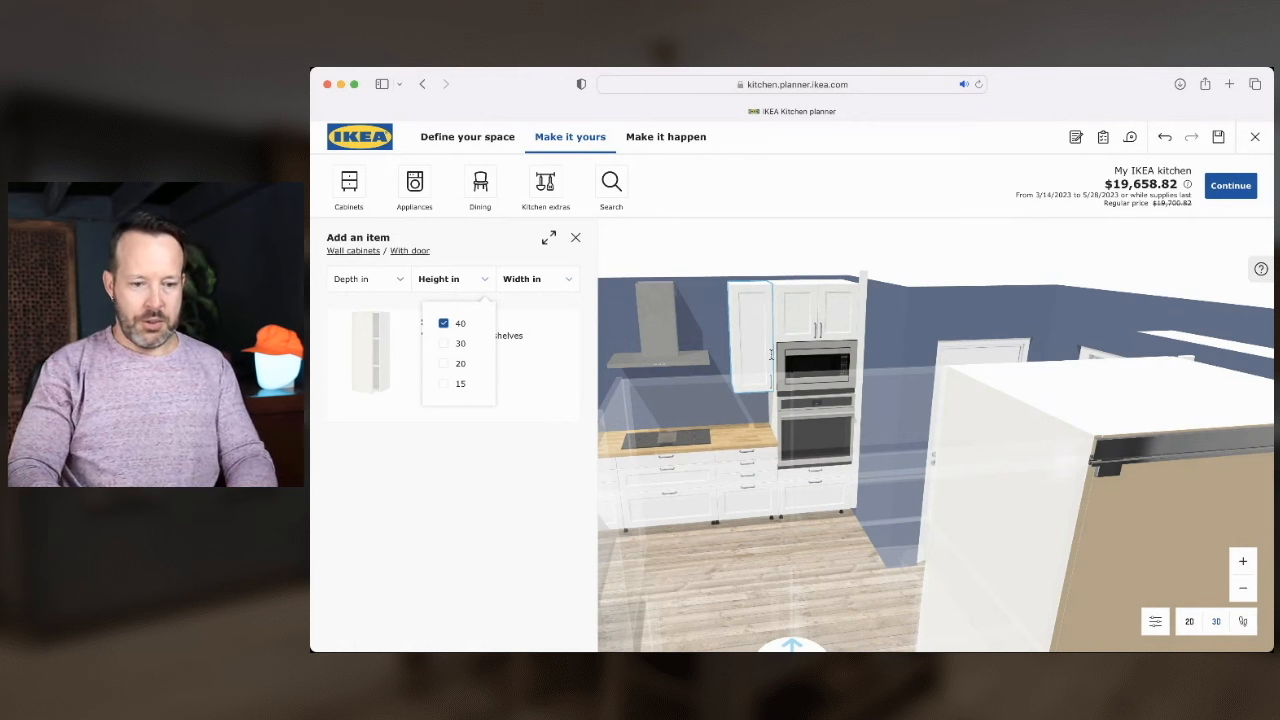
click(757, 363)
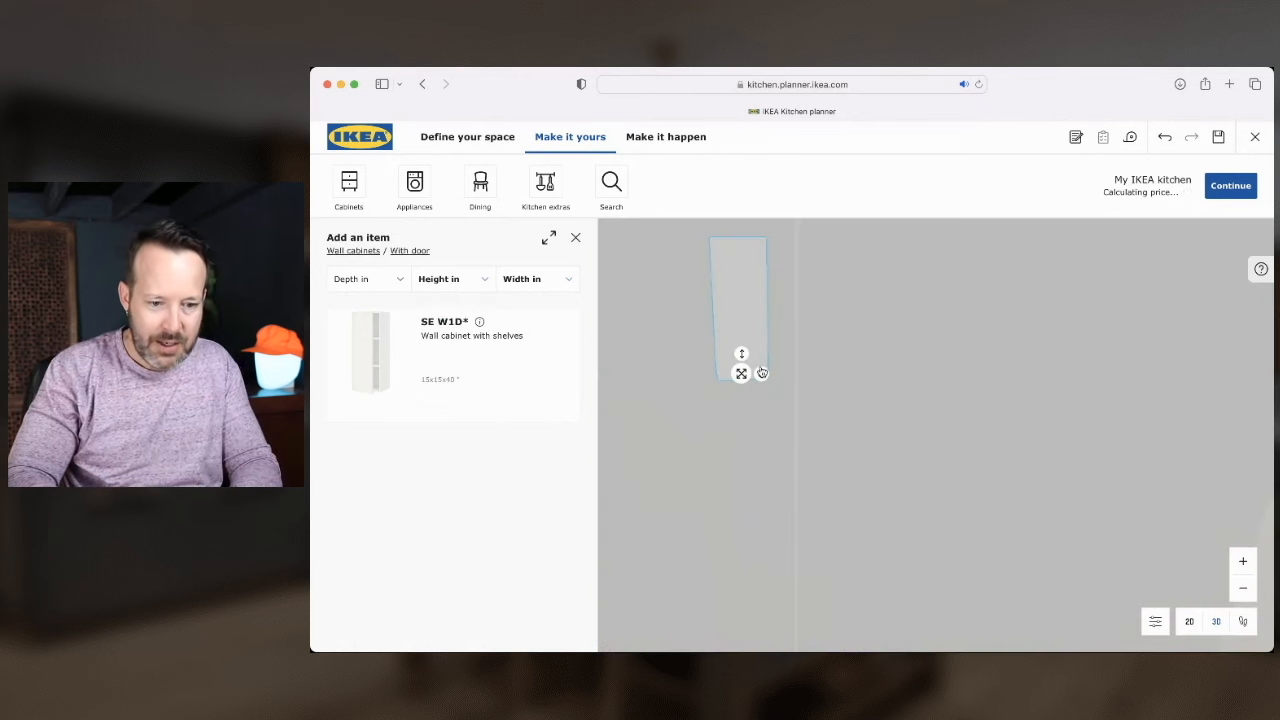
drag(735, 365, 731, 351)
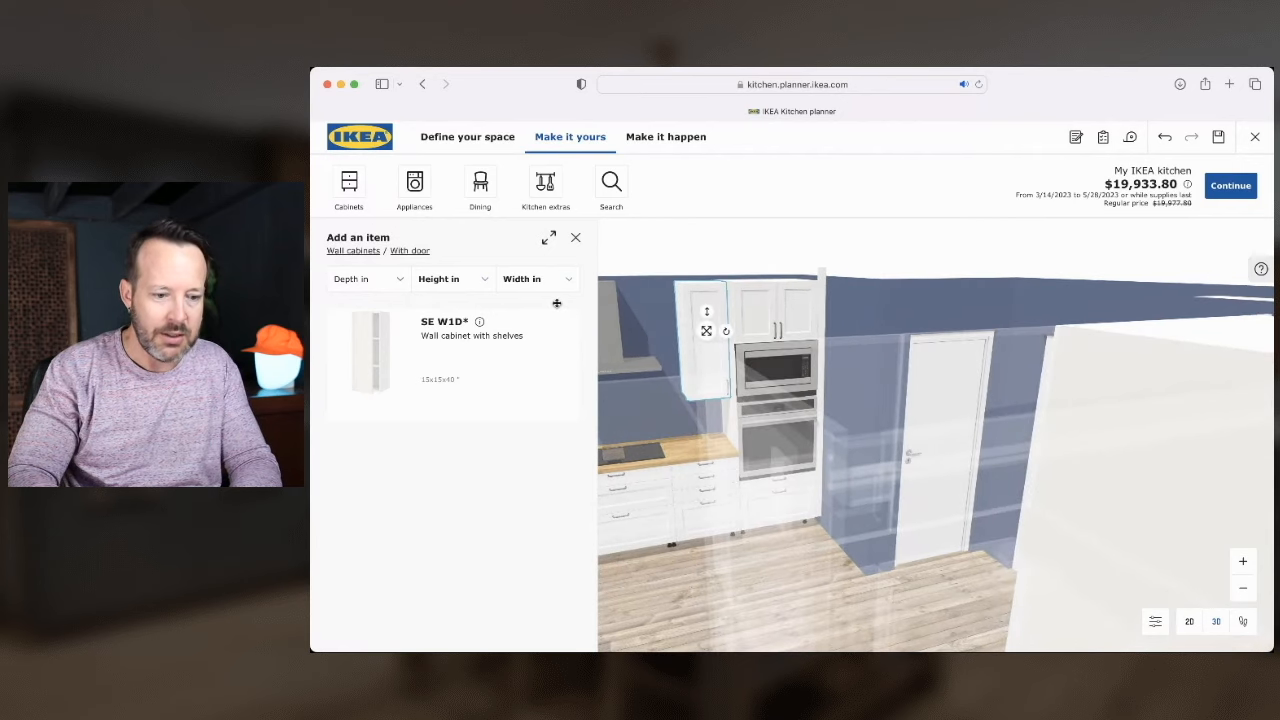
Set the handle layout to Left on the SE W1D wall cabinet beside the oven high cabinet
click(575, 240)
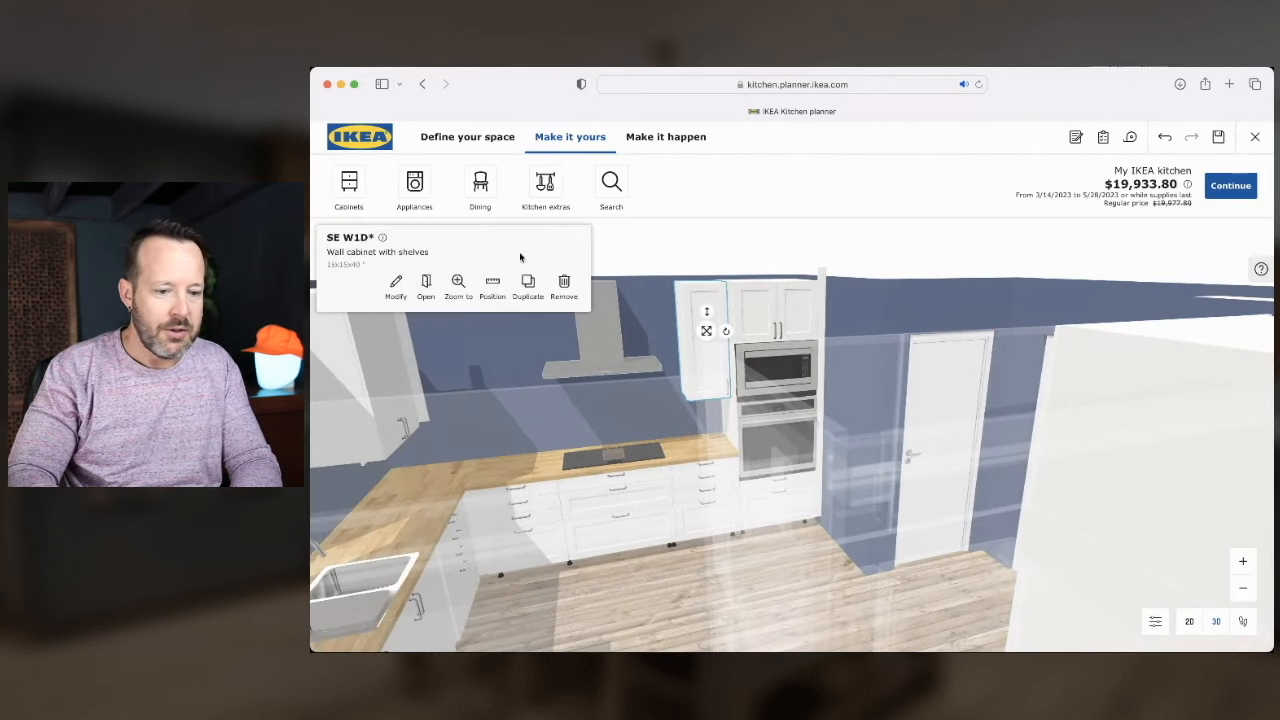
click(401, 289)
scroll(500, 404, down, 1)
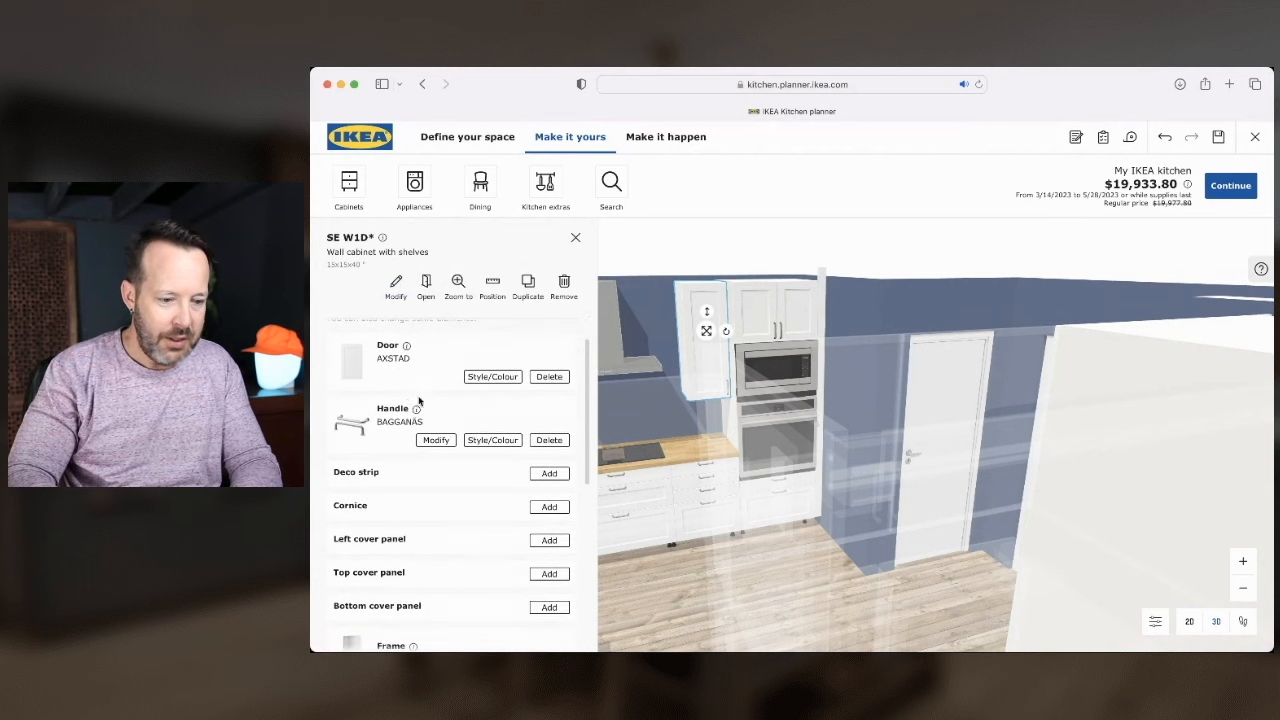
click(436, 440)
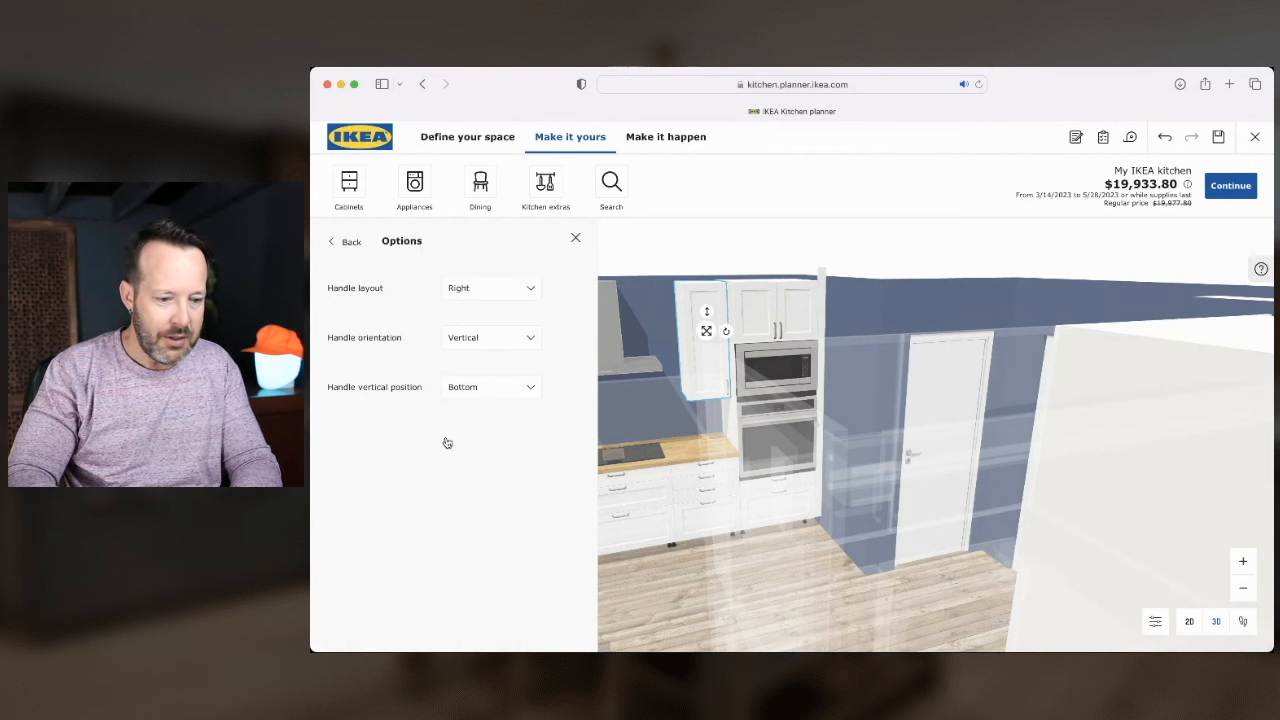
click(461, 314)
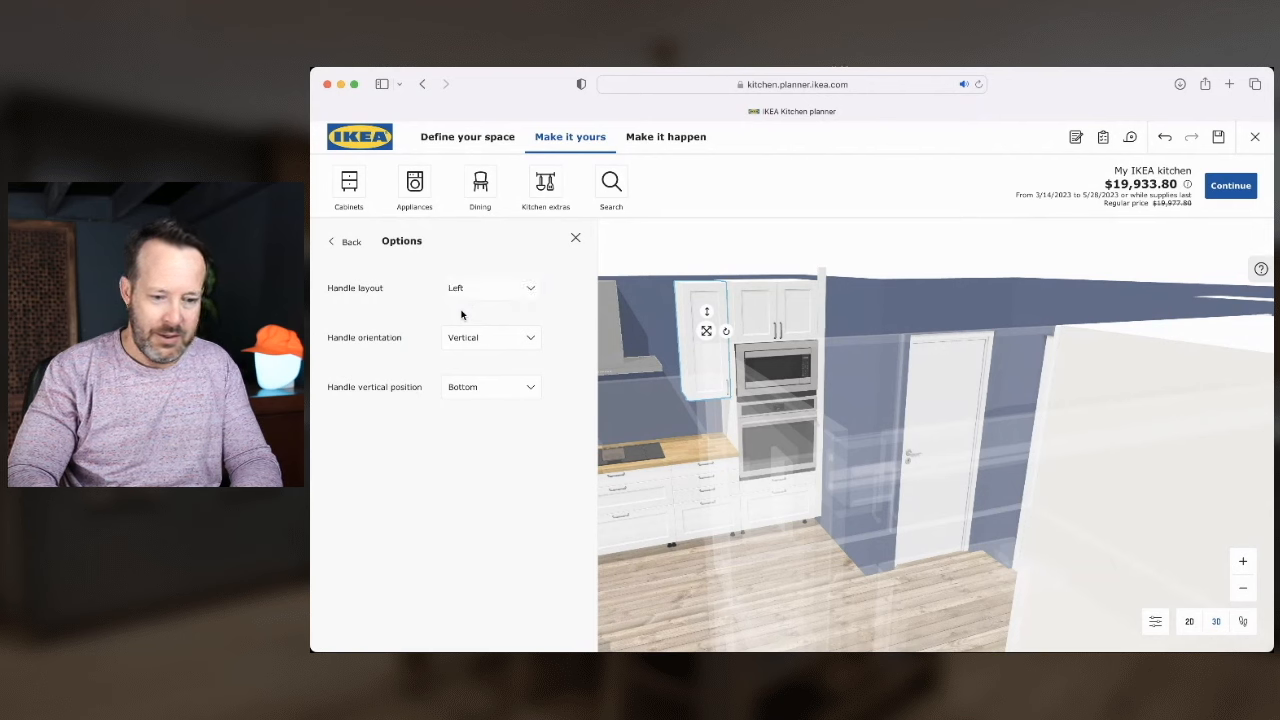
click(575, 238)
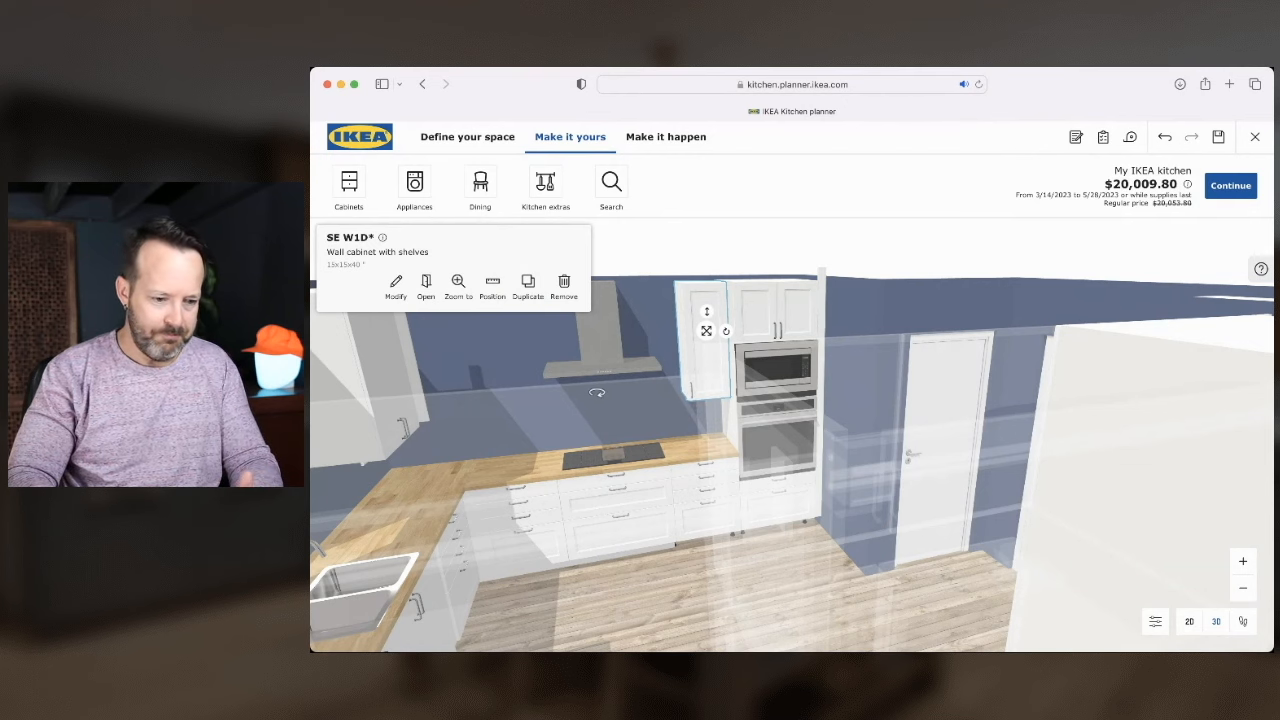
Add a 24x15x40 in SE W1D wall cabinet with shelves on the cooktop wall, between the corner and the extractor hood
click(529, 286)
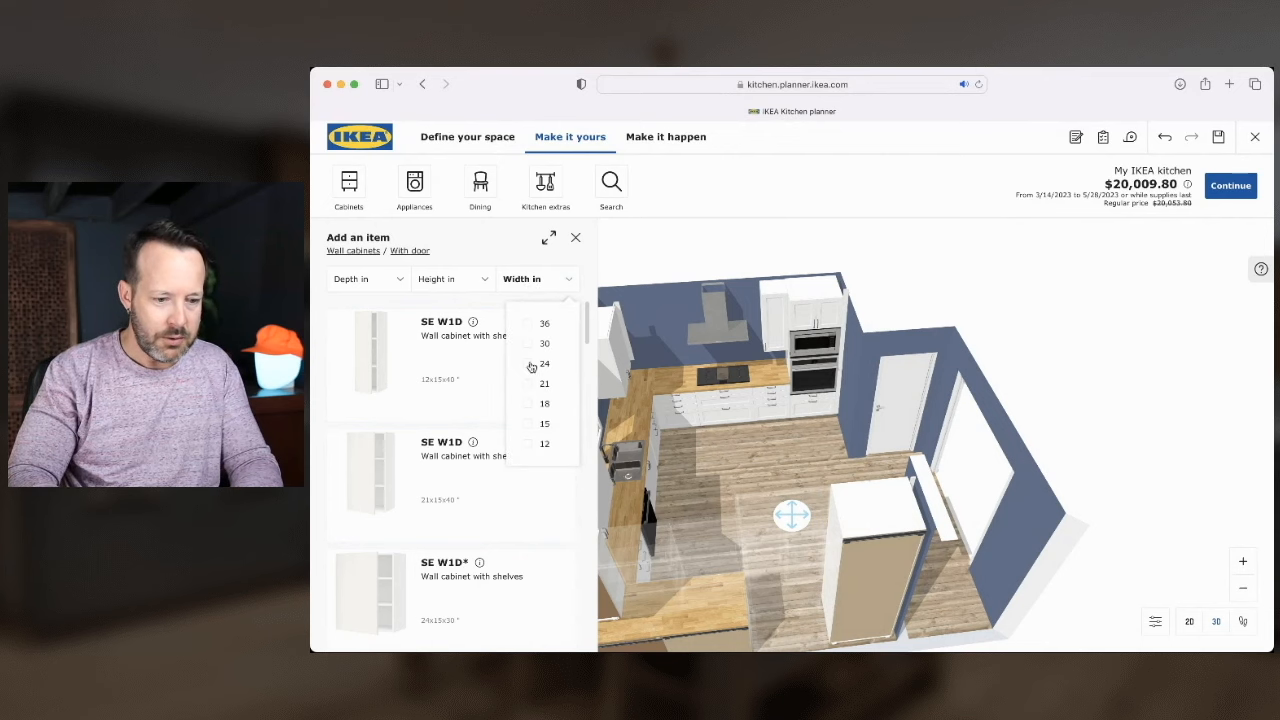
click(531, 366)
click(440, 279)
click(443, 323)
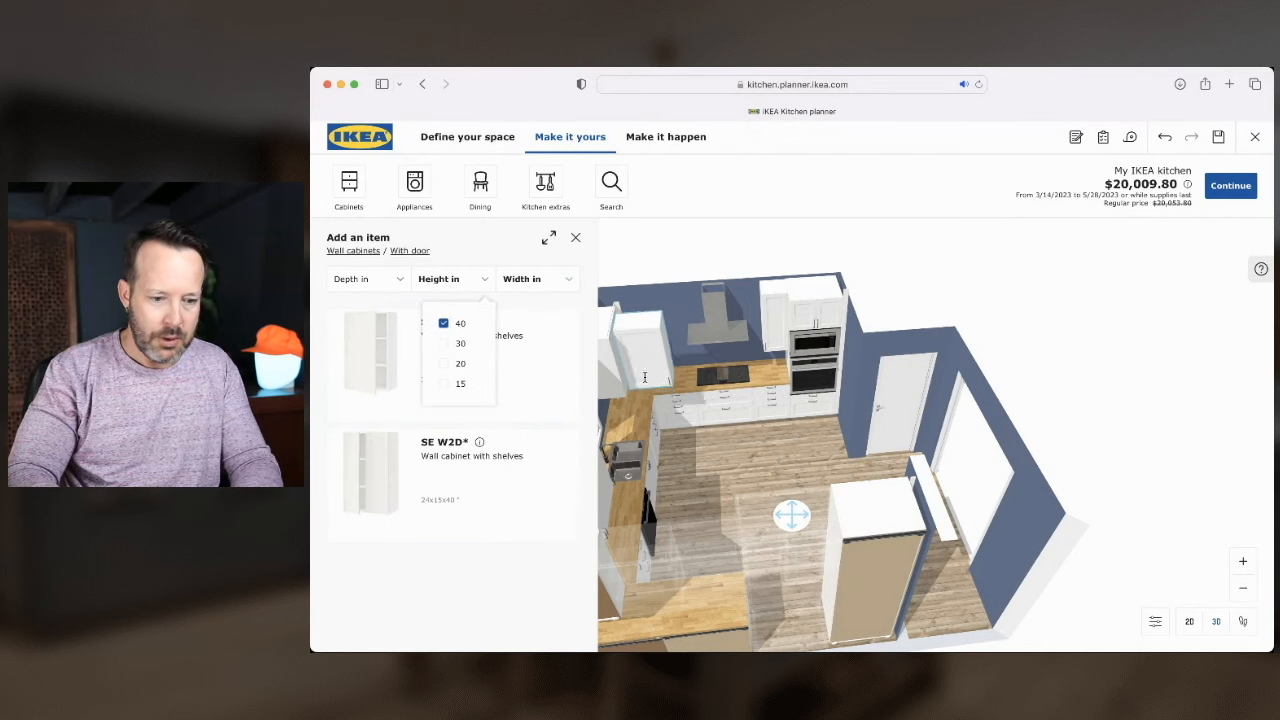
click(644, 377)
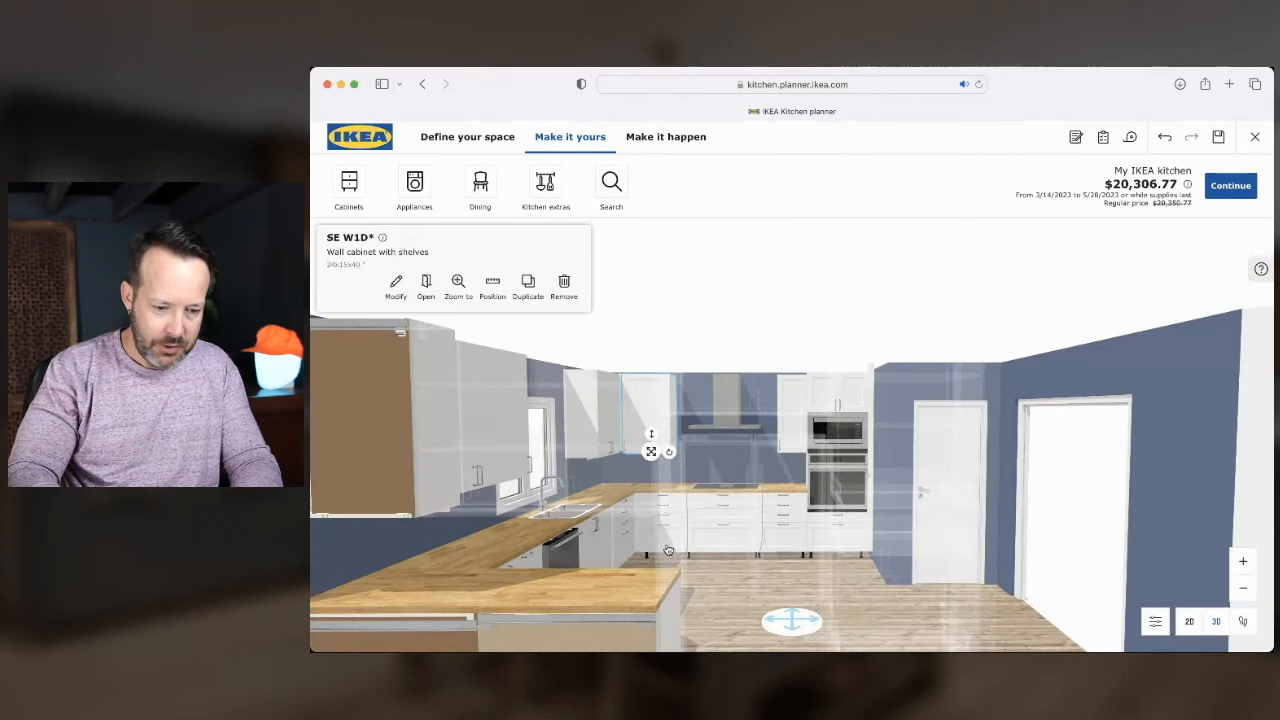
Adjust the height of the freestanding filler piece in the corner between the sink-wall and cooktop-wall cabinets
drag(790, 620, 794, 648)
mouse_move(788, 558)
mouse_down()
mouse_move(716, 483)
mouse_move(674, 471)
mouse_move(792, 567)
mouse_up()
scroll(750, 462, up, 3)
drag(750, 462, 735, 426)
scroll(735, 426, up, 3)
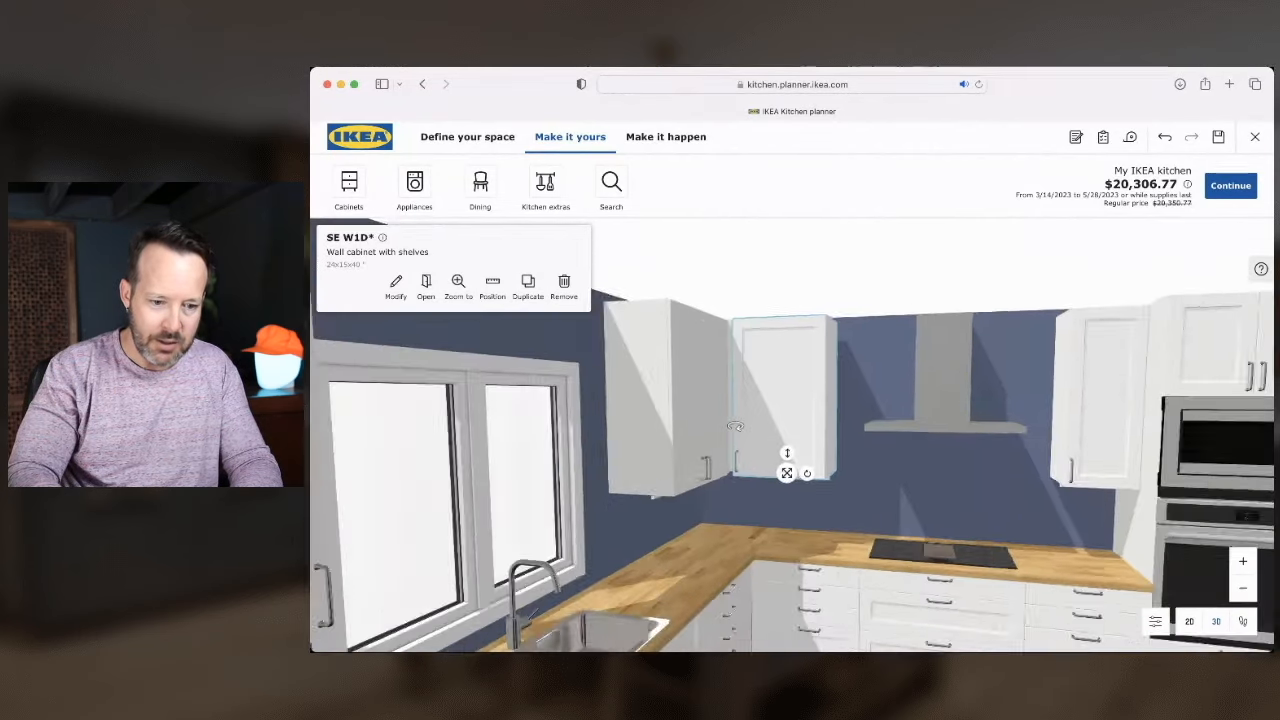
scroll(735, 426, up, 4)
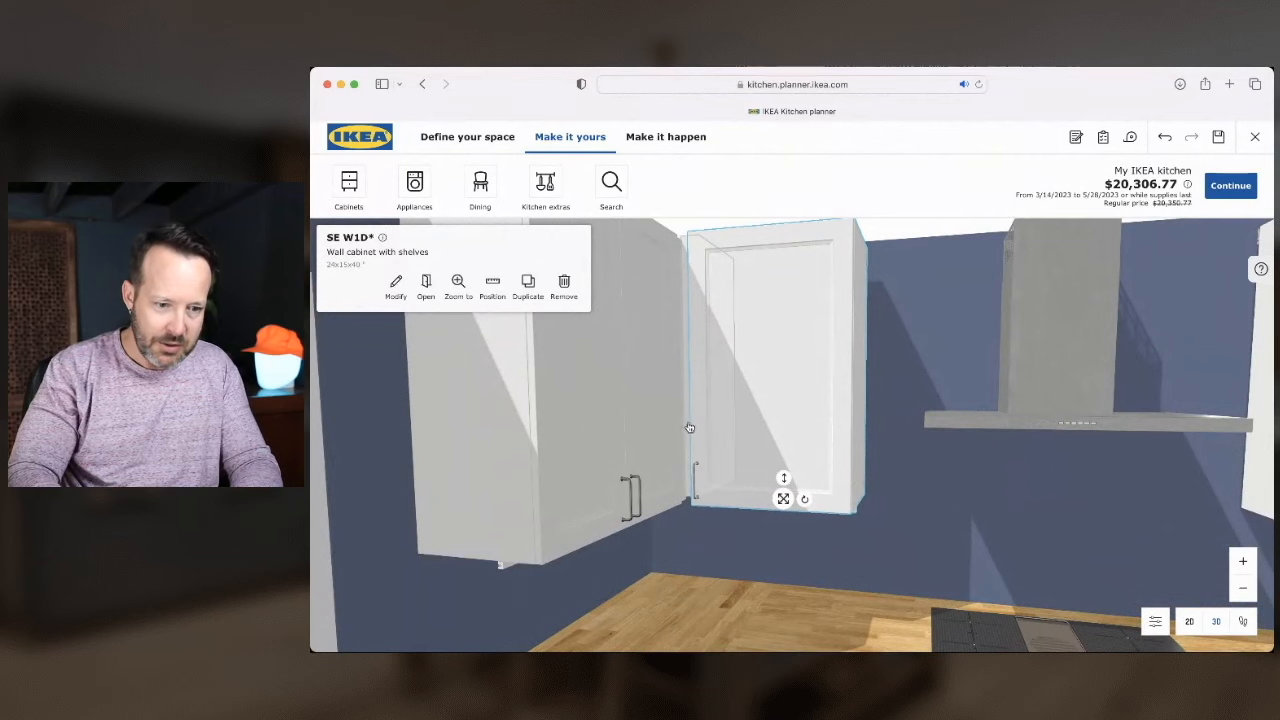
click(690, 428)
scroll(690, 428, up, 3)
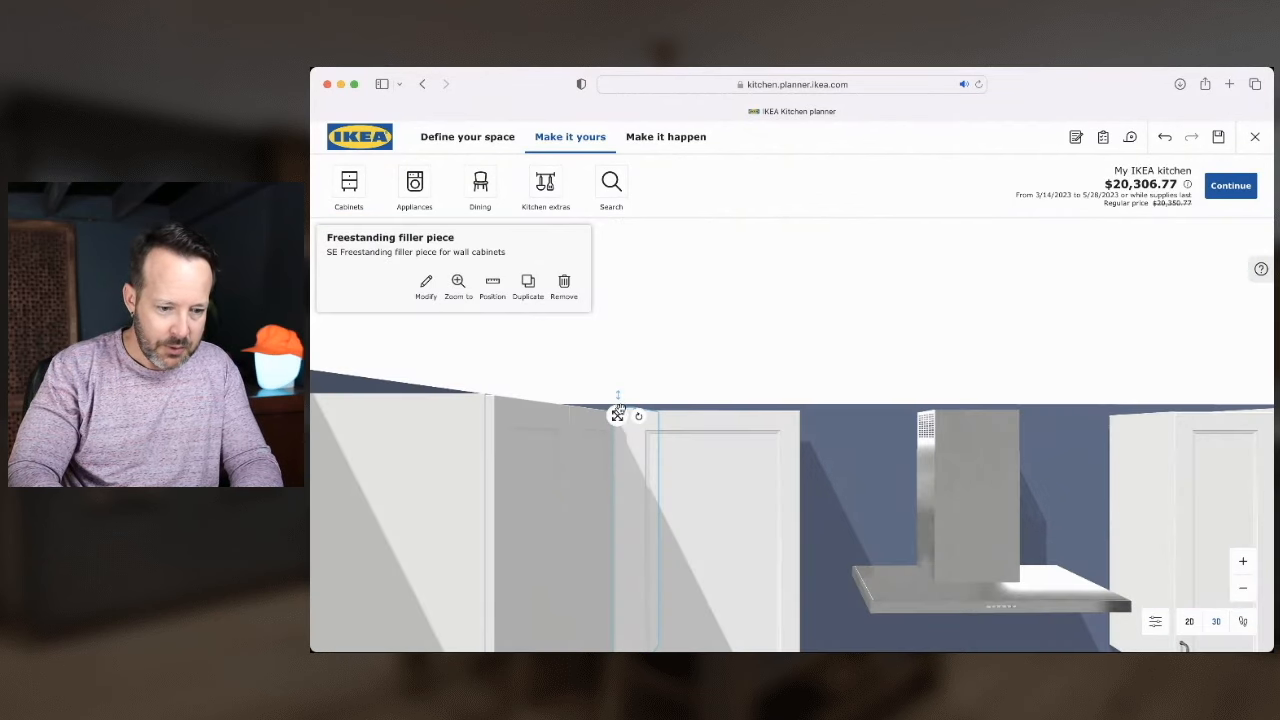
drag(620, 404, 623, 431)
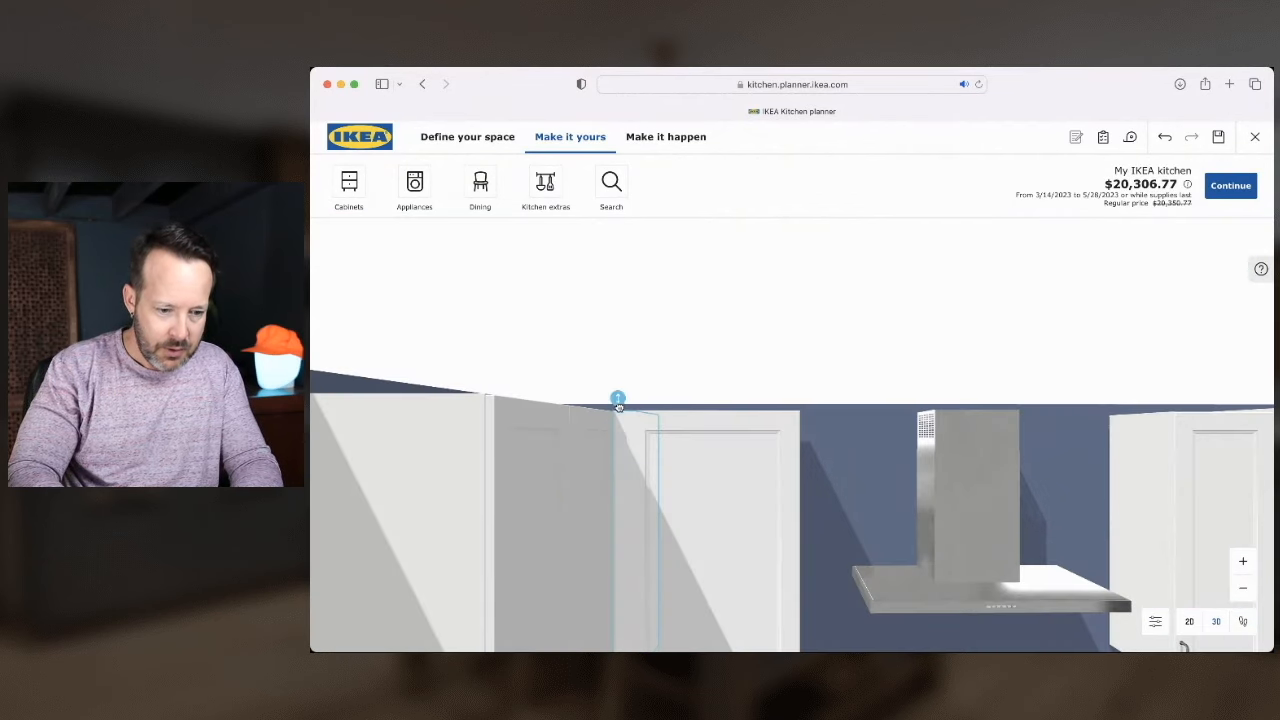
drag(618, 401, 618, 401)
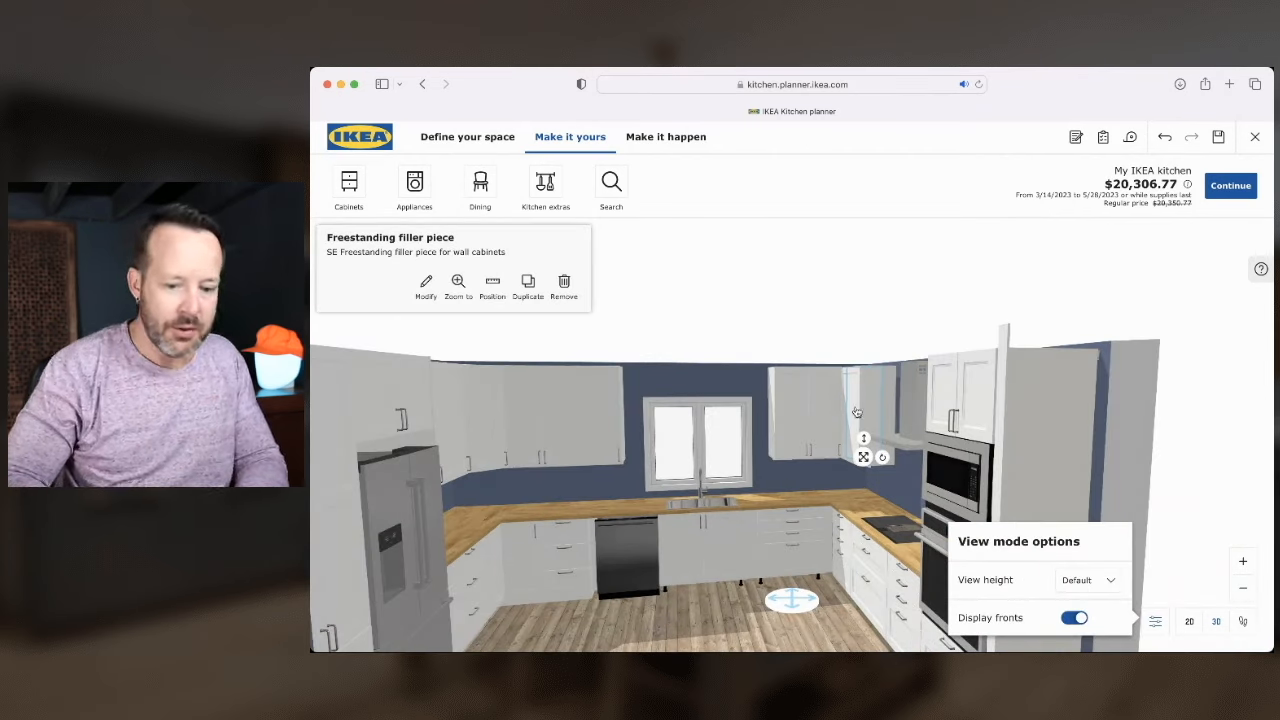
Examine the cabinet layout from several angles, including from above
scroll(785, 503, down, 1)
click(785, 503)
drag(680, 496, 762, 417)
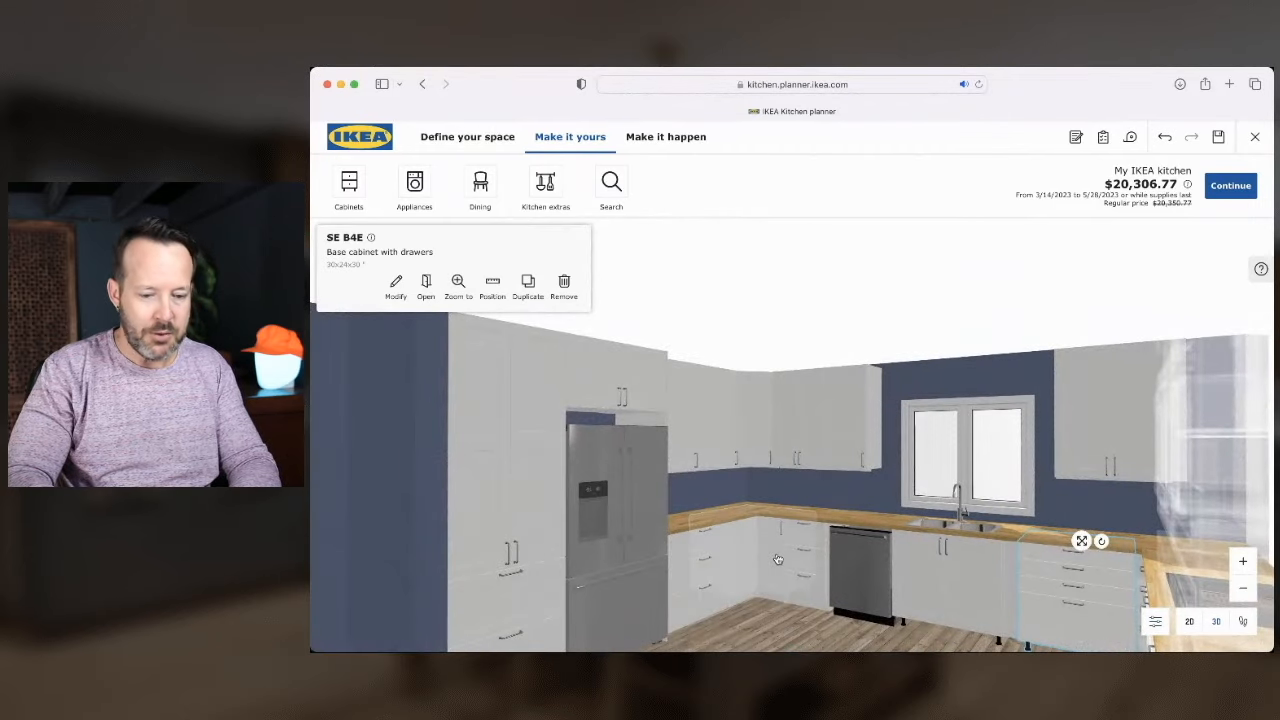
drag(873, 520, 894, 503)
drag(788, 529, 748, 509)
scroll(745, 508, up, 5)
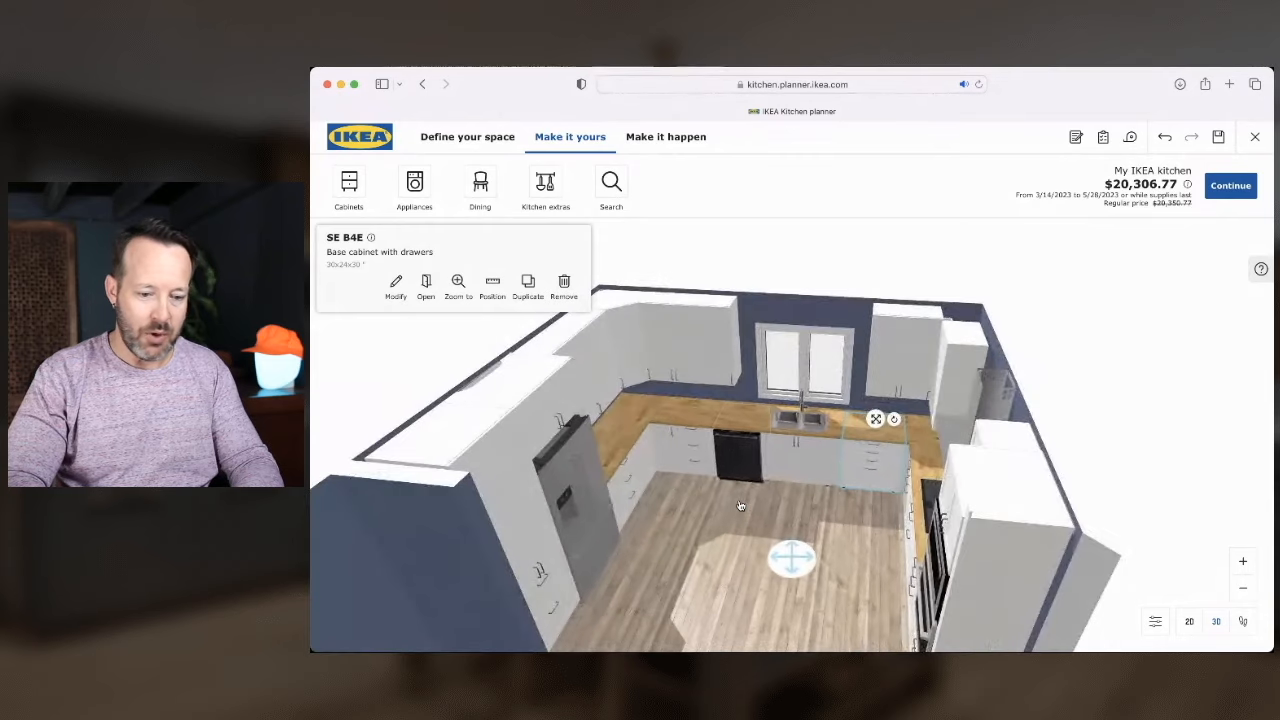
Change the countertop to EKBACKEN limestone effect laminate for the section containing the SE B3EE1I base cabinet beside the refrigerator
click(618, 468)
click(389, 291)
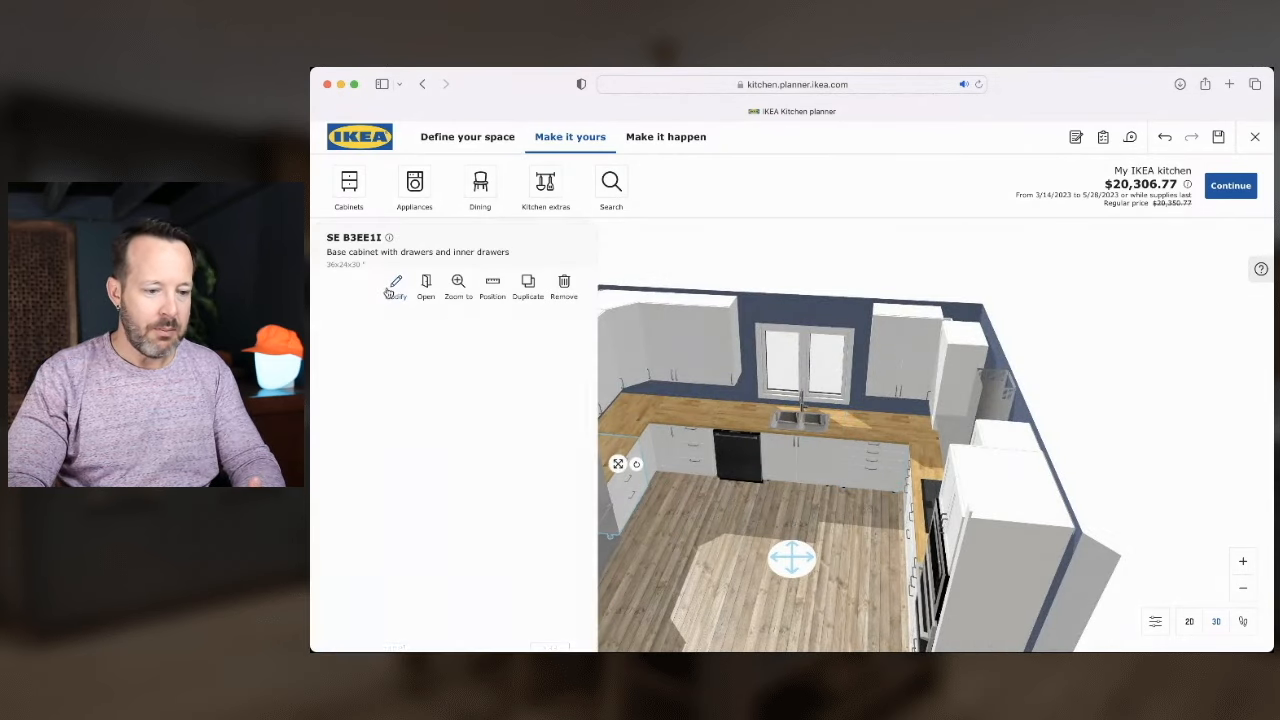
scroll(425, 451, down, 2)
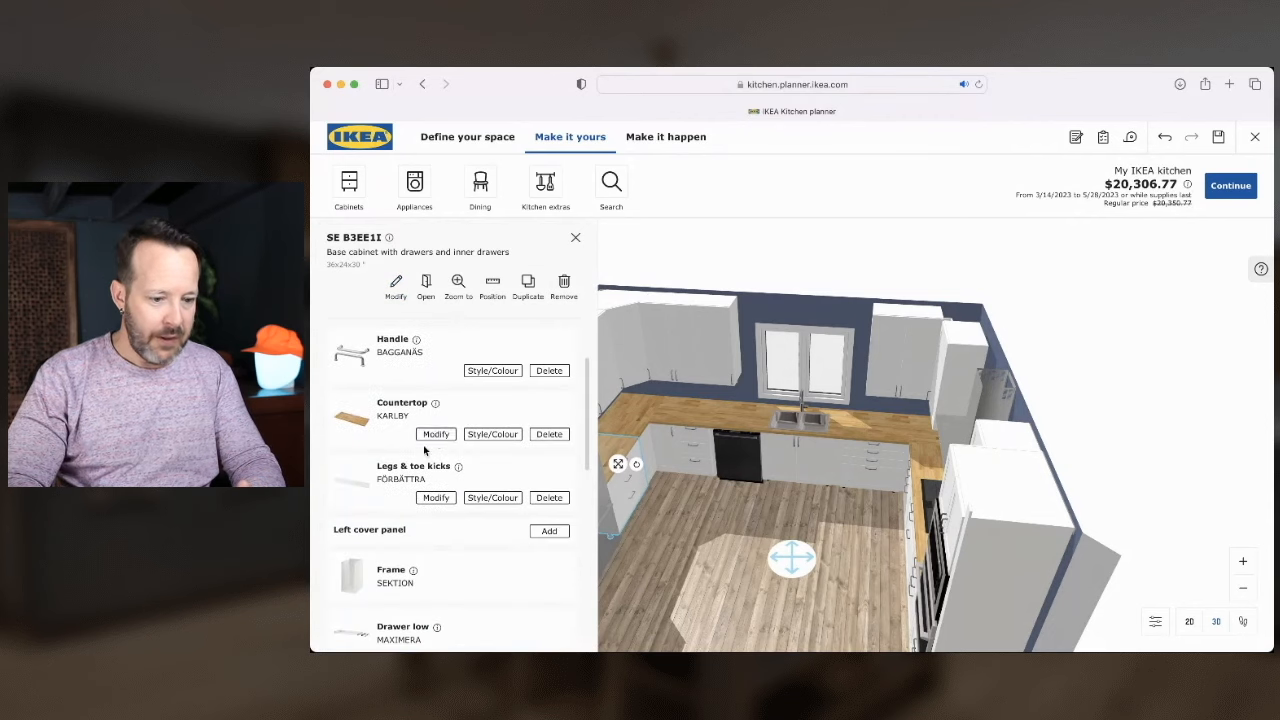
click(497, 436)
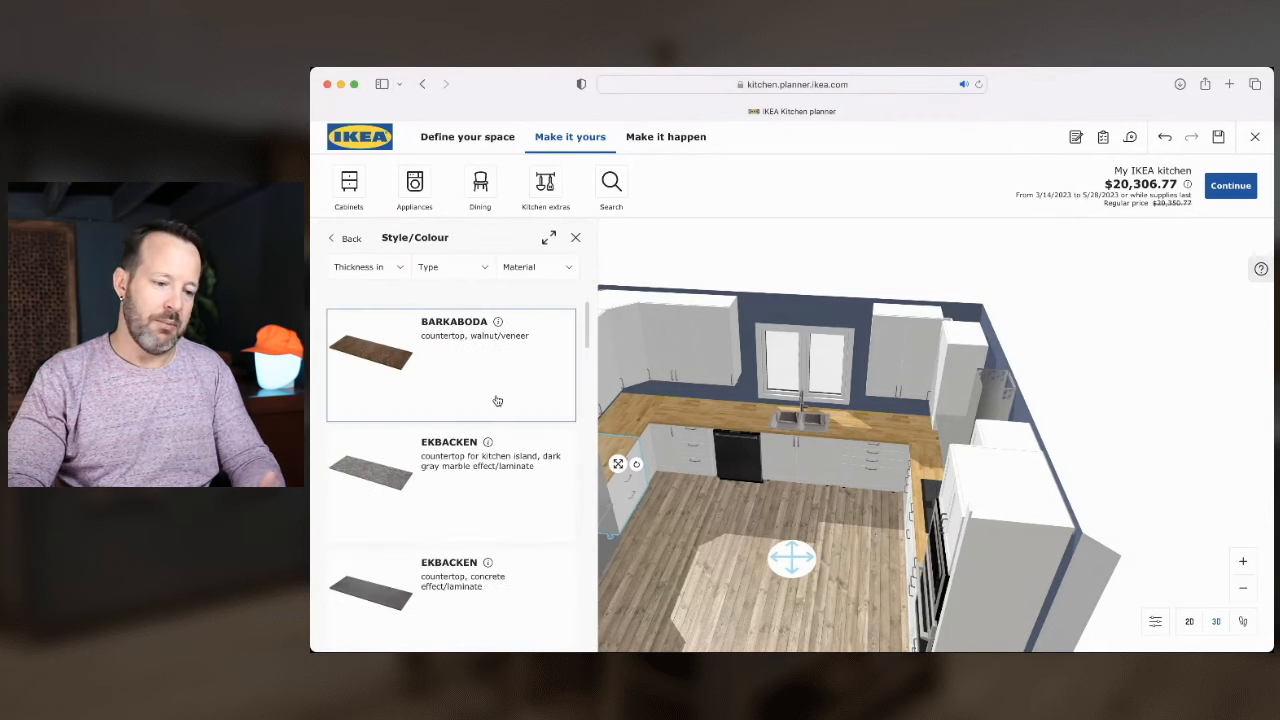
scroll(497, 400, down, 3)
scroll(497, 400, down, 6)
scroll(497, 400, down, 1)
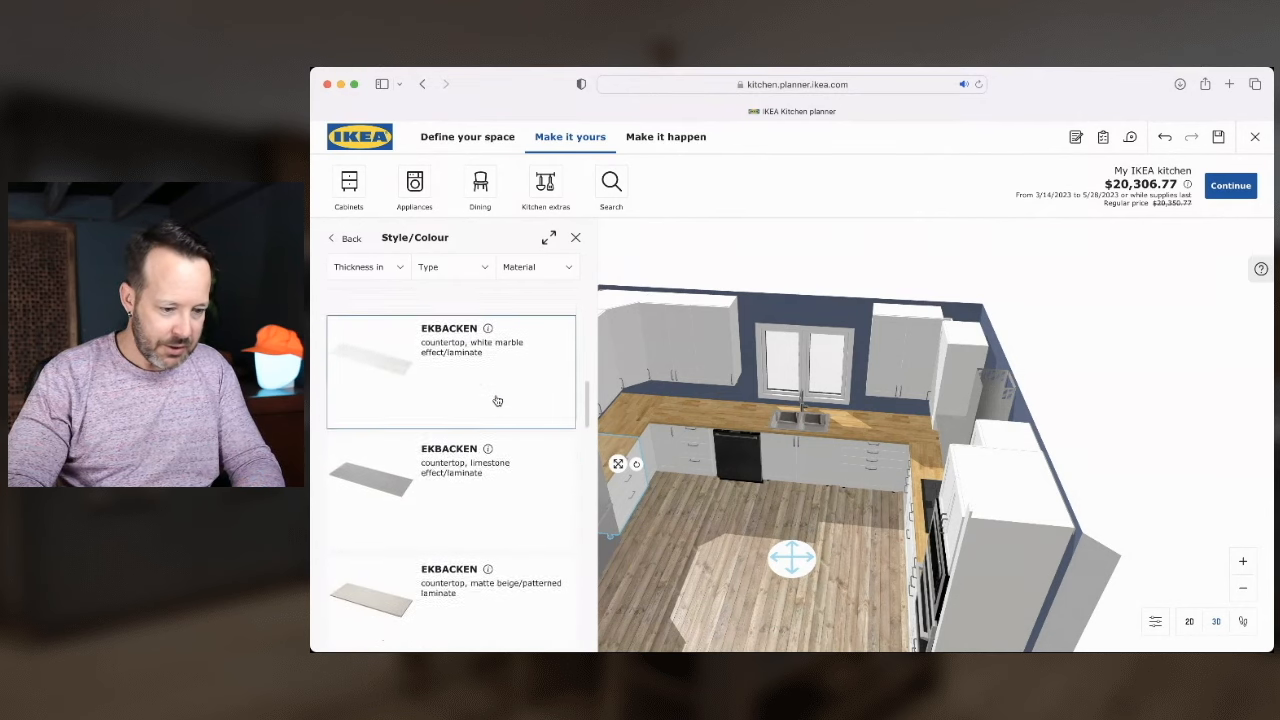
click(386, 478)
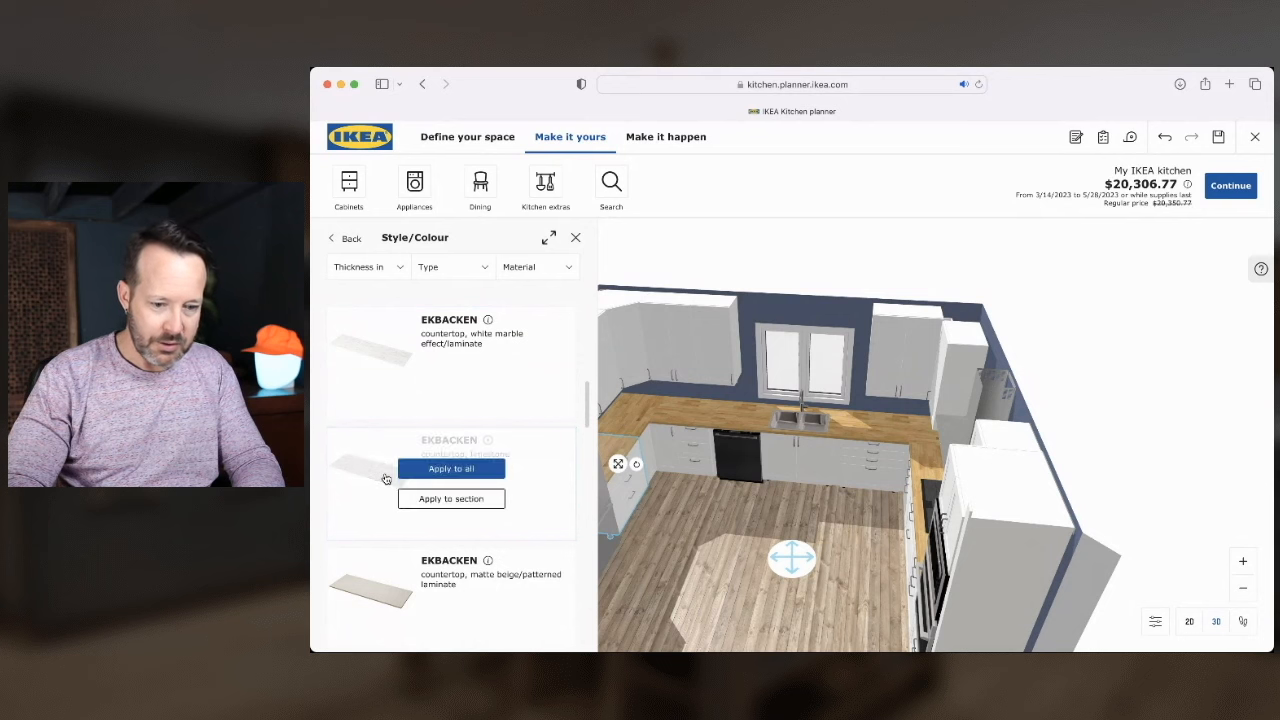
click(468, 500)
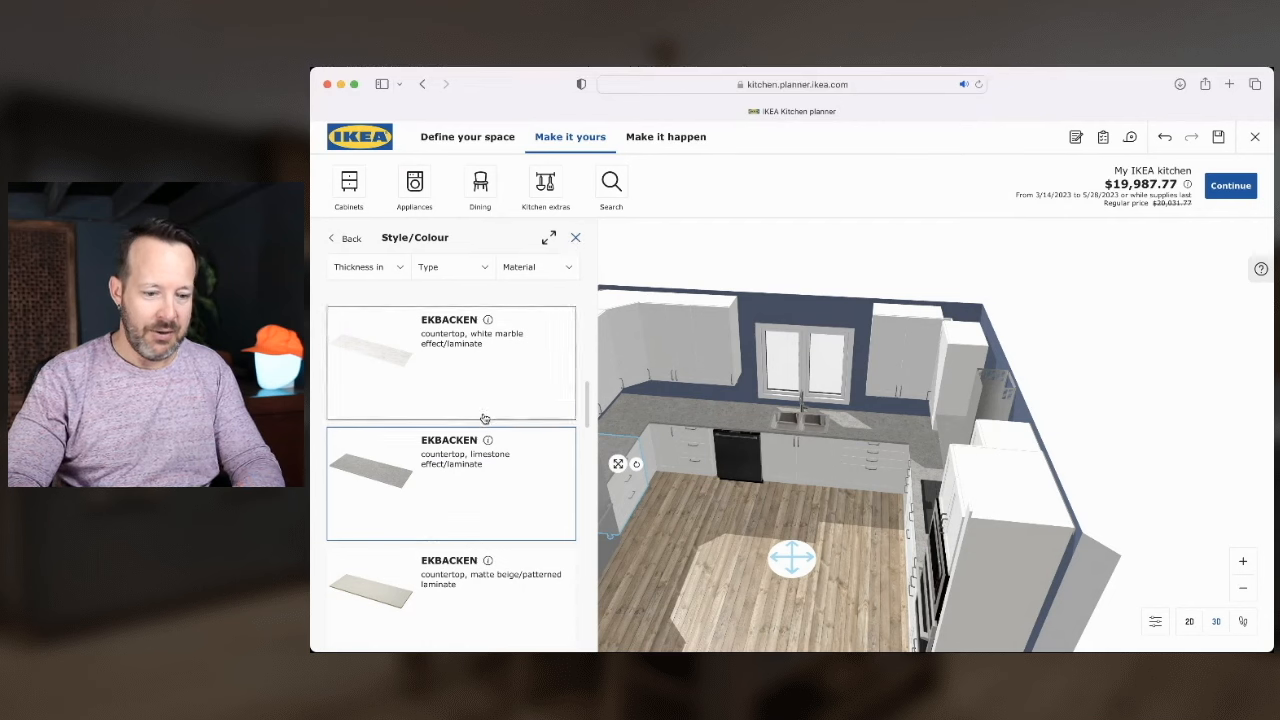
click(575, 237)
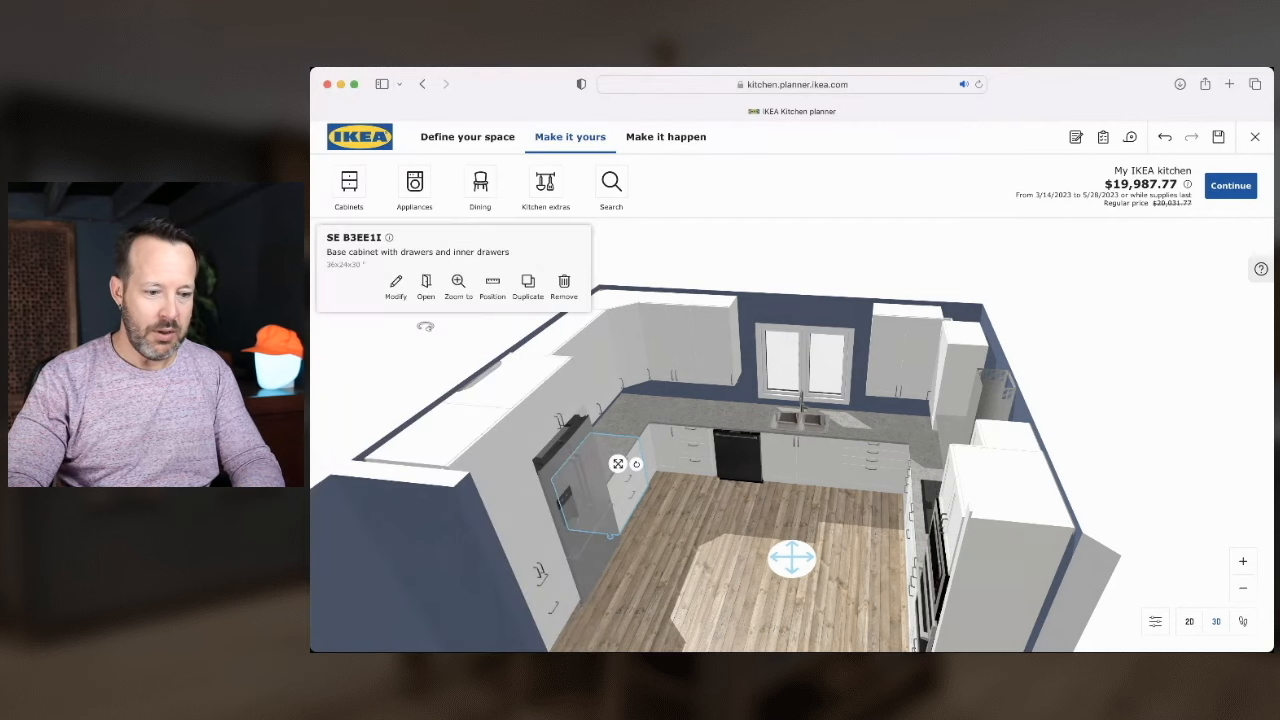
Replace the handles on all cabinets with the black BORGHAMN handle, 6 11/16"
click(394, 285)
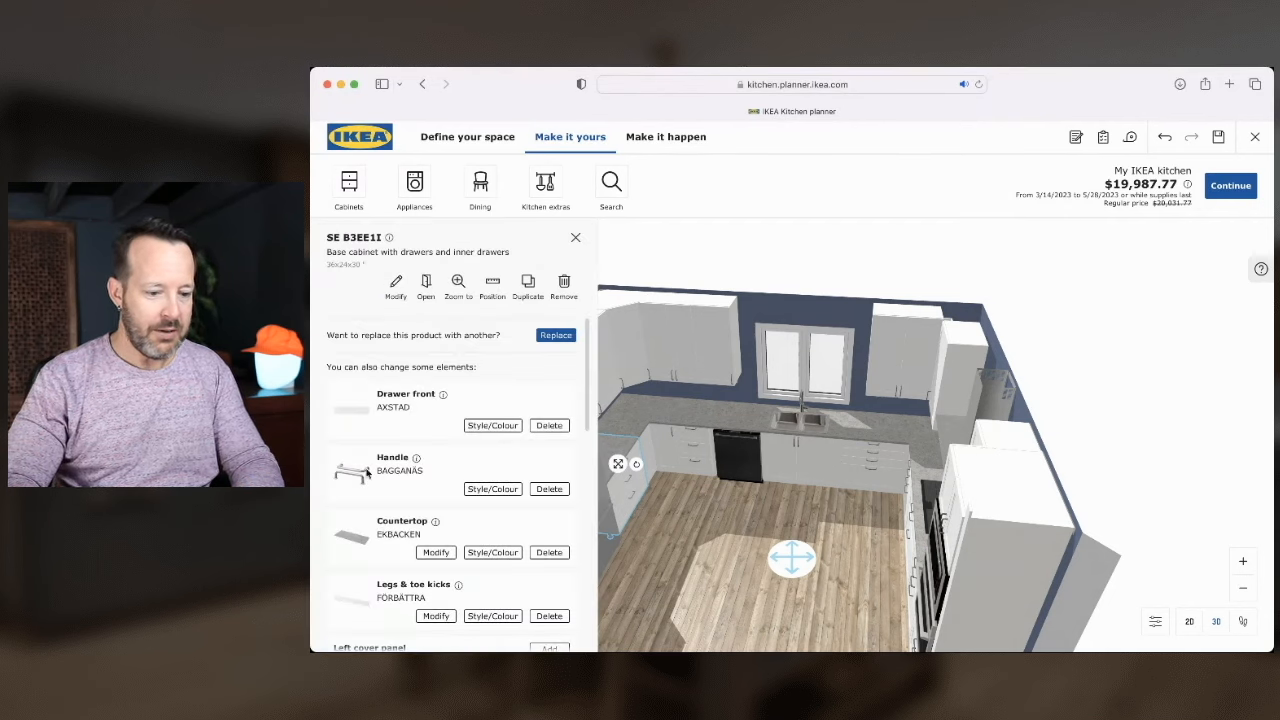
click(480, 490)
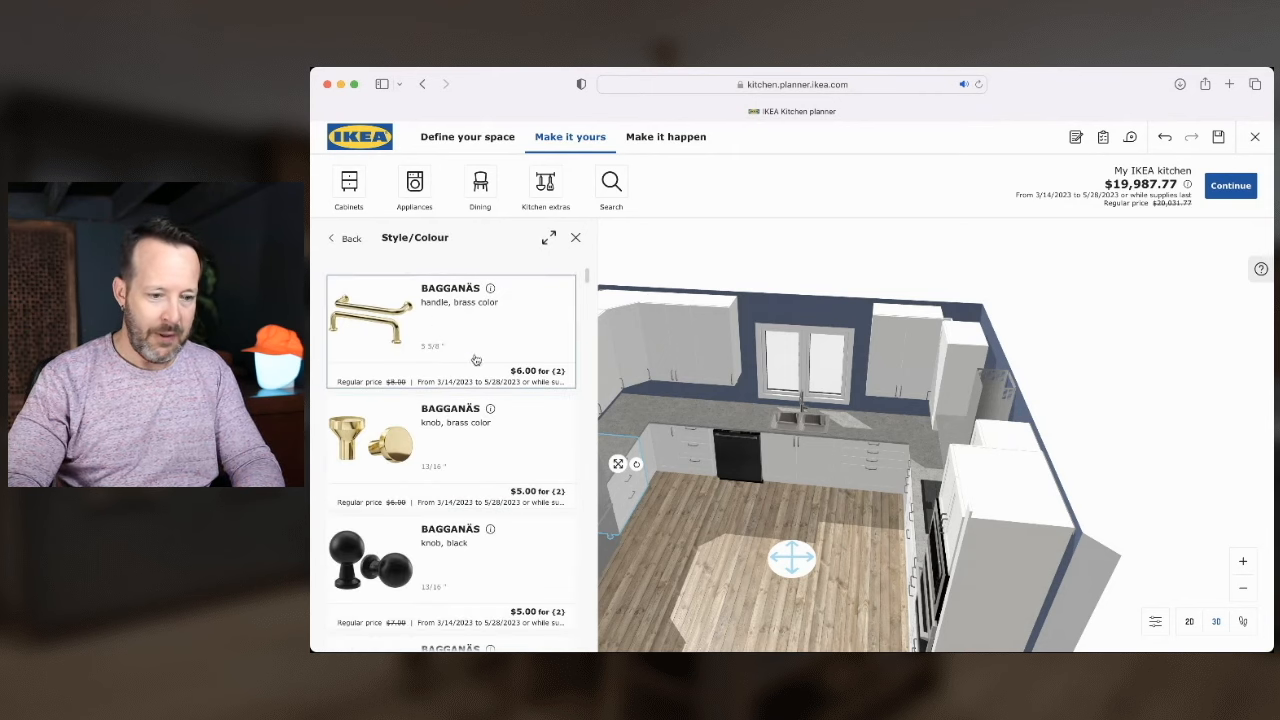
scroll(499, 381, down, 10)
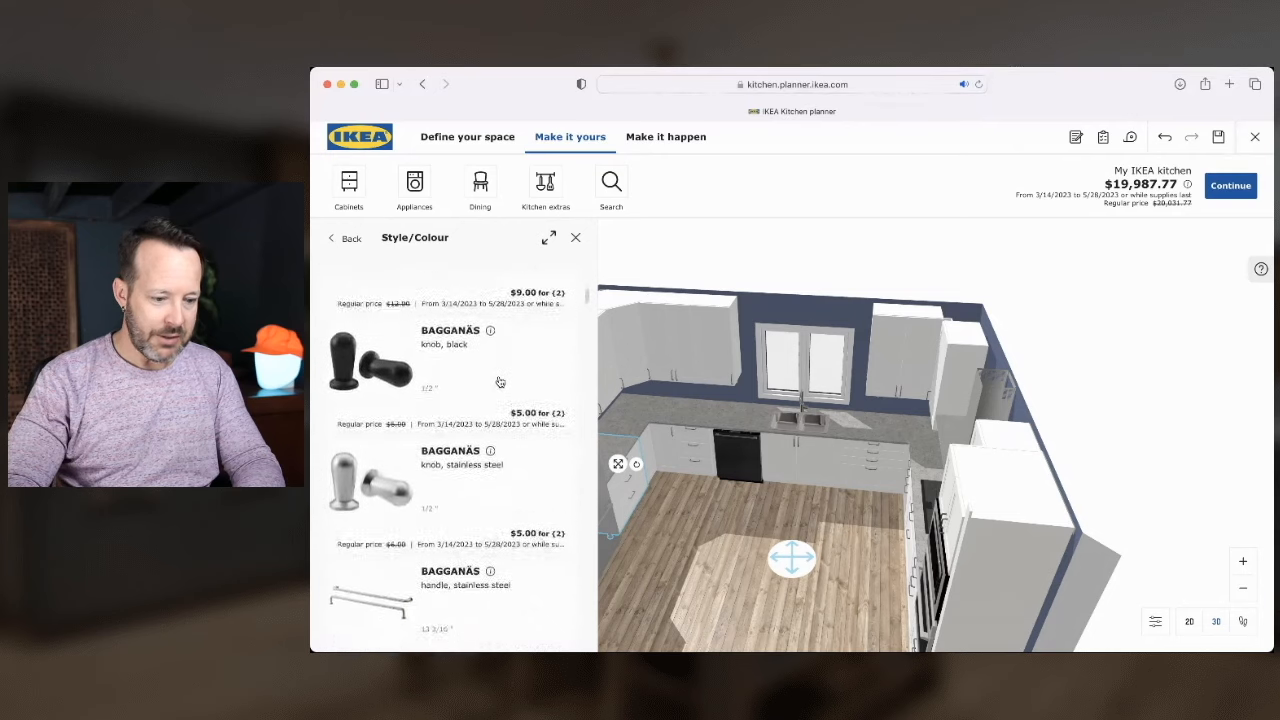
scroll(499, 381, down, 10)
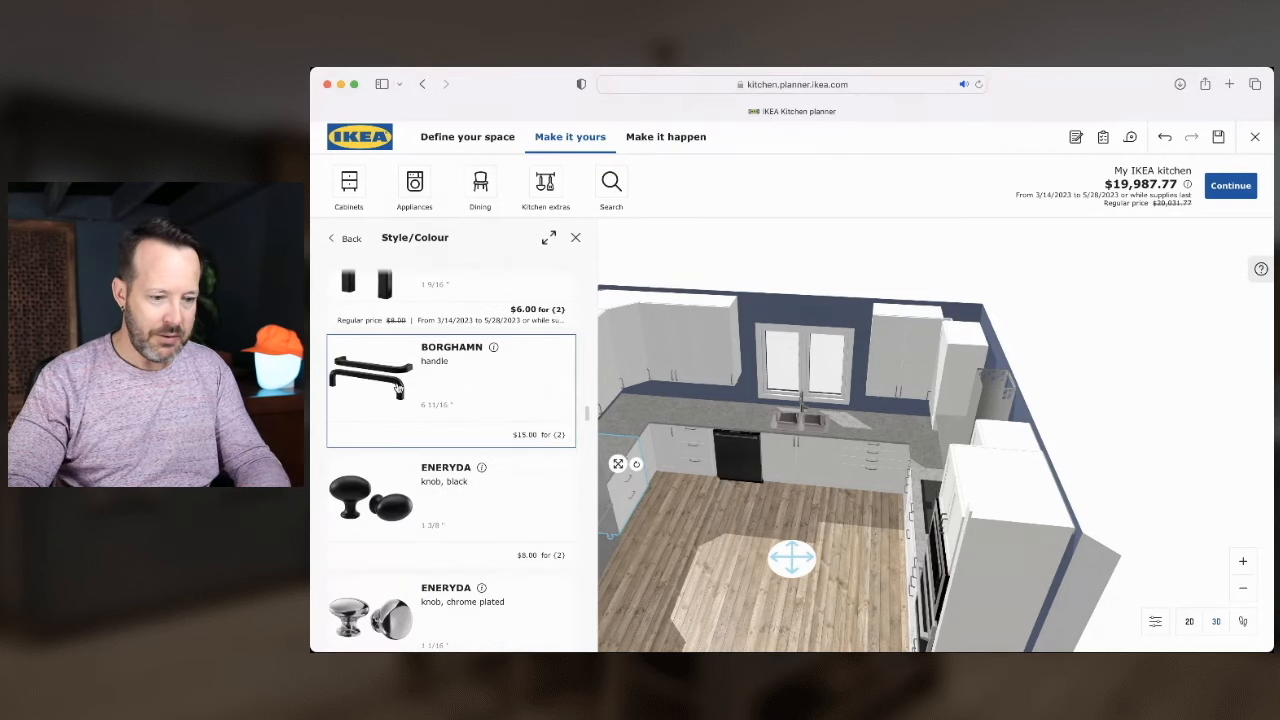
click(398, 388)
click(452, 375)
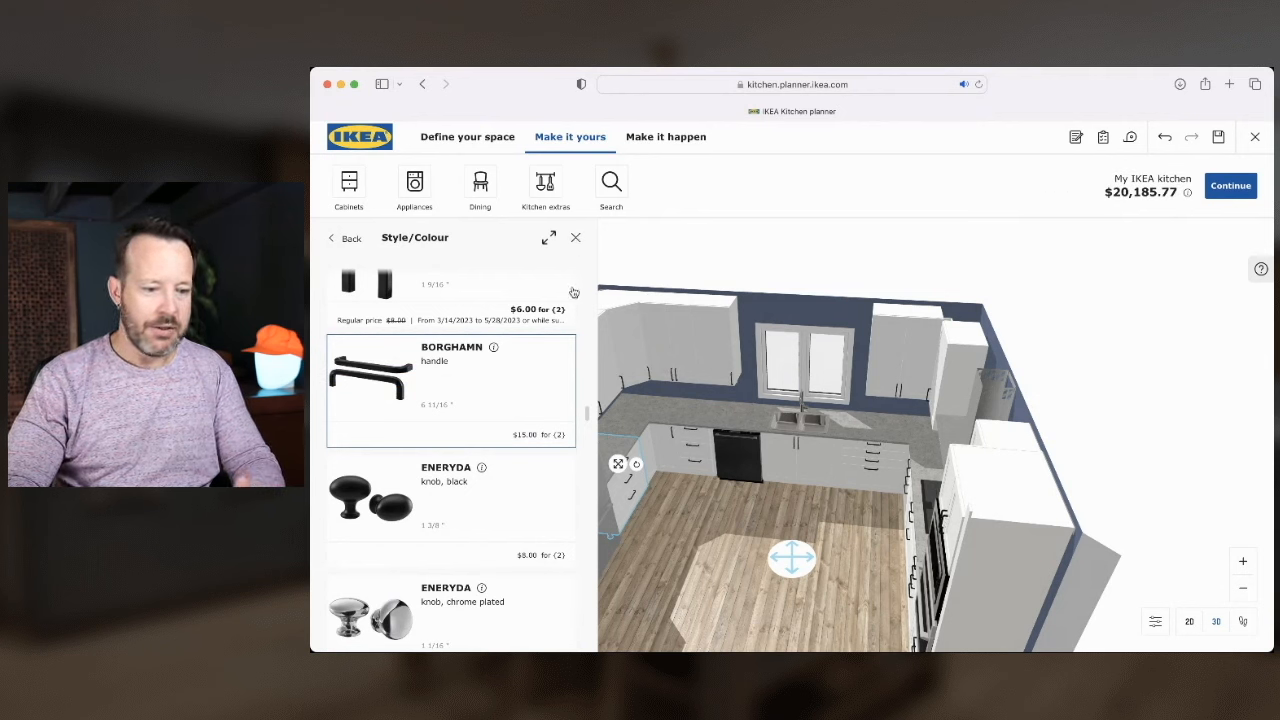
click(577, 239)
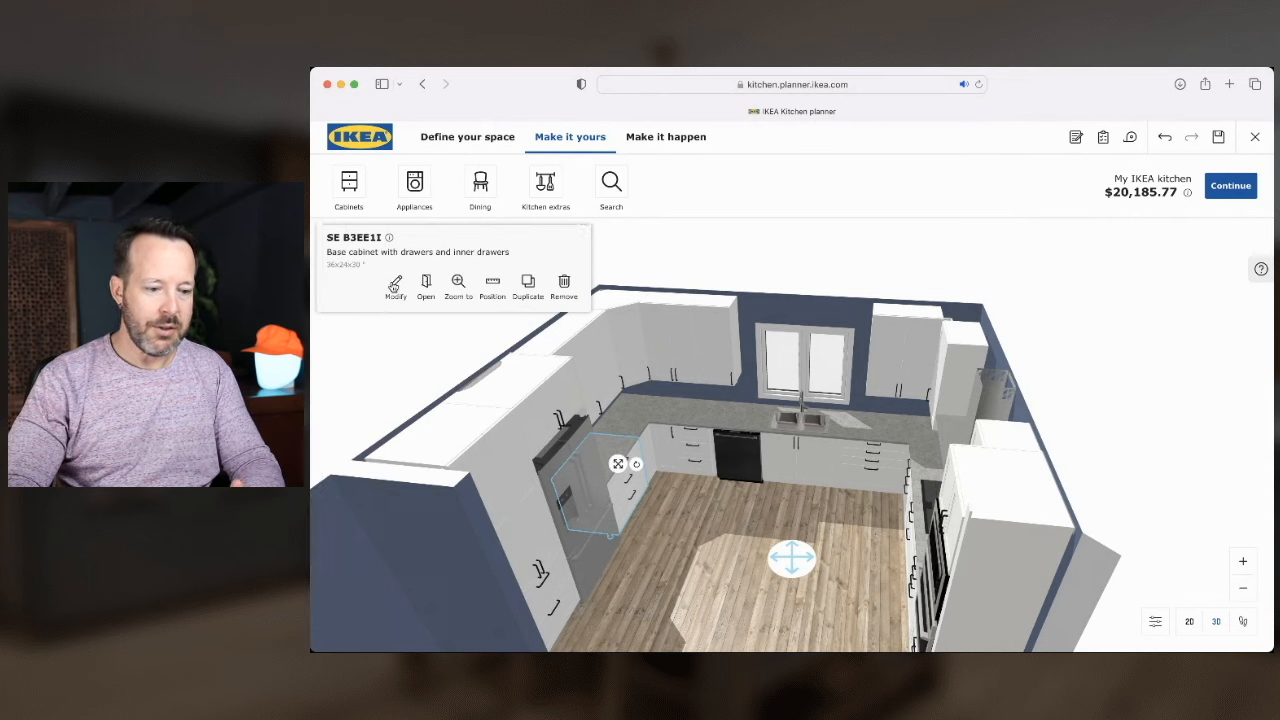
Try to apply the AXSTAD dark gray drawer front to the whole kitchen
click(396, 285)
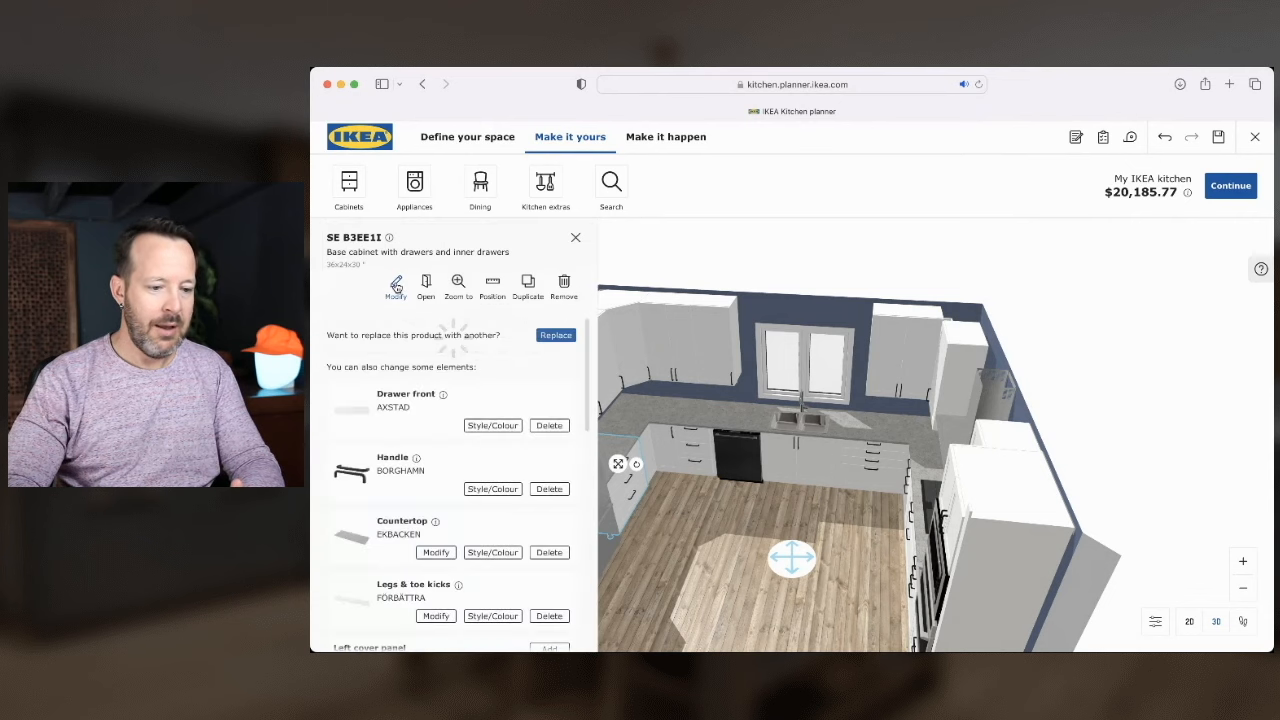
click(490, 426)
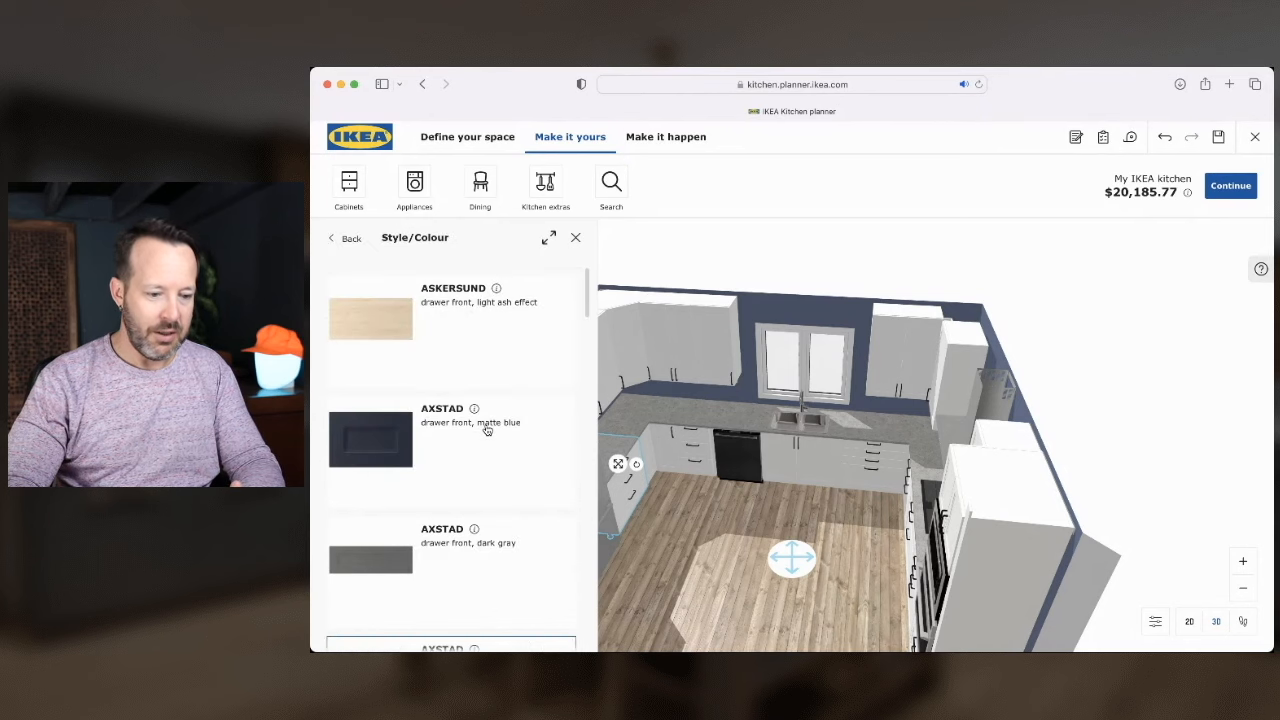
scroll(507, 350, down, 1)
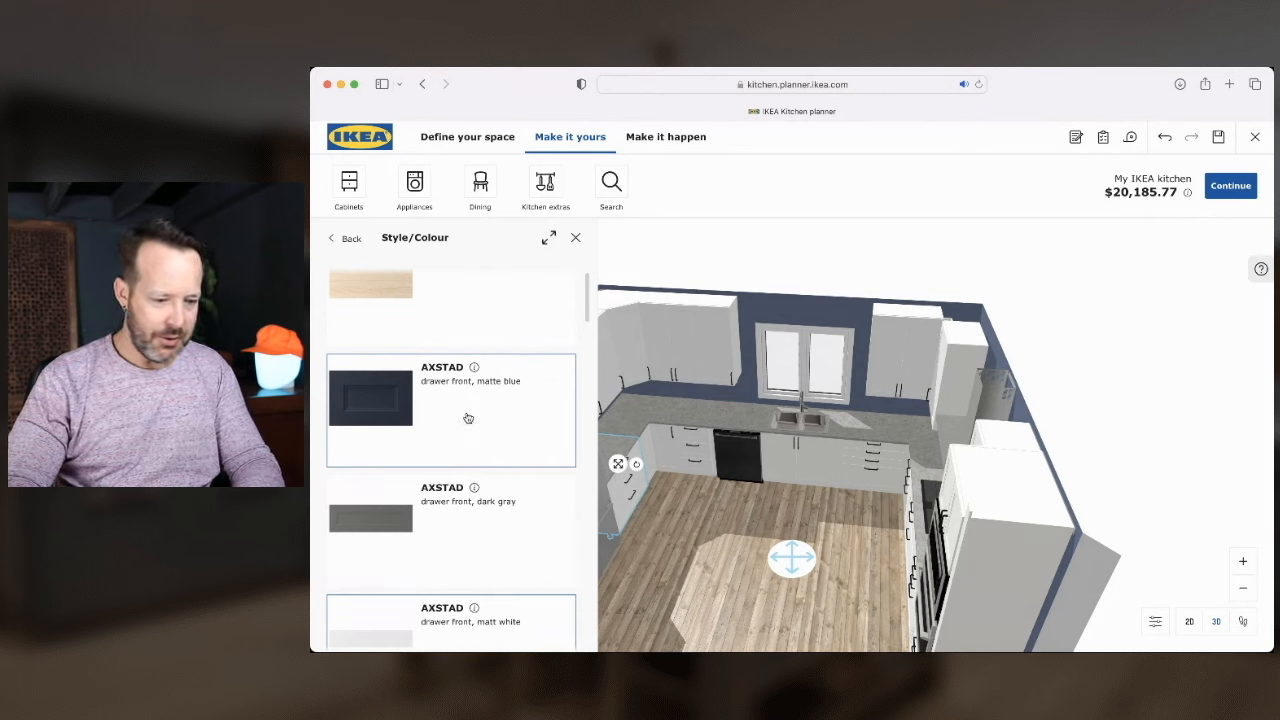
scroll(447, 419, down, 1)
click(437, 481)
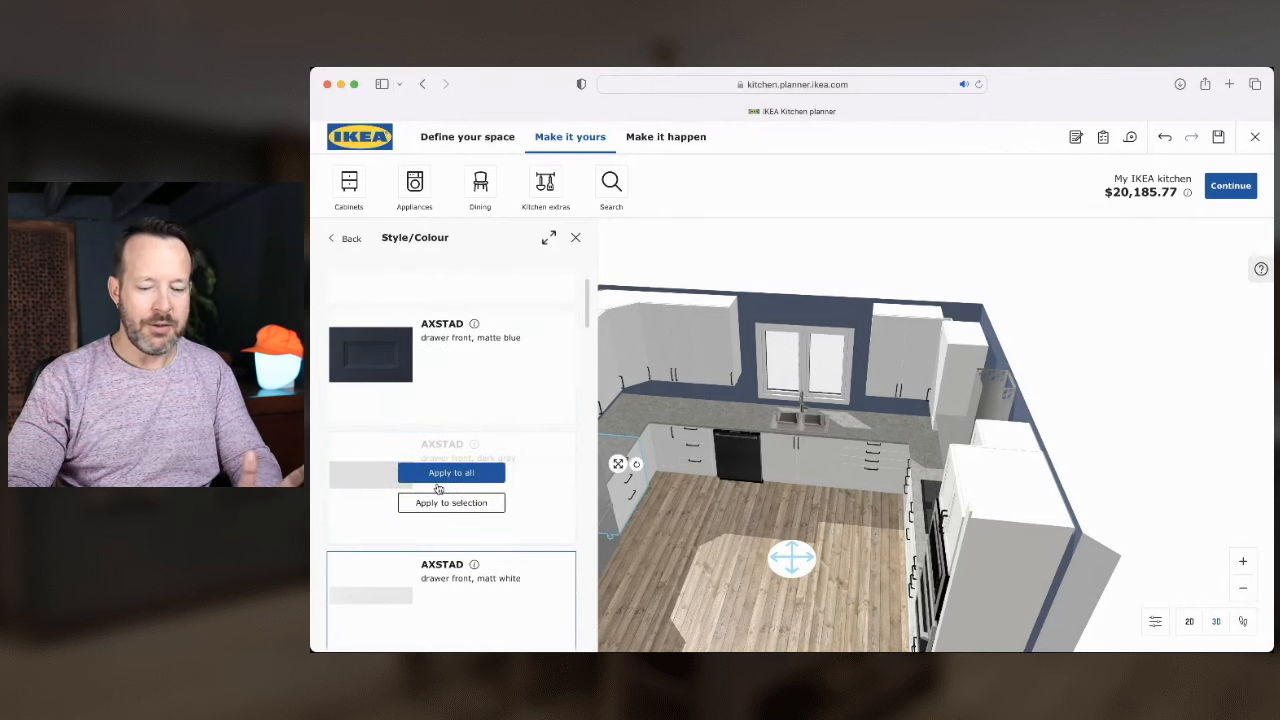
click(447, 473)
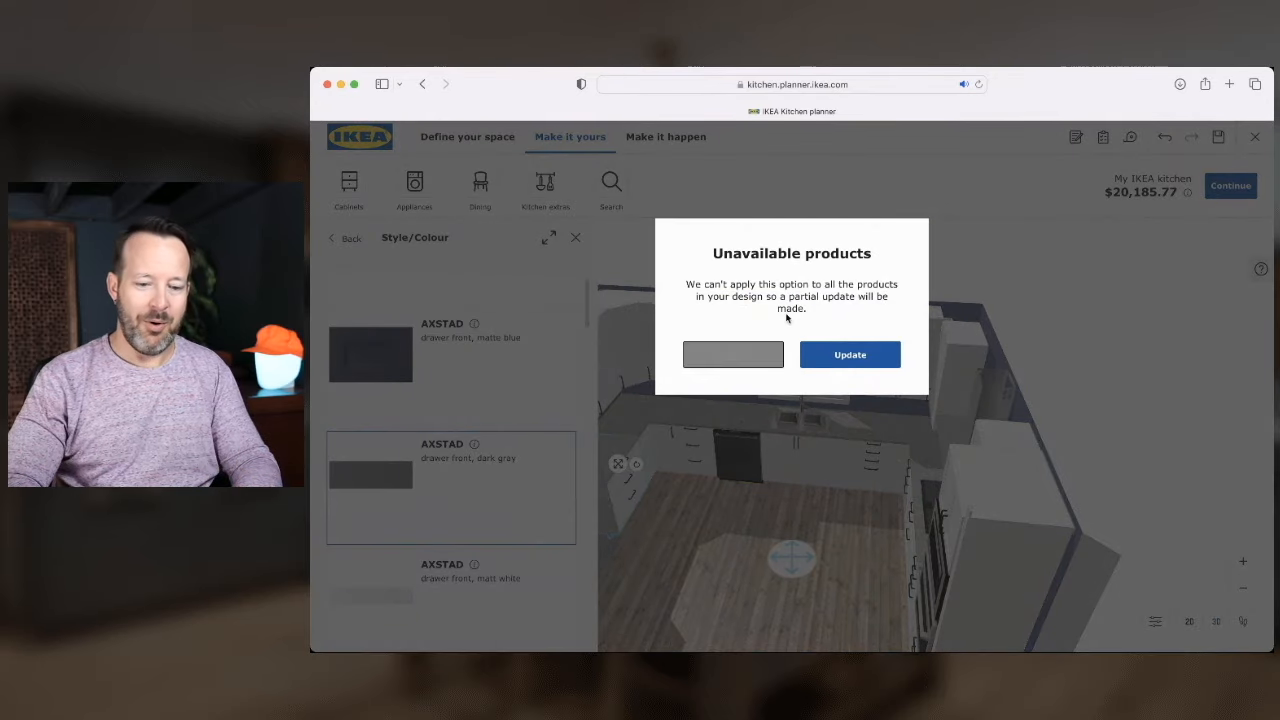
click(757, 369)
Apply the ENKÖPING brown walnut effect front to all cabinets and look over the sink wall
scroll(433, 468, down, 10)
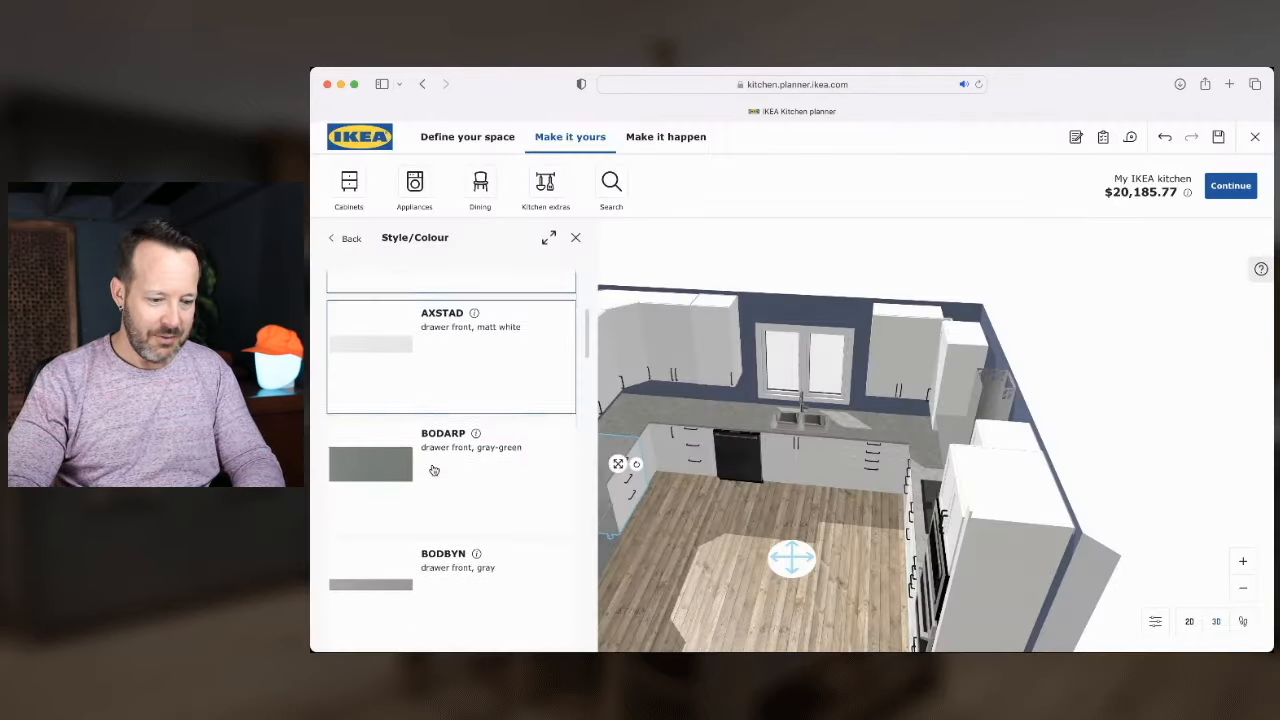
scroll(434, 470, down, 2)
click(446, 503)
click(446, 506)
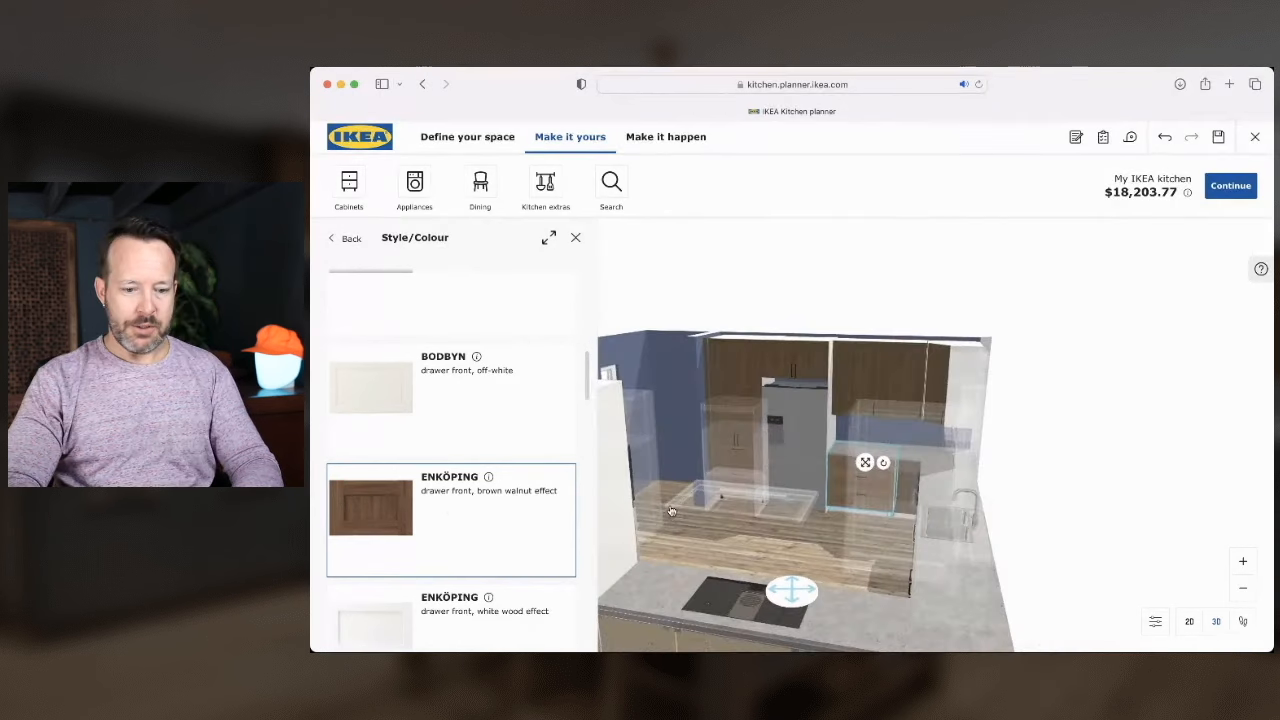
drag(628, 500, 791, 502)
scroll(791, 502, up, 5)
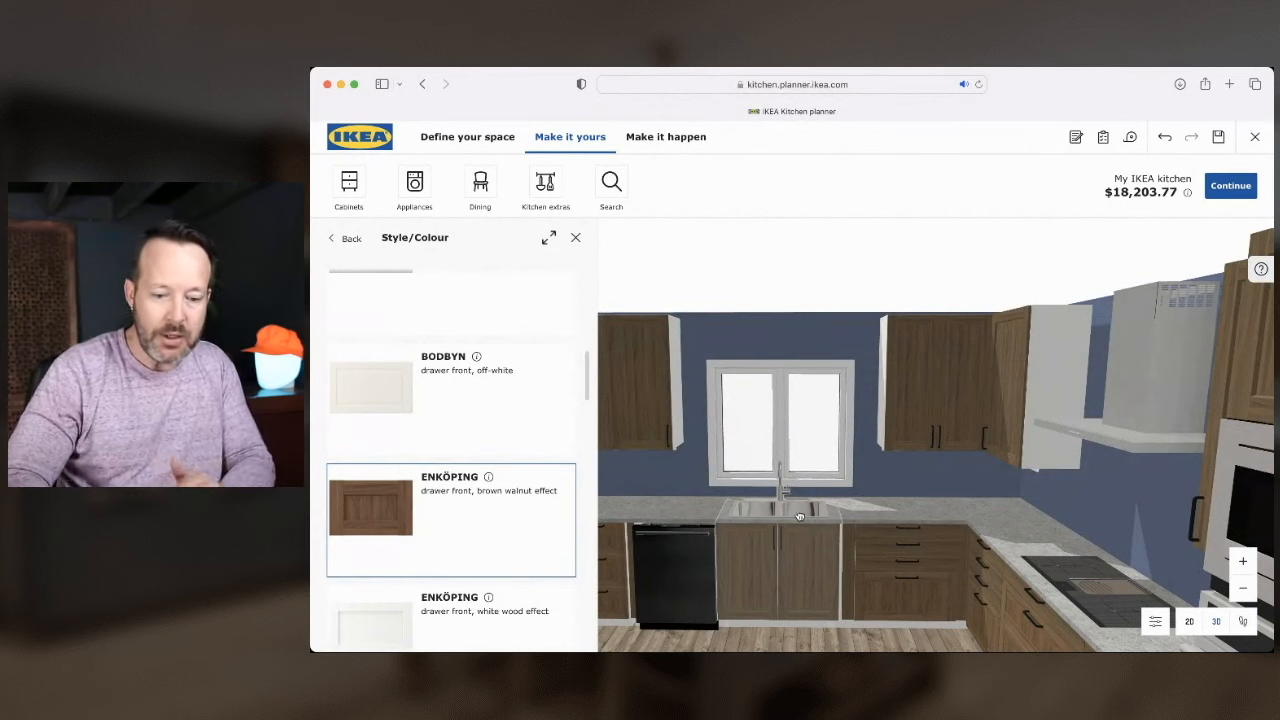
click(575, 239)
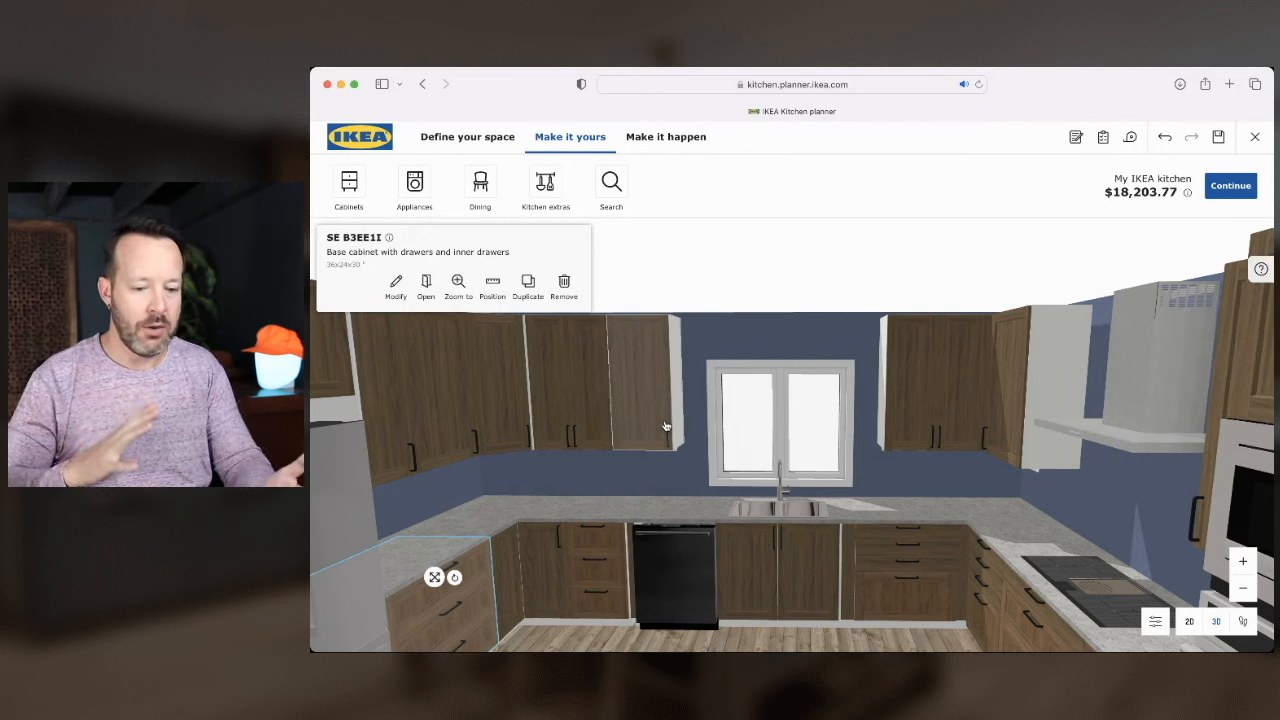
Add an ENKÖPING brown walnut effect right cover panel to only the 18x15x40 wall cabinet left of the window
click(665, 426)
click(395, 285)
scroll(446, 498, down, 3)
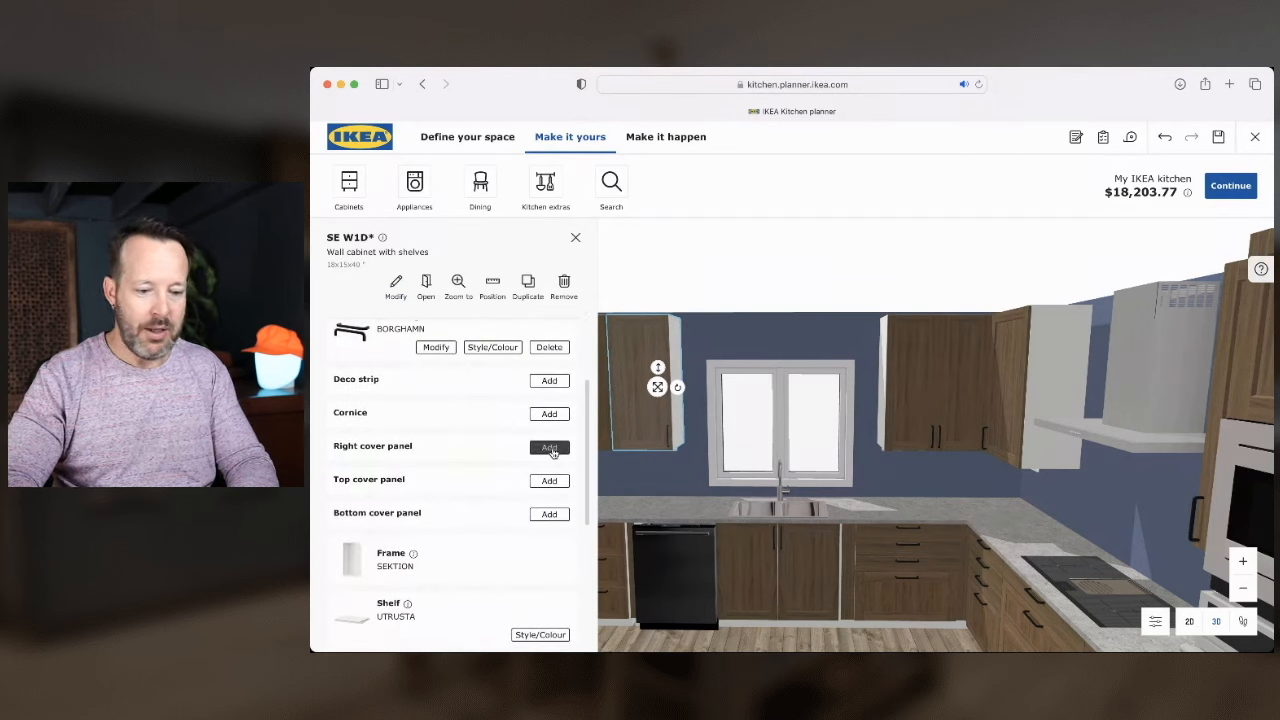
click(550, 448)
scroll(508, 425, down, 3)
scroll(510, 427, down, 3)
scroll(510, 427, up, 2)
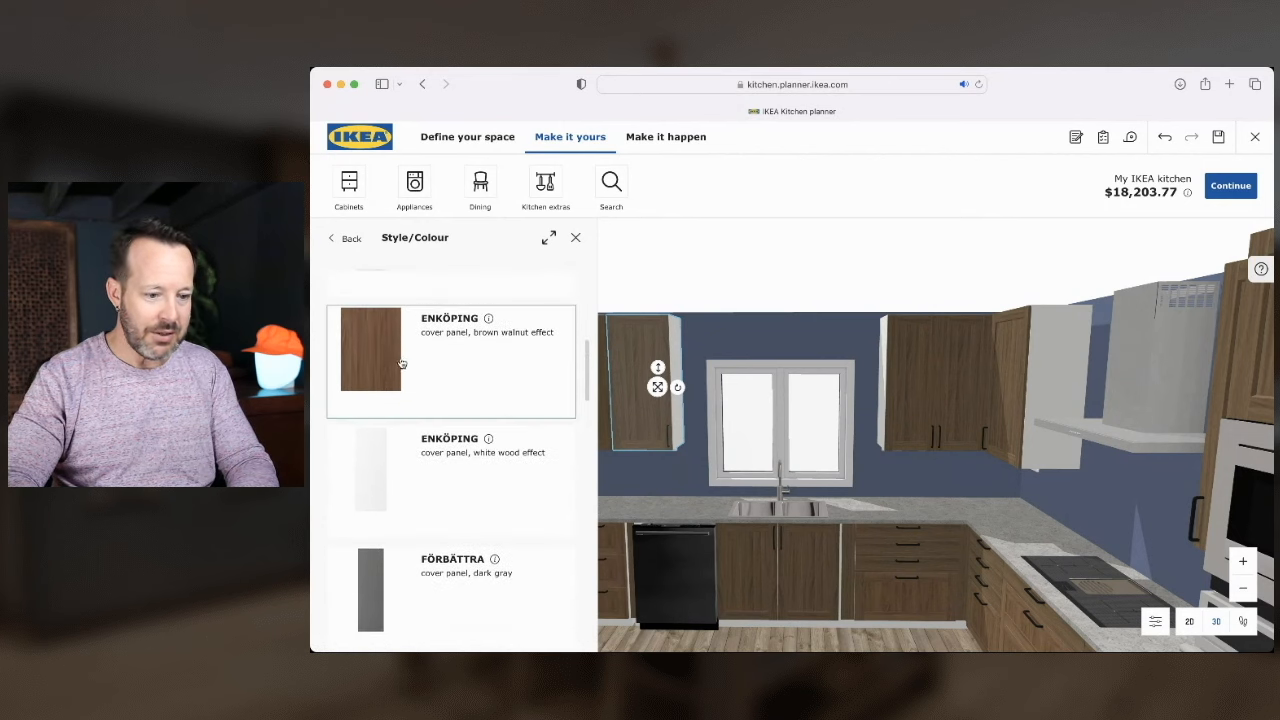
click(436, 337)
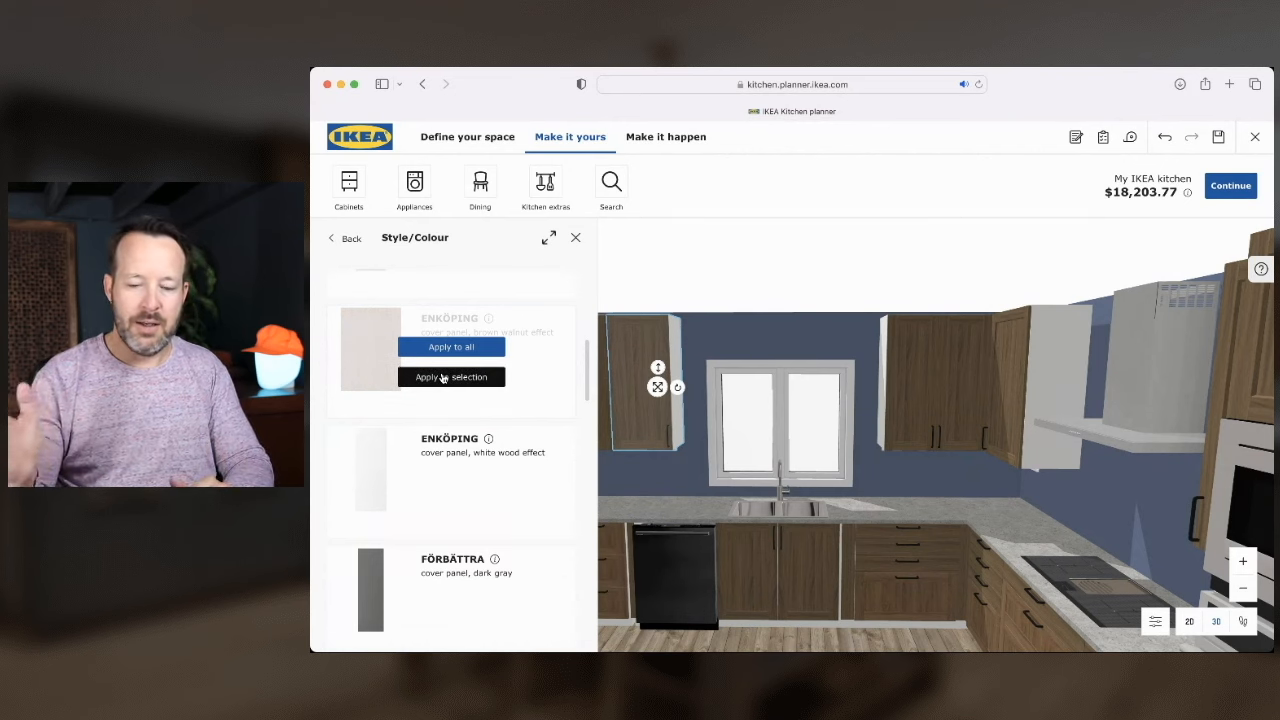
click(443, 377)
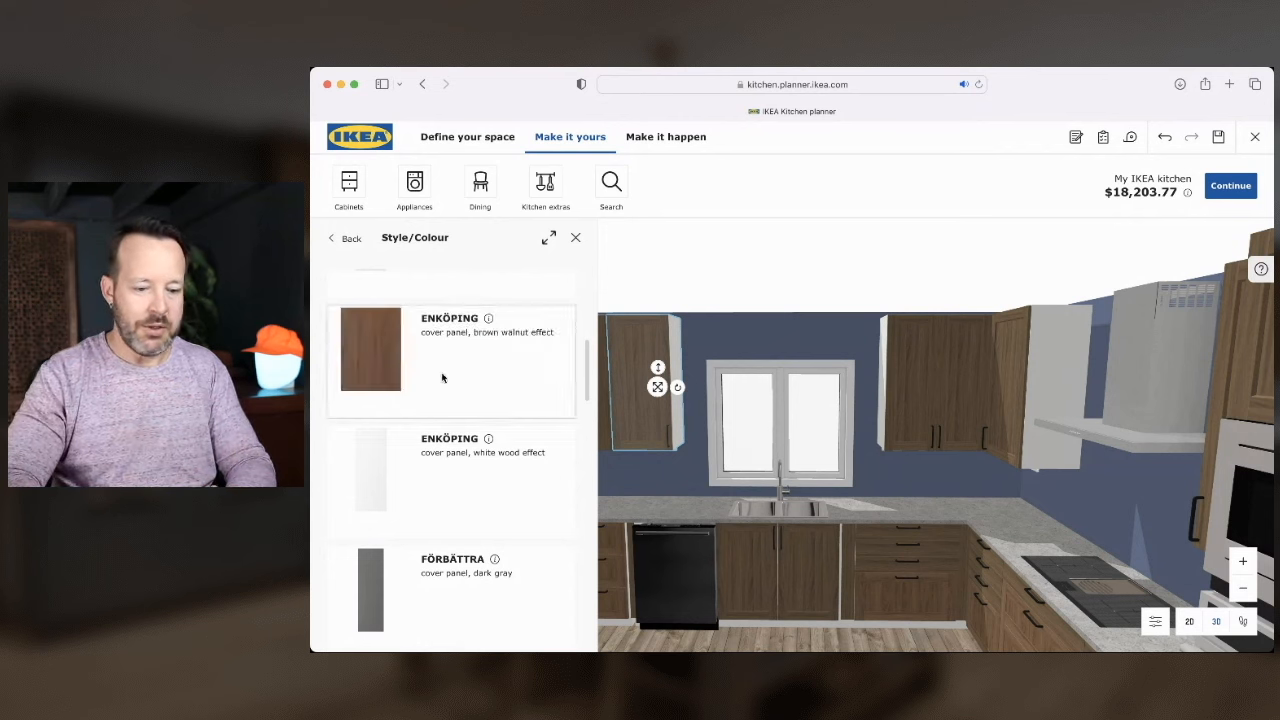
Add an ENKÖPING brown walnut effect left cover panel to only the 30x15x40 wall cabinet right of the window
click(935, 385)
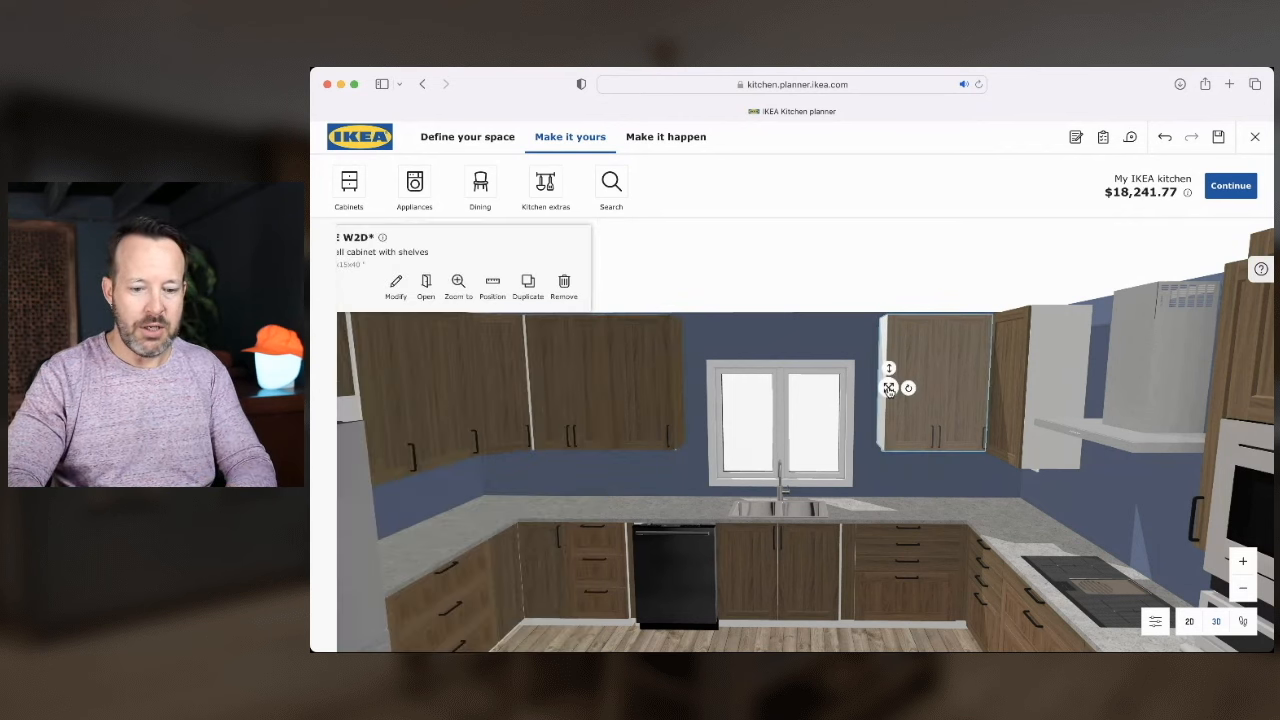
click(396, 283)
scroll(477, 446, down, 3)
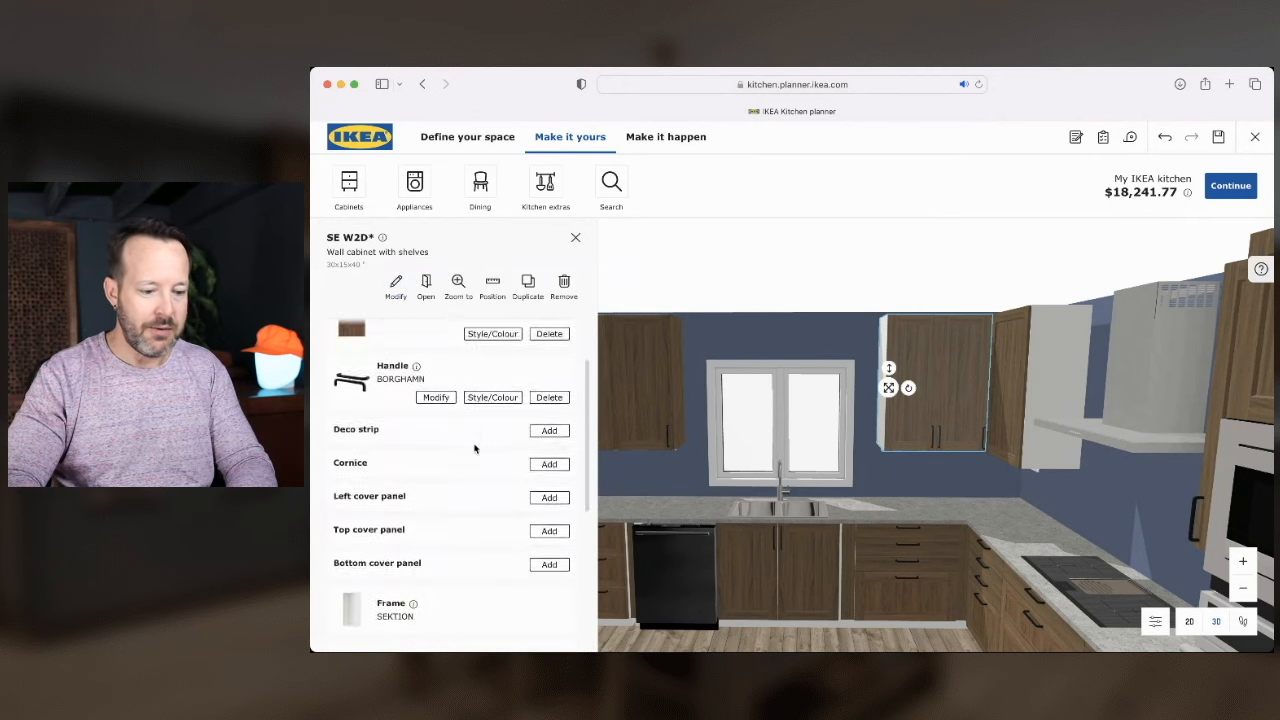
click(551, 485)
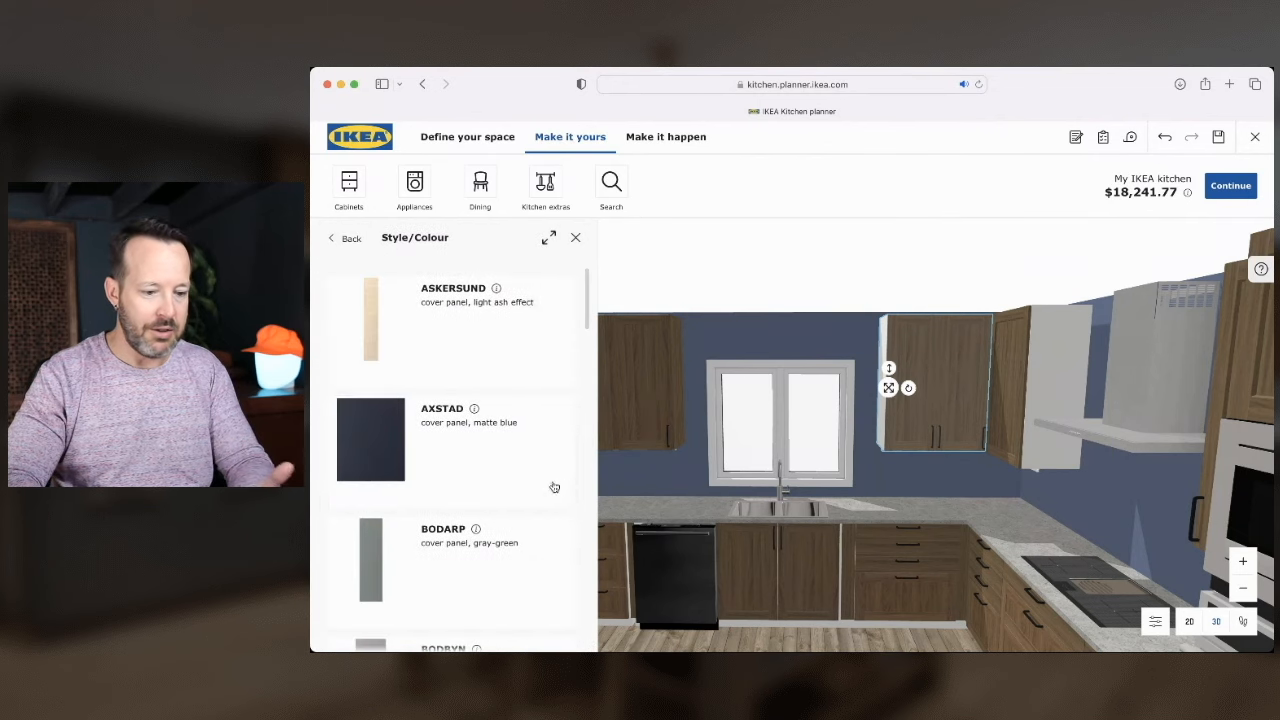
scroll(470, 515, down, 5)
click(434, 491)
click(457, 525)
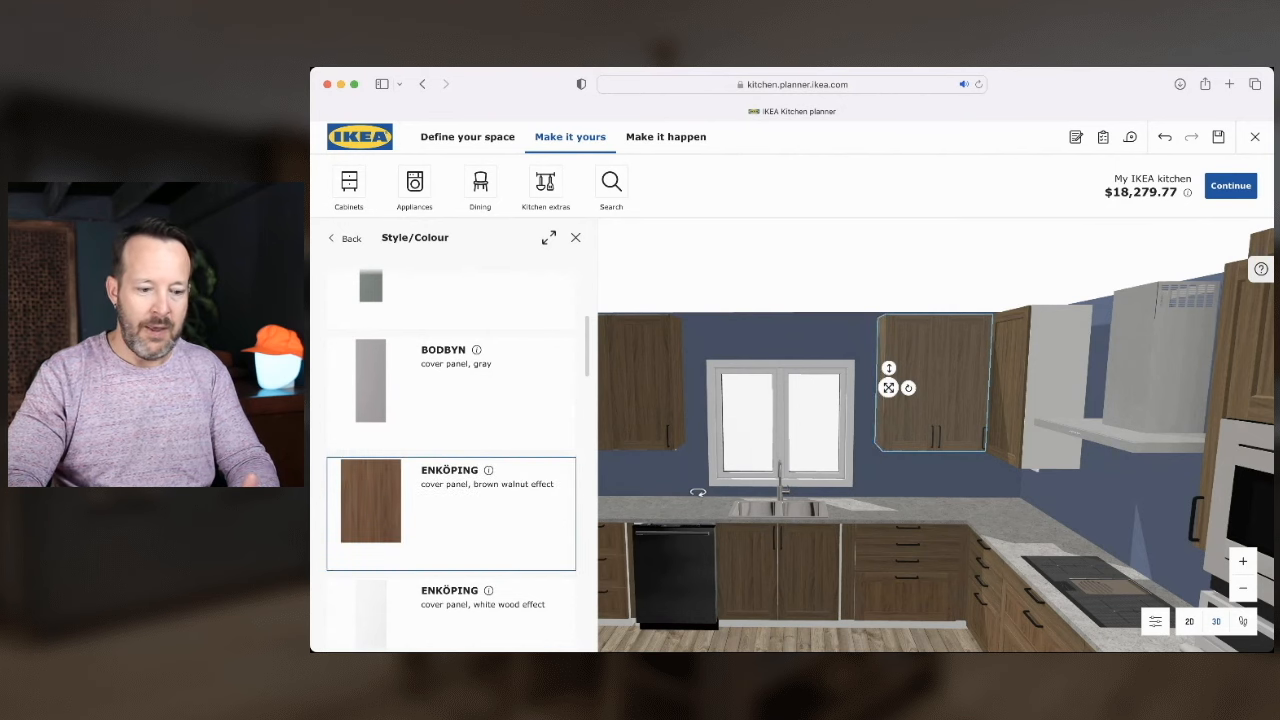
Add an ENKÖPING brown walnut effect right cover panel to only the 24x15x40 wall cabinet between the corner and the range hood
drag(848, 436, 906, 437)
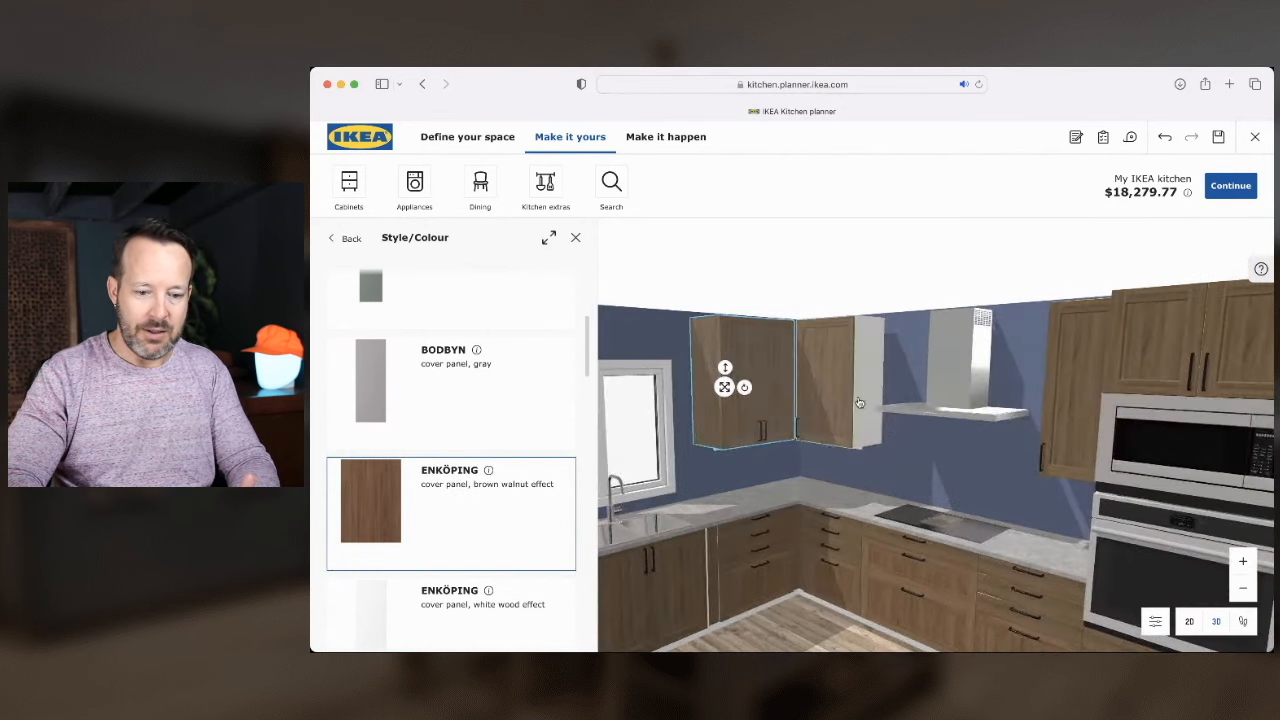
click(830, 438)
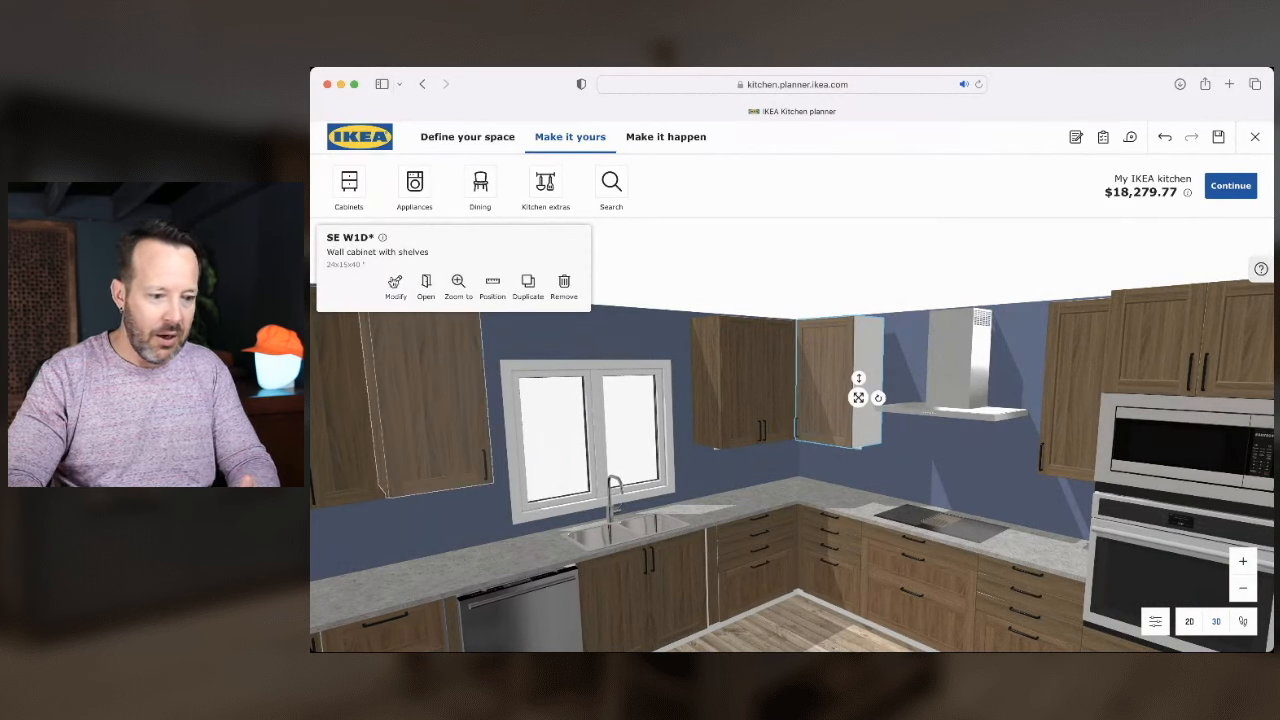
click(395, 283)
click(436, 488)
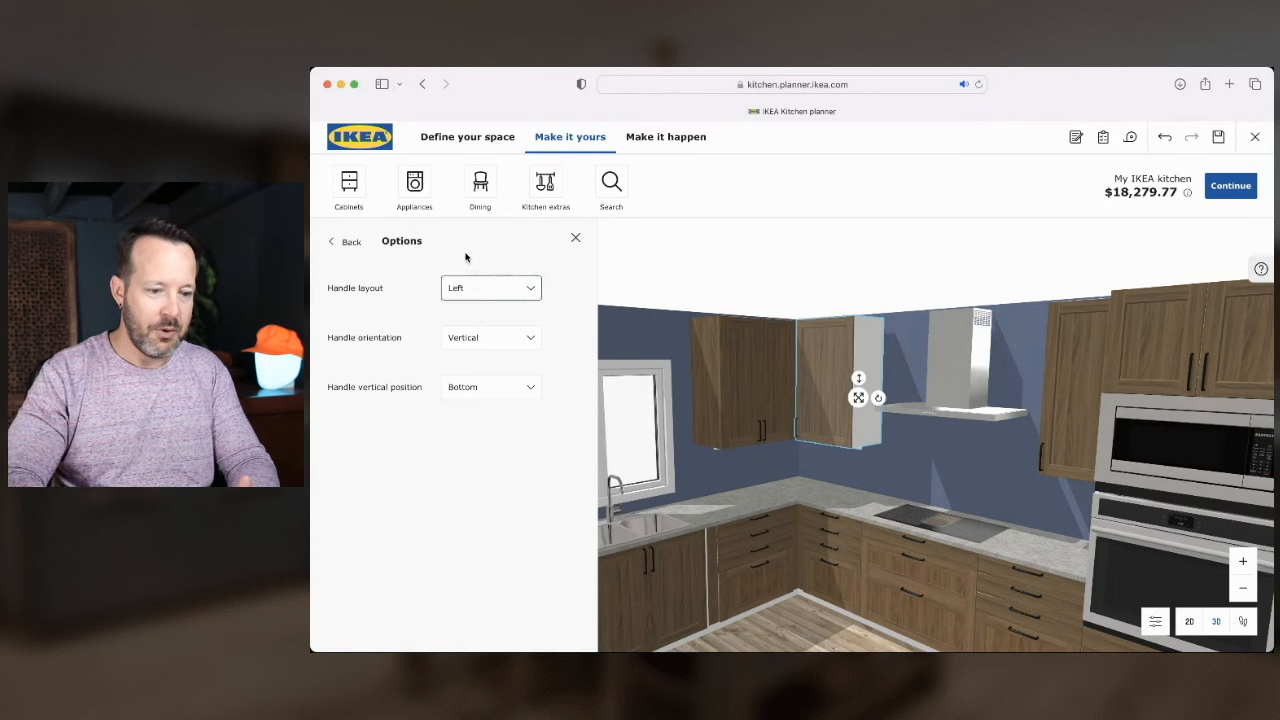
click(341, 243)
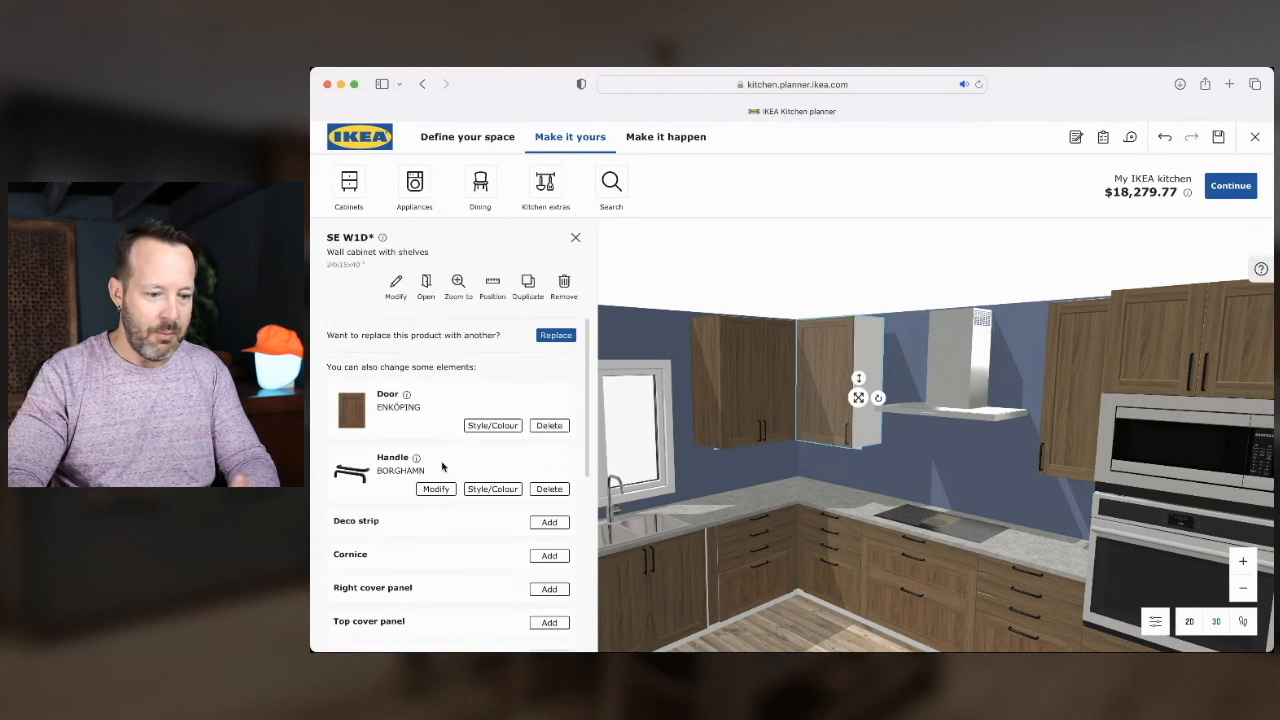
scroll(517, 530, down, 2)
click(547, 520)
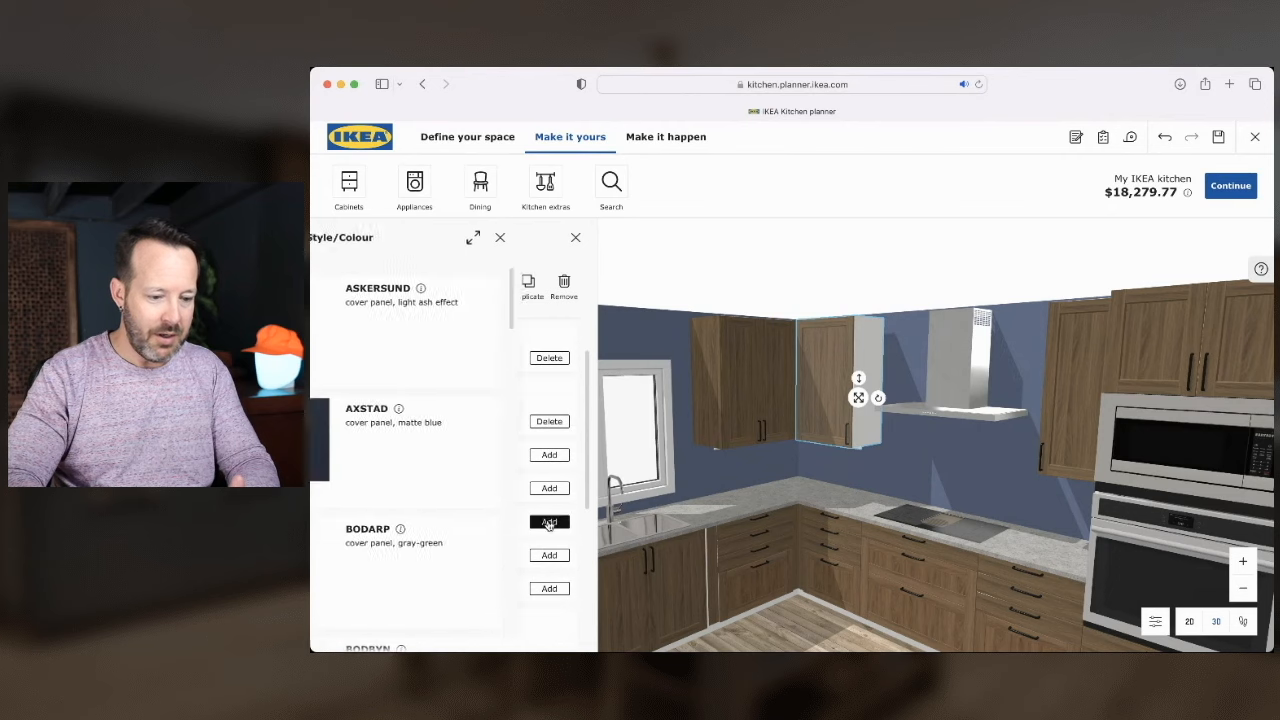
scroll(540, 520, down, 3)
scroll(522, 507, down, 2)
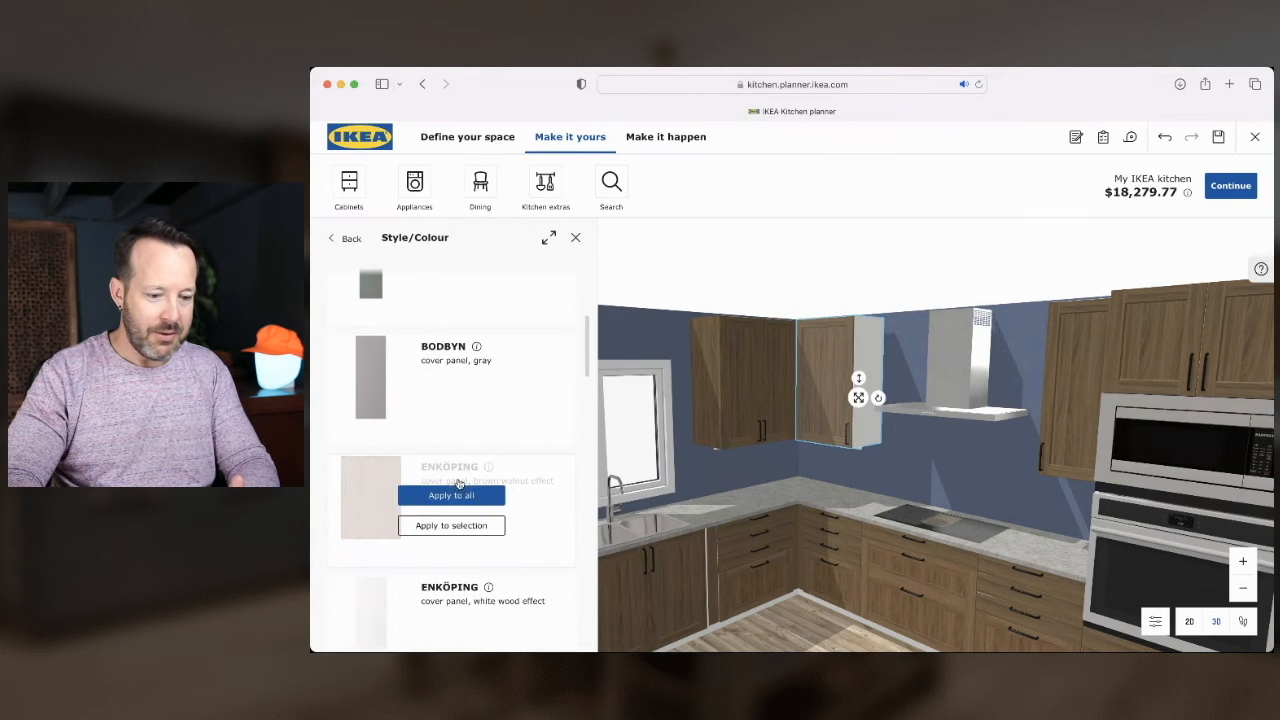
click(445, 531)
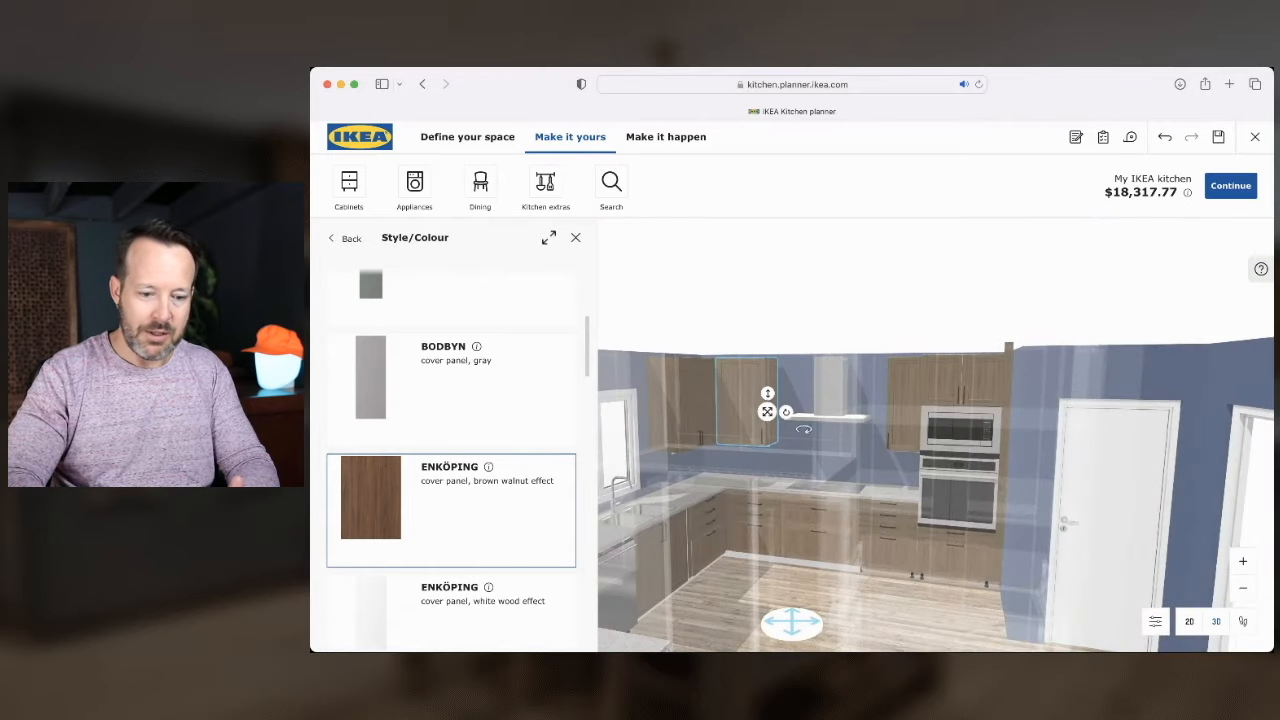
Add an ENKÖPING brown walnut effect left cover panel to only the narrow wall cabinet between the range hood and the oven cabinet
drag(804, 429, 870, 426)
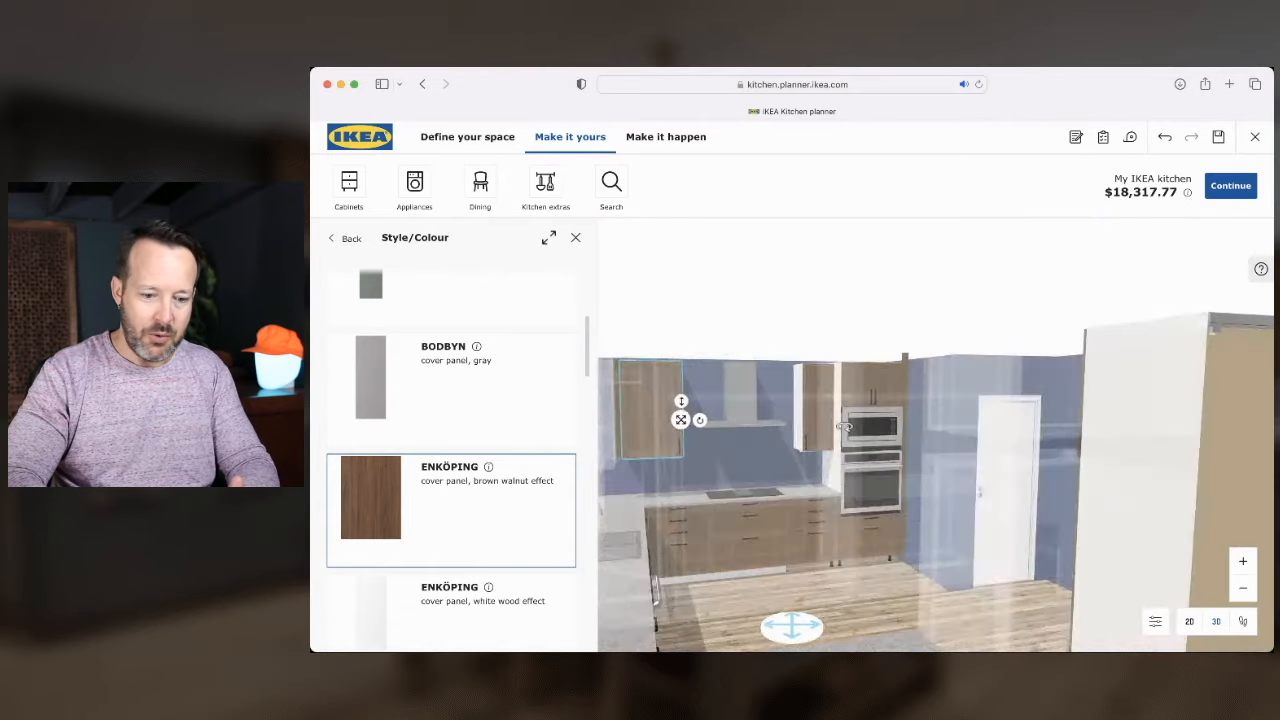
click(807, 420)
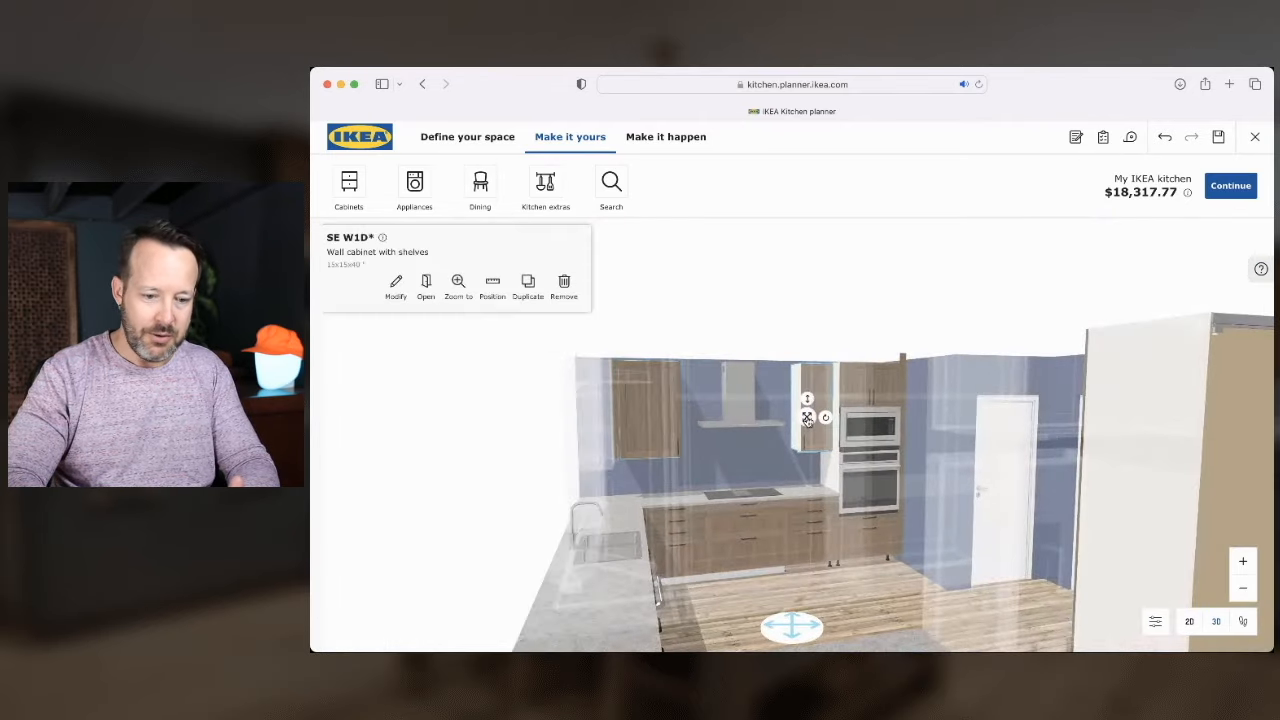
click(395, 284)
scroll(453, 499, down, 2)
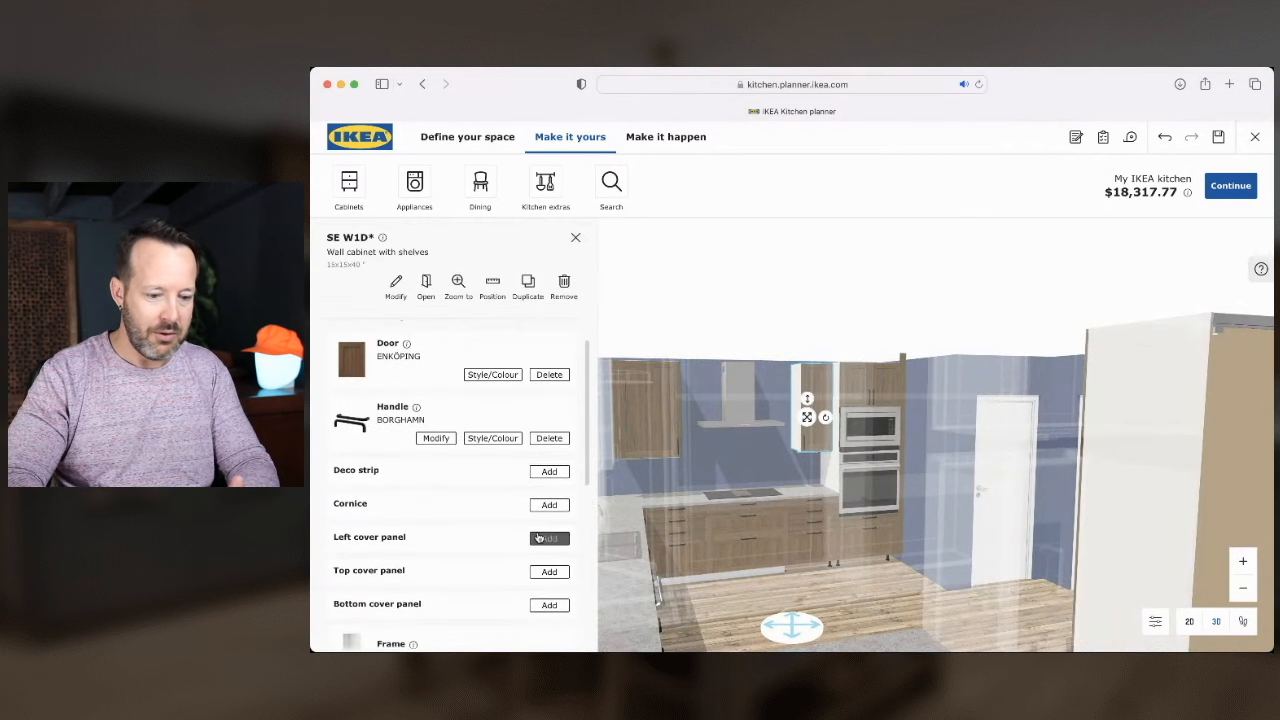
click(549, 538)
scroll(537, 537, down, 5)
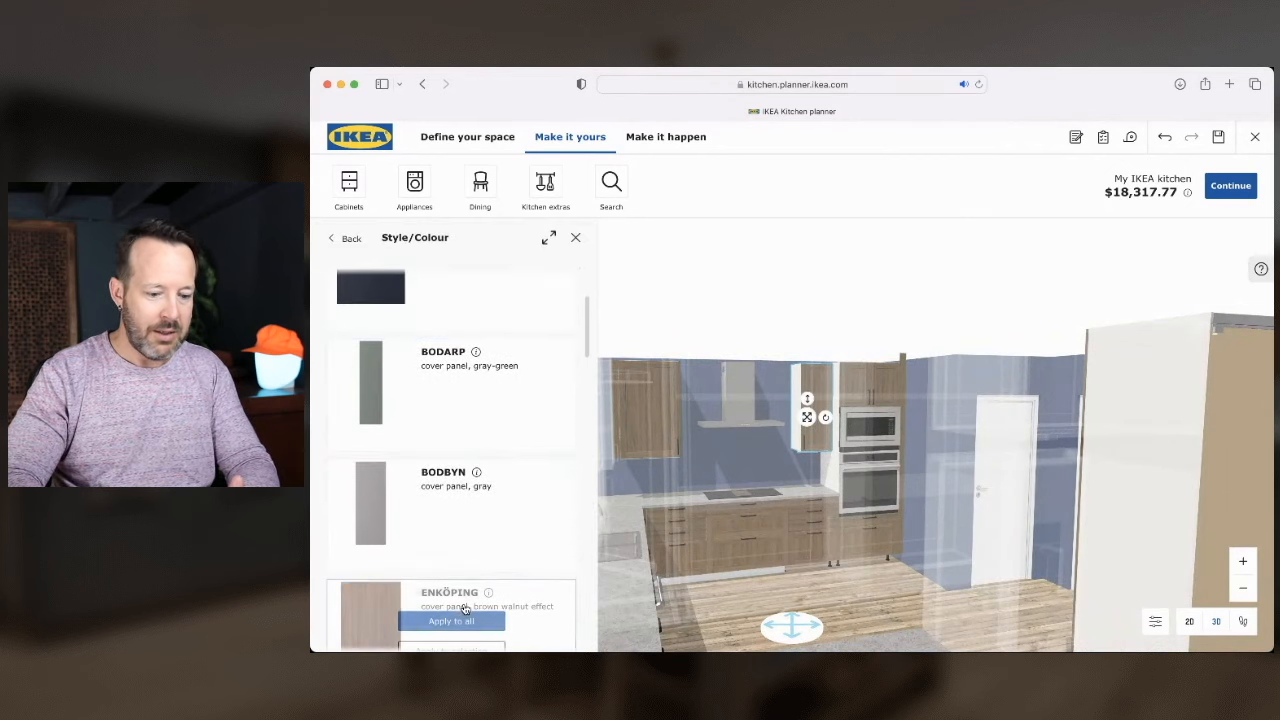
scroll(460, 590, down, 2)
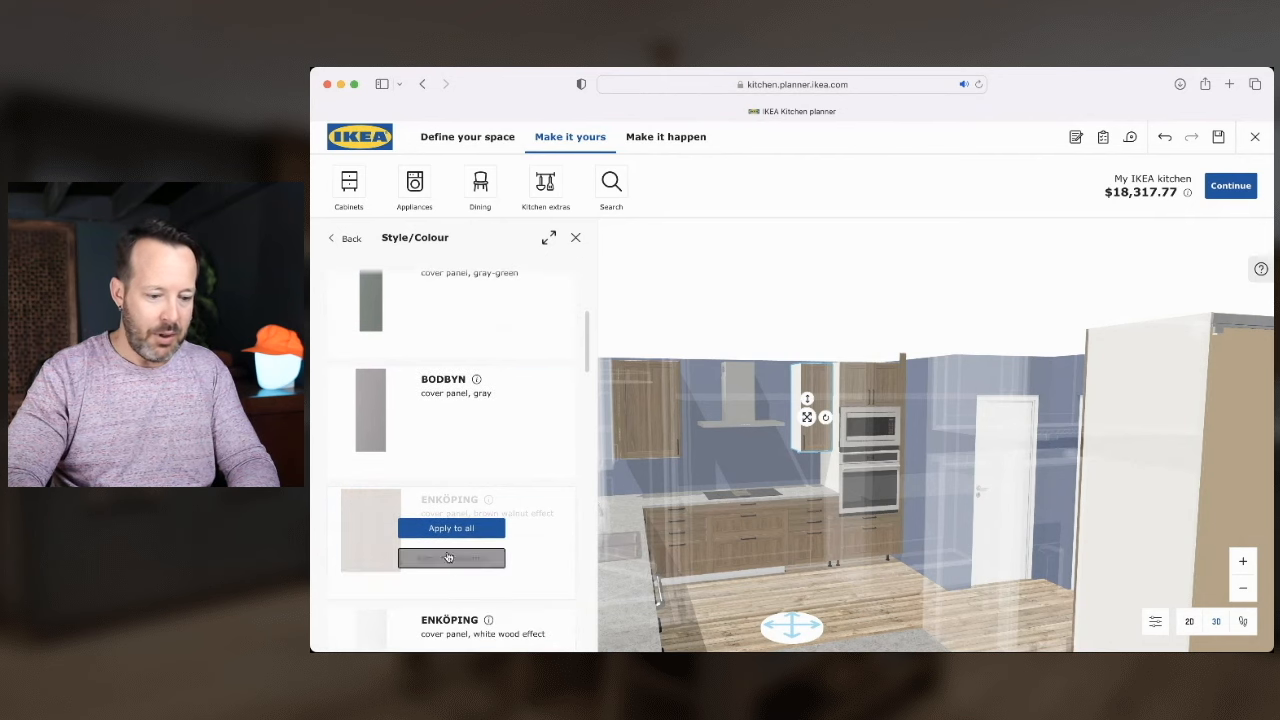
click(448, 557)
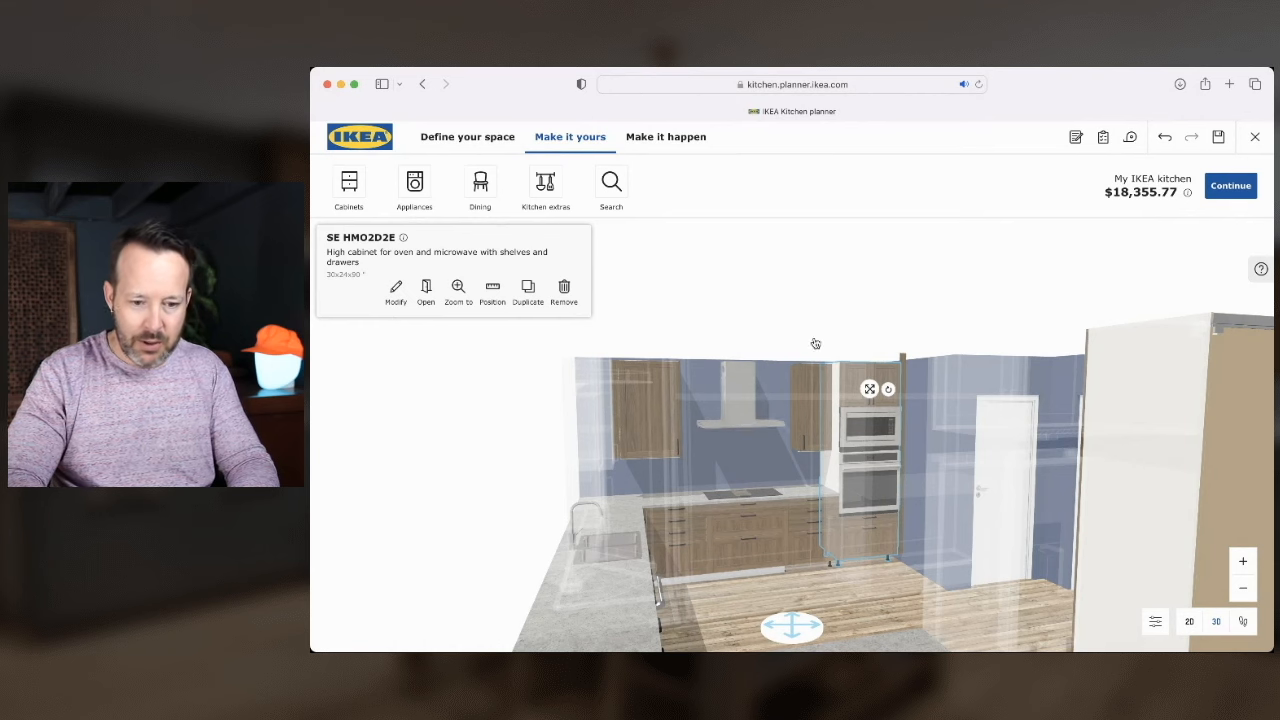
Add an ENKÖPING brown walnut effect left cover panel to the high cabinet for oven and microwave
click(400, 296)
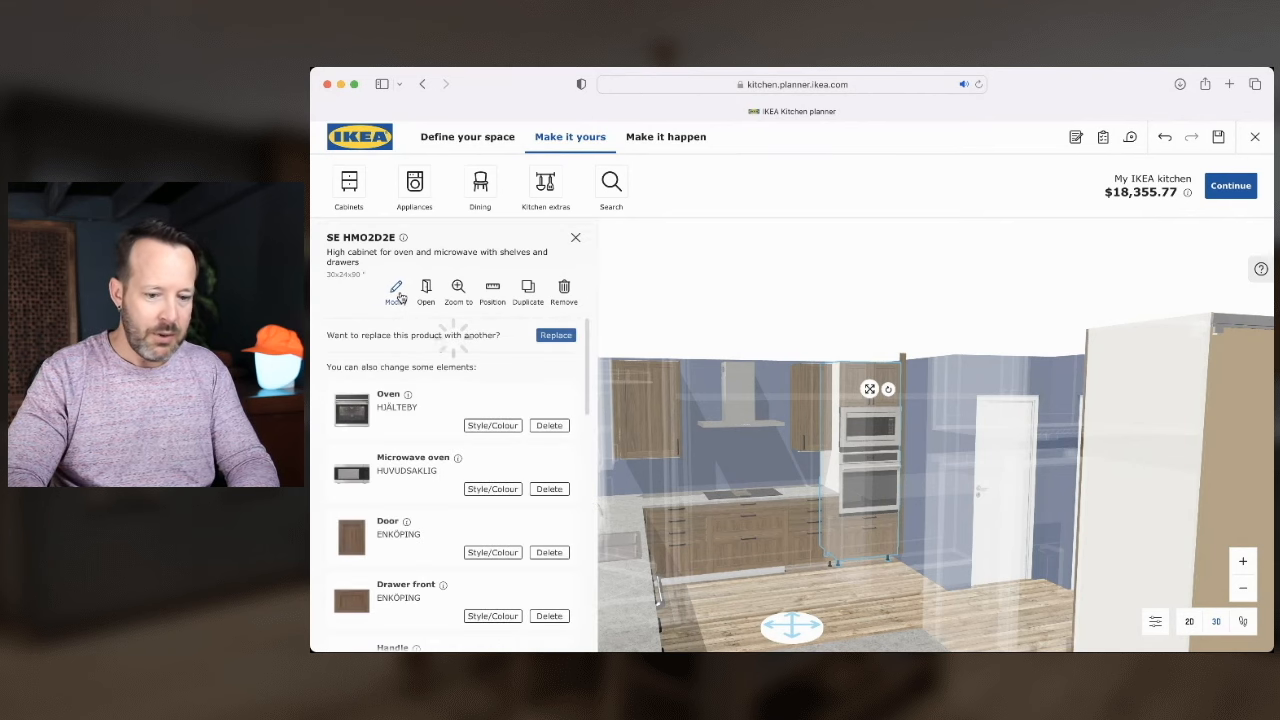
scroll(507, 540, down, 5)
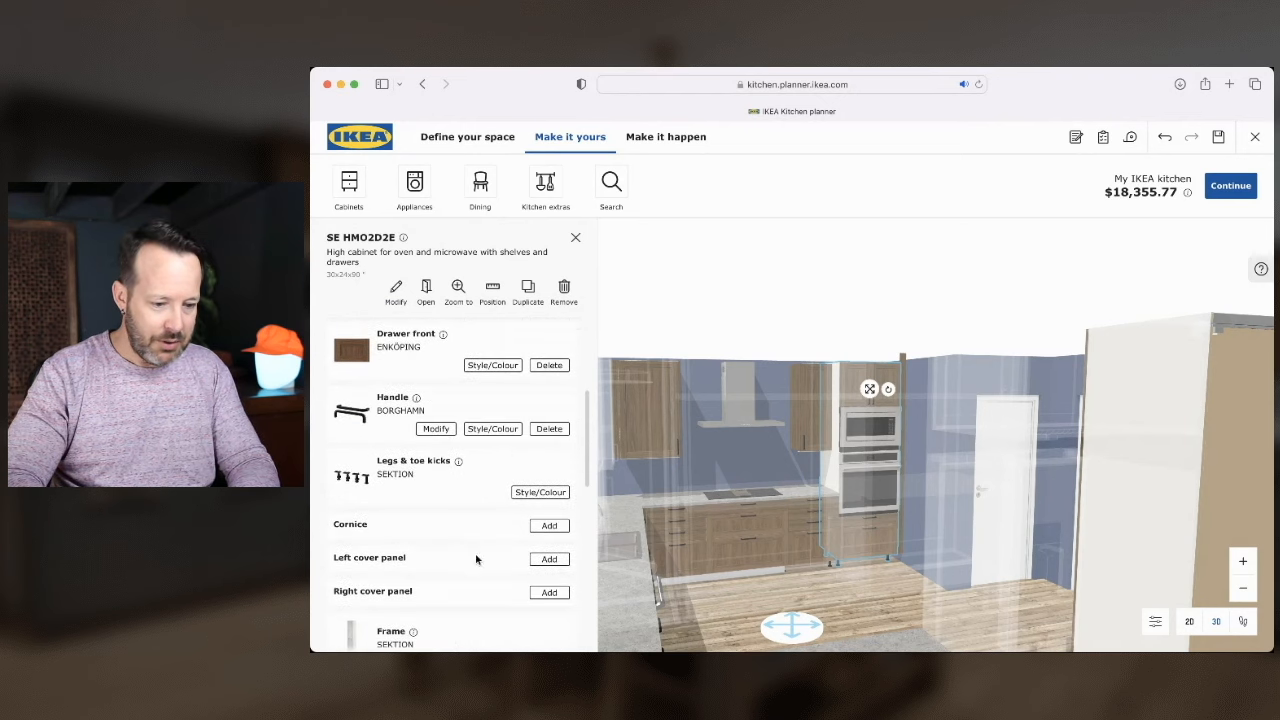
click(566, 560)
scroll(457, 429, down, 5)
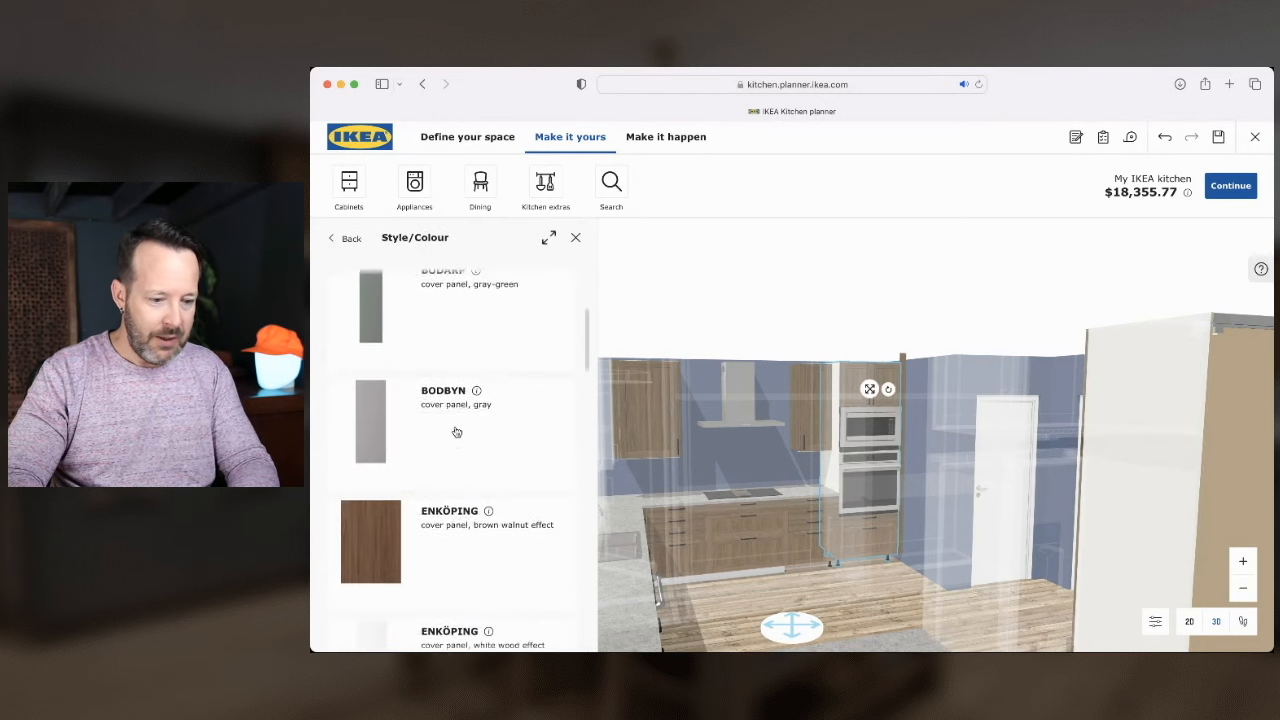
click(455, 500)
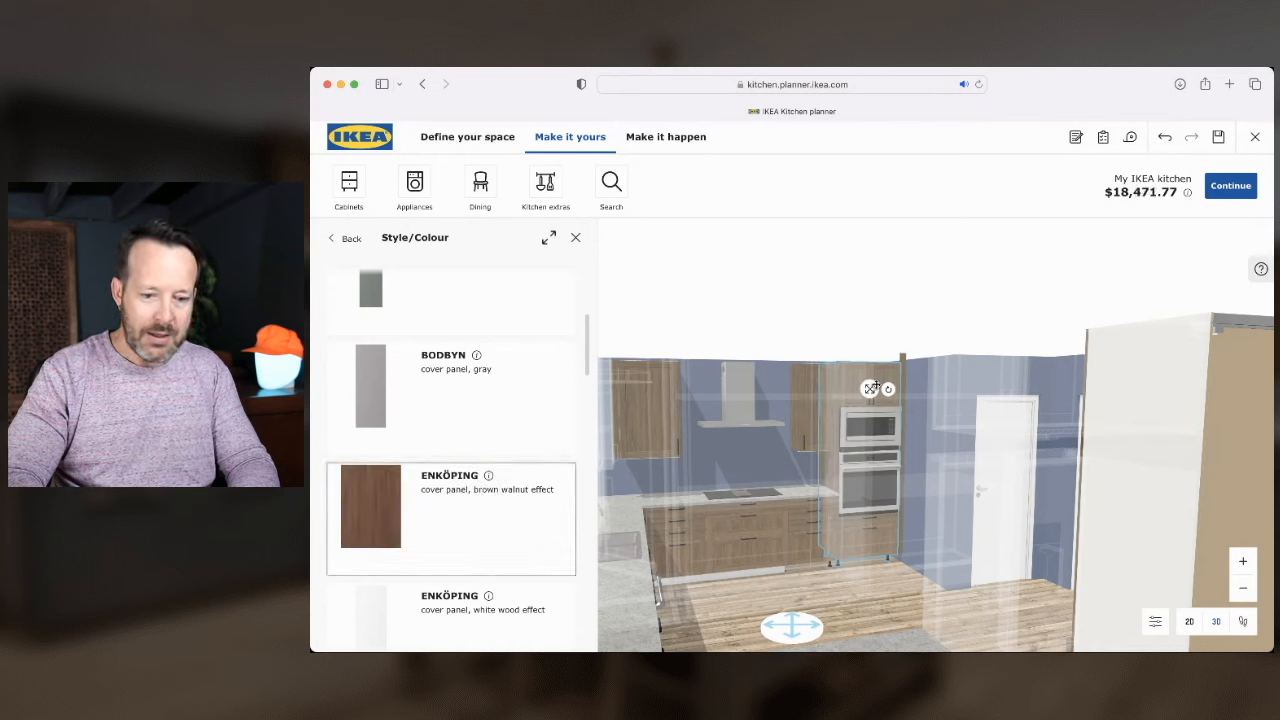
click(331, 238)
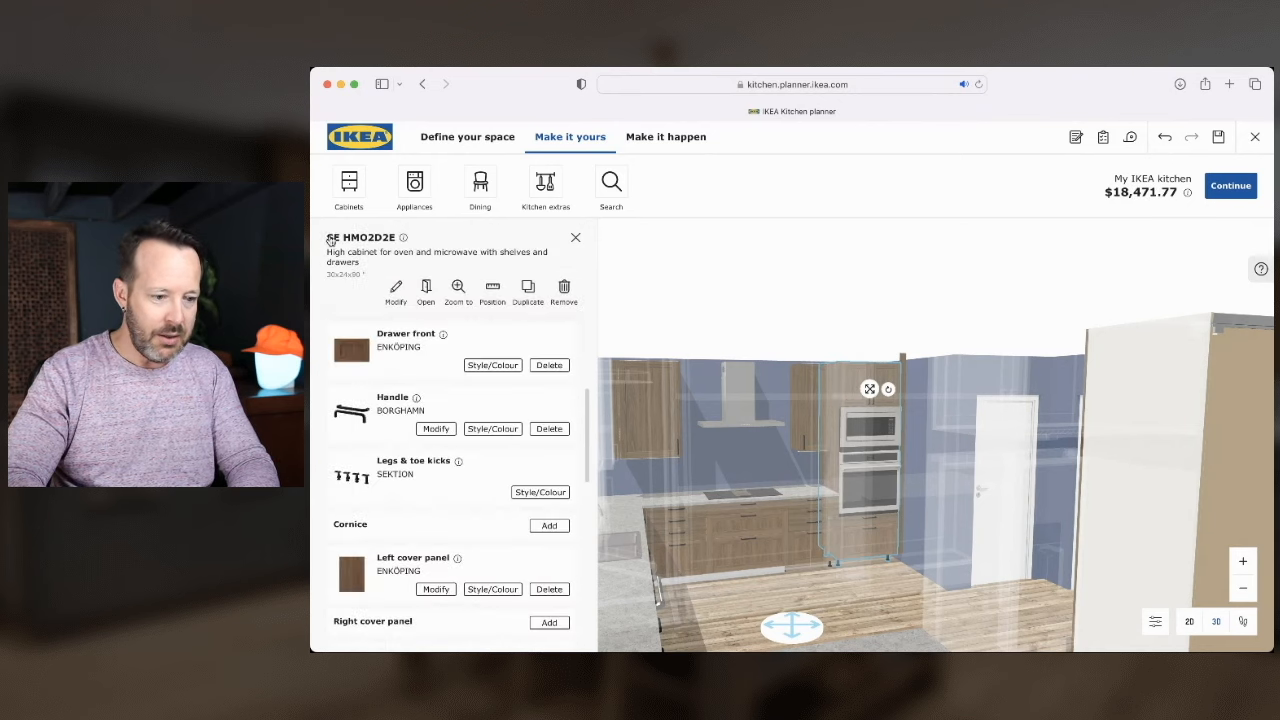
scroll(457, 523, down, 2)
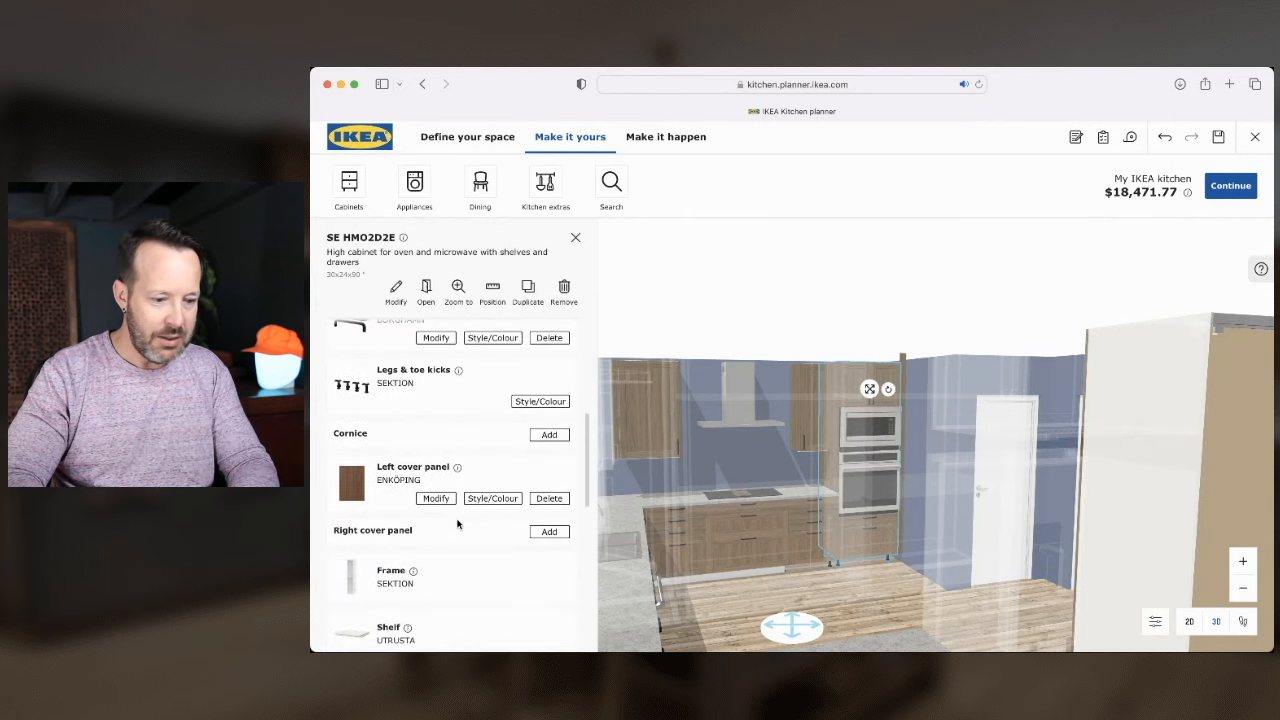
click(574, 239)
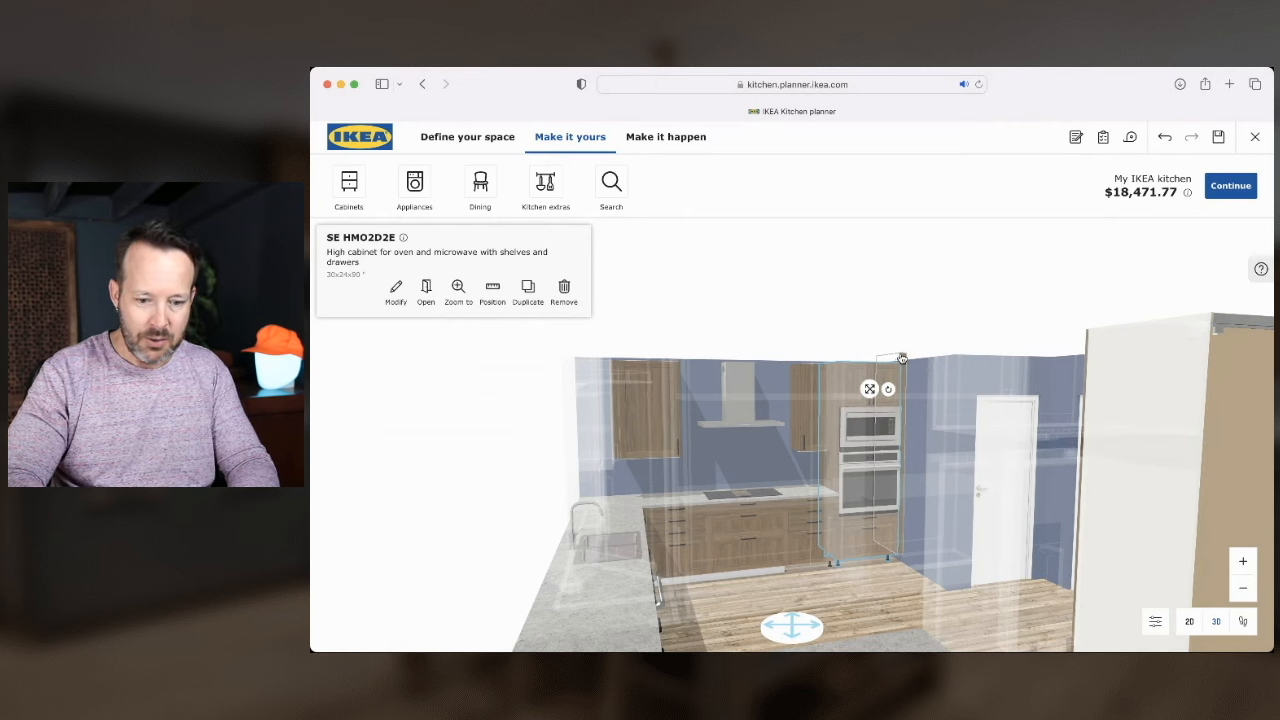
Set the height of the freestanding filler piece beside the oven high cabinet to 90"
click(902, 356)
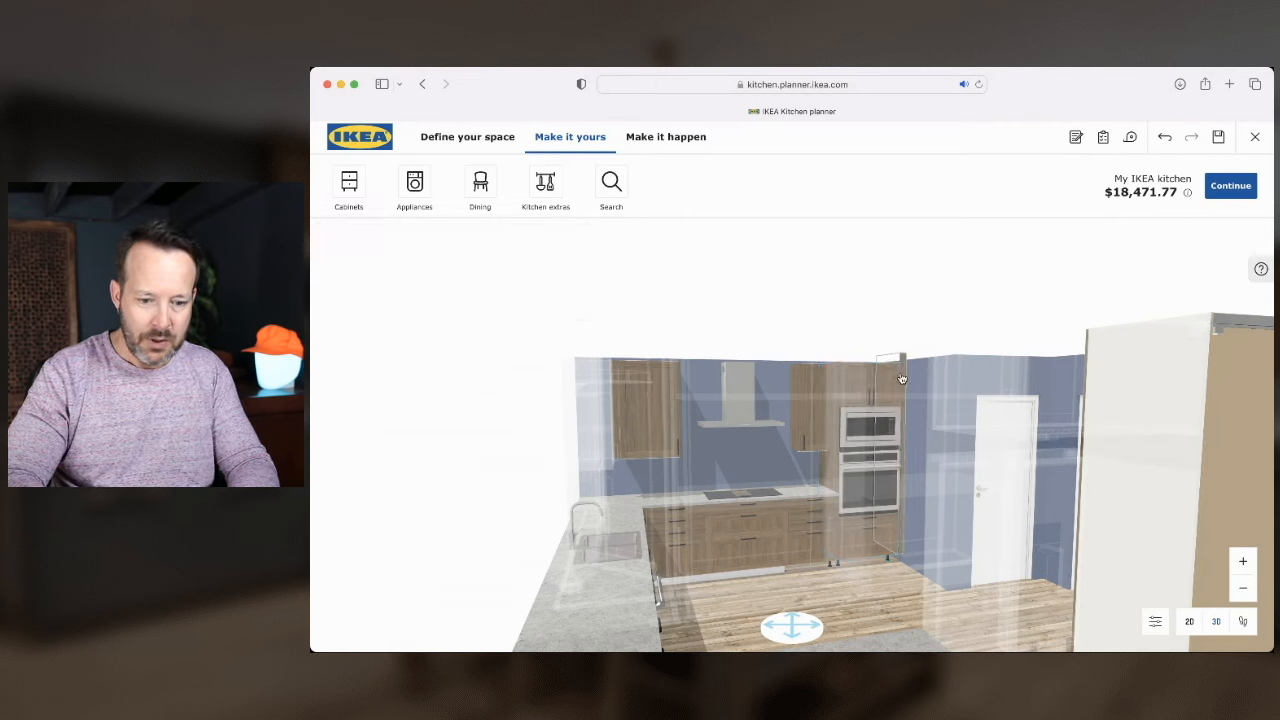
click(901, 376)
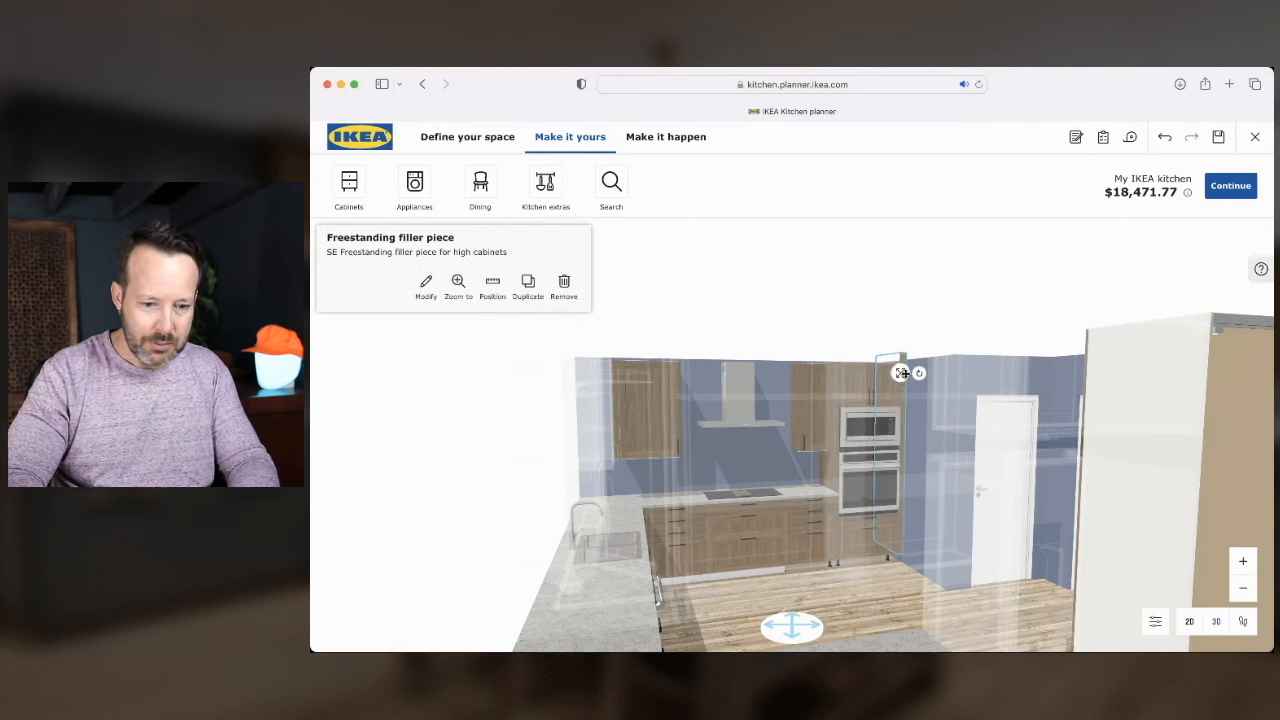
click(426, 284)
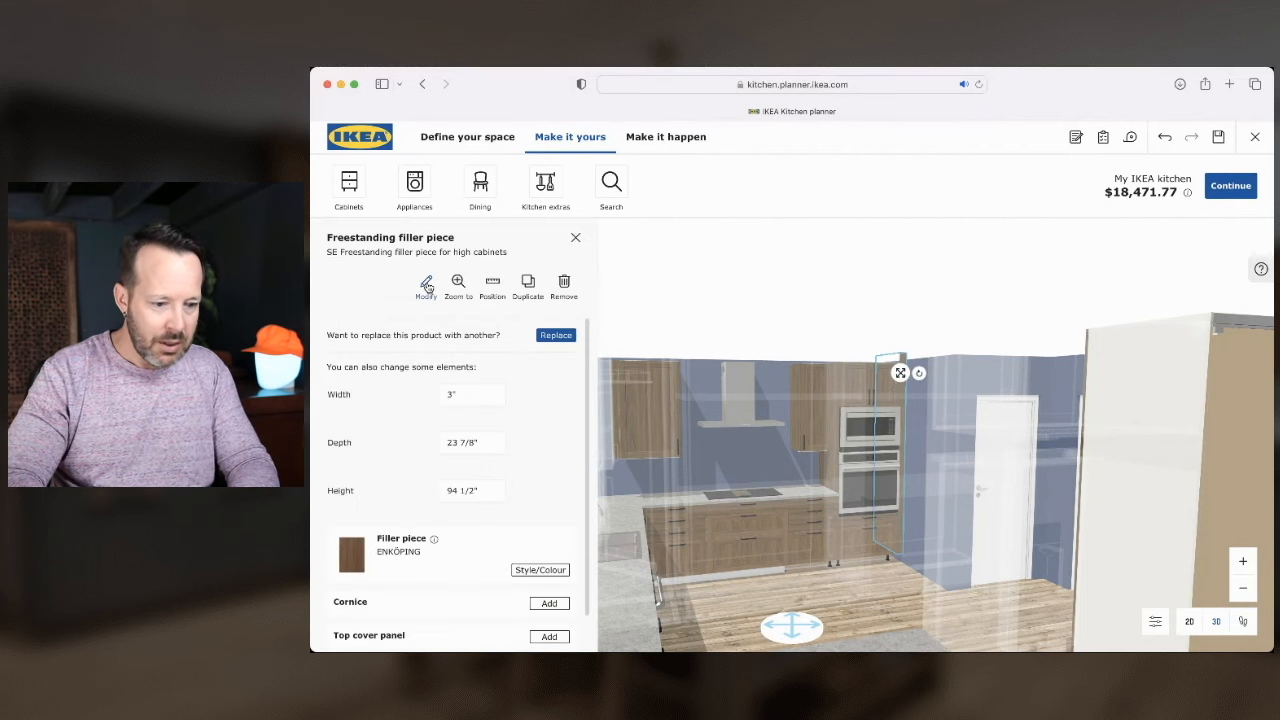
click(576, 242)
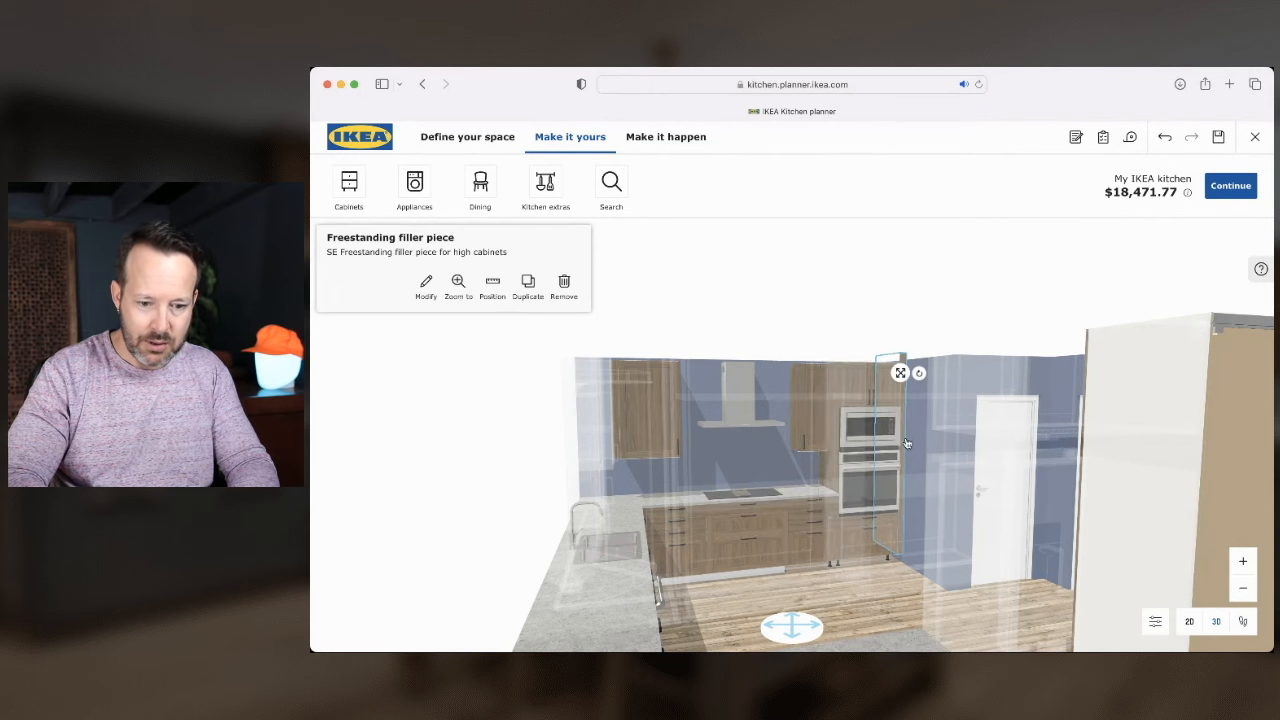
click(425, 285)
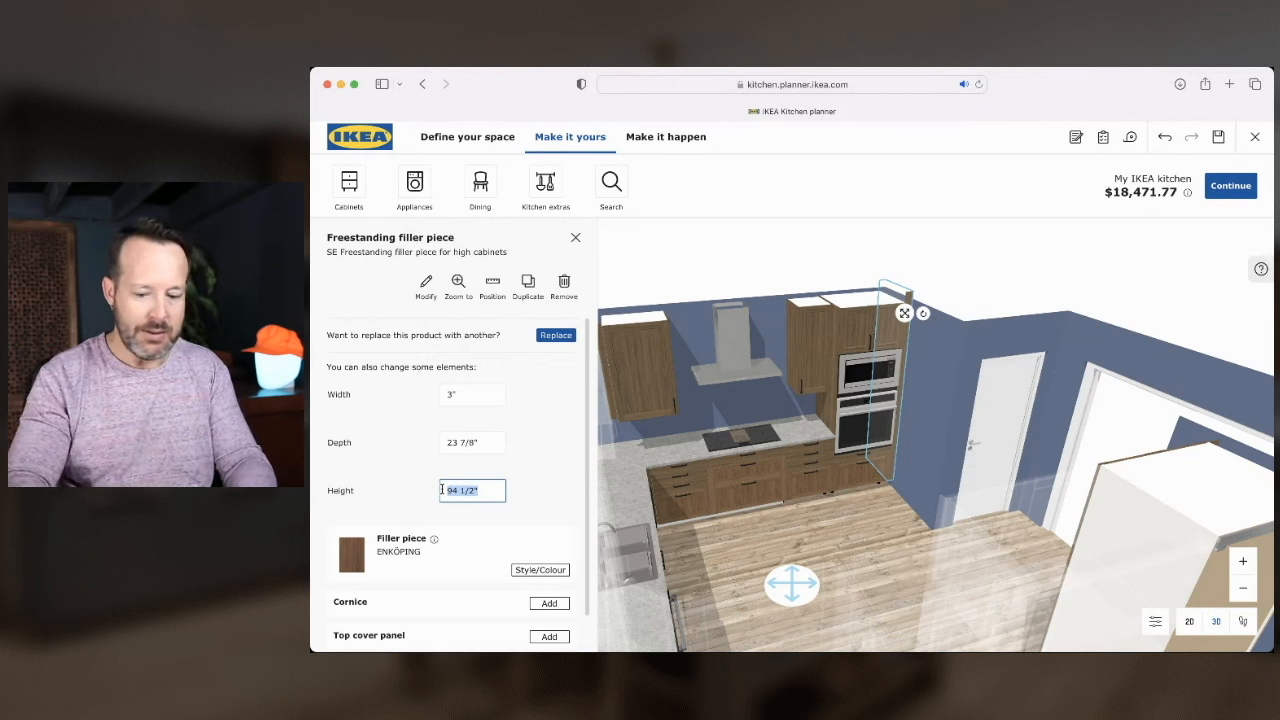
key(Return)
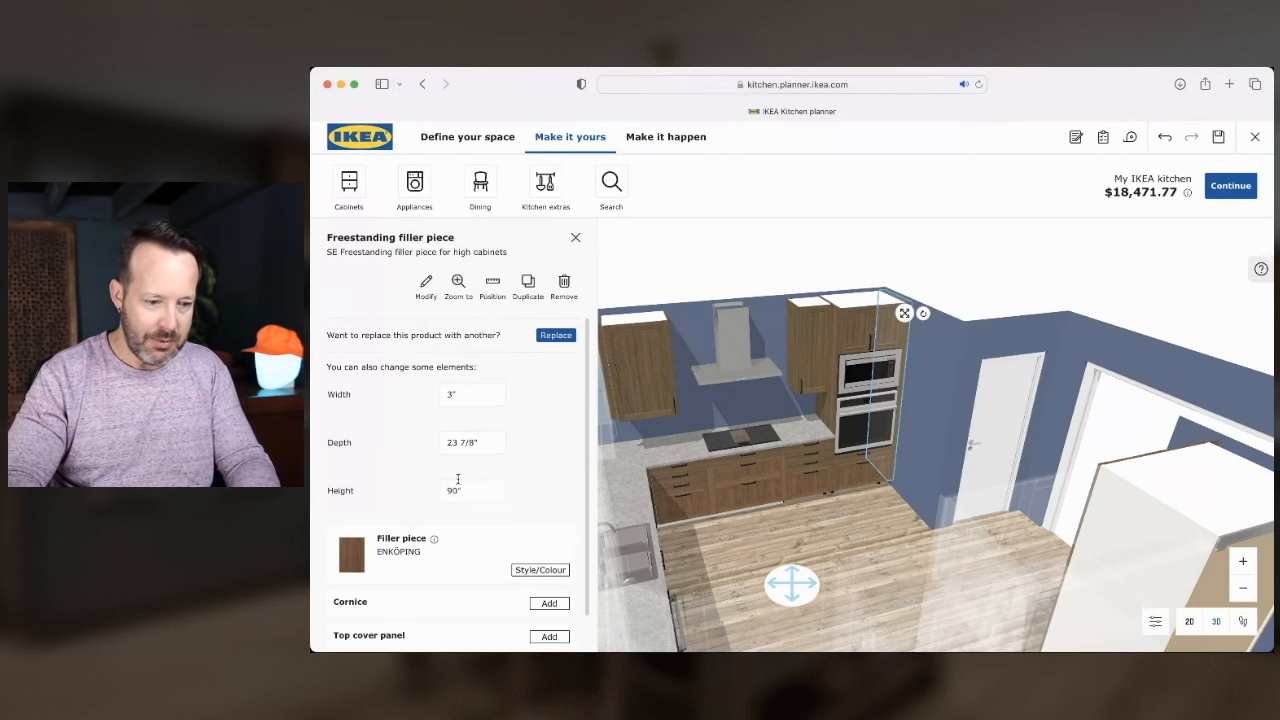
click(575, 237)
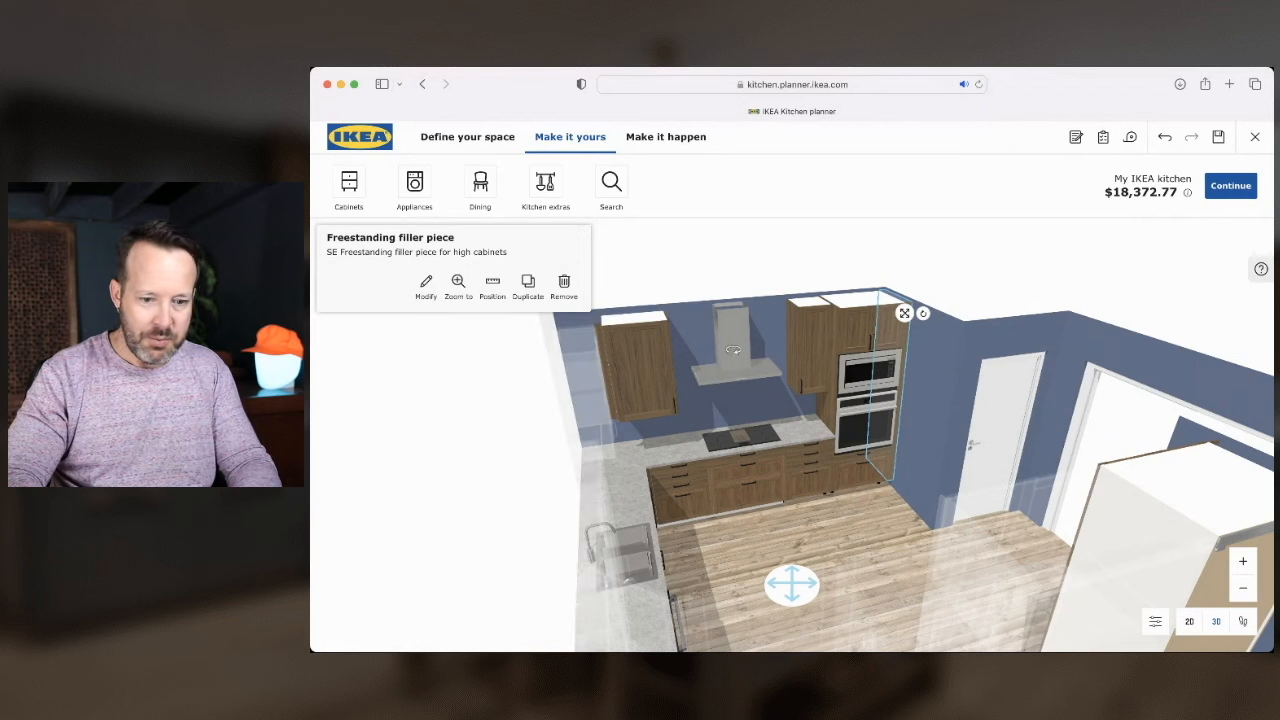
Delete the MITTLED countertop light from the 30x15x40 wall cabinet right of the window
drag(871, 511, 799, 434)
click(853, 383)
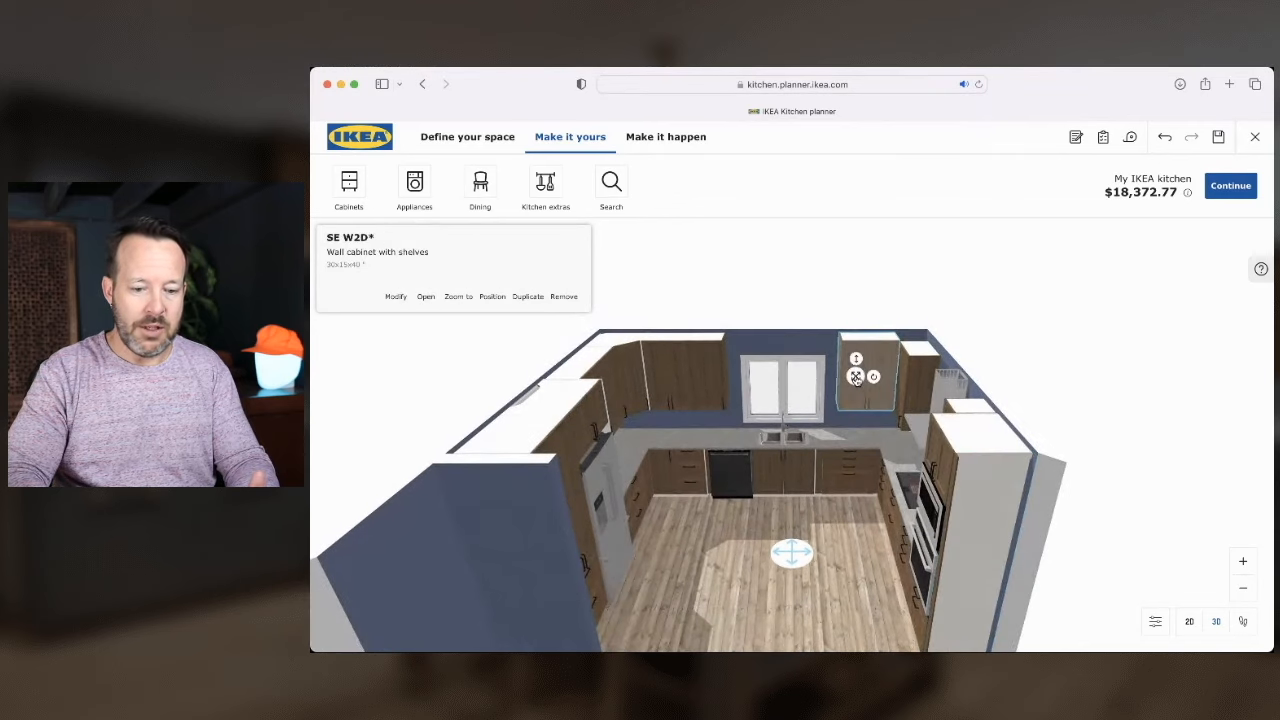
click(413, 298)
scroll(423, 445, down, 6)
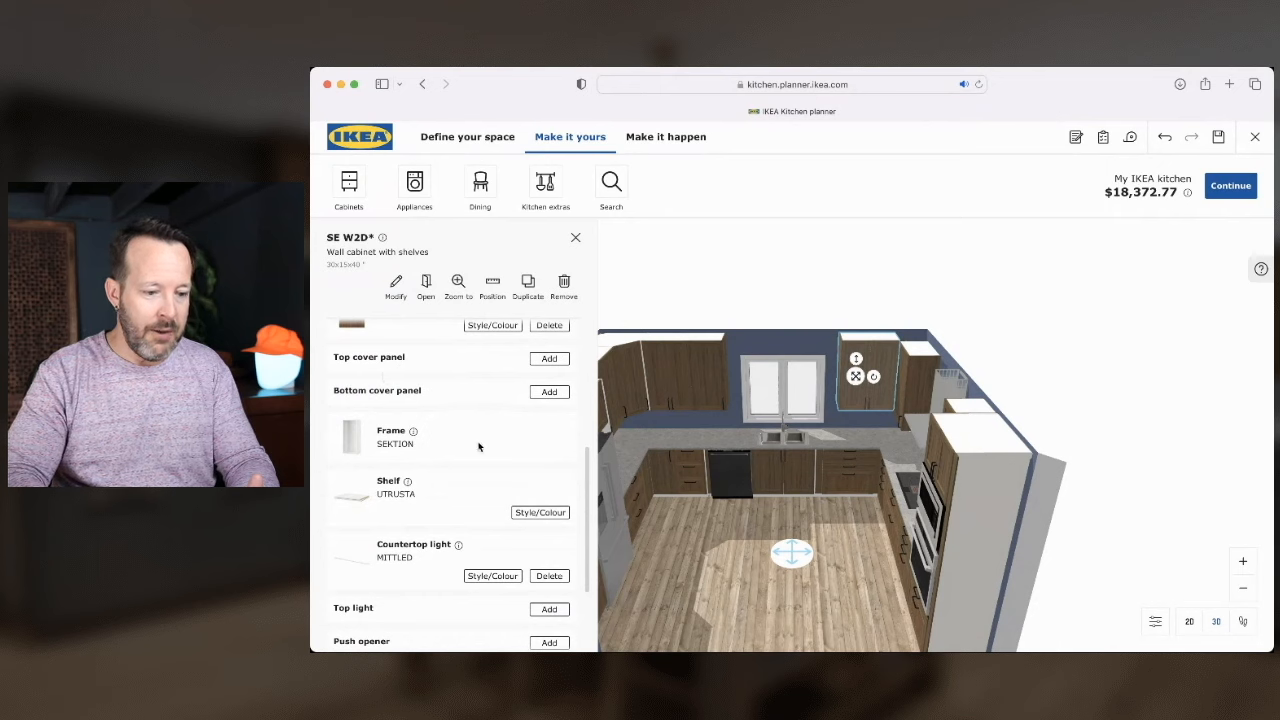
scroll(469, 448, down, 3)
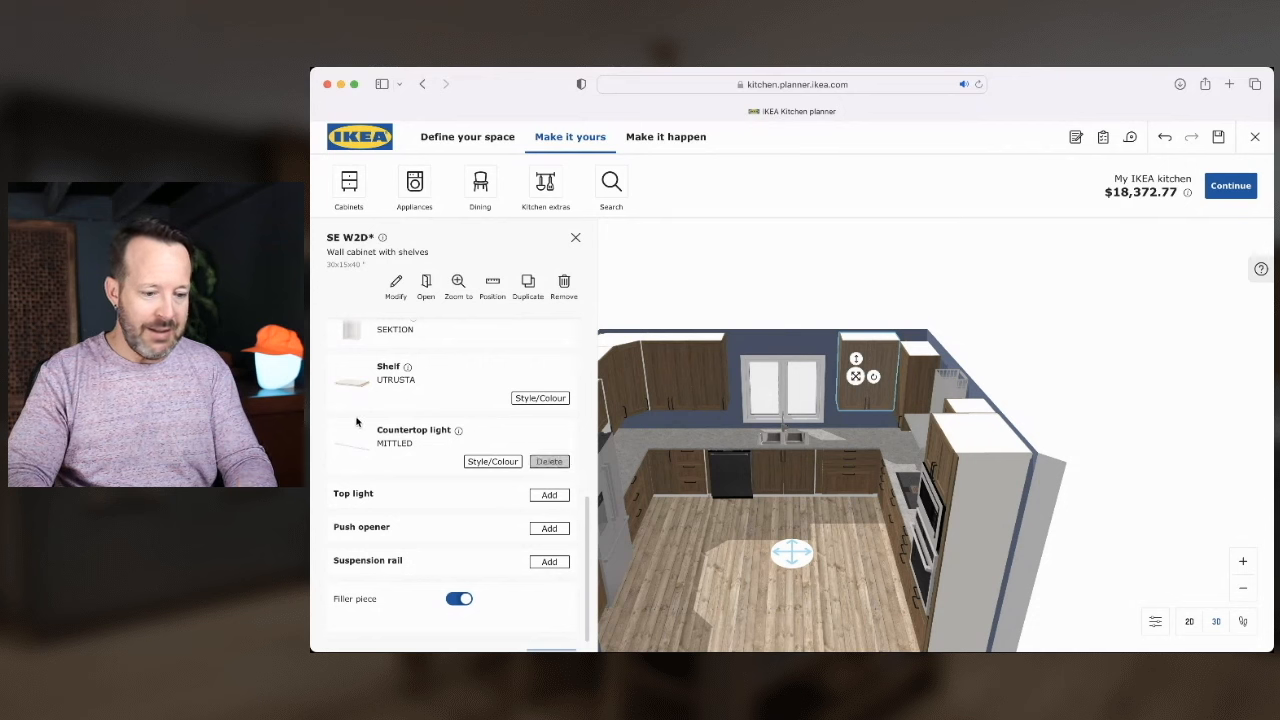
click(549, 462)
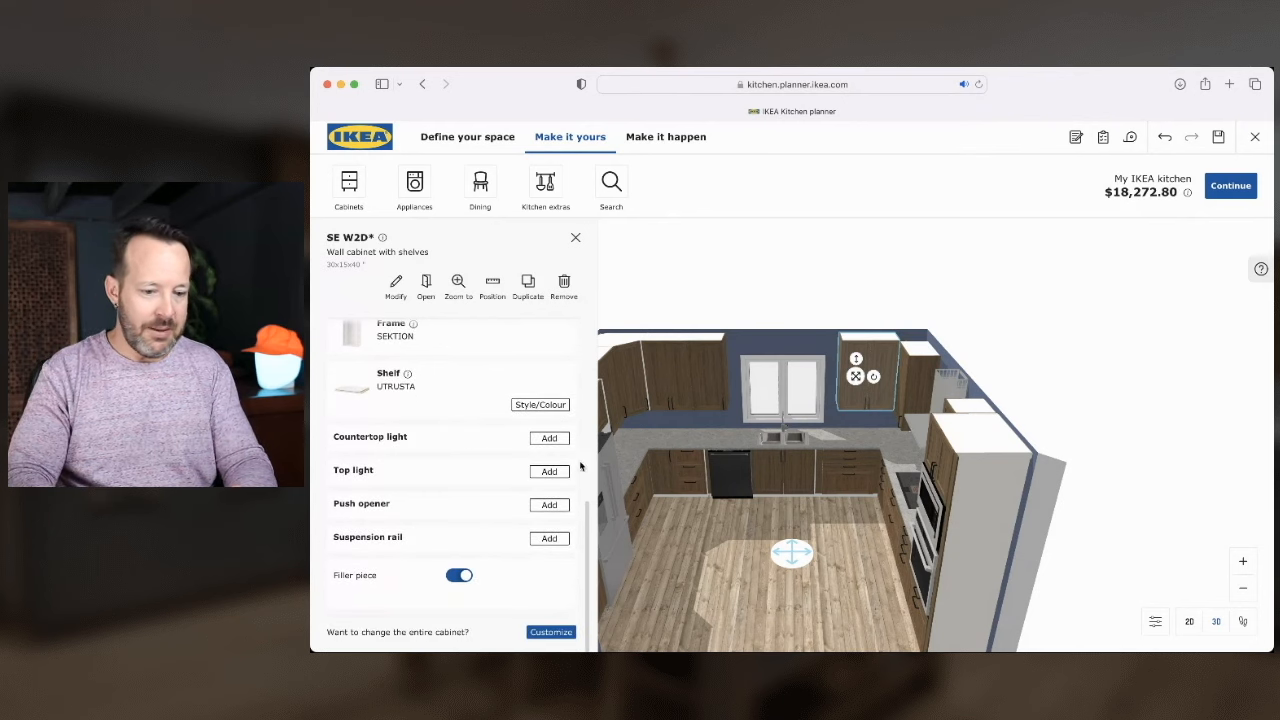
Replace the FÖRBÄTTRA toe kicks under the base cabinets with a brown toe kick matching the ENKÖPING fronts
scroll(885, 566, up, 5)
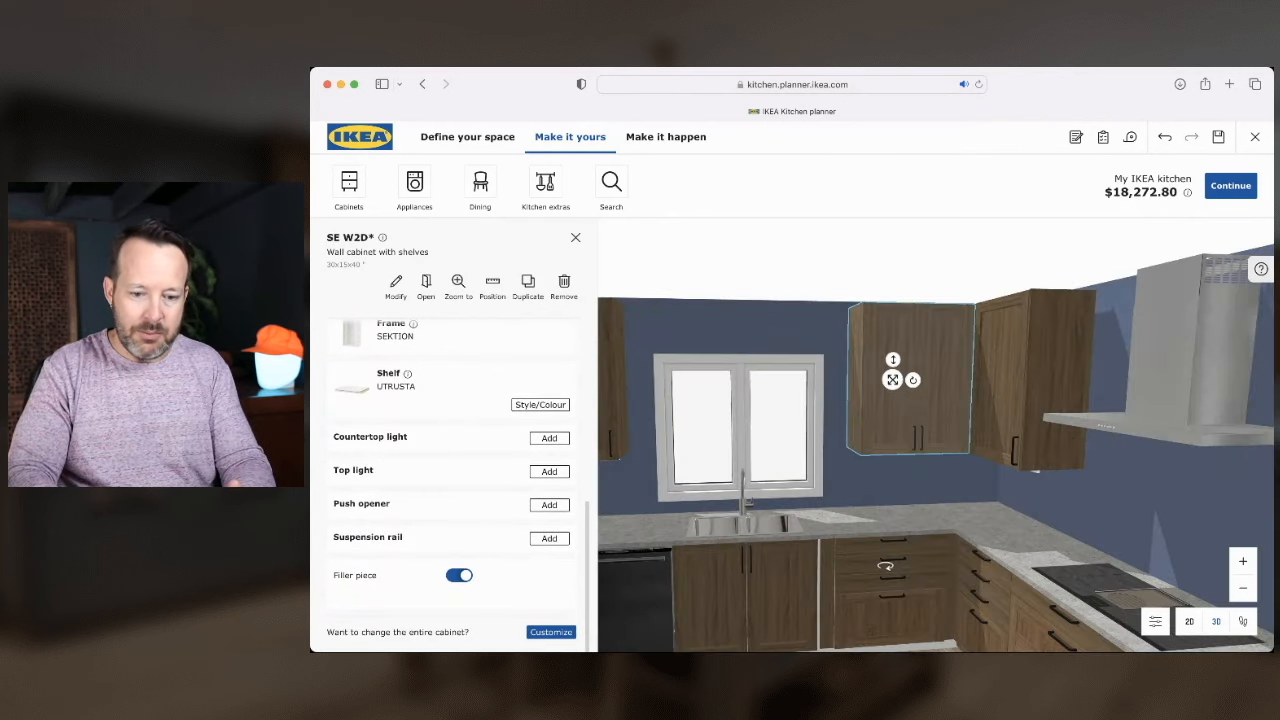
click(576, 242)
click(419, 510)
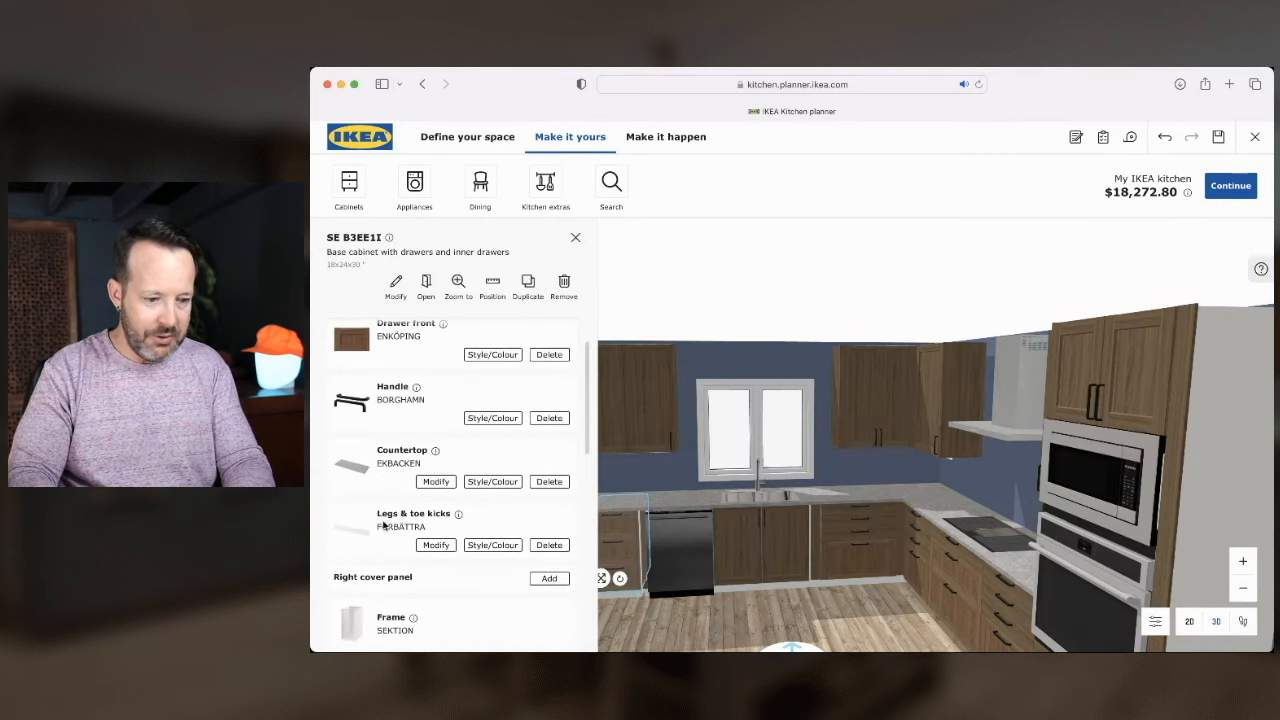
click(436, 545)
click(445, 545)
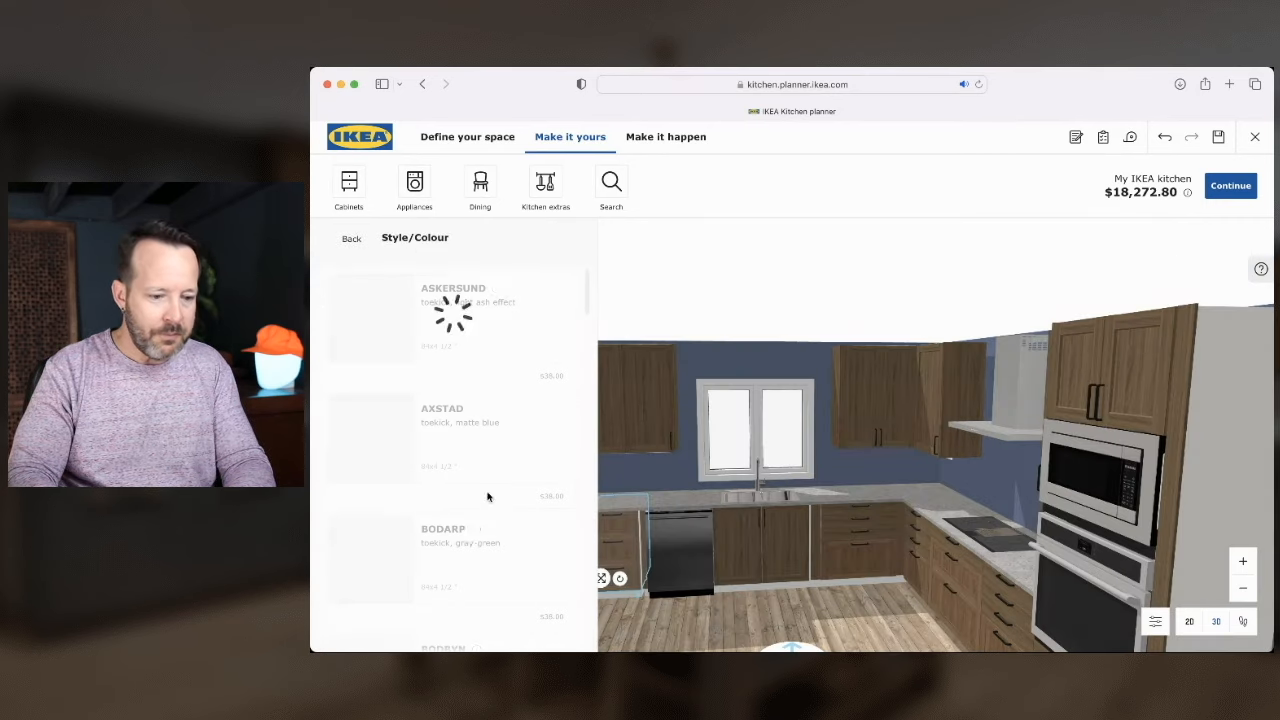
scroll(480, 461, down, 10)
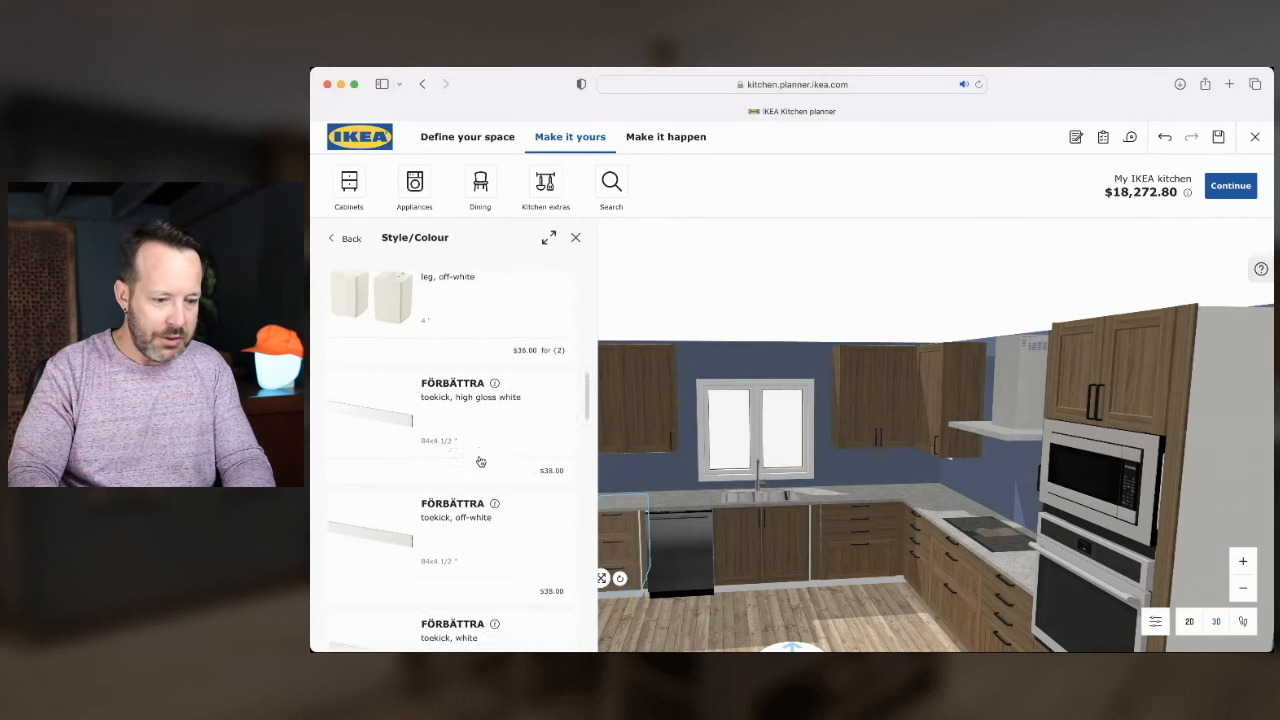
scroll(481, 461, up, 3)
click(455, 460)
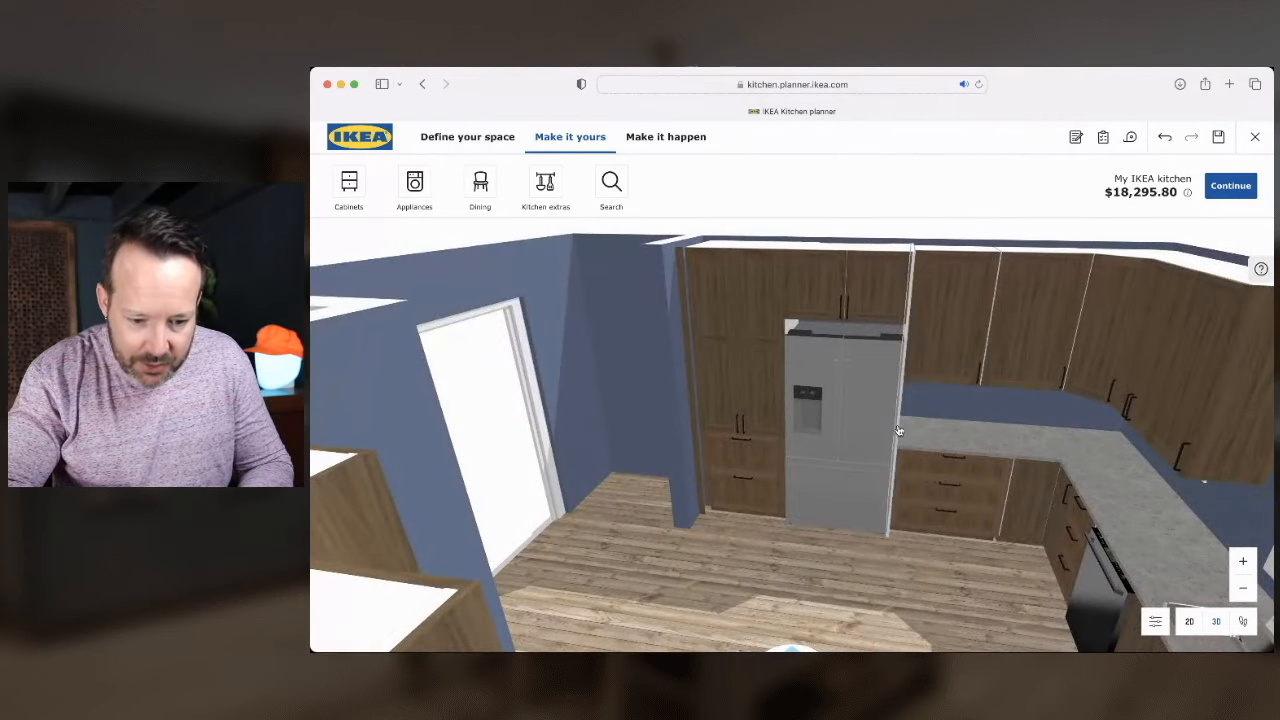
Change the FÖRBÄTTRA freestanding cover panel beside the fridge to a brown finish matching the cabinets
click(893, 470)
click(426, 285)
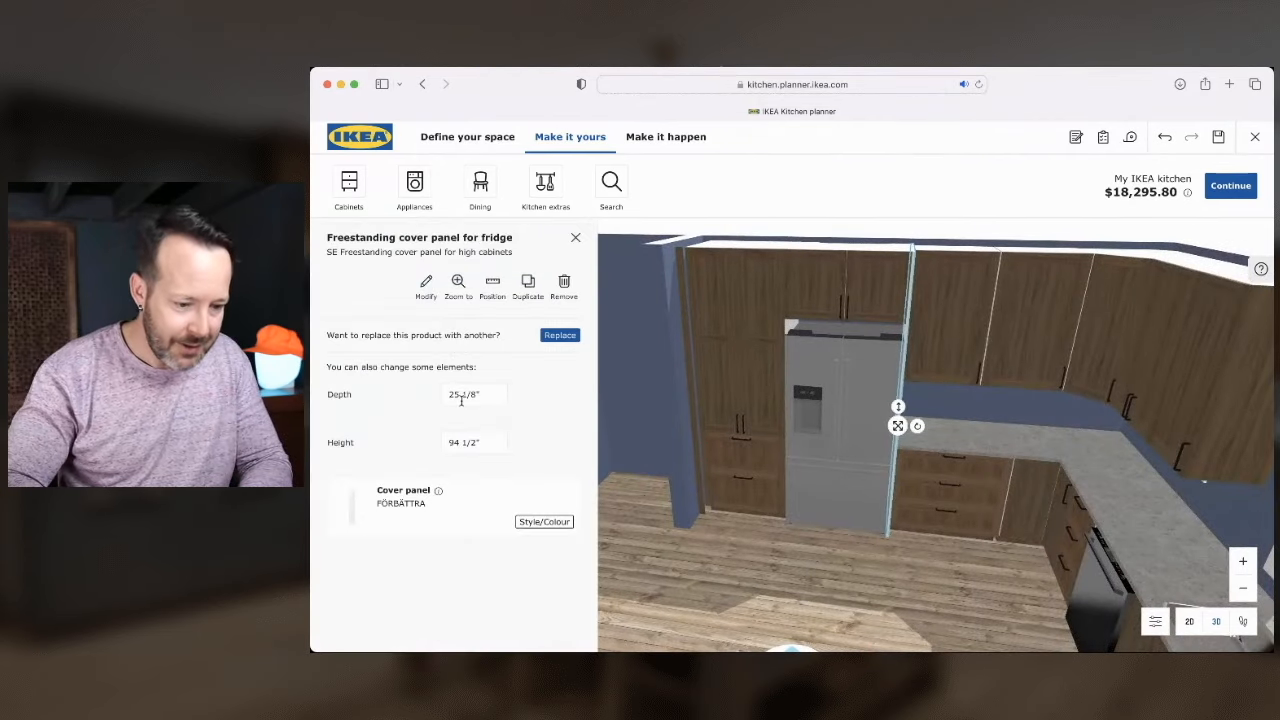
click(540, 521)
scroll(504, 455, down, 3)
scroll(504, 455, down, 1)
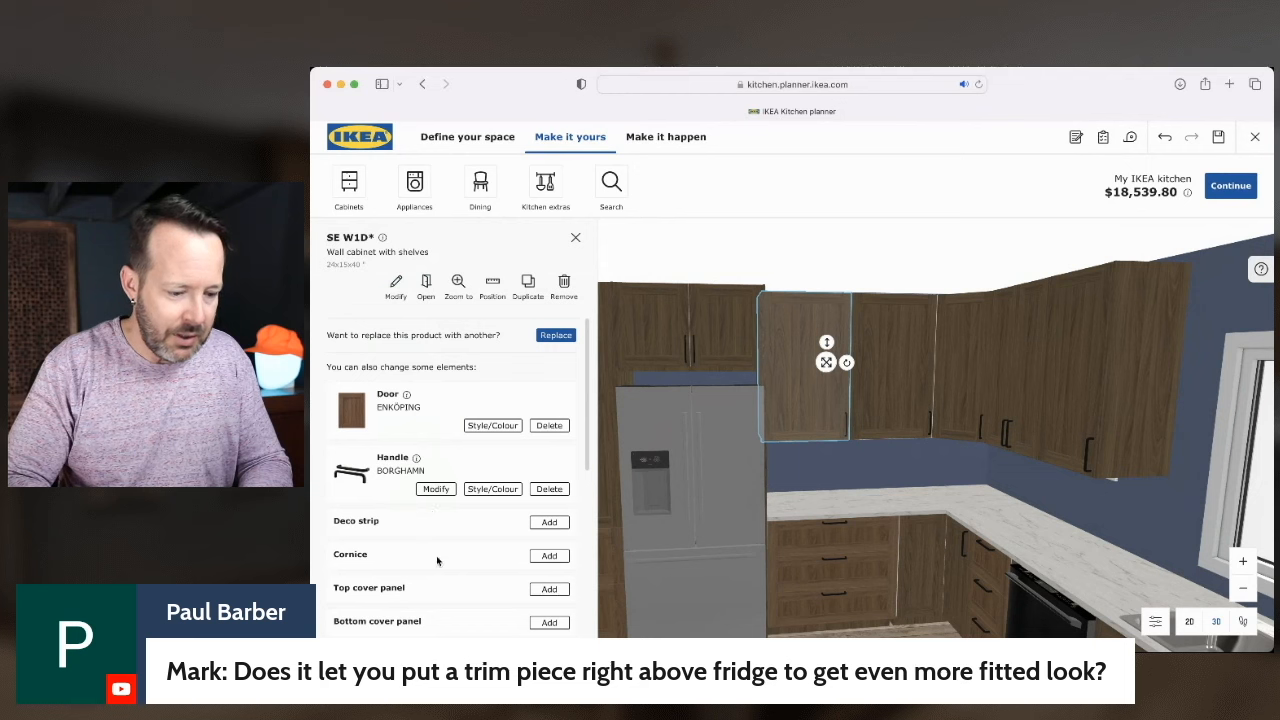
Add an ENKÖPING brown walnut effect cornice and apply it to all cabinets
click(548, 556)
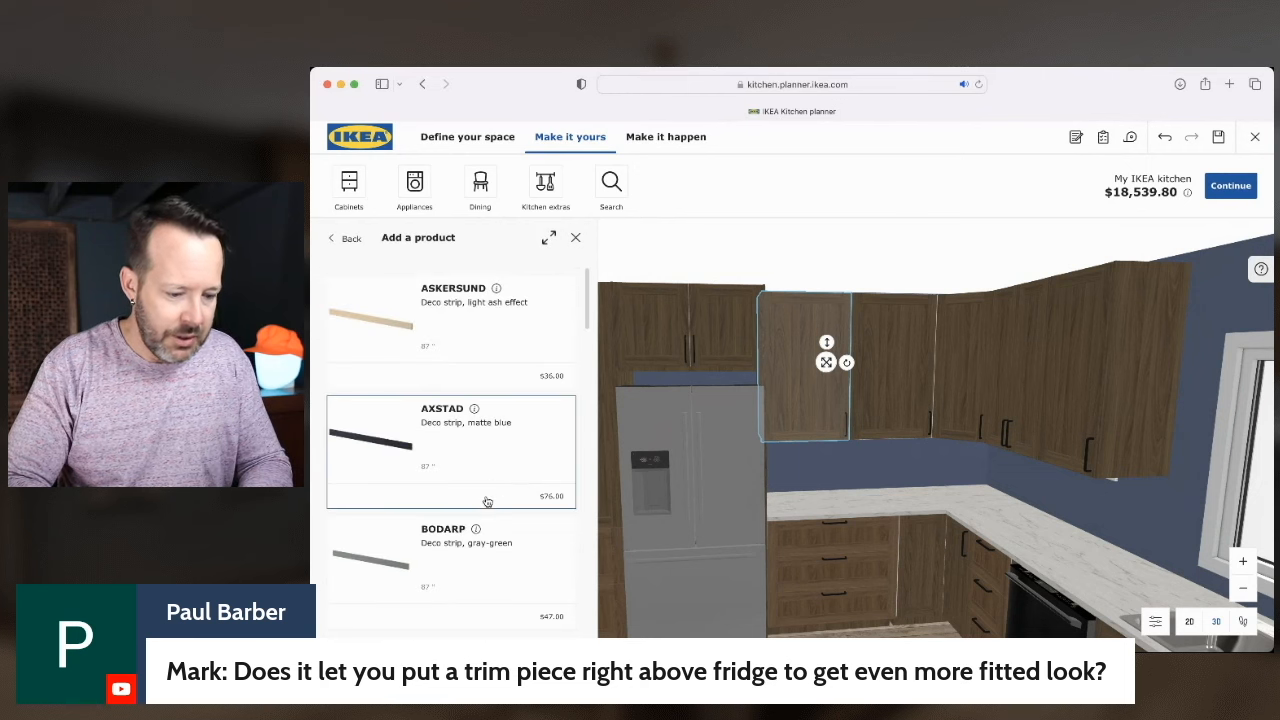
scroll(487, 501, down, 8)
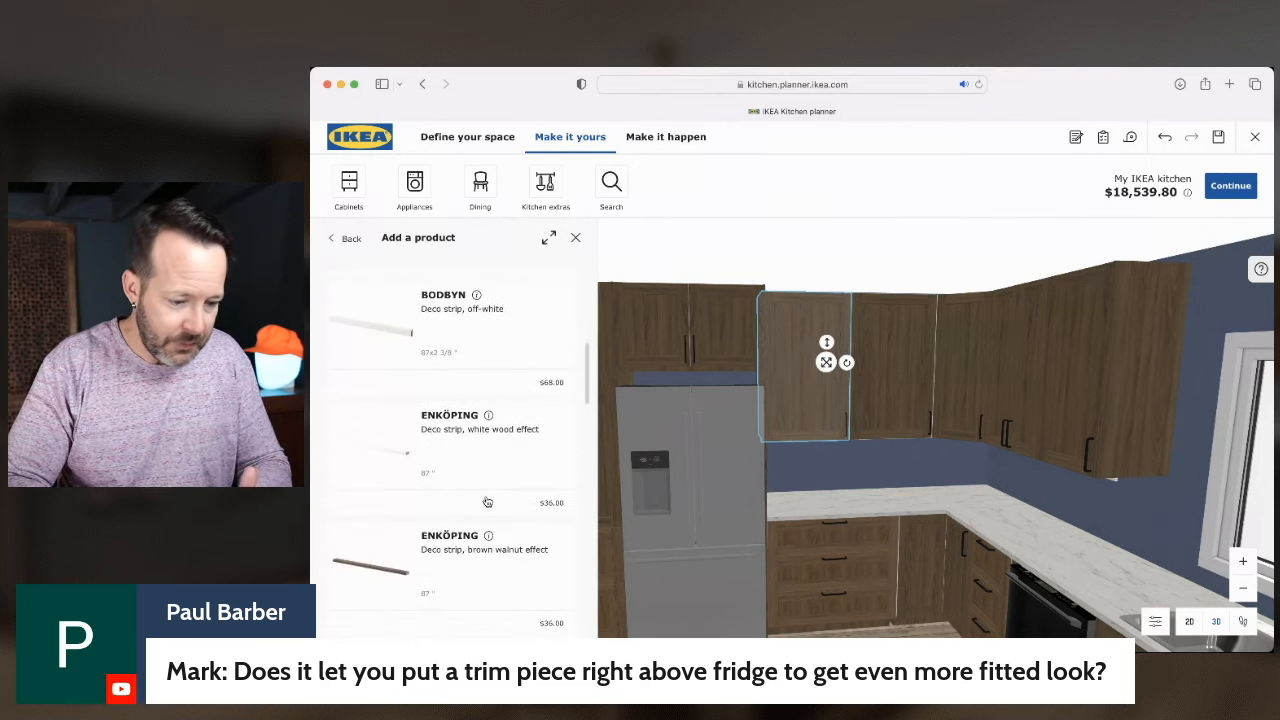
click(477, 450)
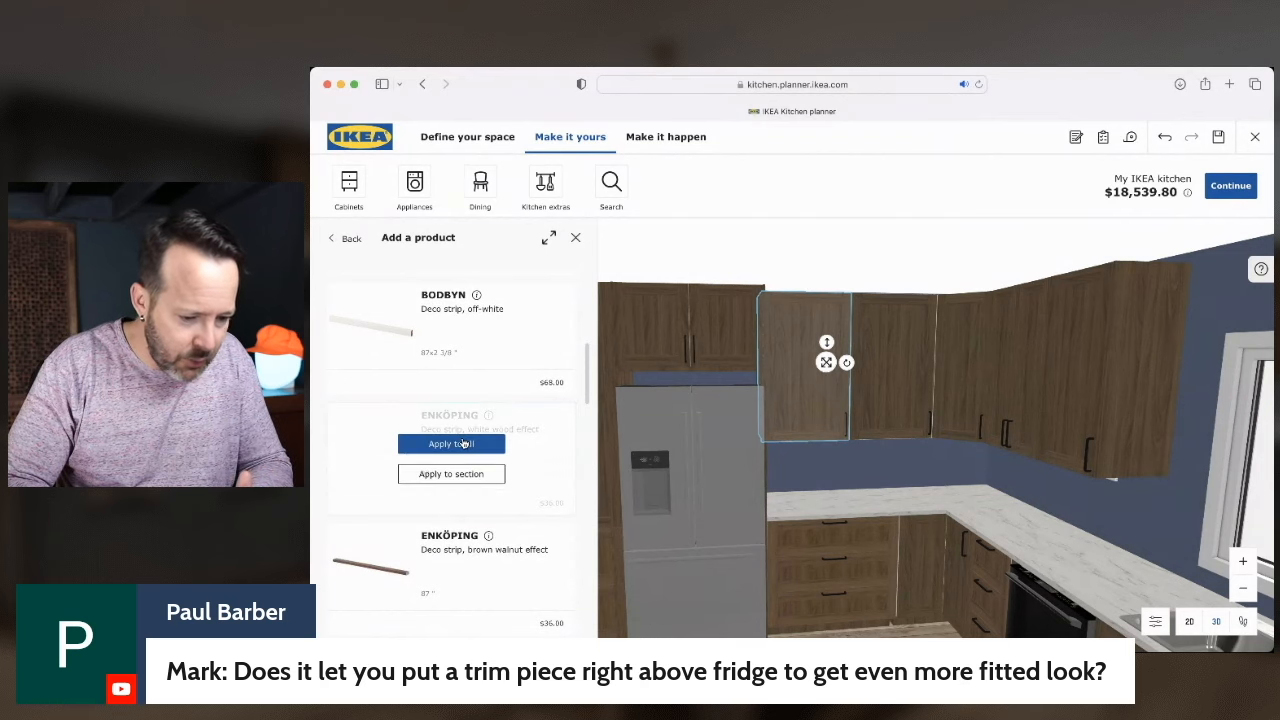
click(455, 565)
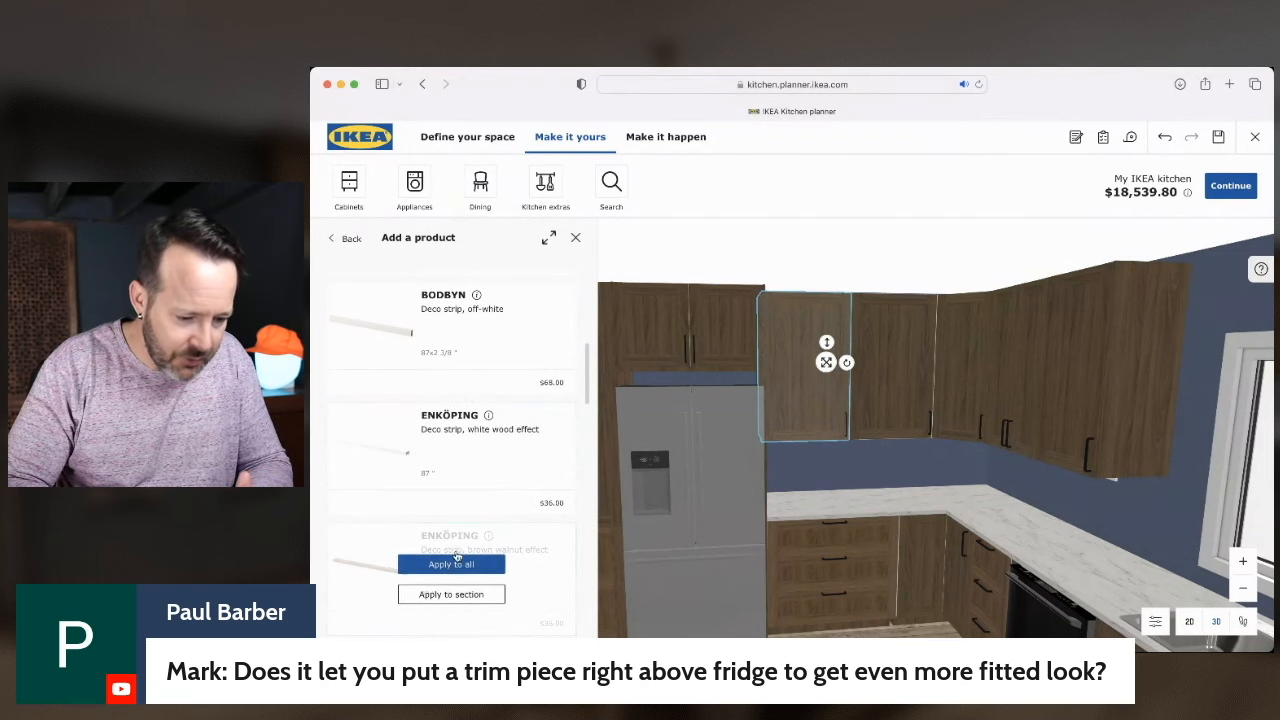
click(451, 565)
Turn on the right-side cornice for the 18x15x40 wall cabinet left of the window
drag(827, 455, 874, 449)
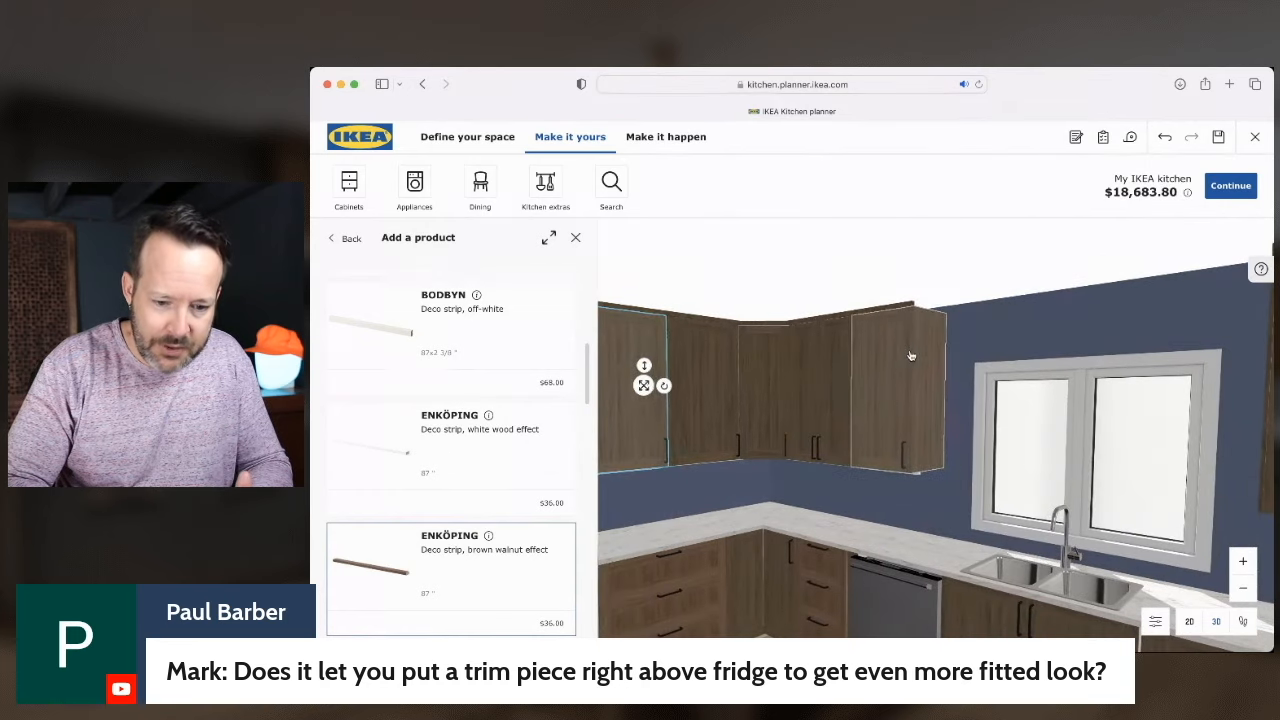
click(911, 354)
click(396, 284)
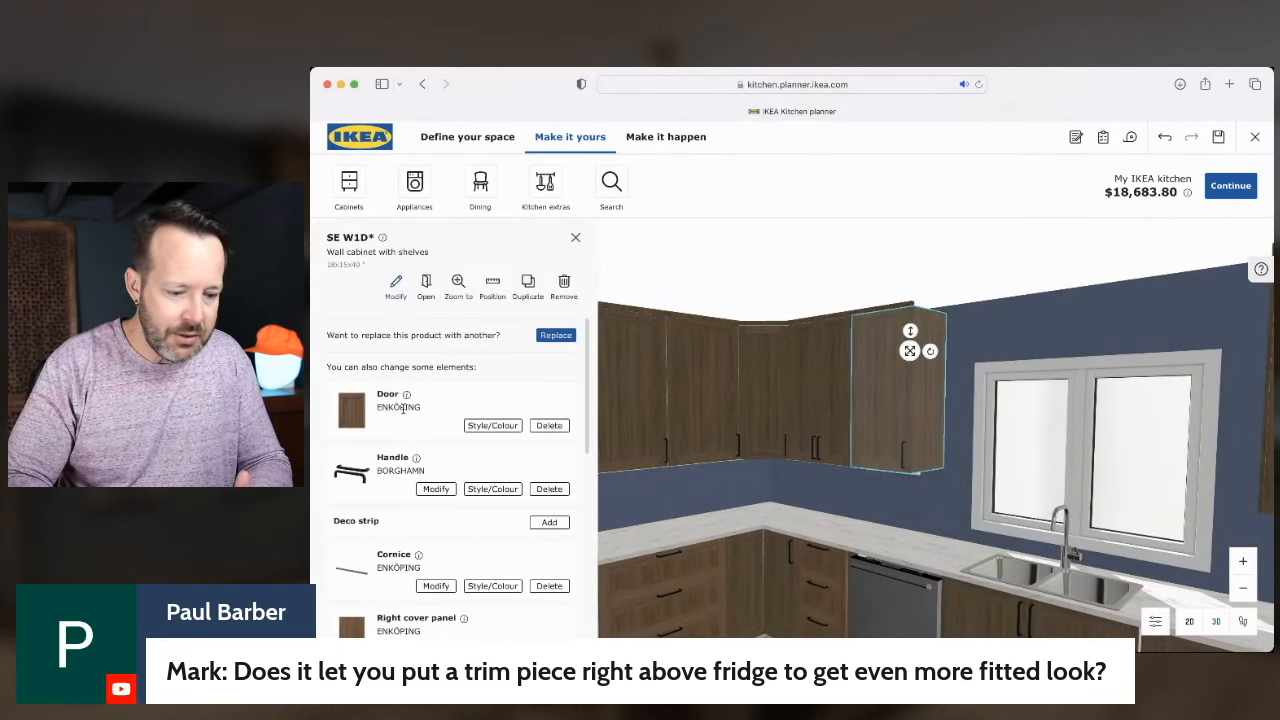
scroll(400, 445, down, 3)
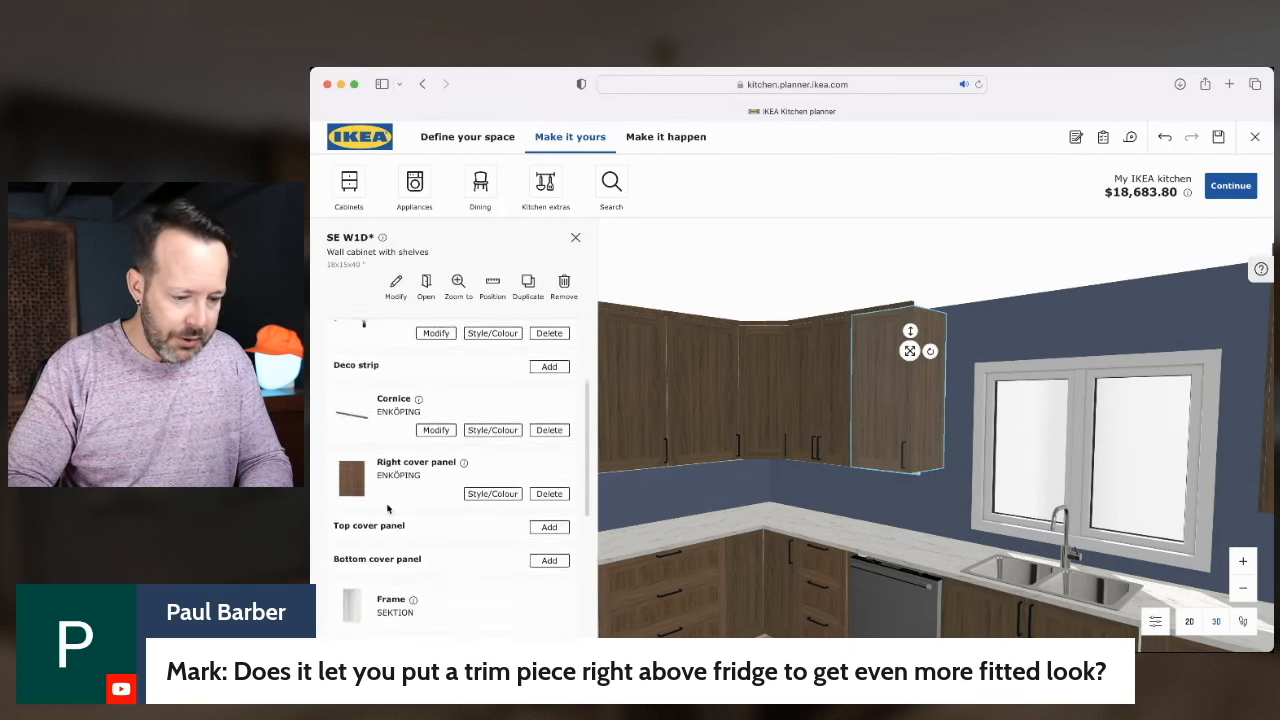
scroll(392, 482, up, 1)
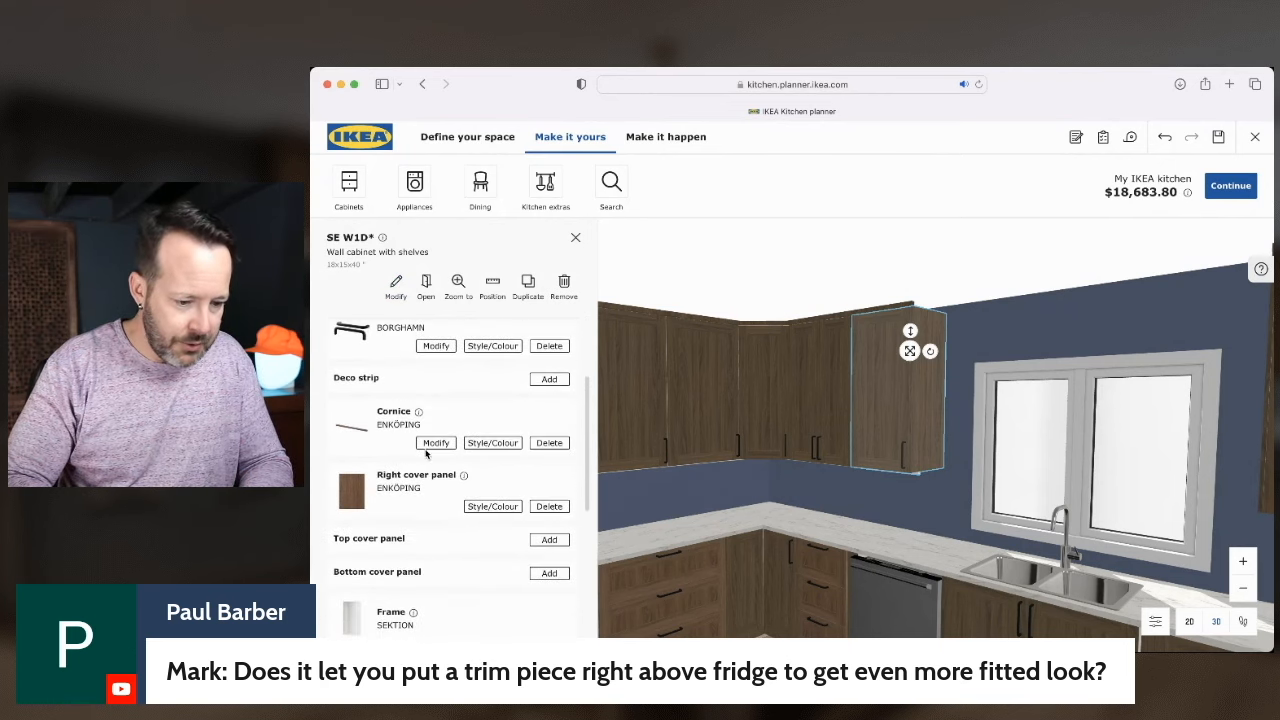
click(432, 444)
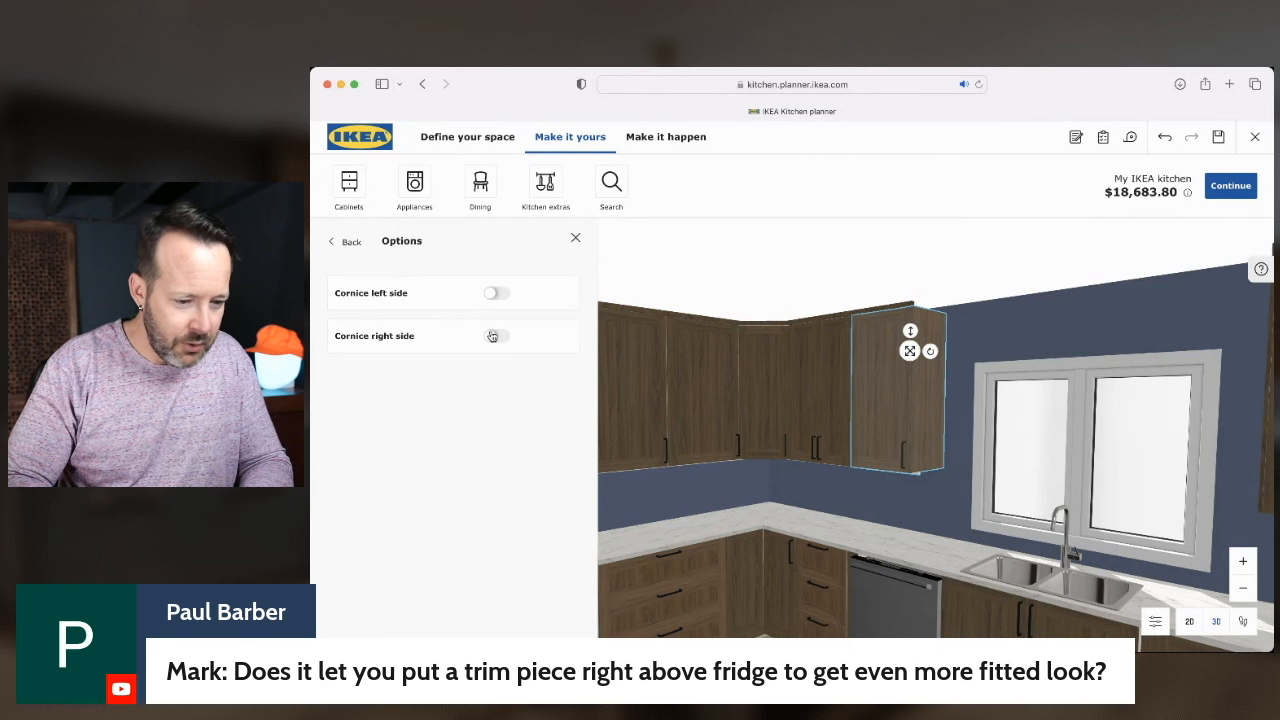
click(700, 409)
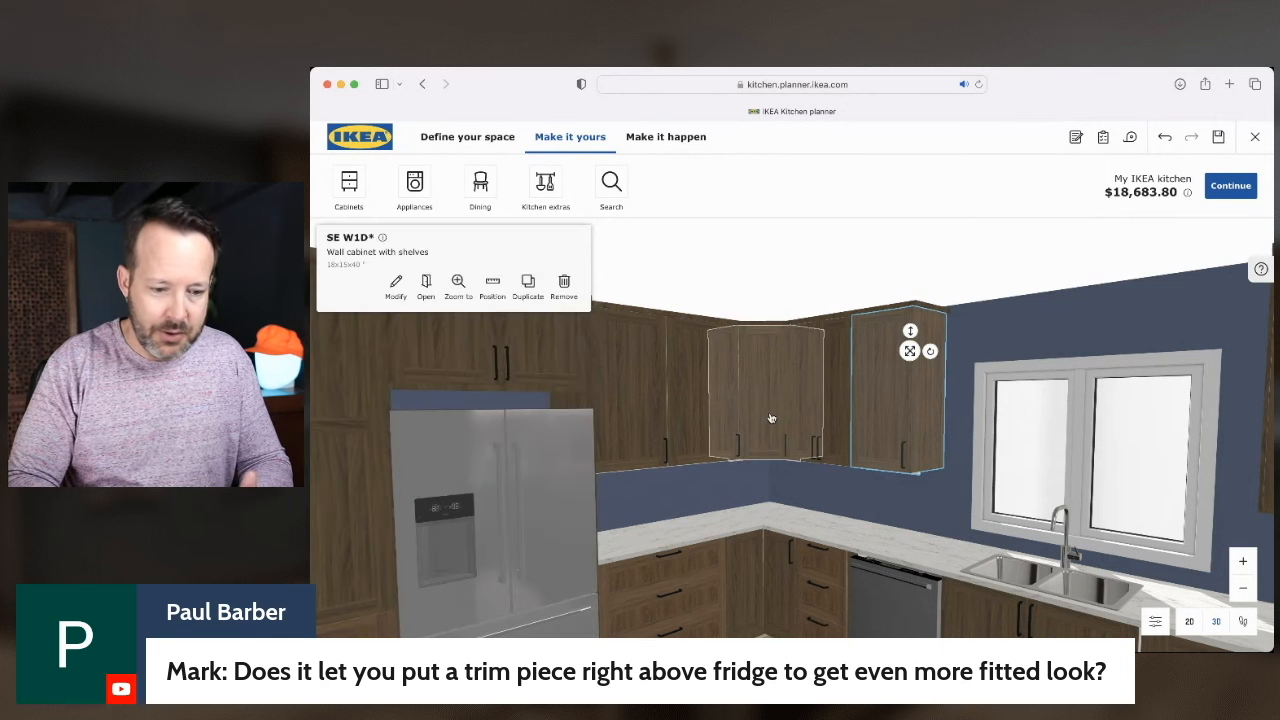
Turn on the left-side cornice for the 30x15x40 wall cabinet right of the window
scroll(770, 418, up, 2)
drag(765, 414, 874, 411)
click(940, 400)
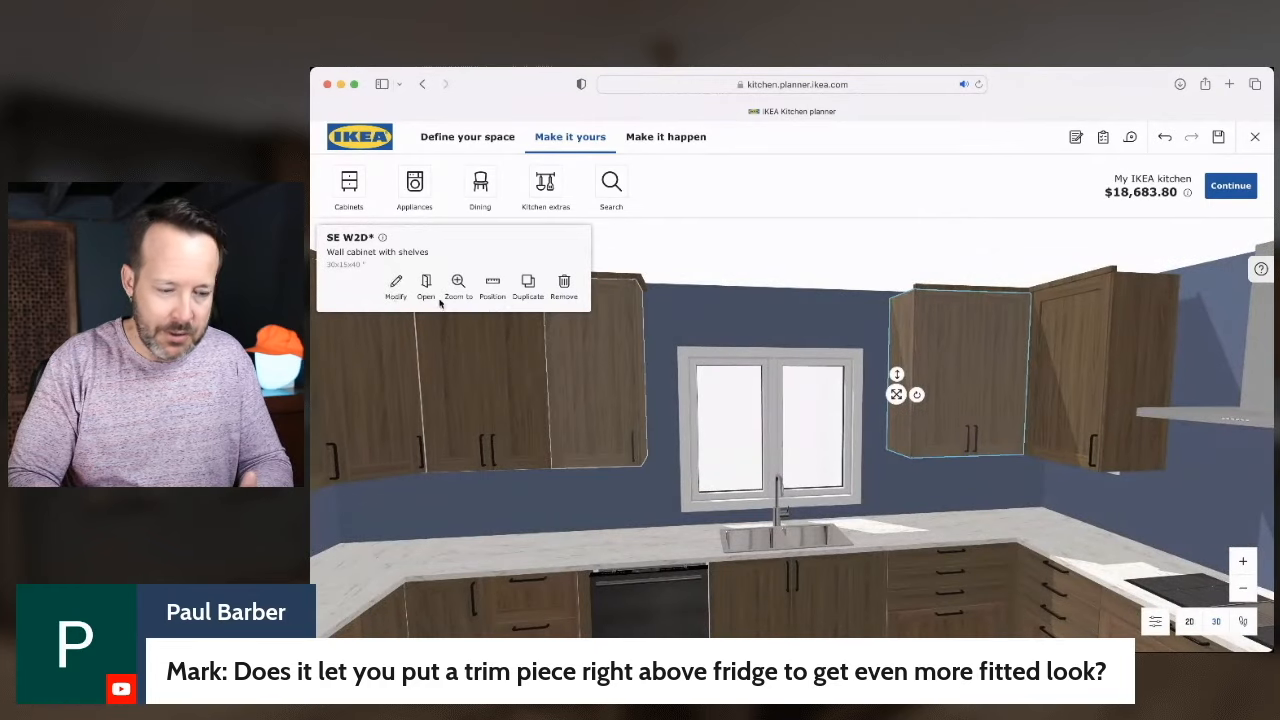
click(396, 284)
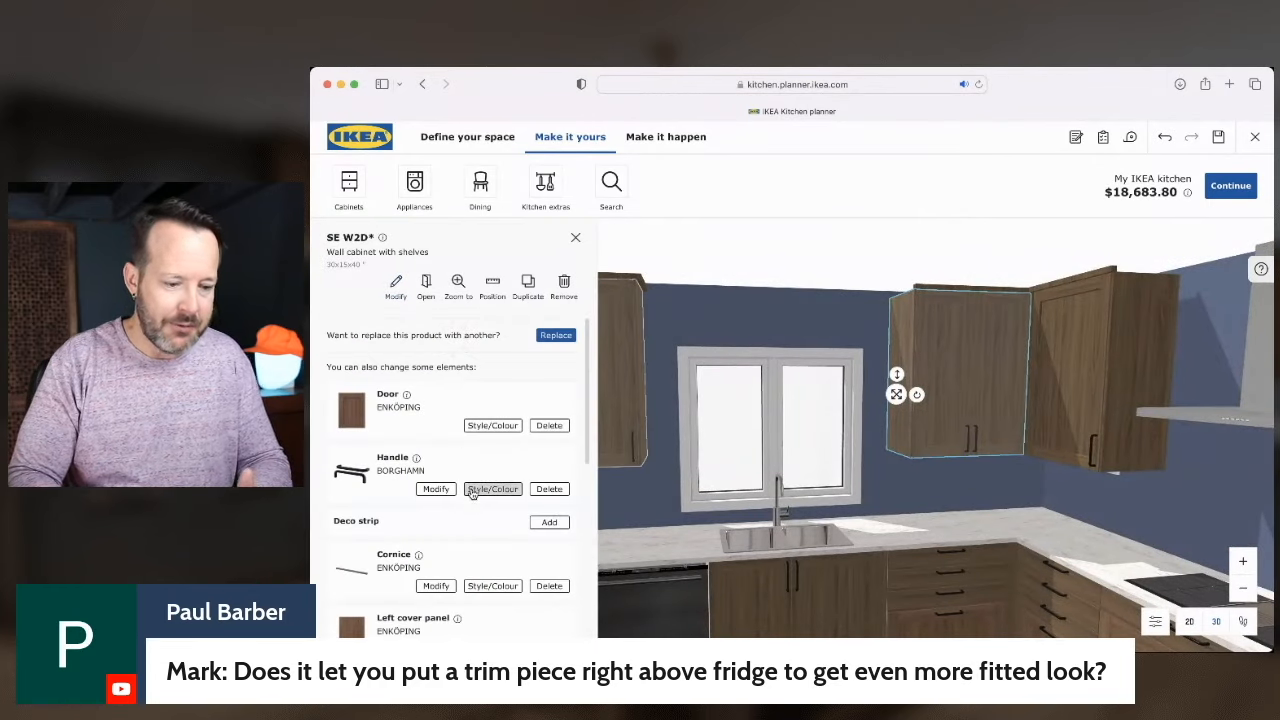
click(436, 586)
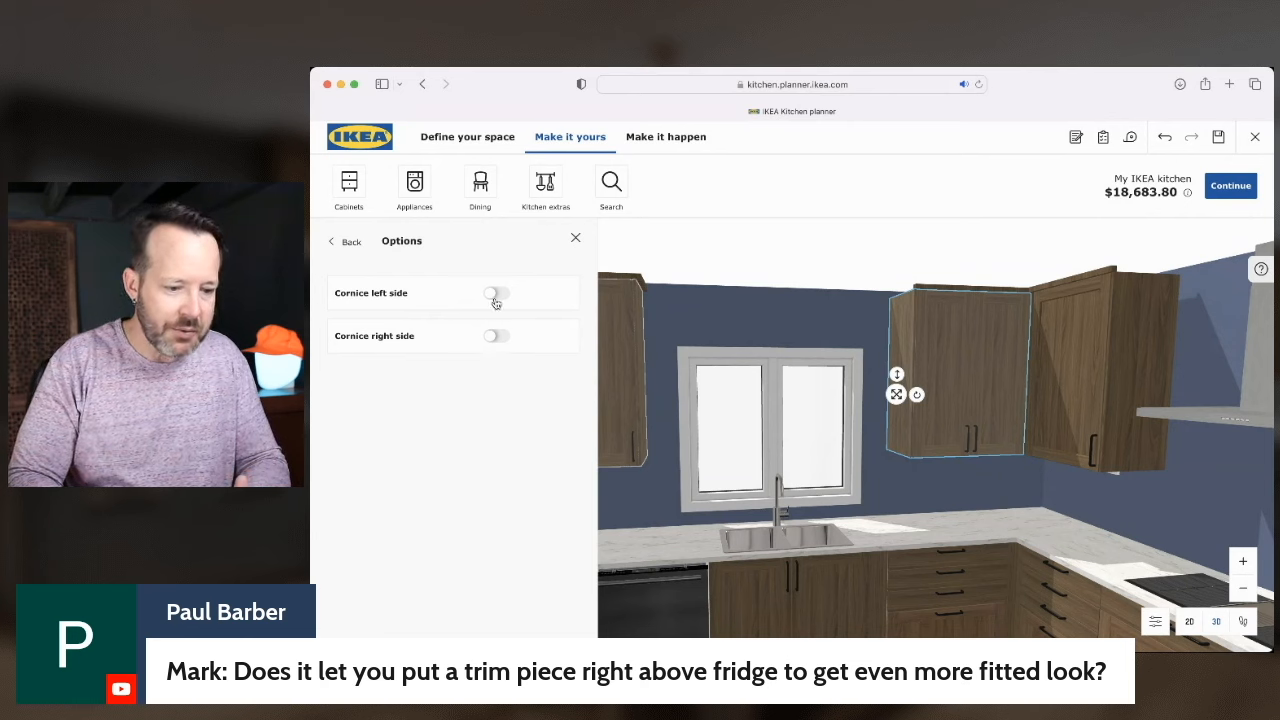
click(575, 242)
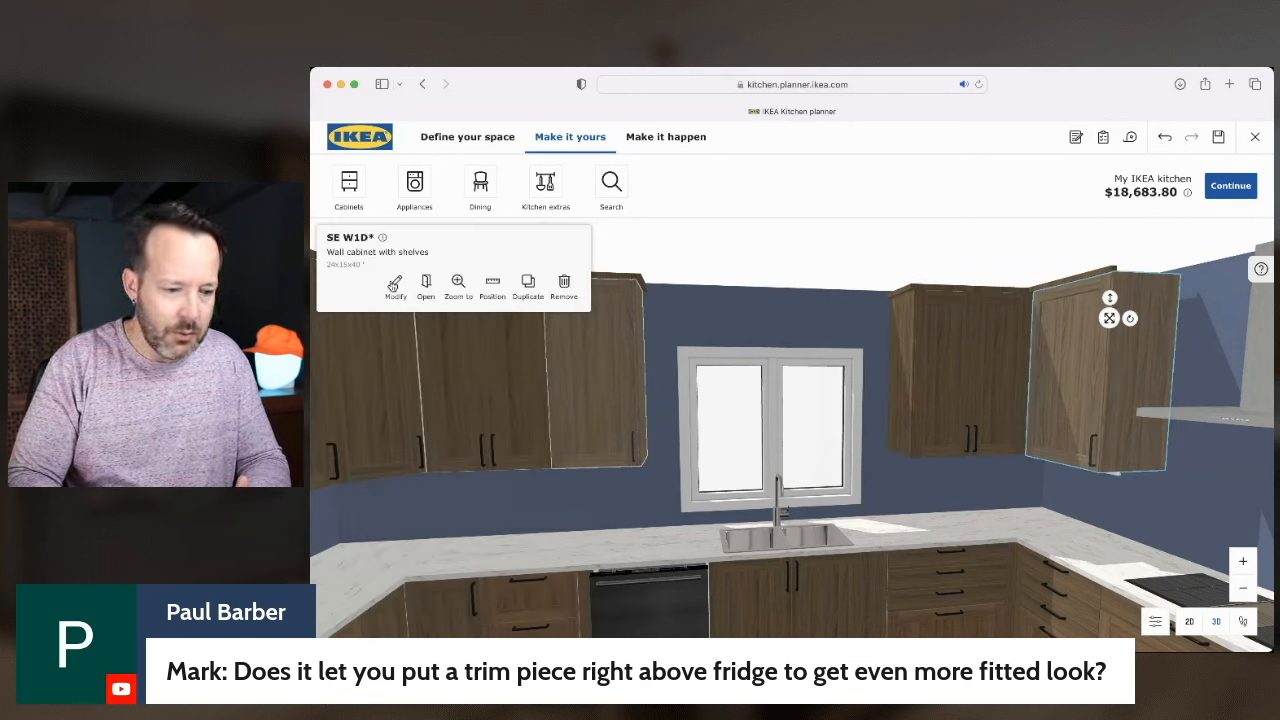
Turn on the right-side cornice for the 24x15x40 wall cabinet between the corner and the range hood
click(395, 285)
click(437, 586)
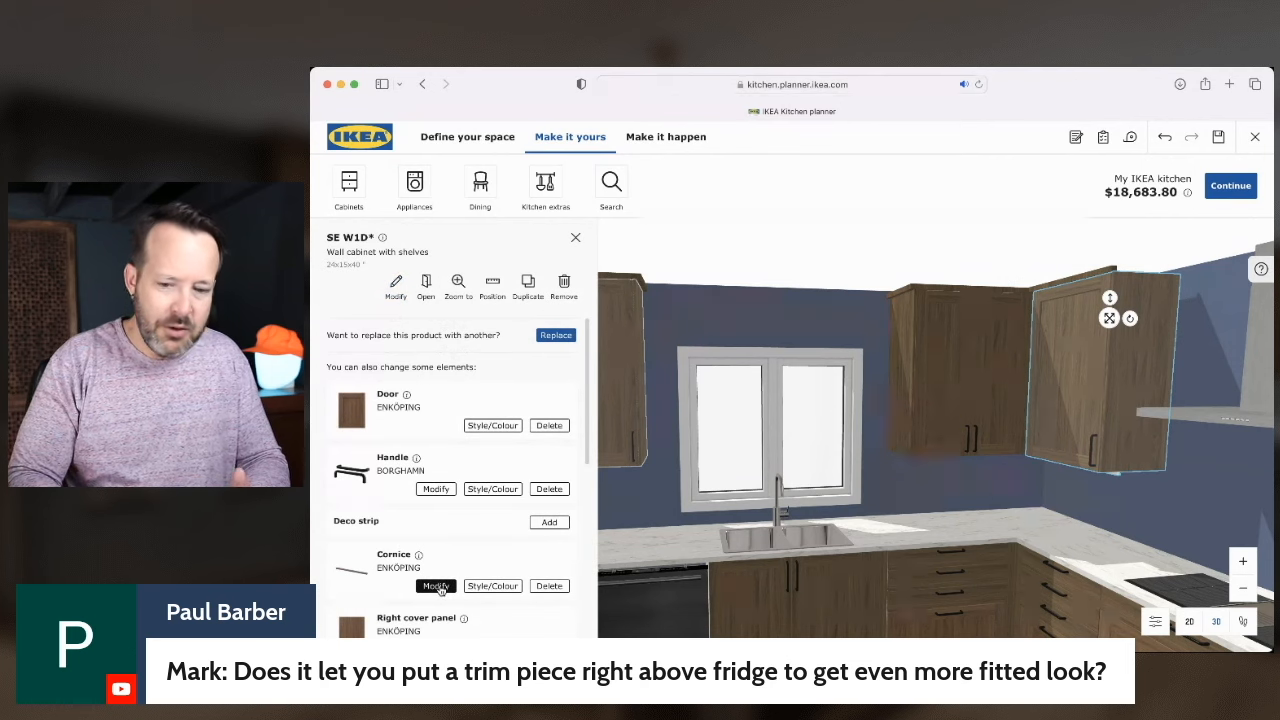
scroll(441, 590, down, 1)
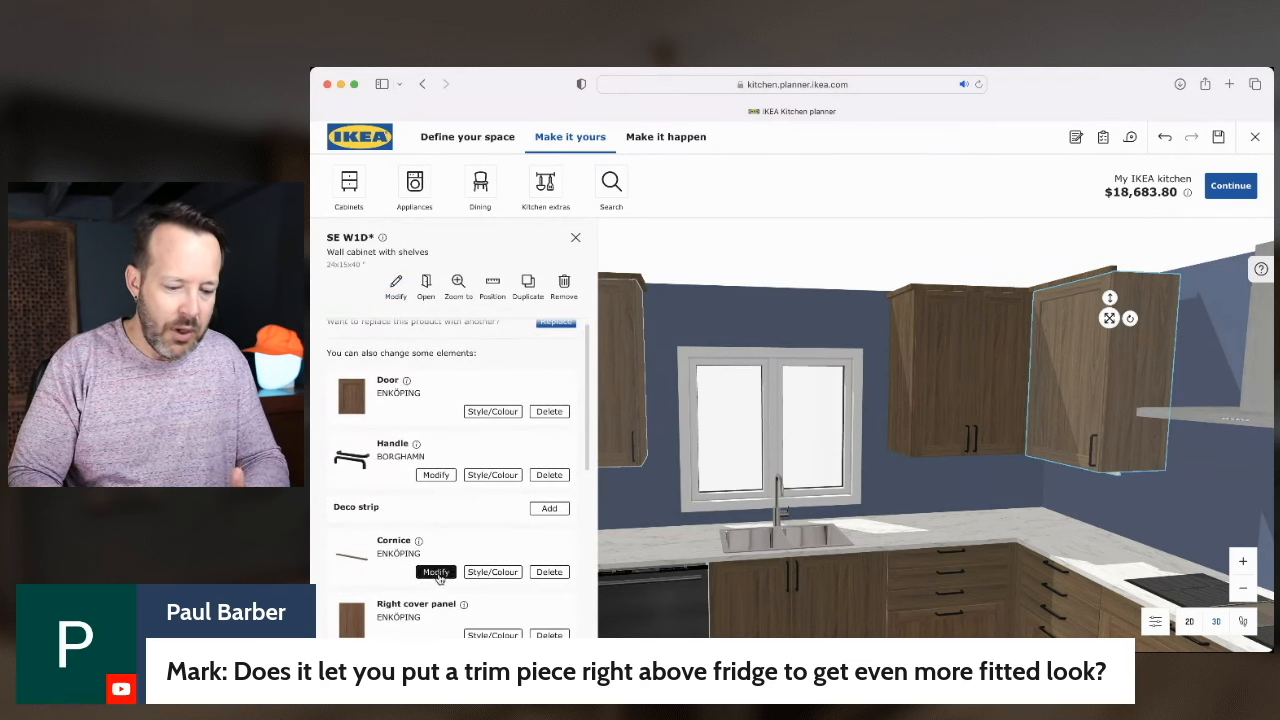
click(436, 572)
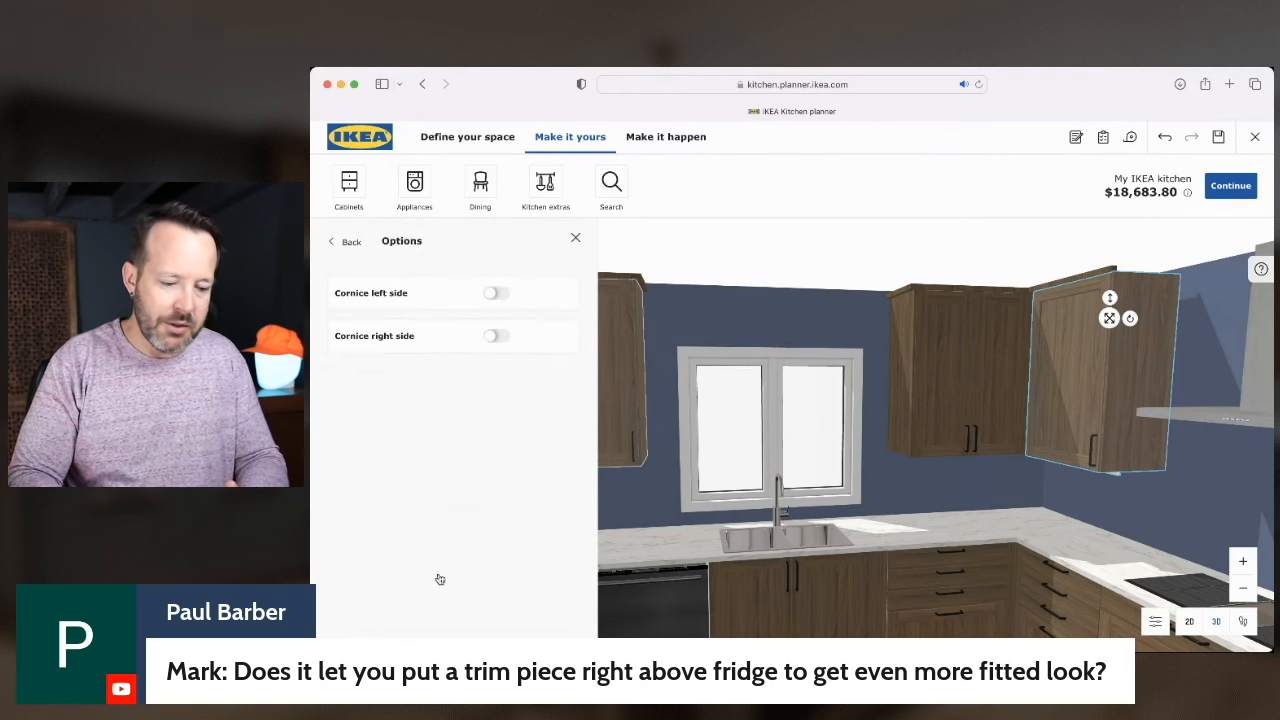
click(577, 241)
Turn on the left-side cornice for the narrow wall cabinet between the range hood and the oven cabinet
drag(795, 384, 872, 385)
click(825, 354)
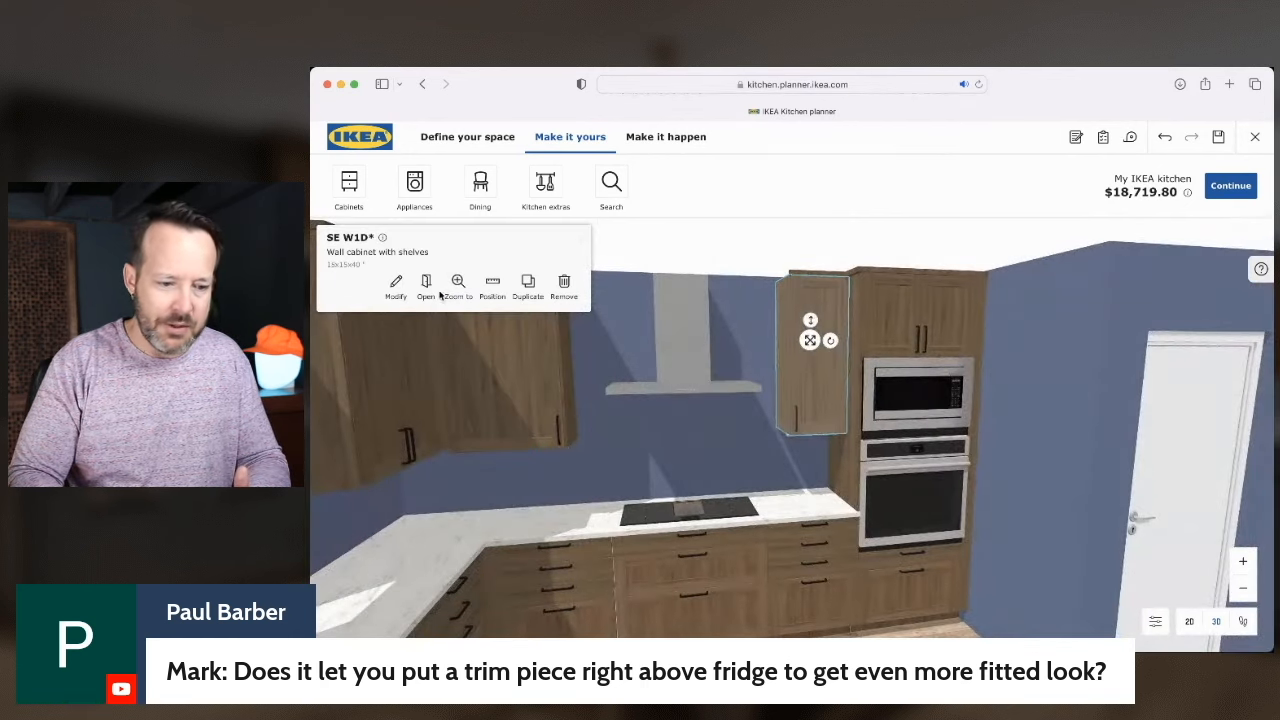
click(395, 288)
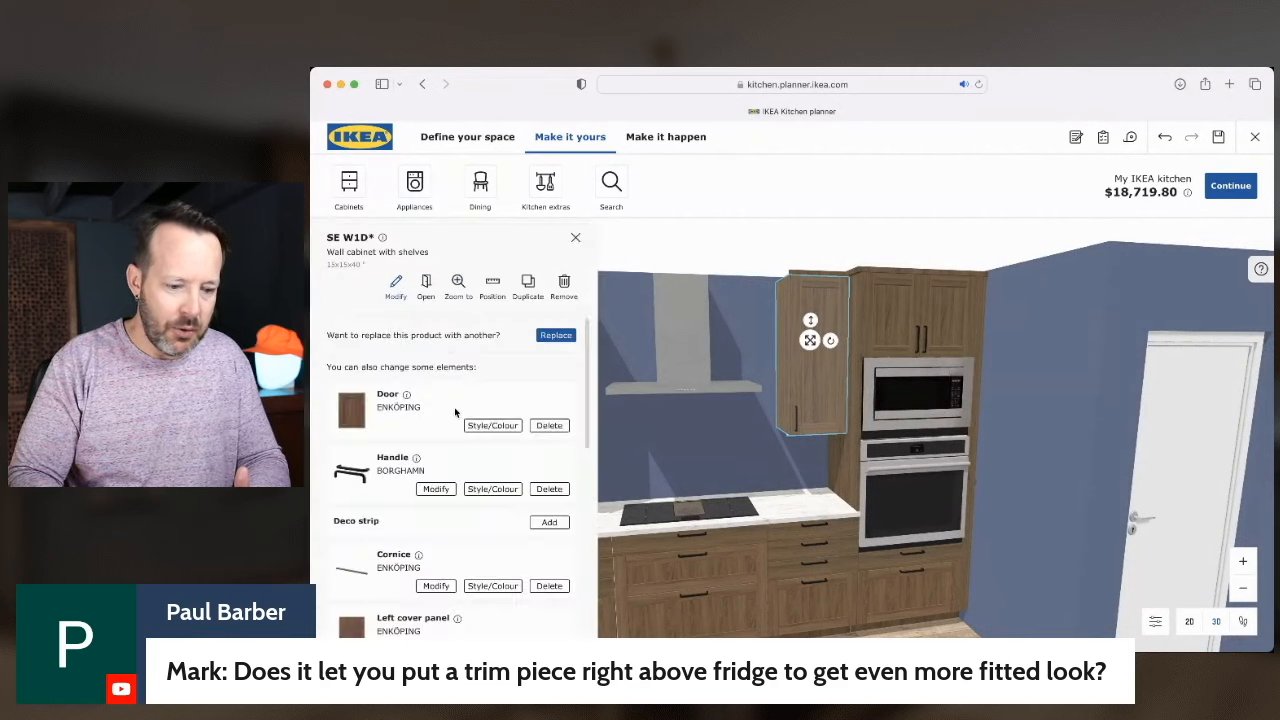
click(432, 588)
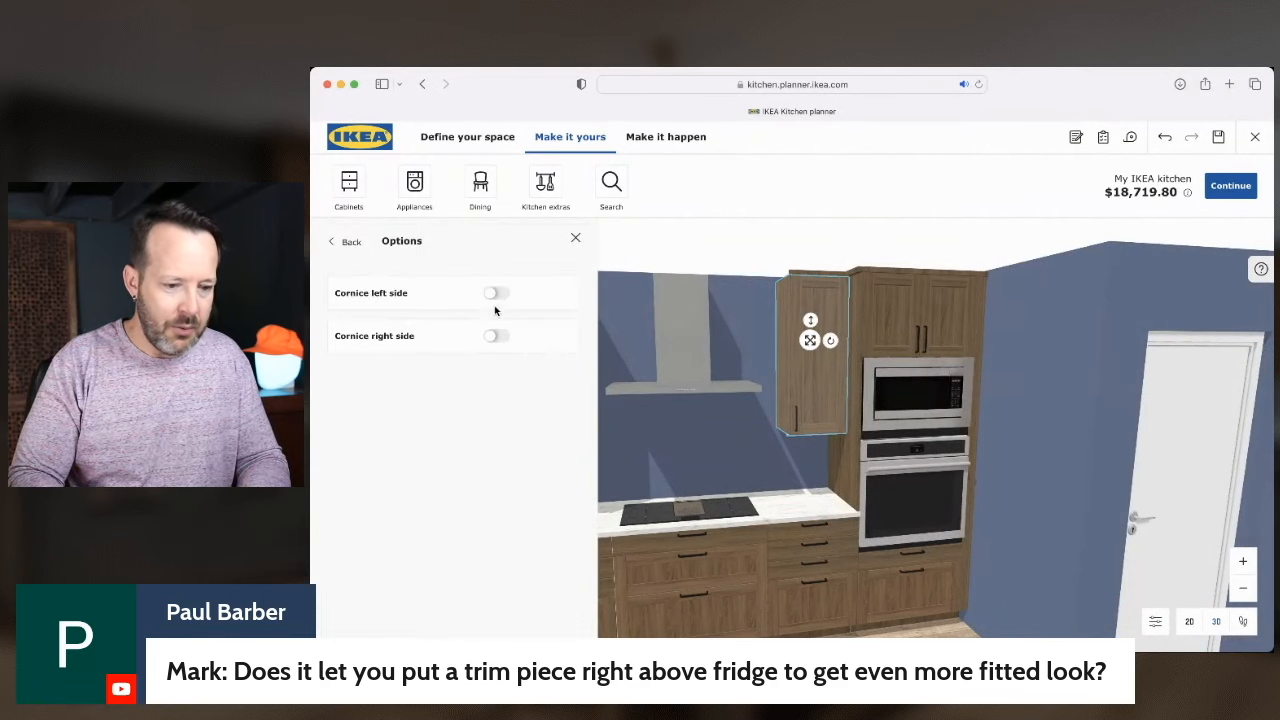
click(575, 238)
Add an ENKÖPING brown walnut effect deco strip to the wall cabinets, starting from the 24x15x40 cabinet beside the fridge
drag(920, 343, 720, 339)
drag(832, 440, 765, 427)
click(663, 412)
click(396, 292)
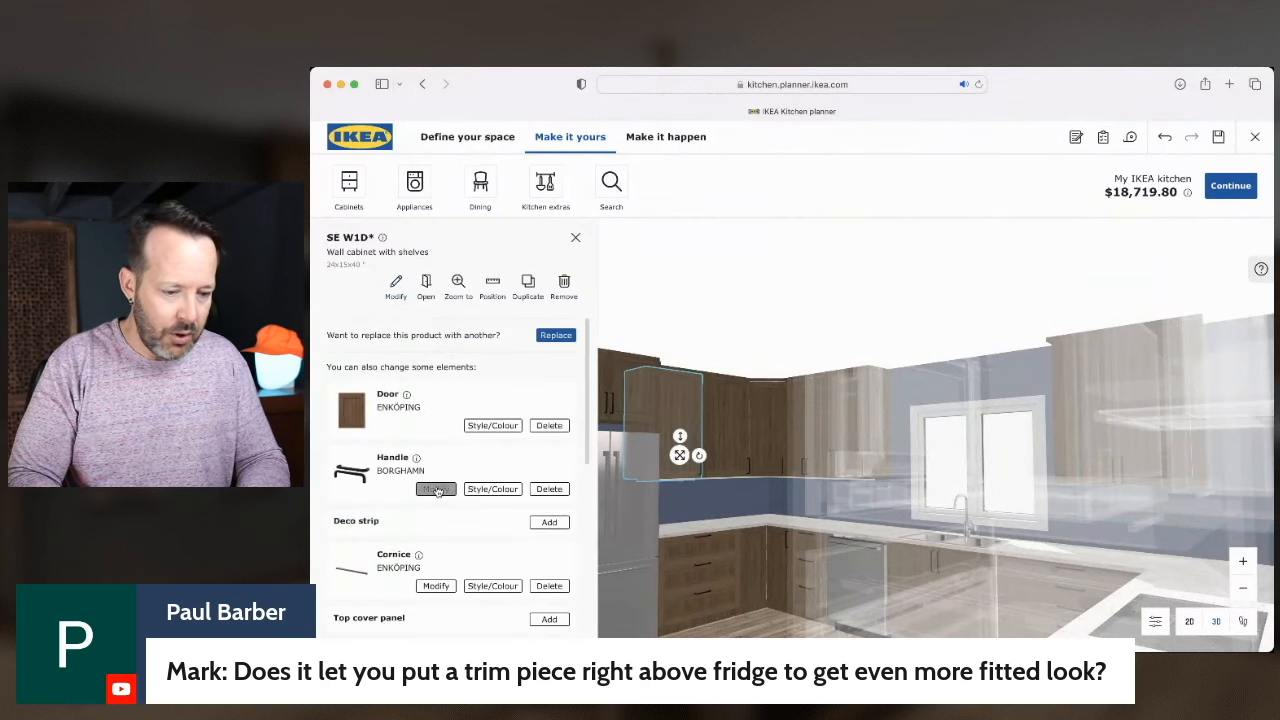
click(550, 523)
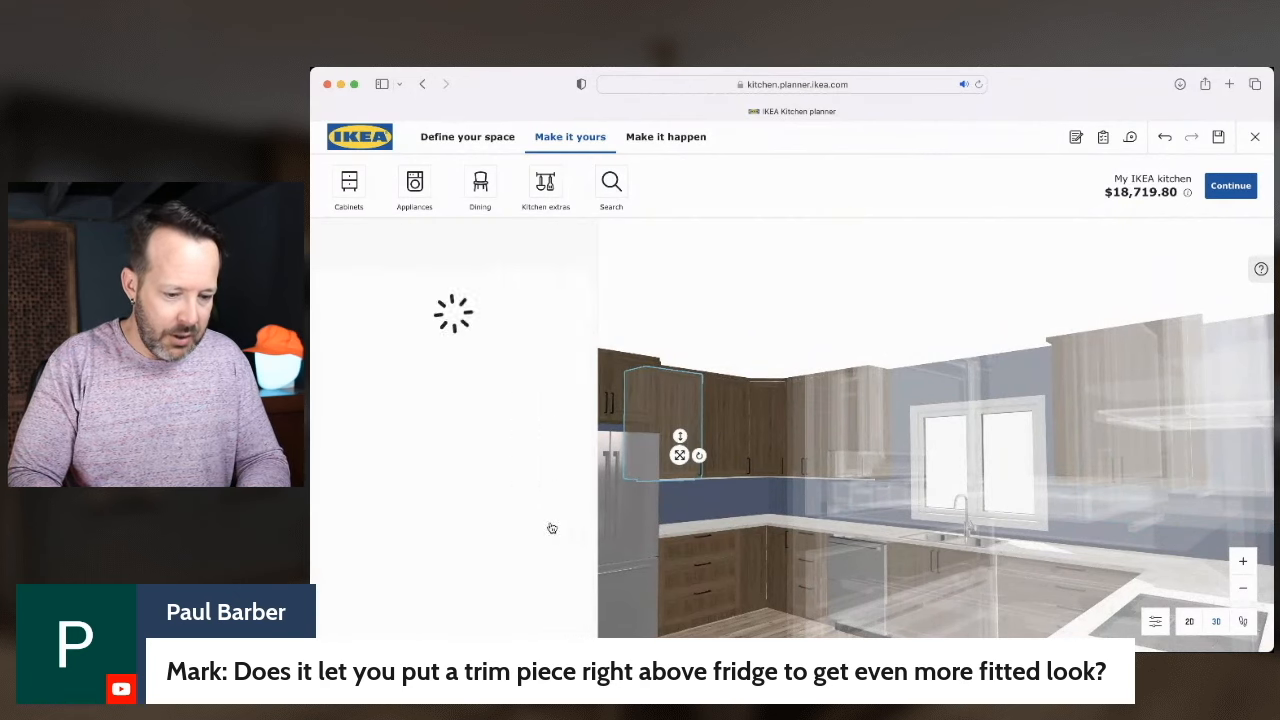
scroll(495, 413, down, 5)
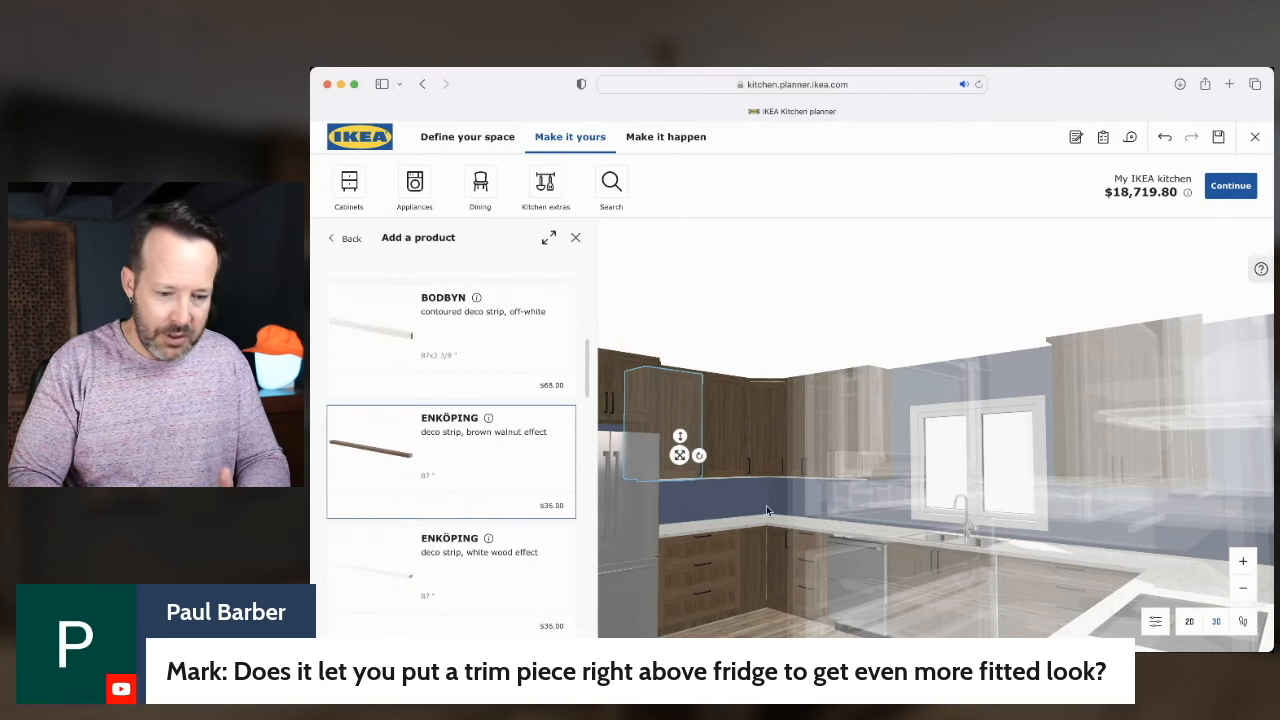
drag(766, 510, 709, 405)
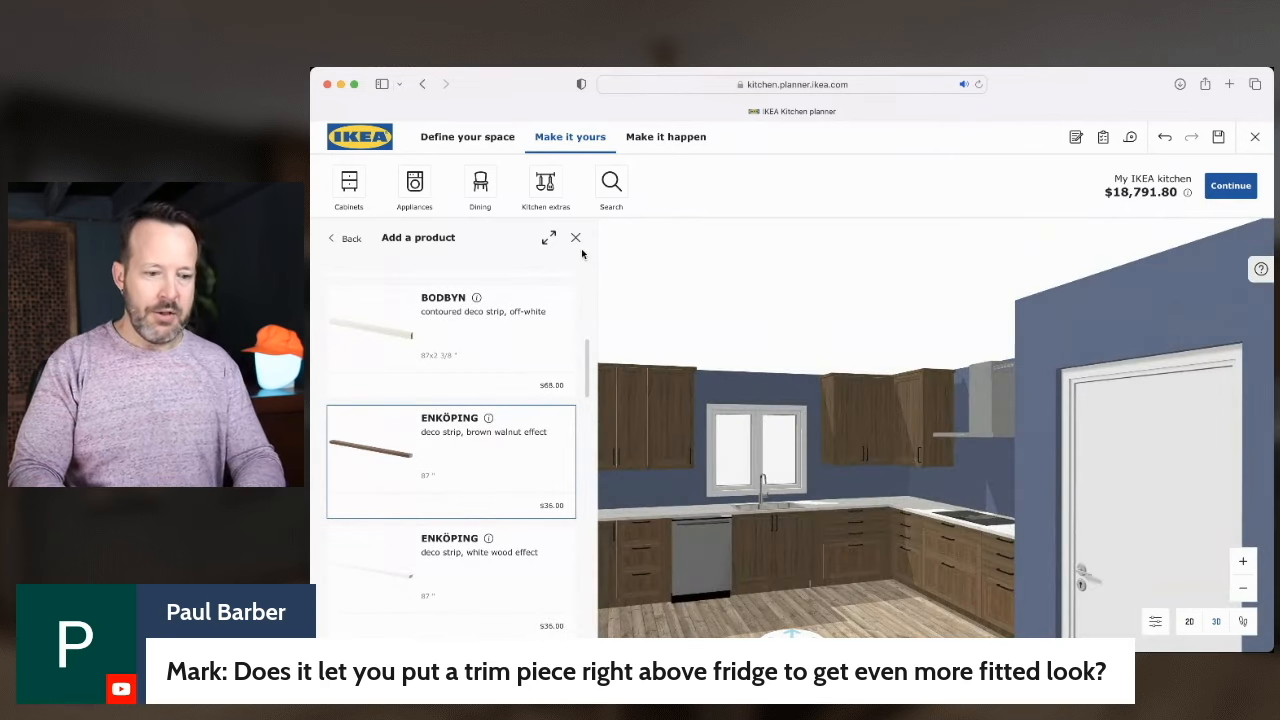